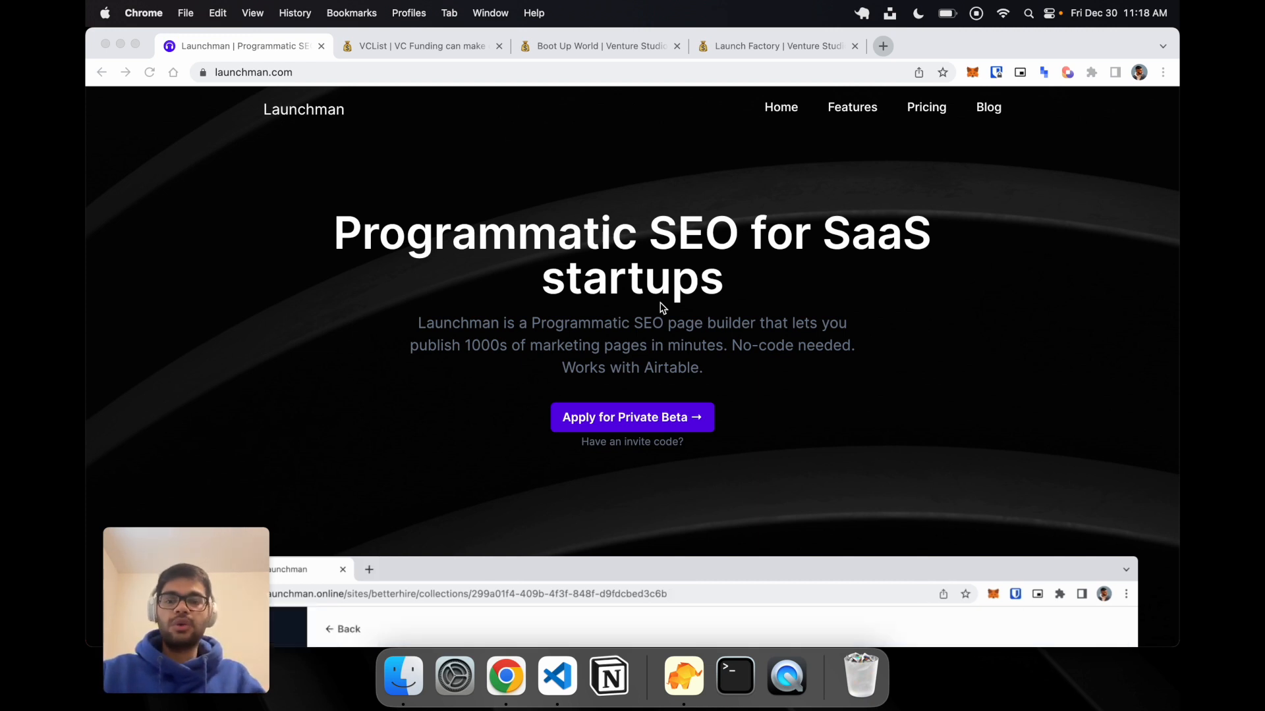
Open Tripadvisor's Things to Do in Toronto page in a new tab and browse its tour listings.
key("super+t")
type("tr")
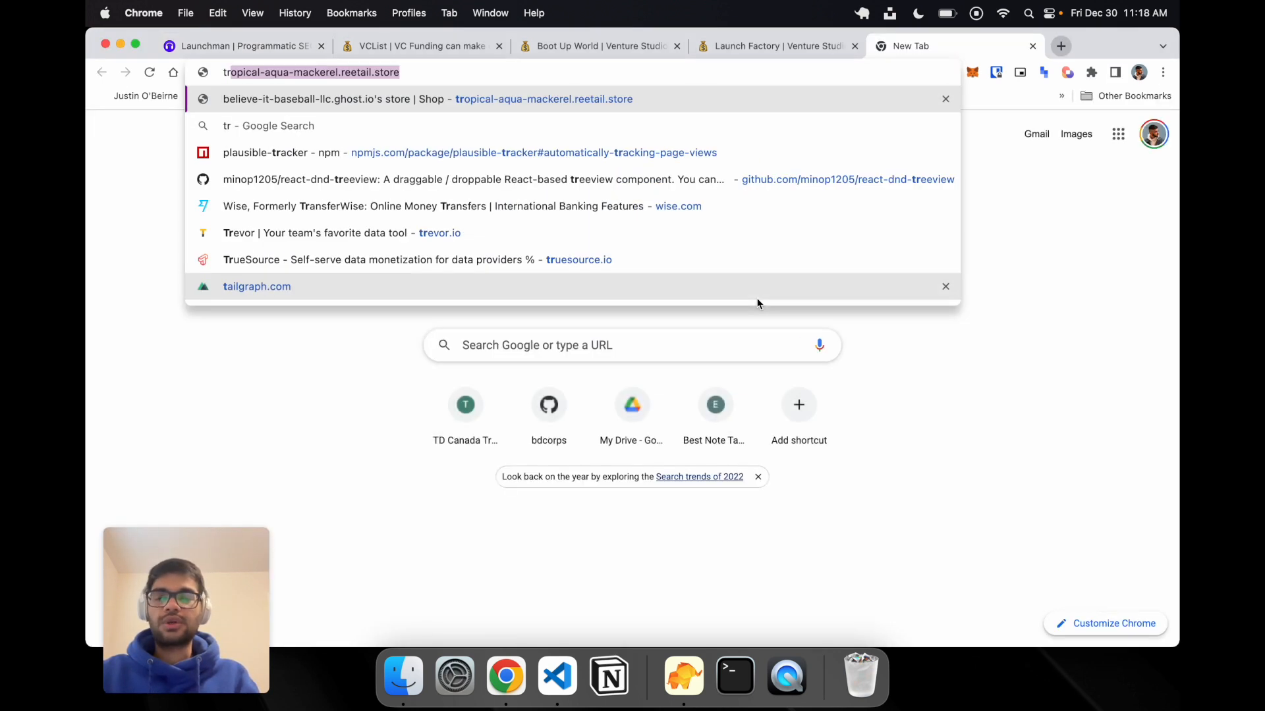
type("pipa")
key("Return")
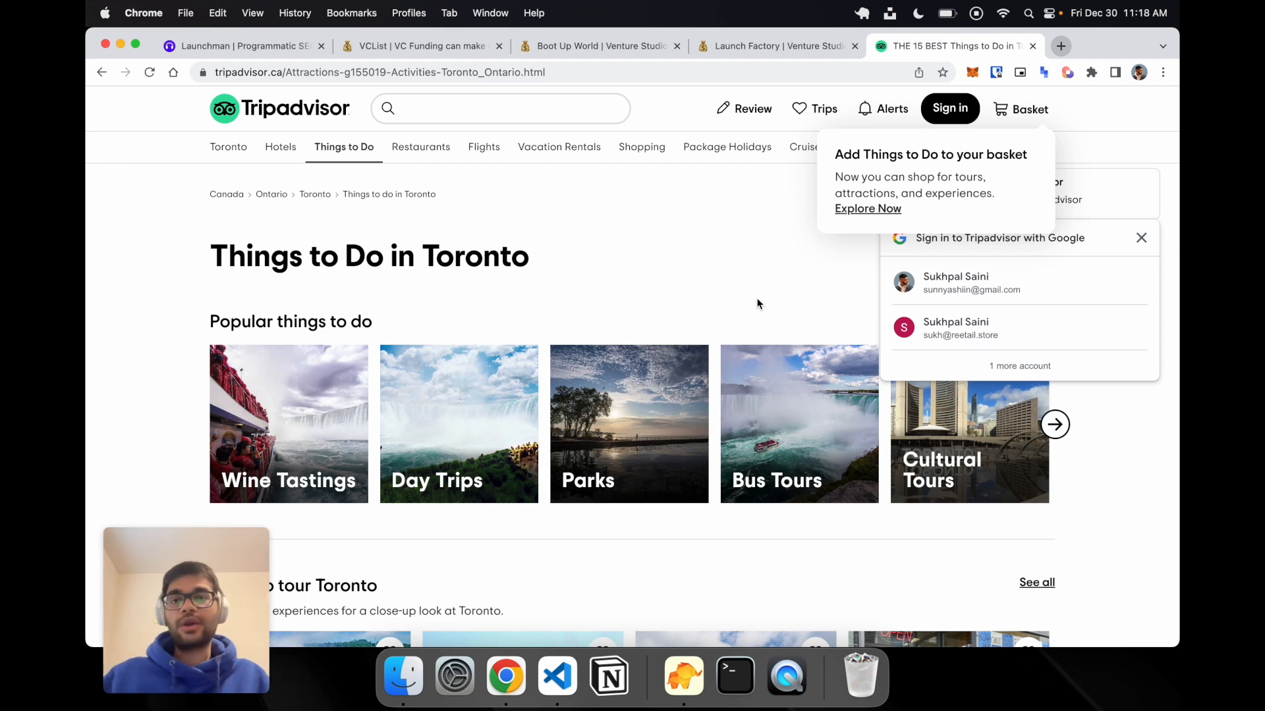
scroll(757, 304, "down", 7)
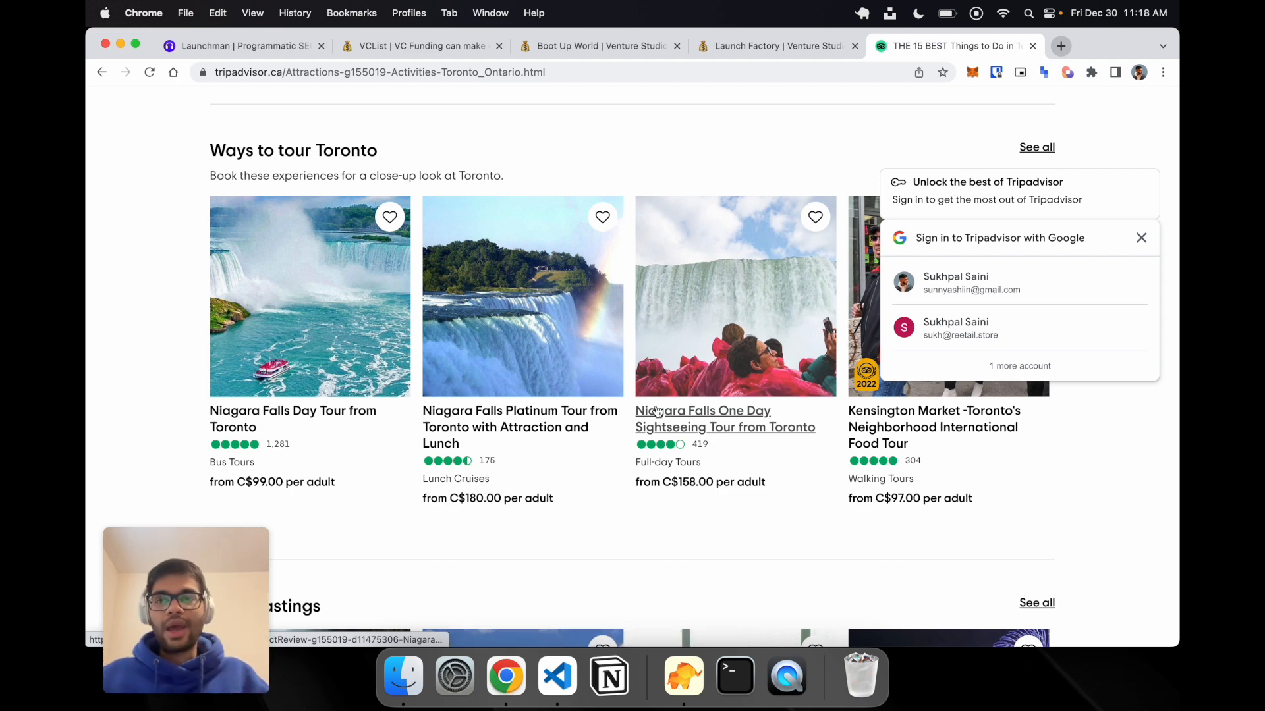
scroll(657, 411, "up", 6)
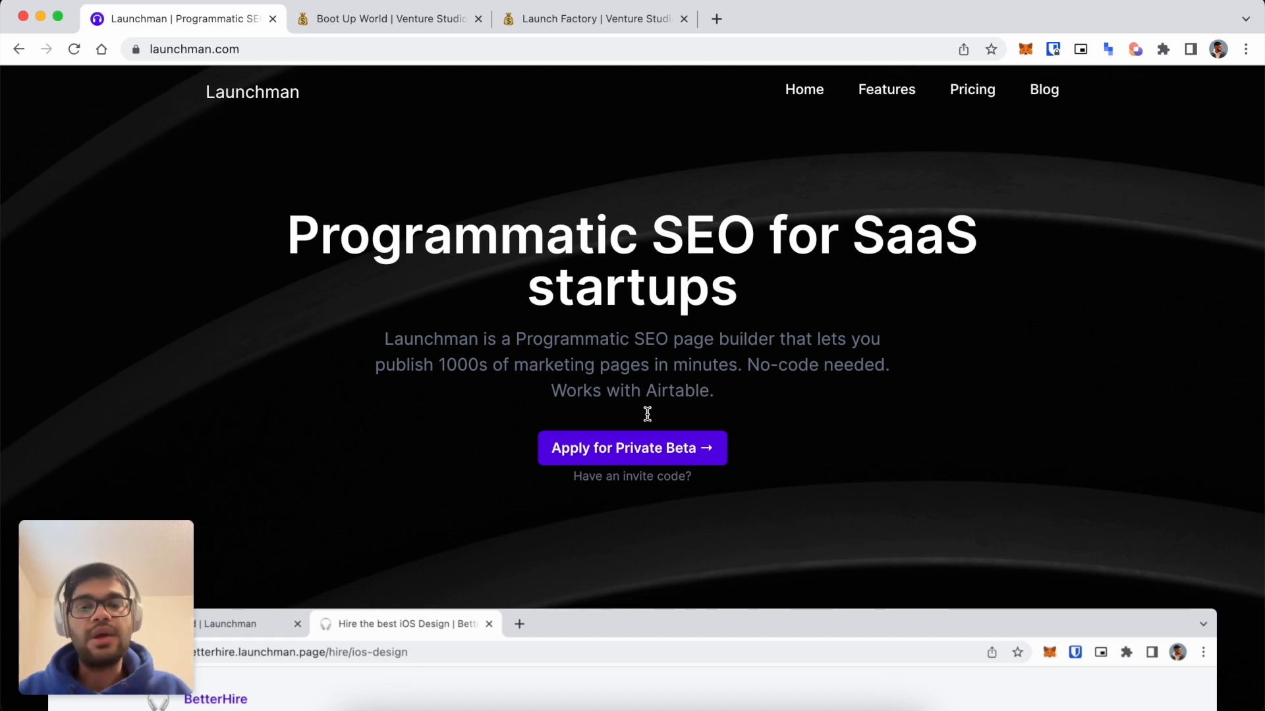
Load vclist.info in a new tab and scroll down to the VC fund cards.
key("super+t")
type("vc")
key("BackSpace")
key("BackSpace")
type("v")
key("BackSpace")
type("cli")
key("Return")
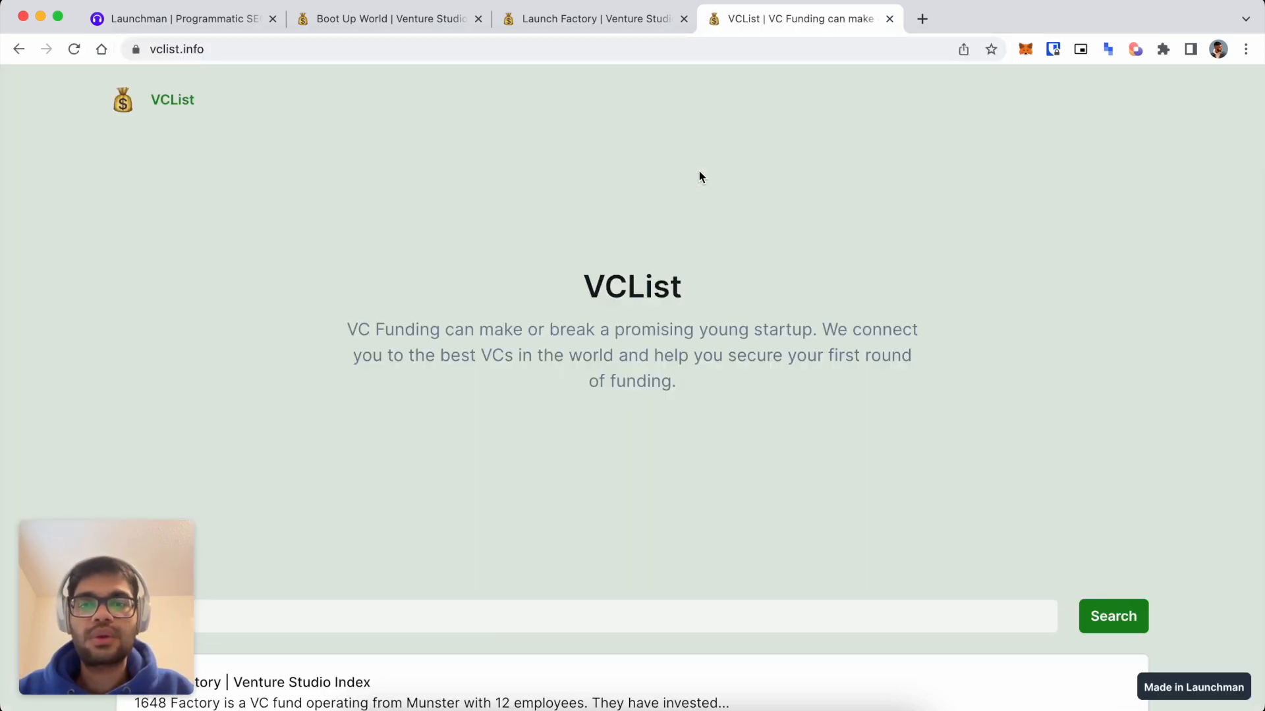
scroll(815, 282, "down", 2)
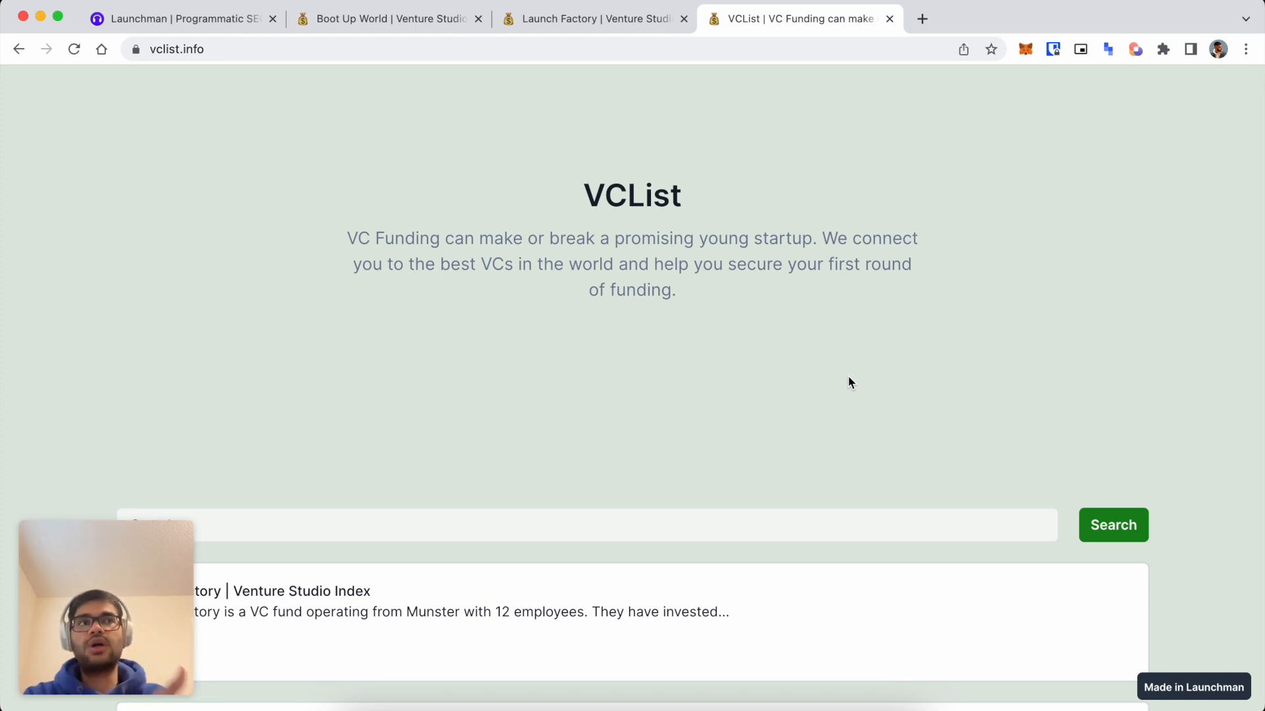
scroll(849, 377, "down", 5)
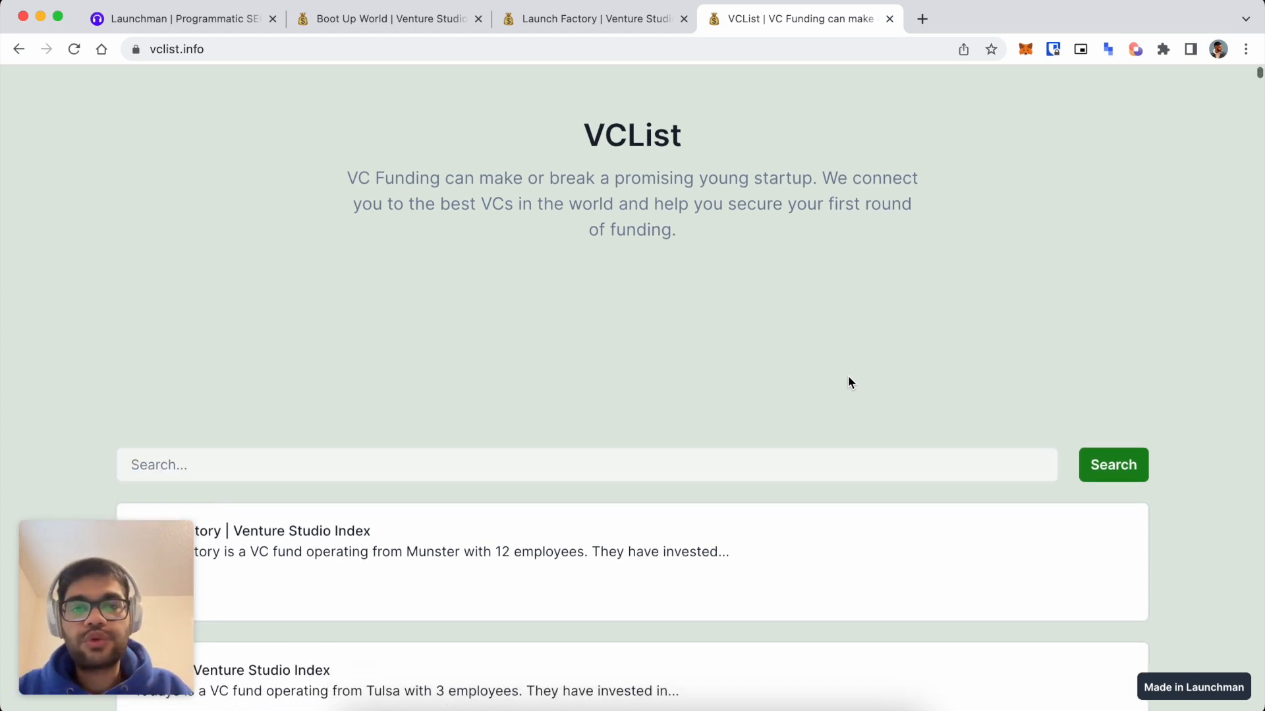
scroll(777, 231, "down", 5)
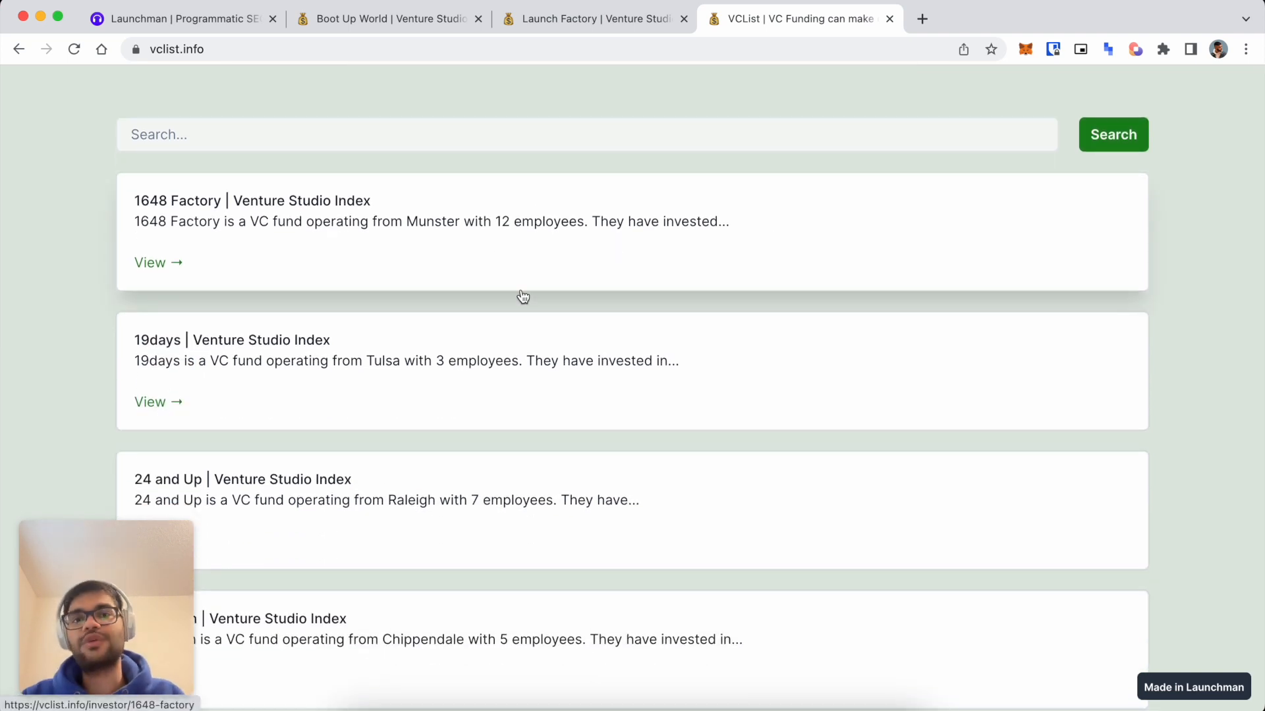
scroll(546, 283, "down", 3)
scroll(501, 303, "up", 3)
Open the 1648 Factory card and scroll through its investor page to the bottom.
left_click(560, 245)
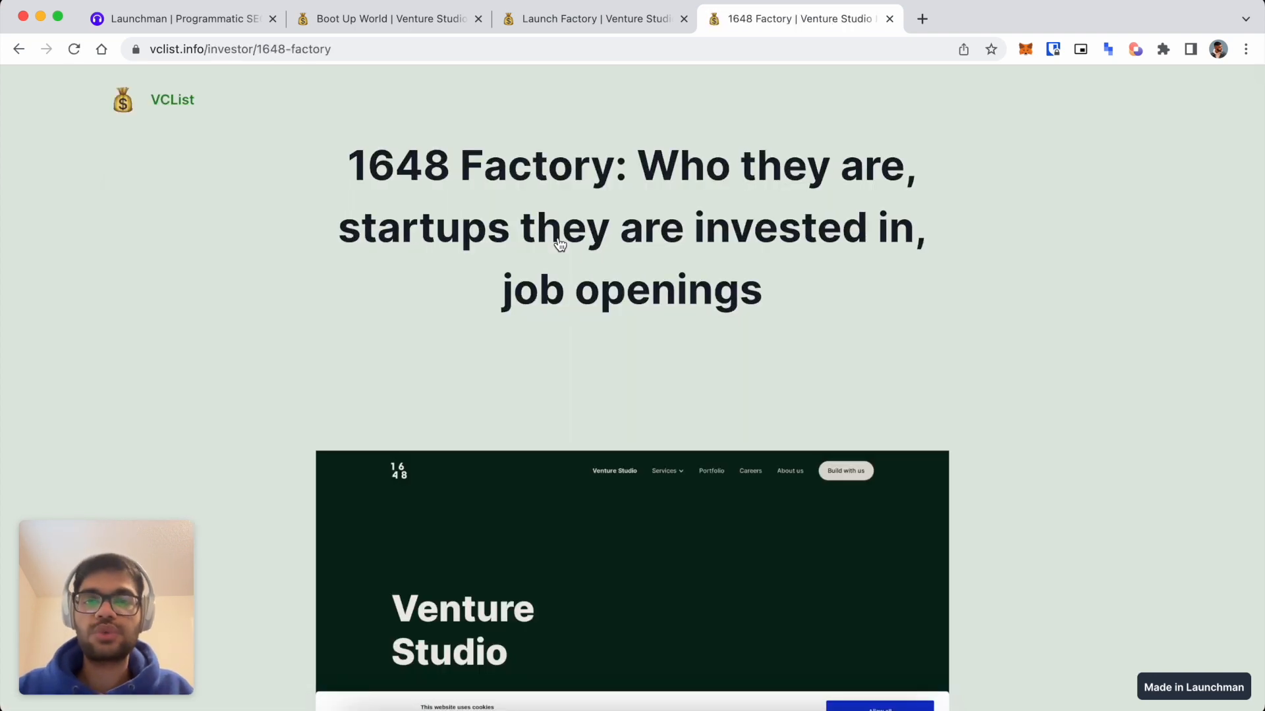
scroll(560, 245, "down", 2)
scroll(514, 305, "down", 4)
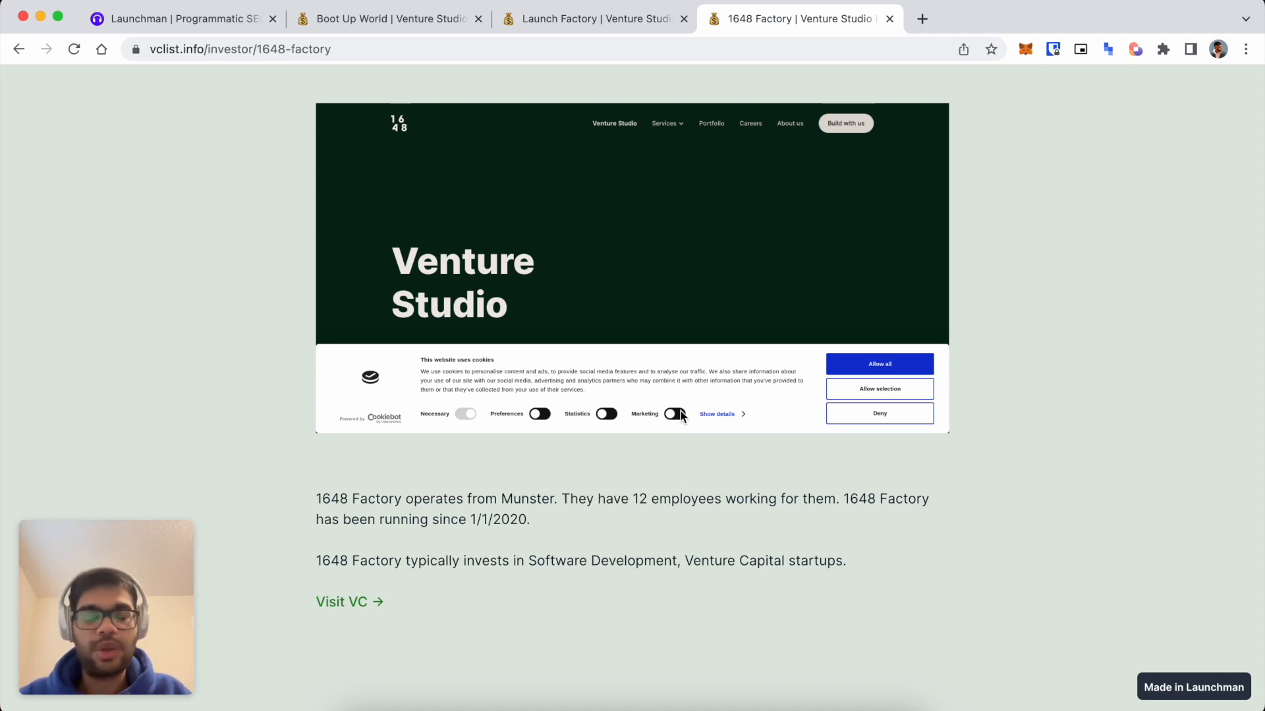
scroll(681, 414, "down", 10)
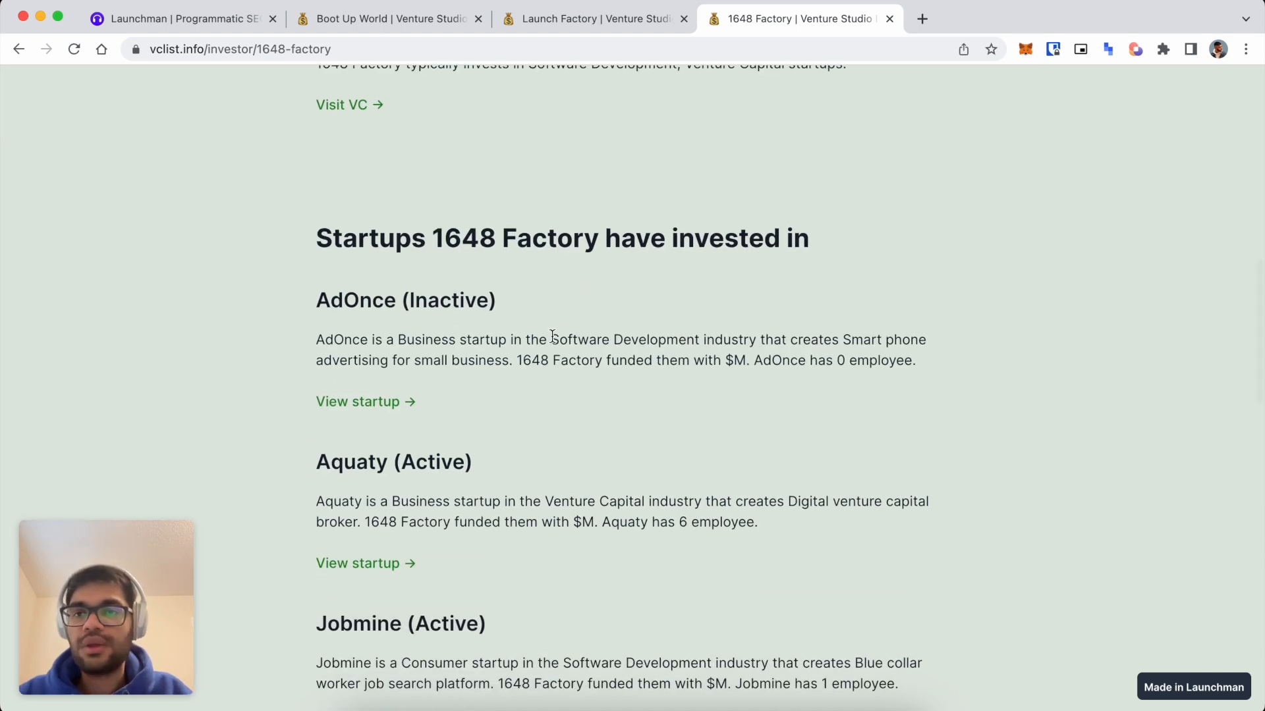
scroll(554, 340, "down", 2)
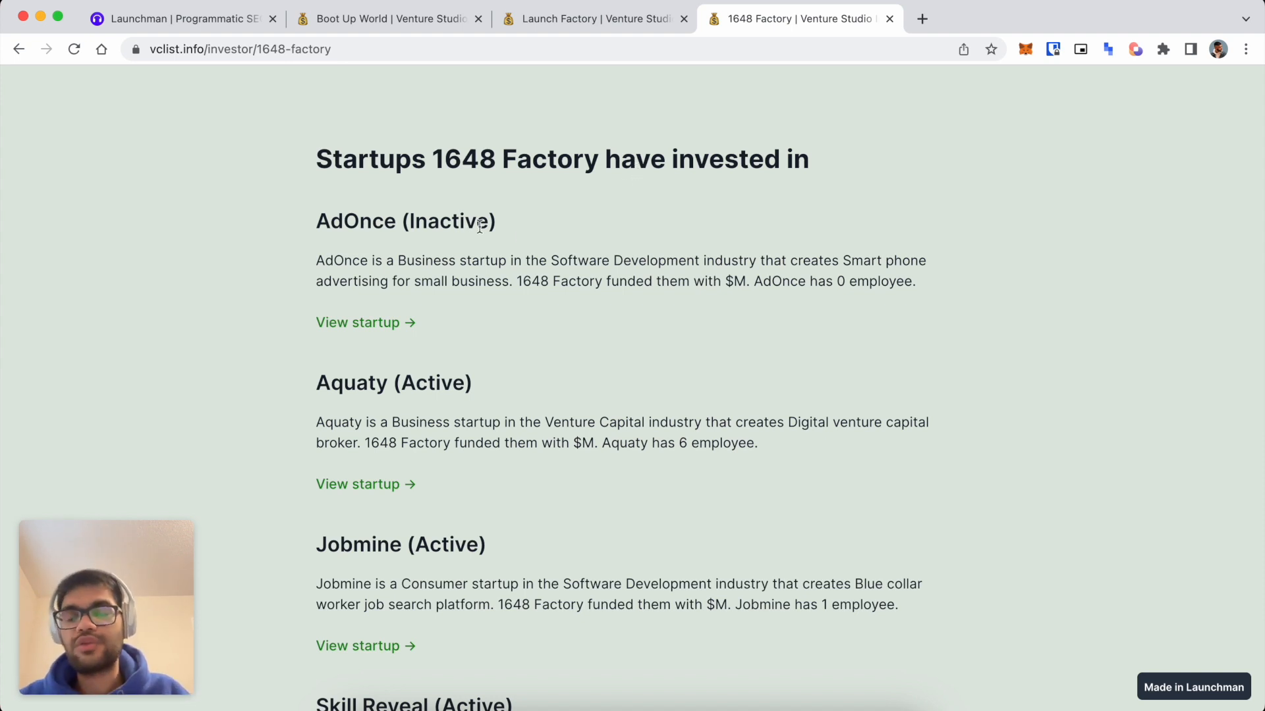
scroll(440, 492, "down", 11)
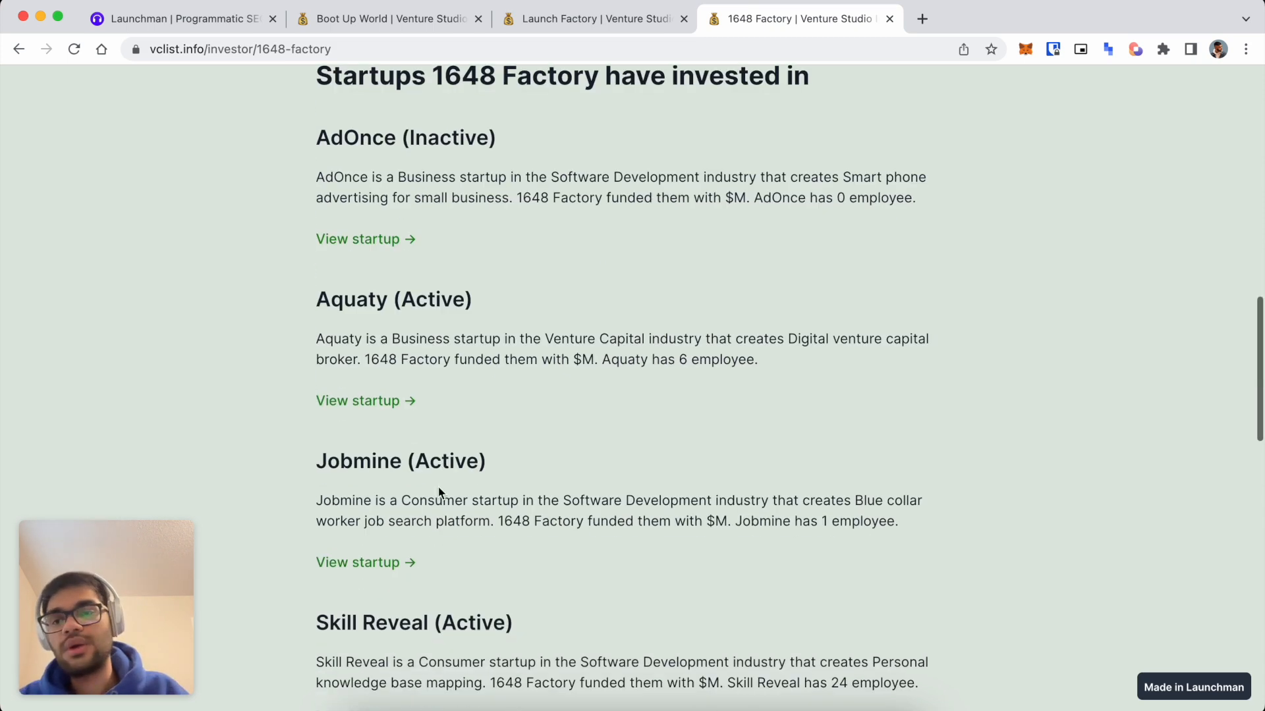
scroll(440, 493, "down", 2)
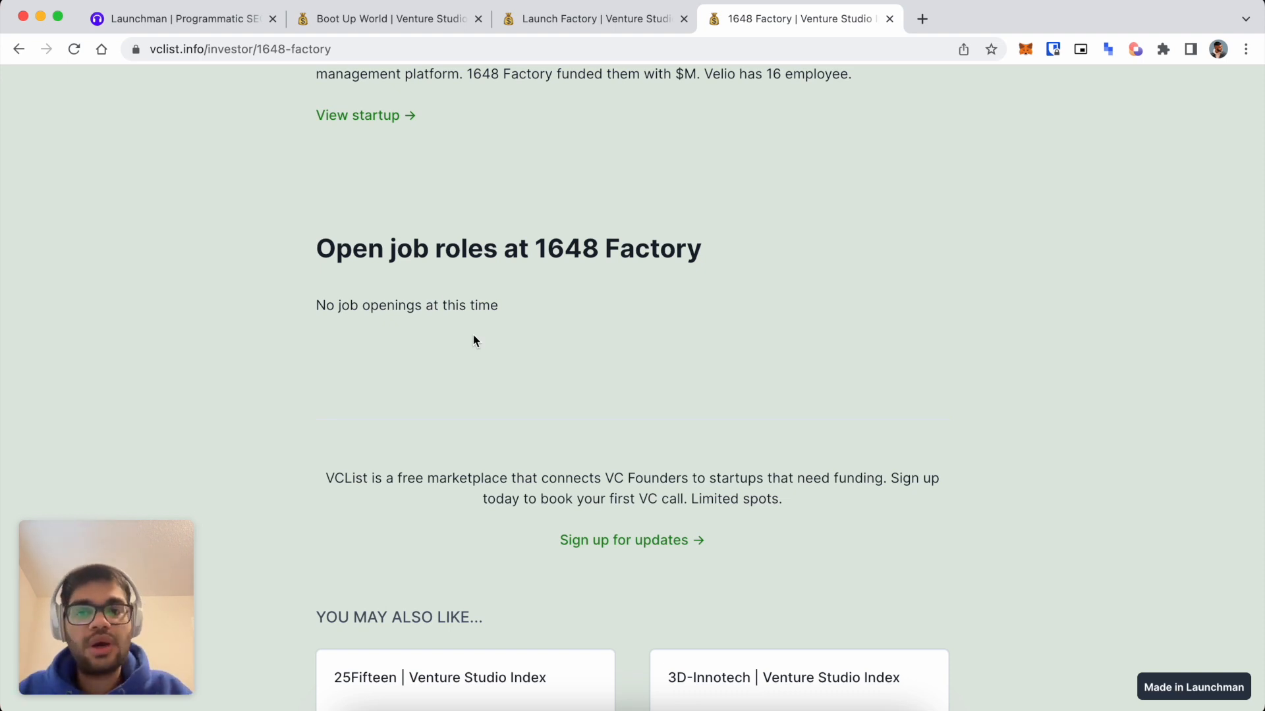
scroll(473, 335, "down", 2)
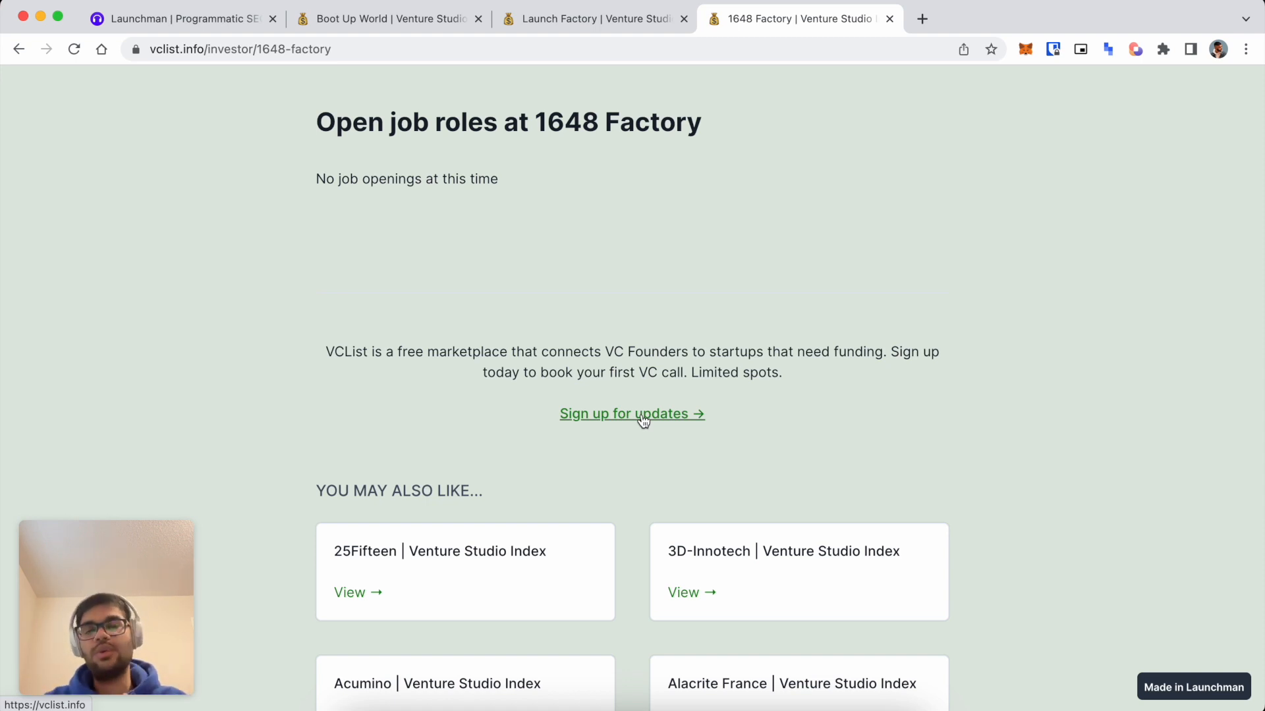
scroll(362, 342, "down", 2)
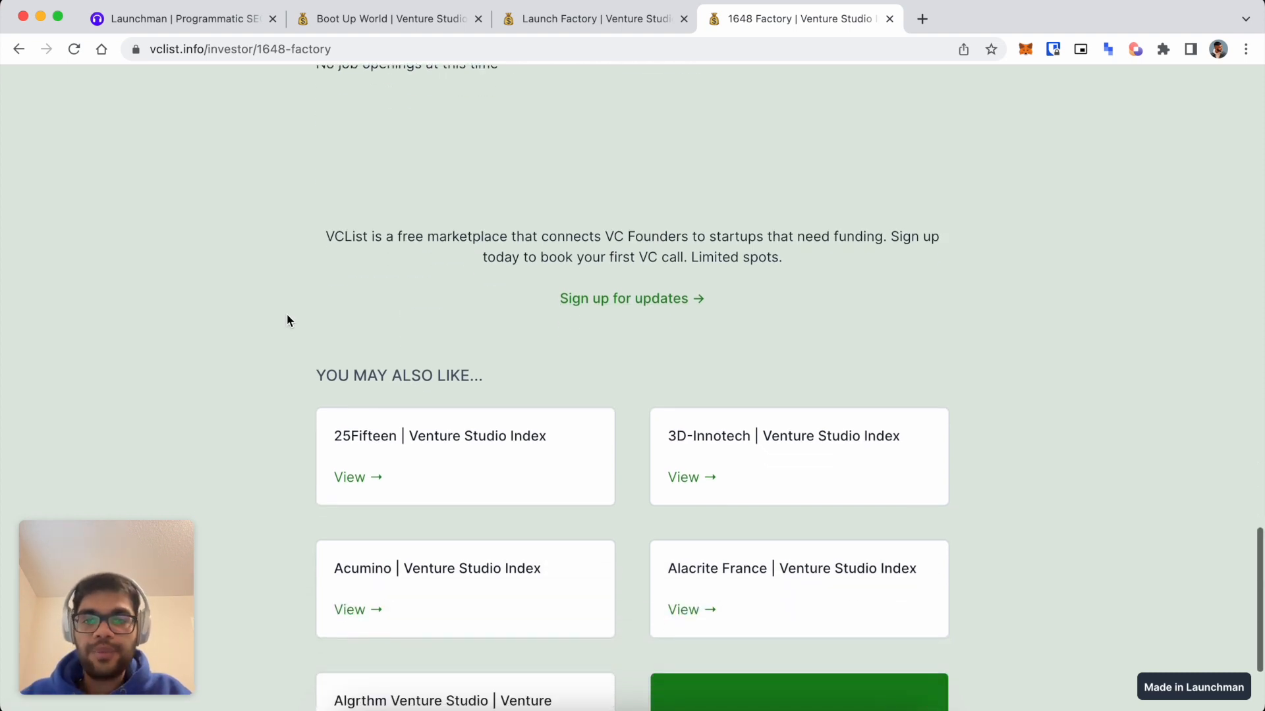
scroll(483, 256, "down", 3)
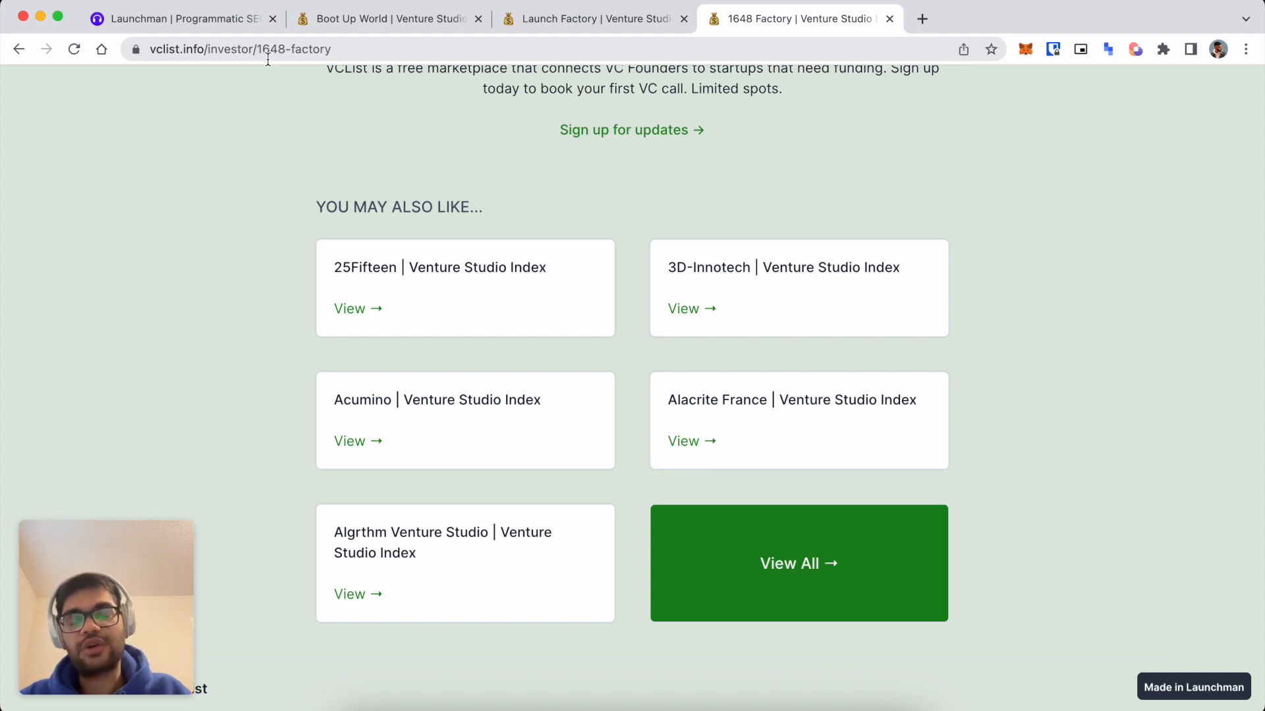
Scroll back up to 1648 Factory's description, location and industries sentence.
scroll(221, 217, "up", 10)
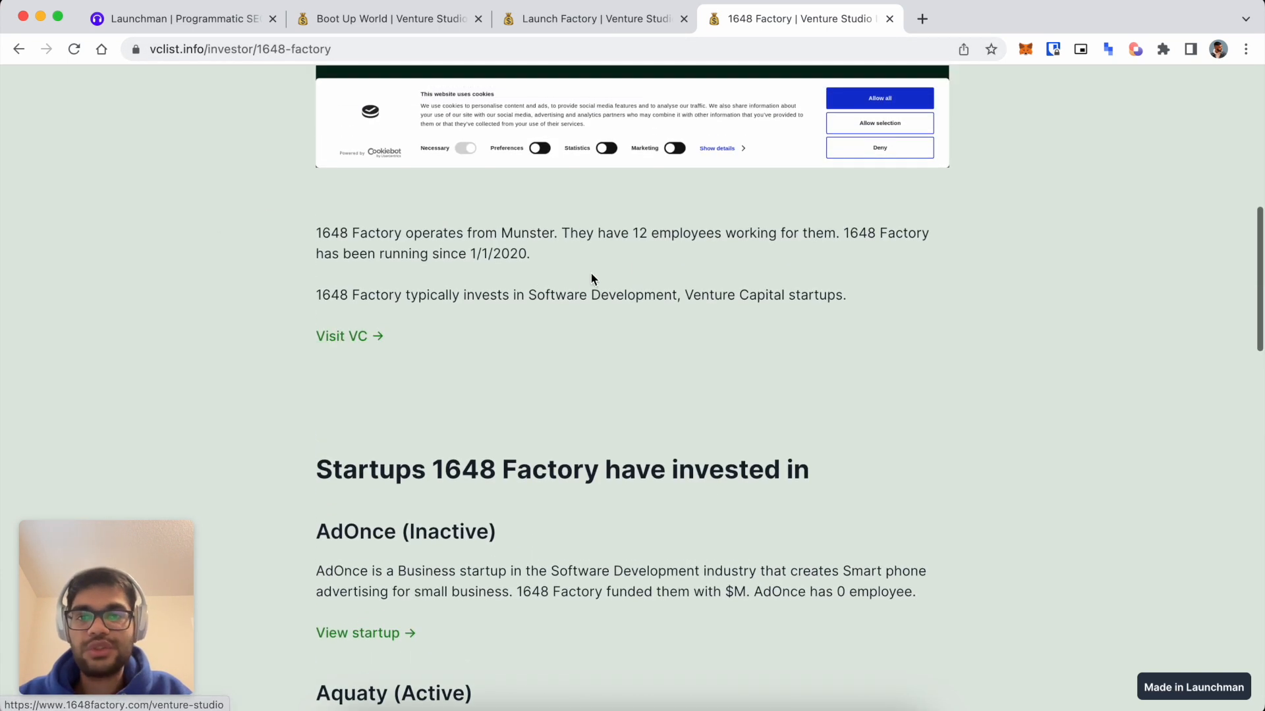
scroll(740, 303, "down", 10)
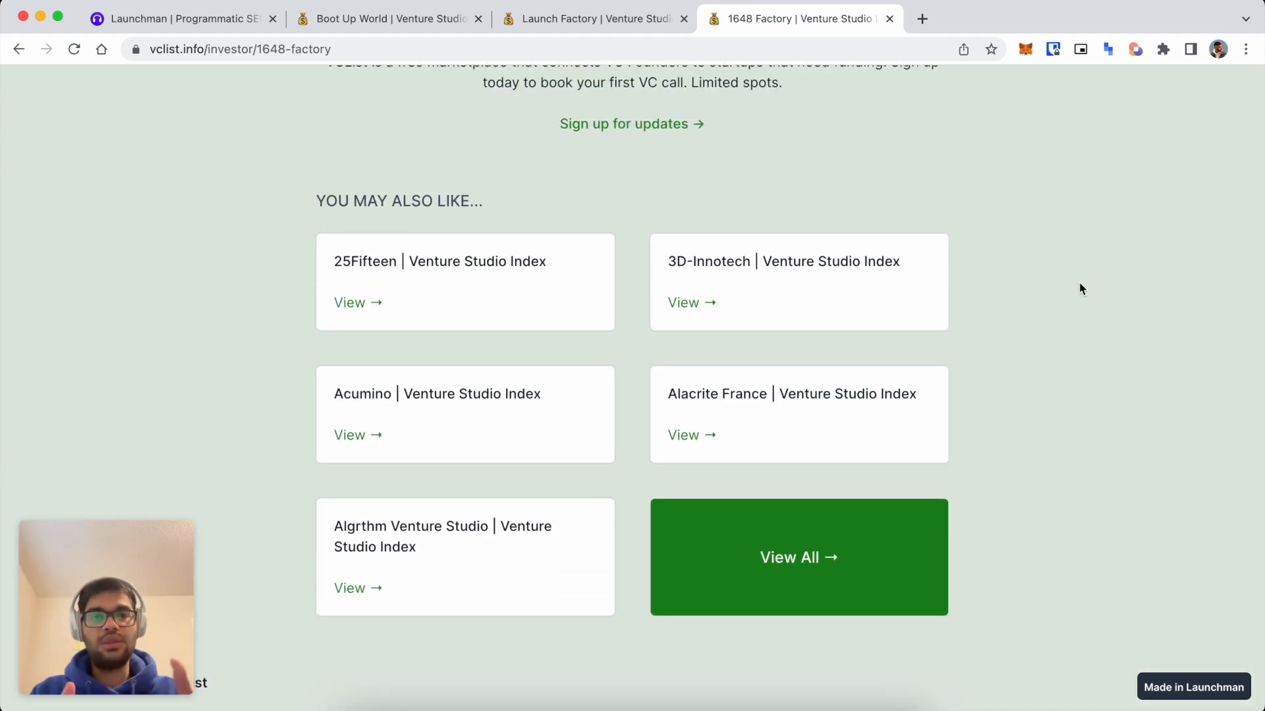
scroll(1079, 289, "up", 10)
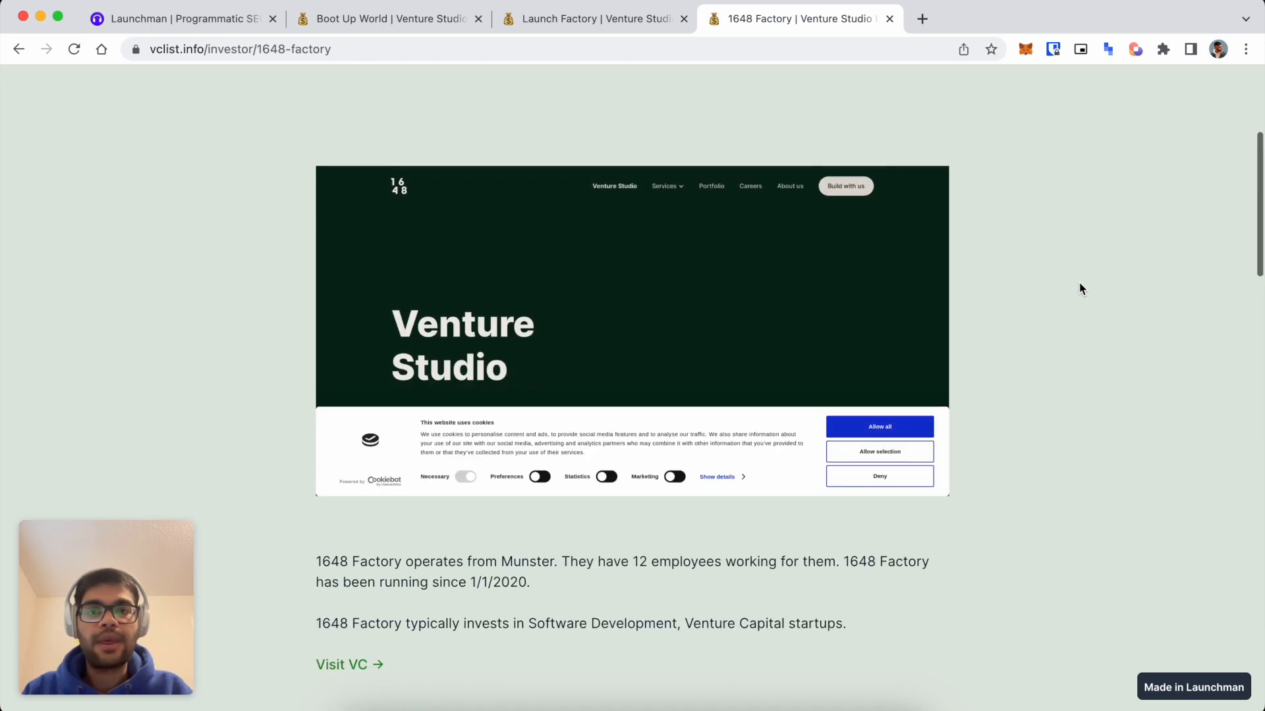
scroll(1079, 288, "down", 2)
scroll(804, 381, "down", 5)
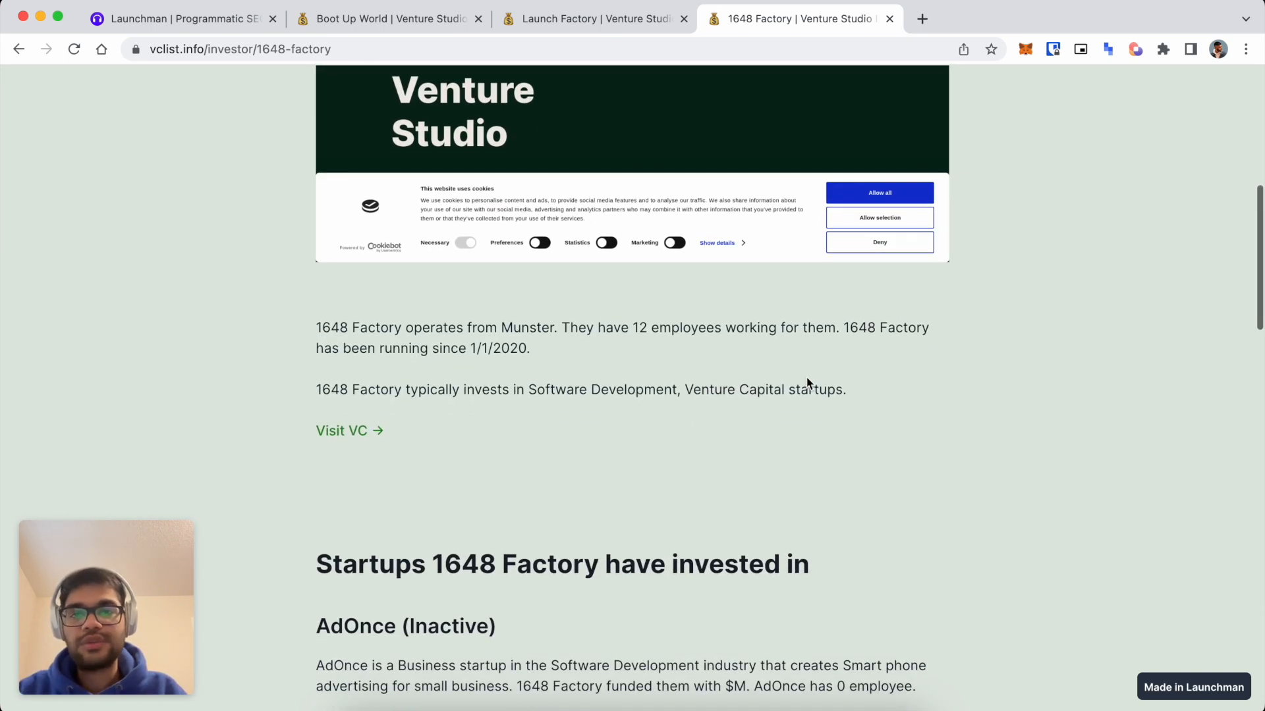
scroll(666, 395, "down", 2)
scroll(666, 395, "up", 2)
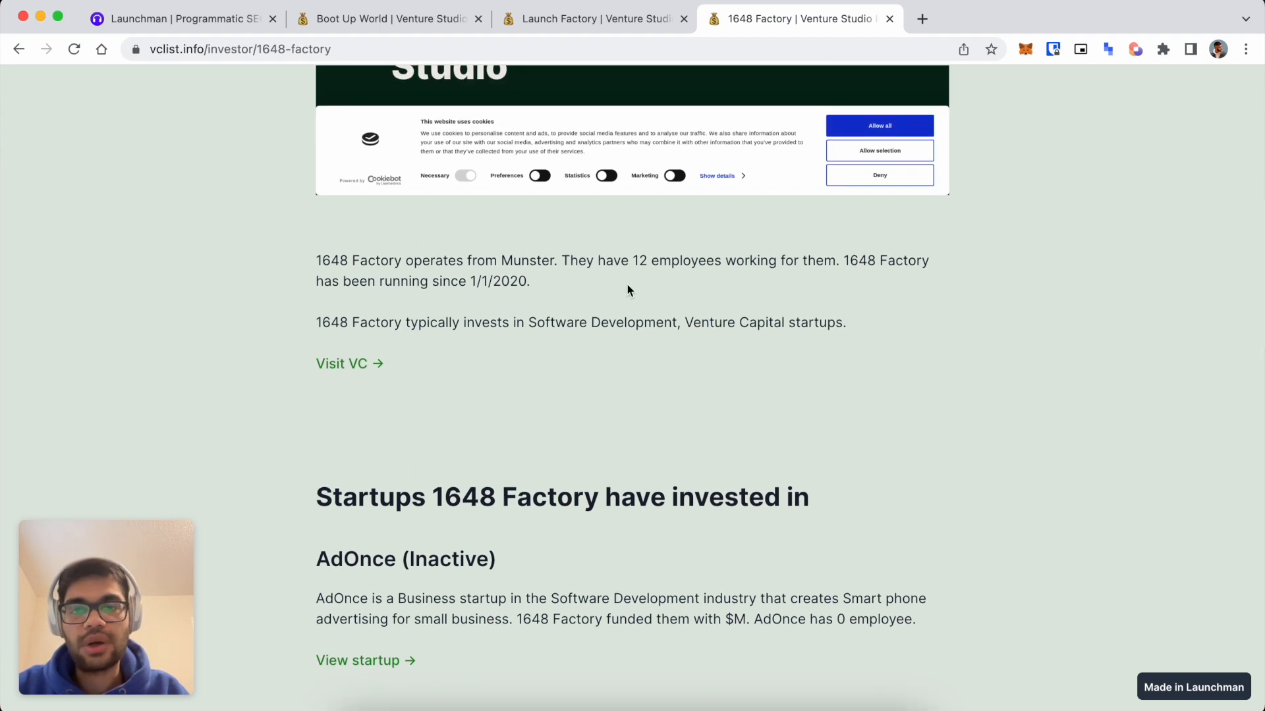
left_click(502, 262)
double_click(529, 261)
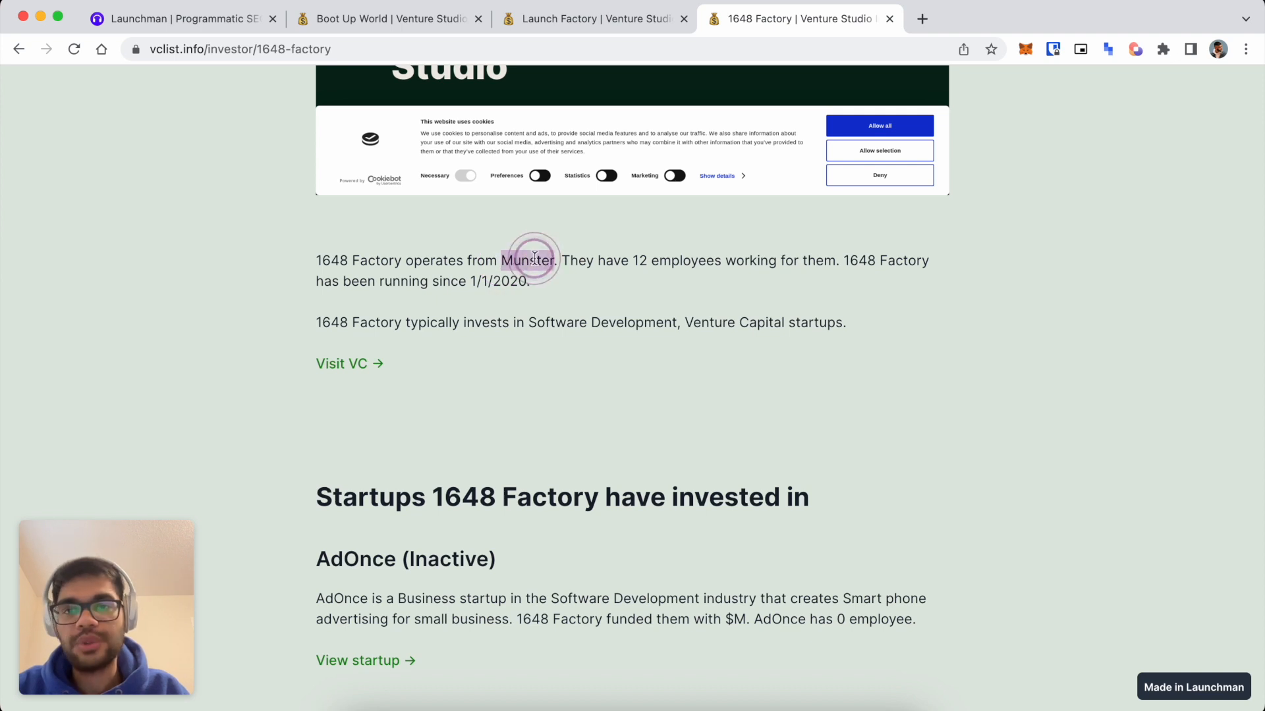
left_click_drag(637, 261, 722, 262)
left_click_drag(471, 281, 525, 281)
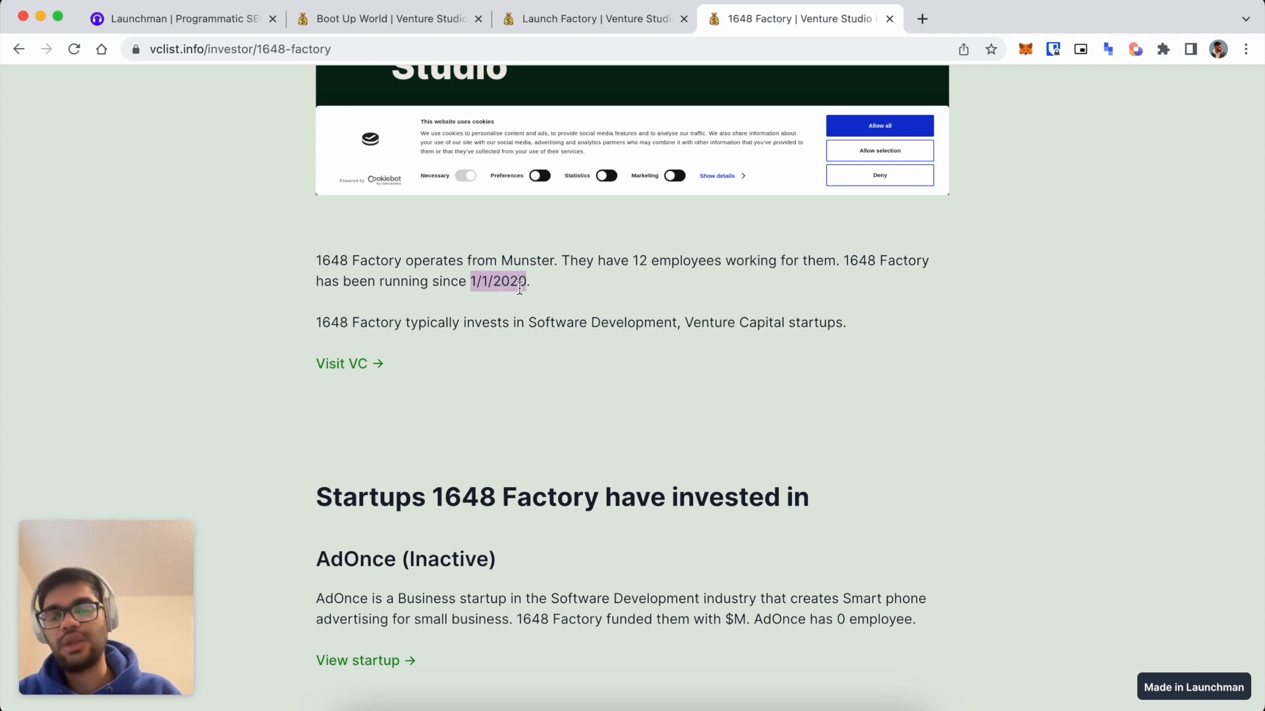
left_click_drag(529, 322, 784, 322)
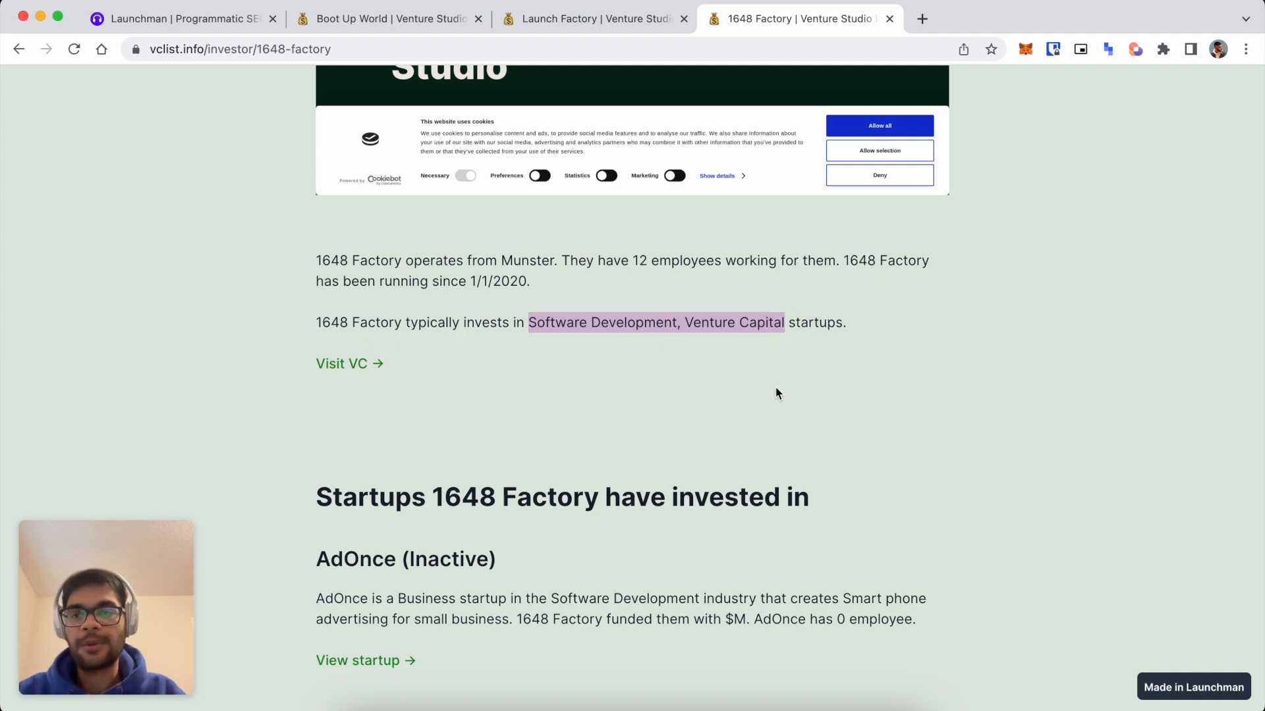
scroll(807, 364, "down", 3)
scroll(447, 520, "down", 5)
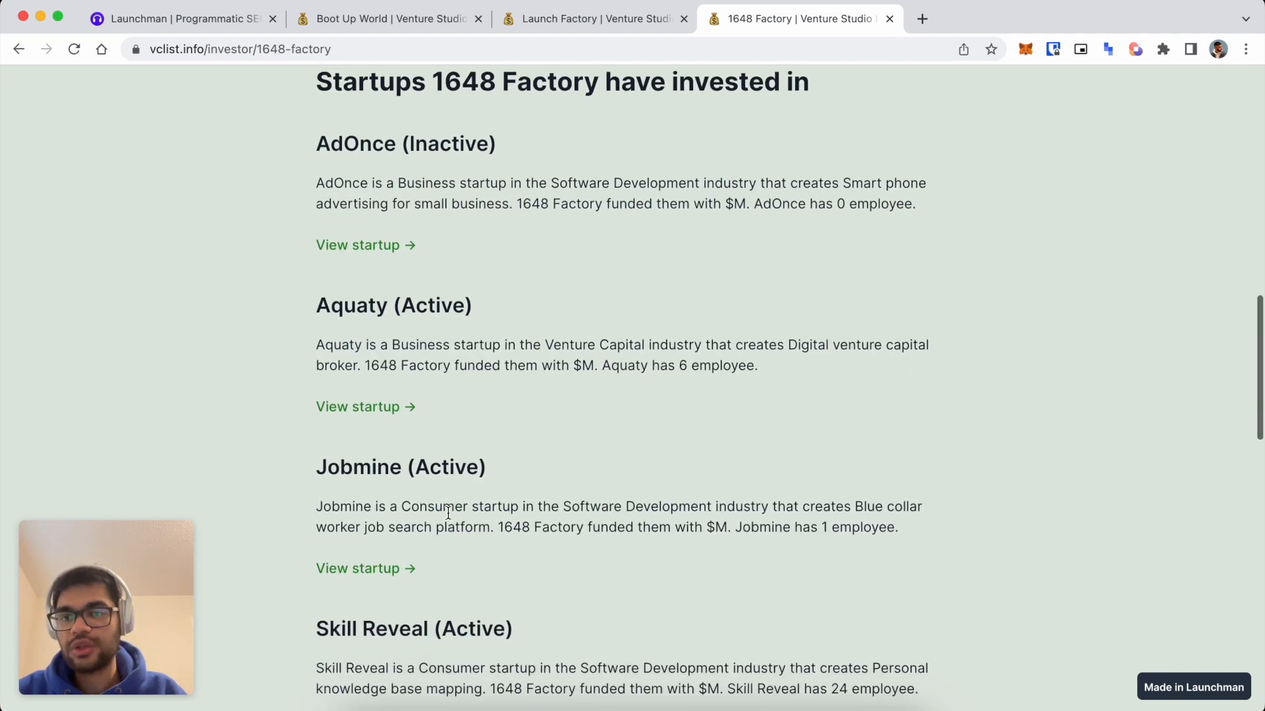
scroll(369, 198, "up", 1)
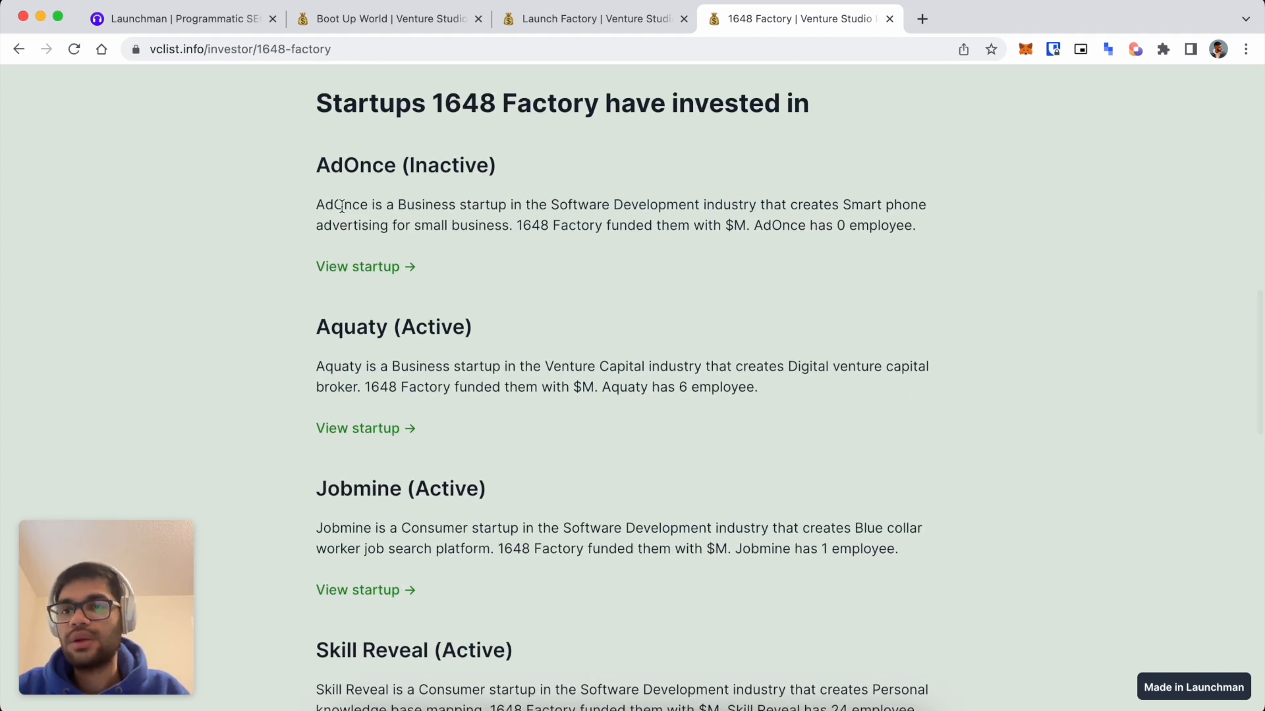
double_click(342, 207)
double_click(425, 205)
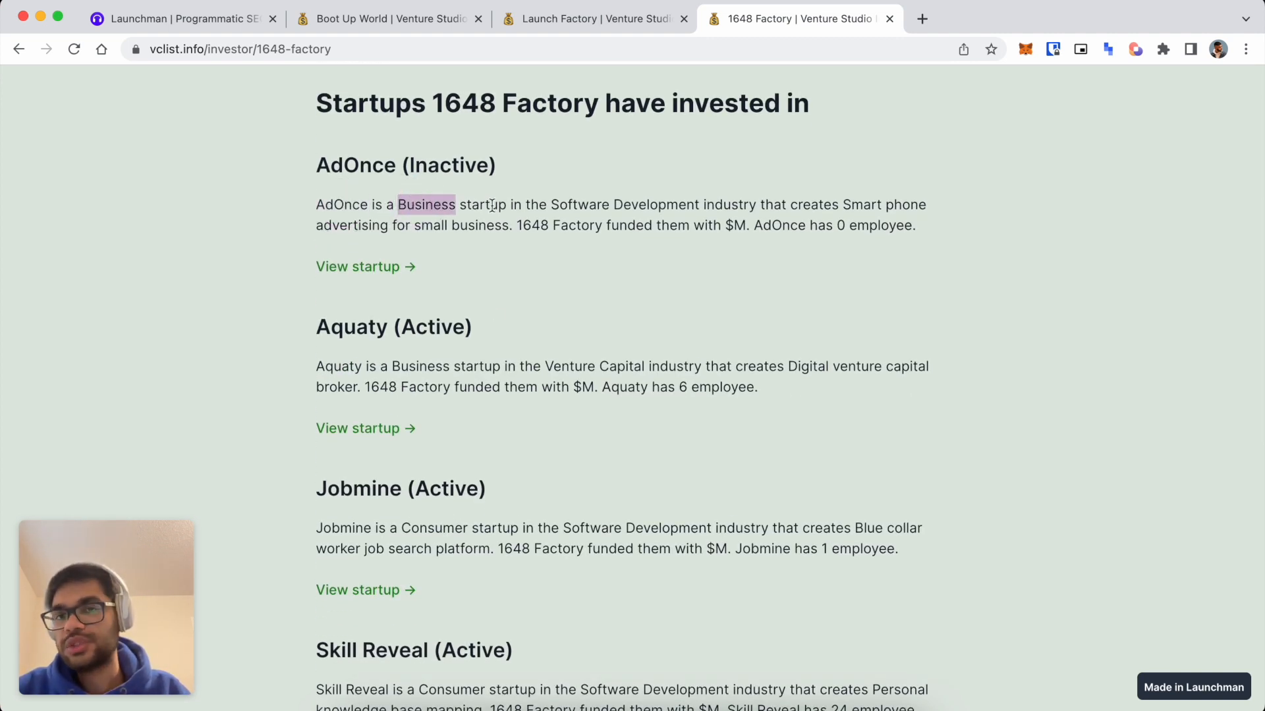
left_click_drag(552, 205, 569, 202)
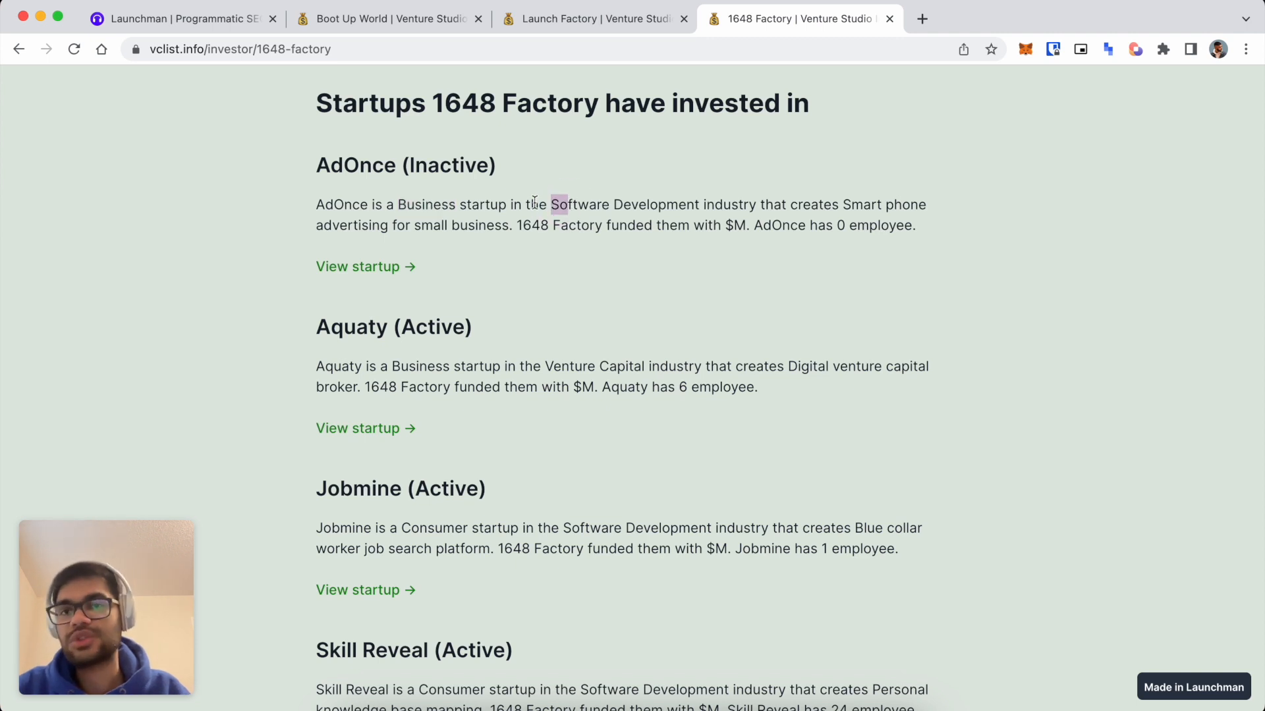
left_click(607, 206)
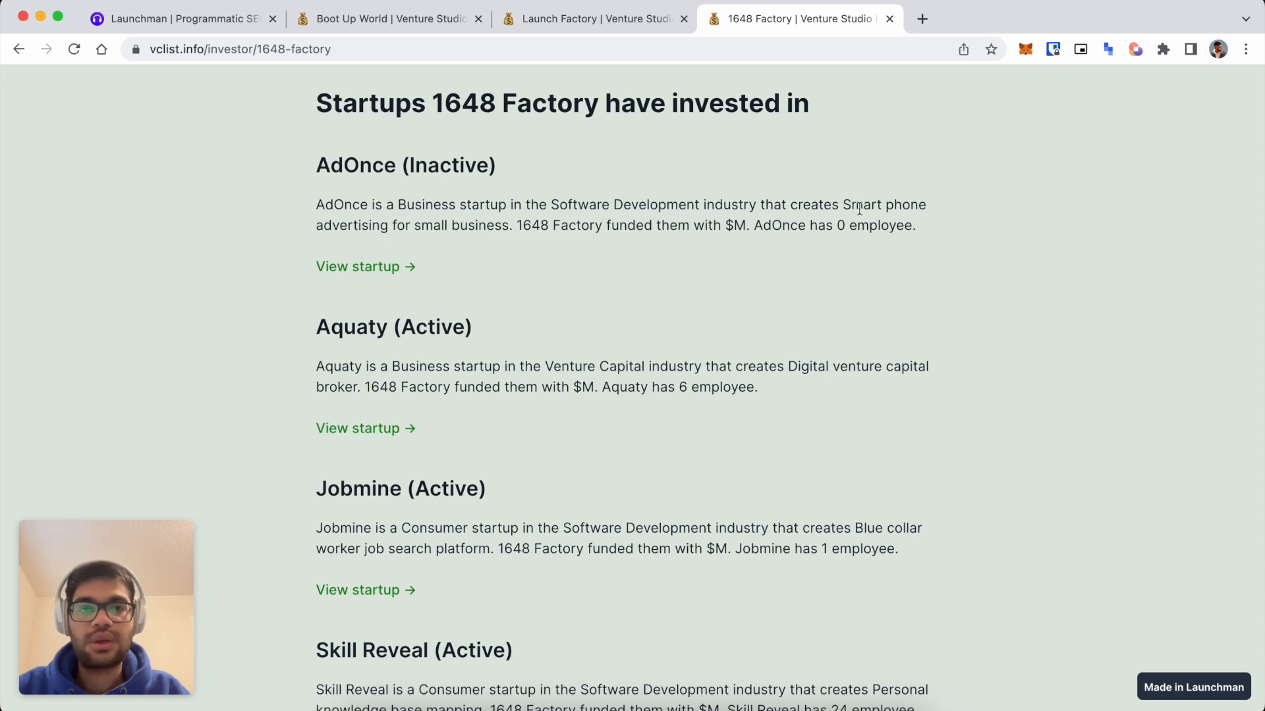
left_click_drag(845, 205, 515, 231)
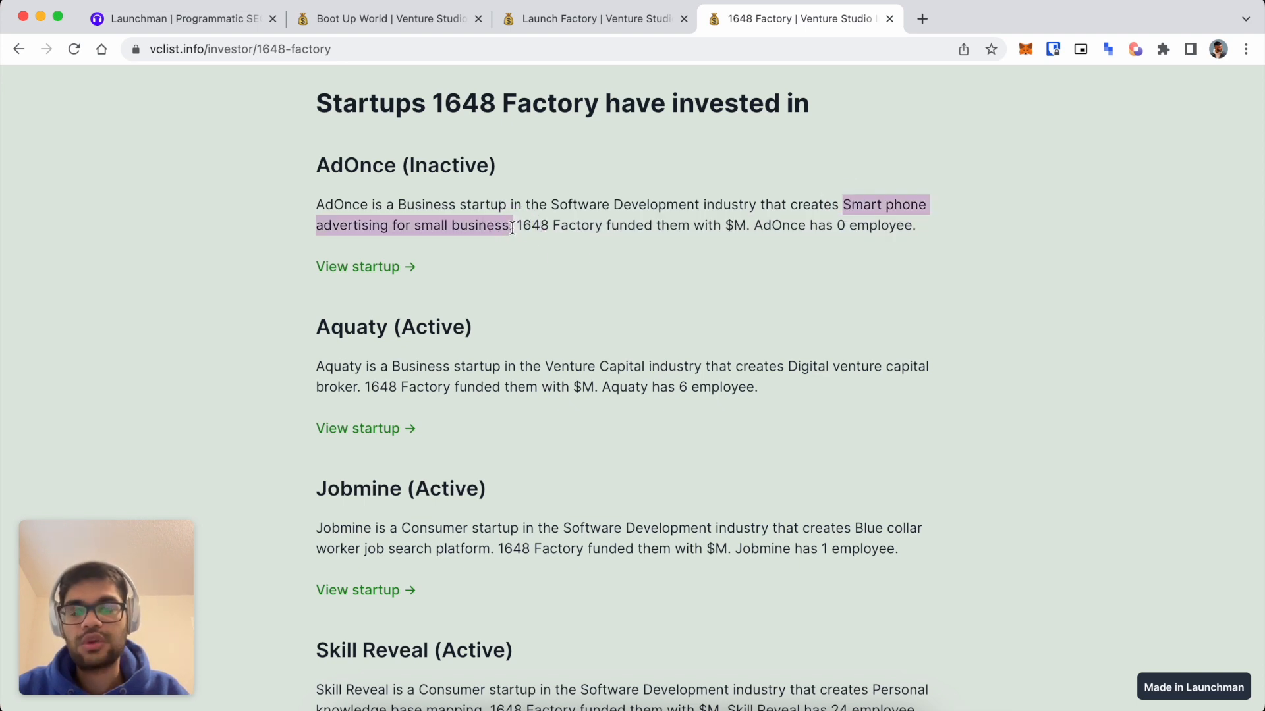
scroll(612, 274, "up", 1)
left_click(730, 245)
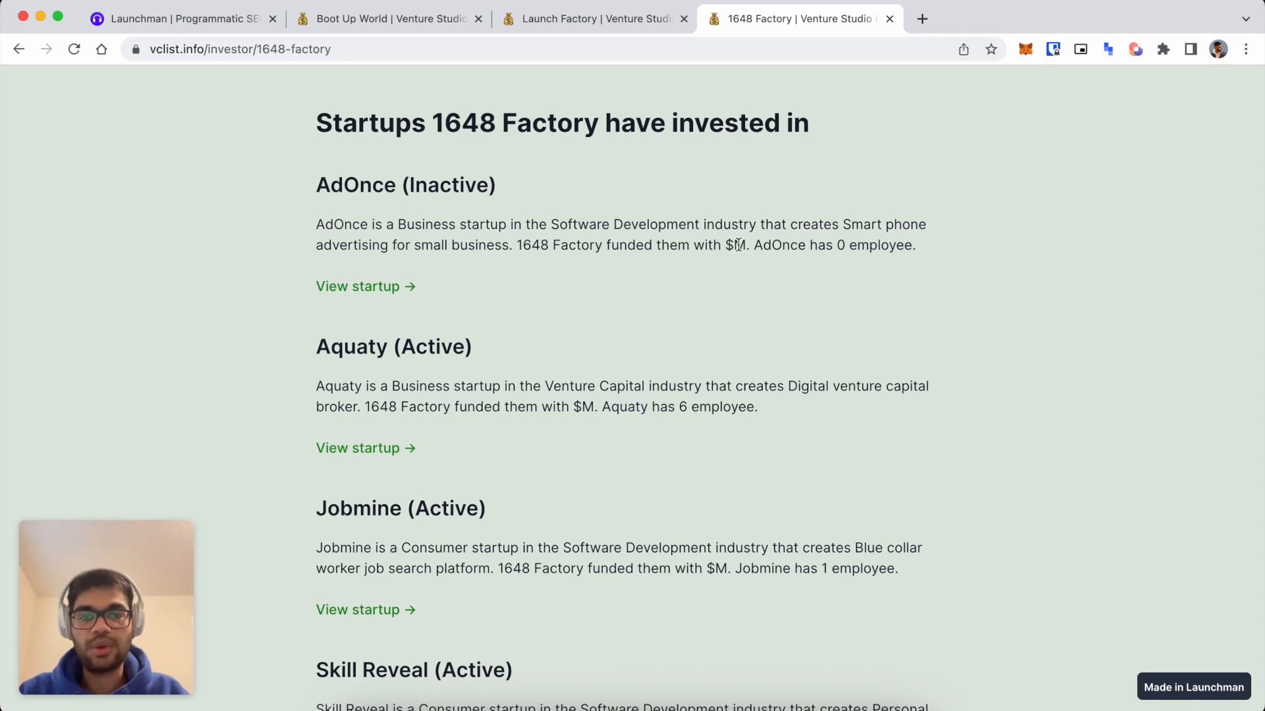
scroll(739, 243, "down", 7)
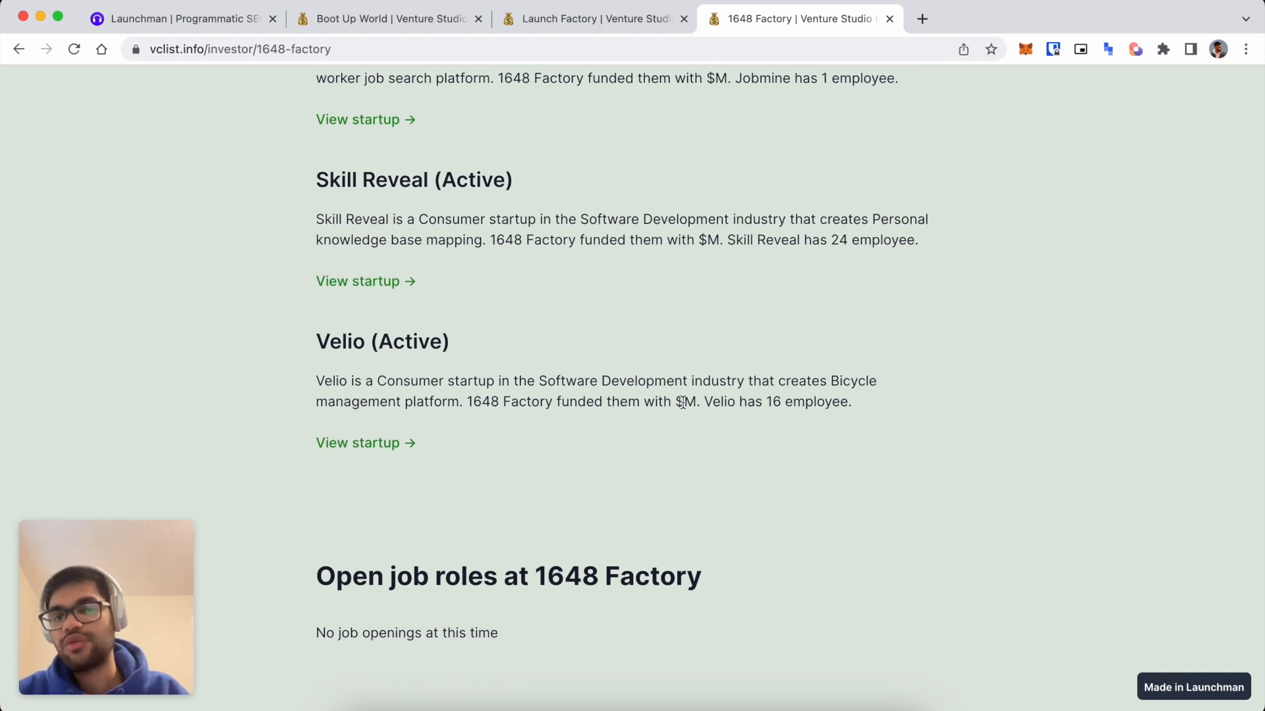
scroll(682, 464, "up", 5)
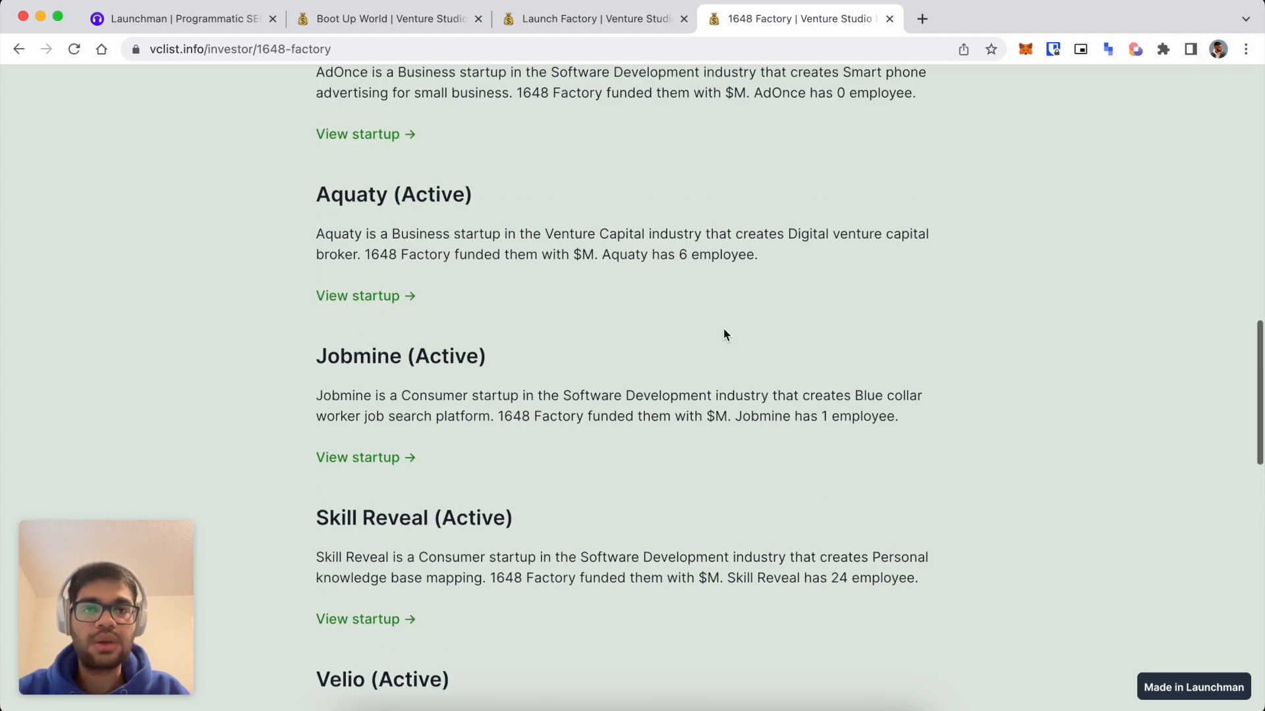
scroll(726, 336, "up", 1)
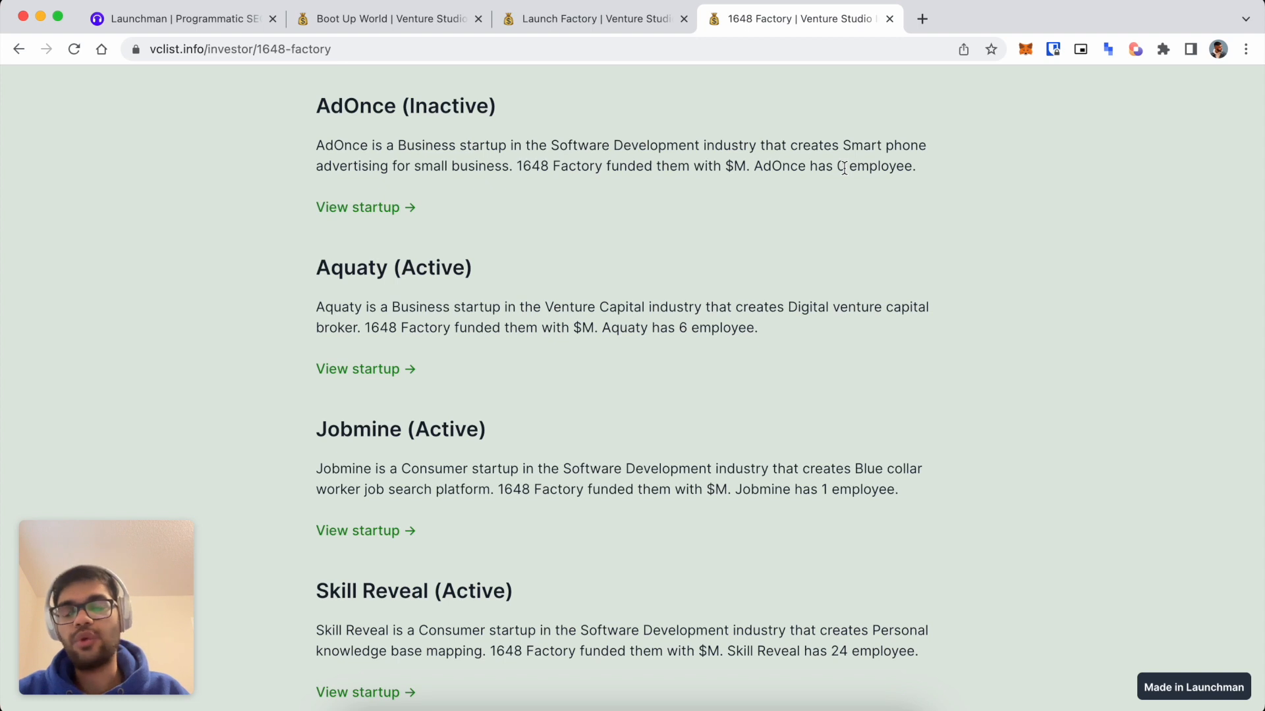
left_click_drag(679, 327, 711, 328)
left_click_drag(818, 490, 822, 489)
scroll(867, 486, "up", 1)
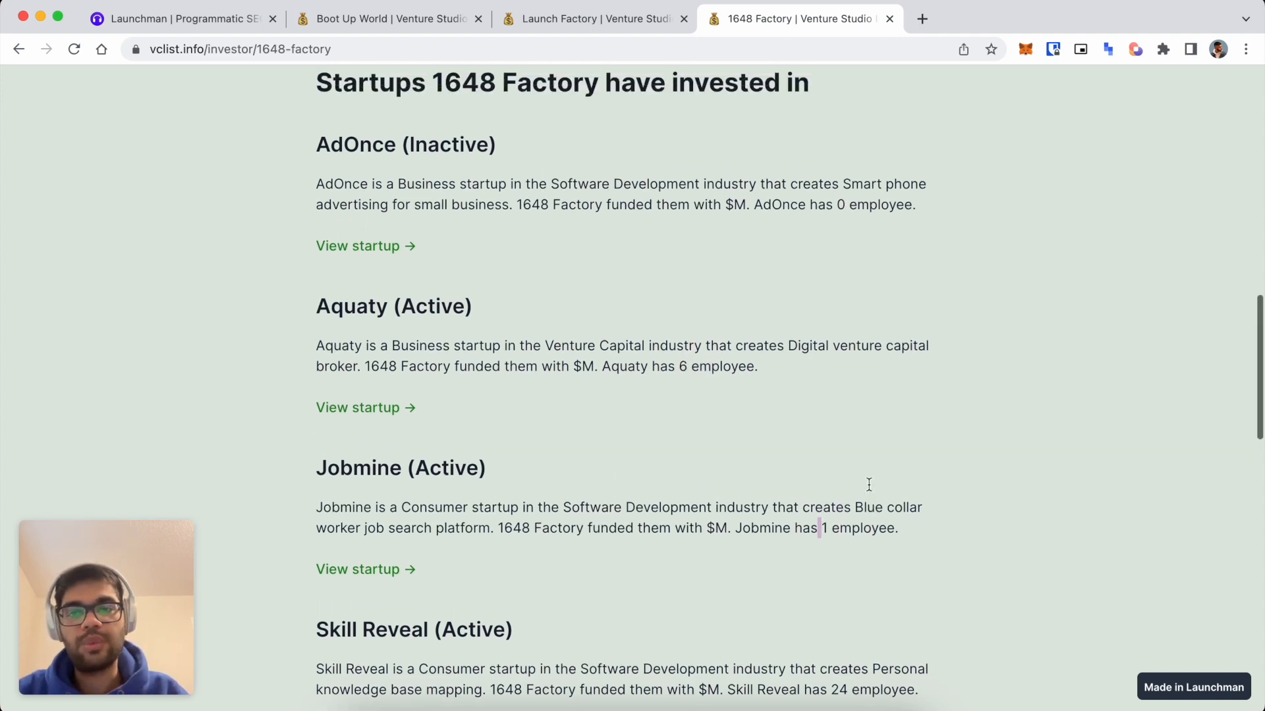
scroll(869, 491, "up", 10)
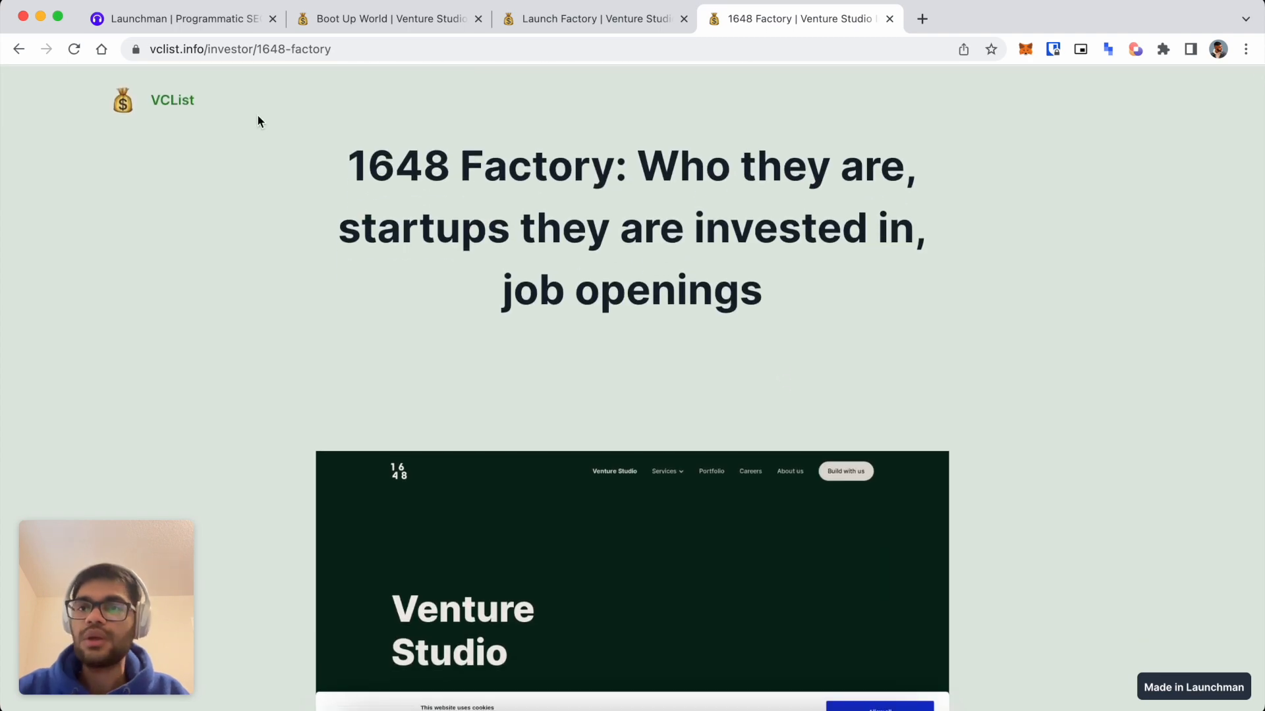
scroll(376, 302, "down", 3)
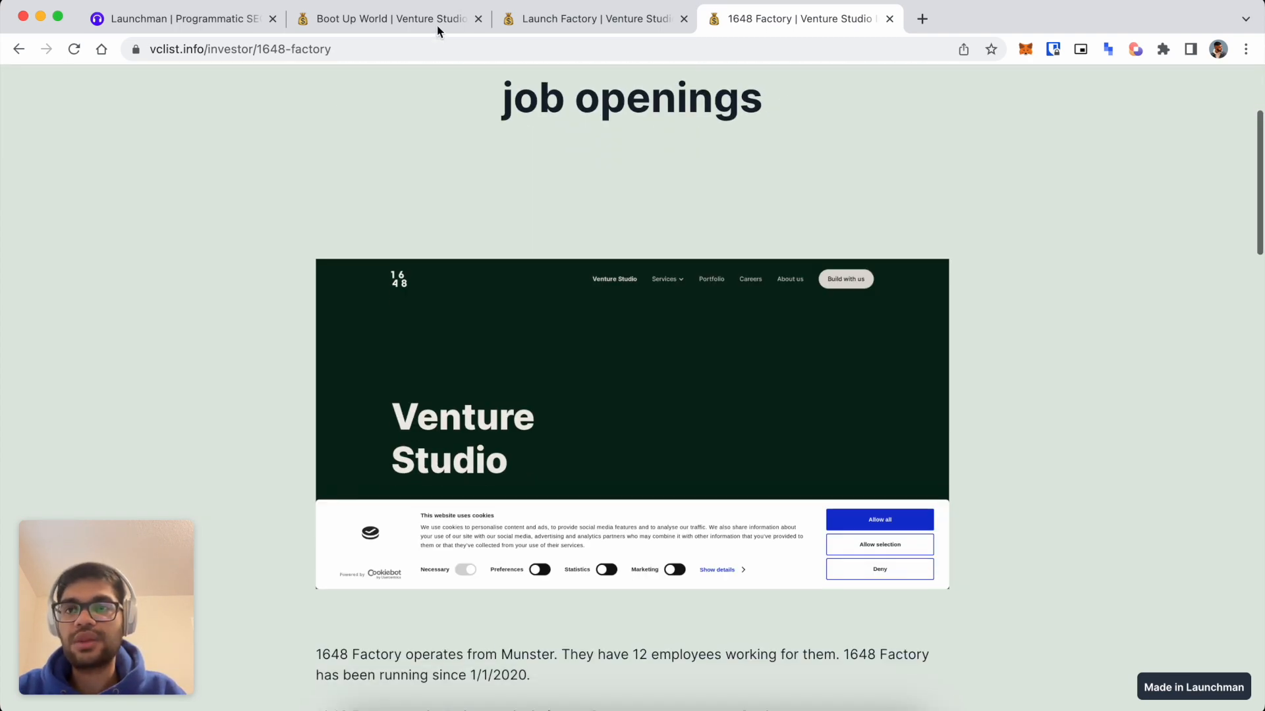
Switch to the Boot Up World page and highlight its comma-separated industry list.
left_click(433, 20)
scroll(302, 259, "down", 9)
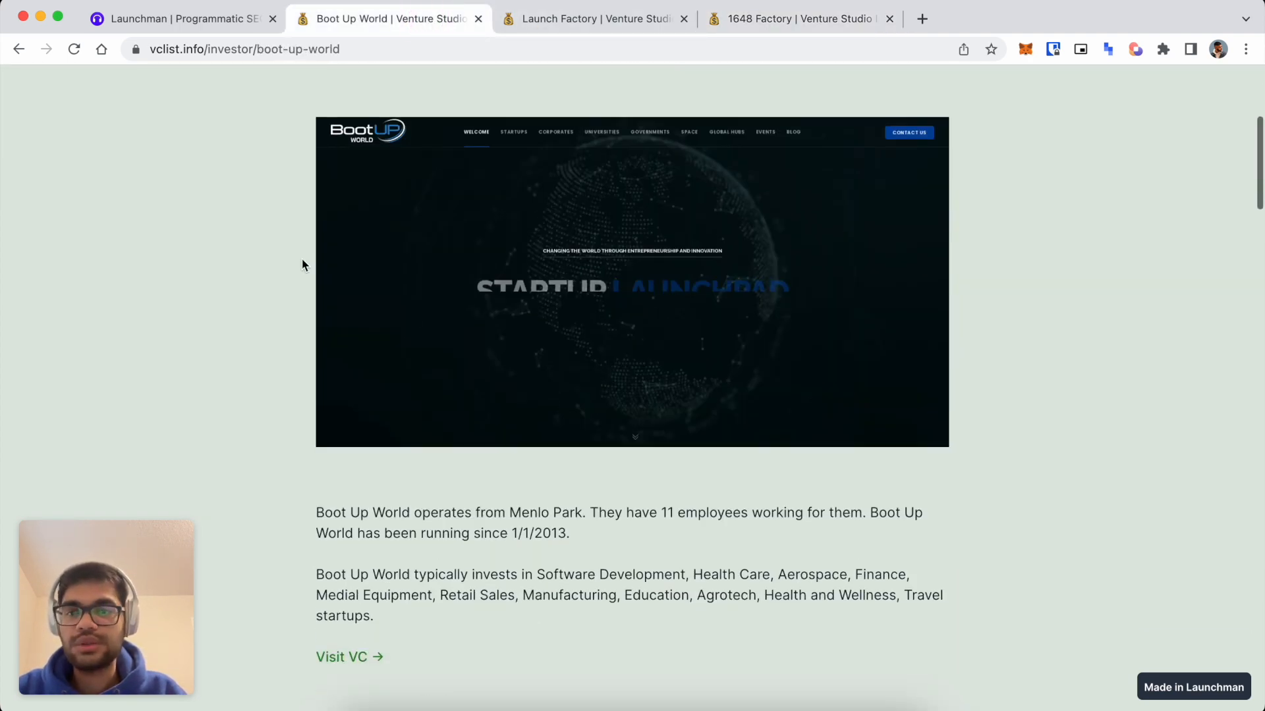
scroll(302, 264, "up", 1)
left_click_drag(522, 269, 585, 268)
mouse_move(537, 329)
left_mouse_down()
mouse_move(864, 352)
mouse_move(565, 353)
mouse_move(985, 353)
mouse_move(967, 353)
left_mouse_up()
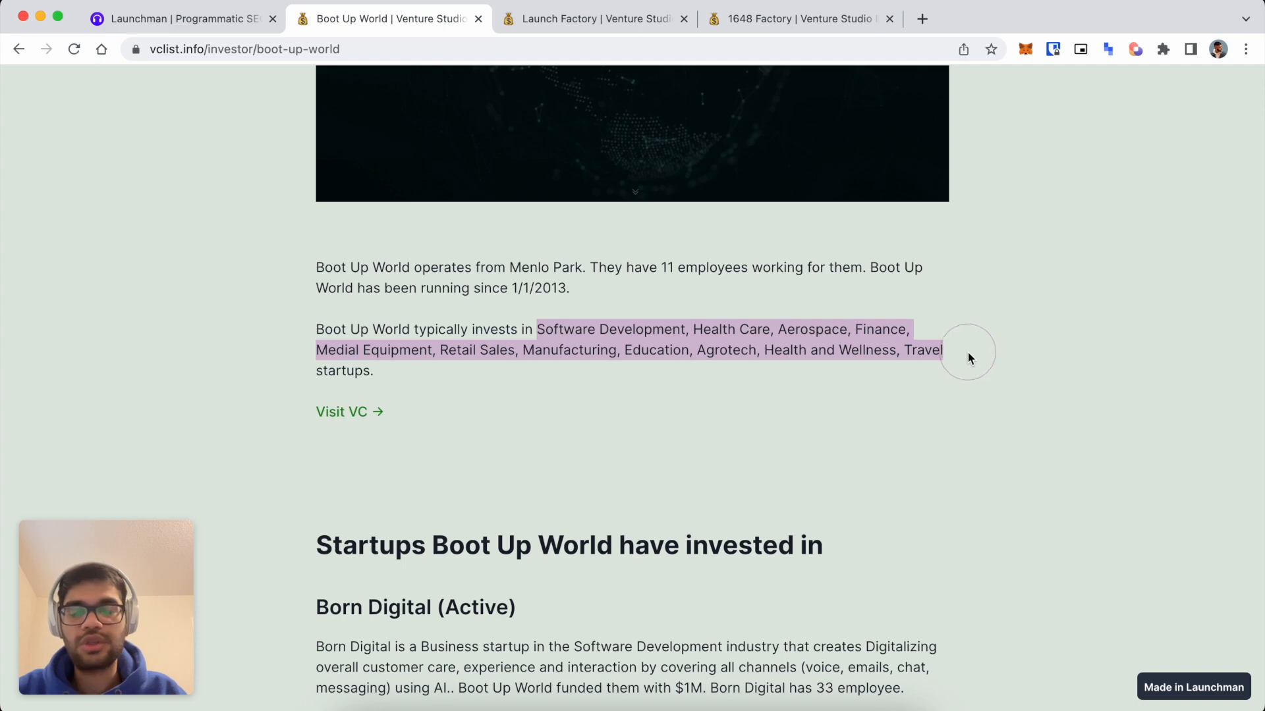
Scroll down to the 'You may also like' investor cards and back to the top.
scroll(702, 378, "down", 1)
scroll(702, 381, "down", 6)
scroll(711, 446, "down", 15)
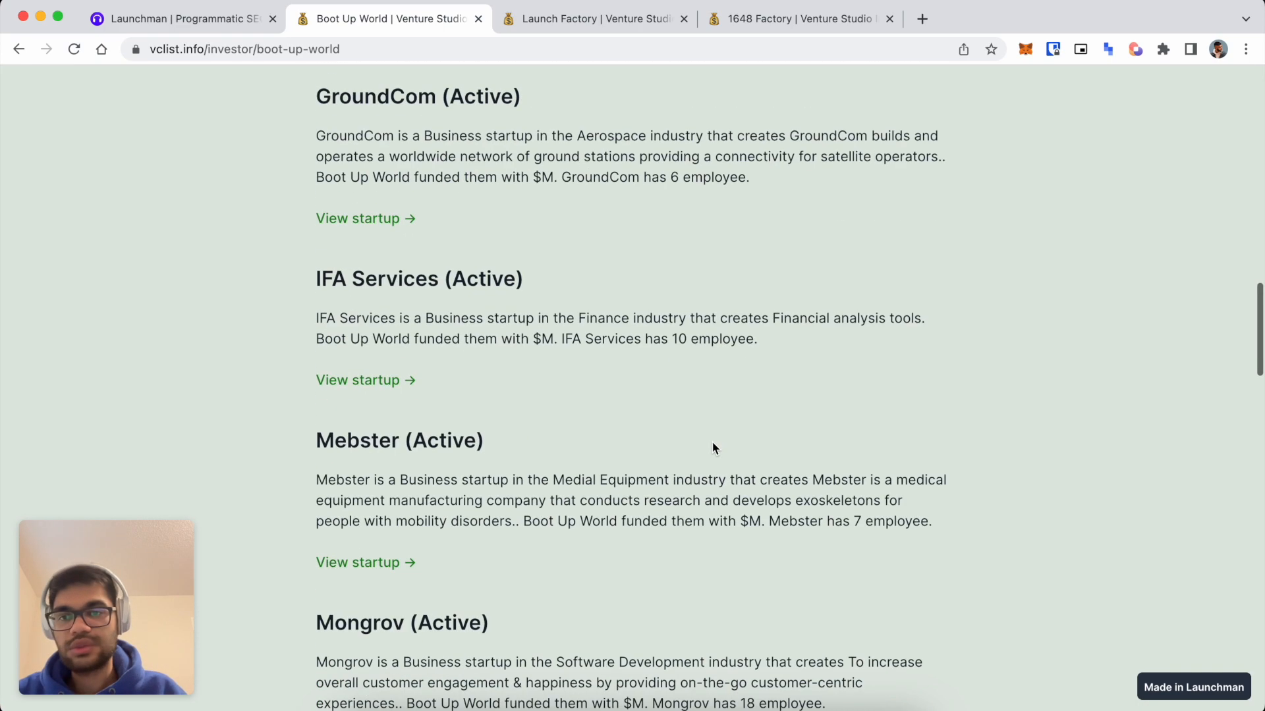
scroll(711, 446, "down", 7)
scroll(640, 354, "down", 6)
scroll(639, 346, "down", 14)
scroll(619, 197, "up", 1)
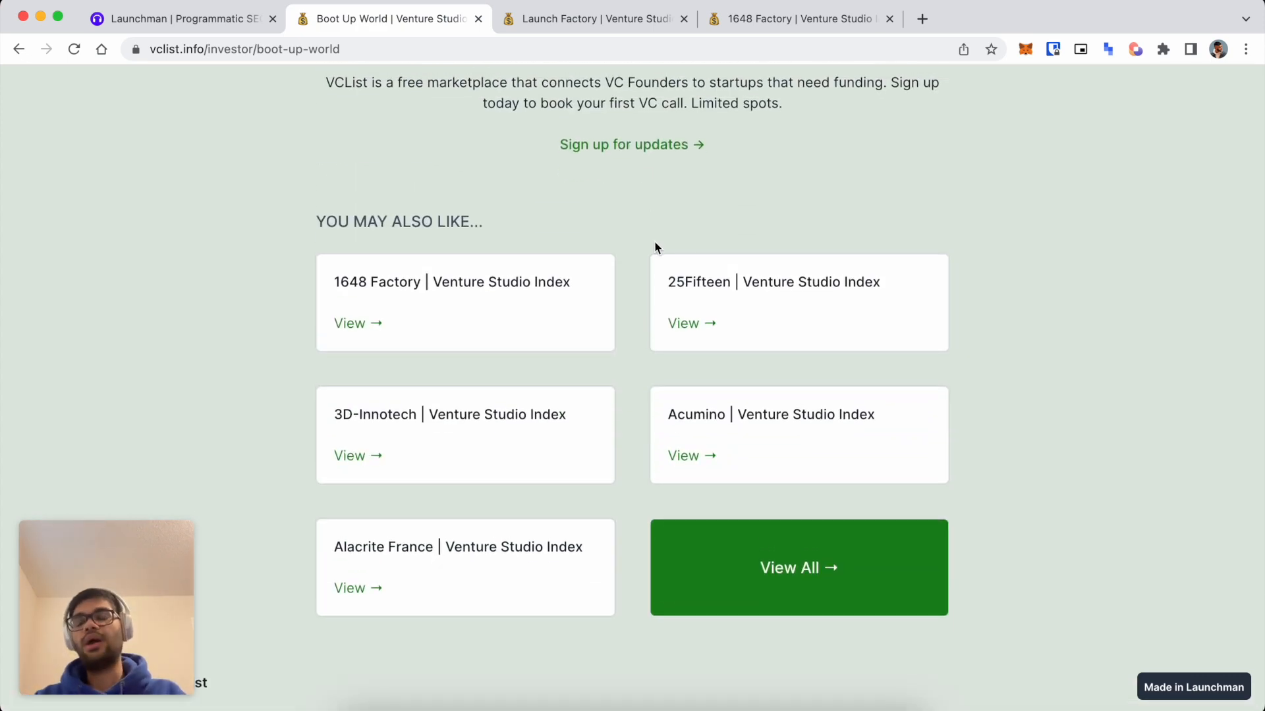
scroll(656, 247, "up", 20)
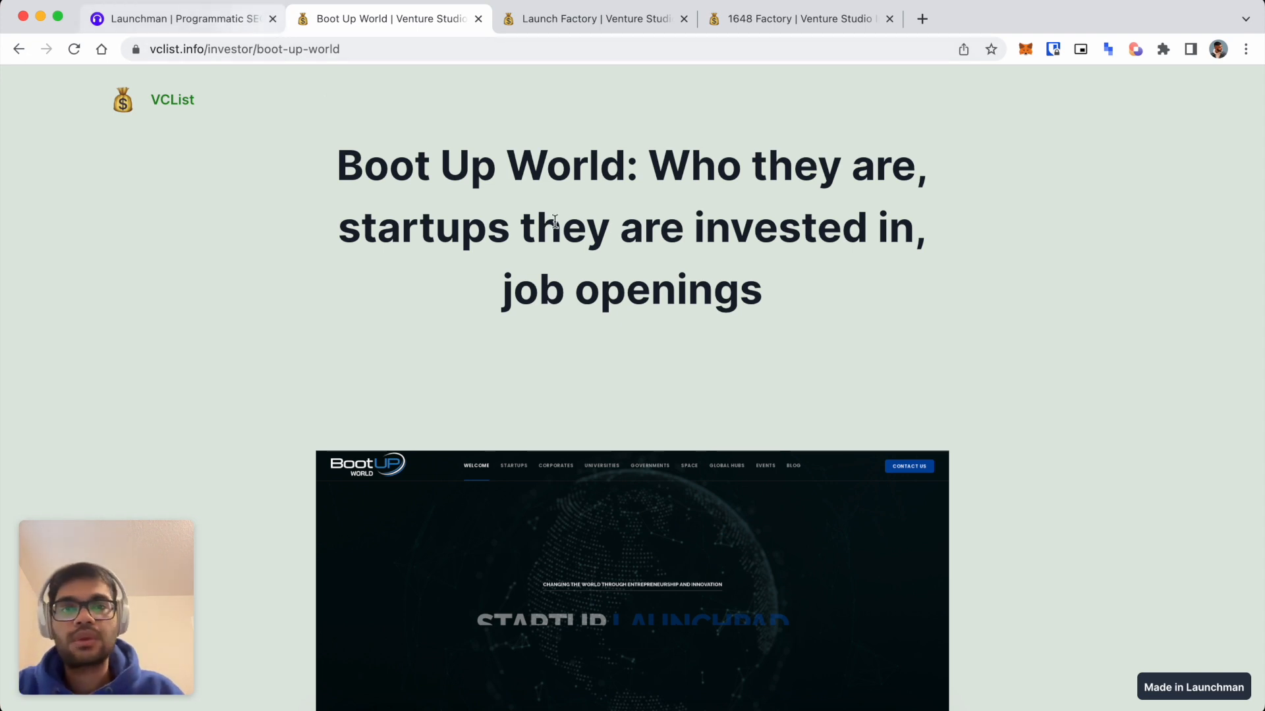
Load app.launchman.com in a new tab and open the VCList site's 383-item investor collection.
left_click(184, 19)
key("super+t")
type("app.launchman.com")
key("Return")
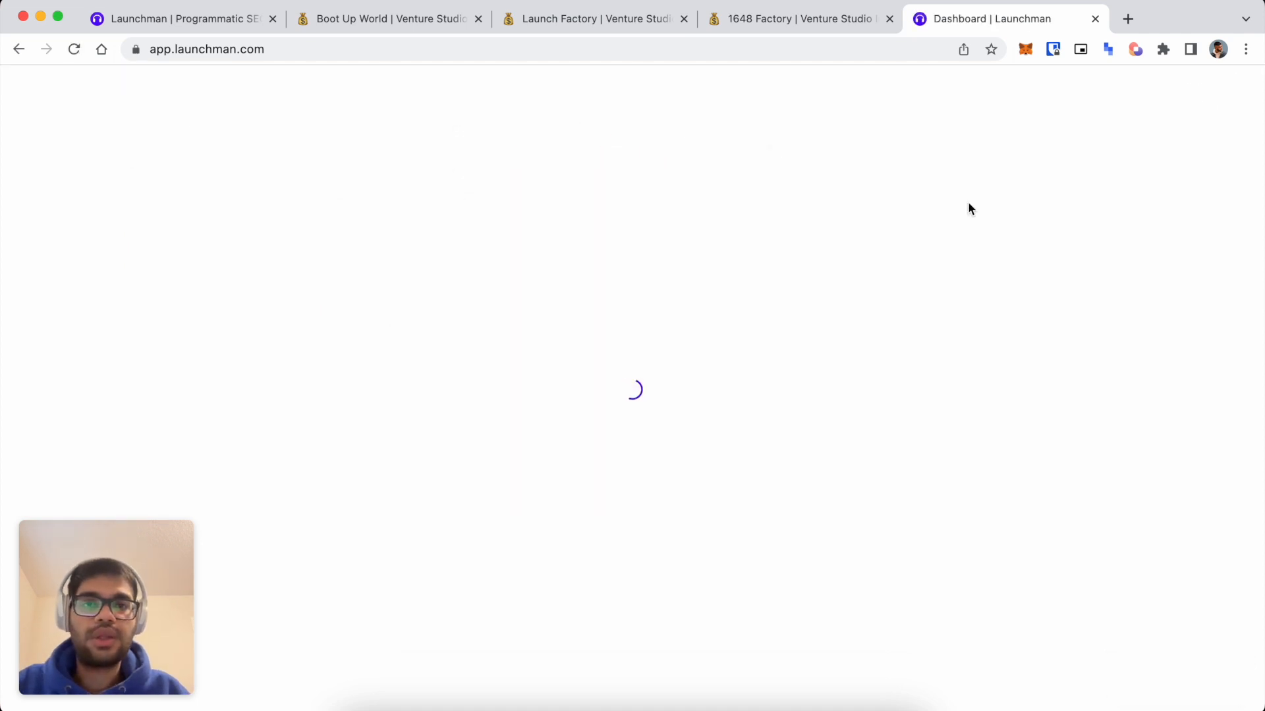
left_click(461, 597)
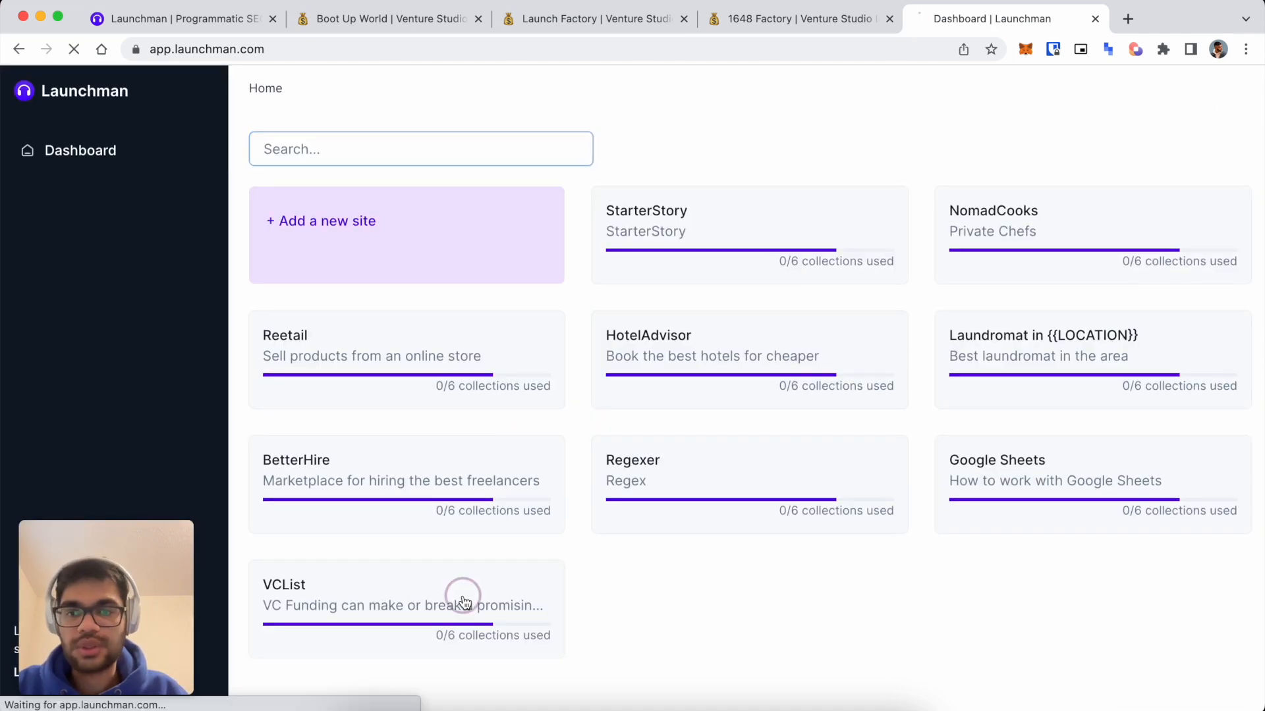
left_click(366, 231)
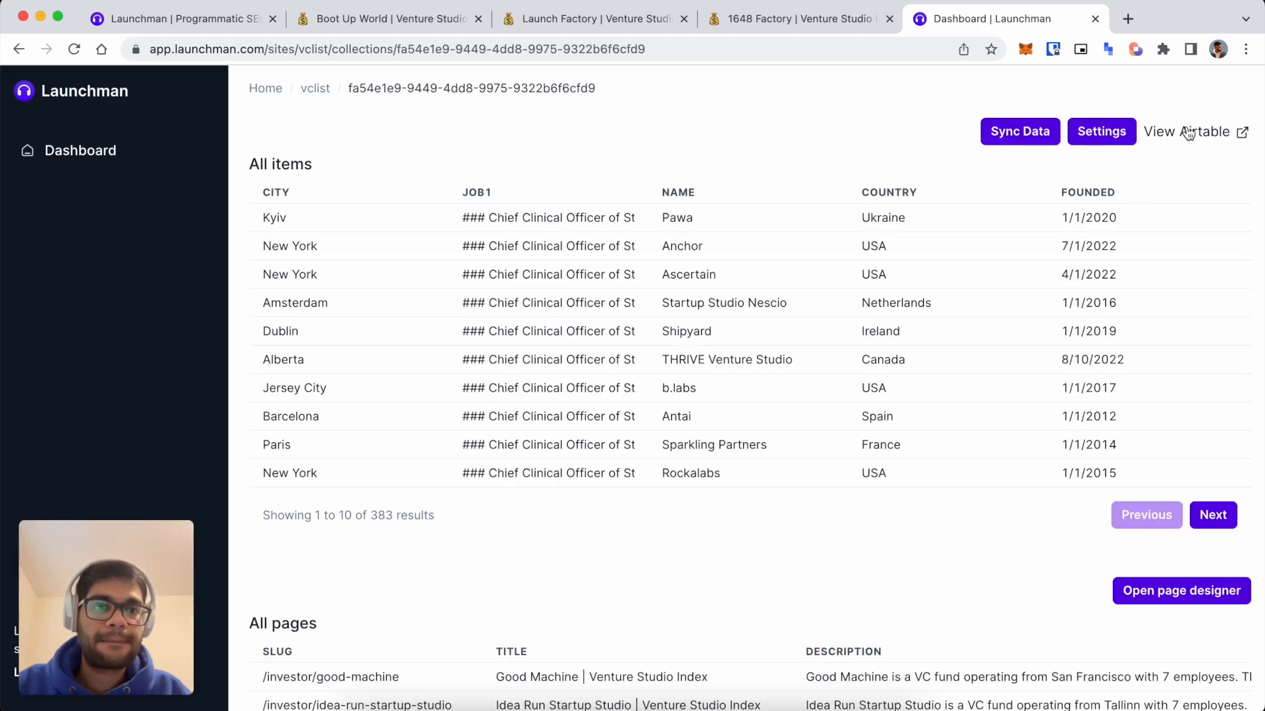
left_click(1186, 131)
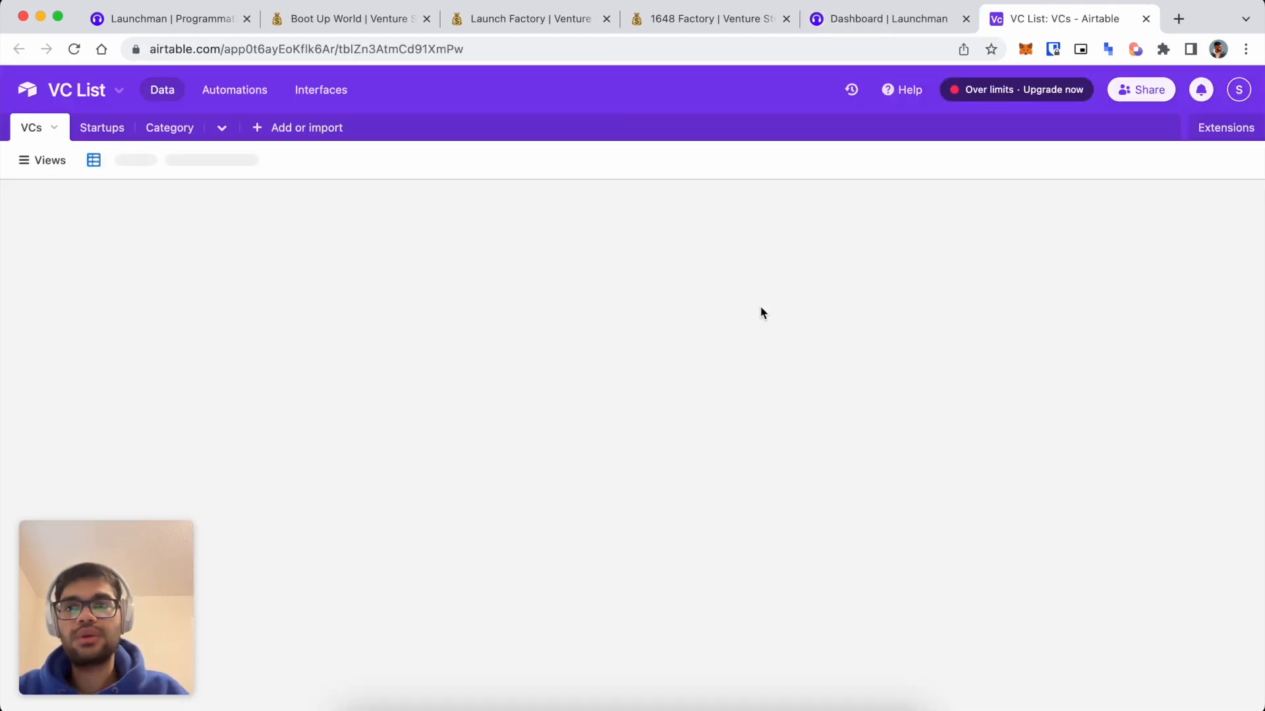
scroll(627, 435, "left", 10)
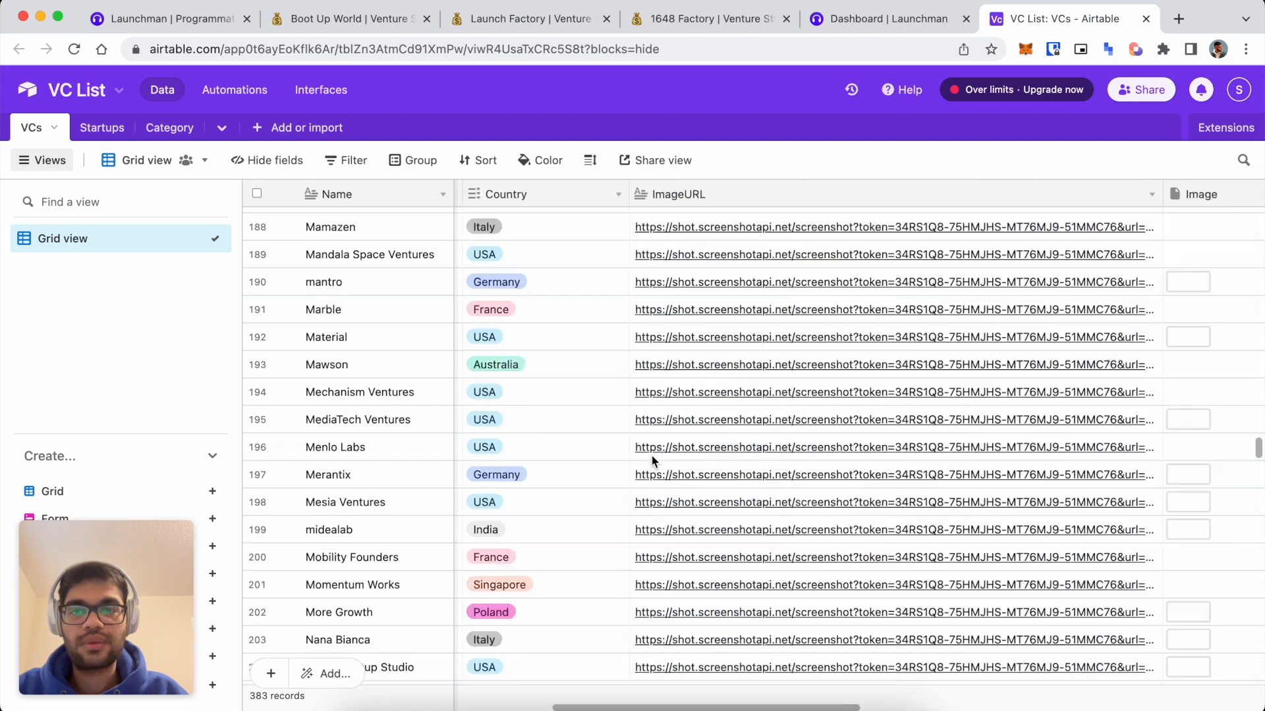
scroll(627, 432, "left", 3)
scroll(654, 274, "up", 3)
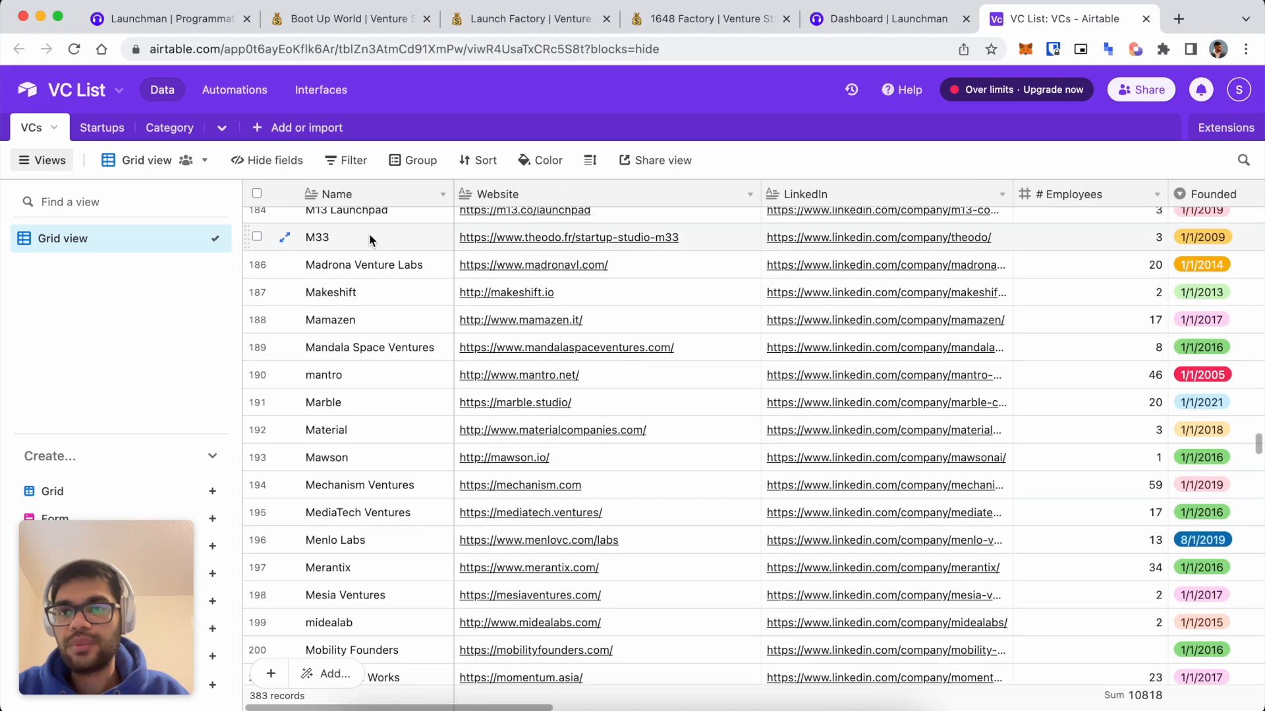
scroll(592, 237, "right", 10)
scroll(686, 262, "up", 2)
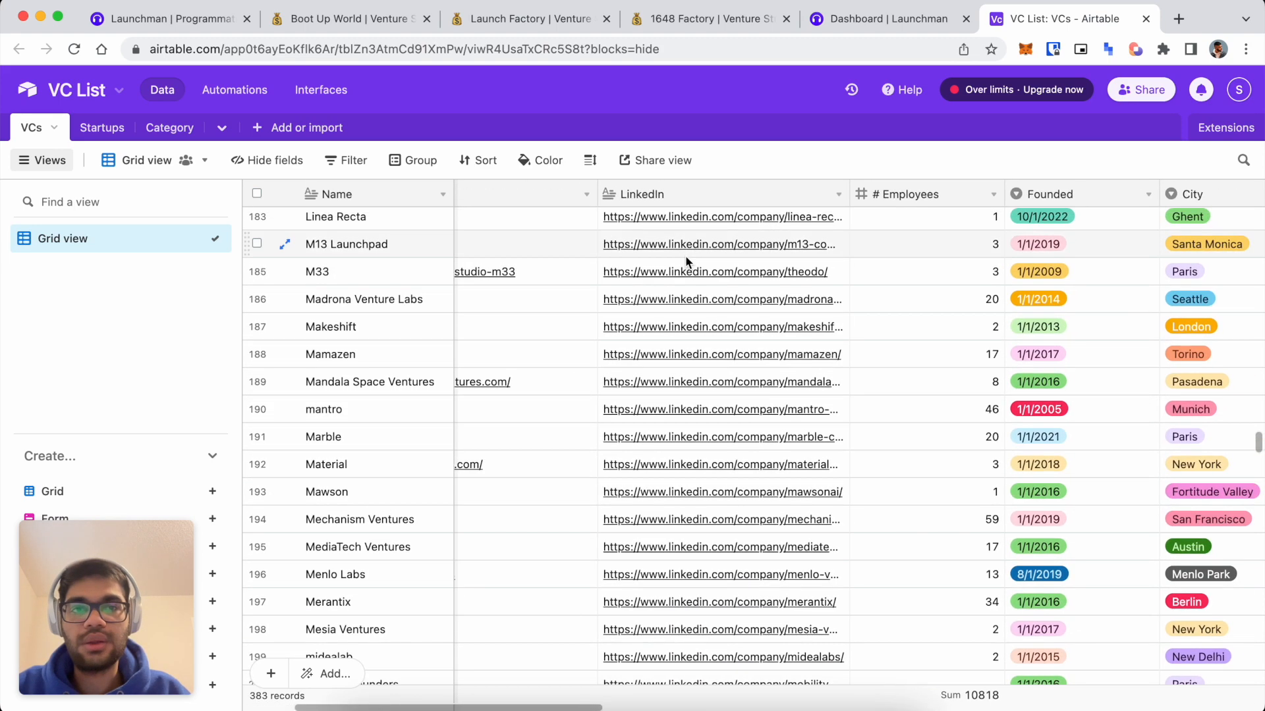
scroll(547, 290, "right", 2)
scroll(546, 289, "down", 1)
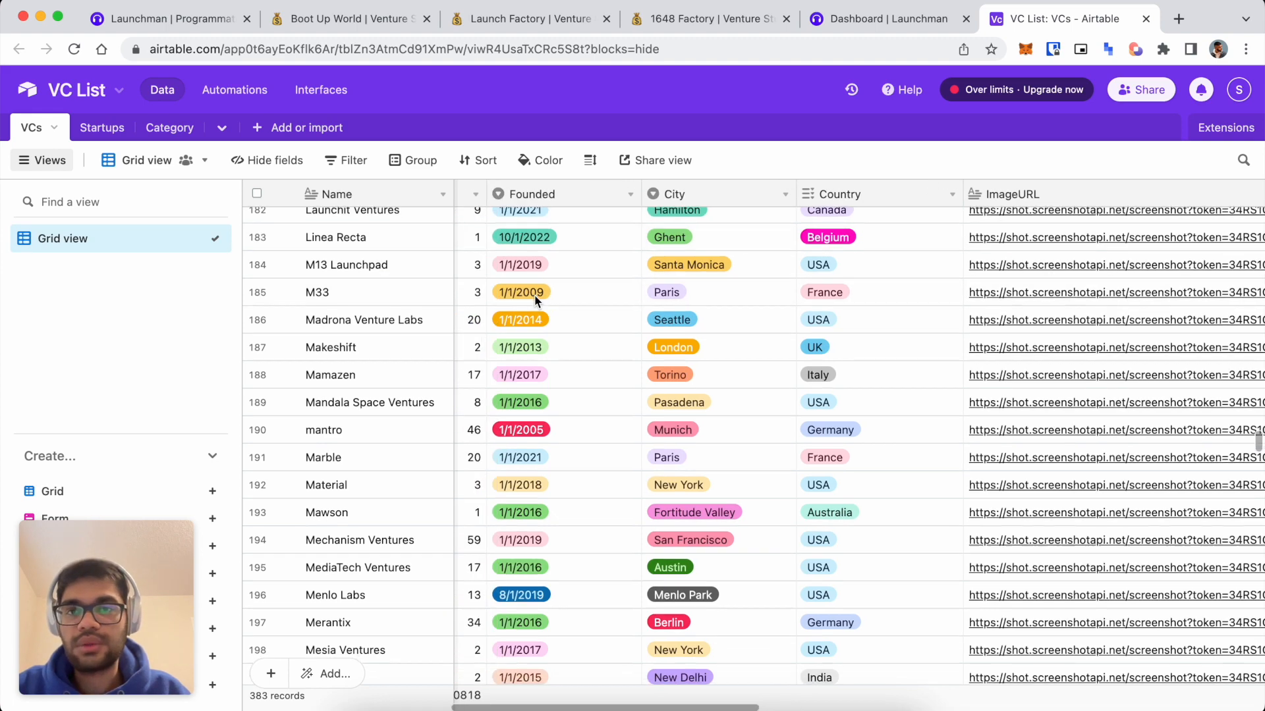
scroll(574, 321, "right", 3)
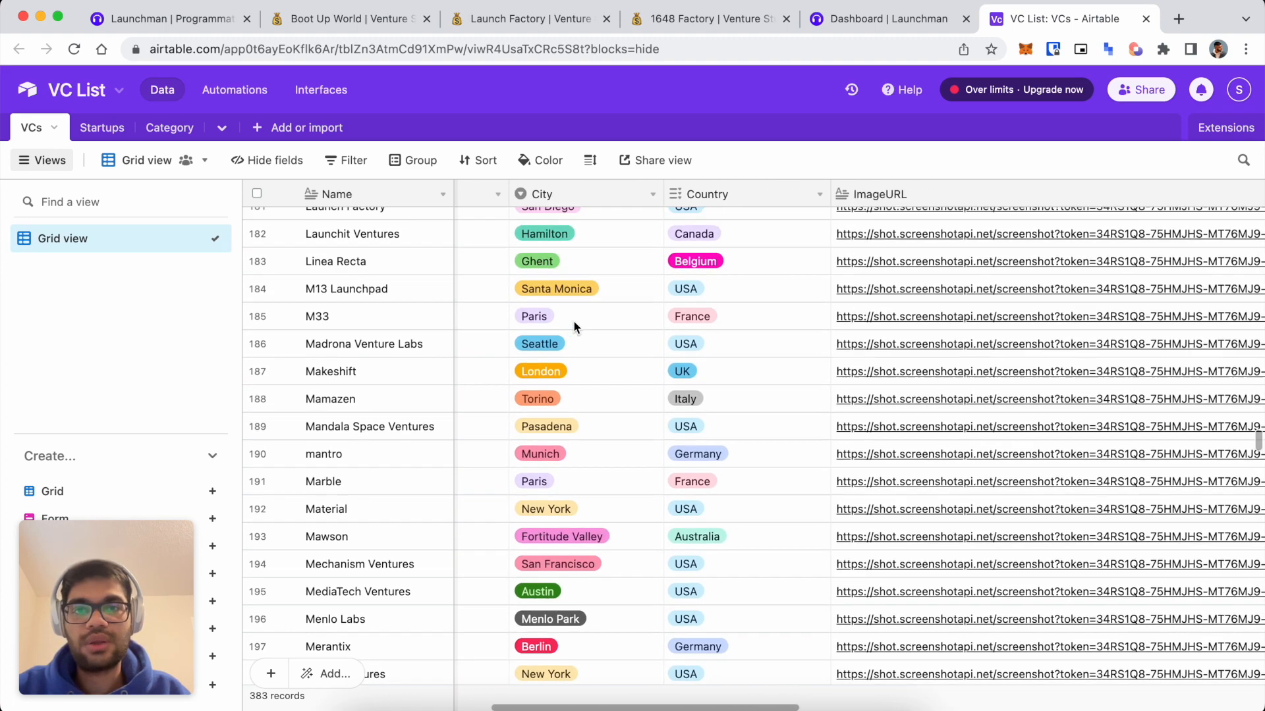
scroll(573, 320, "up", 1)
scroll(721, 278, "right", 10)
scroll(721, 278, "up", 5)
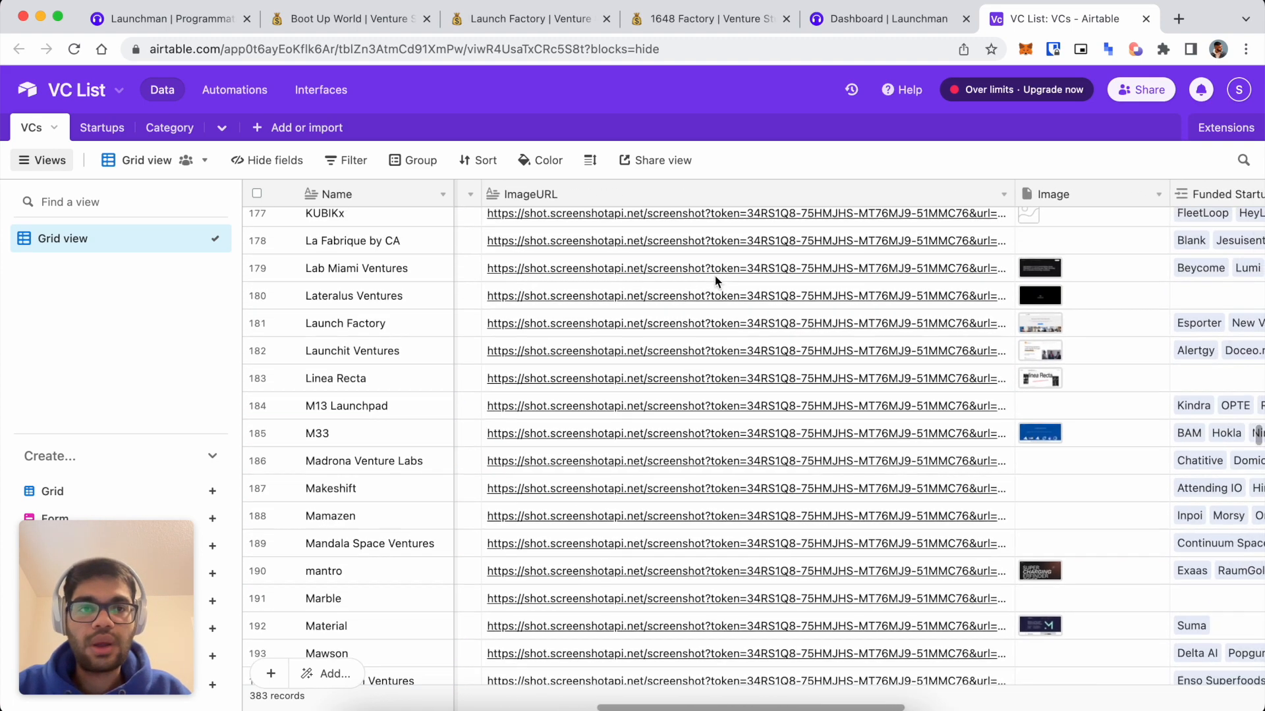
scroll(717, 281, "right", 1)
scroll(717, 281, "down", 1)
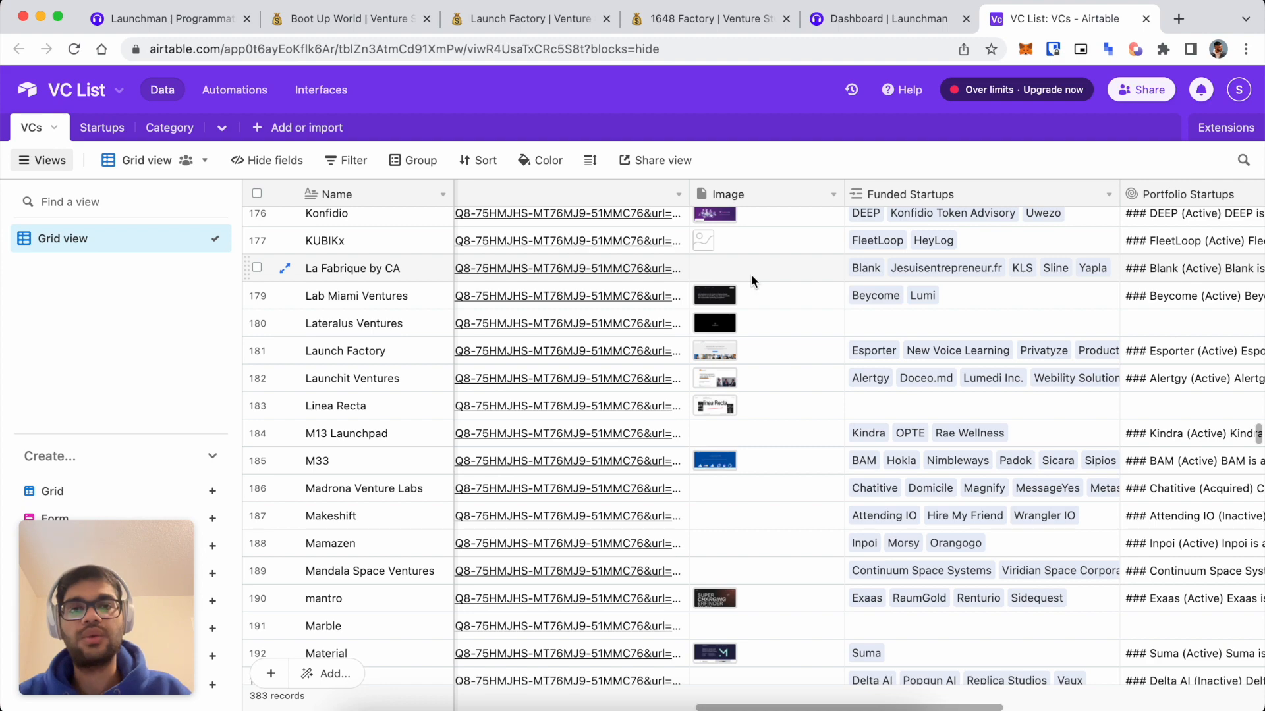
scroll(752, 280, "right", 5)
scroll(752, 280, "up", 2)
scroll(817, 343, "right", 10)
scroll(817, 342, "up", 2)
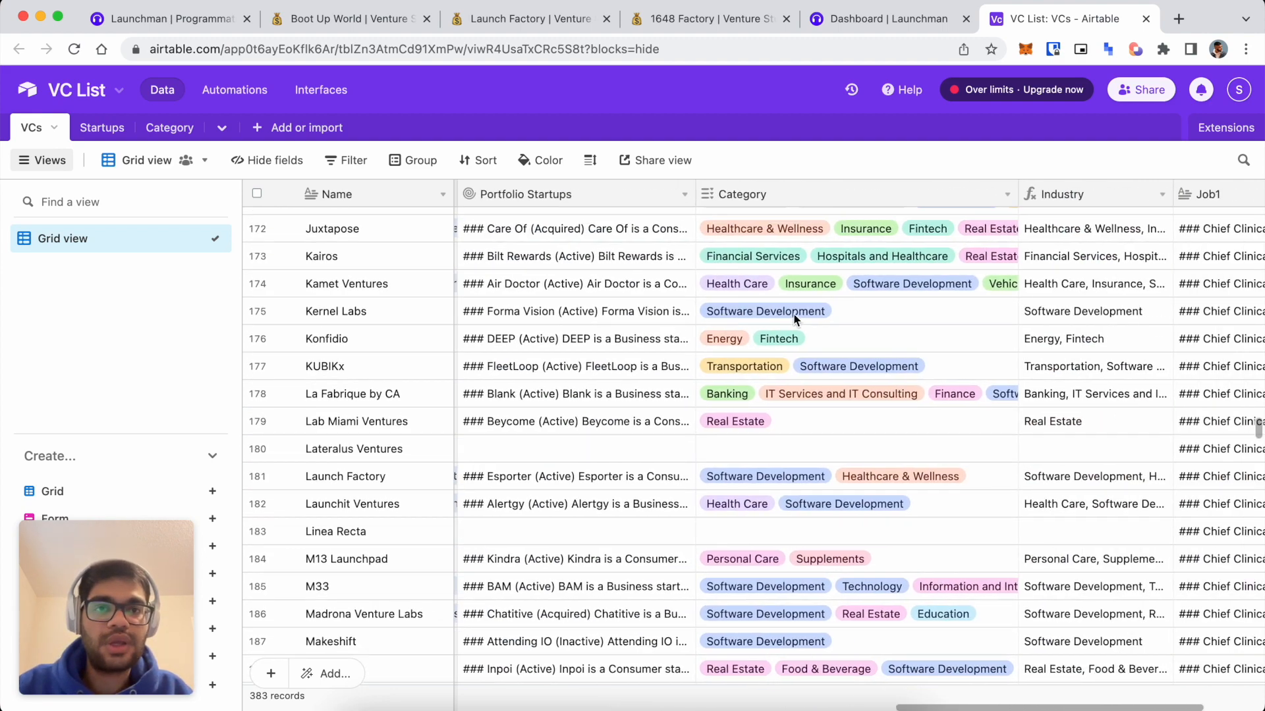
scroll(849, 354, "right", 5)
scroll(849, 353, "up", 2)
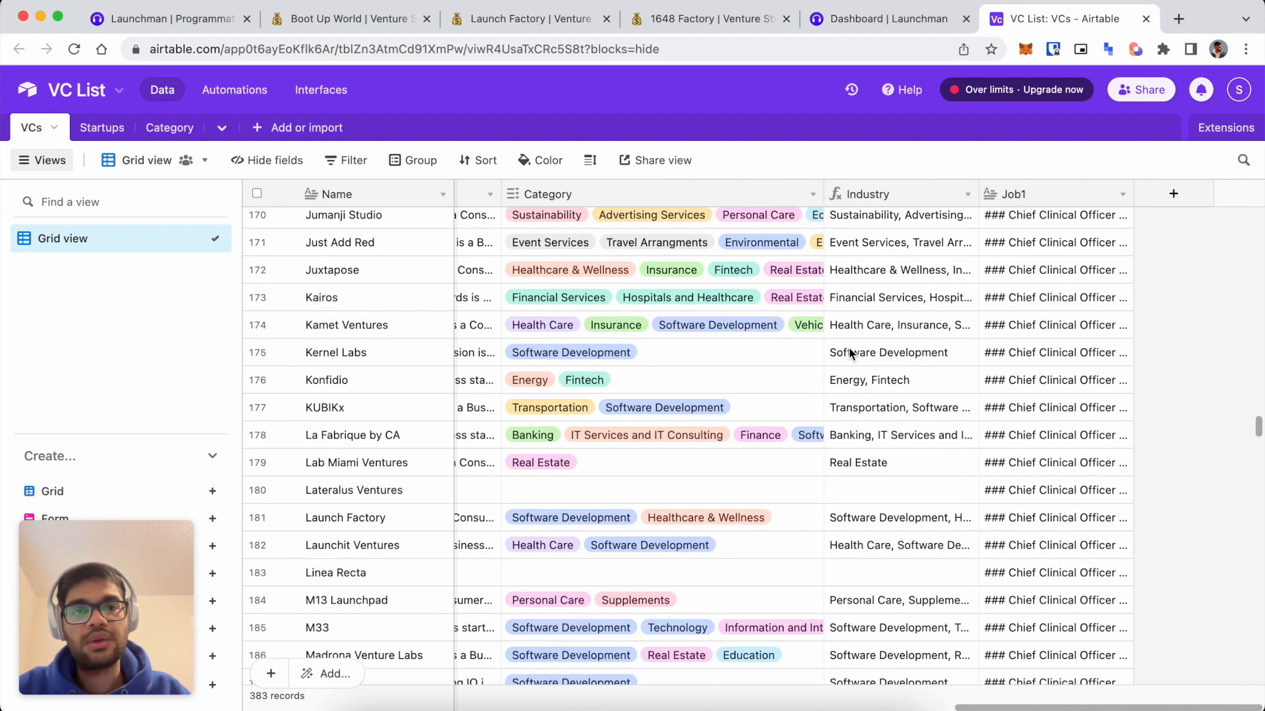
scroll(850, 353, "left", 3)
scroll(850, 354, "up", 1)
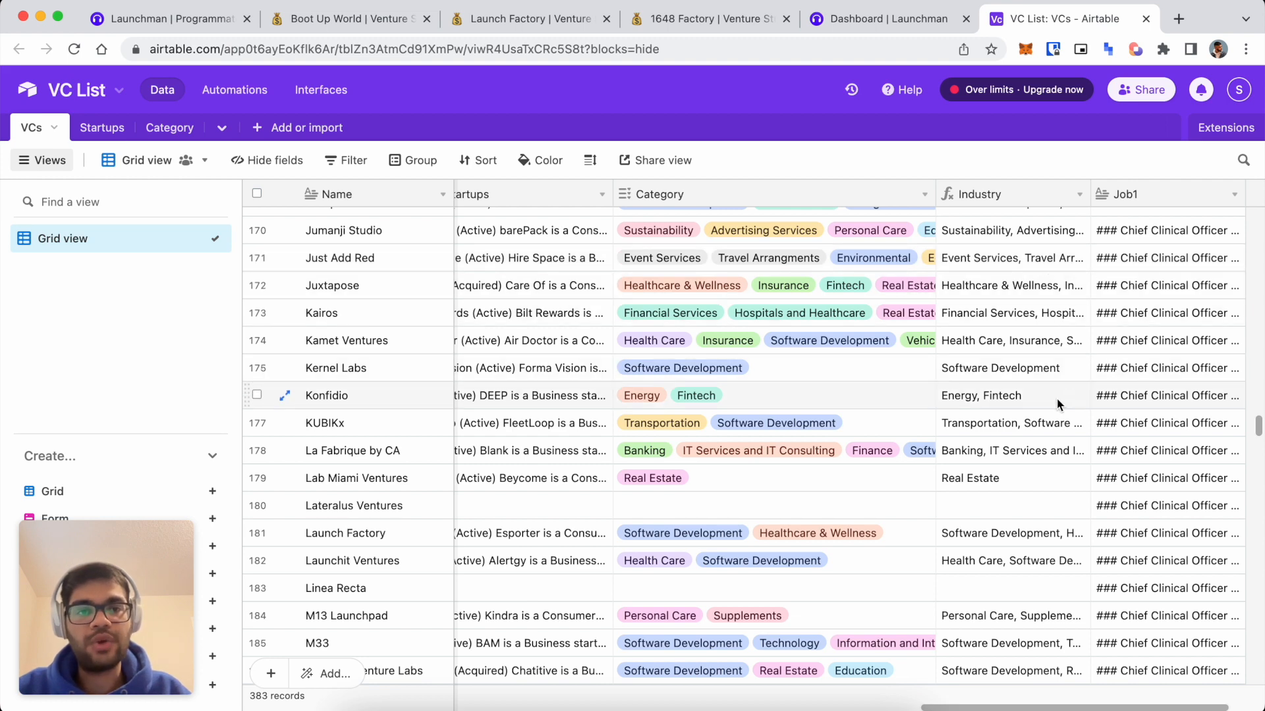
scroll(998, 431, "left", 15)
scroll(998, 430, "down", 1)
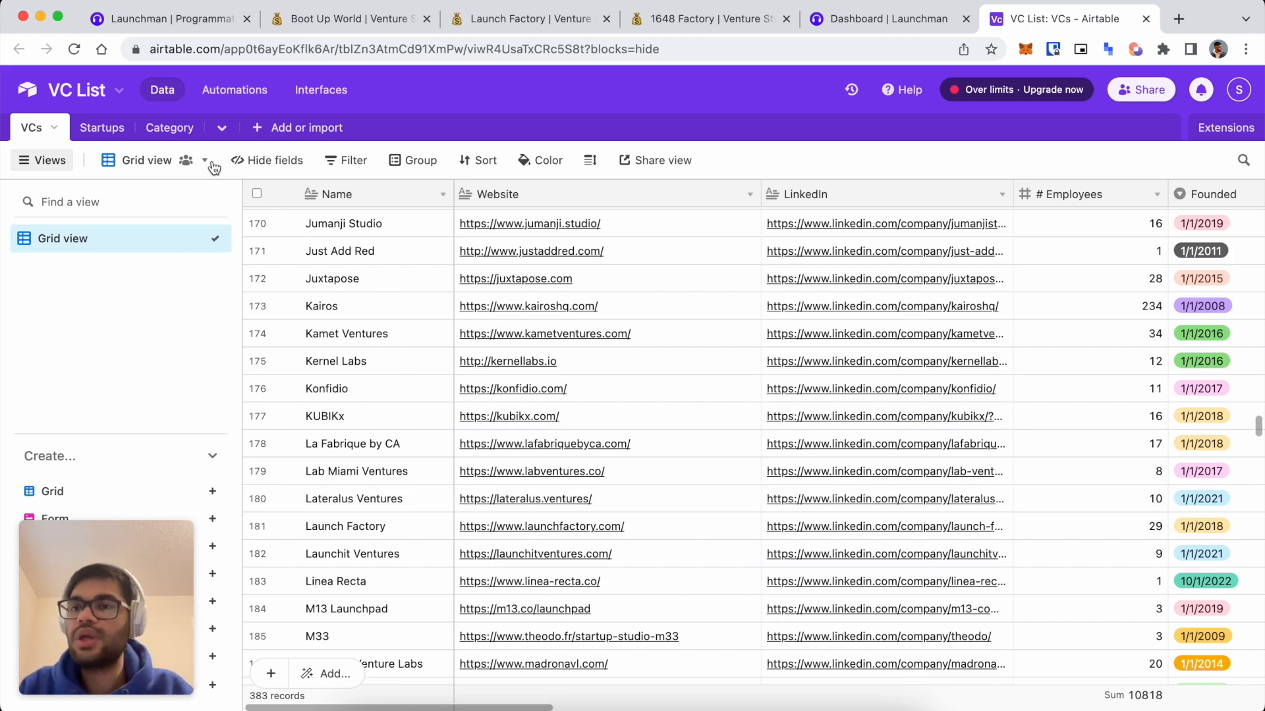
left_click(100, 128)
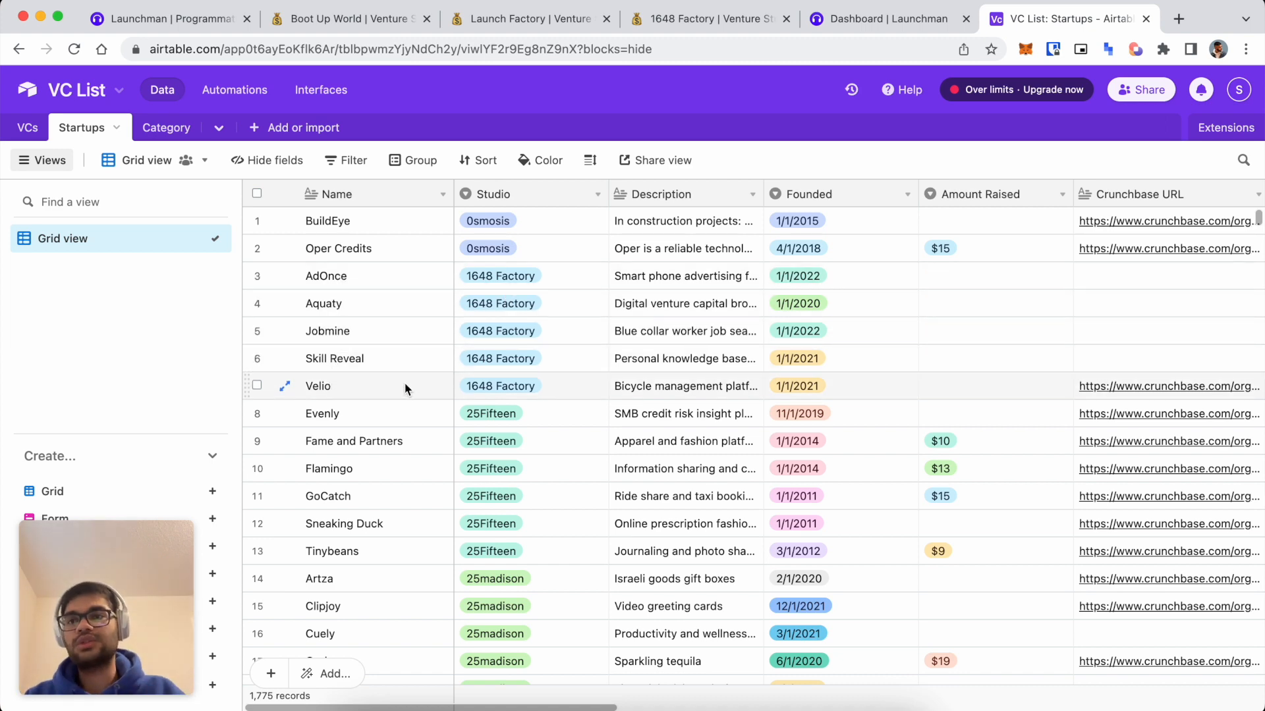
Scroll down through the Startups table records.
scroll(608, 440, "down", 15)
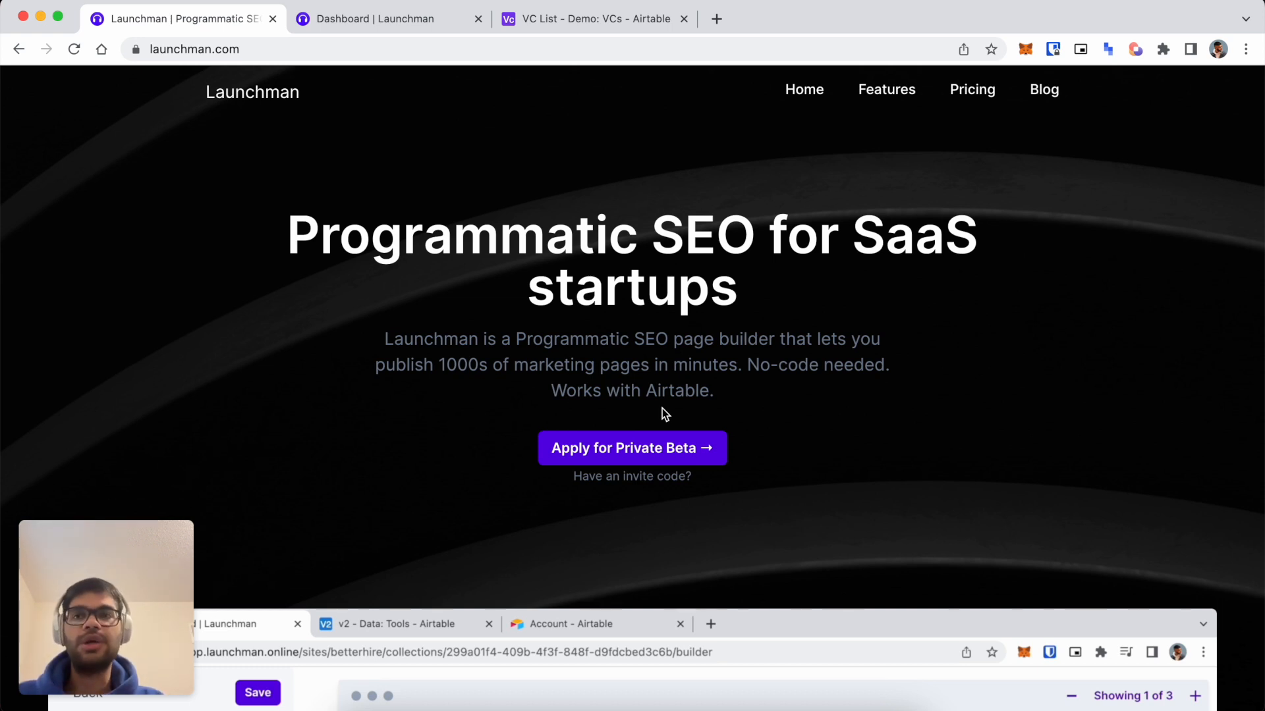
Discard an accidental e-mail address typed in the address bar and close the Launchman homepage tab.
left_click(472, 48)
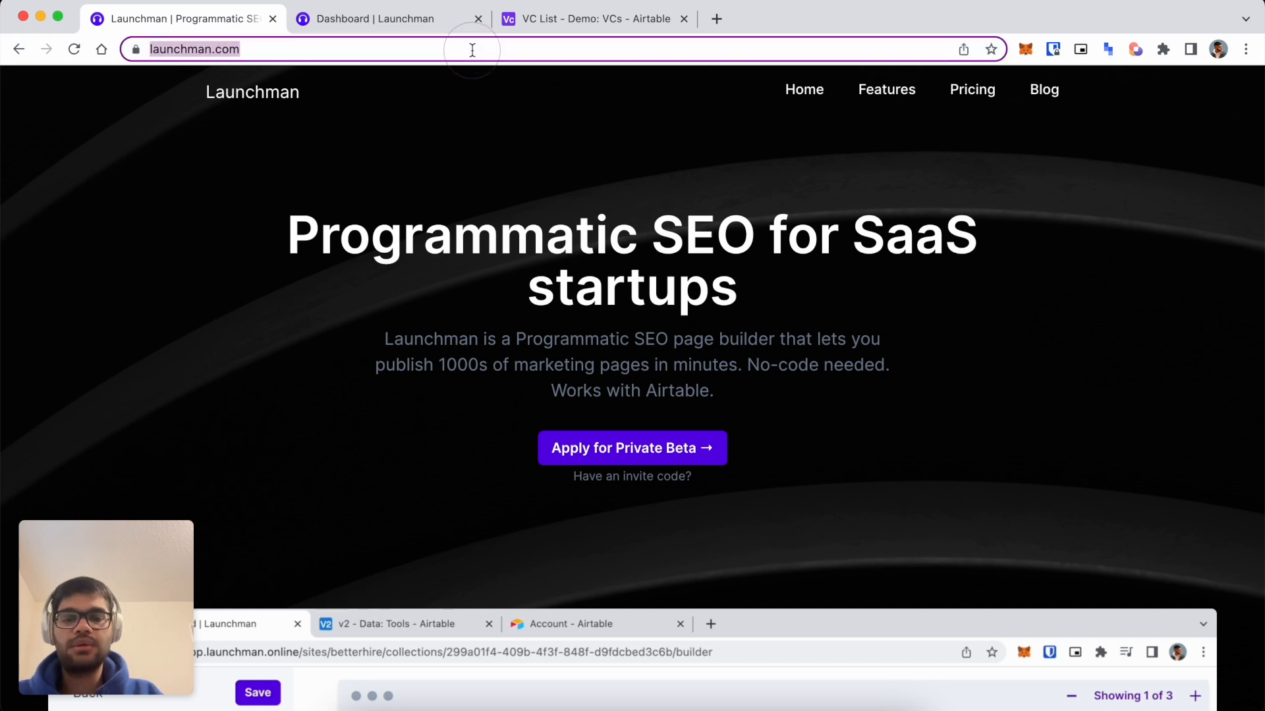
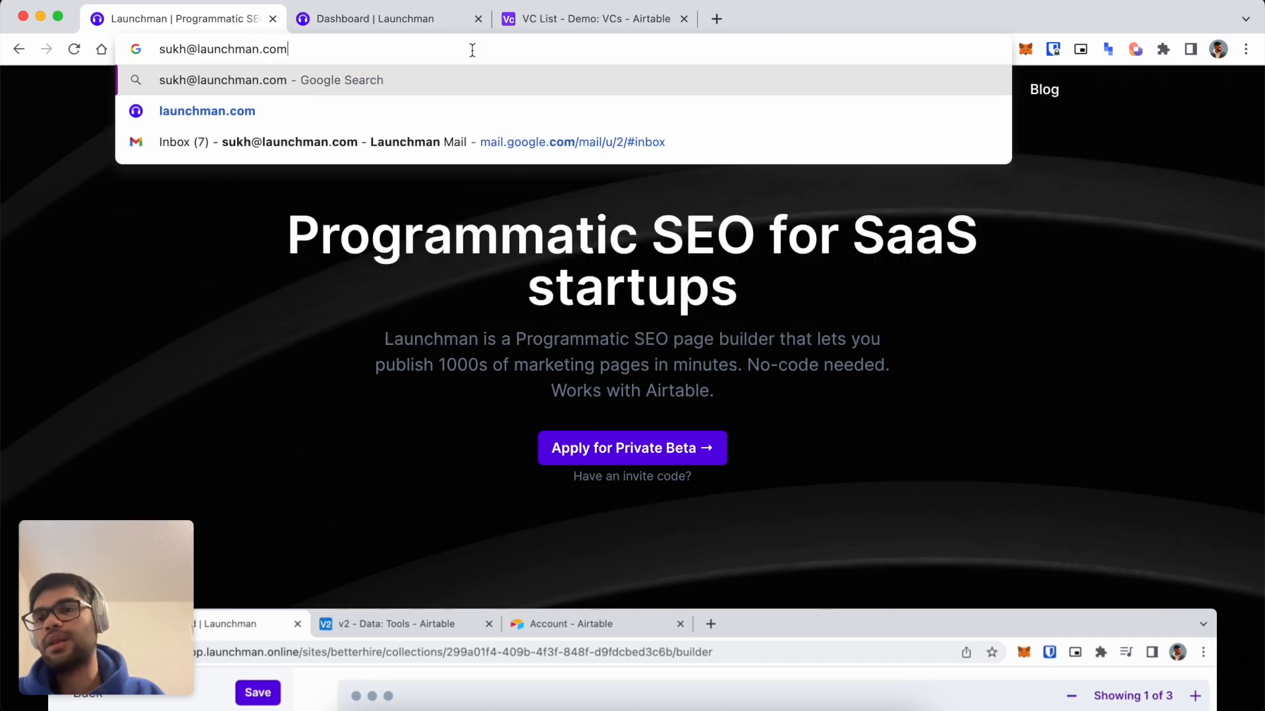
key("Escape")
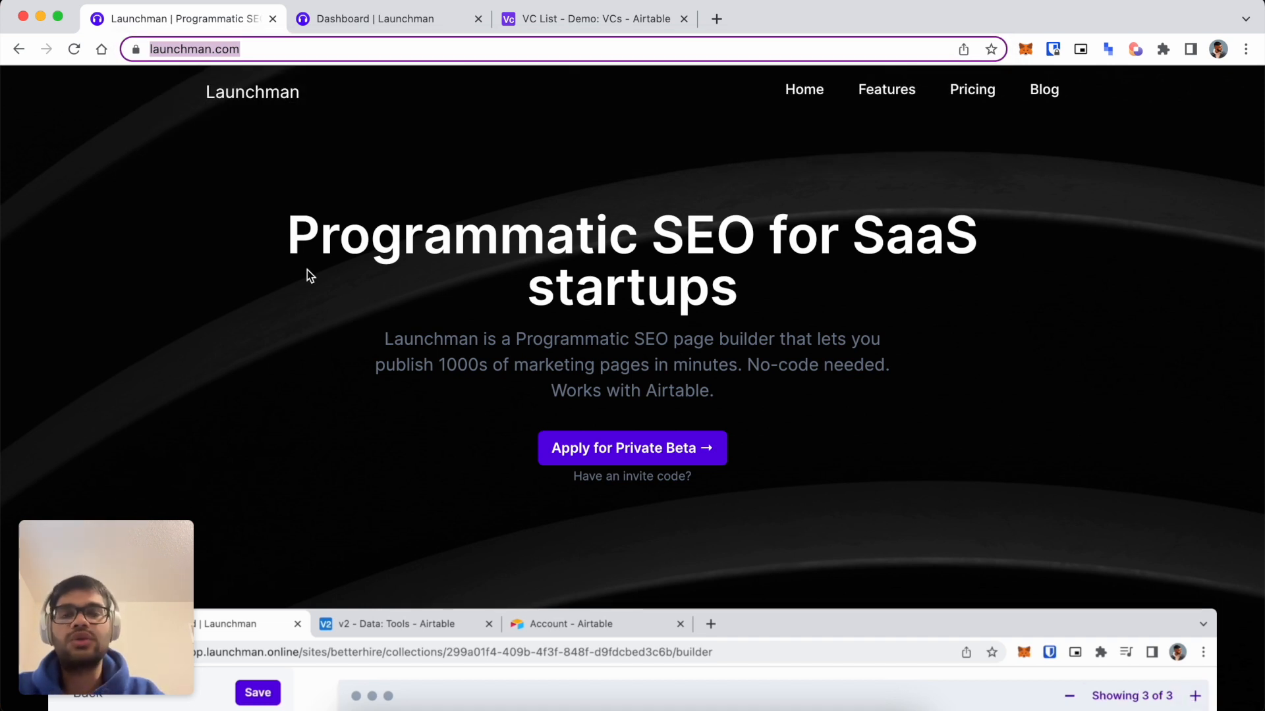
left_click(390, 229)
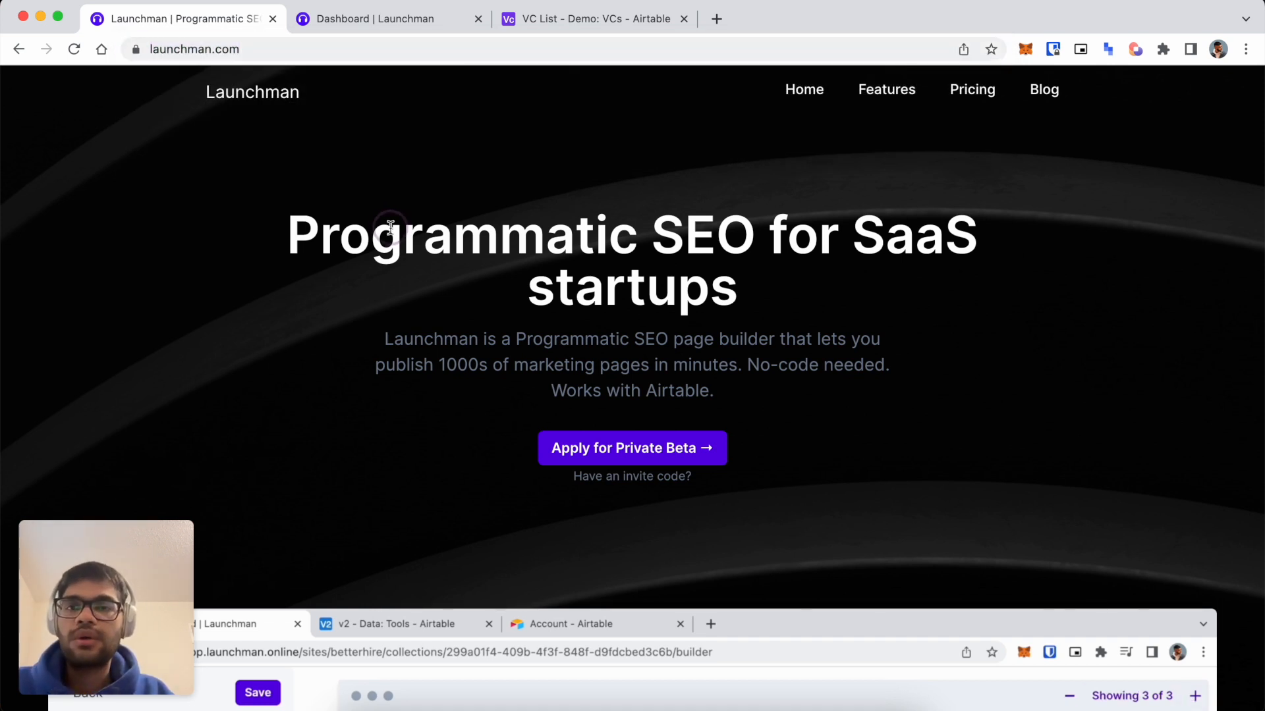
key("super+w")
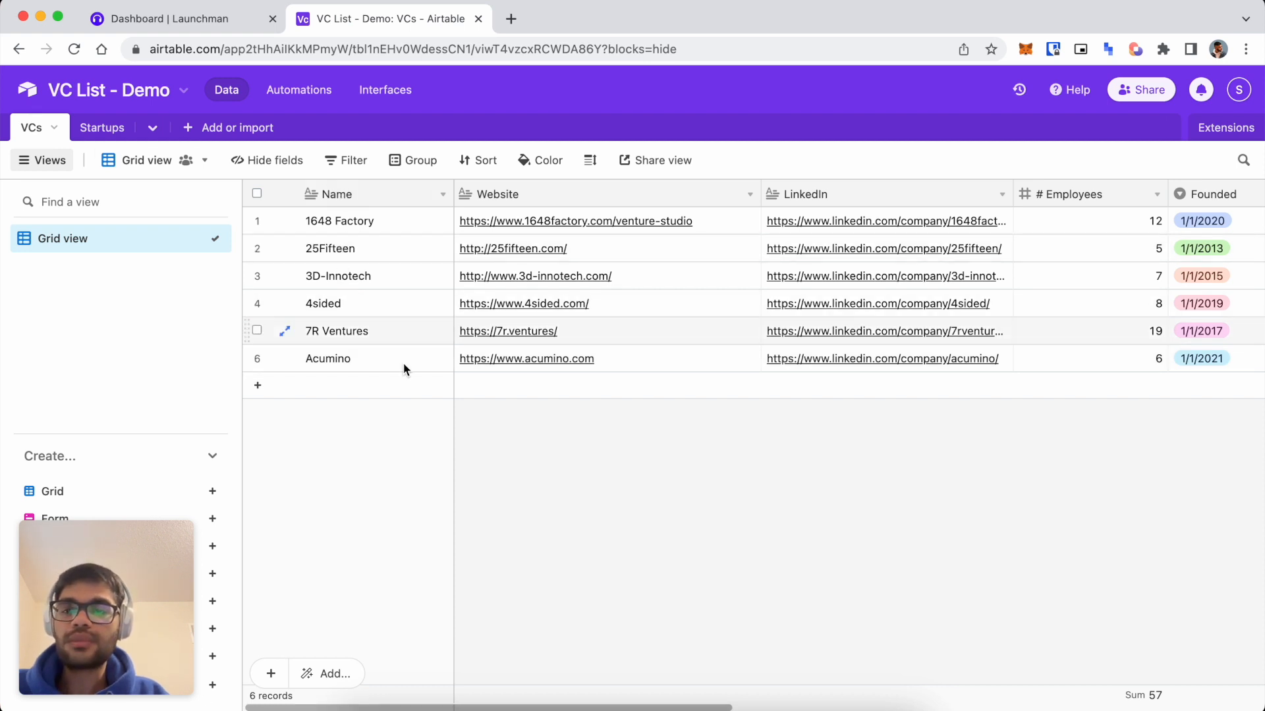
Browse the Startups and VCs tables, then open the Funded Startups field's settings.
left_click(105, 128)
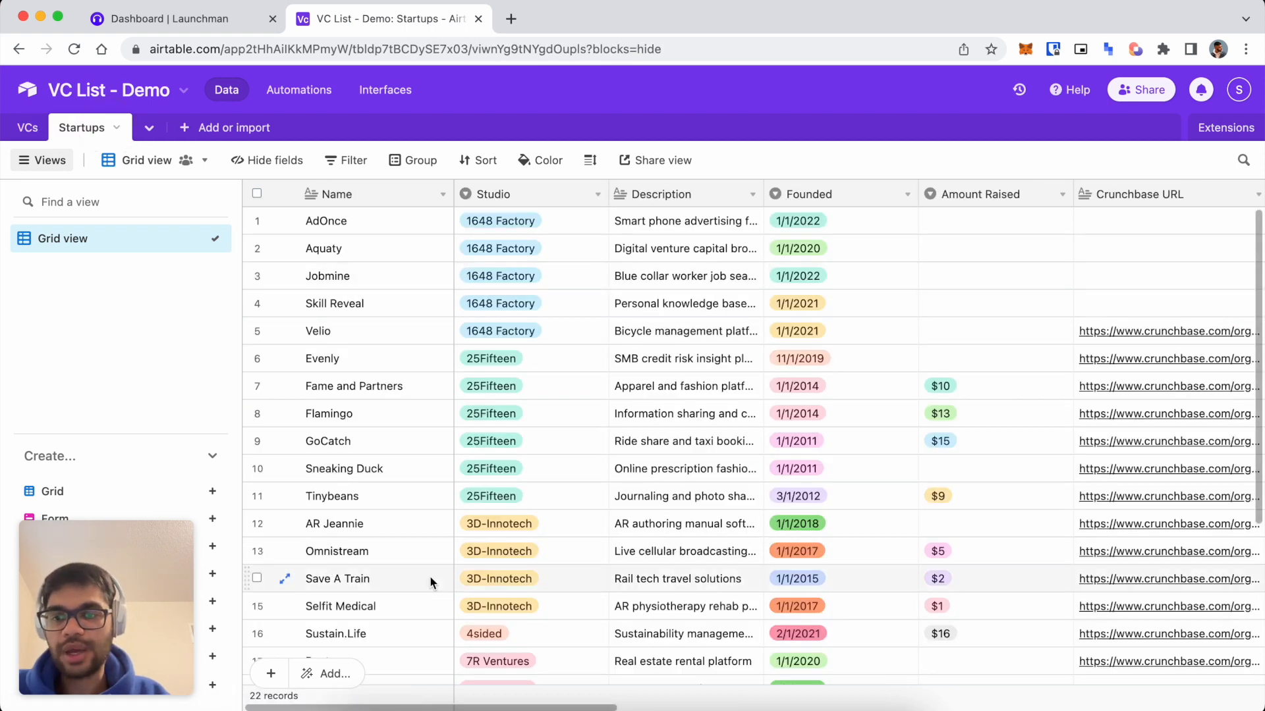
left_click(27, 127)
scroll(717, 356, "right", 10)
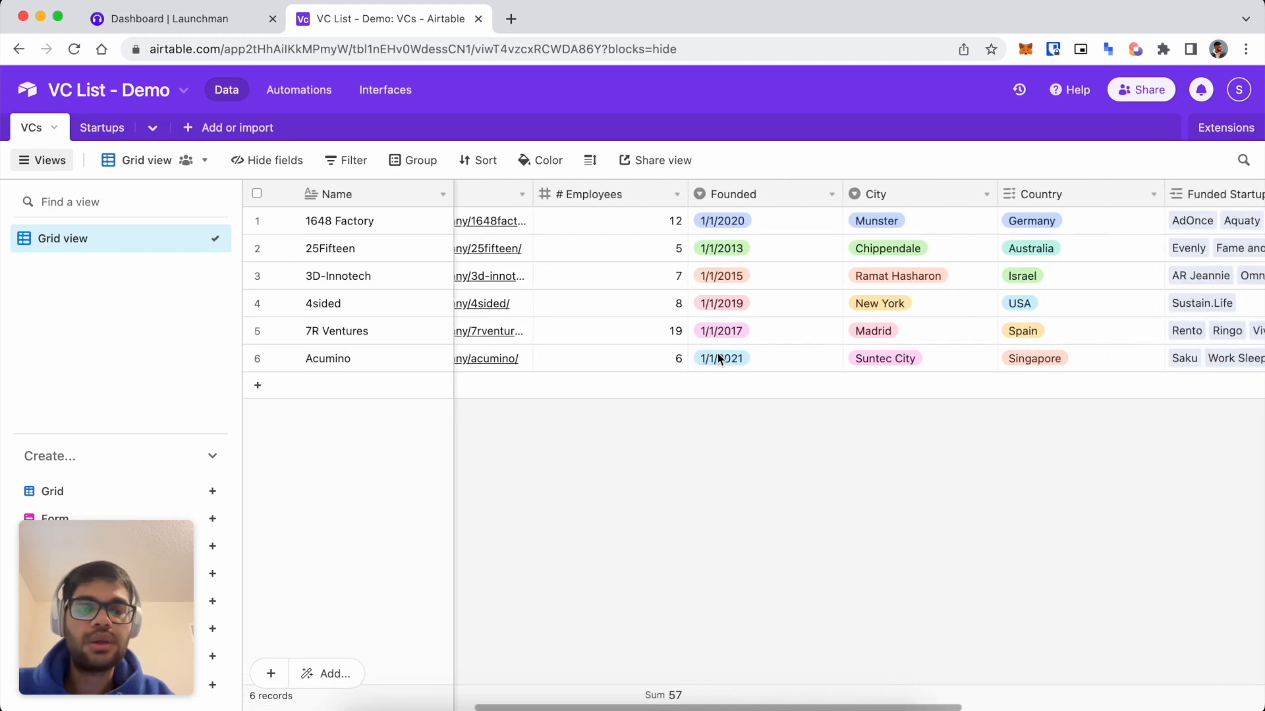
scroll(717, 356, "left", 10)
scroll(717, 356, "left", 2)
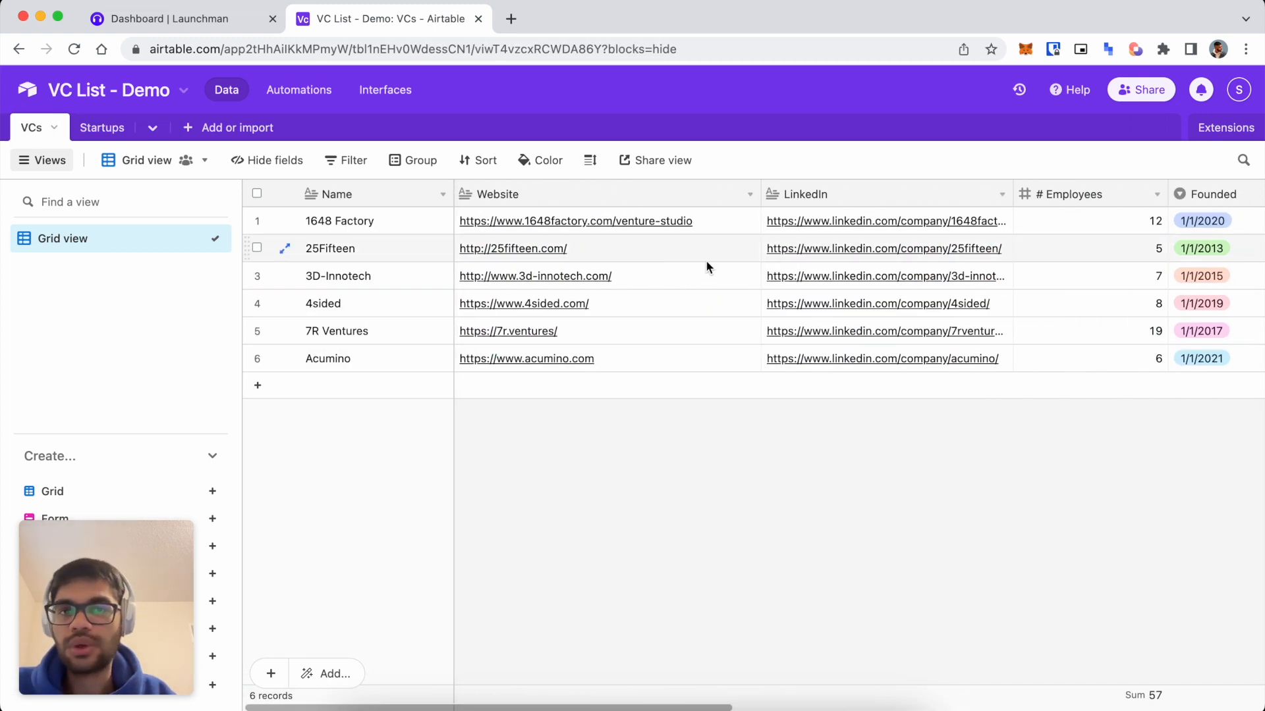
scroll(841, 243, "right", 4)
scroll(841, 243, "right", 6)
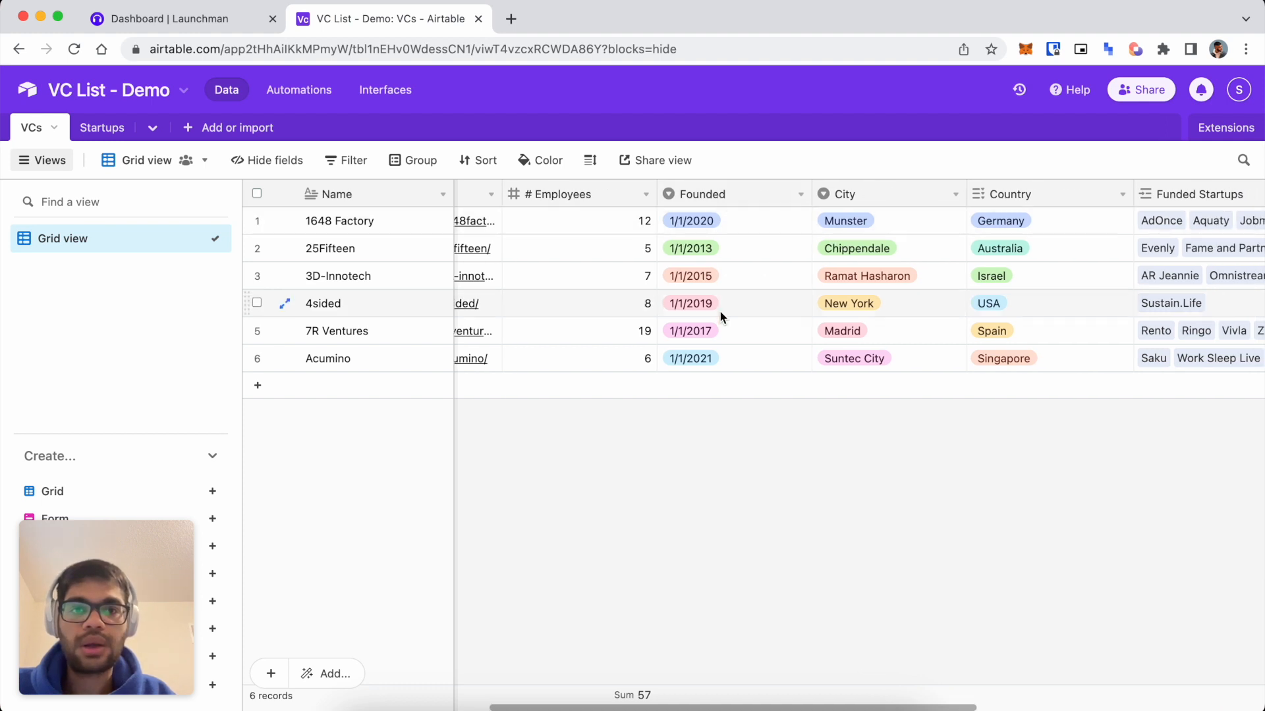
scroll(720, 311, "right", 3)
scroll(738, 230, "right", 8)
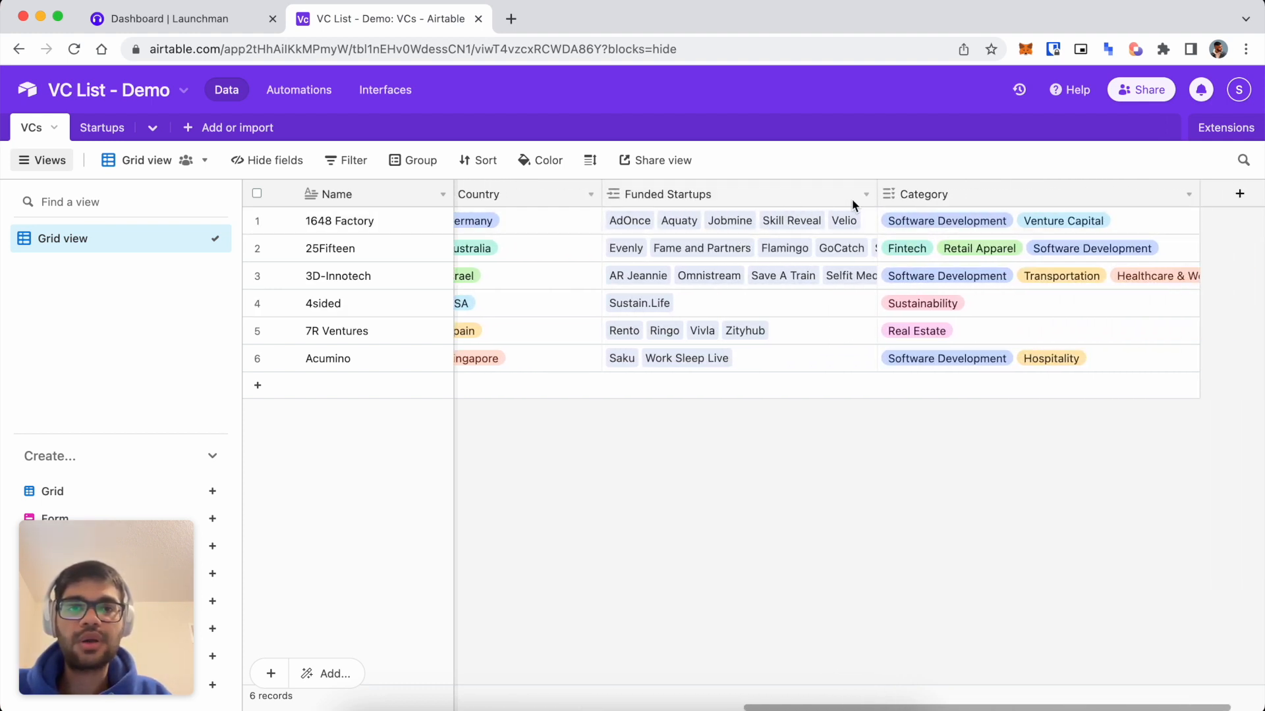
left_click(864, 195)
left_click(820, 235)
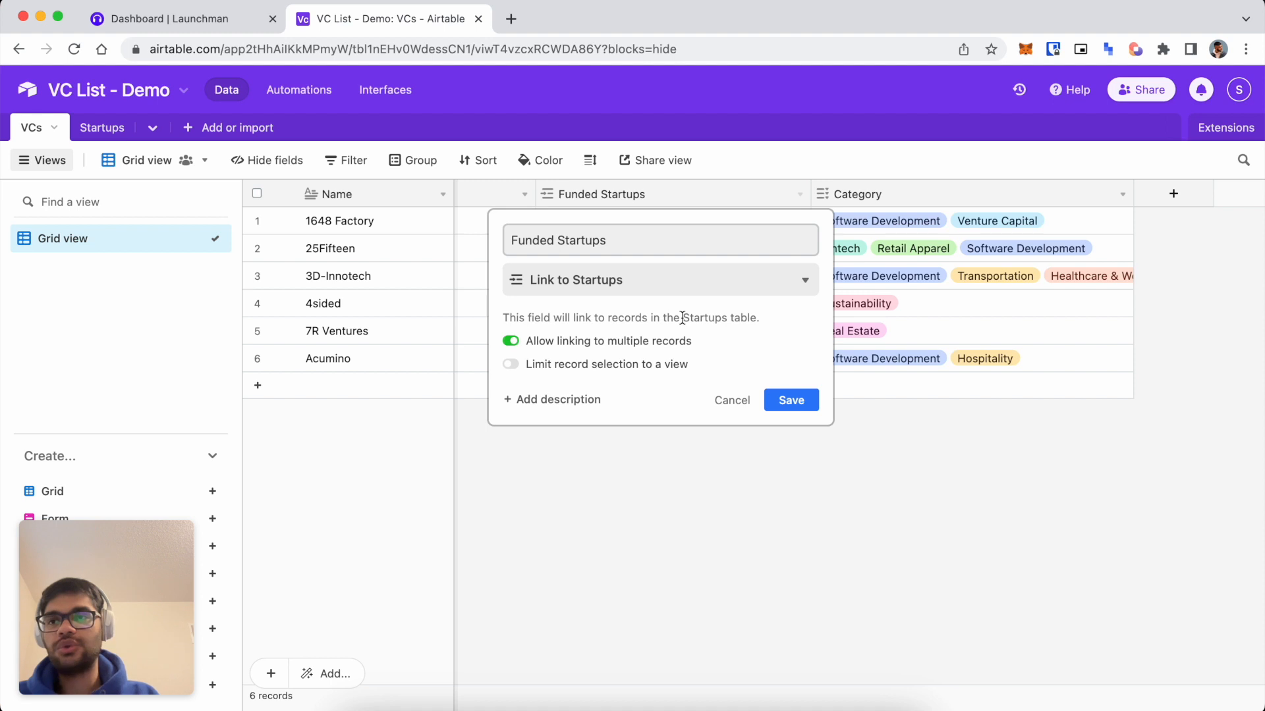
Cancel the field settings, inspect 1648 Factory's linked AdOnce record, then open a new tab.
left_click(732, 400)
left_click(577, 228)
left_click(567, 221)
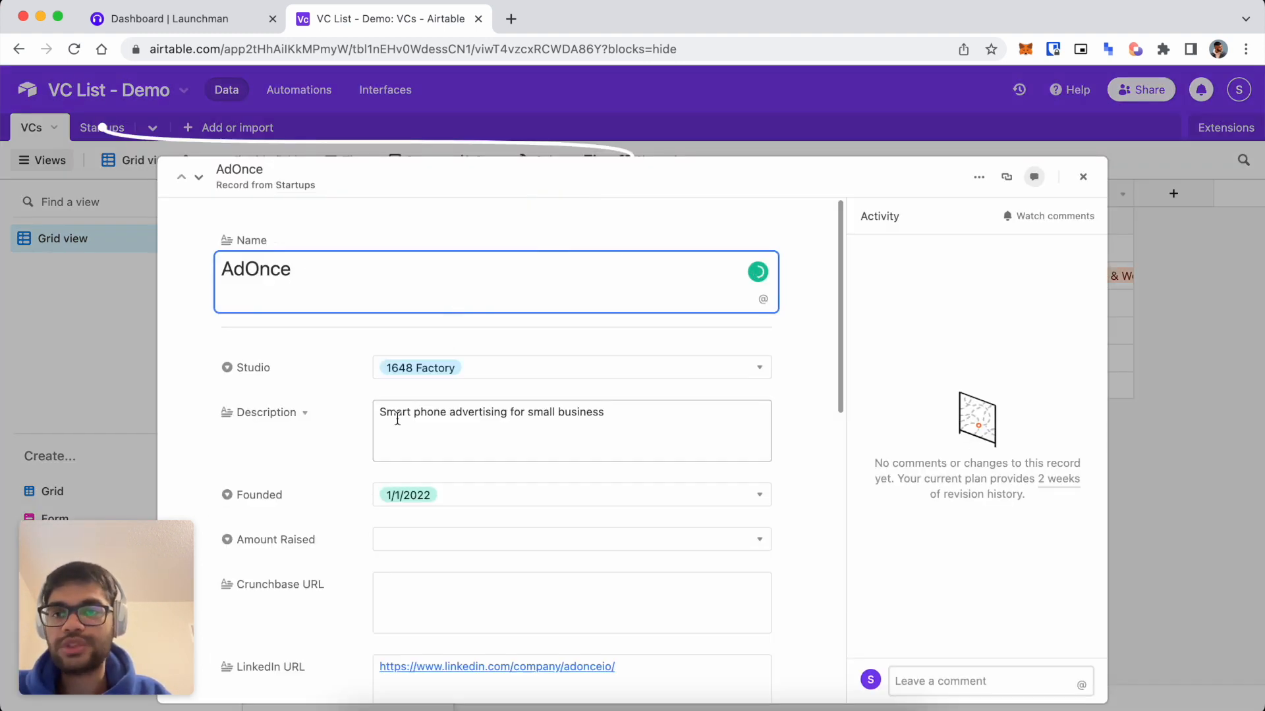
scroll(325, 395, "down", 2)
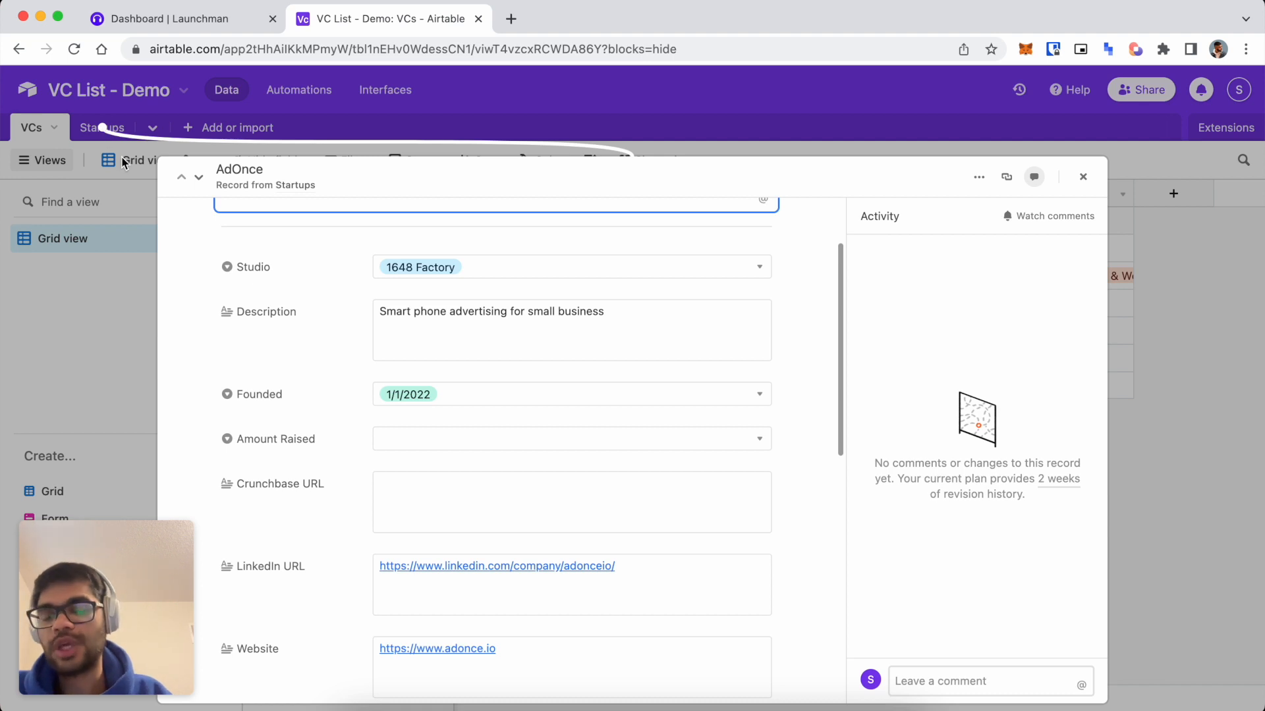
scroll(488, 474, "down", 5)
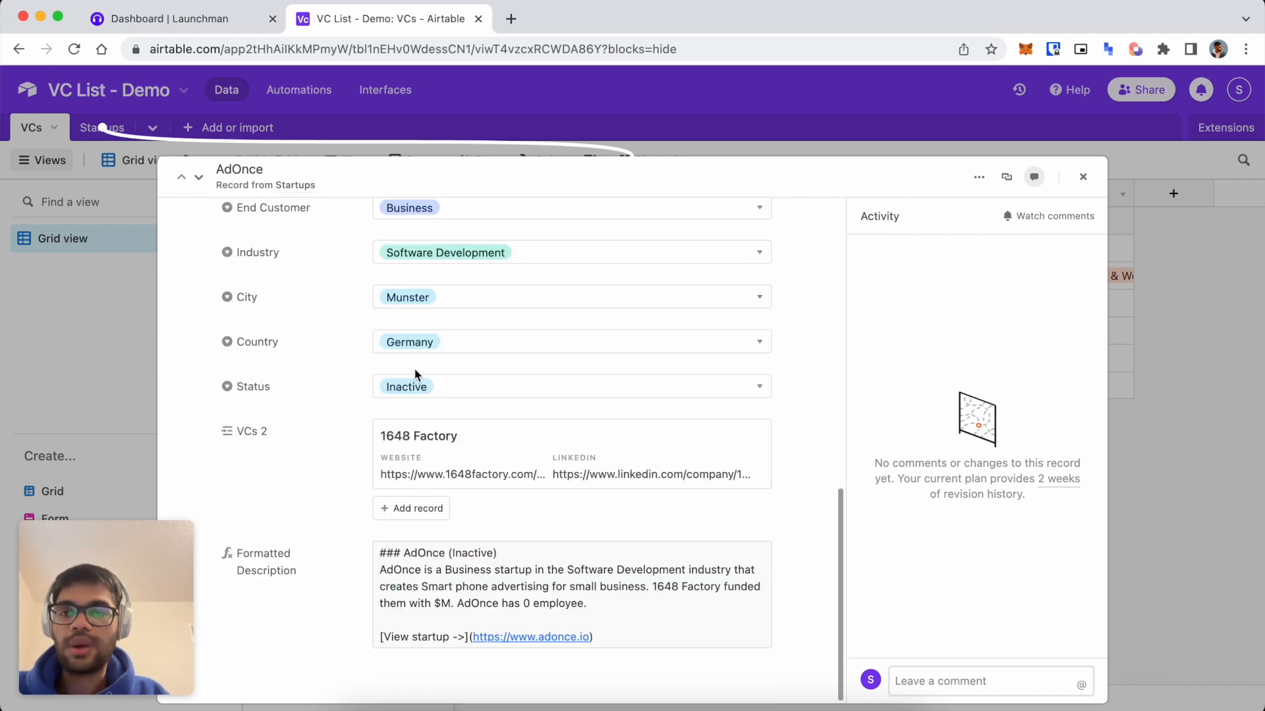
left_click(123, 349)
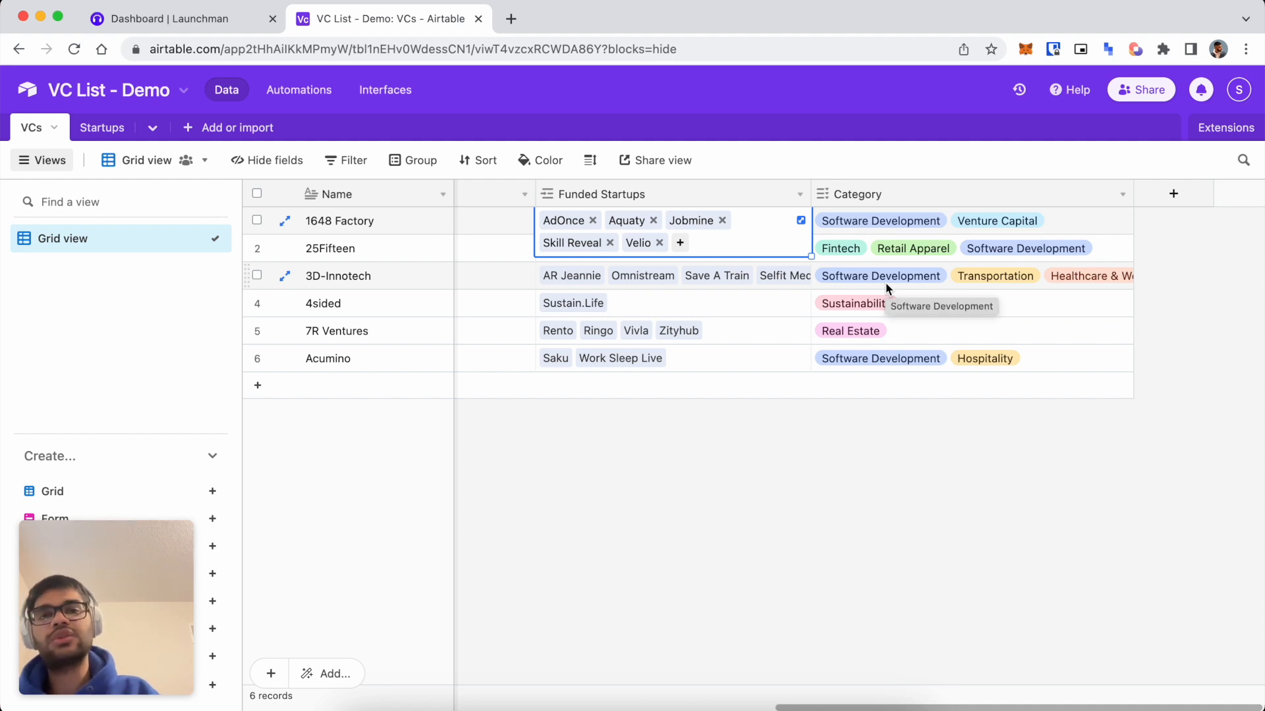
scroll(733, 331, "left", 10)
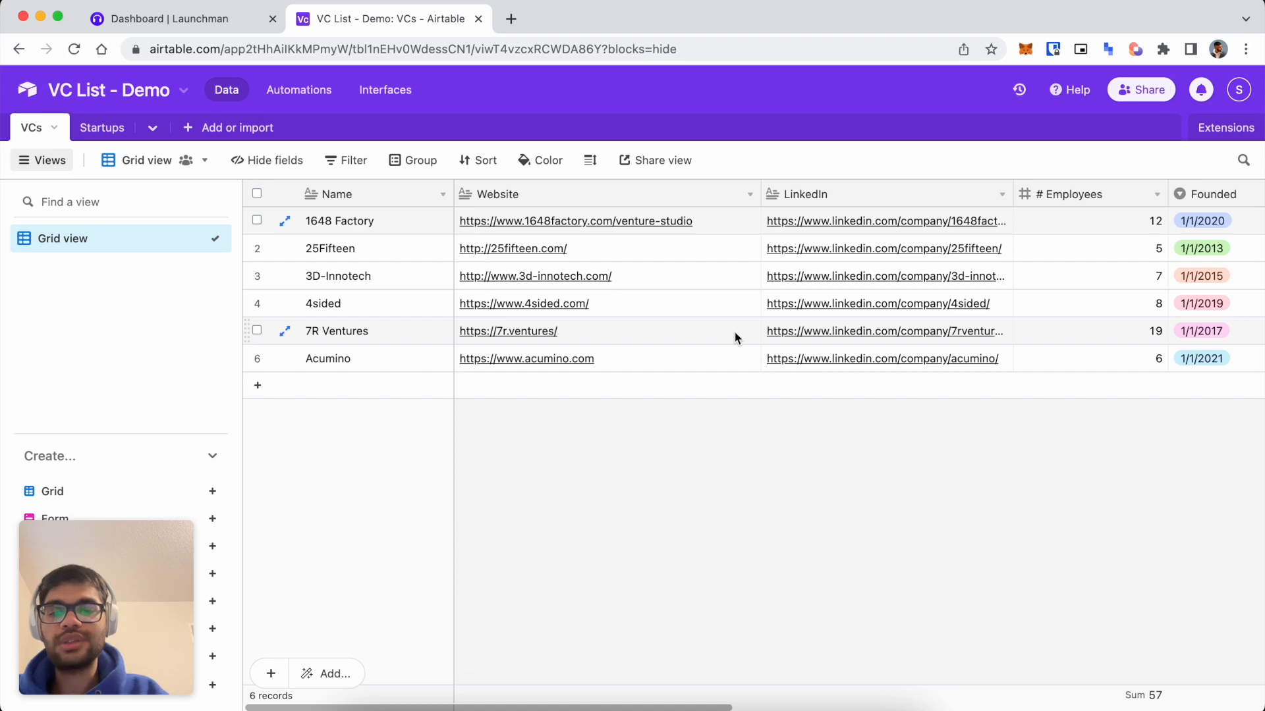
key("ctrl+t")
Read the Dec. 12, 2022 Venture Studio Index post, then close it and return to Launchman's dashboard.
type("venture")
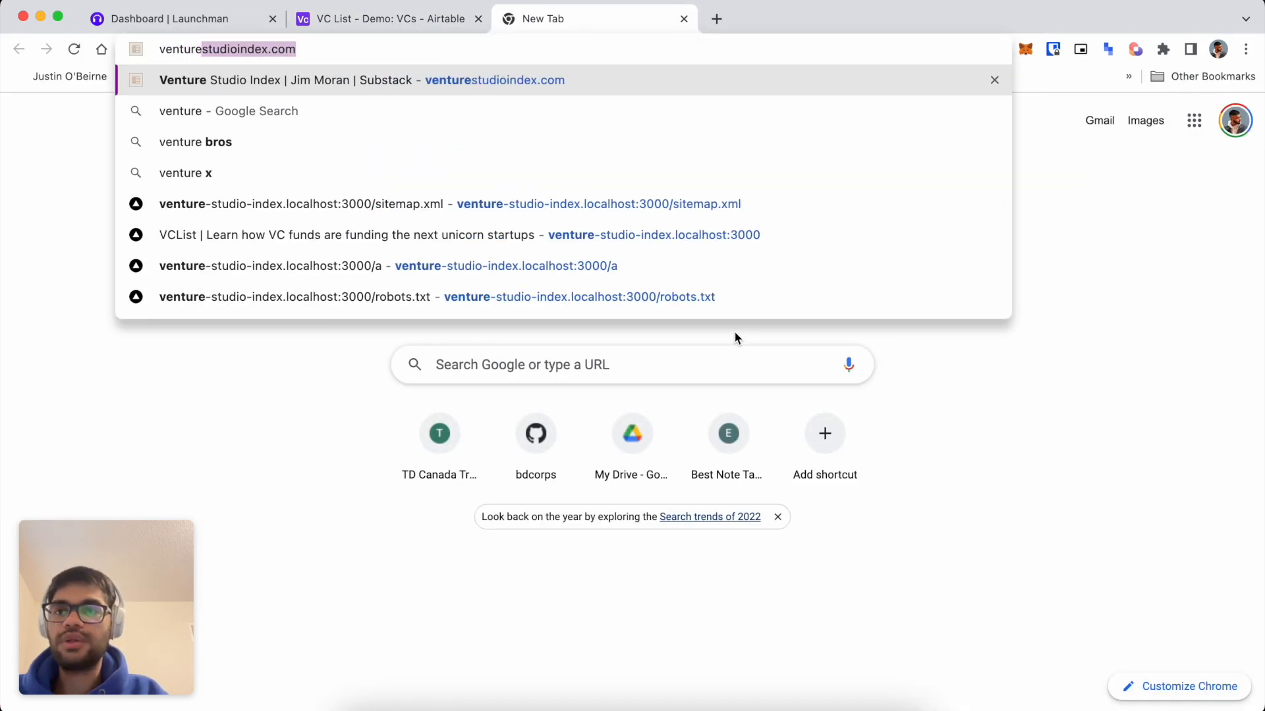
key("Return")
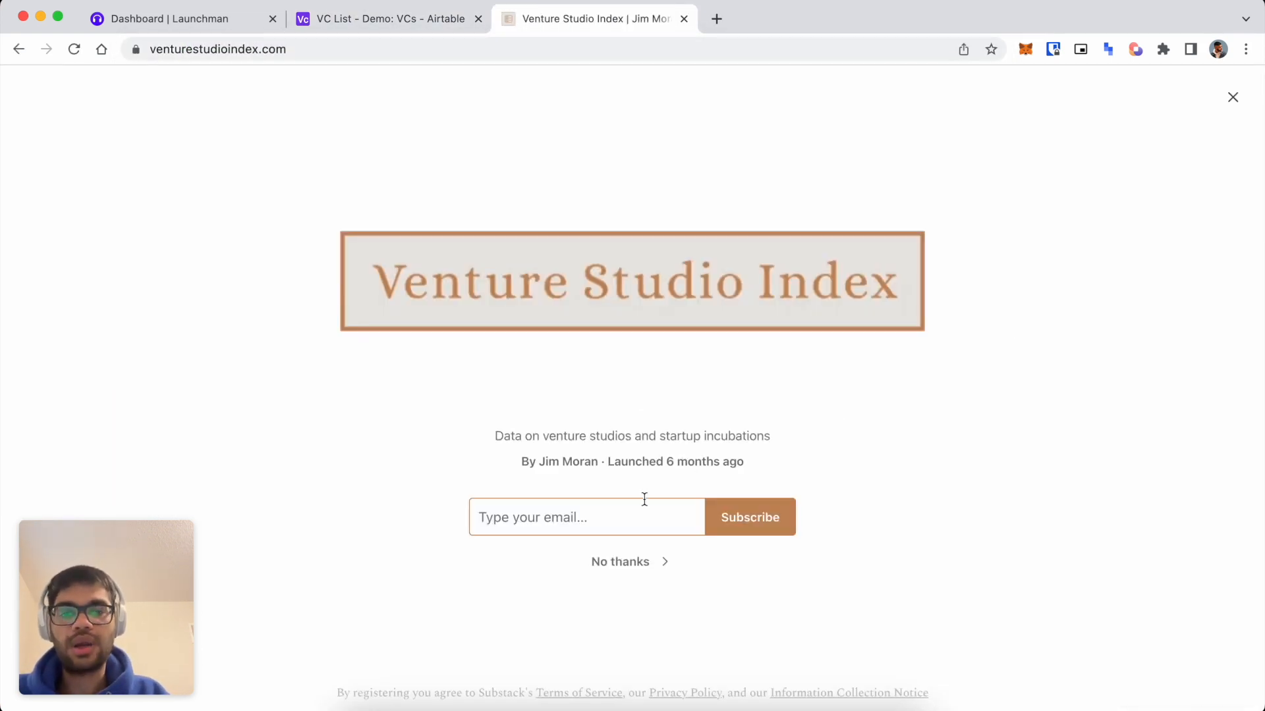
left_click(634, 562)
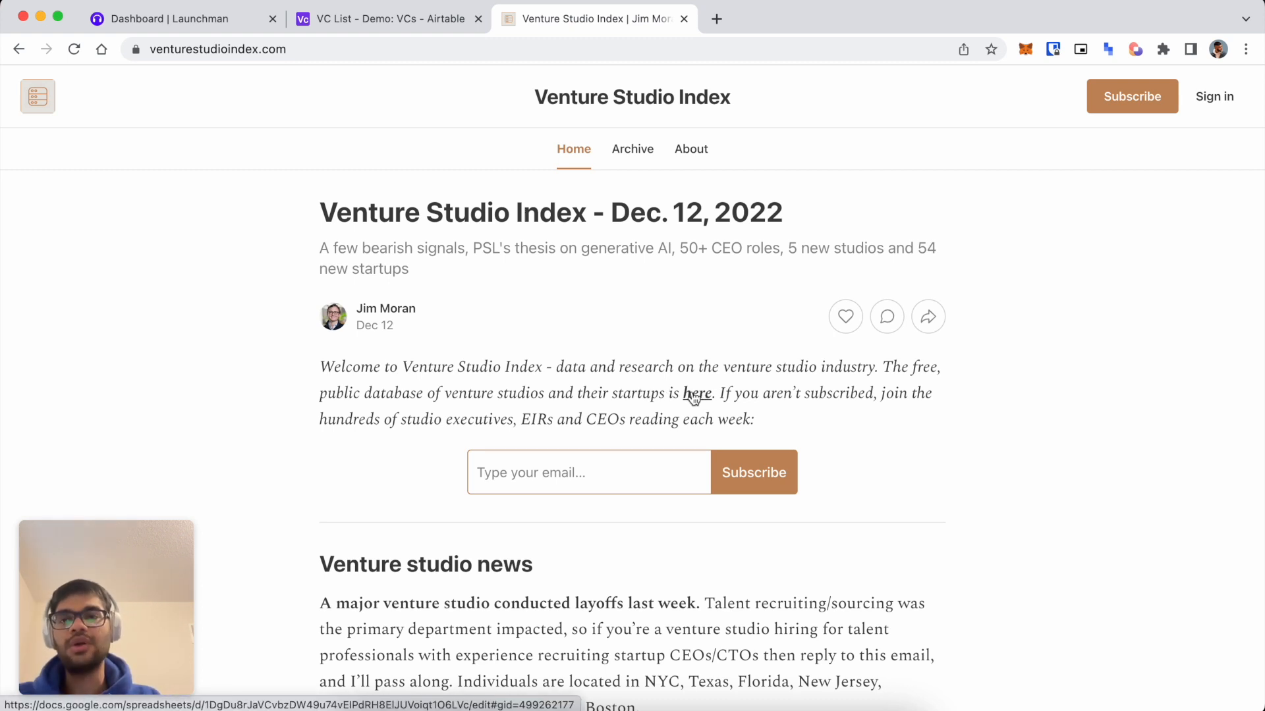
key("super+w")
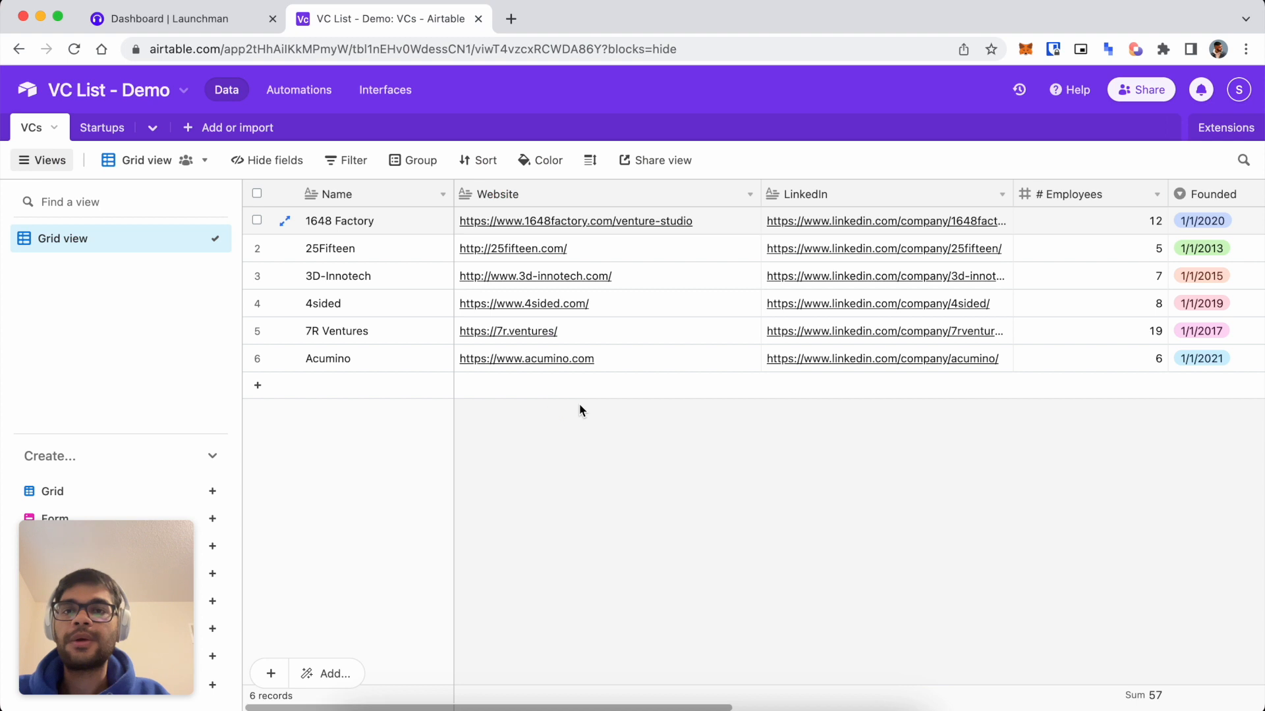
key("ctrl+shift+Tab")
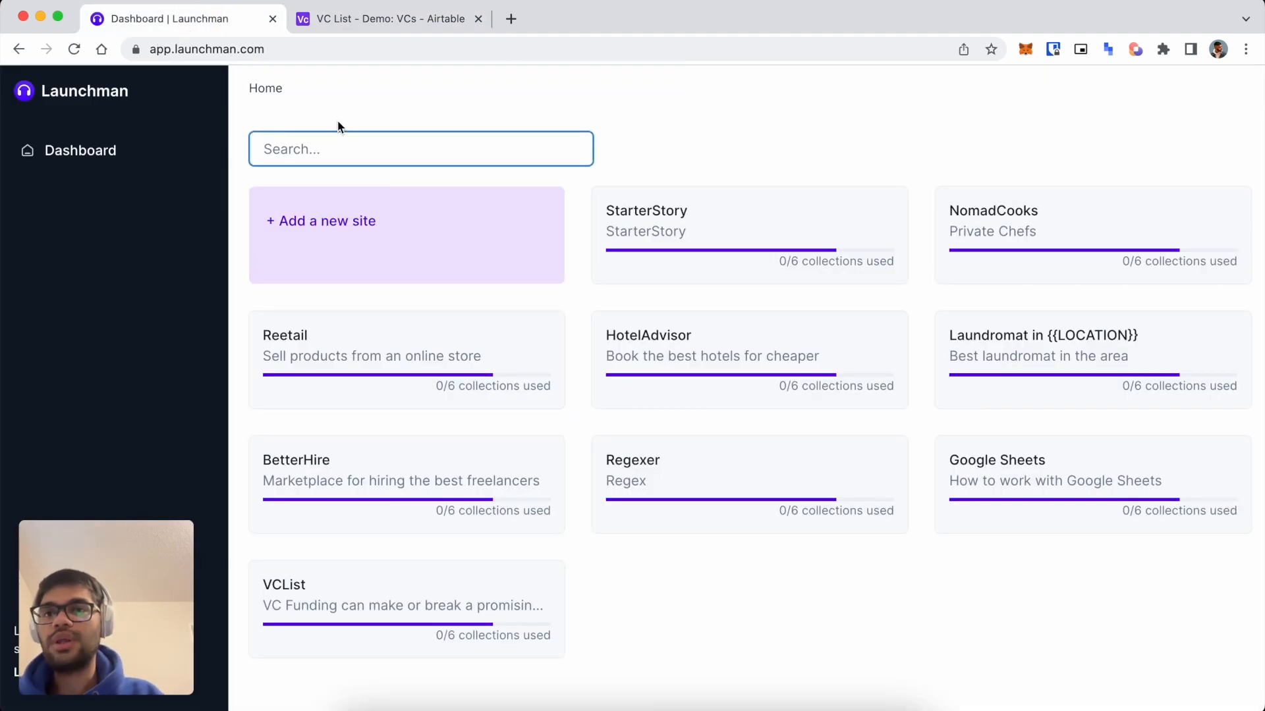
Start a new site and name it VCListDemo.
left_click(300, 216)
left_click(545, 249)
type("VC")
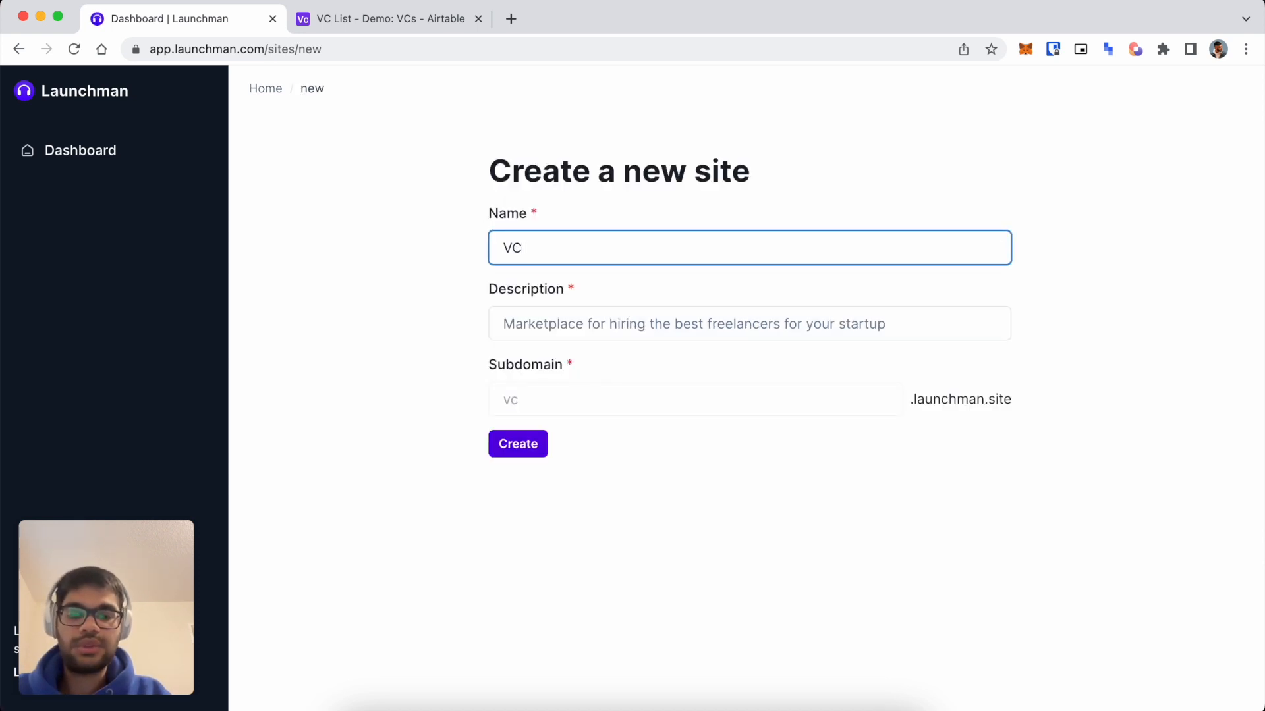
type("ListDemo")
key("Tab")
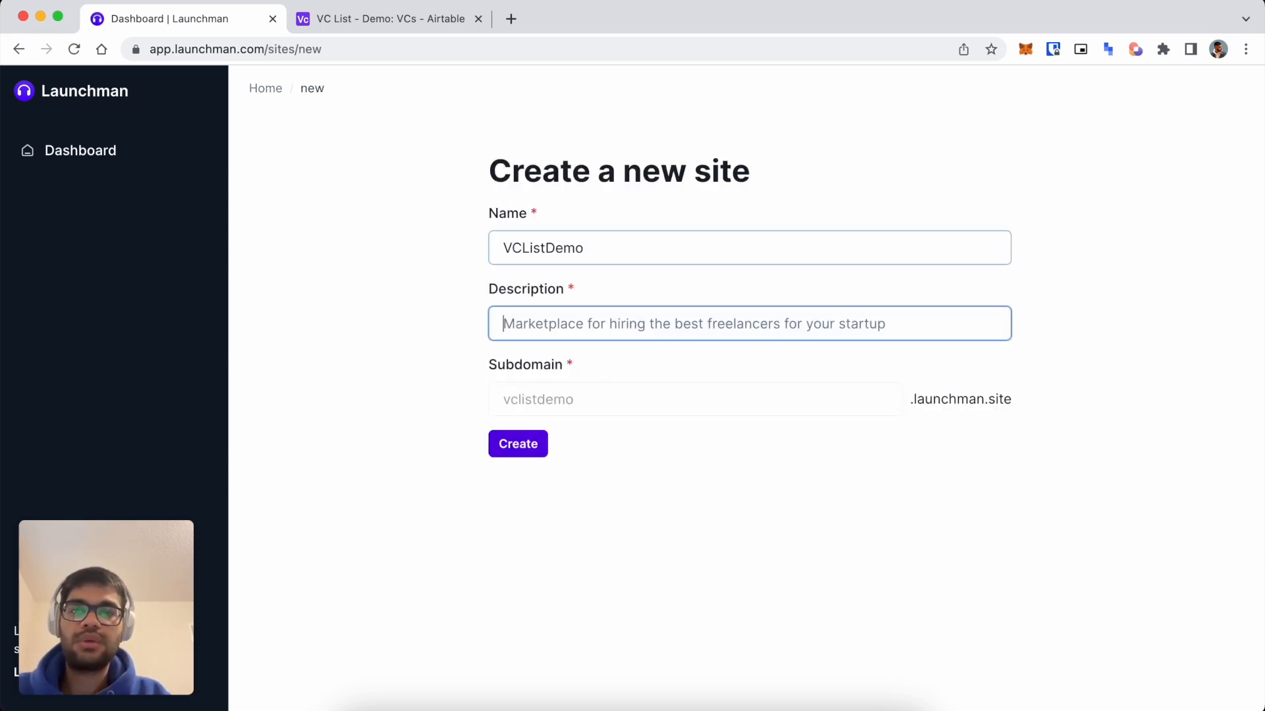
Enter the description 'Marketplace for startups to connect with vc funds', fixing the typos.
type("Mark")
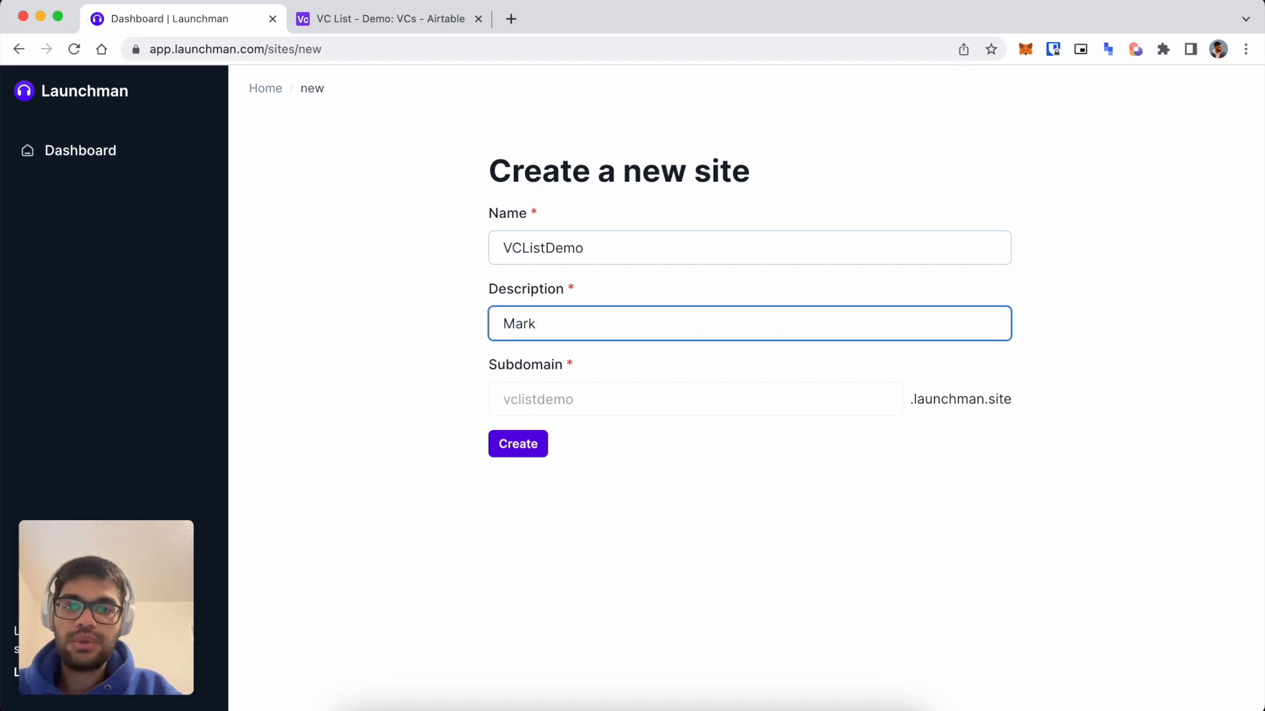
type("dtf=place")
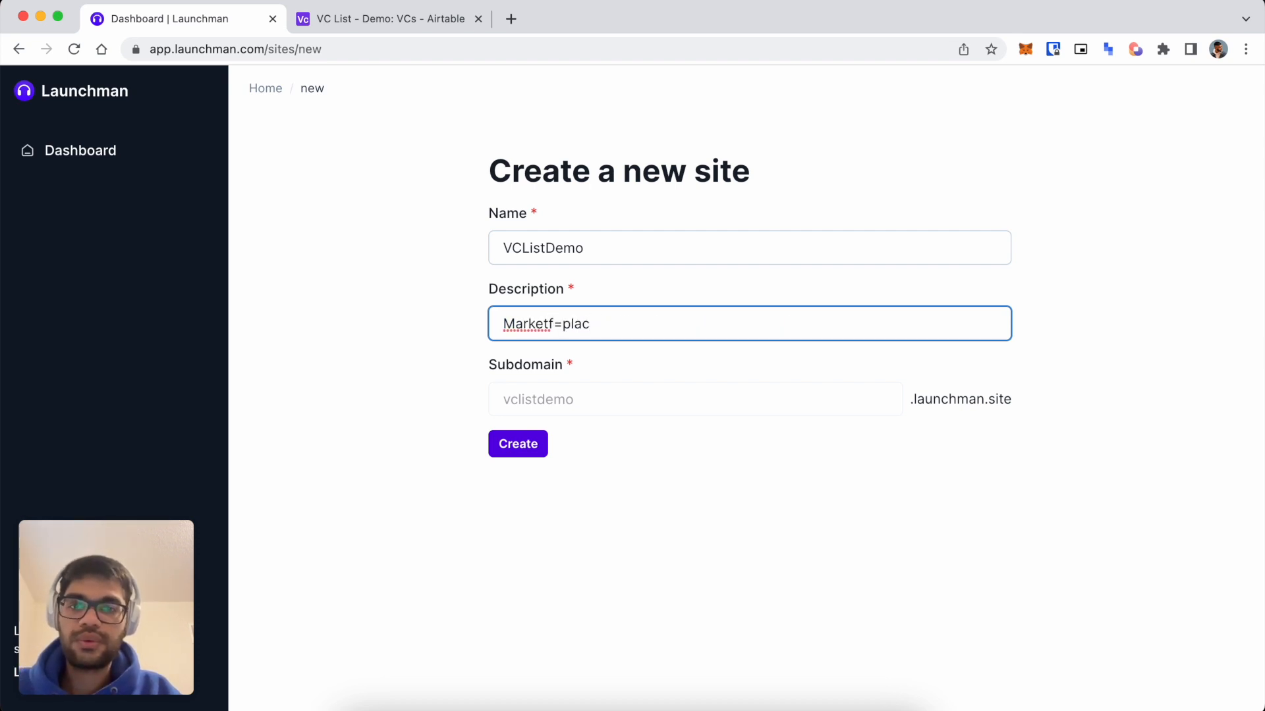
key("BackSpace")
key("BackSpace")
key("BackSpace")
key("BackSpace")
key("BackSpace")
key("BackSpace")
key("BackSpace")
type("tplace ")
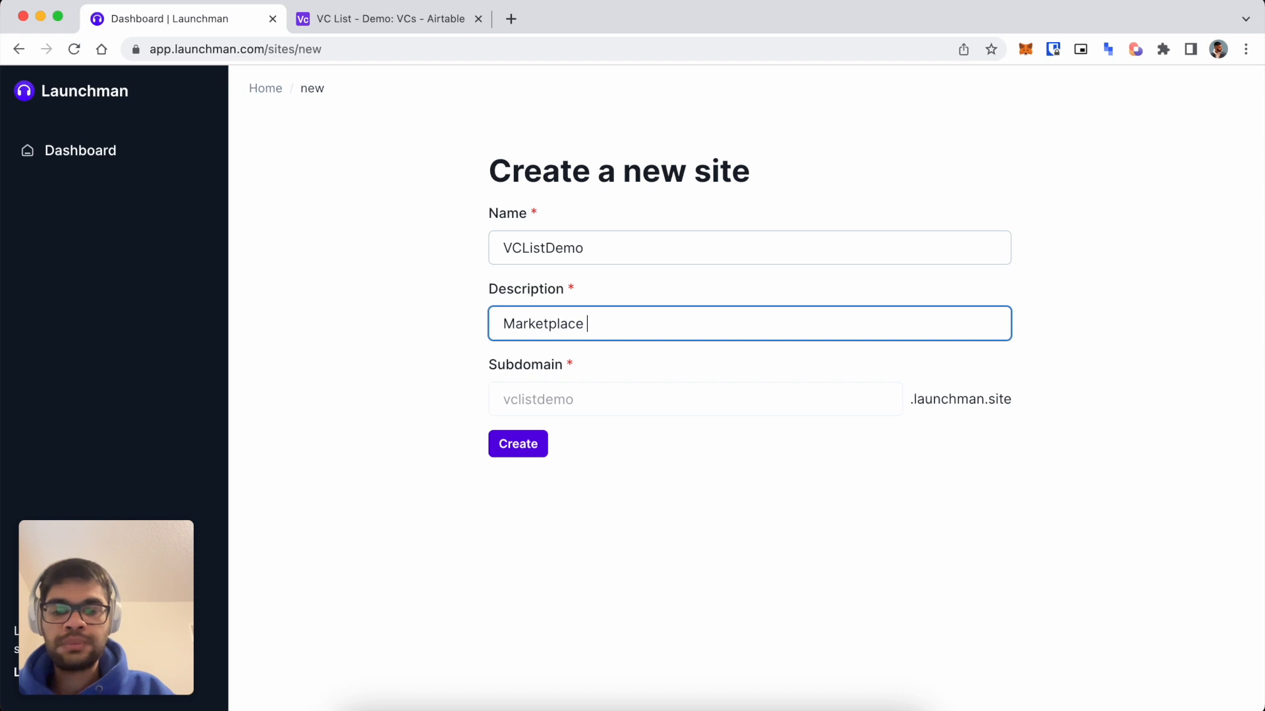
type("for startups to connnect with")
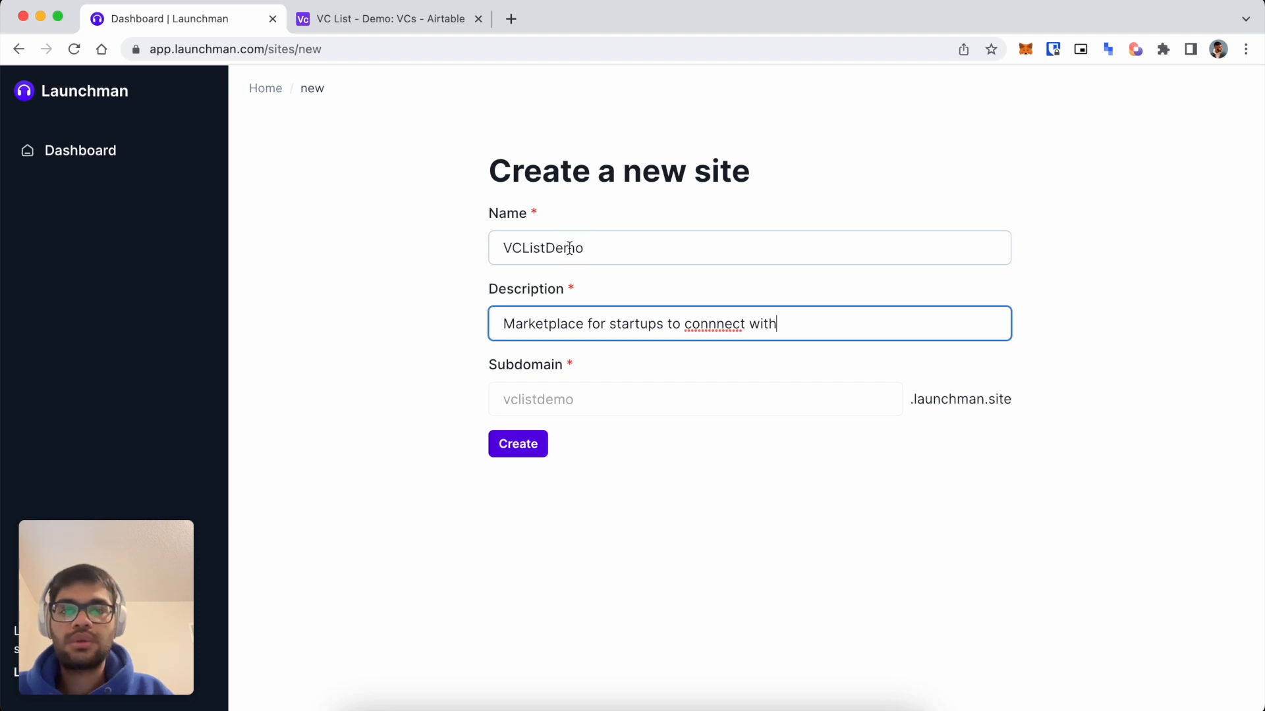
type(" vc funds")
left_click(773, 324)
left_click(708, 324)
key("BackSpace")
right_click(709, 324)
left_click(725, 302)
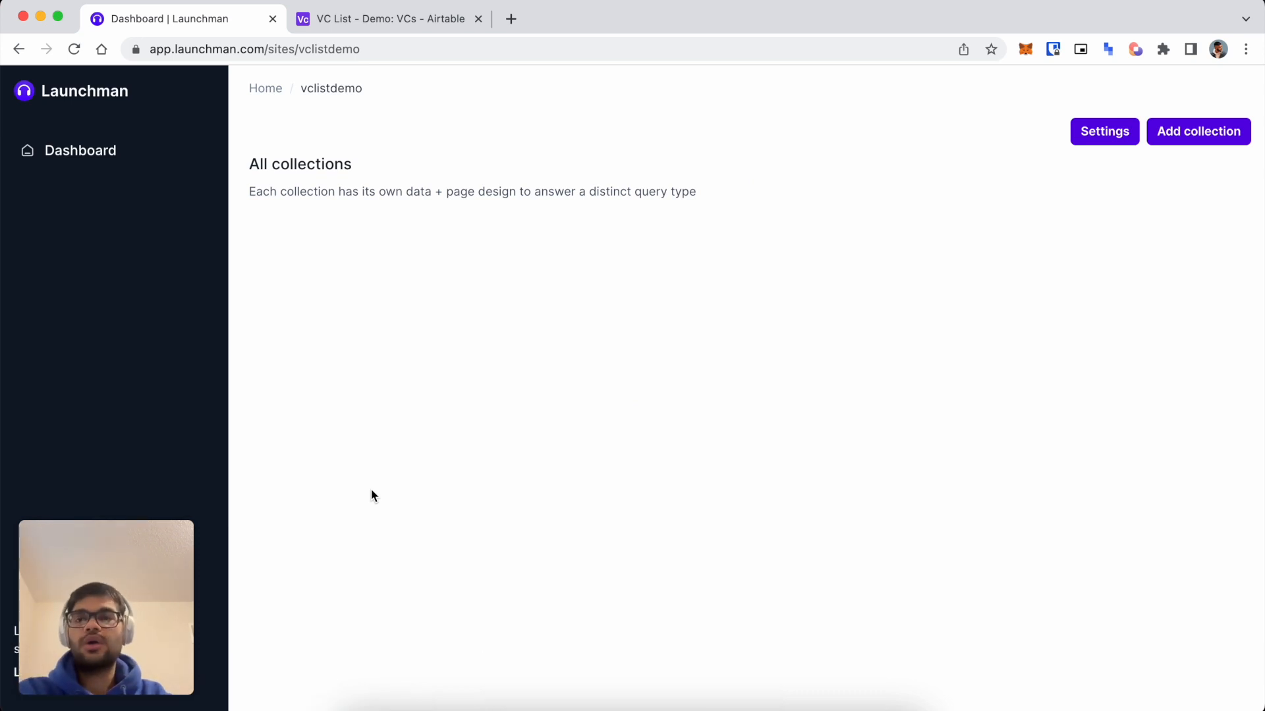
Add a new collection named 'VC info page'.
left_click(1206, 132)
left_click(704, 249)
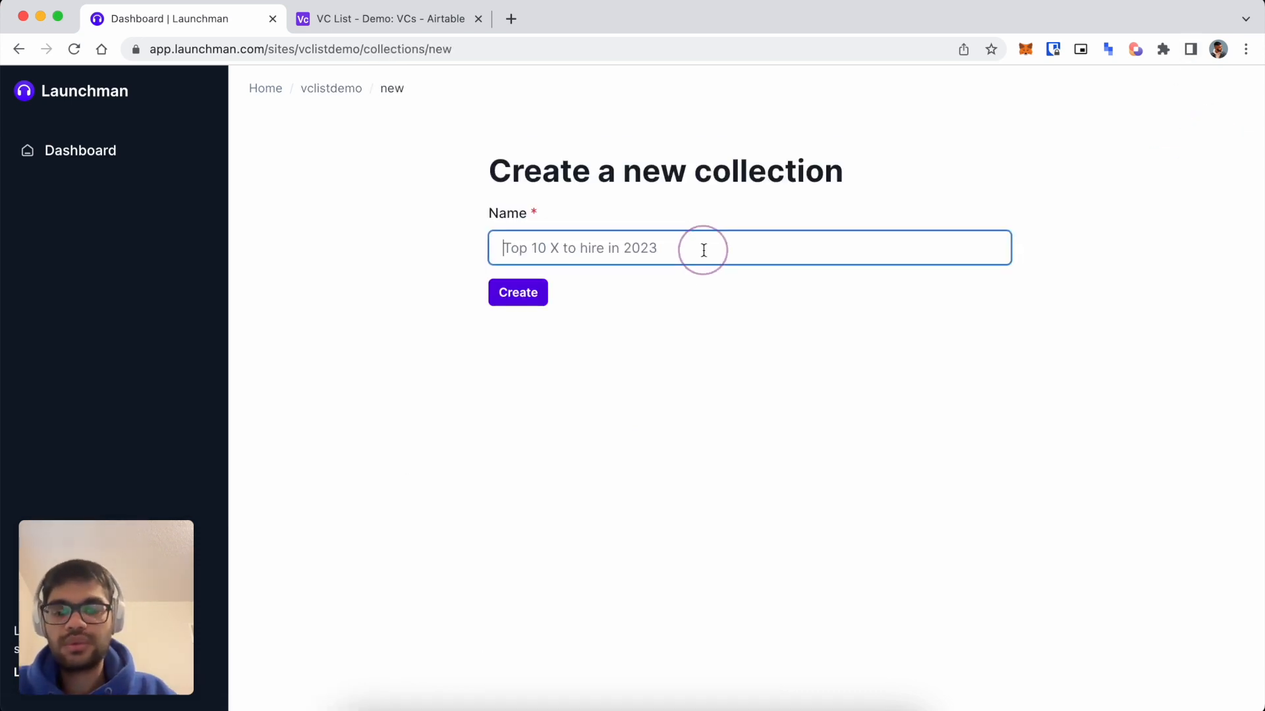
type("VC infor pa")
key("BackSpace")
key("BackSpace")
key("BackSpace")
type("ge")
left_click(499, 297)
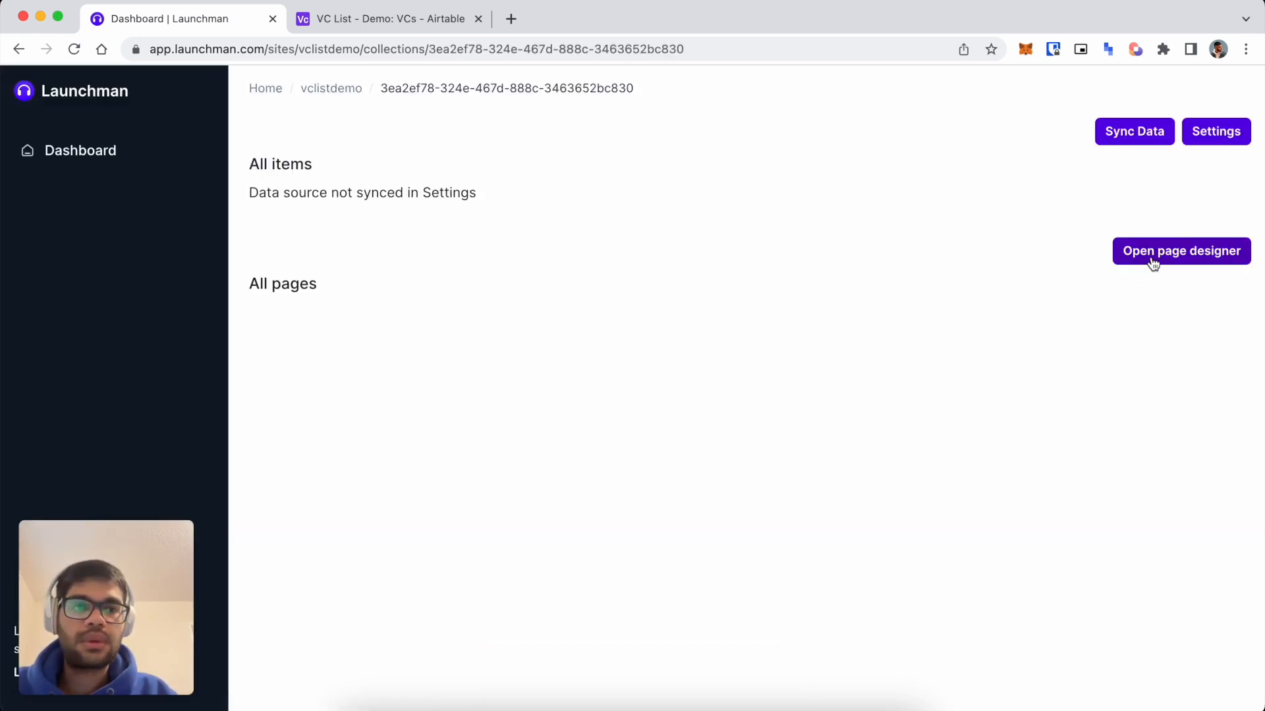
Paste the VC List Airtable base URL into the collection's Base URL setting.
left_click(1218, 131)
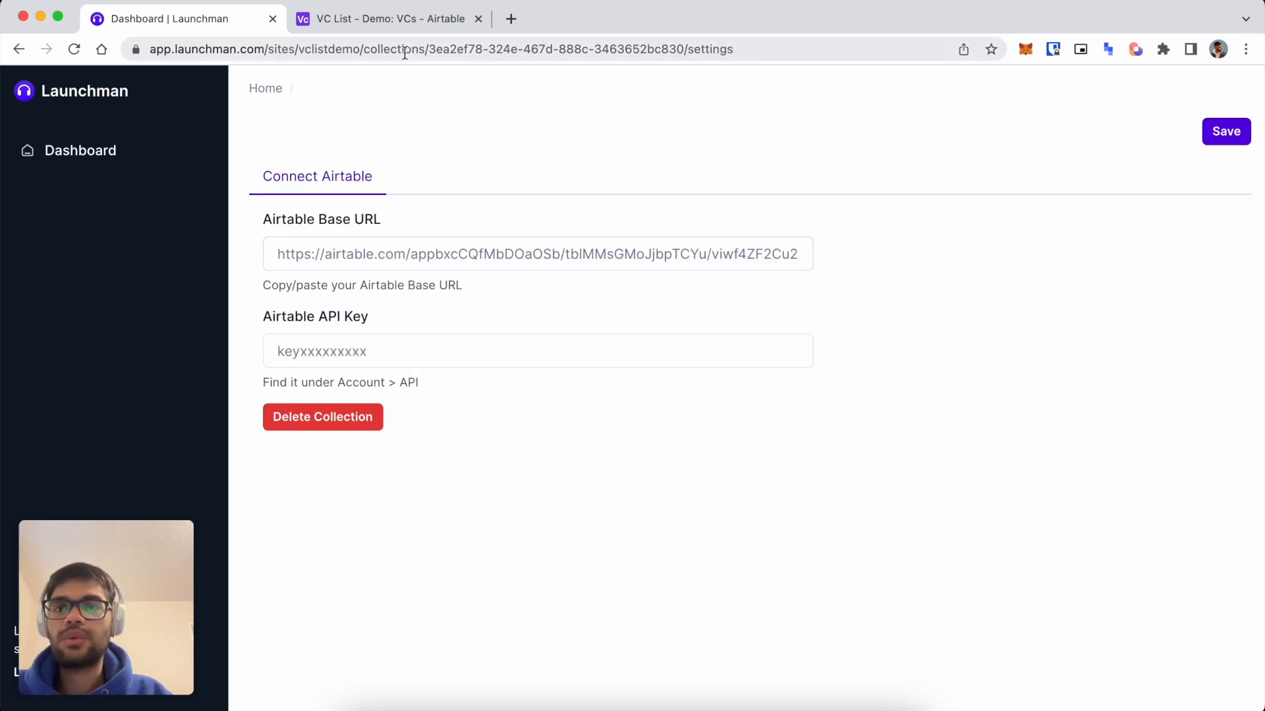
left_click(379, 20)
left_click(475, 59)
key("super+c")
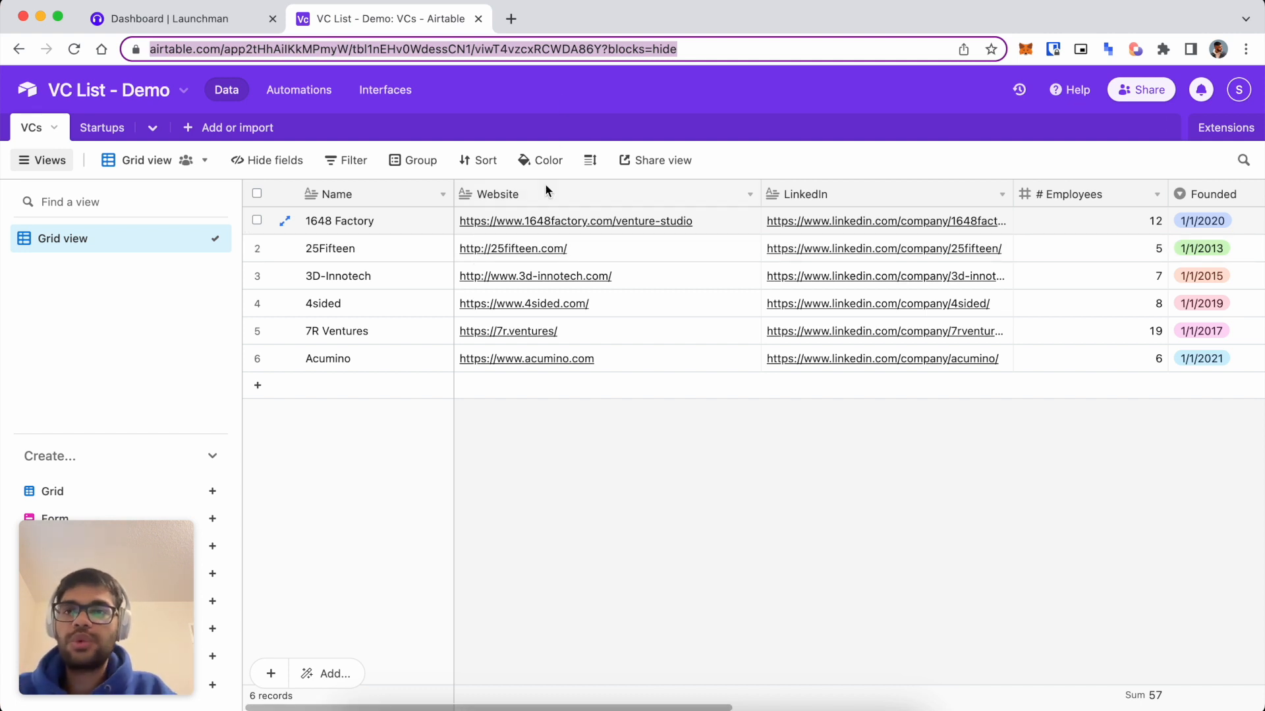
left_click(180, 19)
left_click(416, 253)
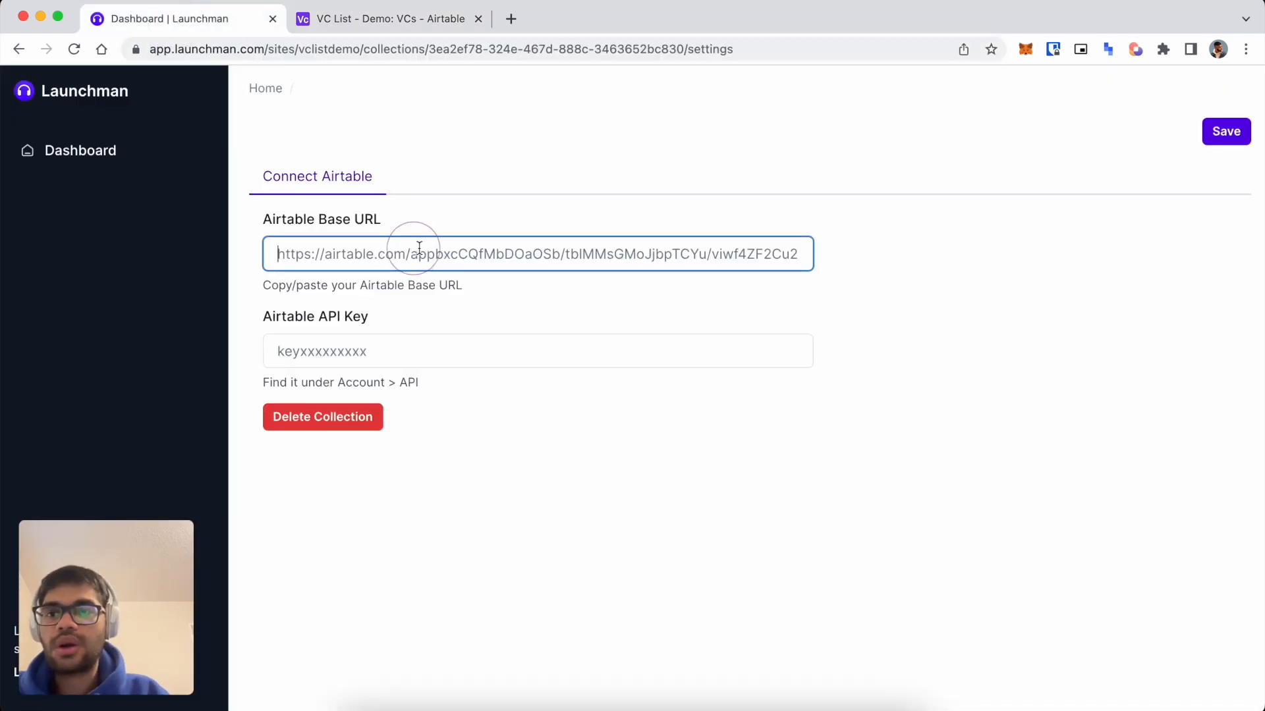
key("super+a")
key("super+v")
Copy the Airtable API key from the account page into the API Key field and save.
left_click(395, 19)
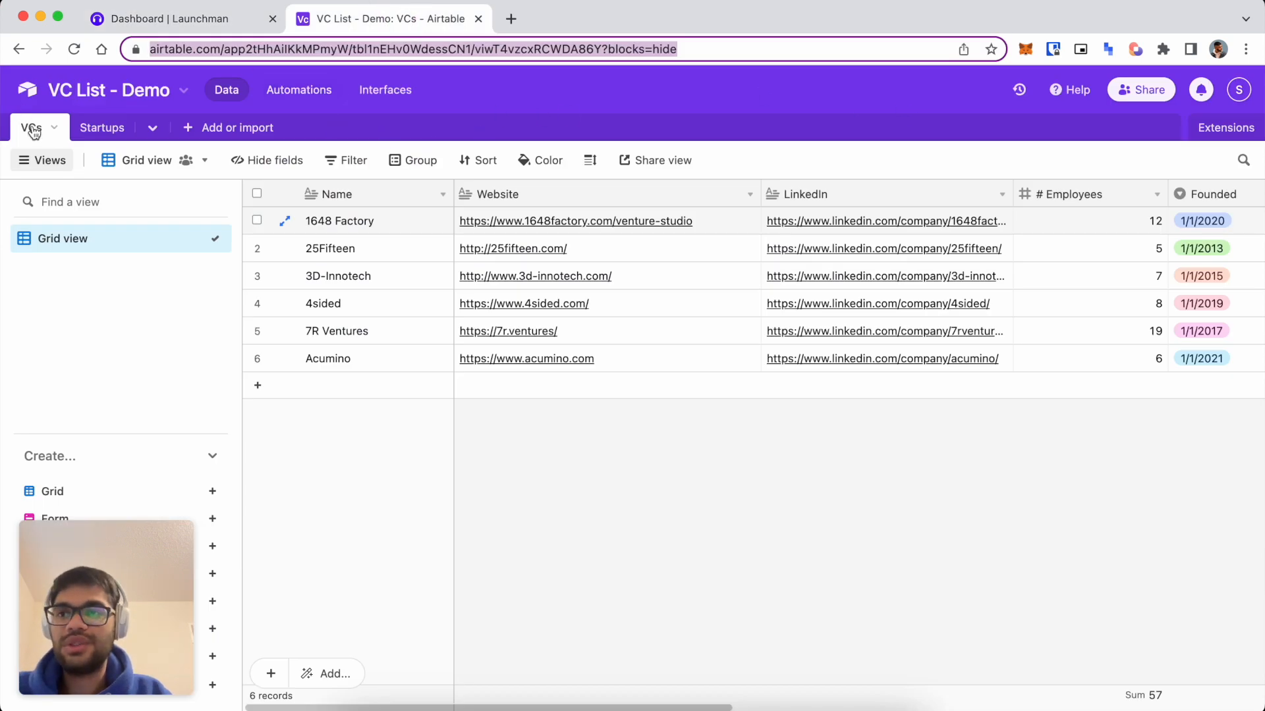
left_click(1249, 99)
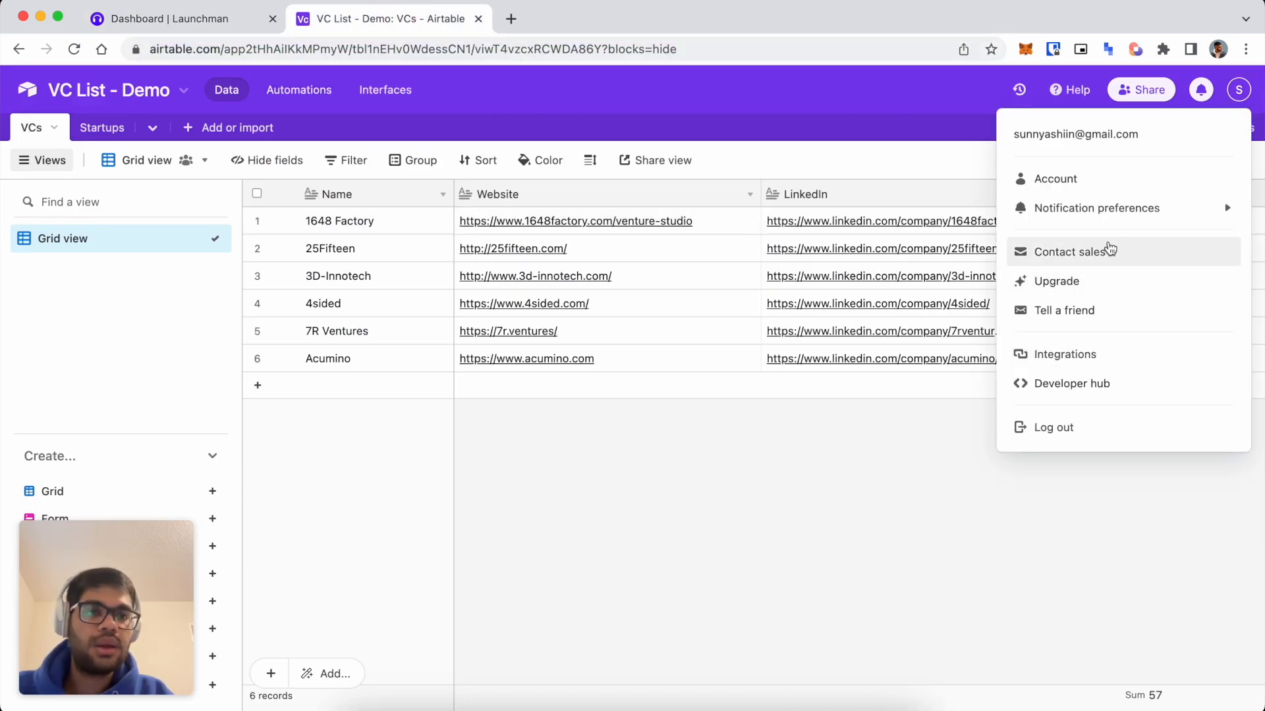
left_click(1078, 179)
scroll(536, 480, "down", 3)
left_click(485, 581)
key("ctrl+c")
left_click(175, 25)
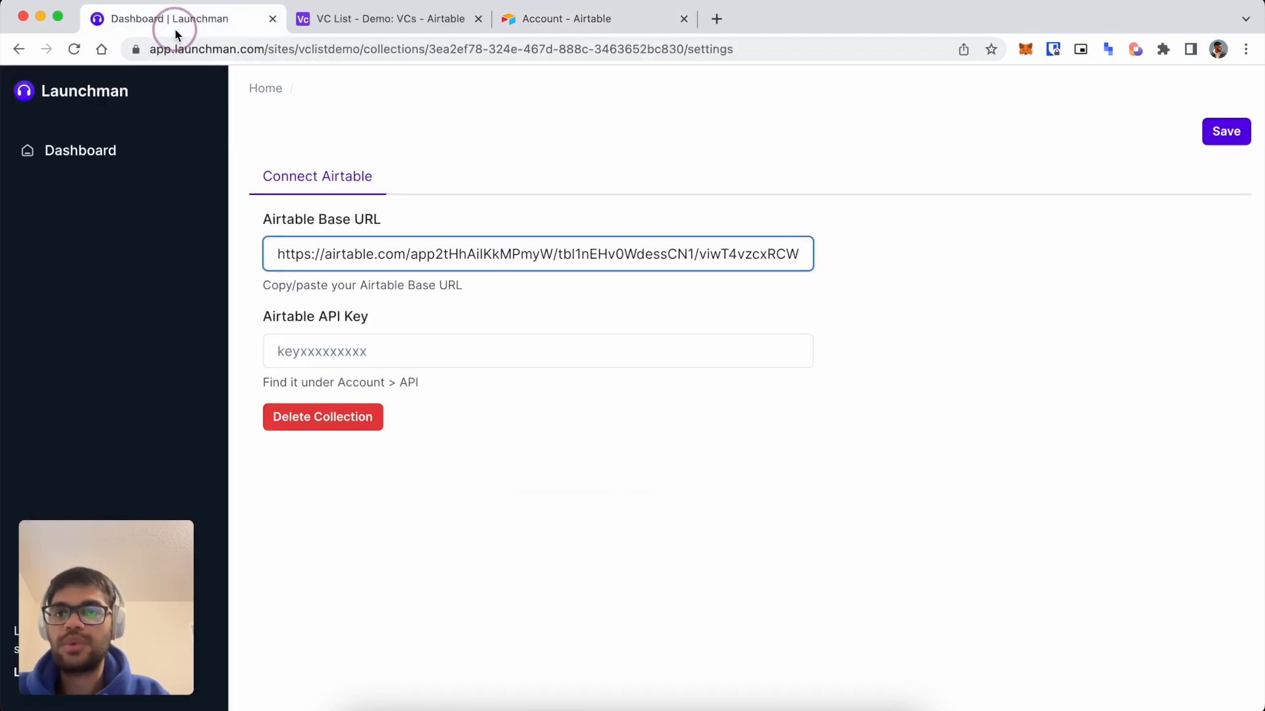
left_click(431, 350)
key("ctrl+v")
left_click(1207, 141)
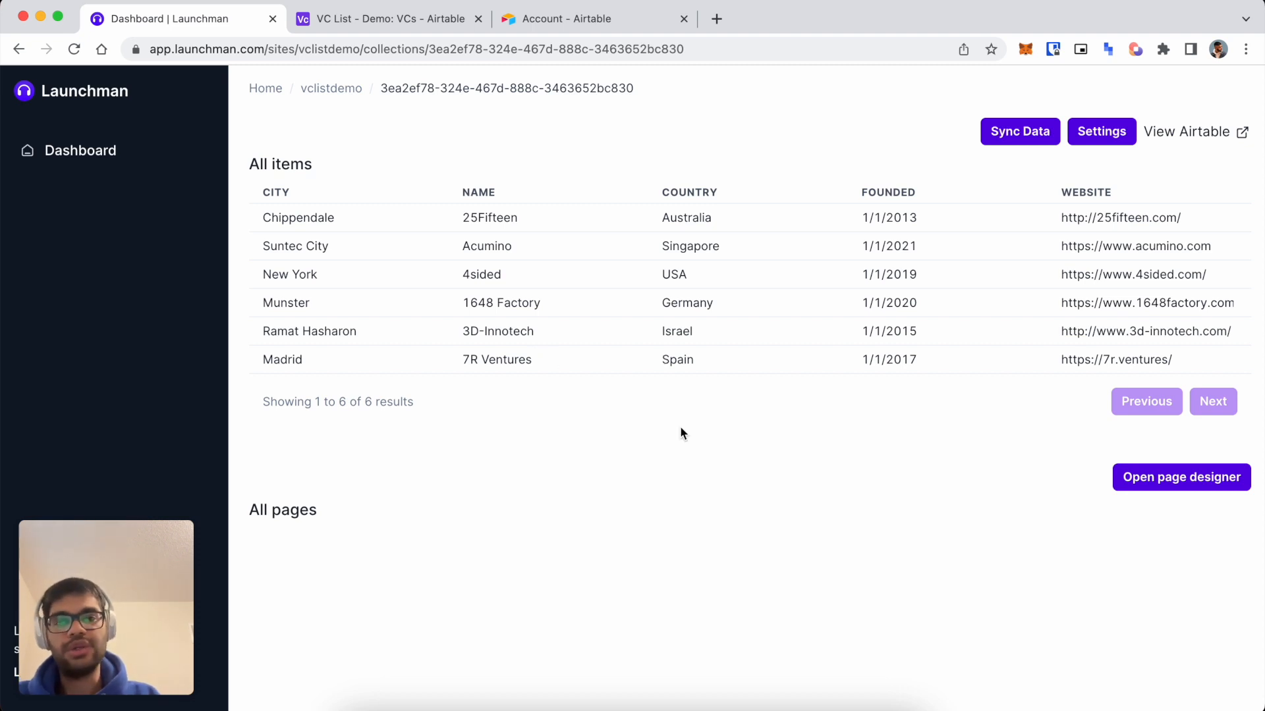
Open the VC info page designer, glance at Create, then edit the 'this is a text' block.
scroll(650, 244, "right", 10)
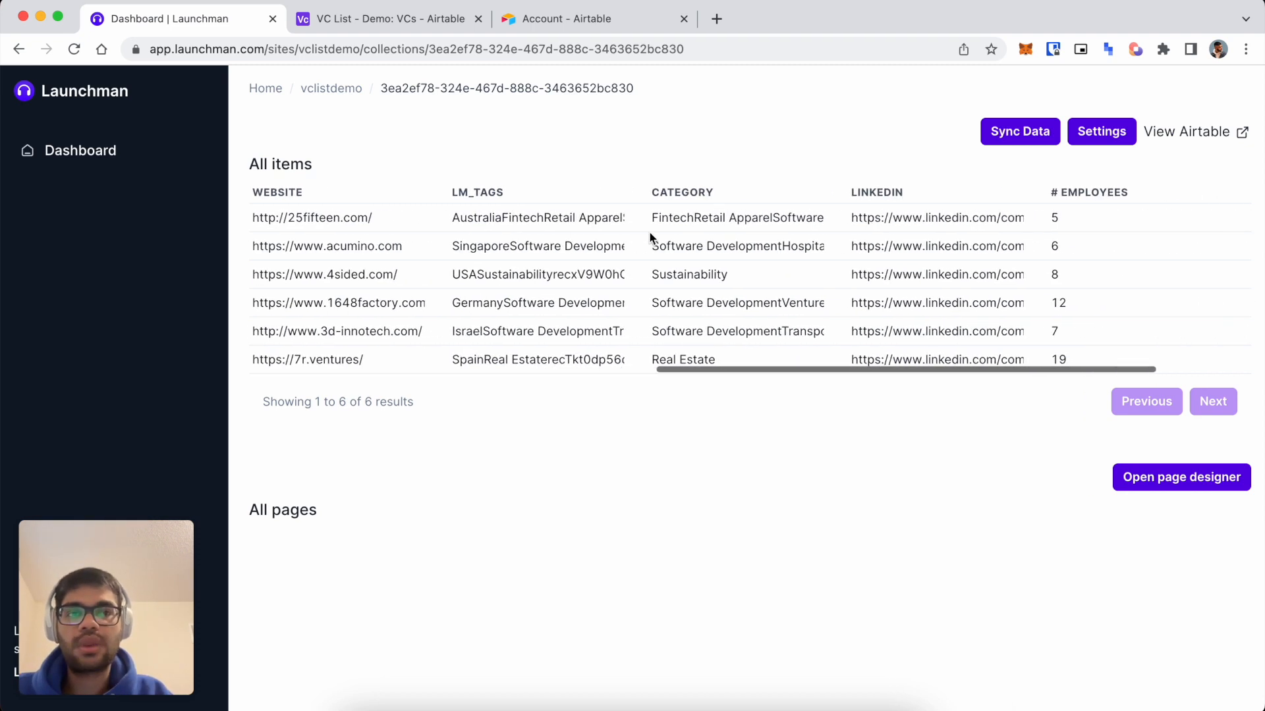
scroll(489, 285, "left", 10)
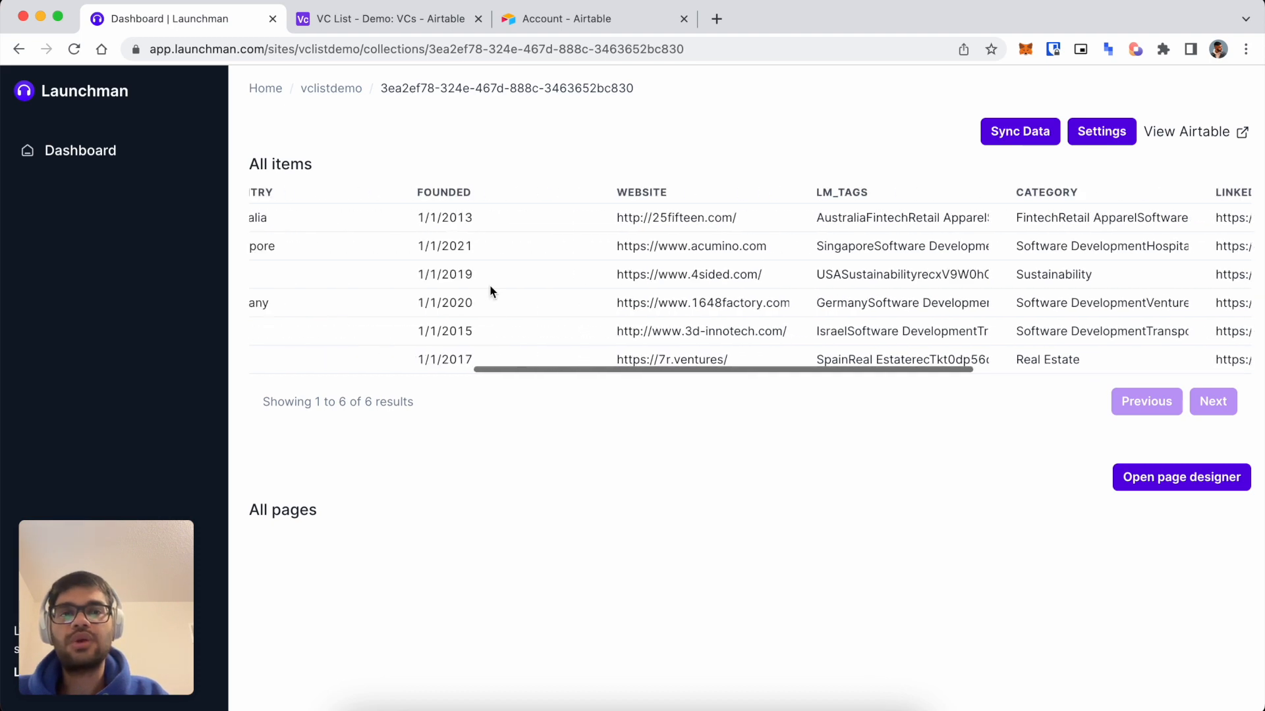
scroll(369, 329, "right", 3)
scroll(409, 356, "left", 10)
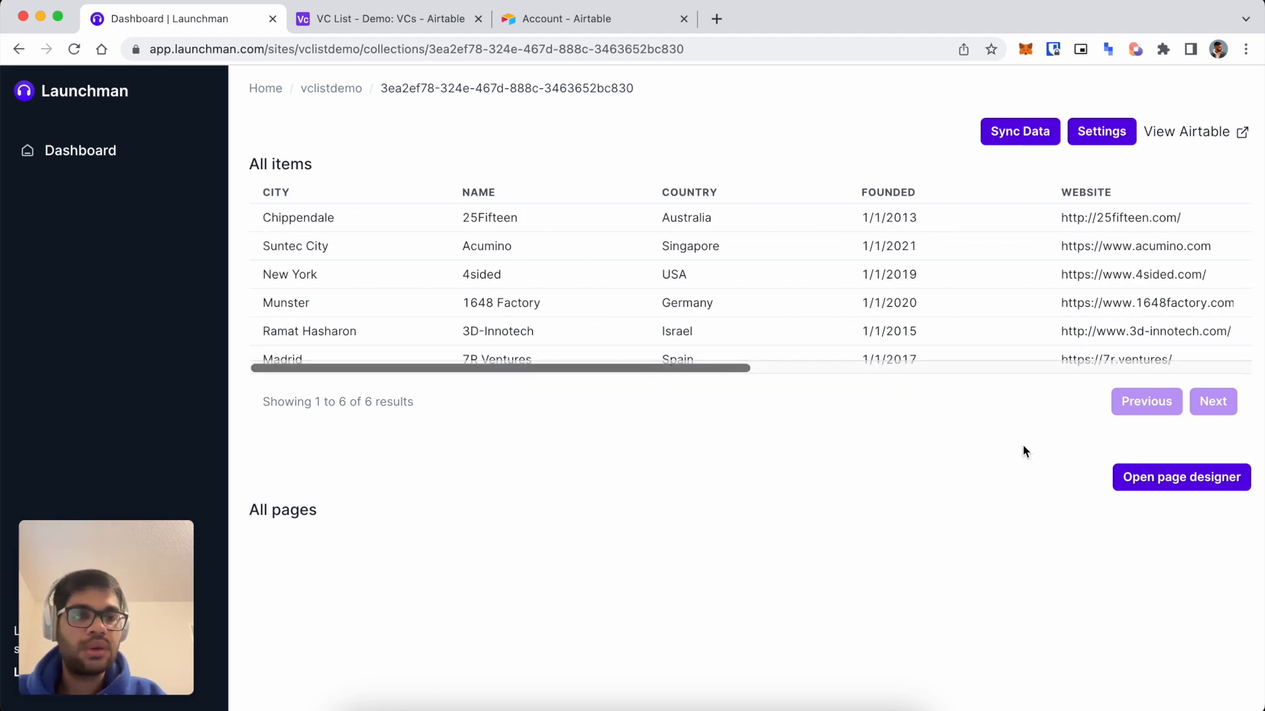
left_click(1185, 478)
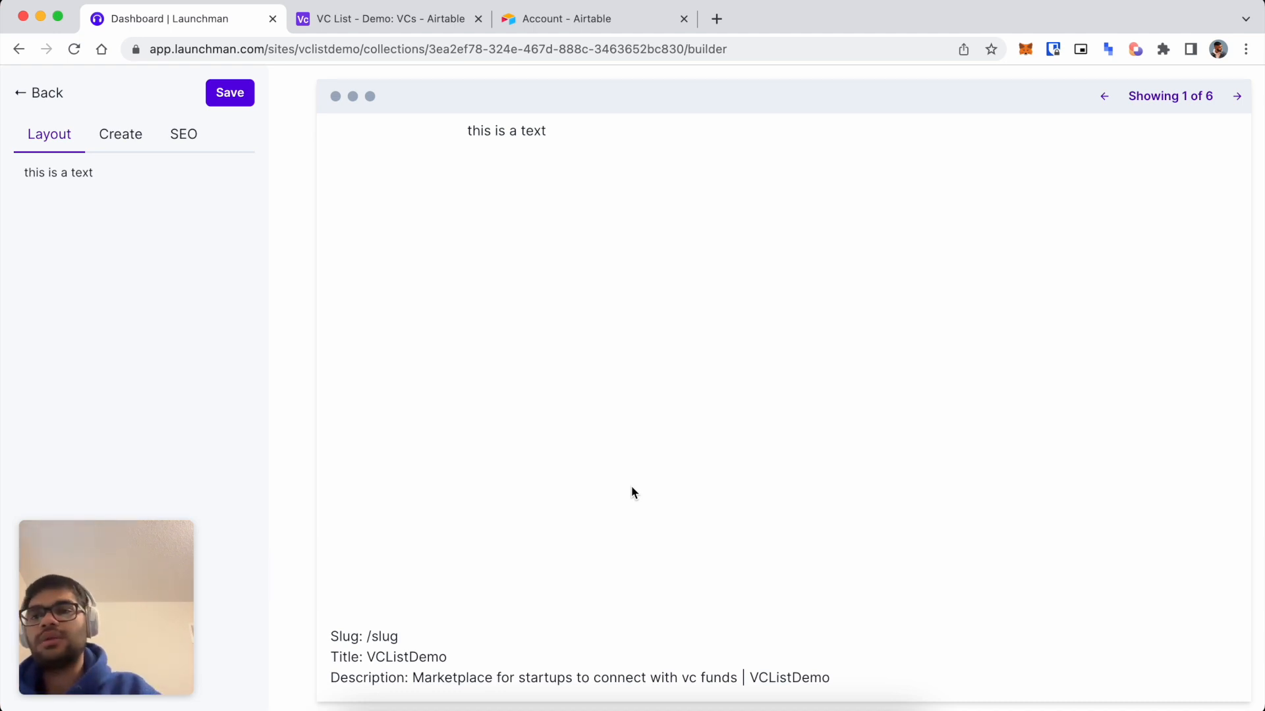
left_click(128, 146)
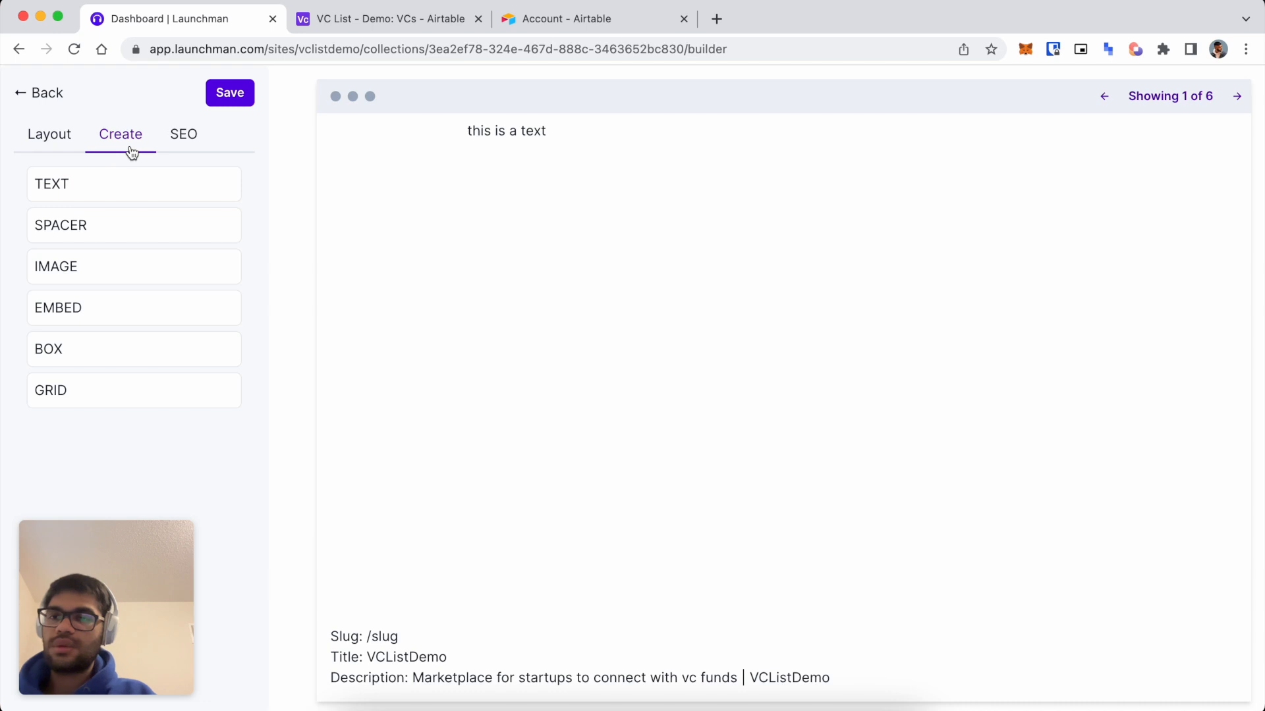
left_click(63, 139)
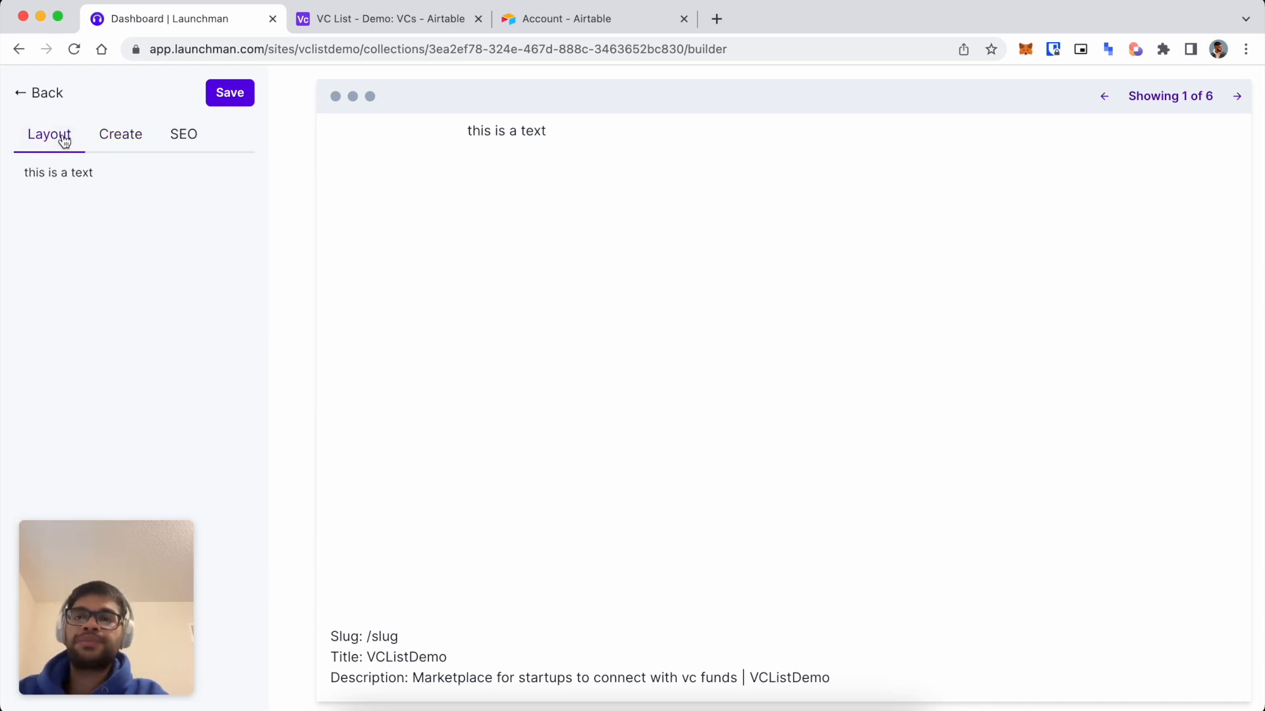
left_click(68, 172)
Replace the placeholder with 'Launch Factory - Who they are, startups they have invested in, job openings'.
triple_click(150, 291)
key("BackSpace")
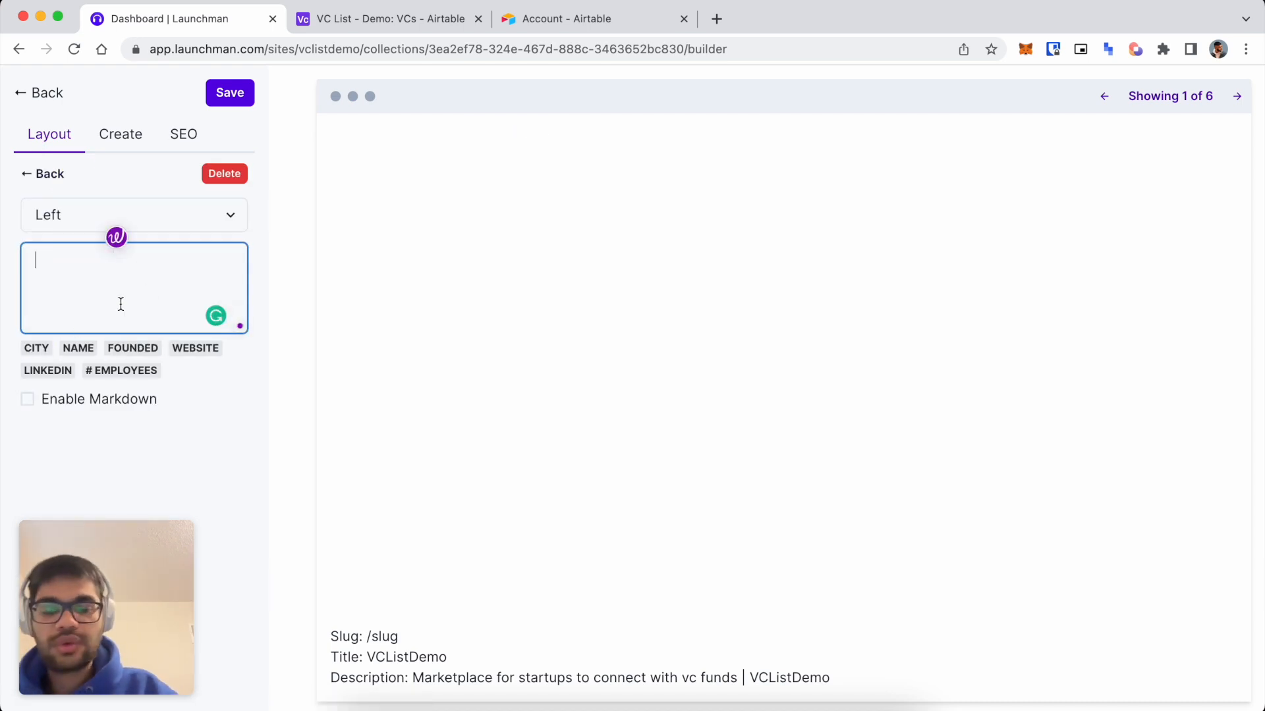
type("Launch Factory - WHo")
key("BackSpace")
key("BackSpace")
type("ho t")
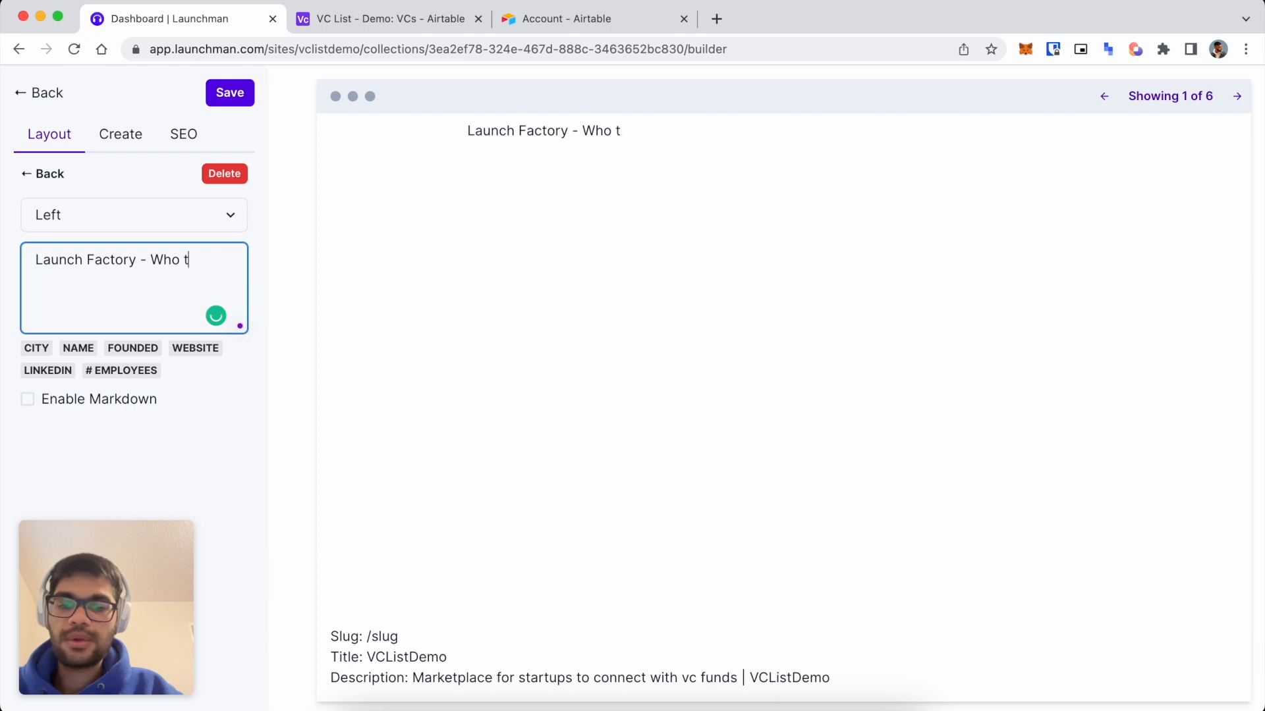
type("hey are, start")
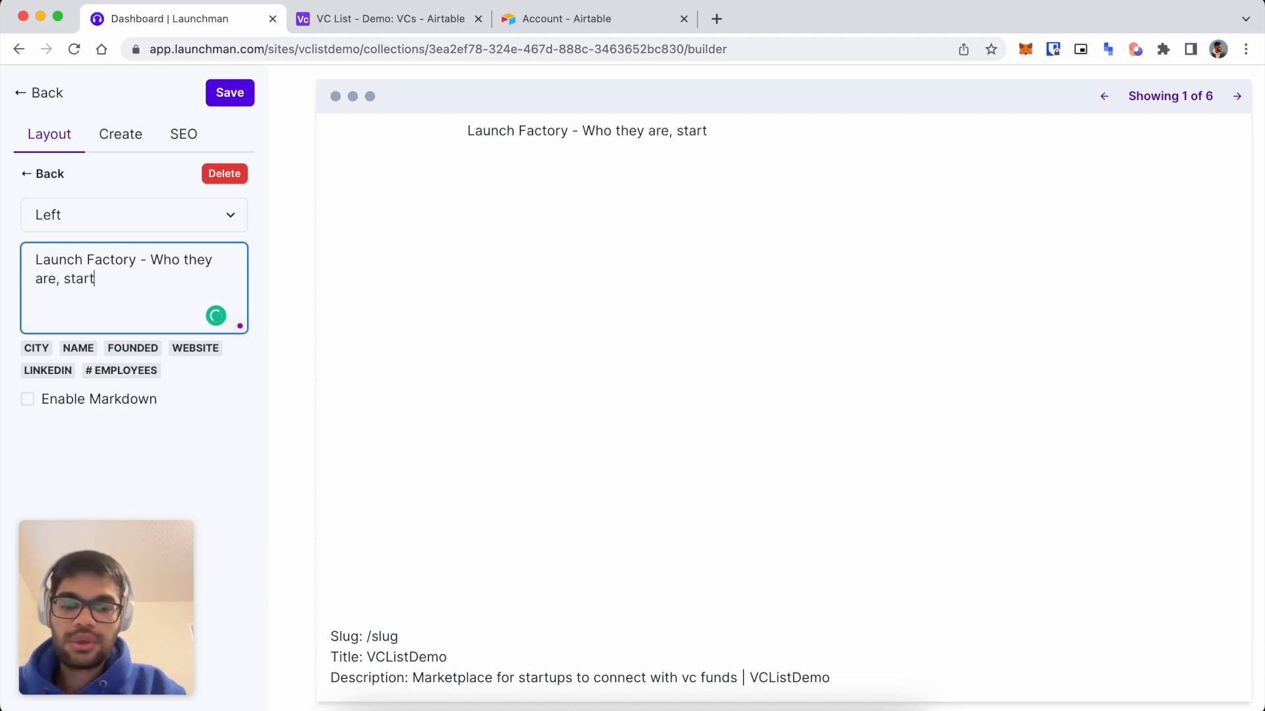
type("ups they have invested in, job openings")
key("Tab")
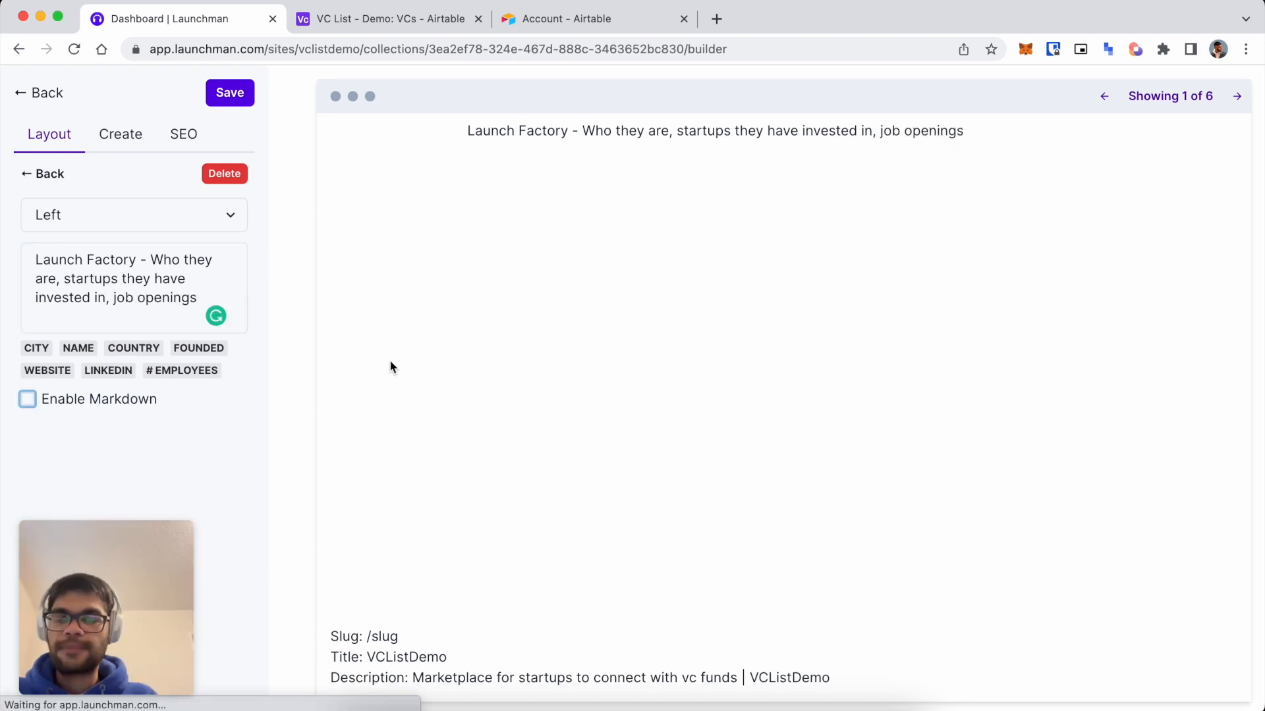
Enable Markdown and prefix the text with '#' to make it a heading.
left_click(202, 297)
left_click(39, 264)
left_click(28, 399)
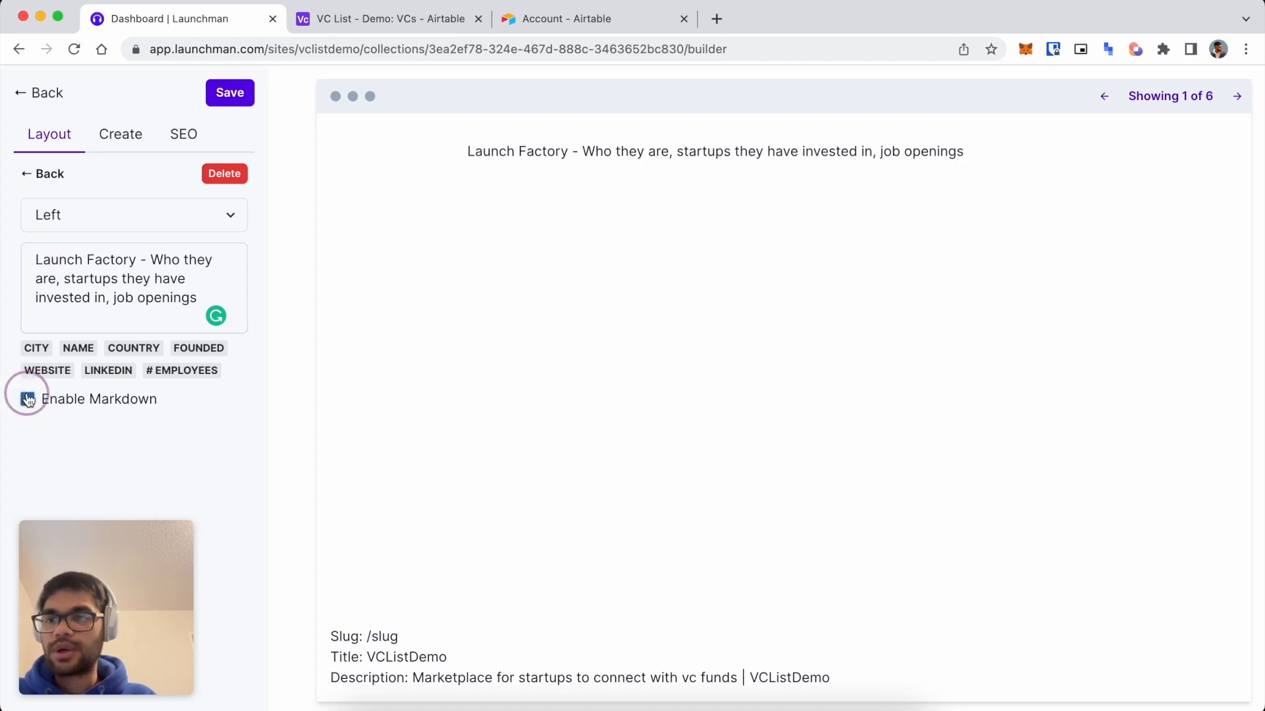
left_click(36, 264)
type("#")
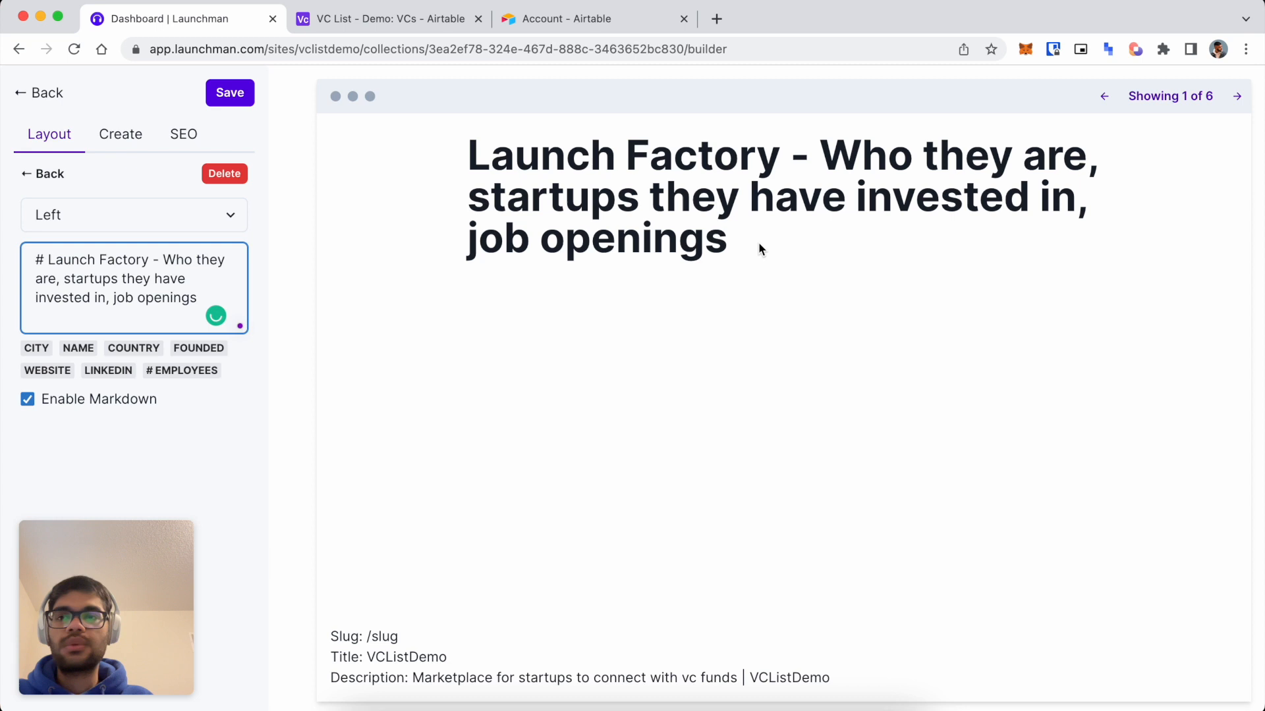
Check the heading in the preview, compare with Airtable, and page through three records.
left_click_drag(527, 147, 782, 149)
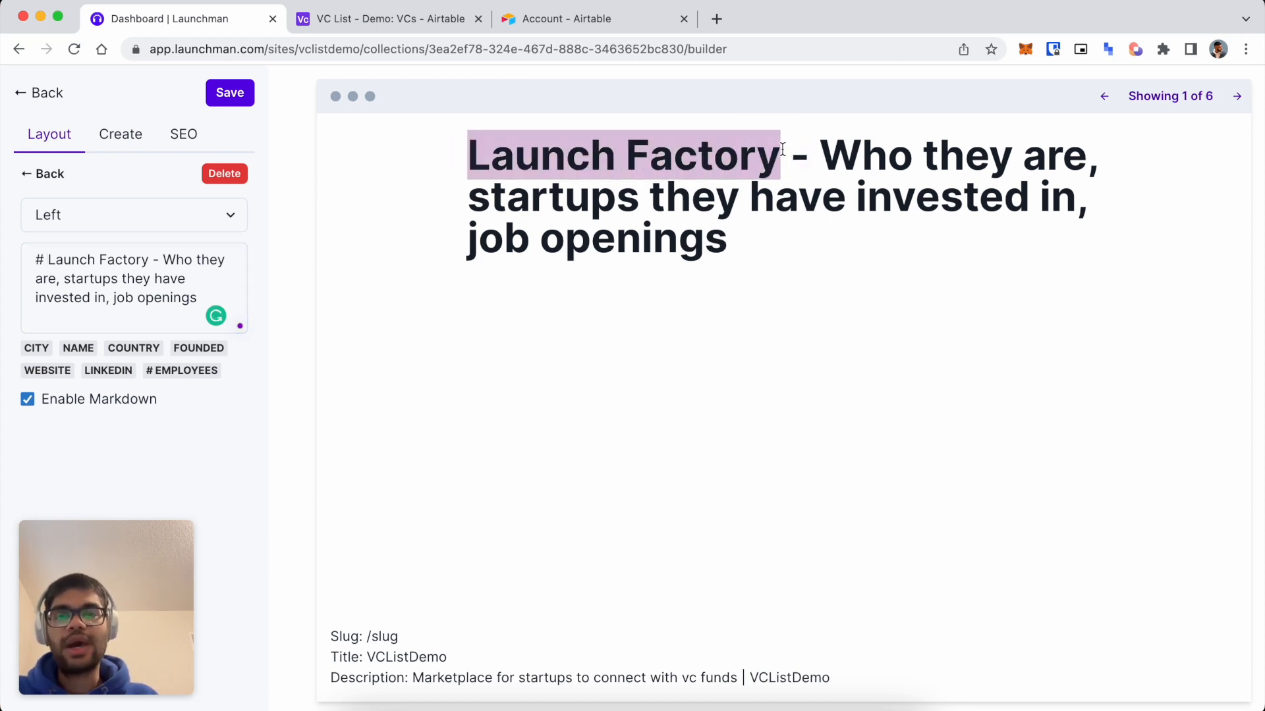
left_click_drag(762, 232, 438, 104)
left_click(570, 196)
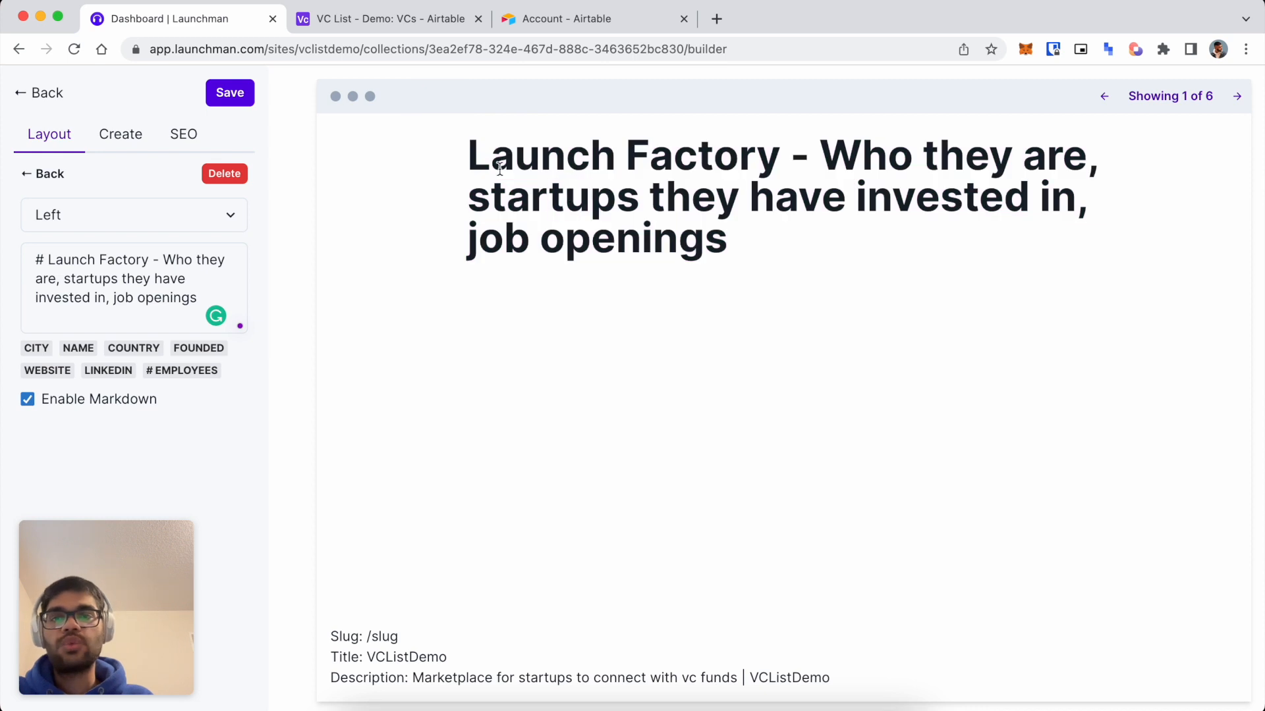
left_click_drag(472, 157, 762, 159)
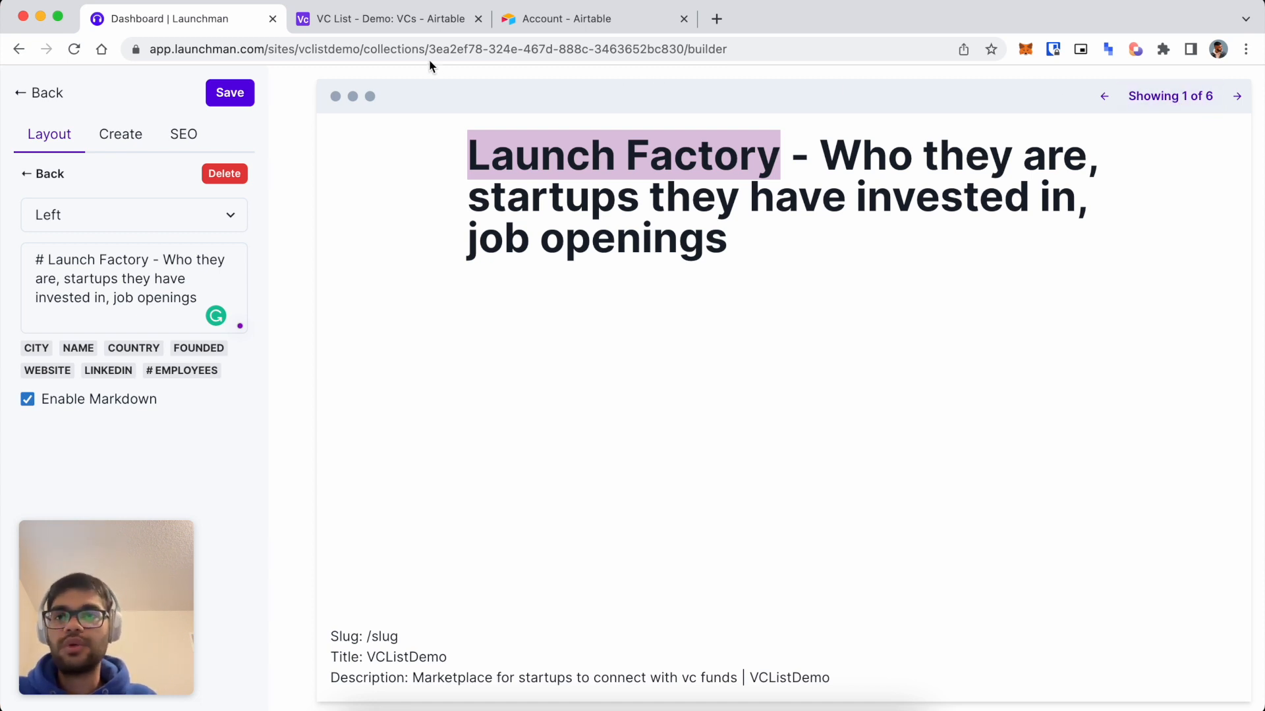
left_click(376, 20)
left_click(205, 25)
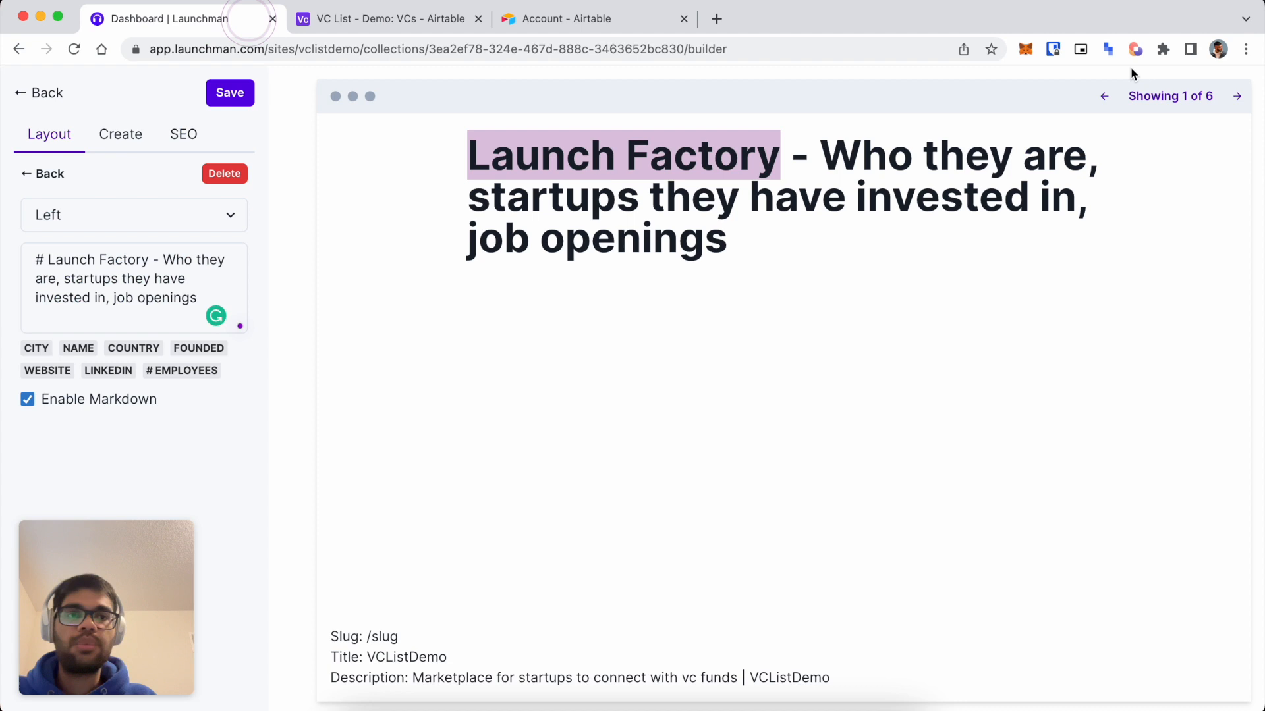
left_click(1240, 95)
left_click(1241, 94)
left_click(1240, 94)
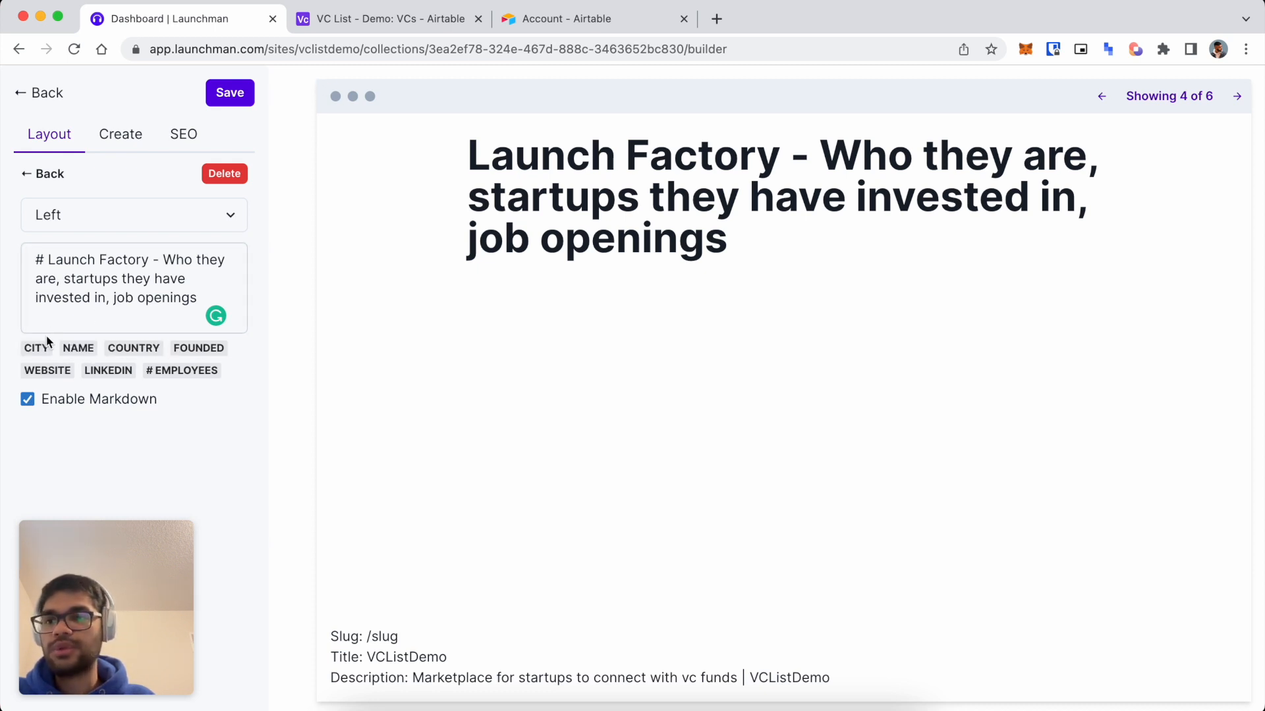
left_click(363, 19)
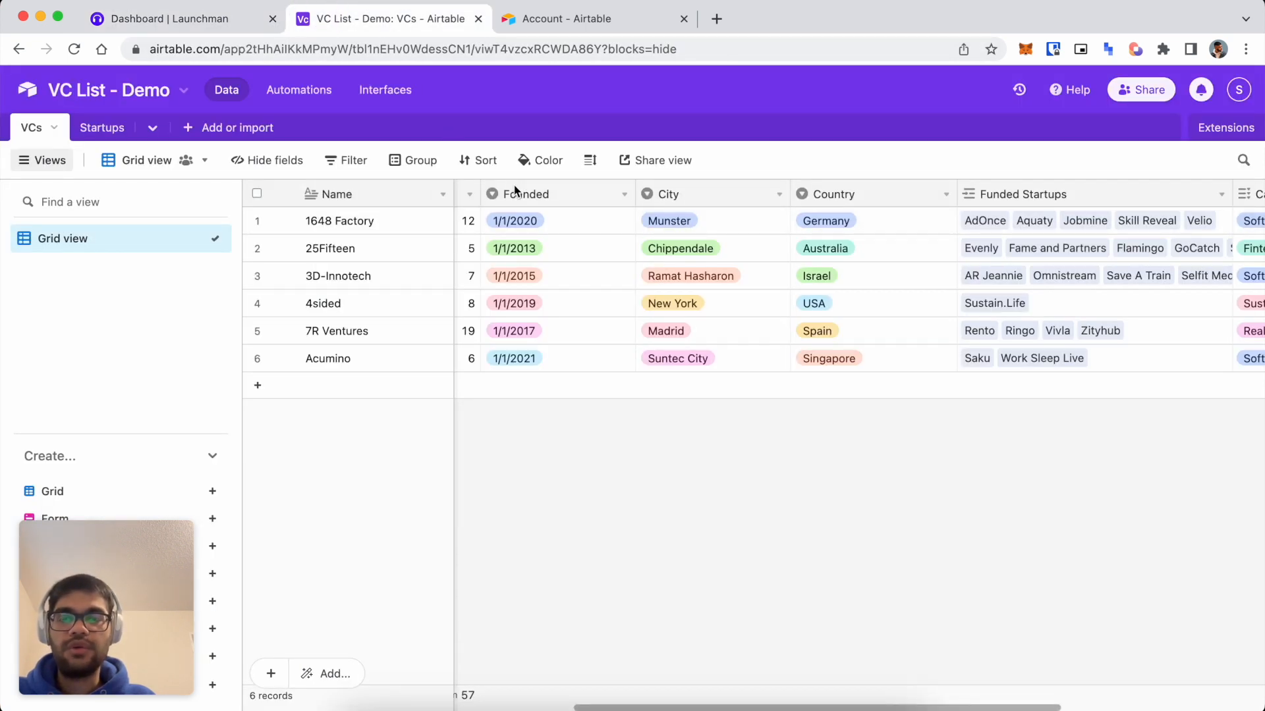
Replace 'Launch Factory' in the heading with the Name field.
left_click(202, 26)
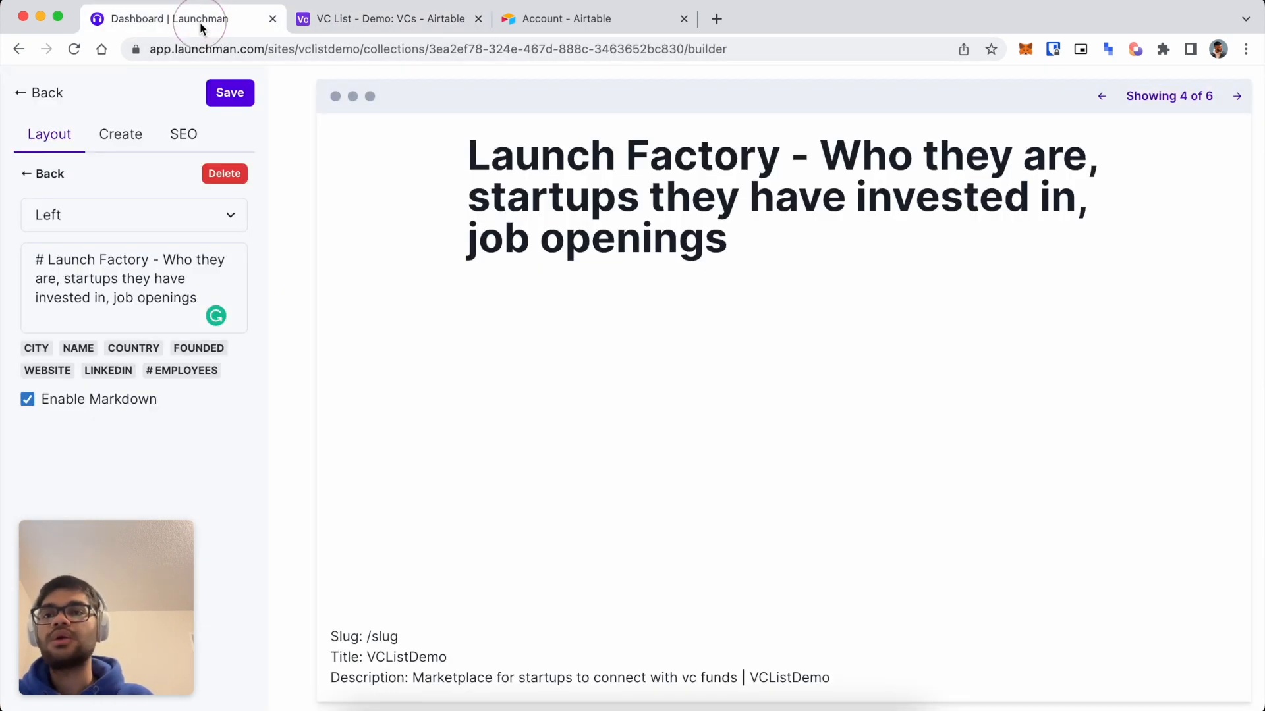
left_click_drag(150, 259, 50, 261)
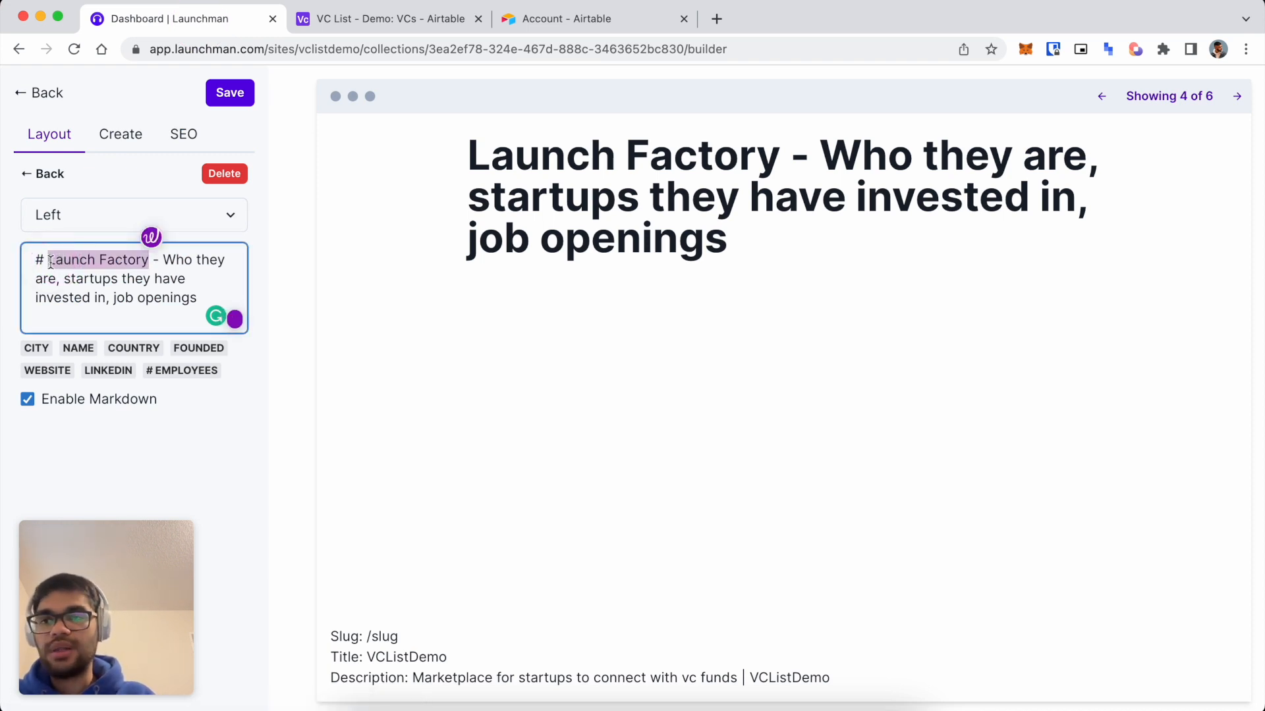
key("BackSpace")
left_click(79, 348)
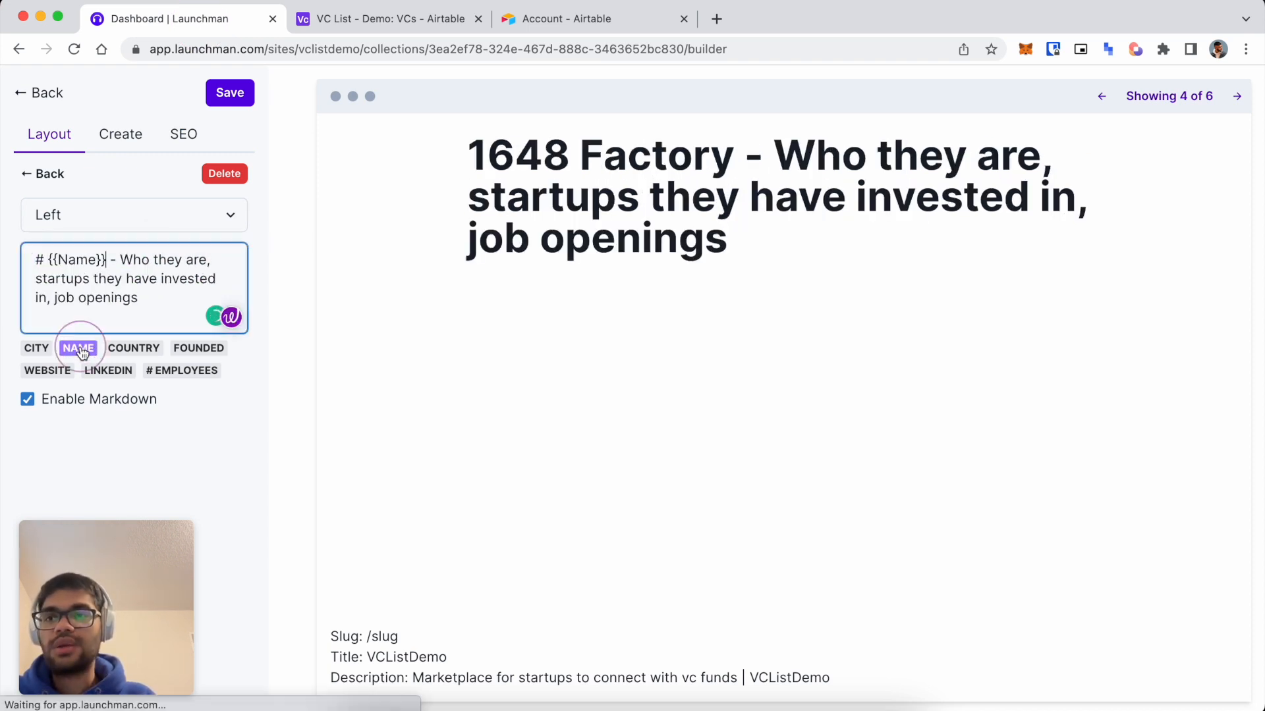
Page the preview back to 25Fifteen and start a new paragraph below the heading.
left_click(1237, 96)
left_click(1102, 97)
left_click(1105, 99)
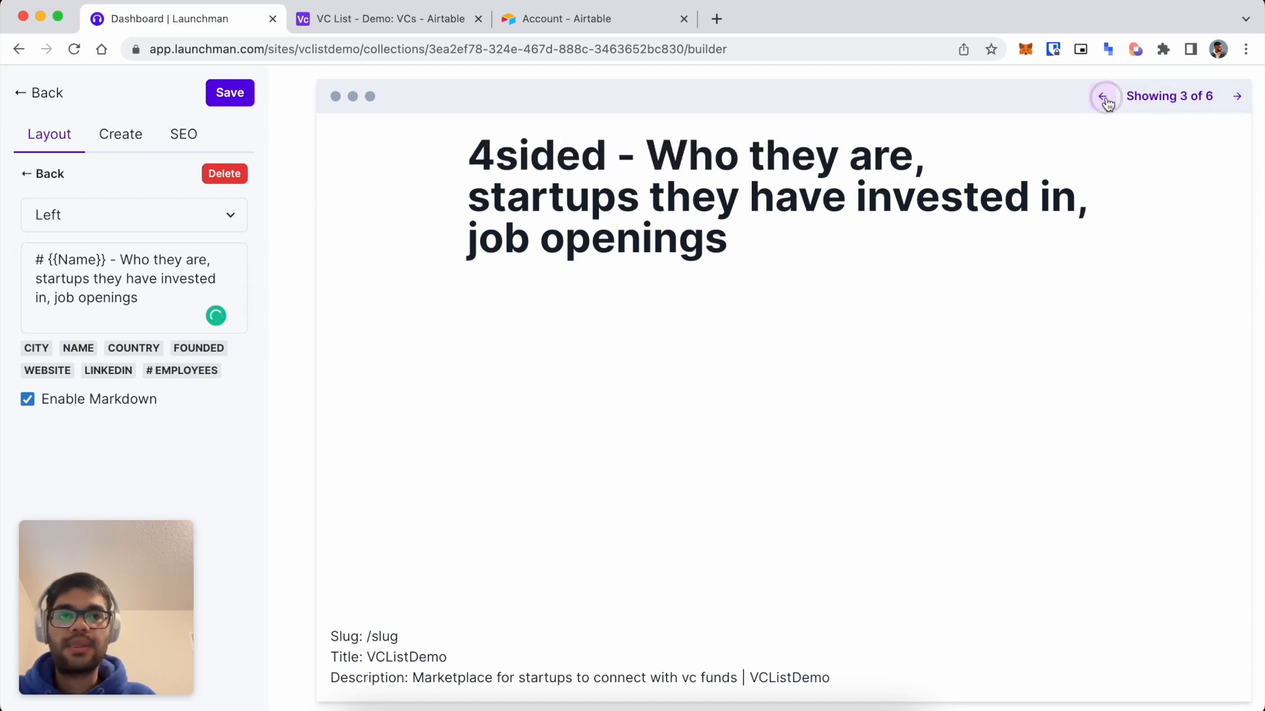
left_click(1102, 98)
left_click(1101, 97)
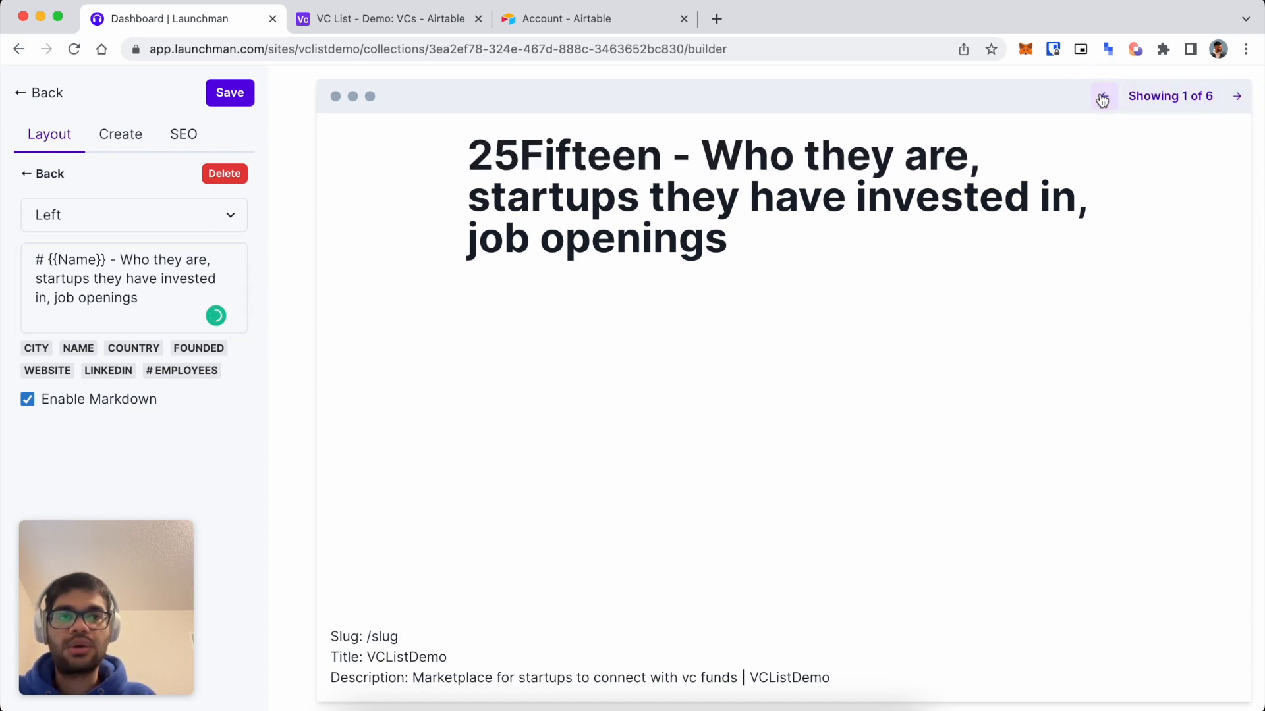
left_click(158, 303)
key("Return")
key("Return")
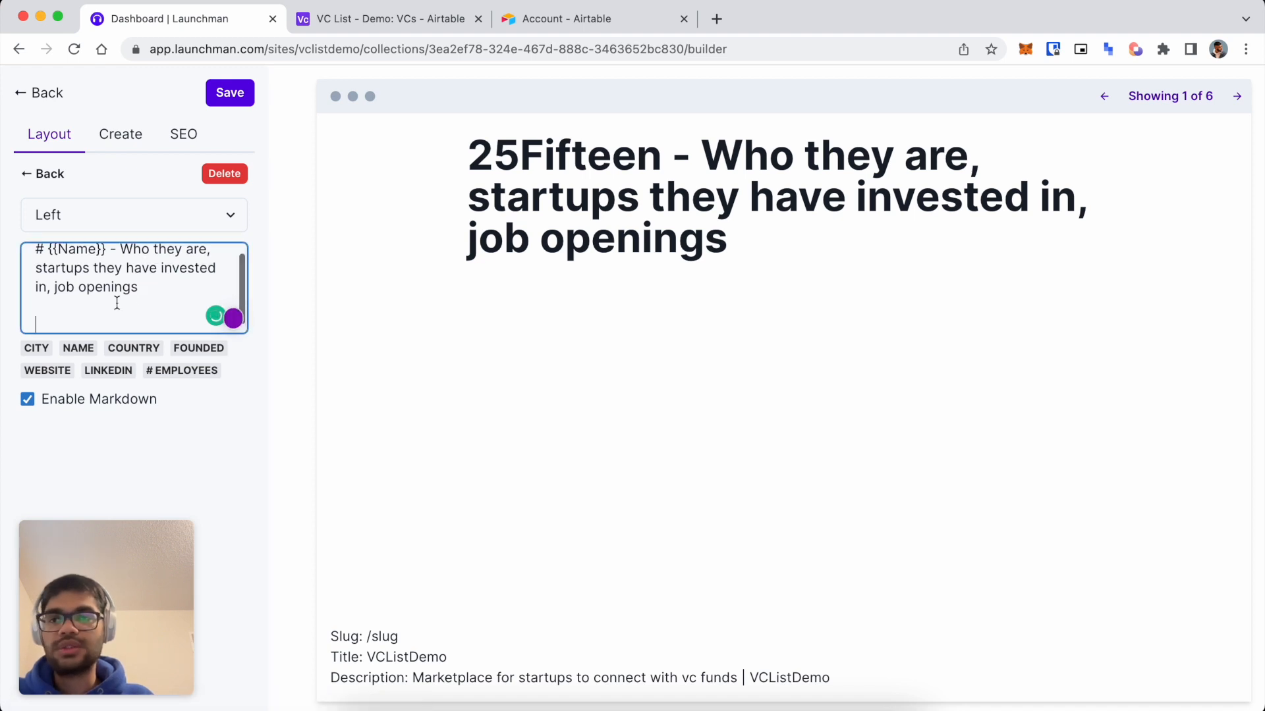
Insert City, Country and Founded fields below the heading, with Founded on its own line.
left_click(37, 348)
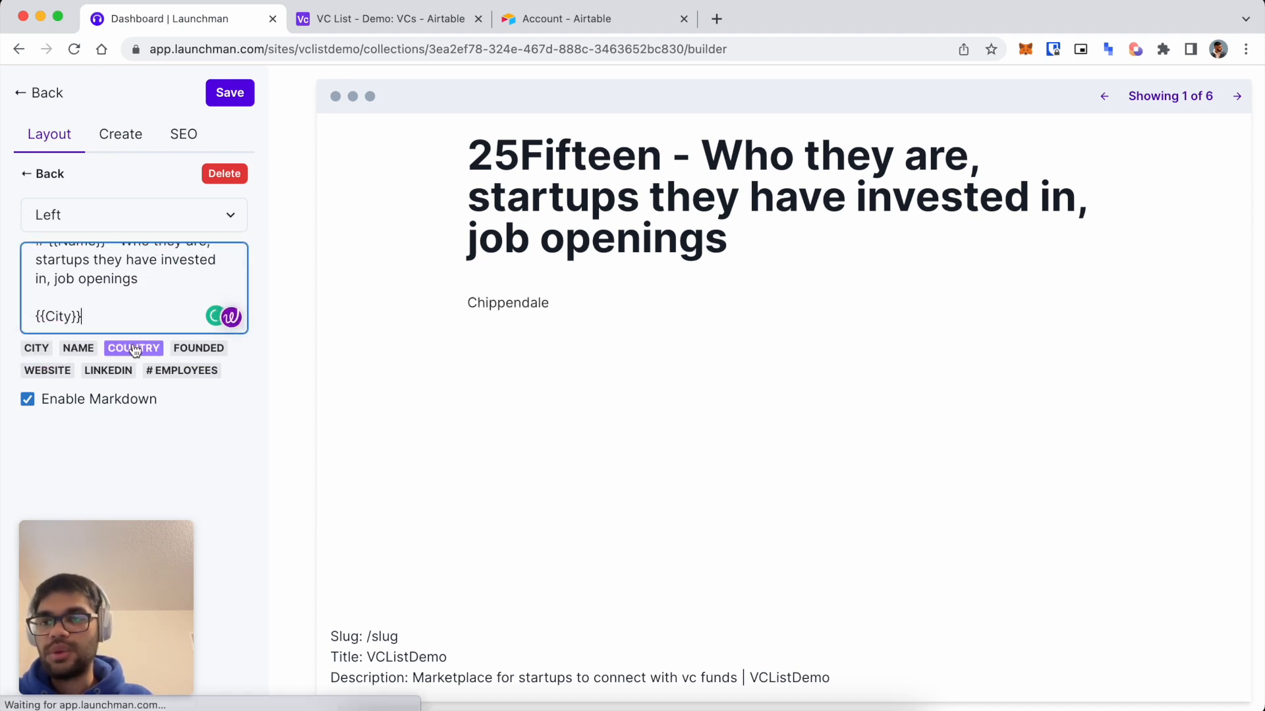
key("Return")
left_click(133, 347)
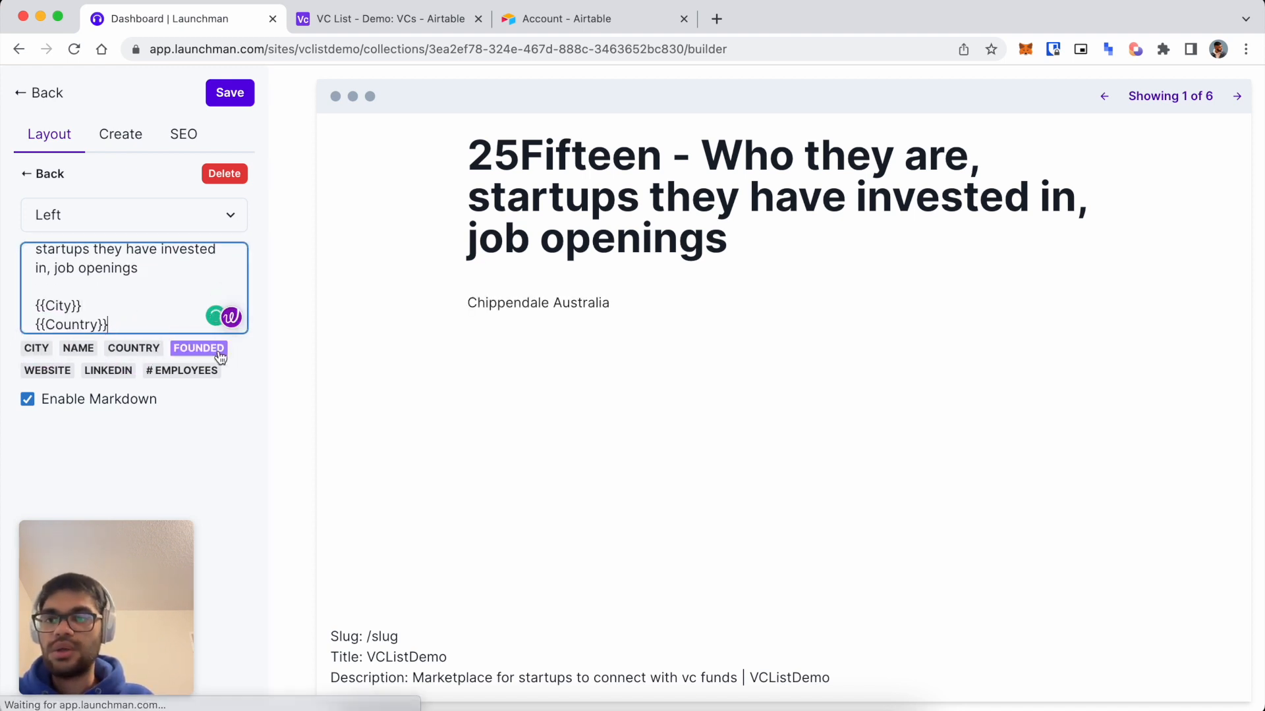
left_click(217, 349)
left_click(110, 325)
key("Return")
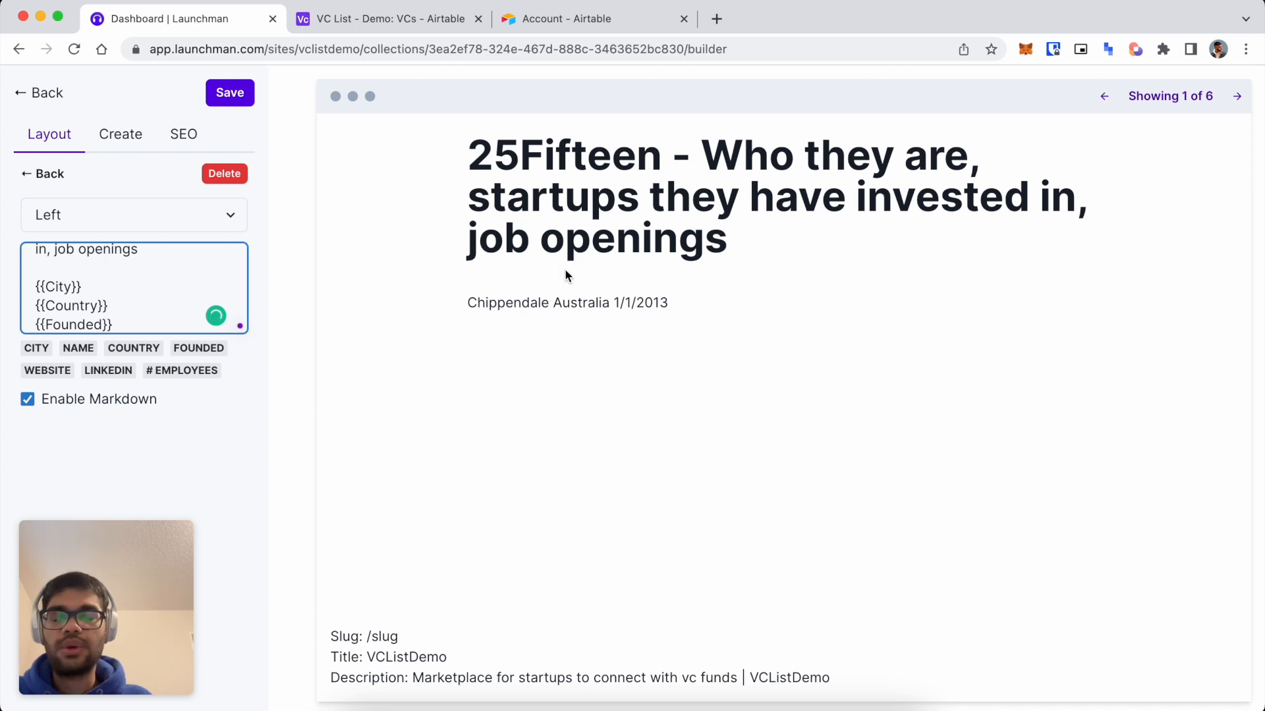
Compare the 25Fifteen and 4sided previews against their Airtable records.
double_click(636, 159)
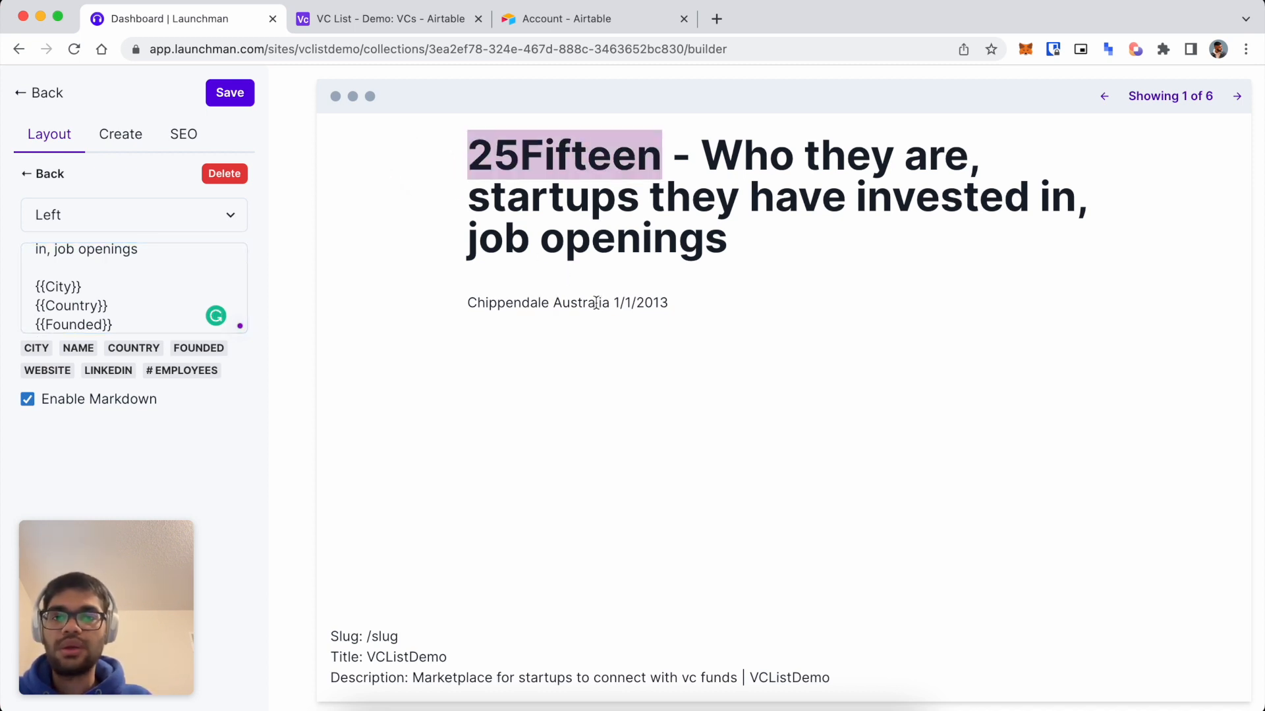
left_click(385, 20)
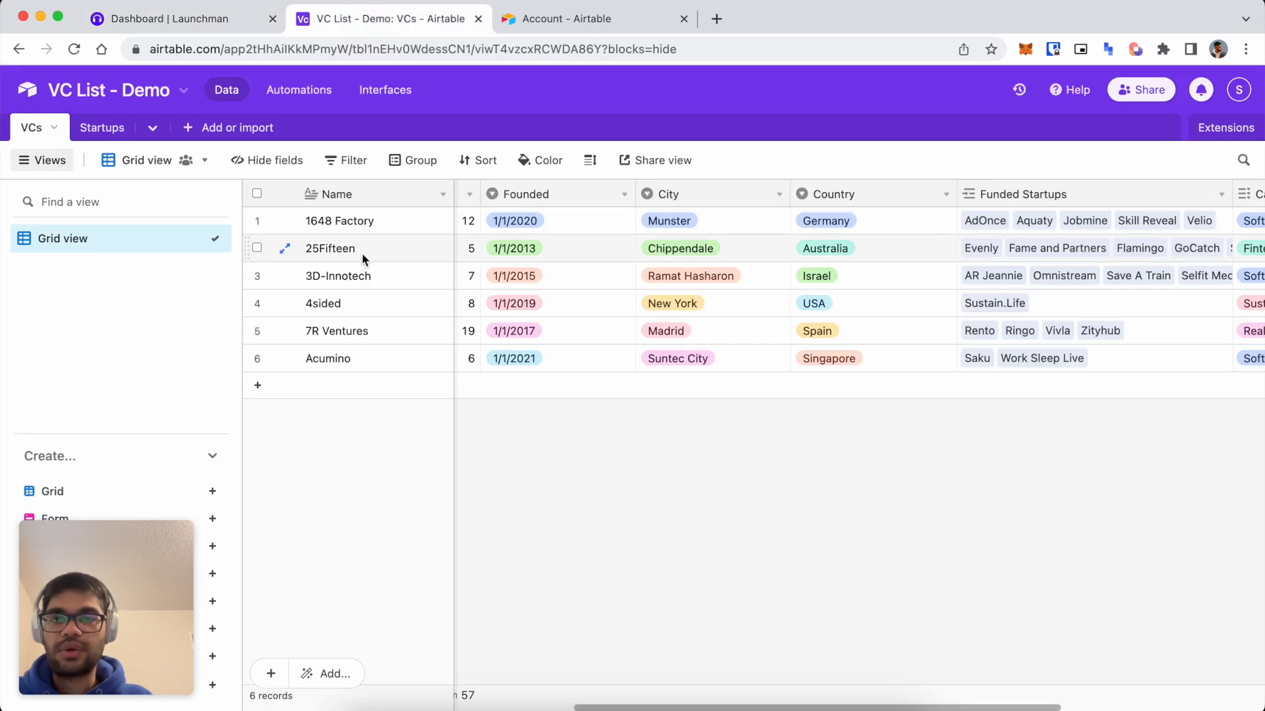
left_click(141, 31)
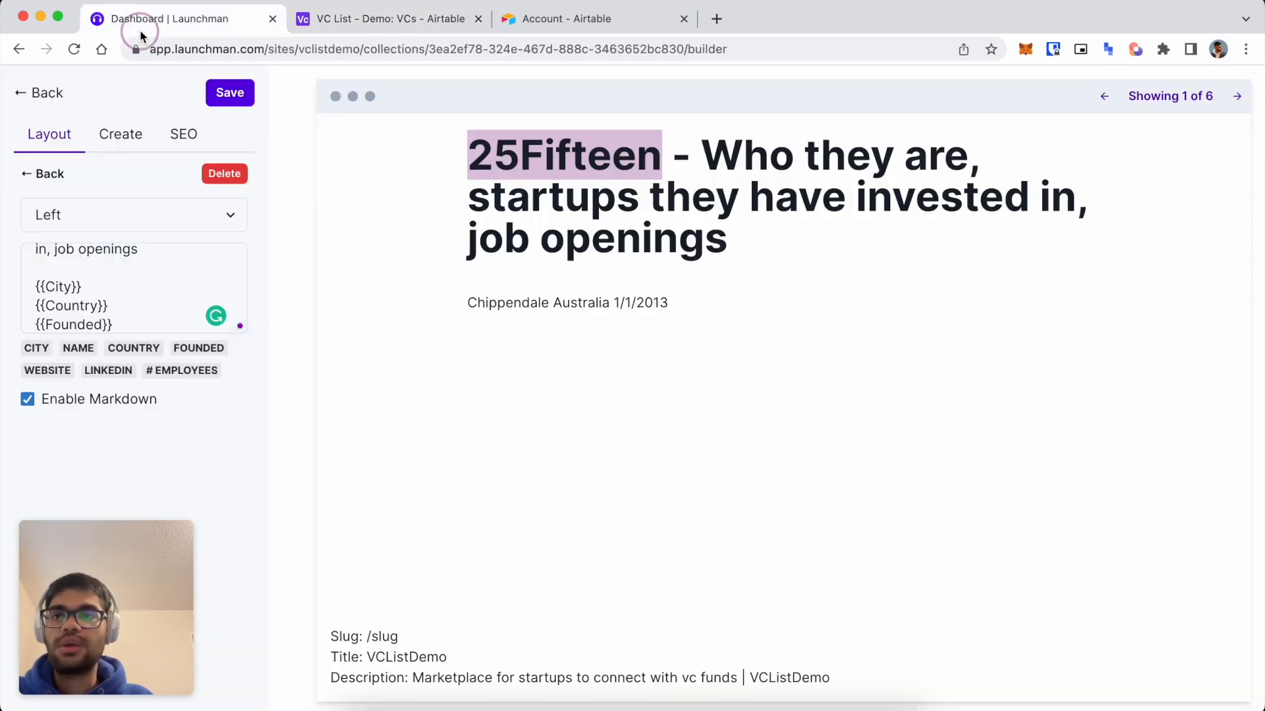
left_click(1237, 97)
left_click(1237, 97)
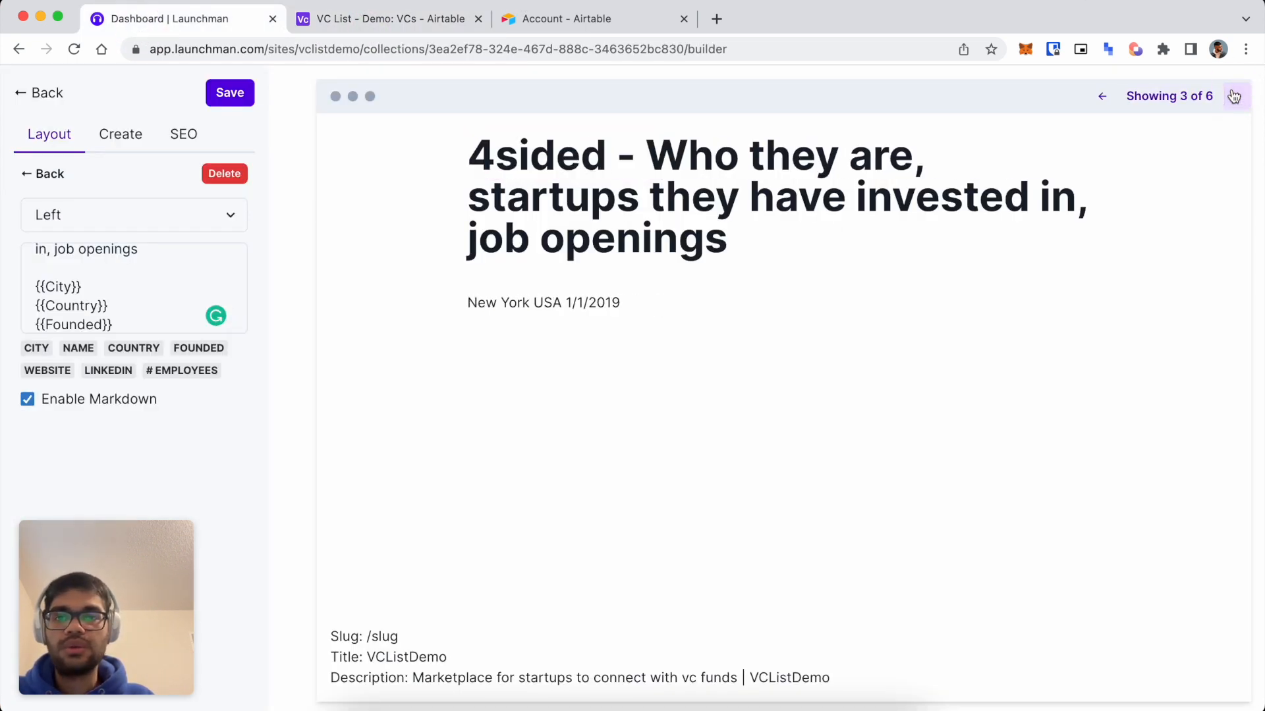
double_click(543, 158)
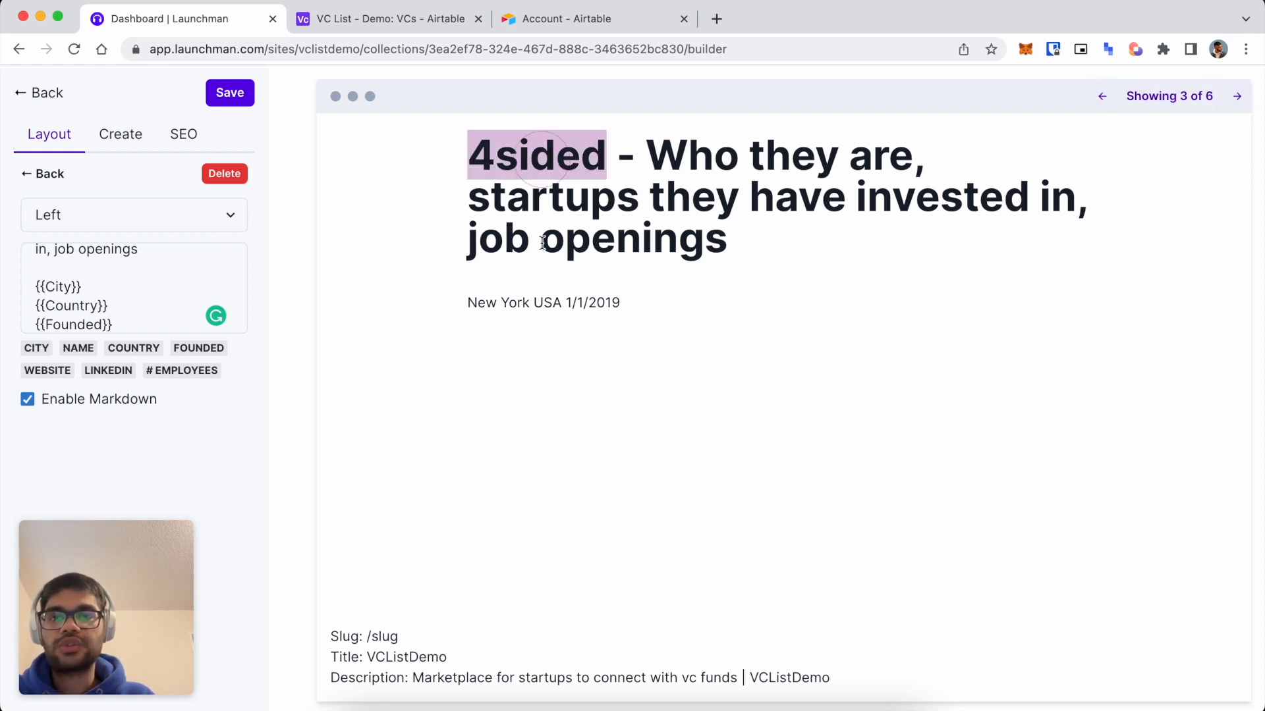
left_click(351, 9)
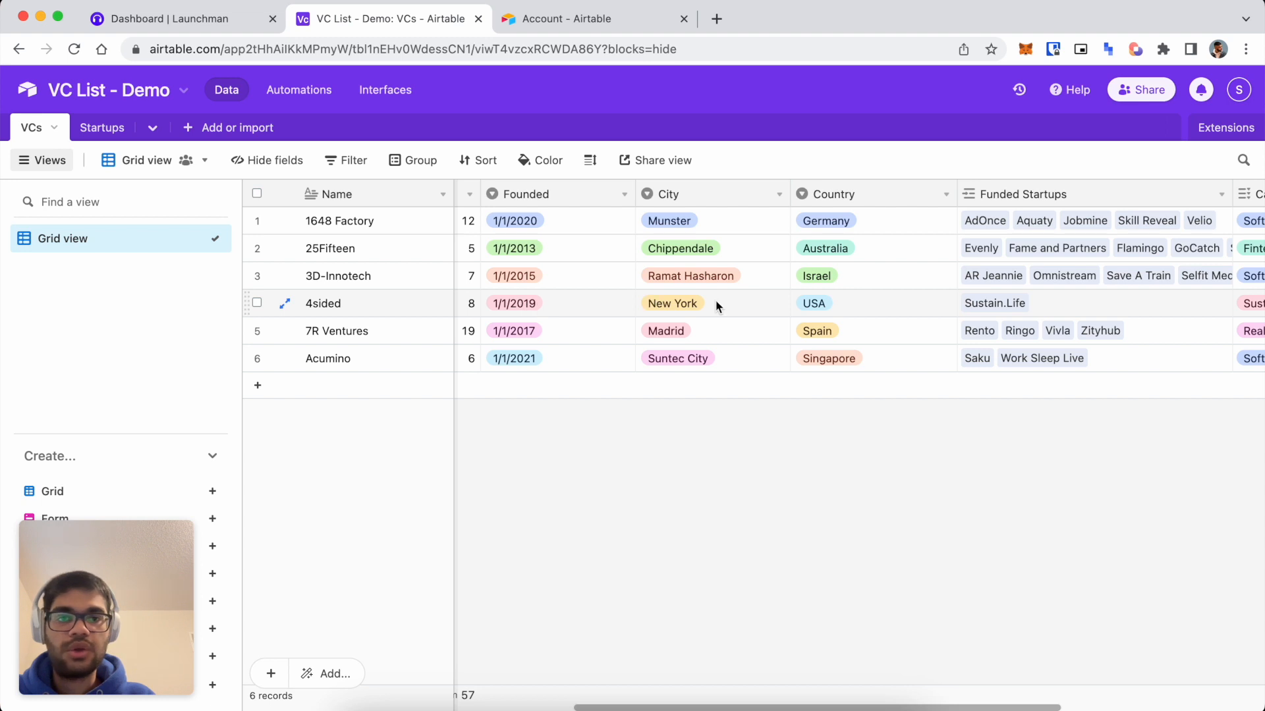
left_click(195, 19)
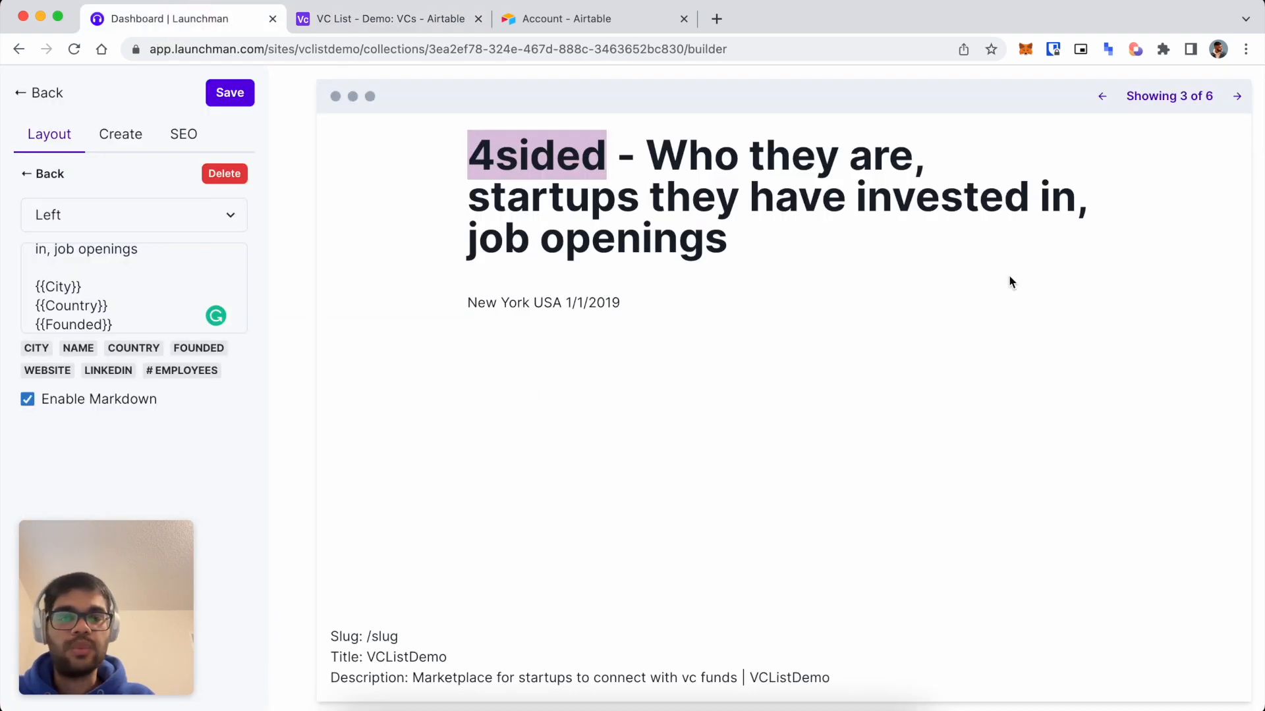
Review the field lines, then select the placeholder /slug in the SEO settings.
left_click(732, 292)
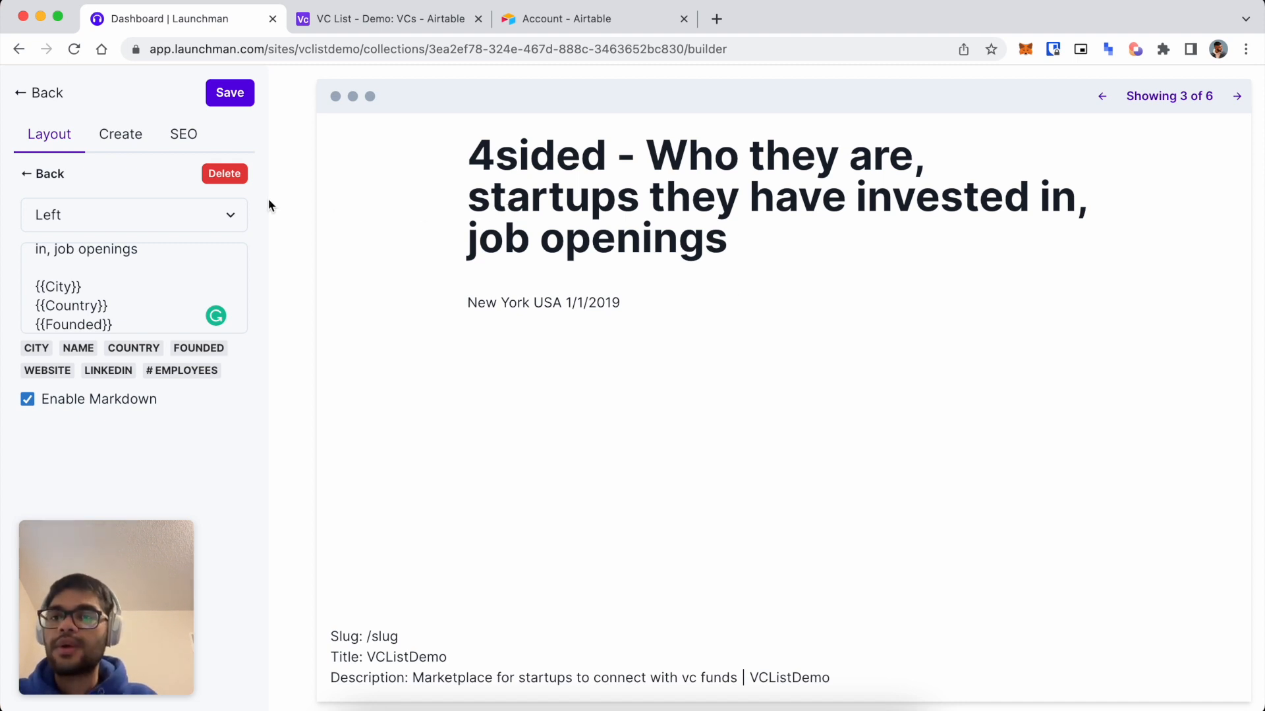
scroll(120, 323, "down", 1)
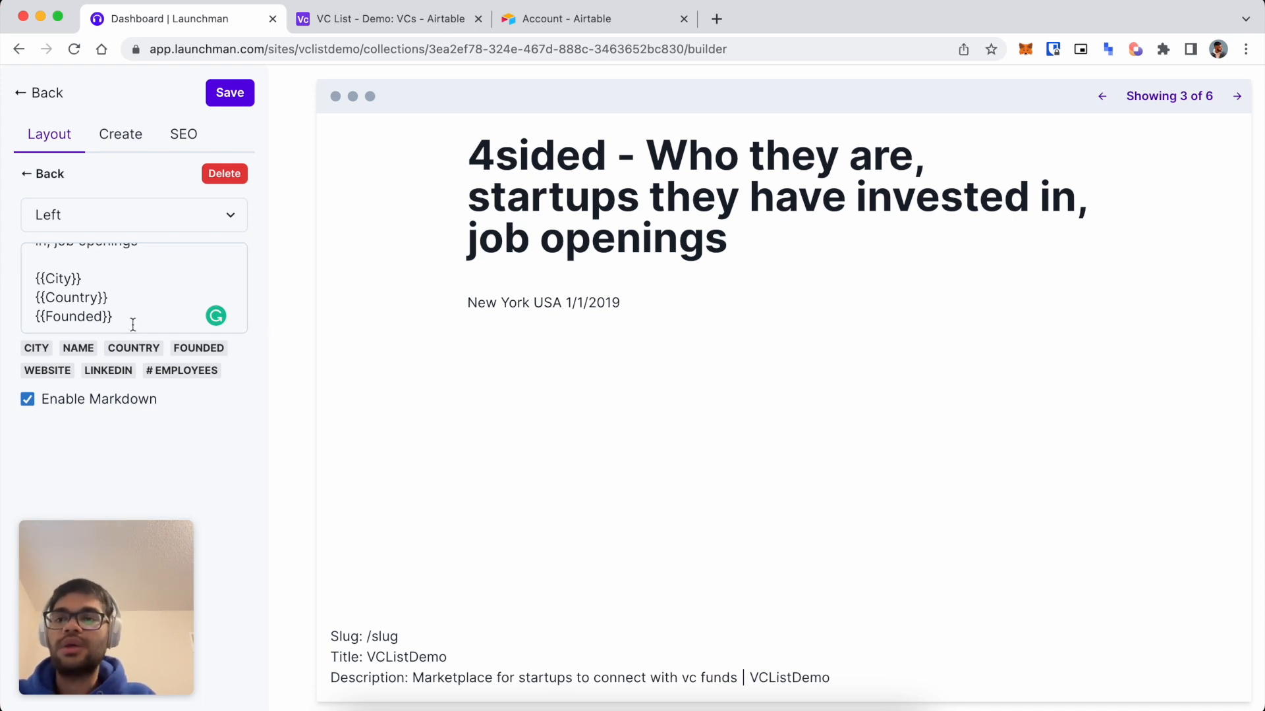
left_click_drag(130, 324, 5, 268)
left_click(96, 308)
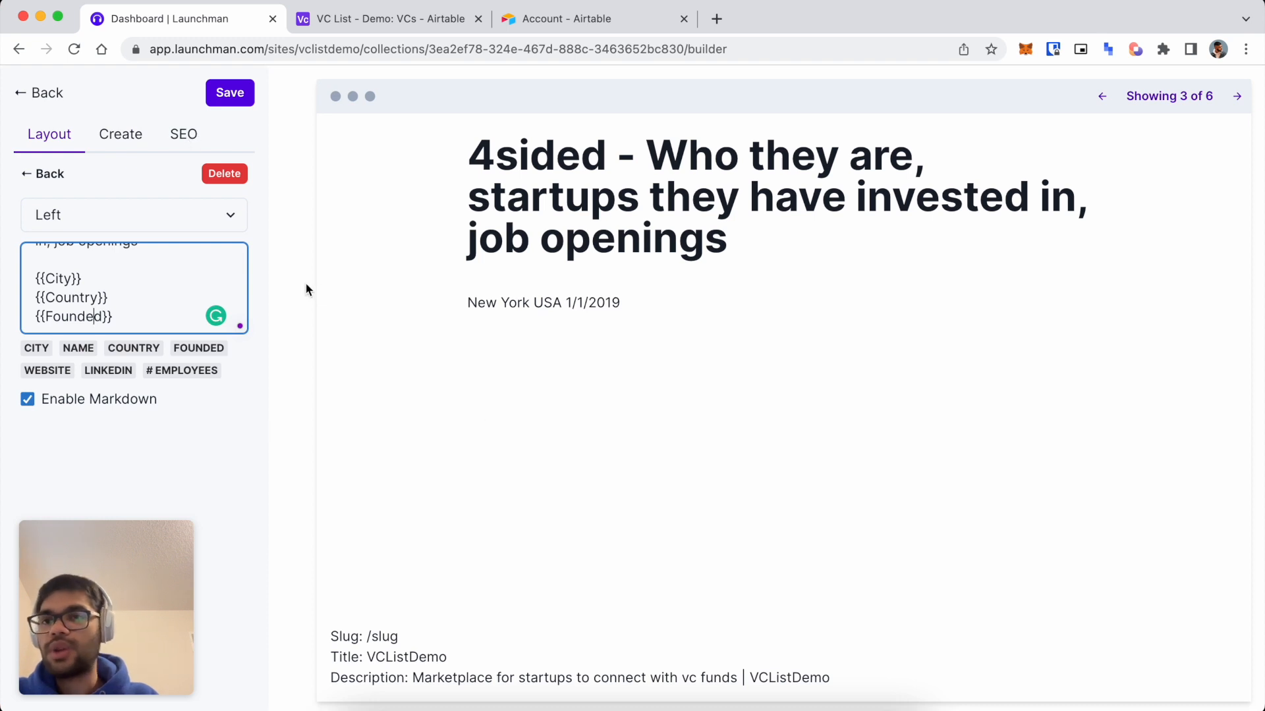
left_click(185, 133)
left_click_drag(135, 218, 16, 202)
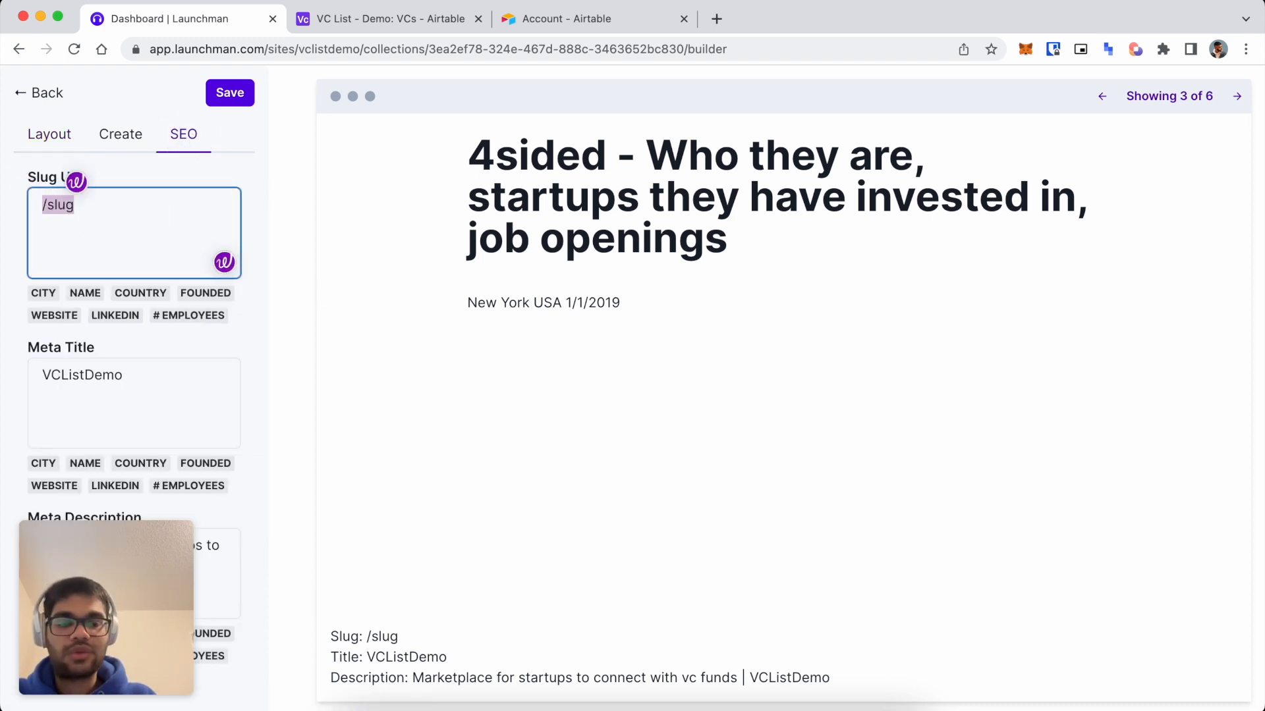
Set the slug to /investor/{{Name}} and check it across previewed investors.
key("BackSpace")
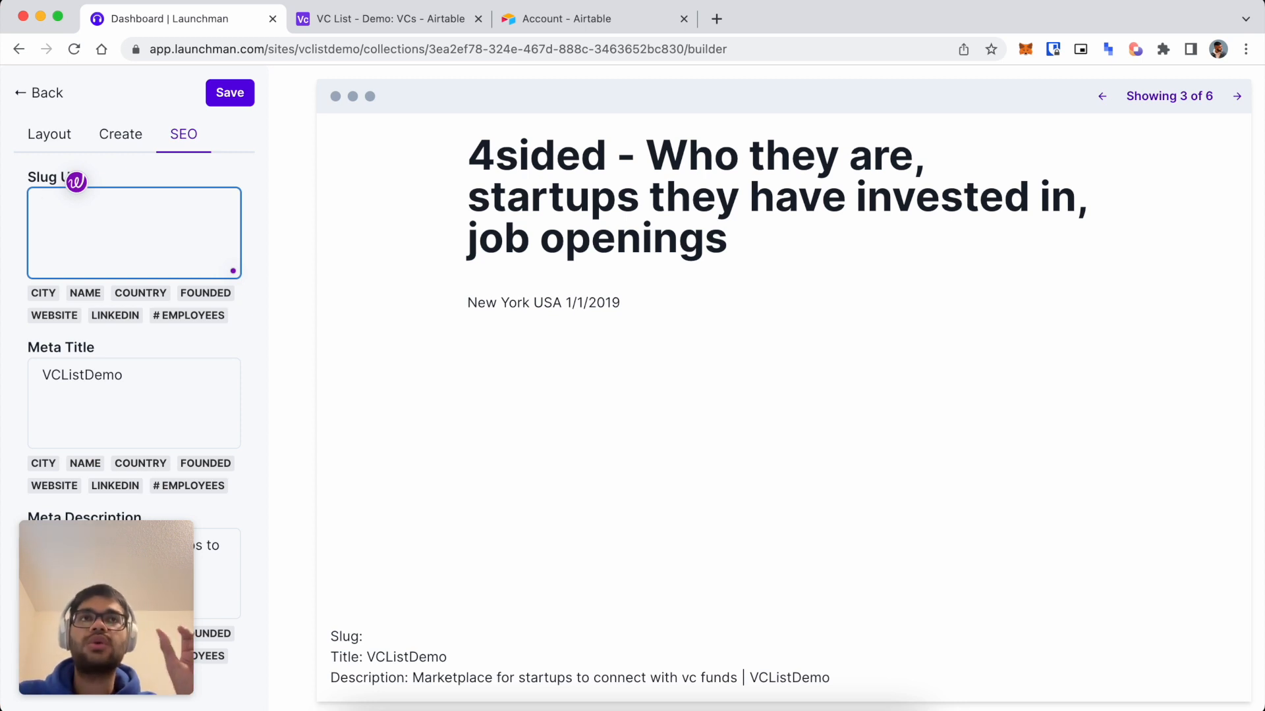
type("/investor/")
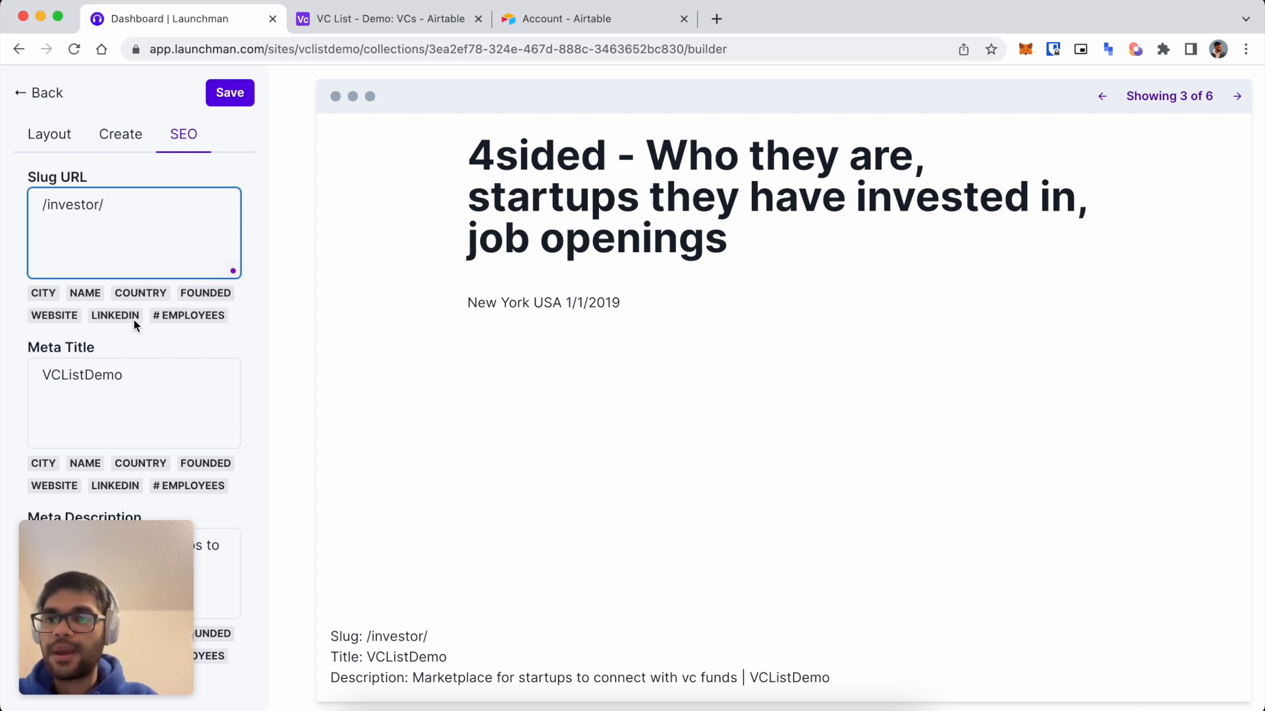
left_click(85, 294)
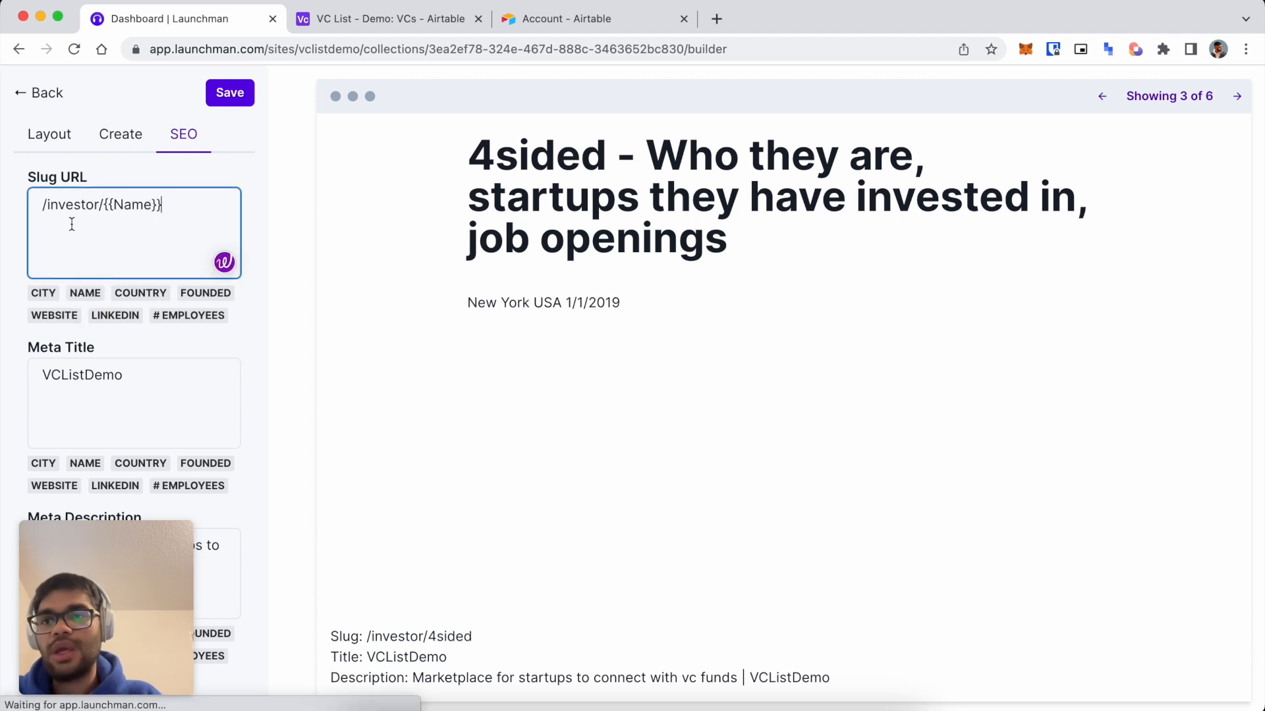
left_click_drag(43, 205, 103, 204)
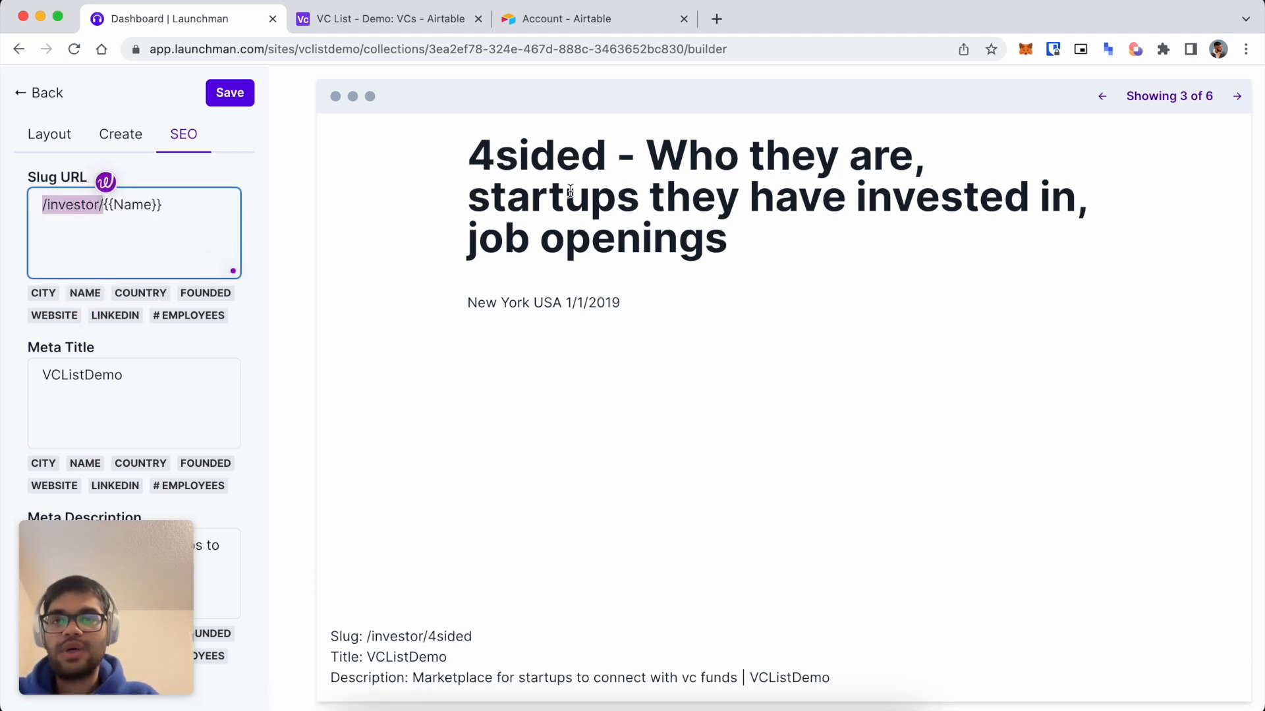
left_click_drag(473, 636, 362, 636)
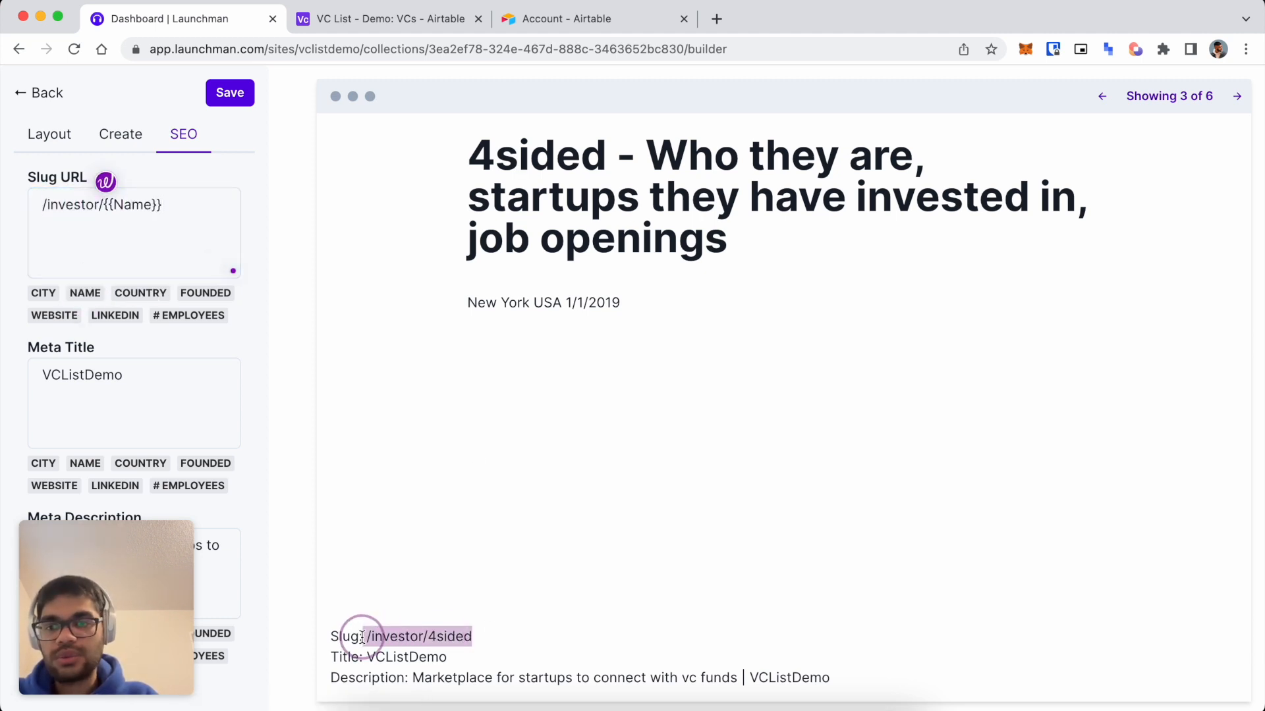
left_click(1237, 96)
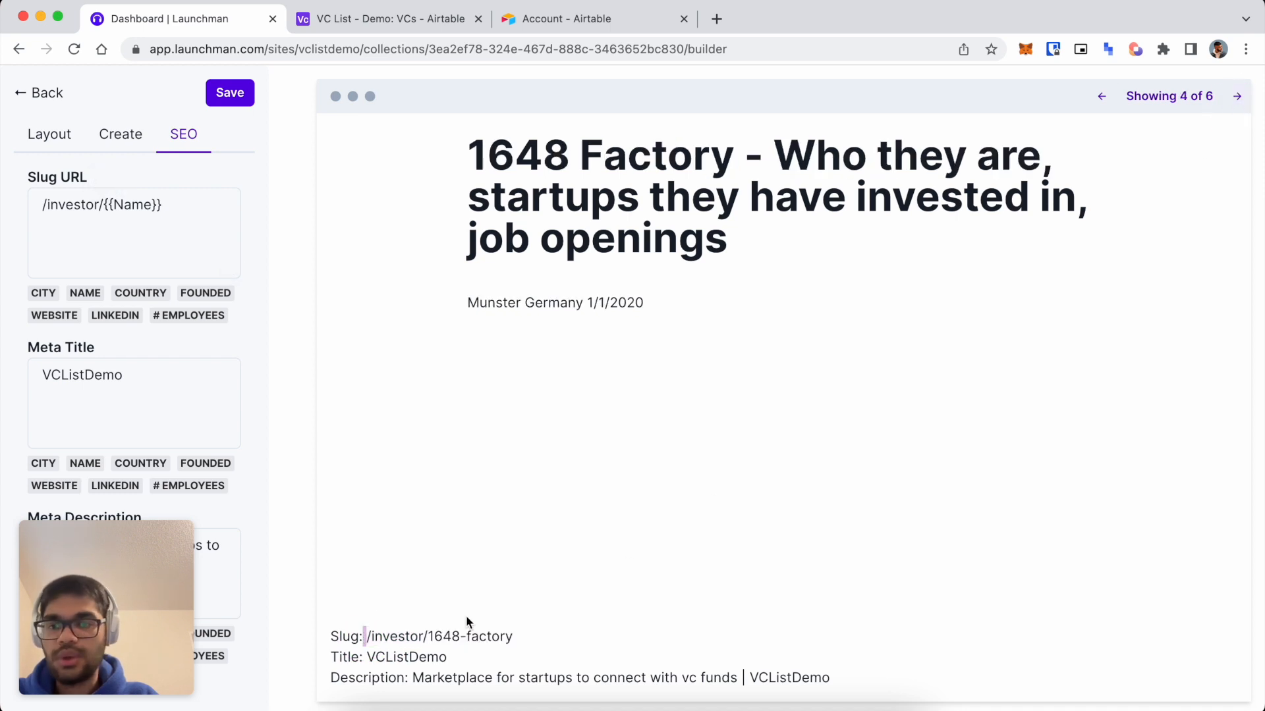
left_click_drag(428, 636, 331, 637)
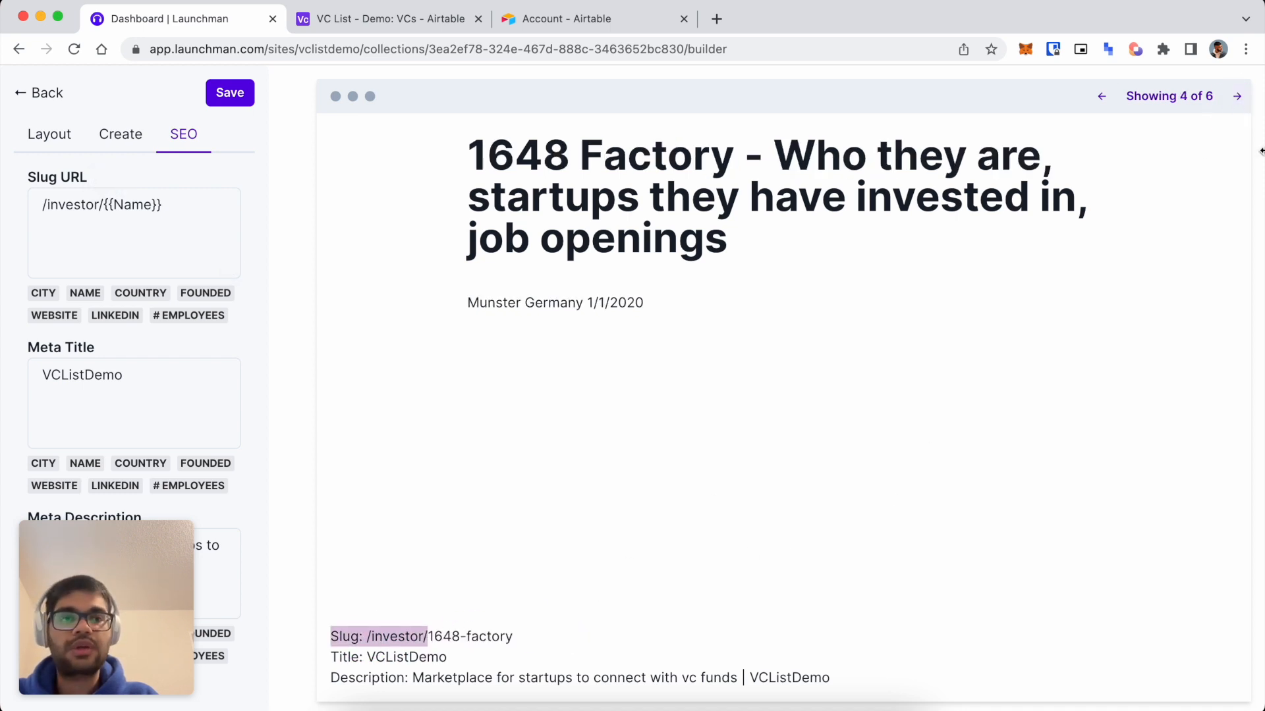
left_click(1237, 96)
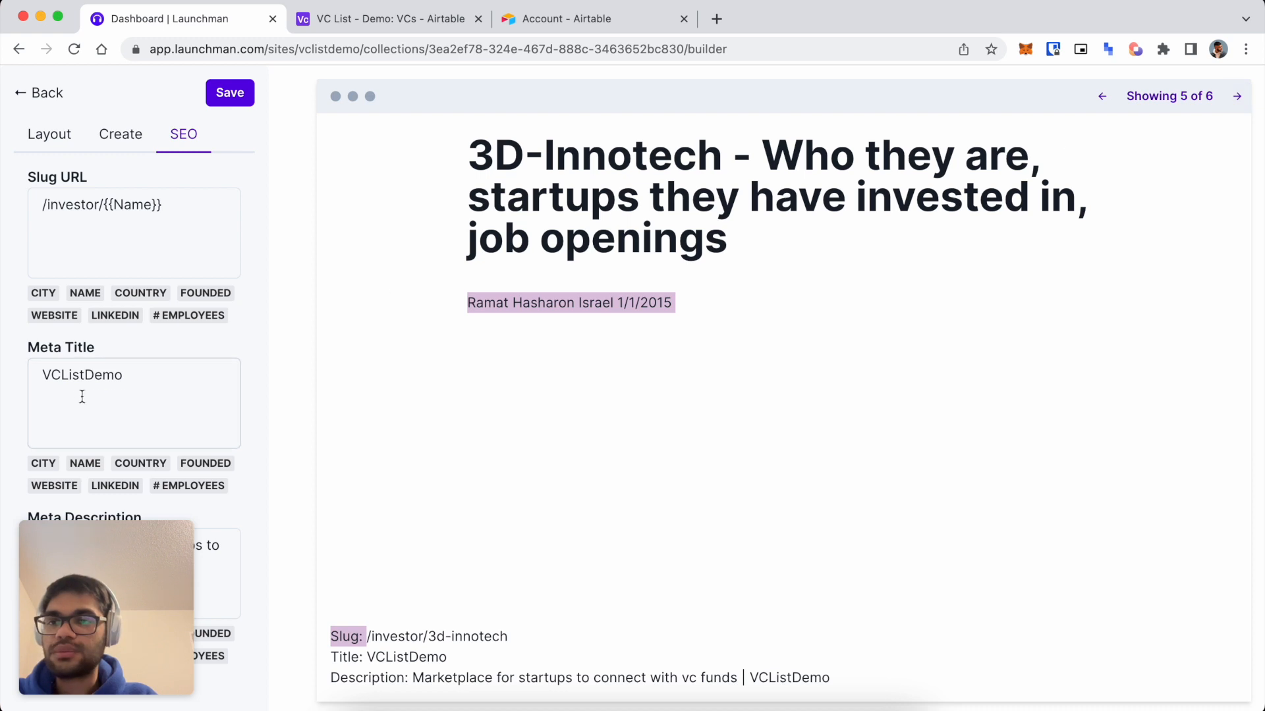
Set the meta title to '{{Name}} | VC List' and save the collection.
left_click(84, 374)
key("ctrl+a")
key("BackSpace")
type("VC")
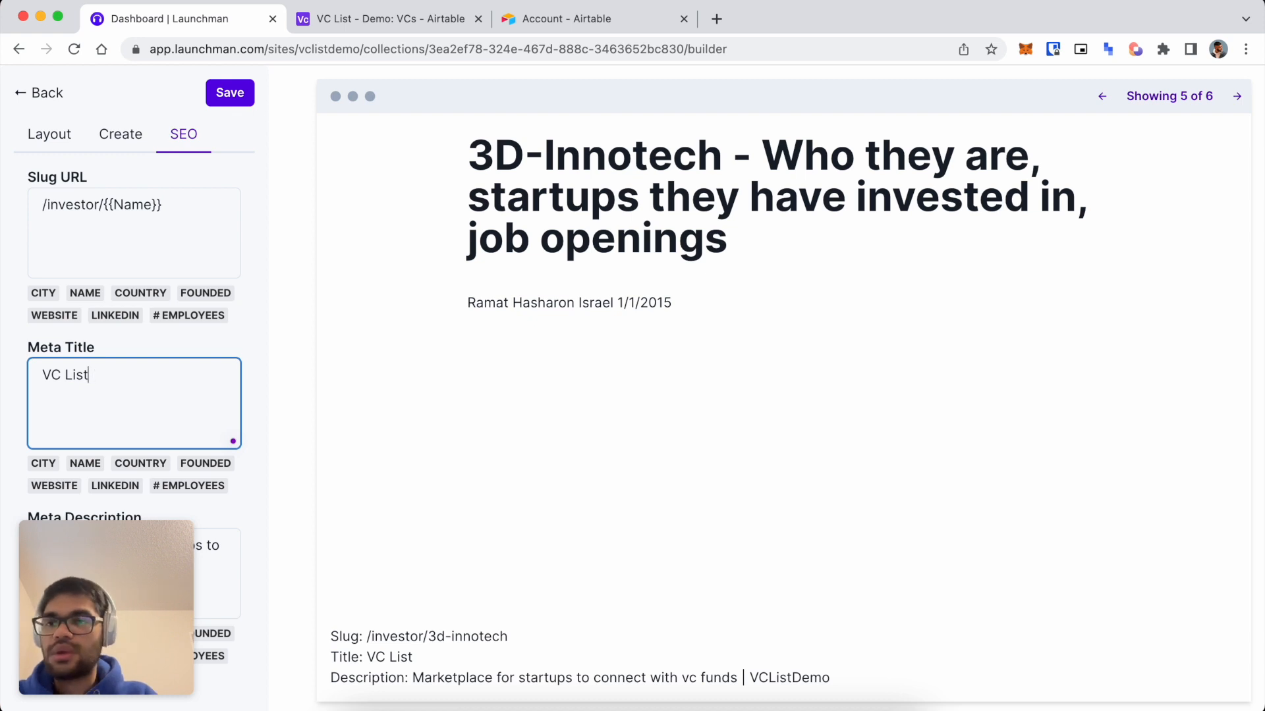
key("Left")
left_click(85, 463)
type("|")
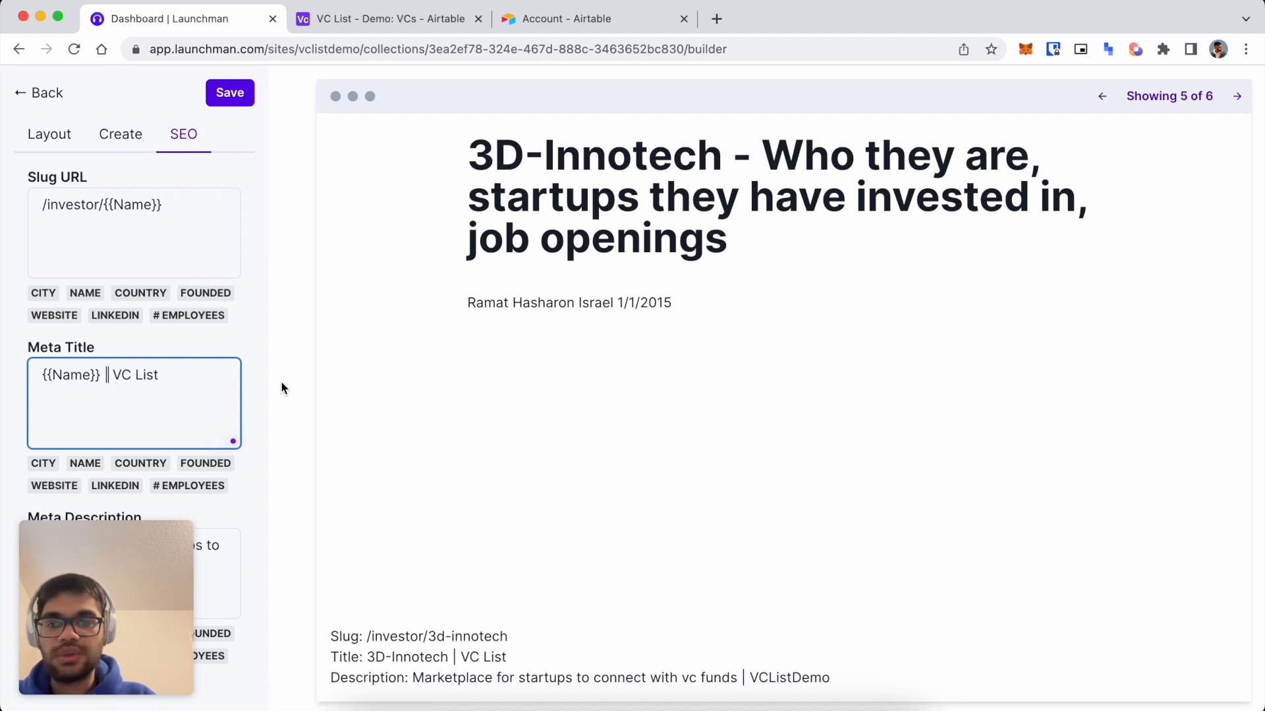
left_click(228, 92)
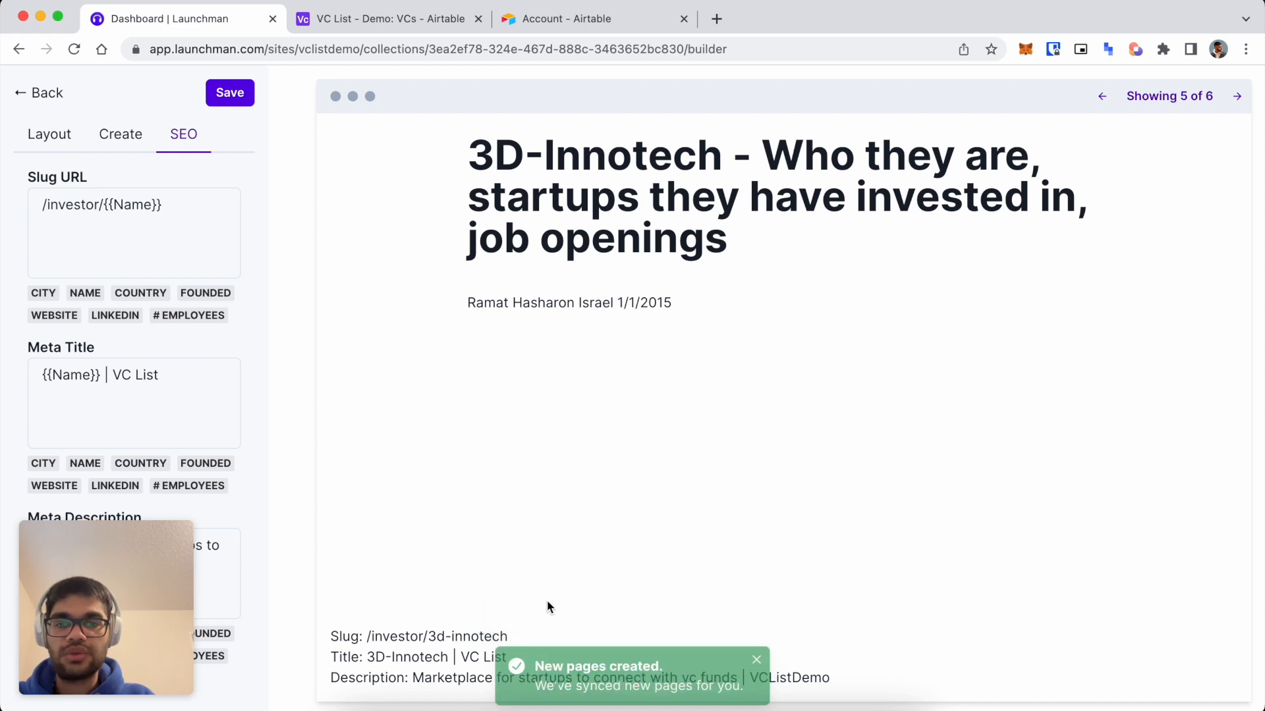
Open the live 1648 Factory investor page from the collection dashboard.
left_click(39, 89)
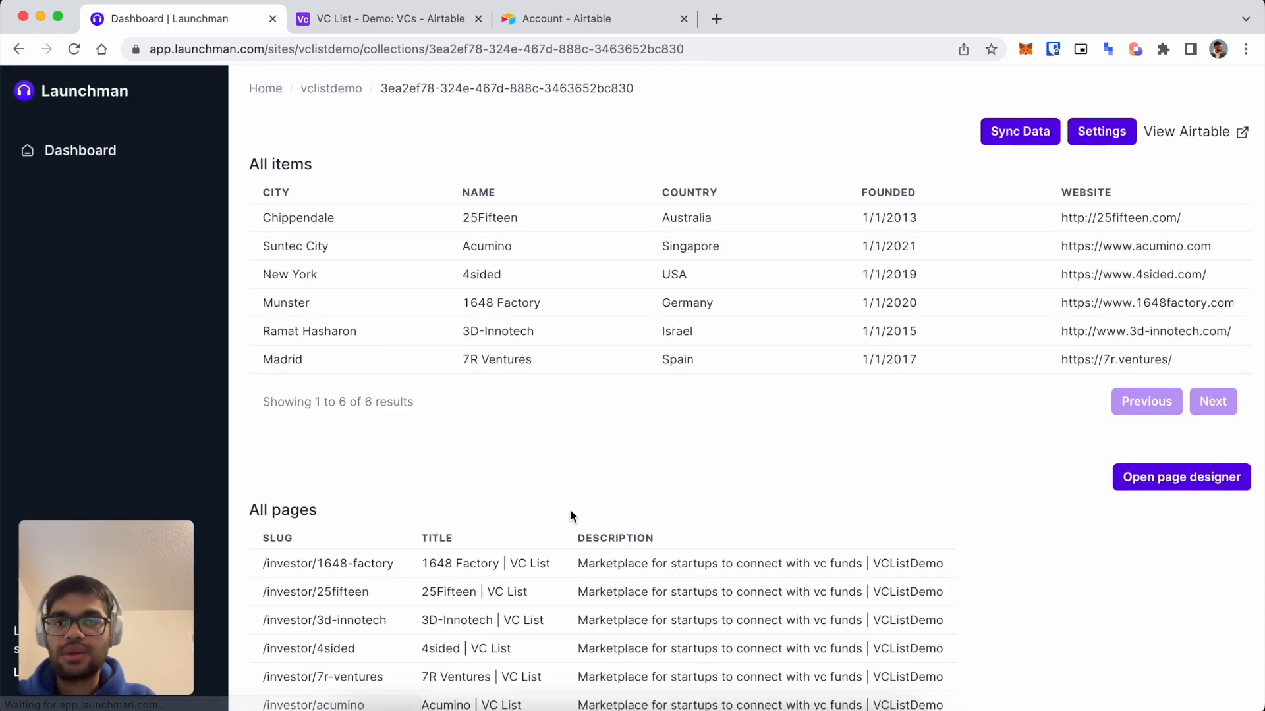
scroll(557, 523, "down", 2)
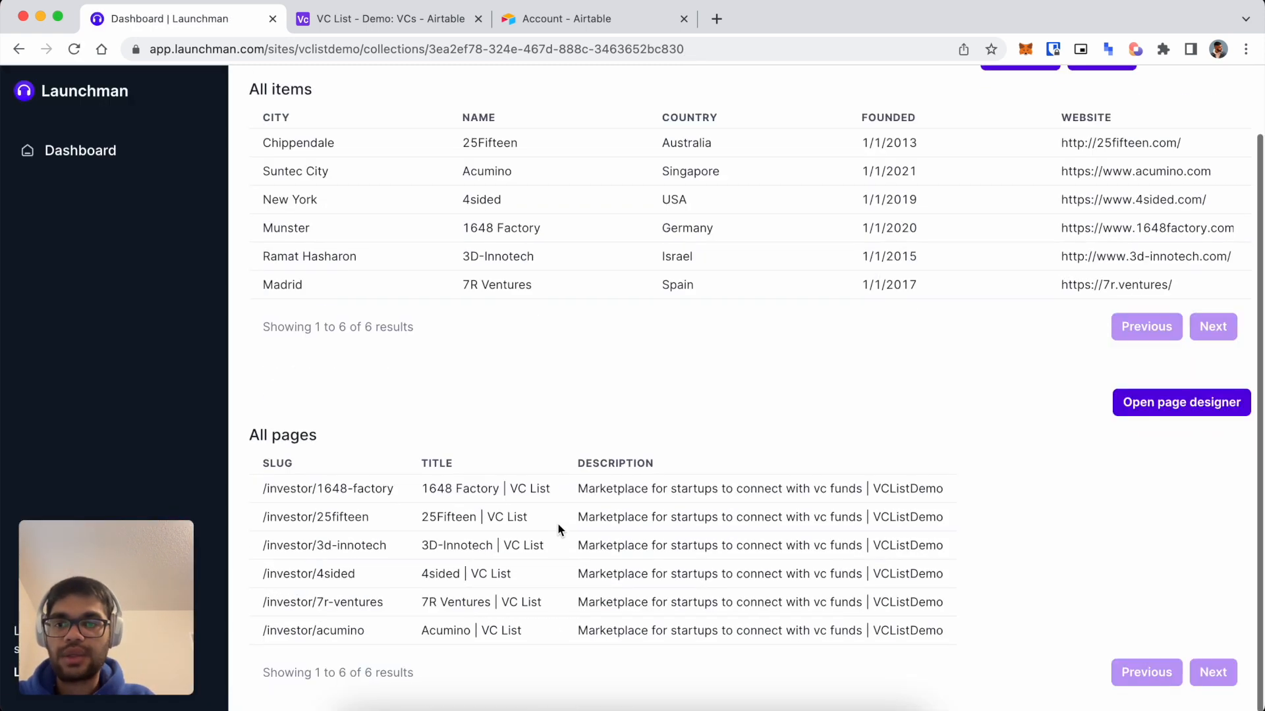
left_click(350, 487)
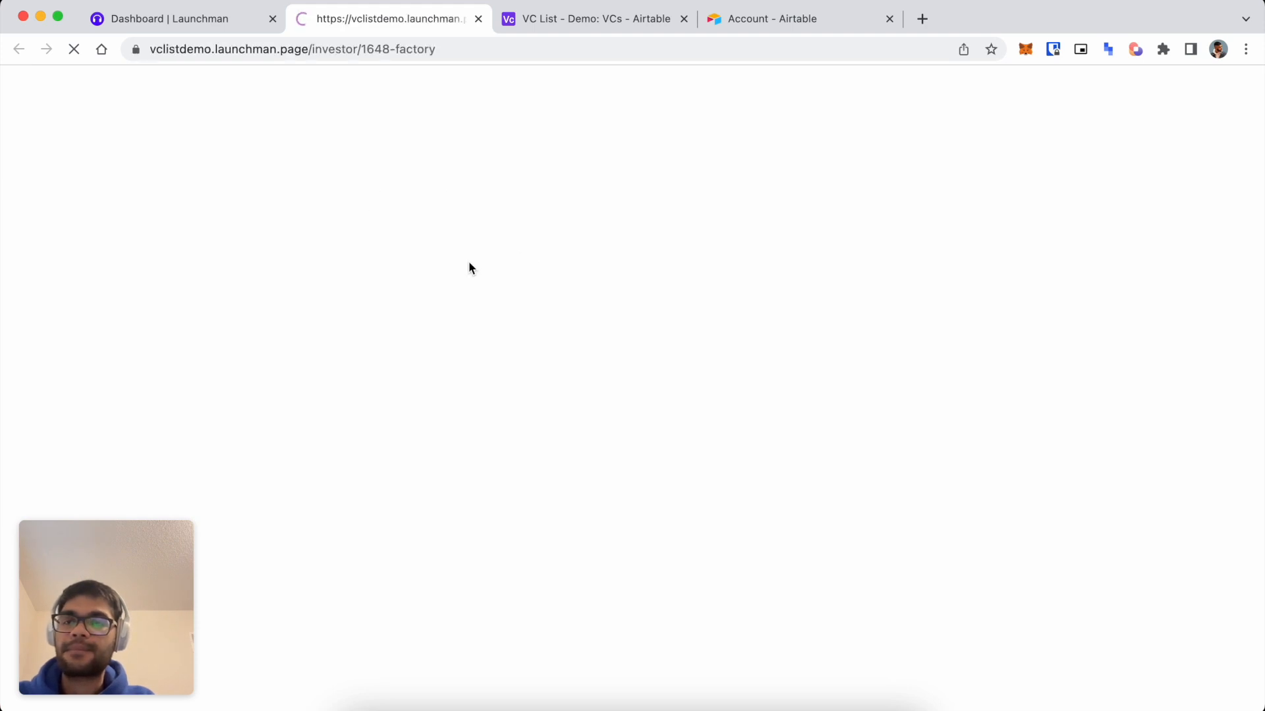
scroll(336, 282, "down", 3)
scroll(336, 287, "up", 3)
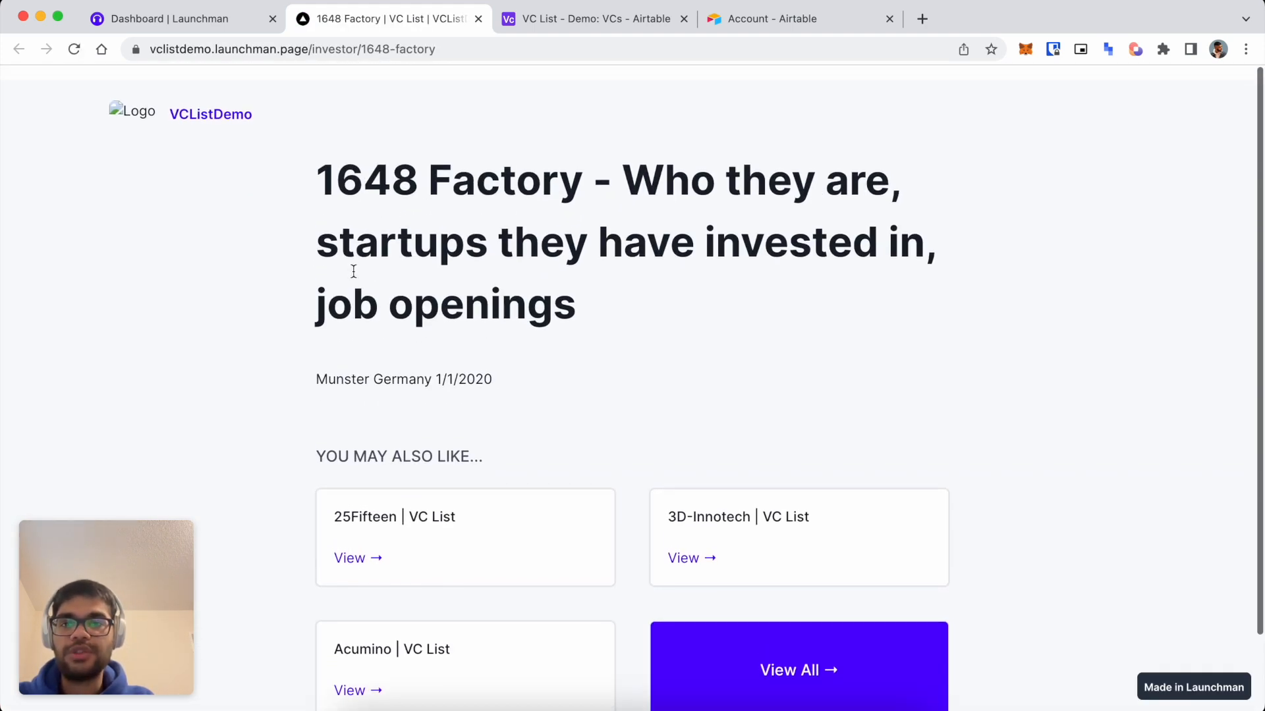
Review the page's title, 1648-factory slug and location line, then close the tab.
left_click_drag(322, 161, 593, 276)
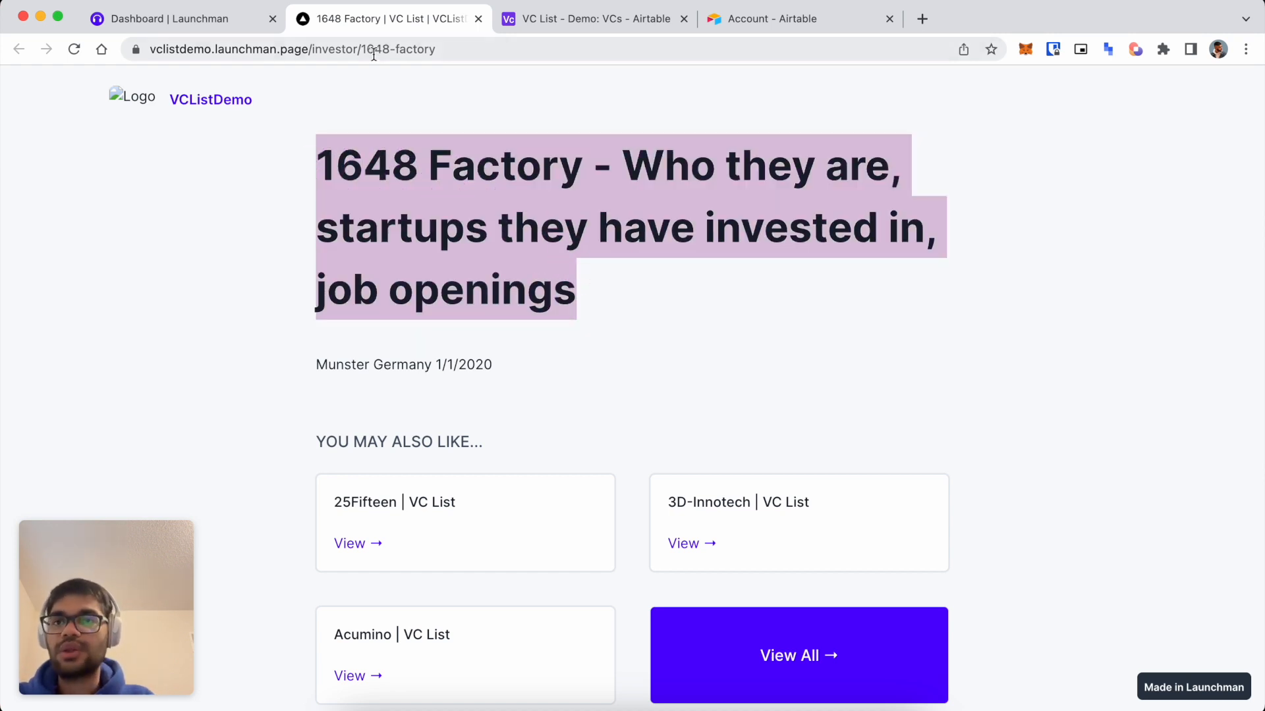
left_click_drag(362, 49, 527, 48)
left_click(444, 167)
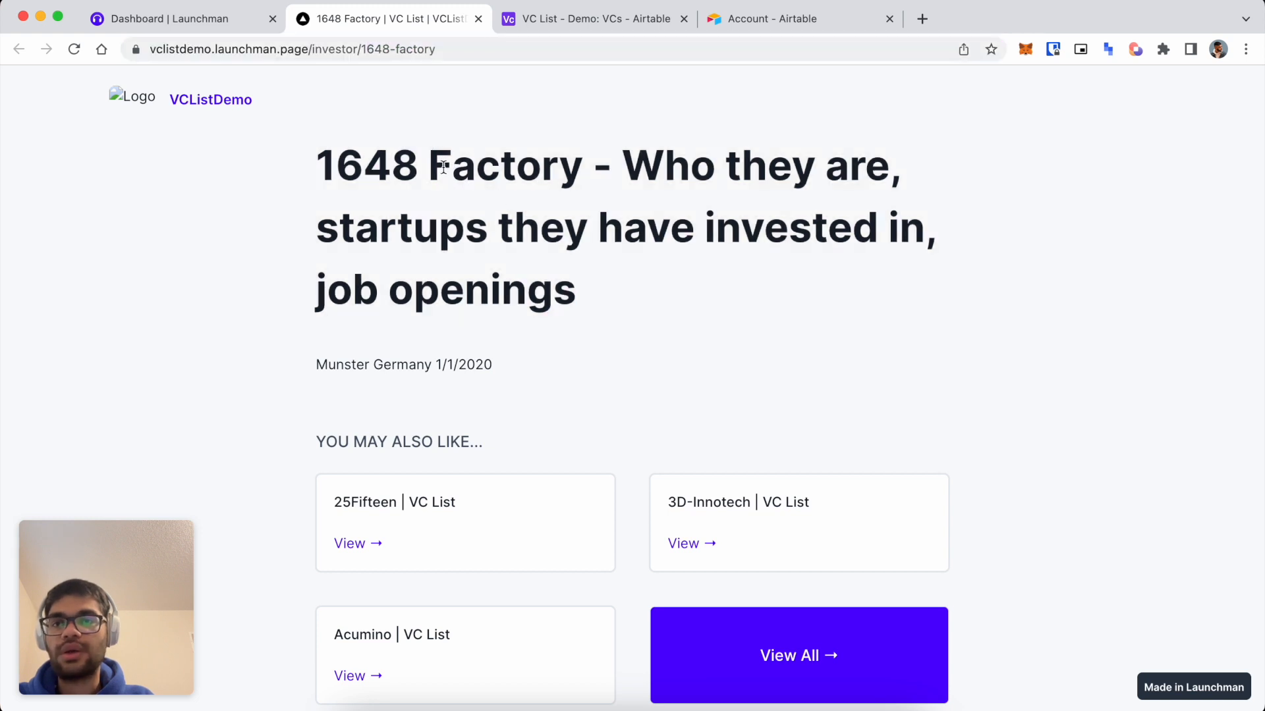
left_click_drag(508, 367, 257, 362)
scroll(517, 378, "down", 3)
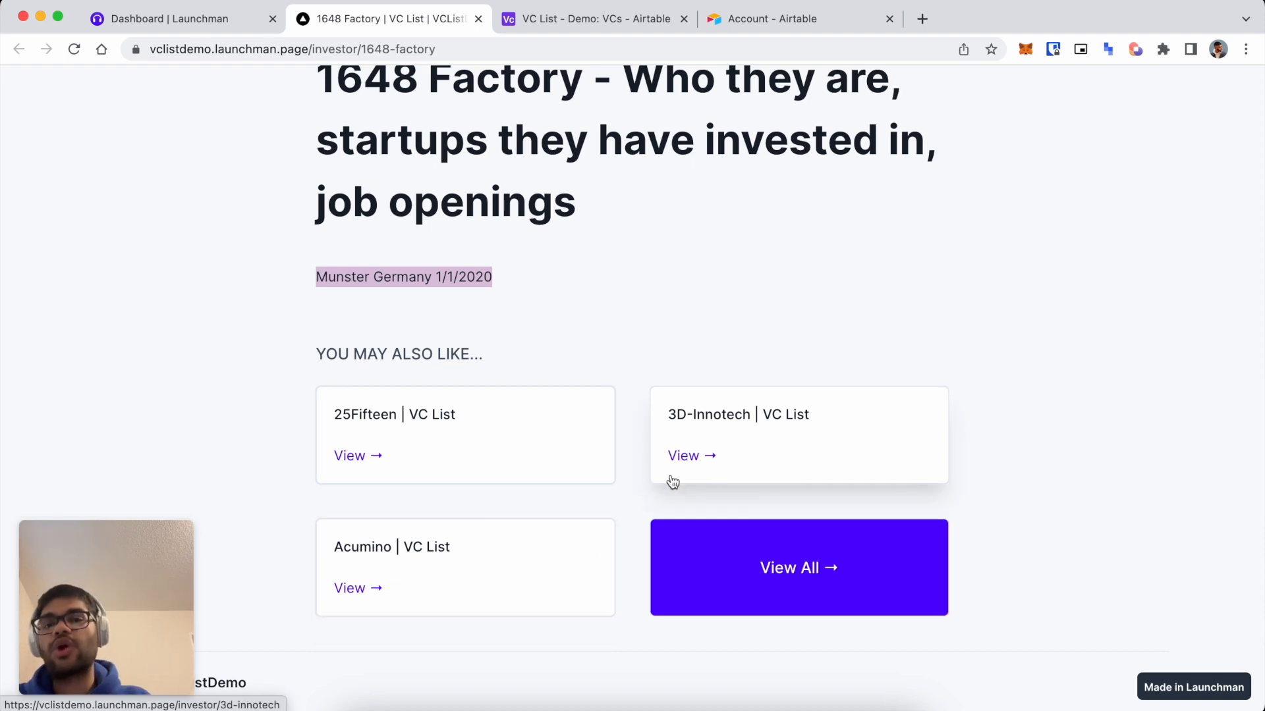
scroll(579, 351, "up", 1)
left_click(579, 349)
scroll(579, 349, "up", 3)
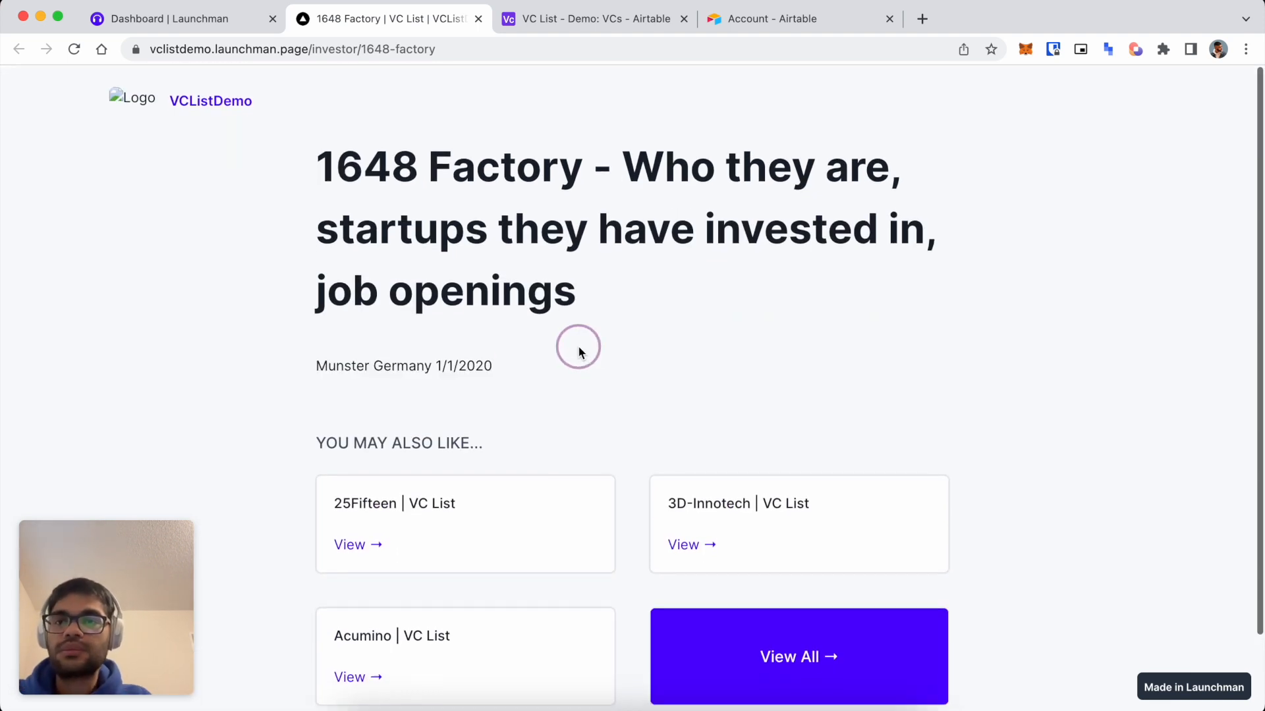
key("super+w")
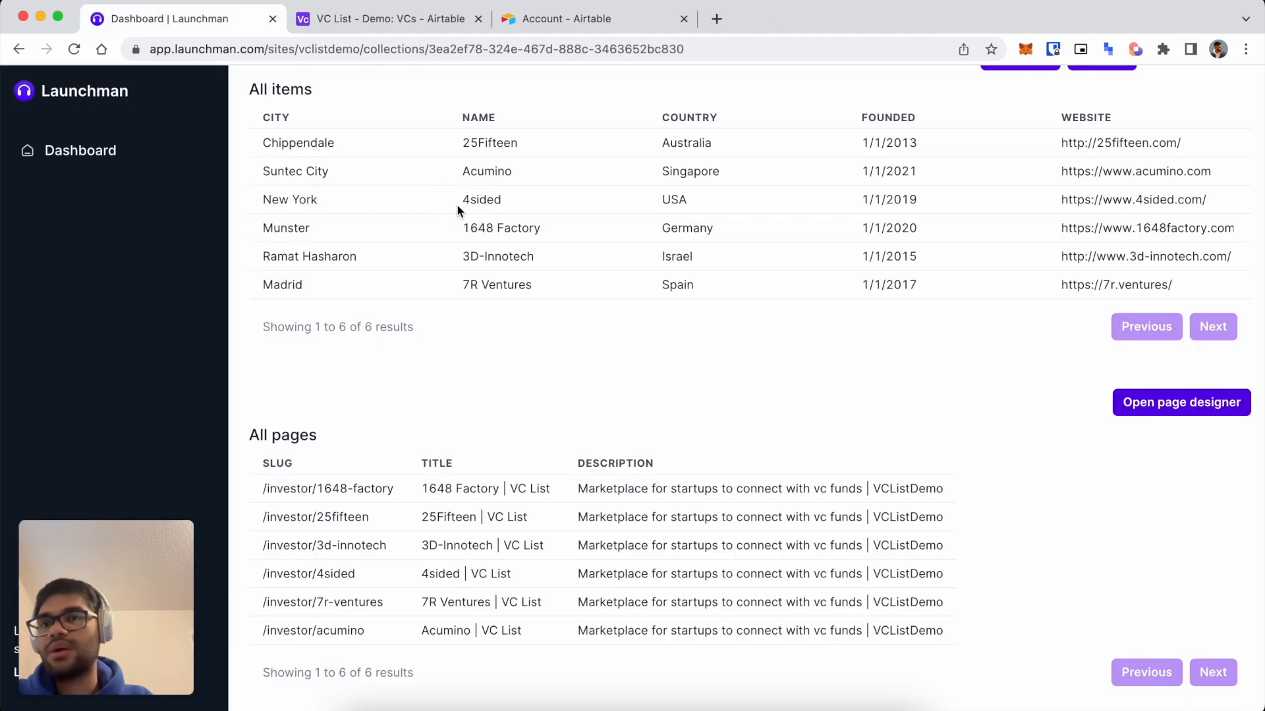
In the page designer's heading block, delete the {{City}}, {{Country}} and {{Founded}} lines.
left_click(1158, 406)
left_click(136, 175)
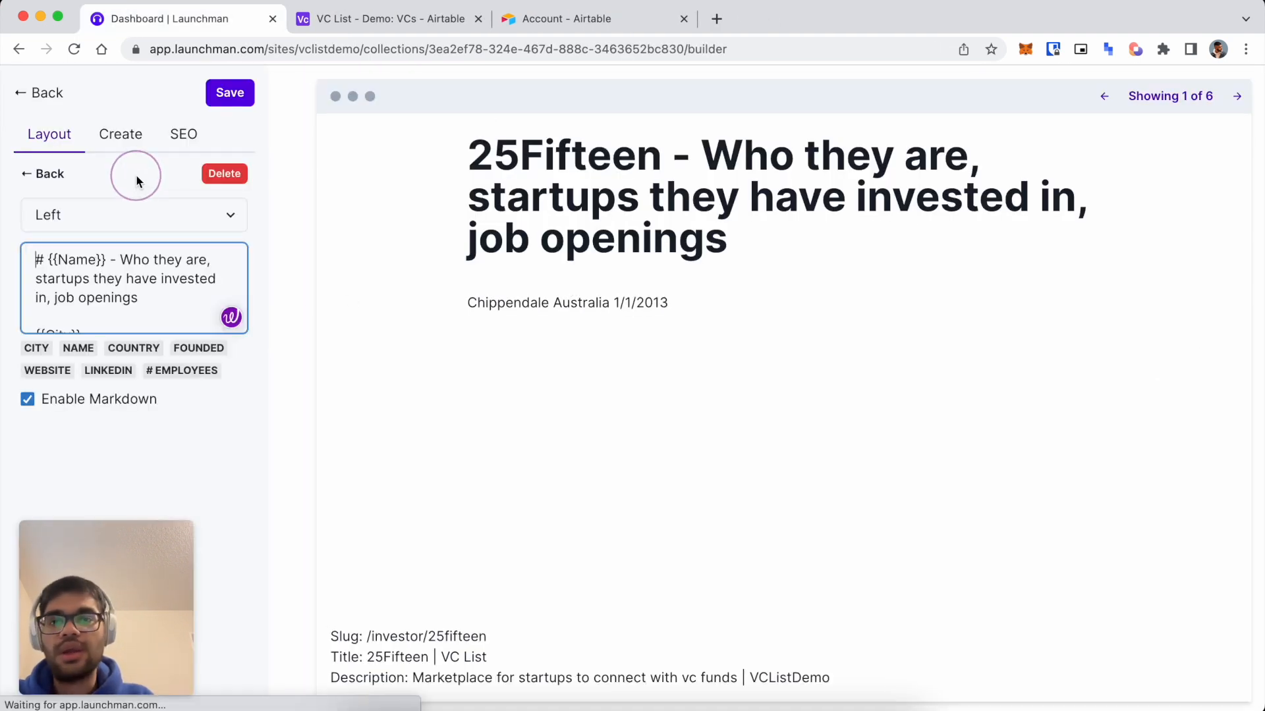
left_click(158, 279)
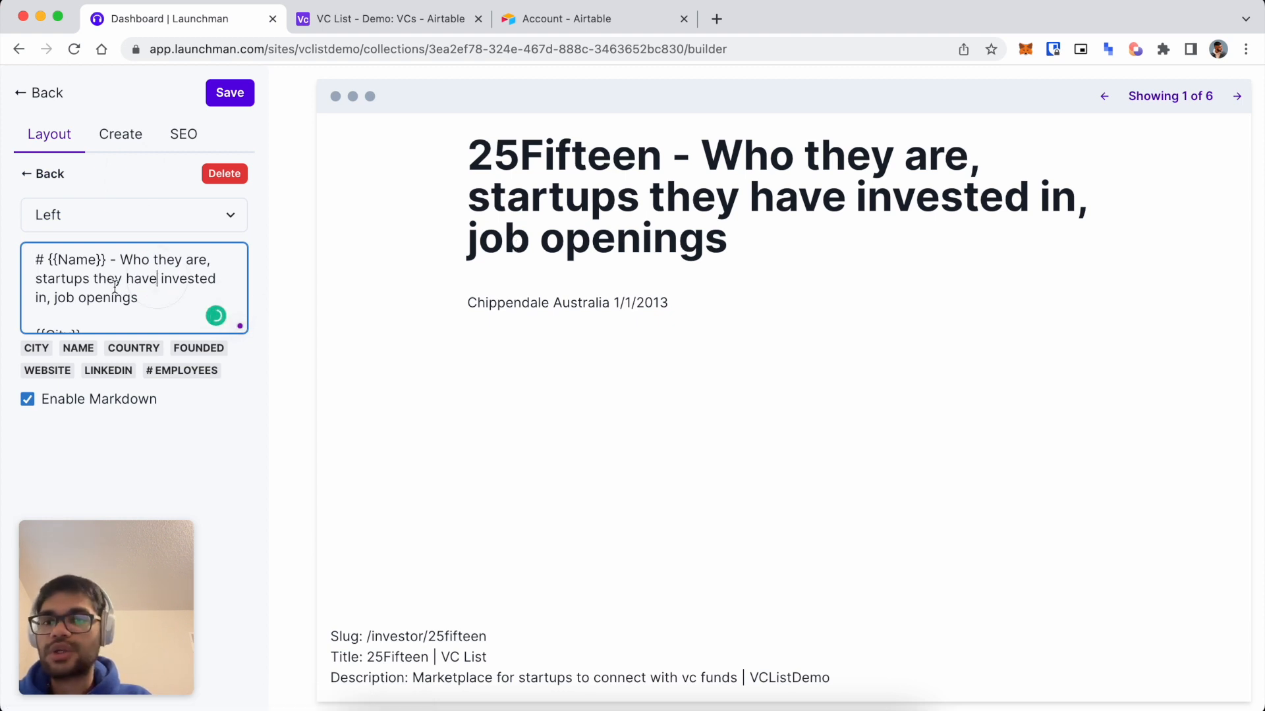
scroll(114, 287, "down", 1)
scroll(122, 311, "down", 2)
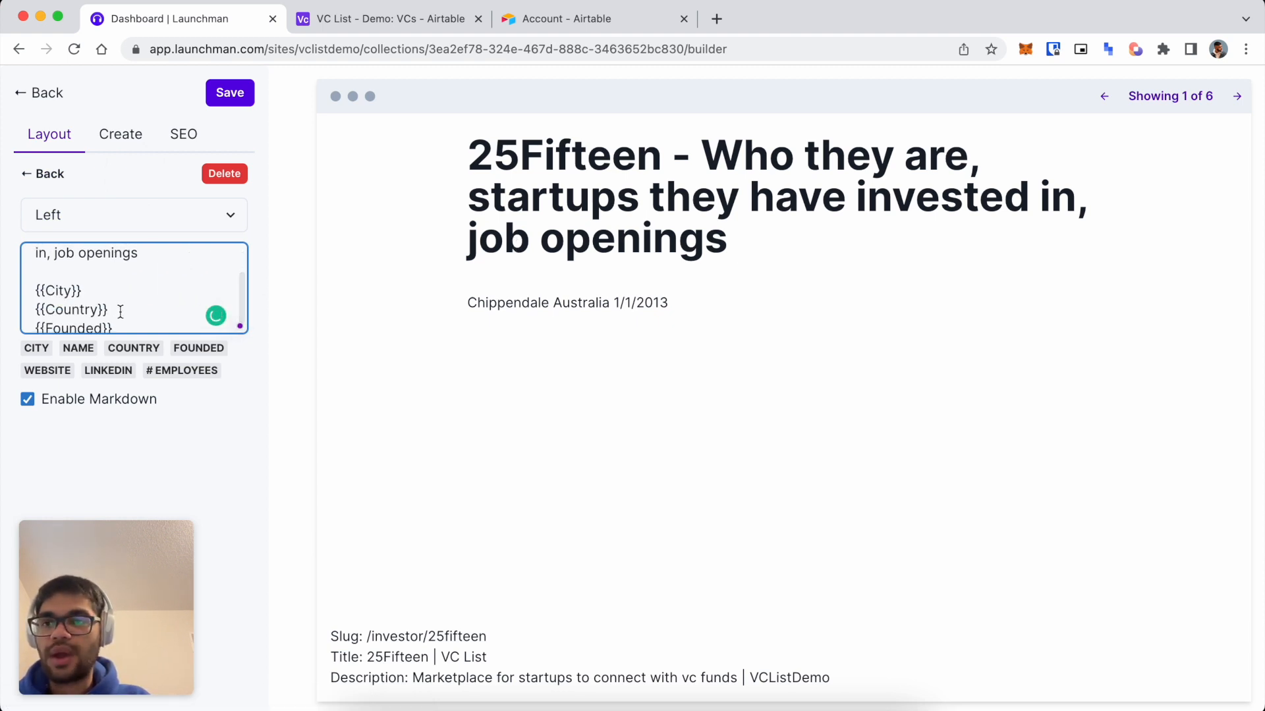
left_click_drag(116, 317, 15, 292)
key("BackSpace")
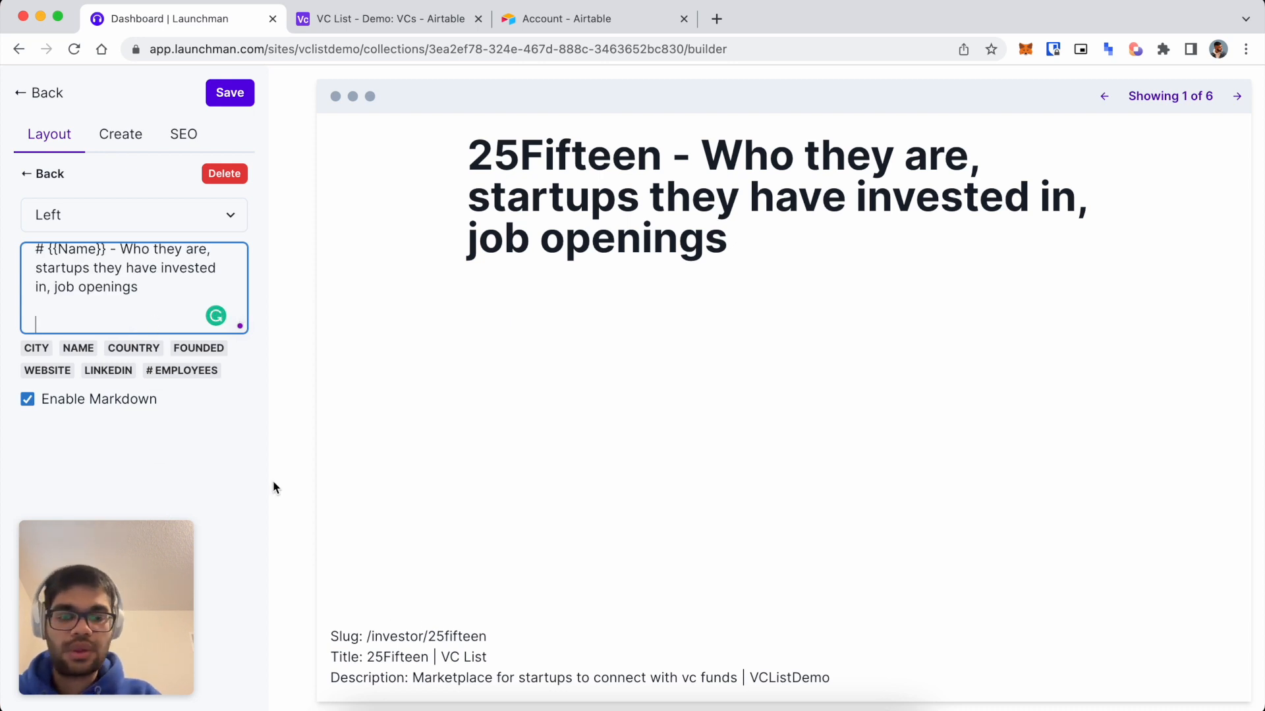
Write '{{Name}} is a VC fund operating in {{City}}, {{Country}}' using the field chips.
type("{{}}")
type("Name}} is a")
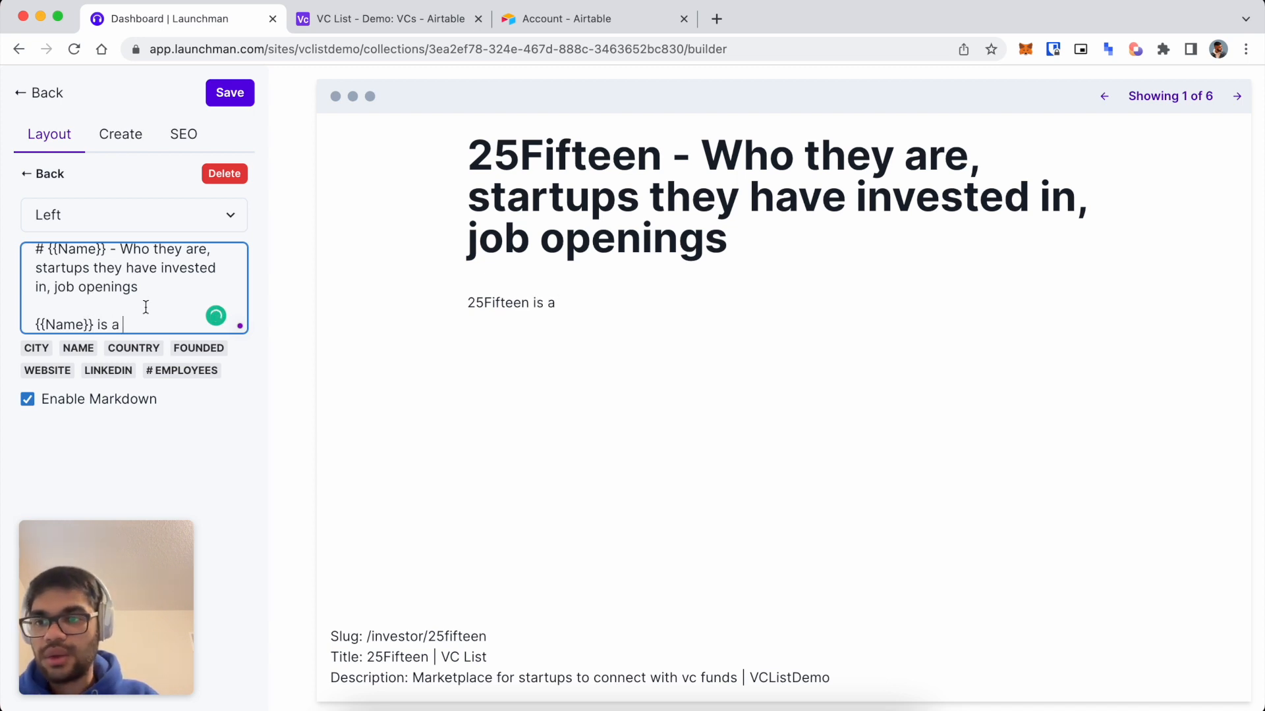
scroll(145, 307, "down", 1)
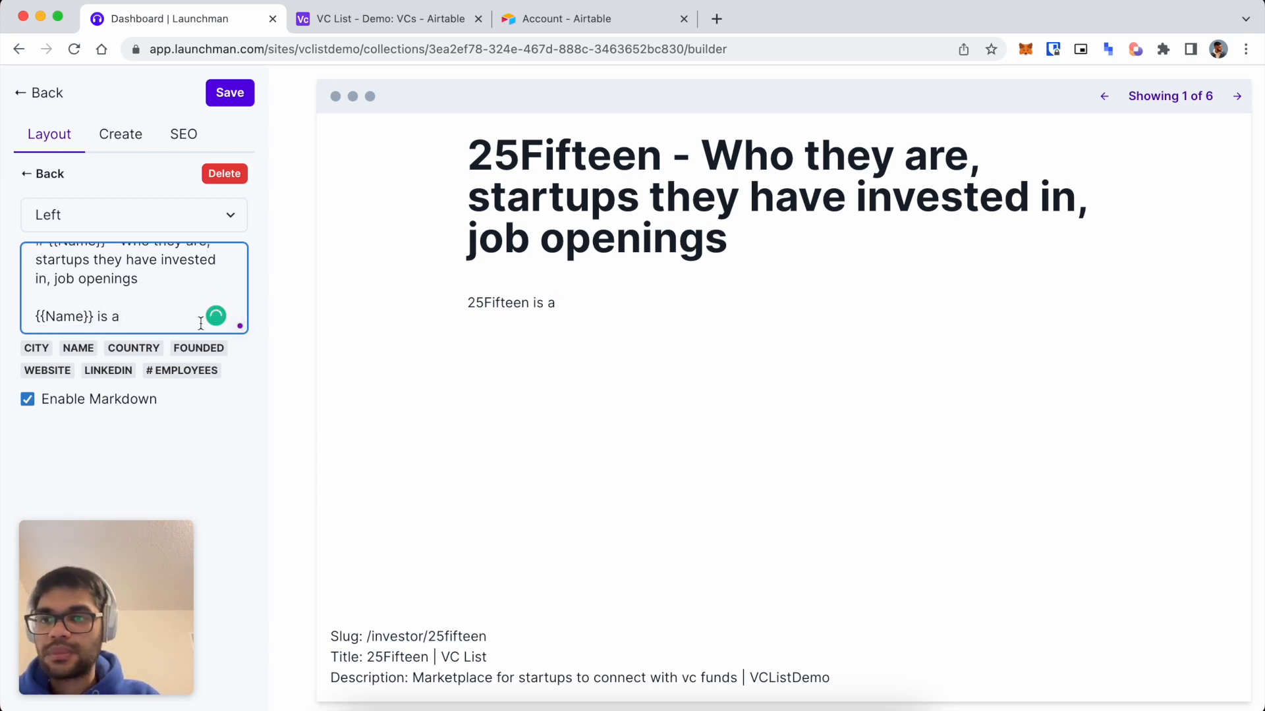
type("is a VC fund operating in")
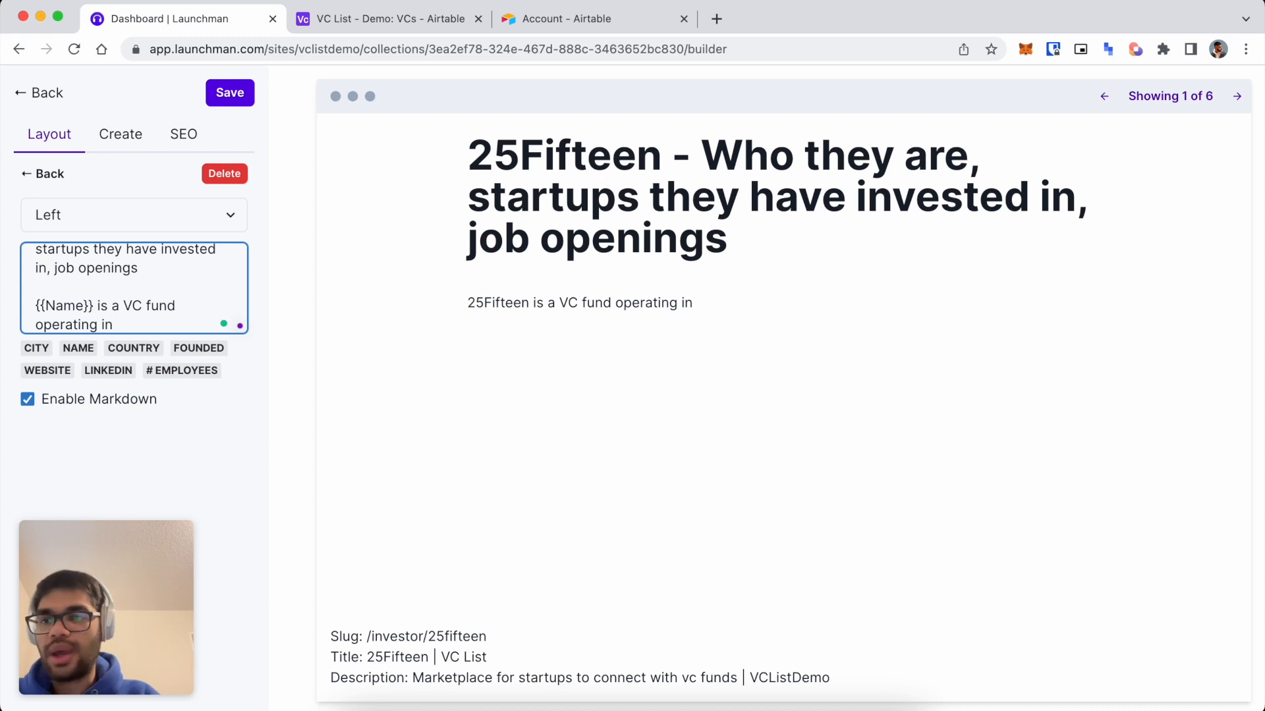
left_click(36, 348)
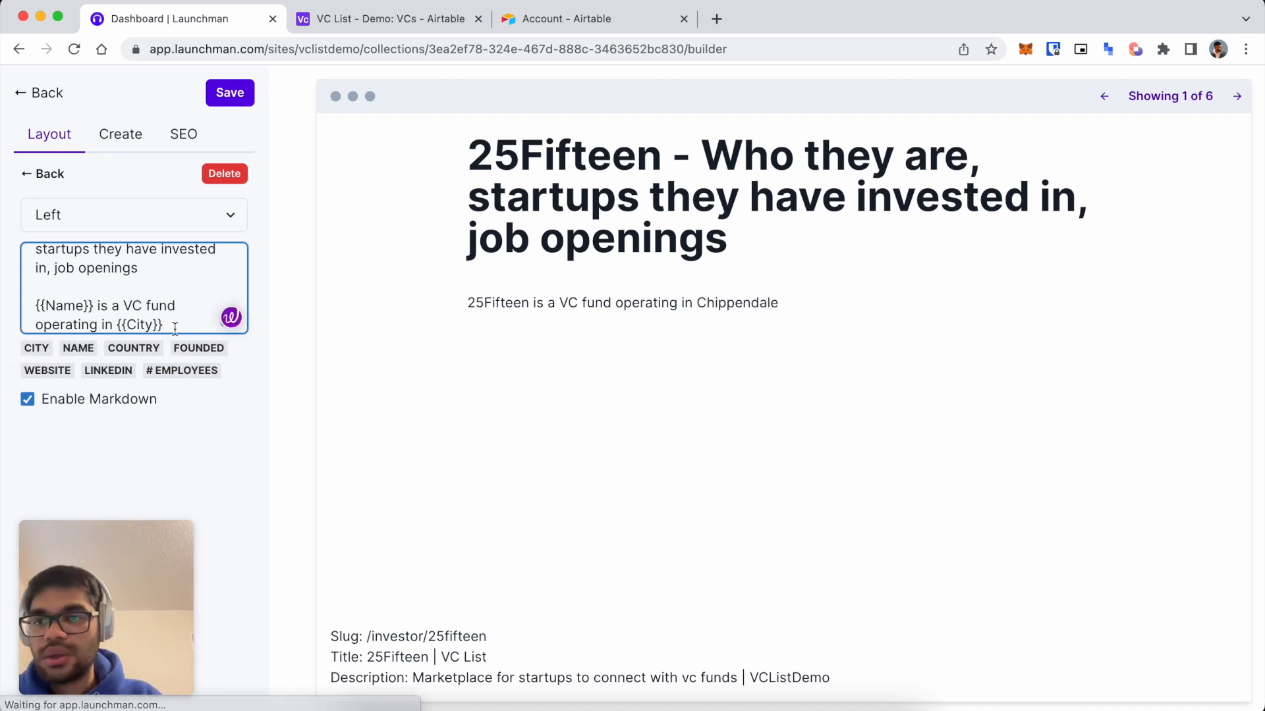
type(",")
left_click(133, 348)
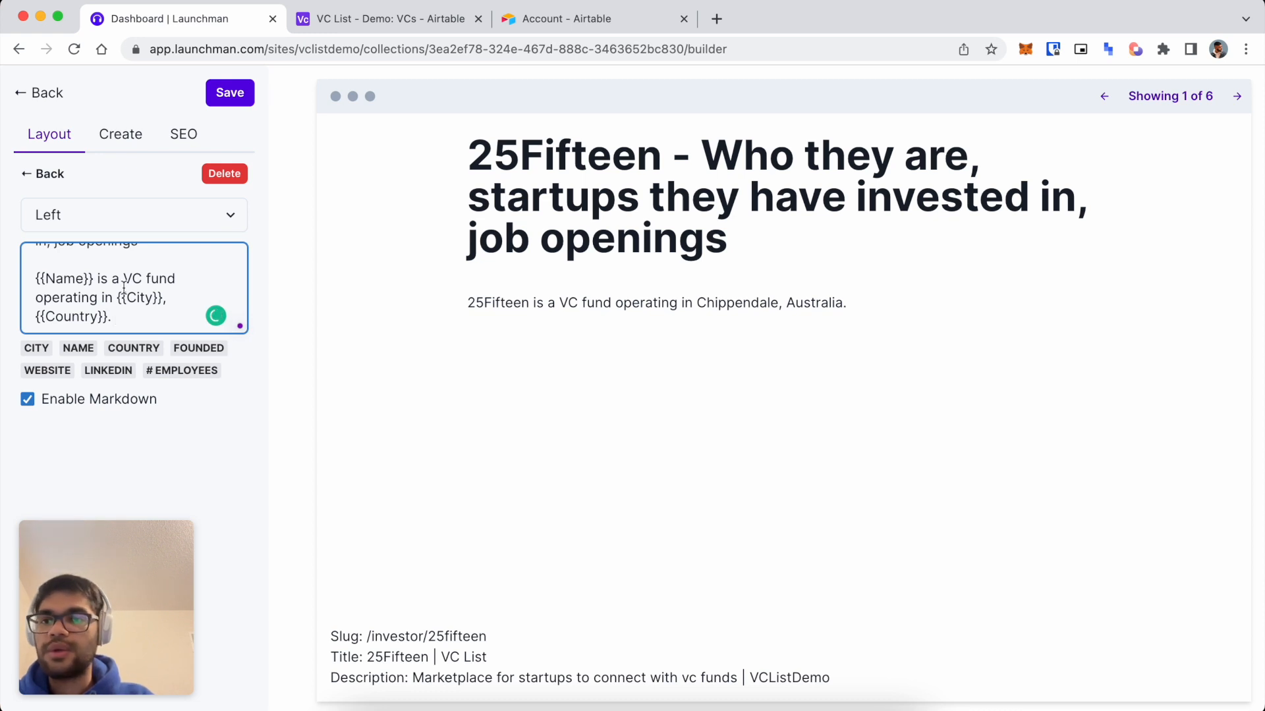
Continue with 'They have {{# Employees}} employees for them.' using the employee count chip.
scroll(123, 286, "down", 1)
type(". THe")
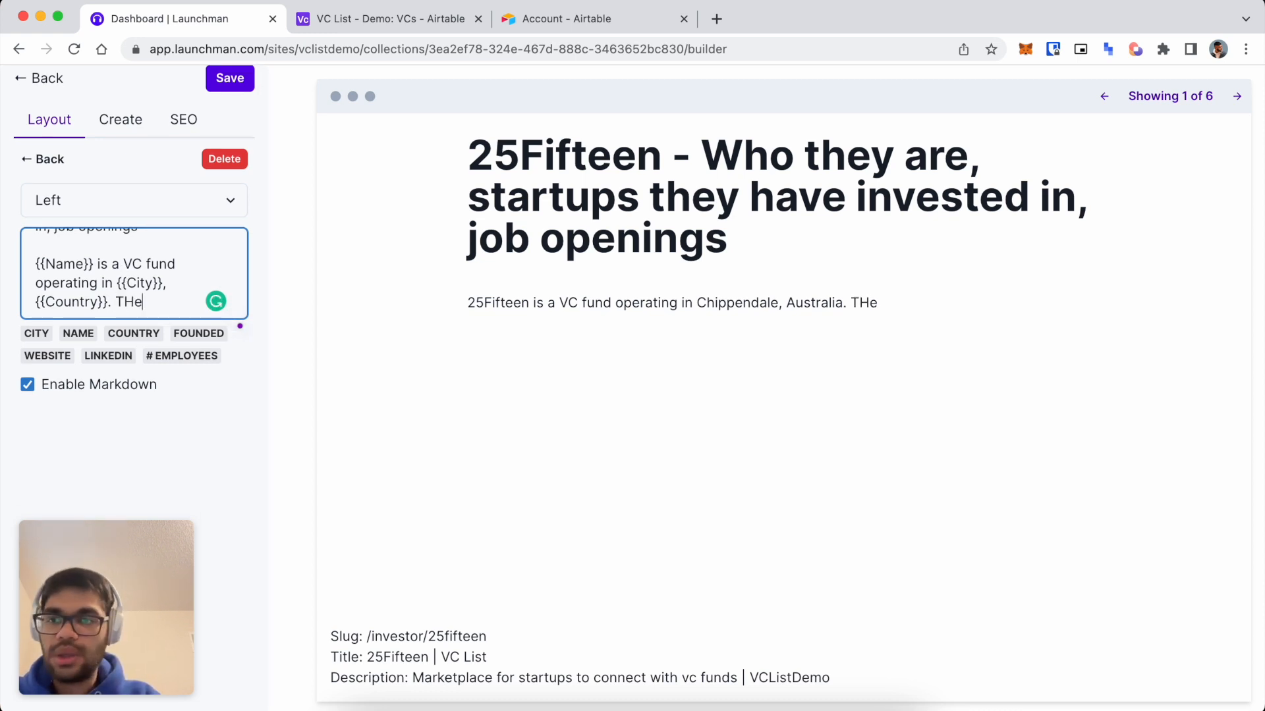
type("y have")
key("BackSpace")
key("BackSpace")
key("BackSpace")
key("BackSpace")
key("BackSpace")
key("BackSpace")
key("BackSpace")
key("BackSpace")
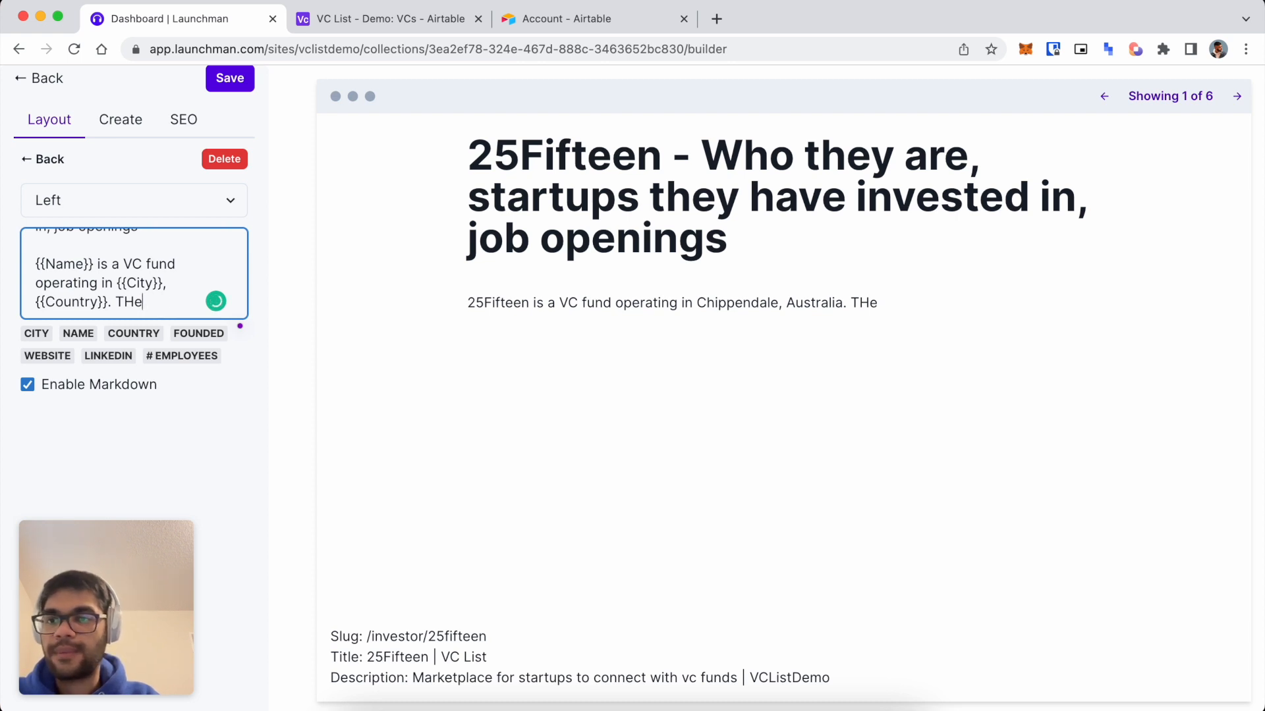
type("hey have")
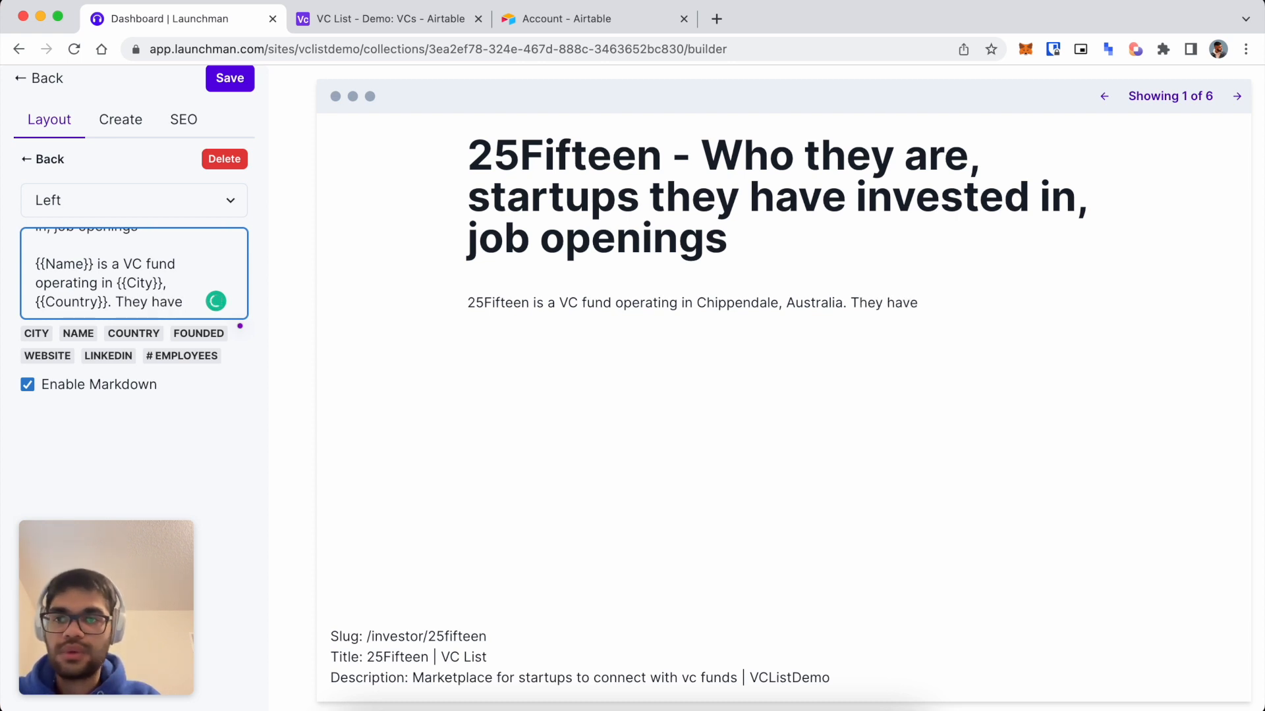
left_click(179, 356)
type("employees for th")
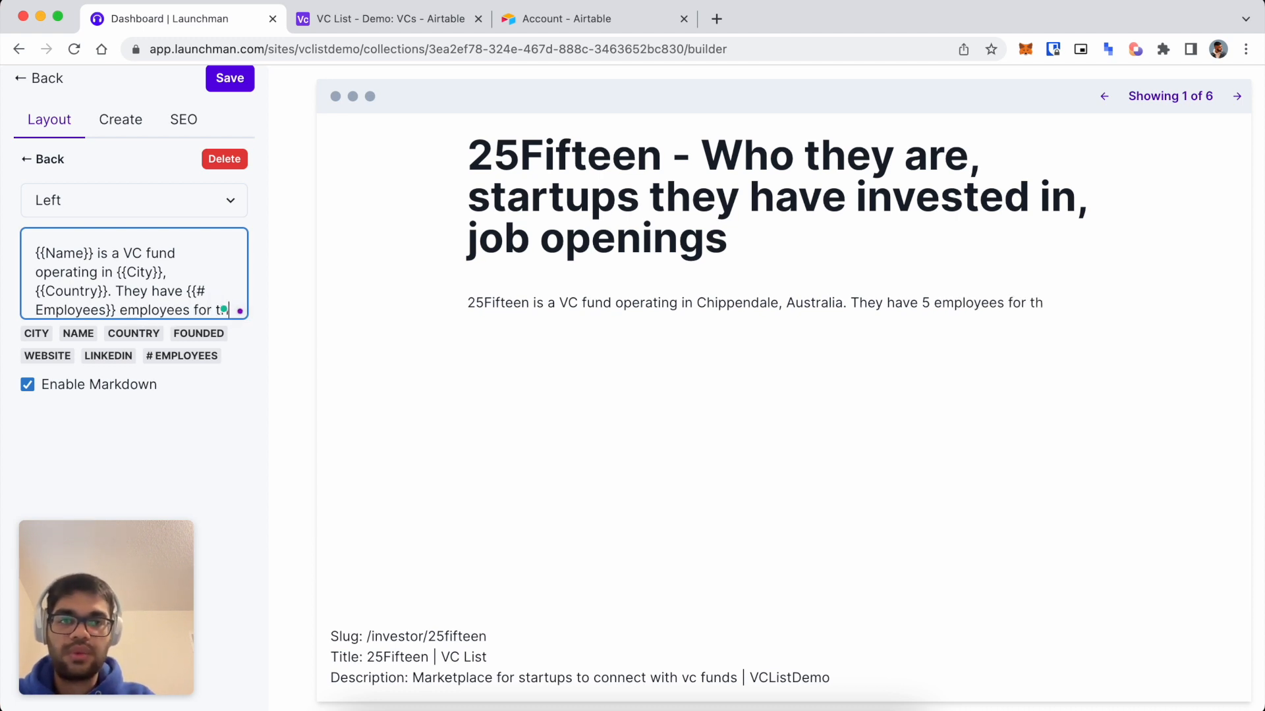
type("em.")
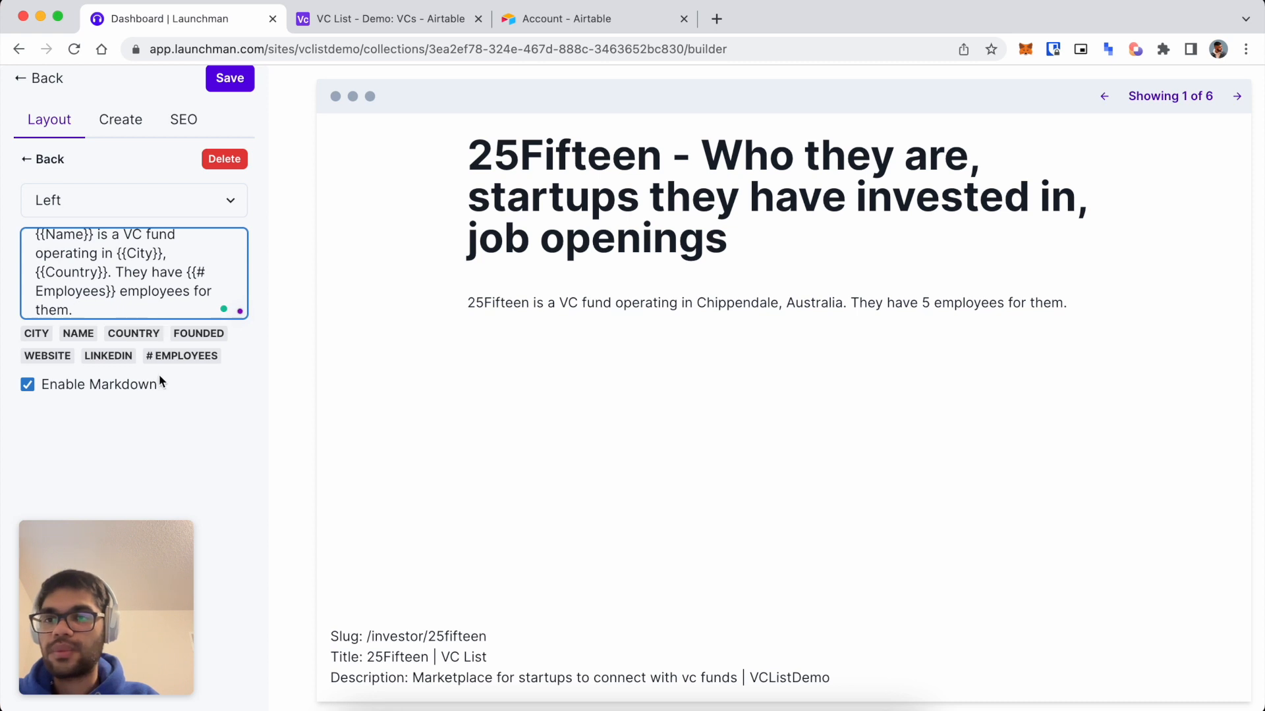
key("ctrl+t")
Go to vclist.info and open the 25Madison investor page.
type("vclis")
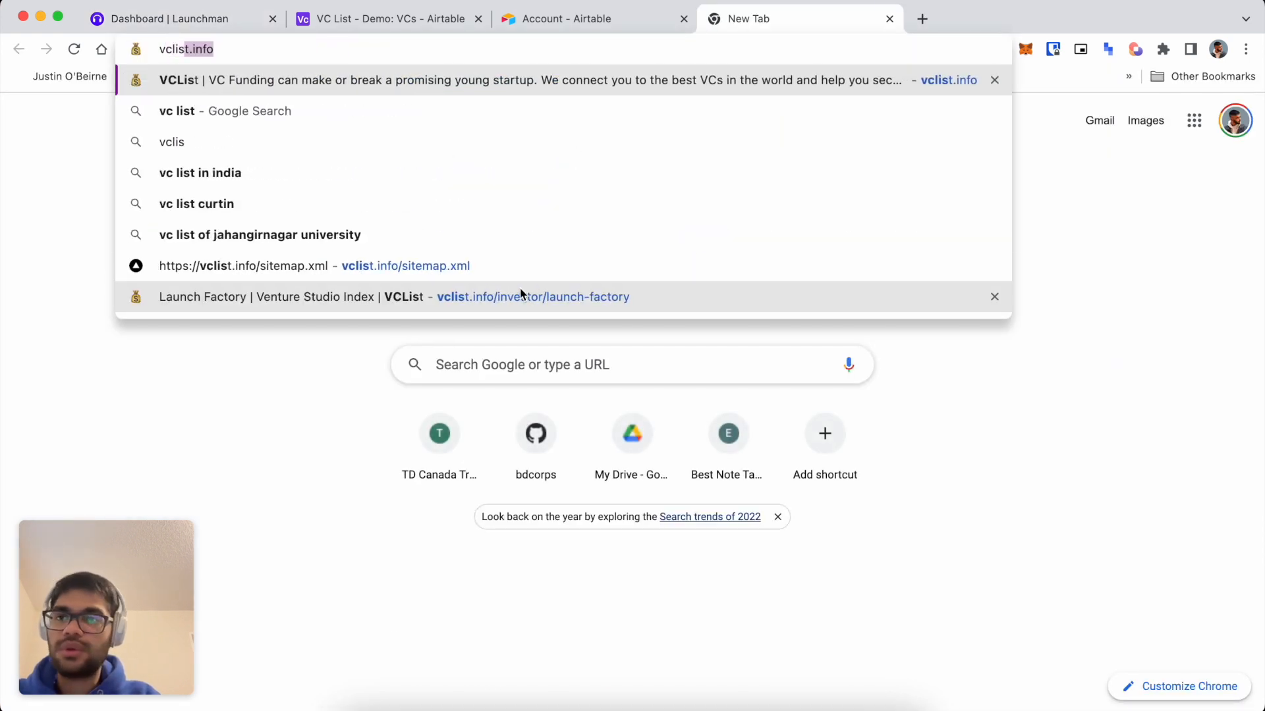
key("Return")
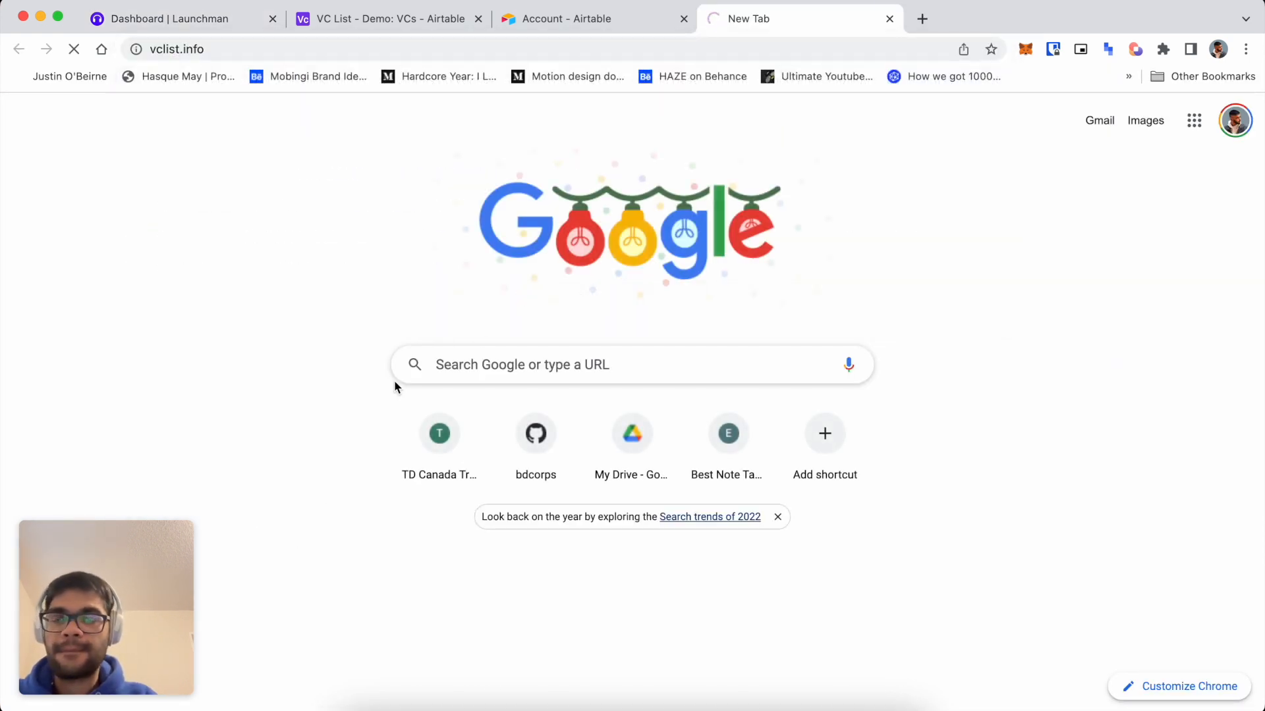
scroll(414, 415, "down", 10)
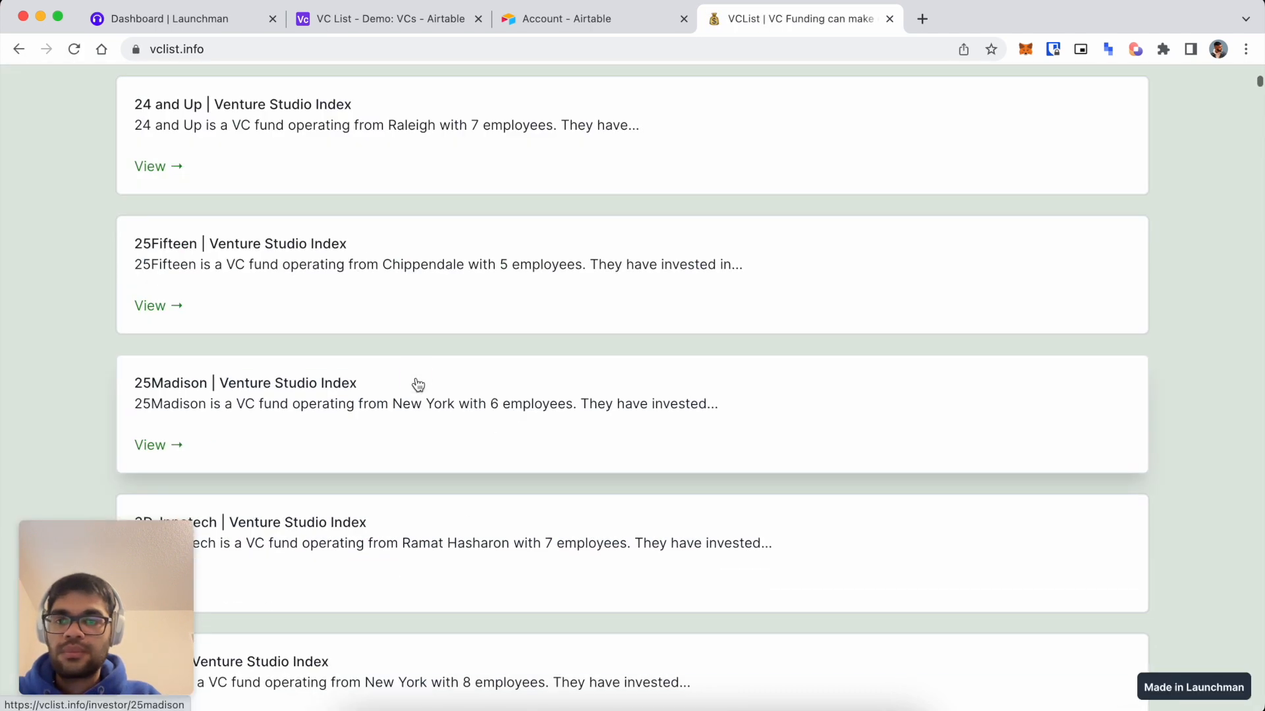
left_click(547, 346)
scroll(547, 425, "down", 10)
scroll(546, 425, "up", 8)
scroll(547, 425, "down", 5)
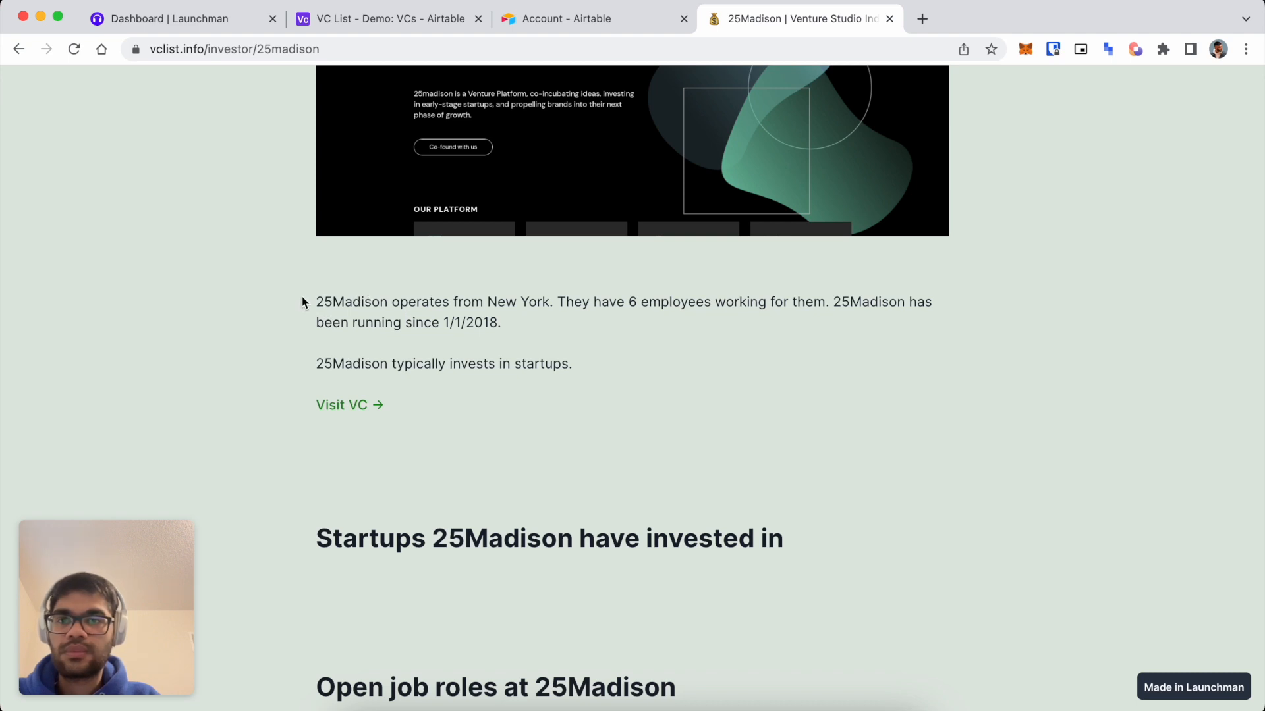
Review 25Madison's description paragraph, close the tab, and start a {{Name}} field in the template.
left_click_drag(310, 302, 522, 339)
left_click(539, 345)
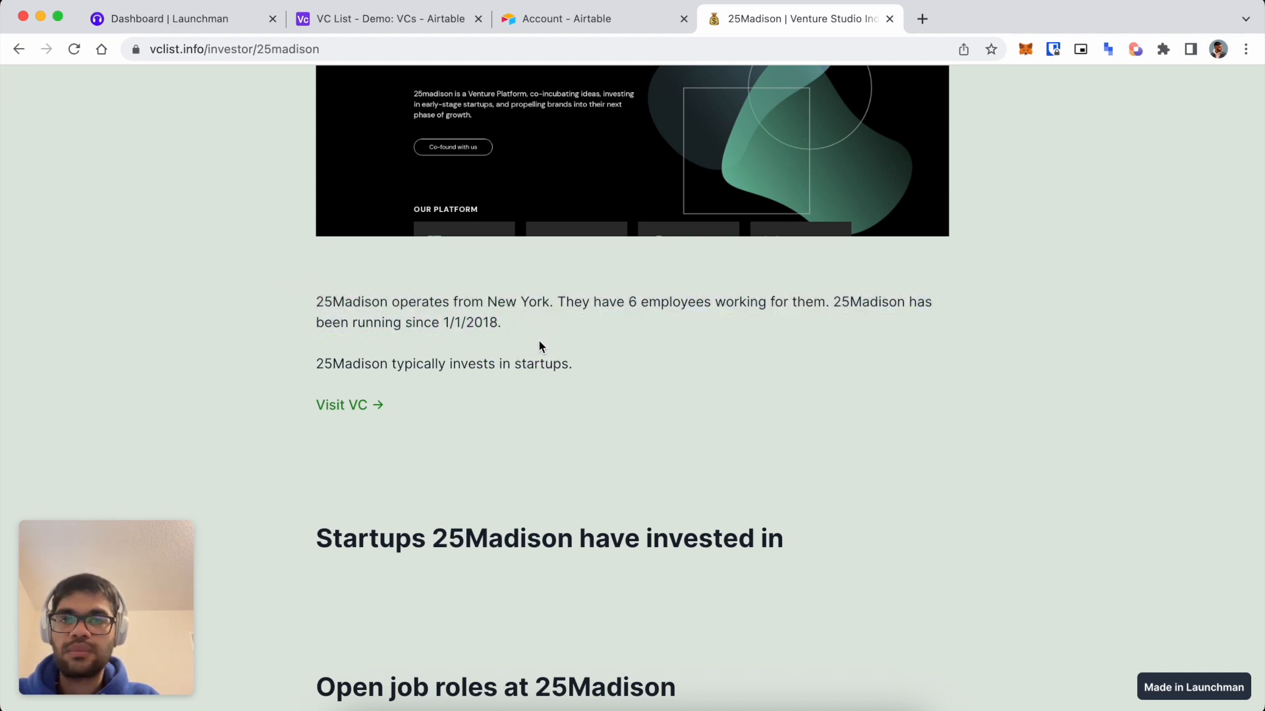
key("super+w")
type("{{}}Name")
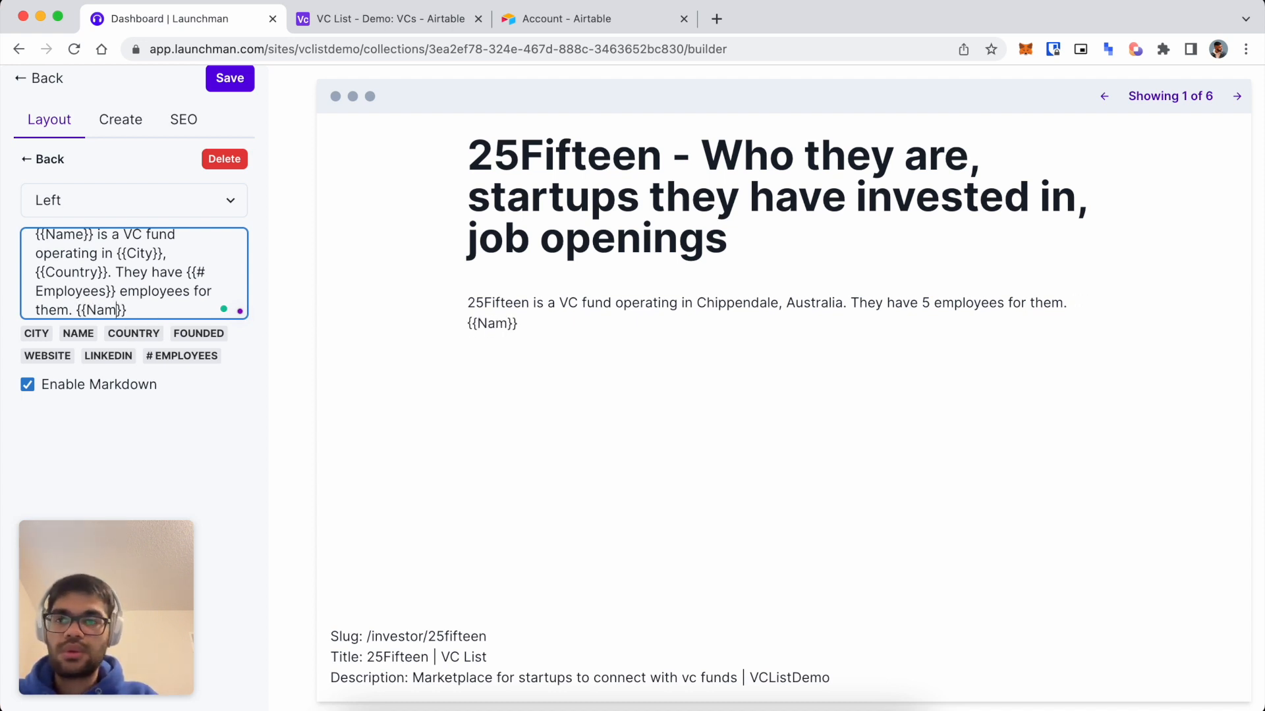
Add '{{Name}} has been operating since {{Founded}}.' followed by two blank lines.
key("BackSpace")
key("Right")
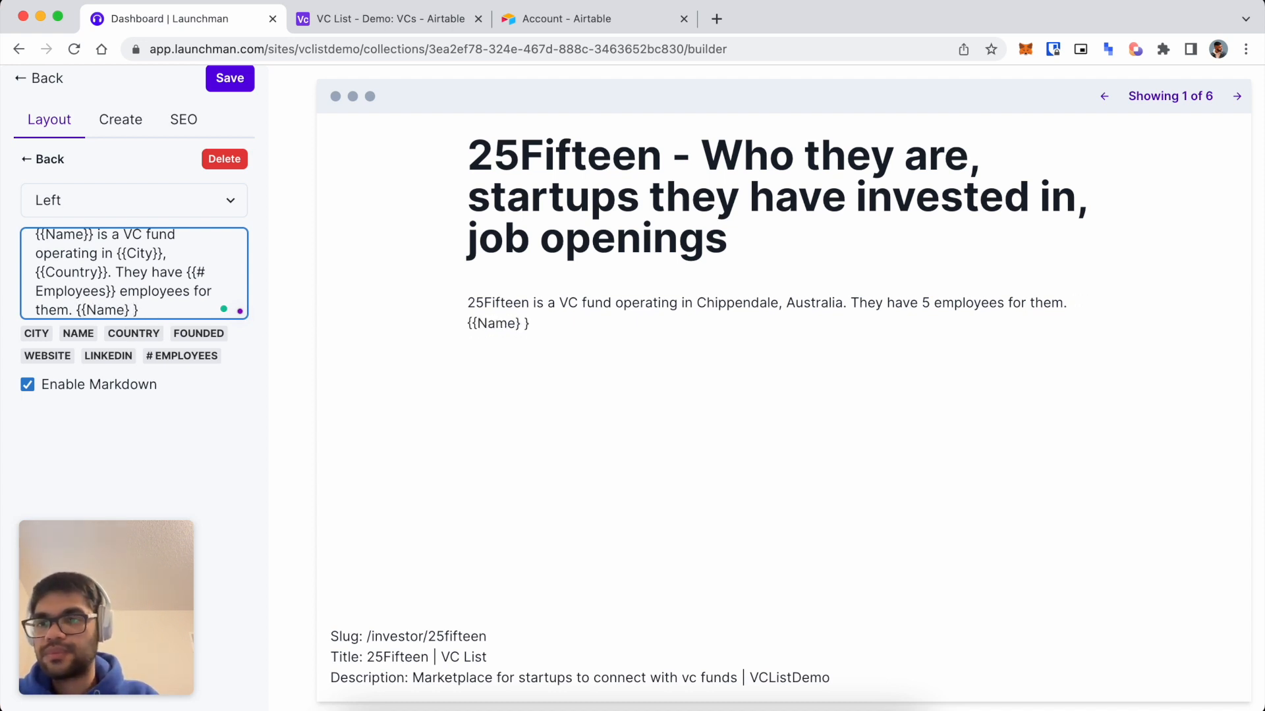
key("BackSpace")
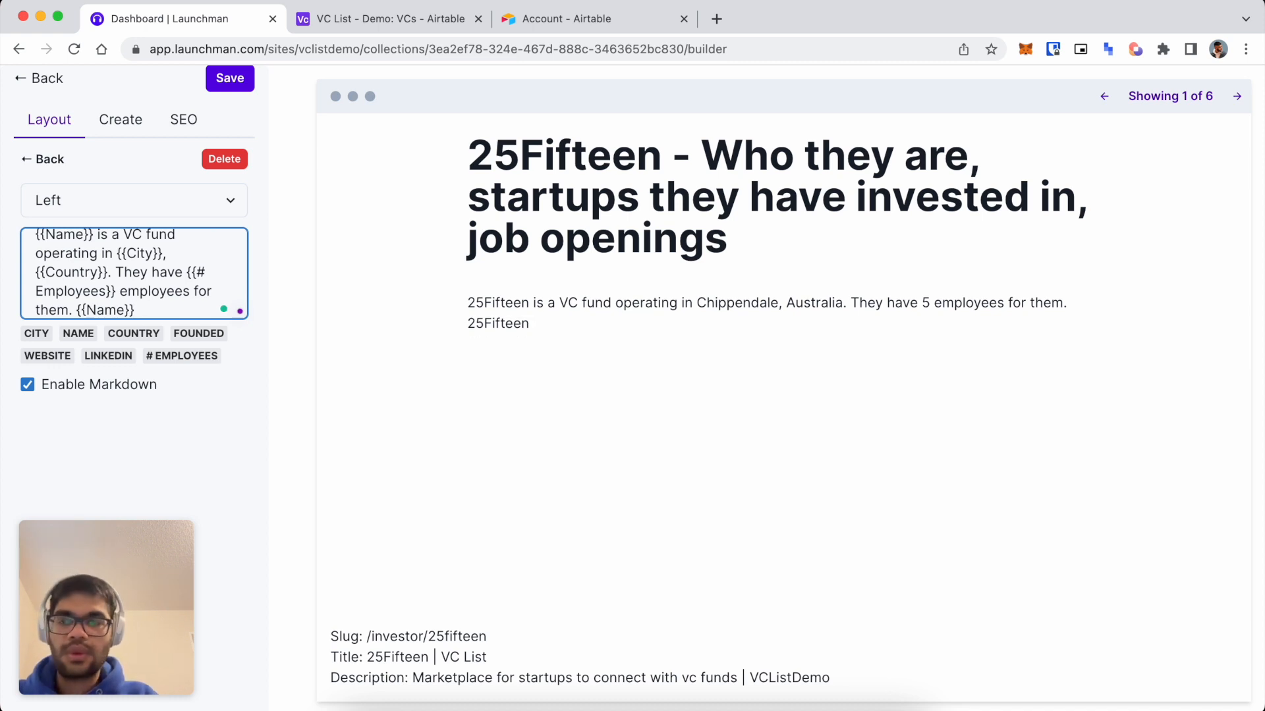
type("has been ")
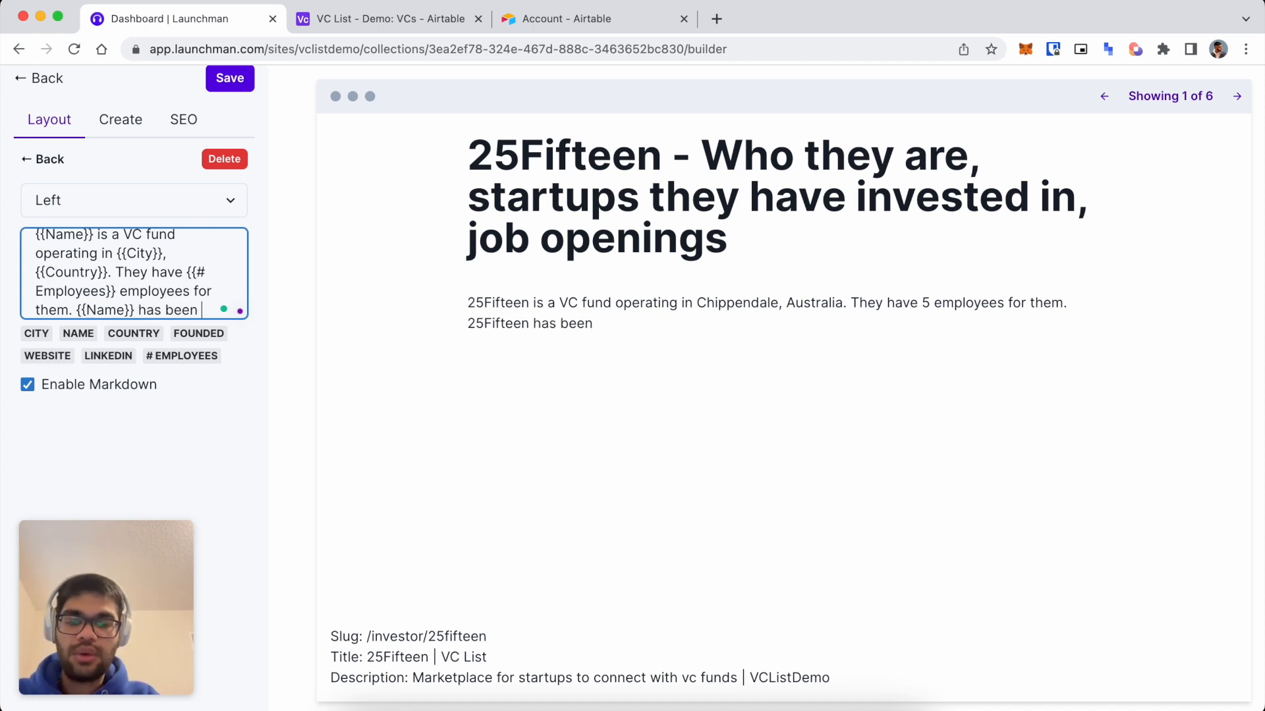
type("operating since ")
type("{{}}")
type("Founded")
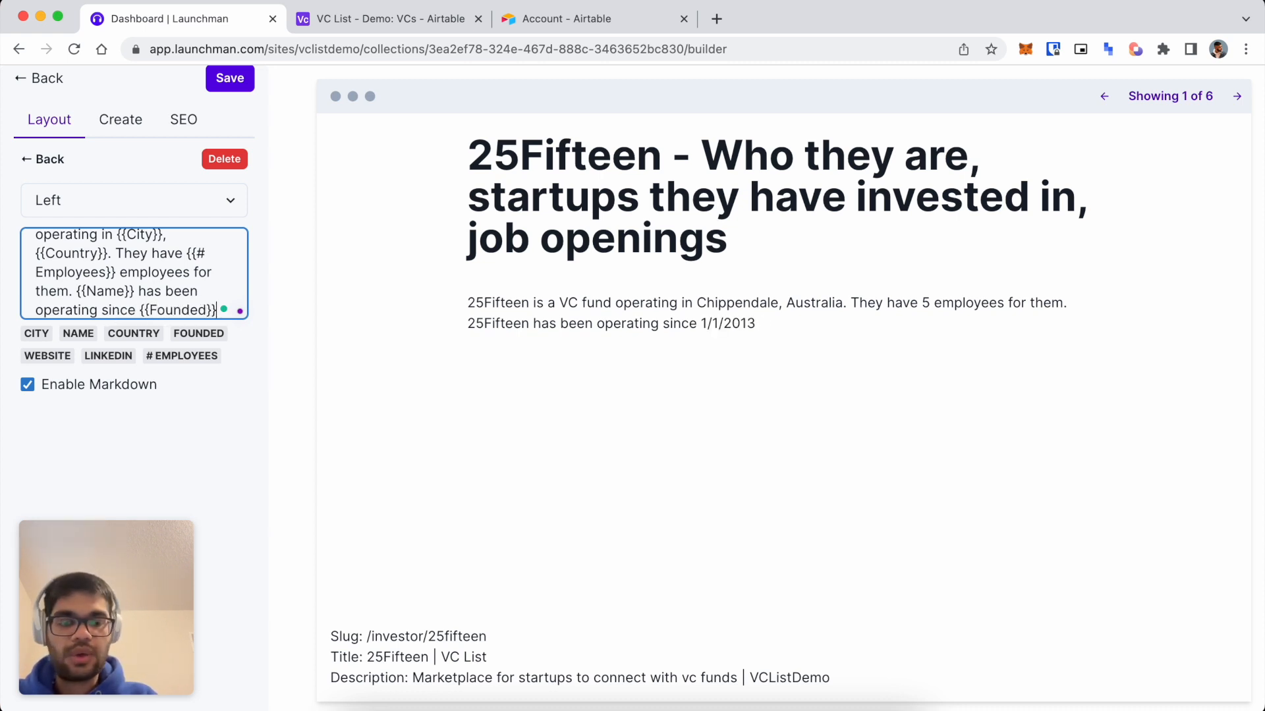
type(".")
key("Return")
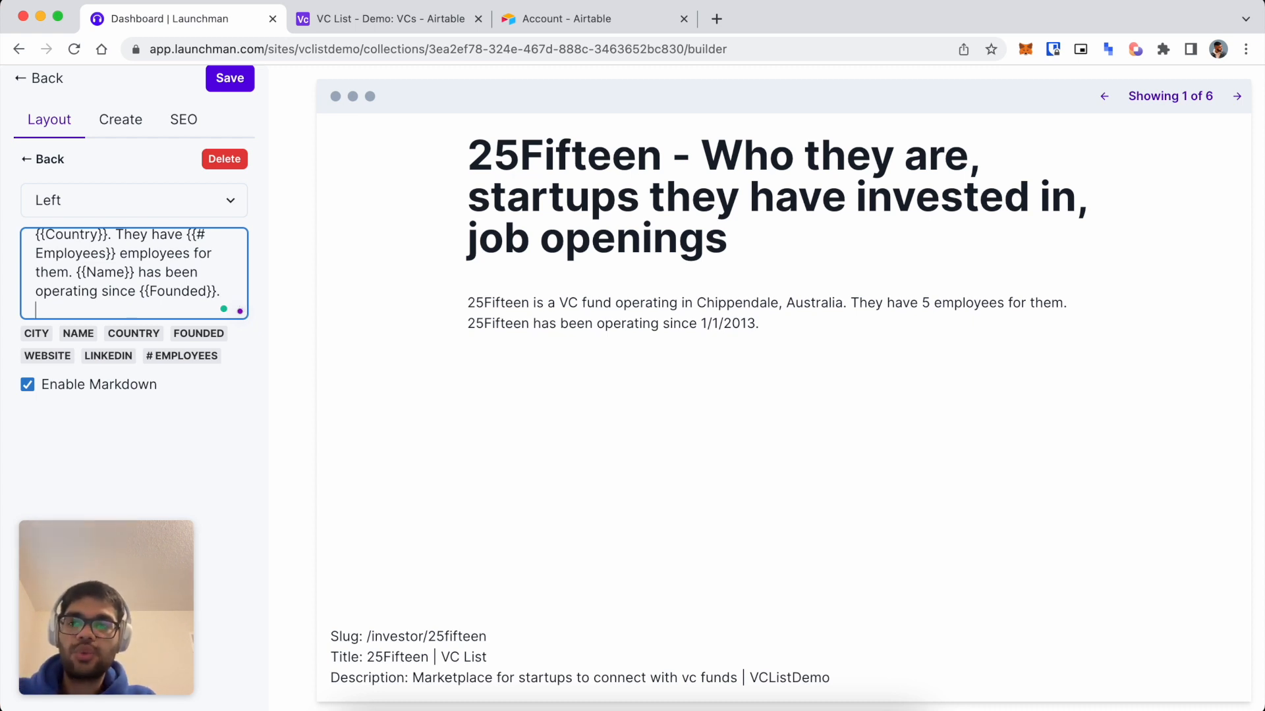
key("Return")
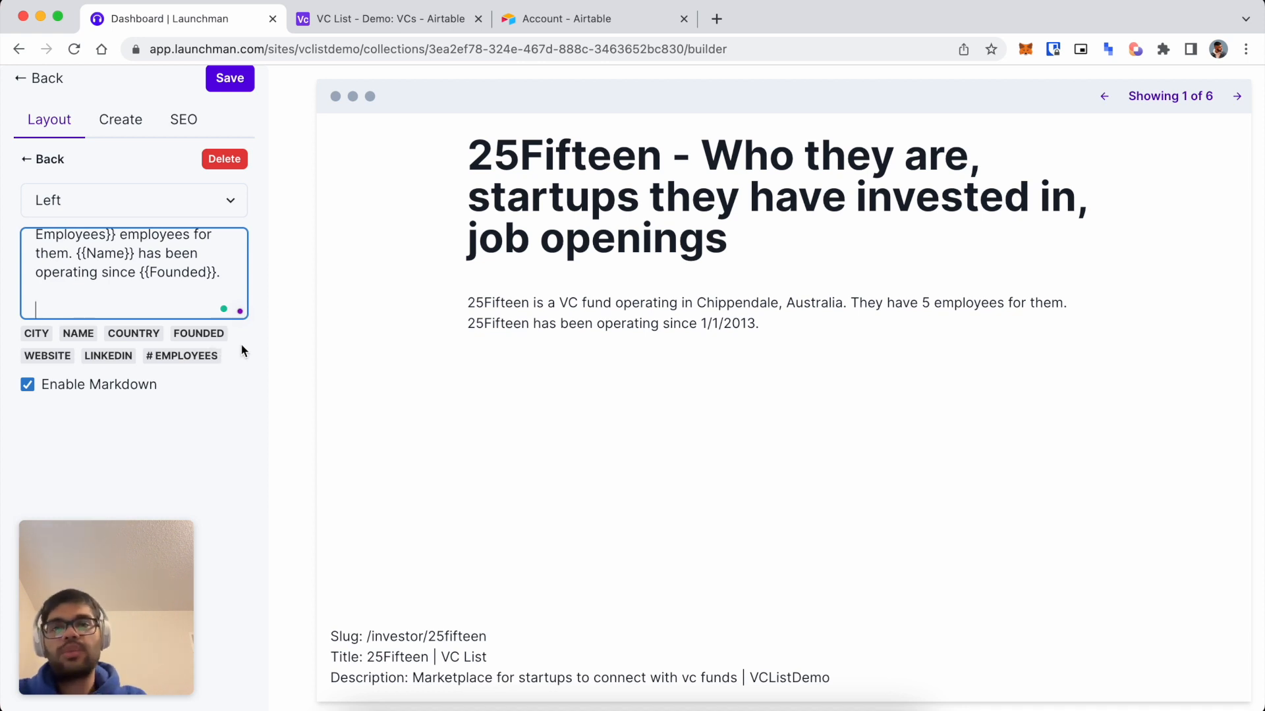
Close the extra account page, check the VC data columns in Airtable, and return to Launchman.
left_click(560, 23)
key("super+w")
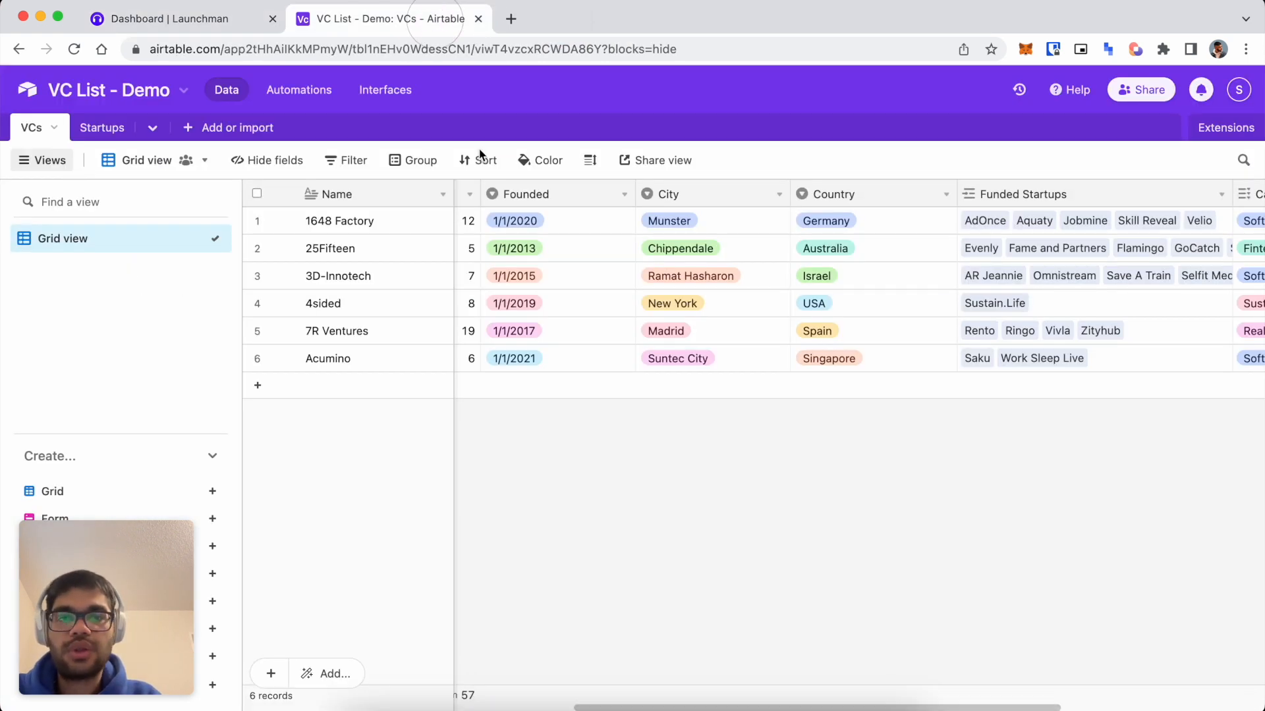
scroll(766, 329, "right", 1)
scroll(766, 329, "right", 5)
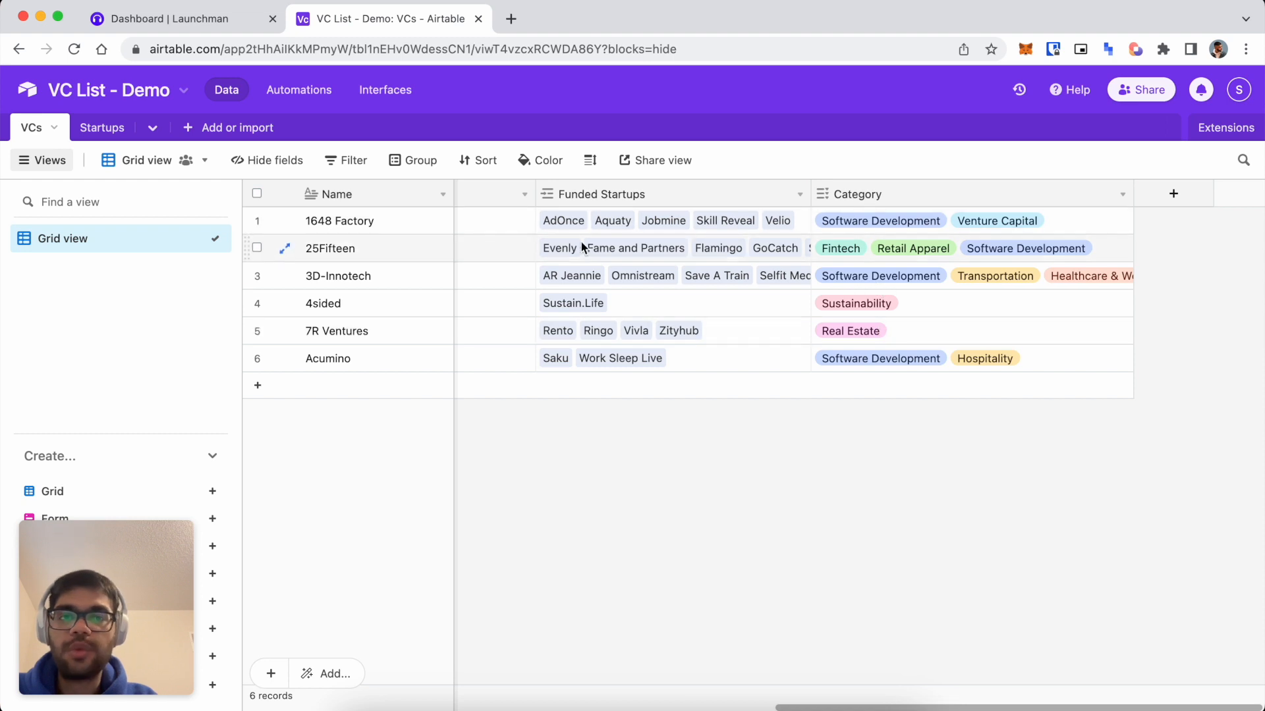
left_click(114, 20)
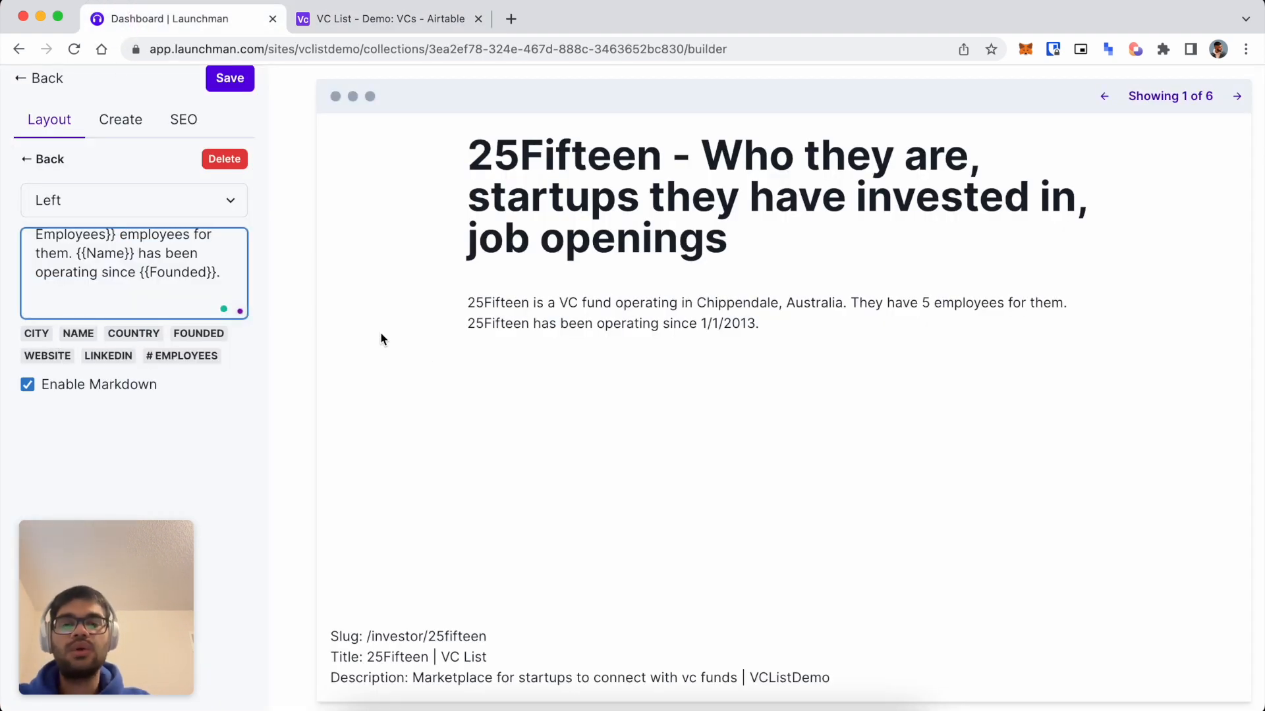
Type '{{Name}} typically invests in {{Category}}' and note the unspaced categories in the preview.
type("{{Founded}}.  {{")
type("Name}}")
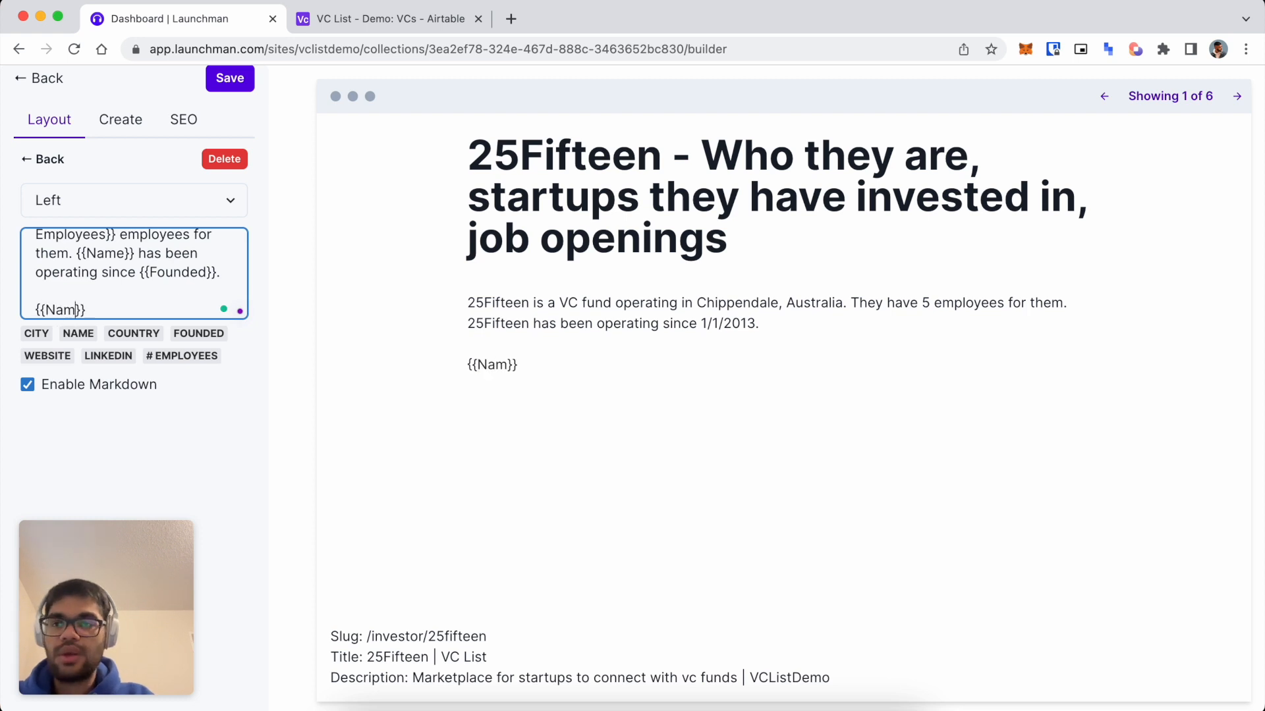
type(" typically")
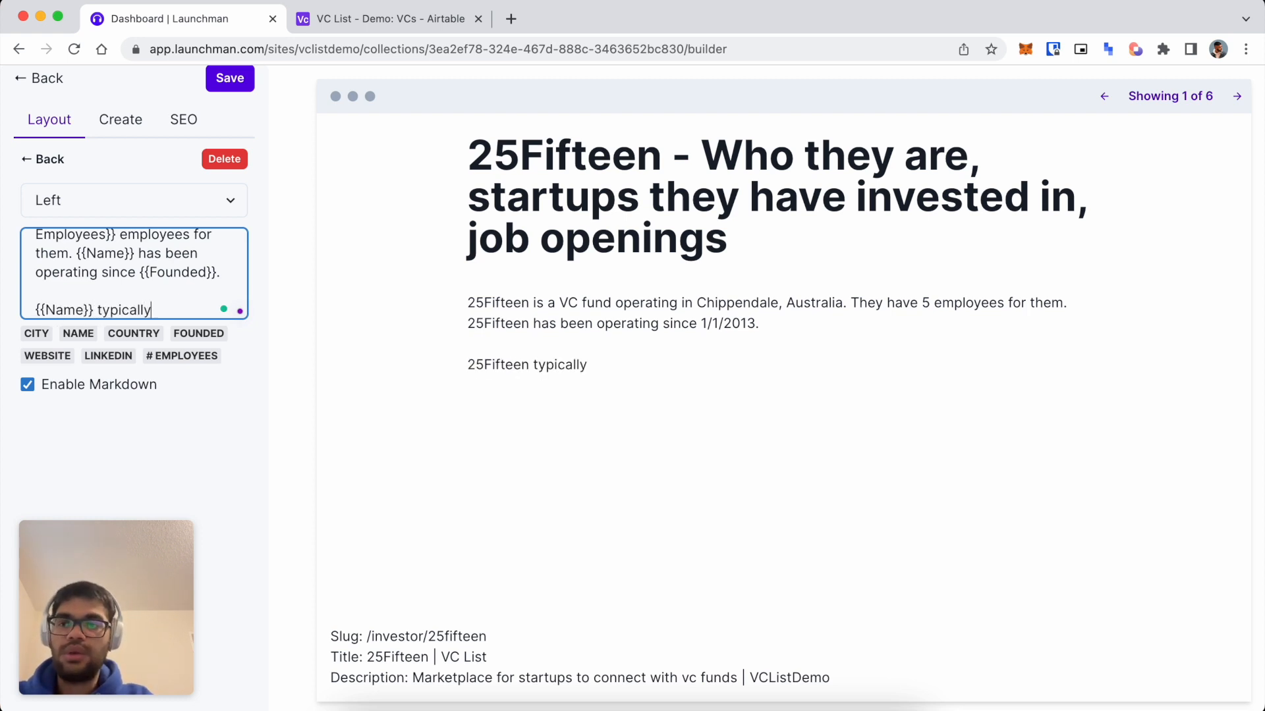
type(" invests in {{Category}}")
key("Left")
key("Left")
type("Category")
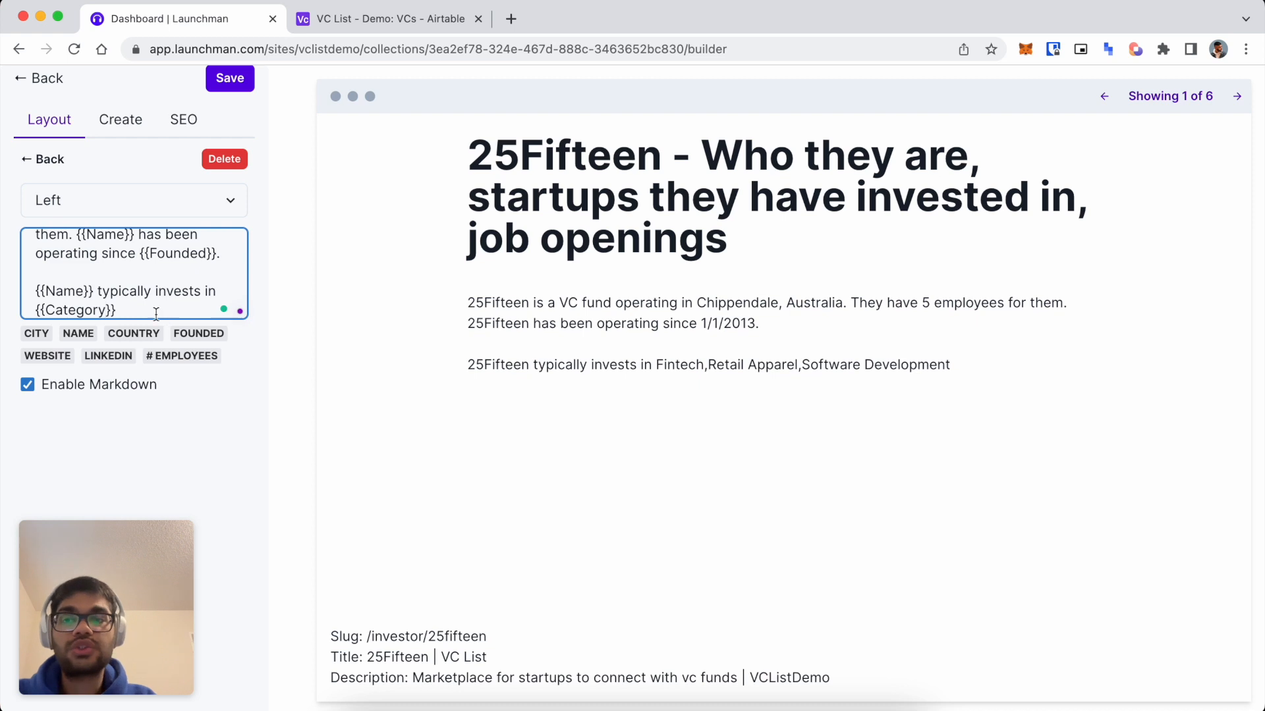
left_click_drag(711, 369, 810, 367)
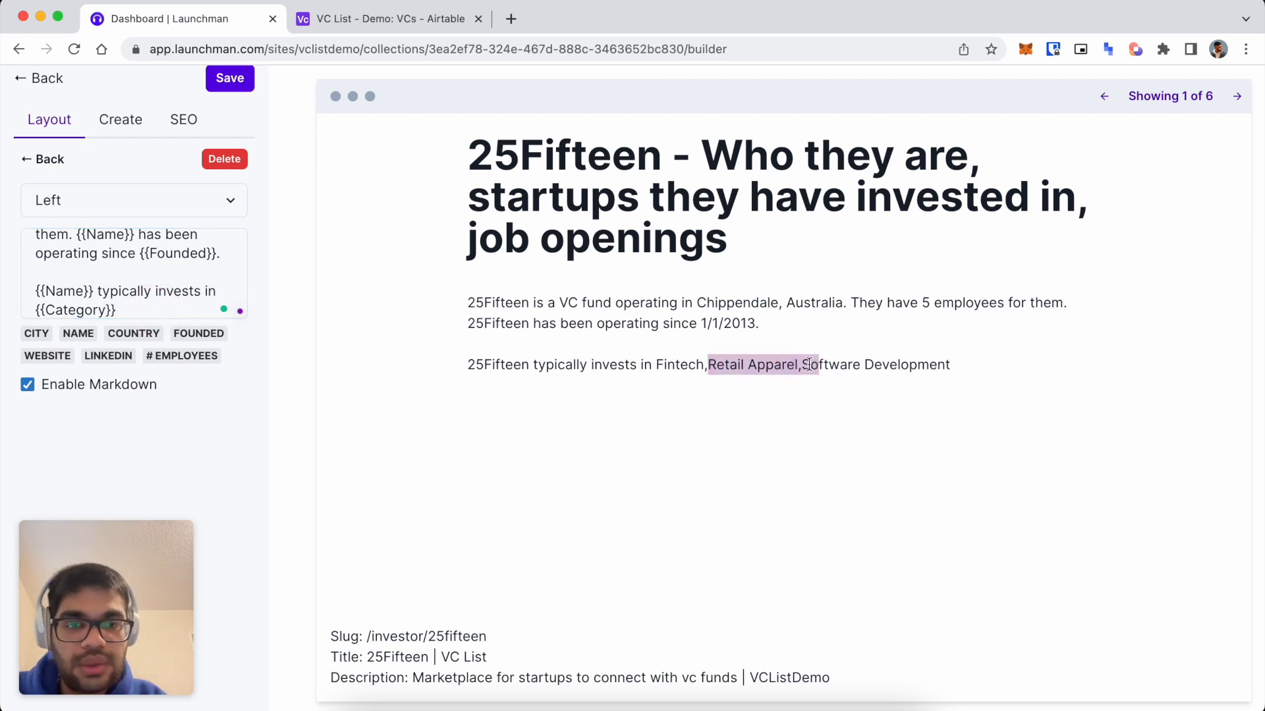
left_click(801, 366)
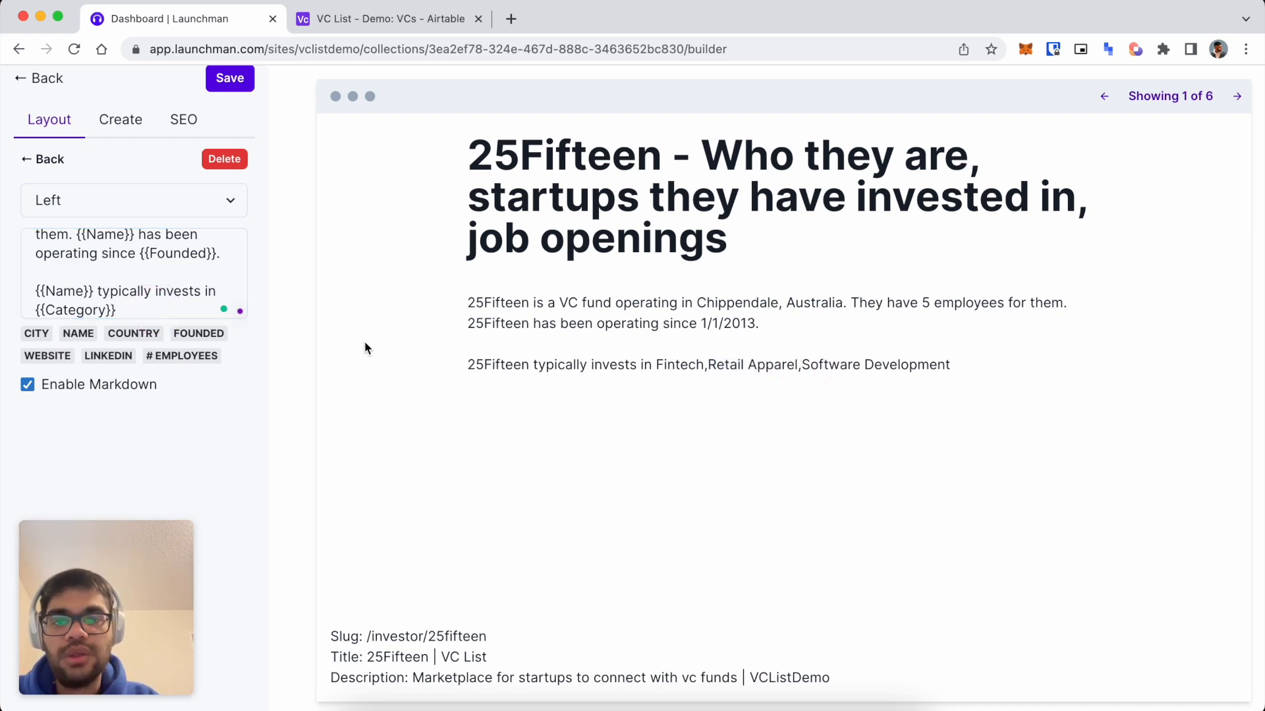
Complete the sentence as 'typically invests in startups that are in the {{Category}} space.' and review the preview.
left_click(145, 308)
type("start")
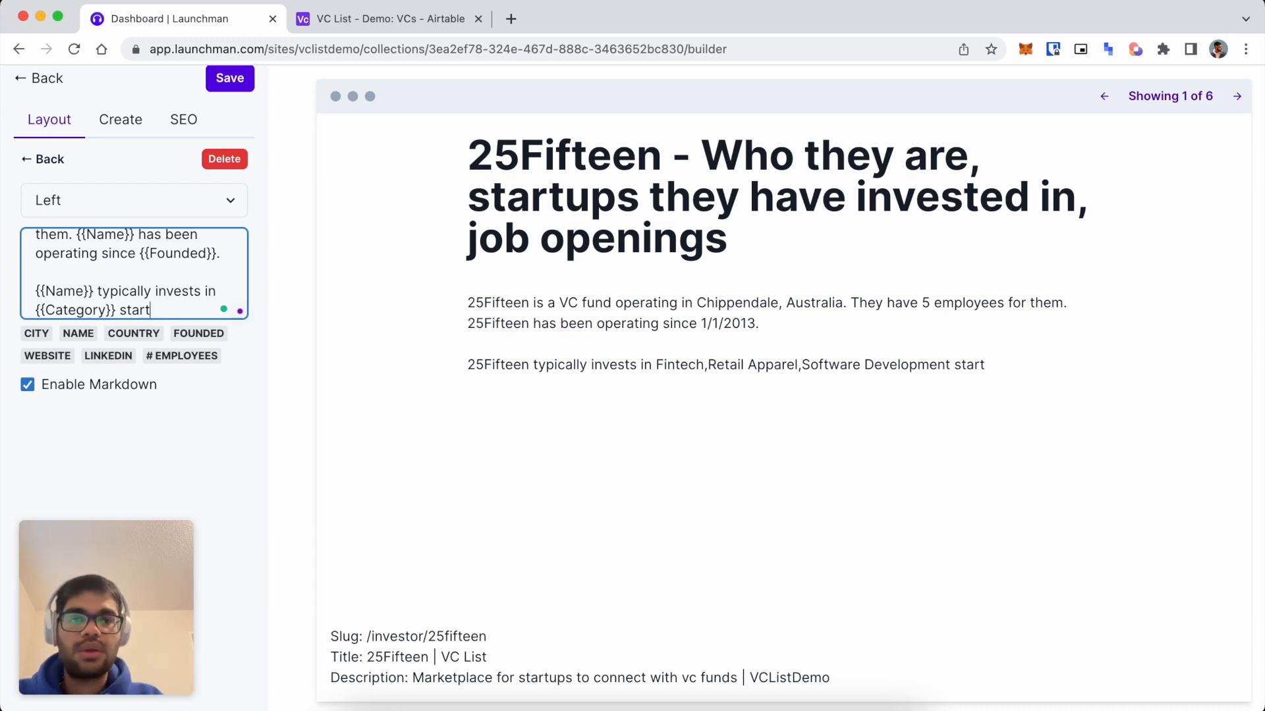
key("BackSpace")
key("BackSpace")
key("BackSpace")
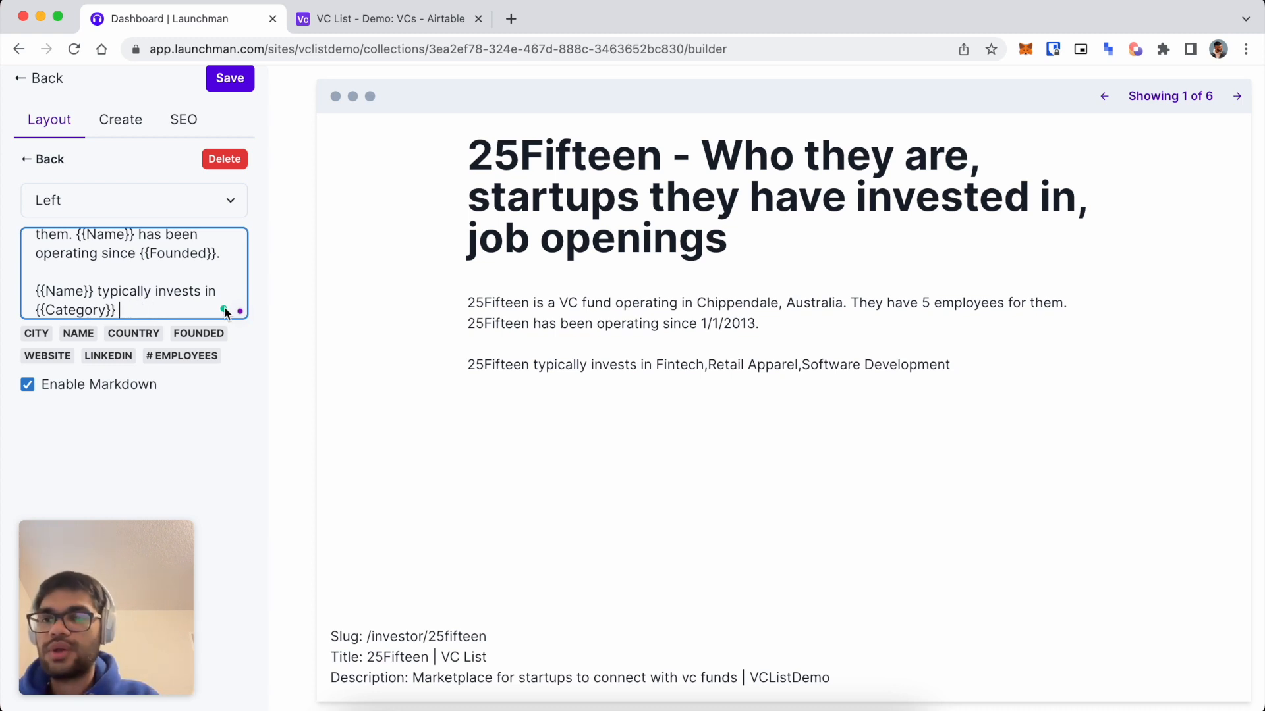
left_click(36, 311)
type("startus ")
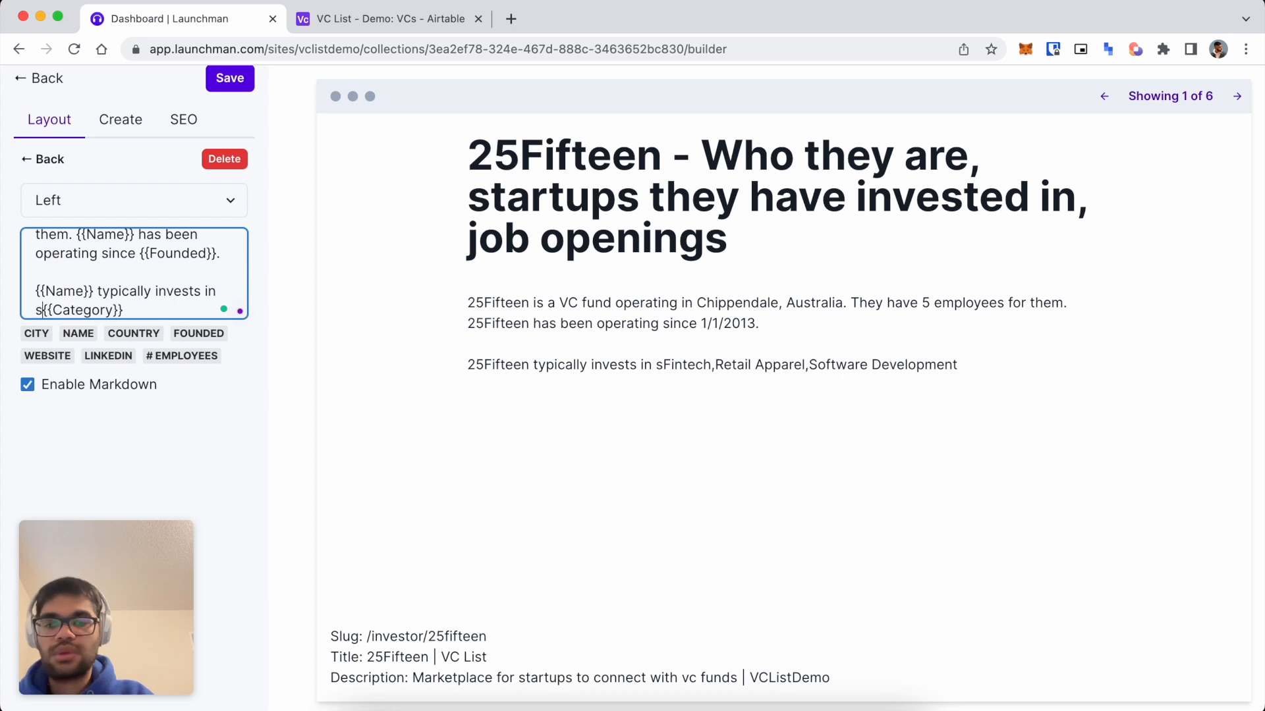
type("tha")
key("BackSpace")
key("BackSpace")
key("BackSpace")
key("BackSpace")
key("BackSpace")
type("pa tha")
key("BackSpace")
key("BackSpace")
key("BackSpace")
key("BackSpace")
key("BackSpace")
type("s t")
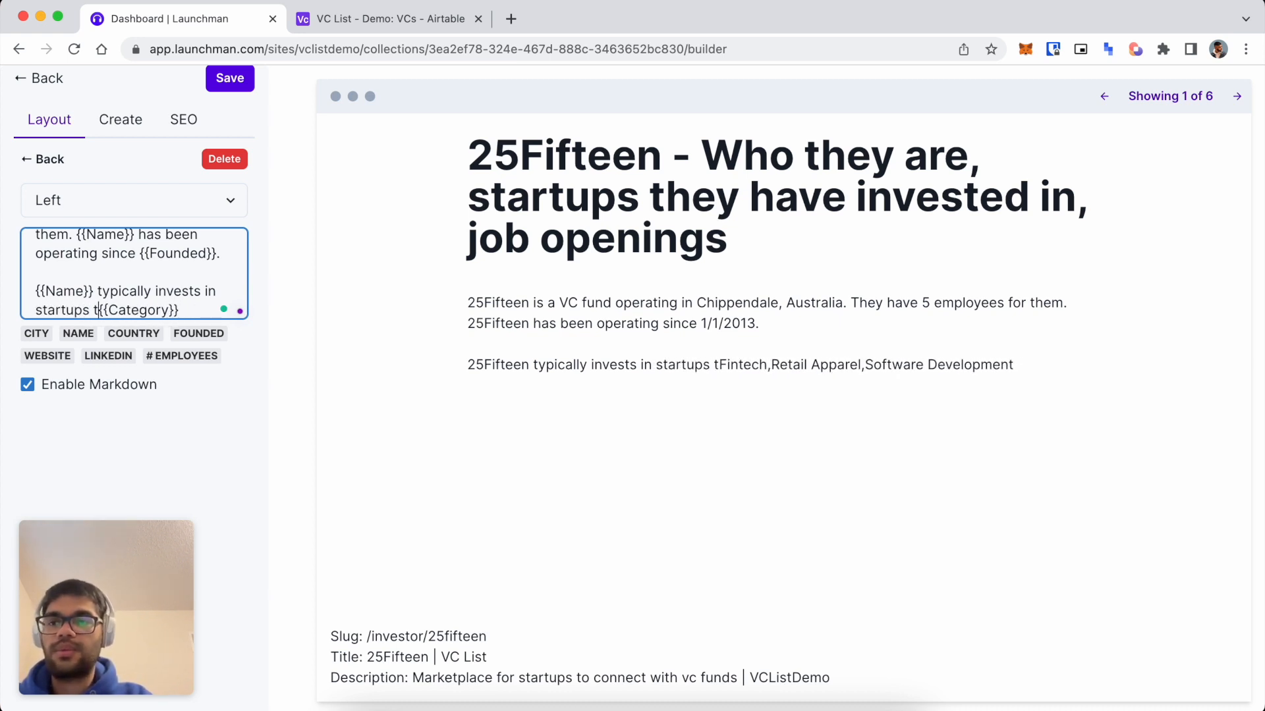
type("hat are in")
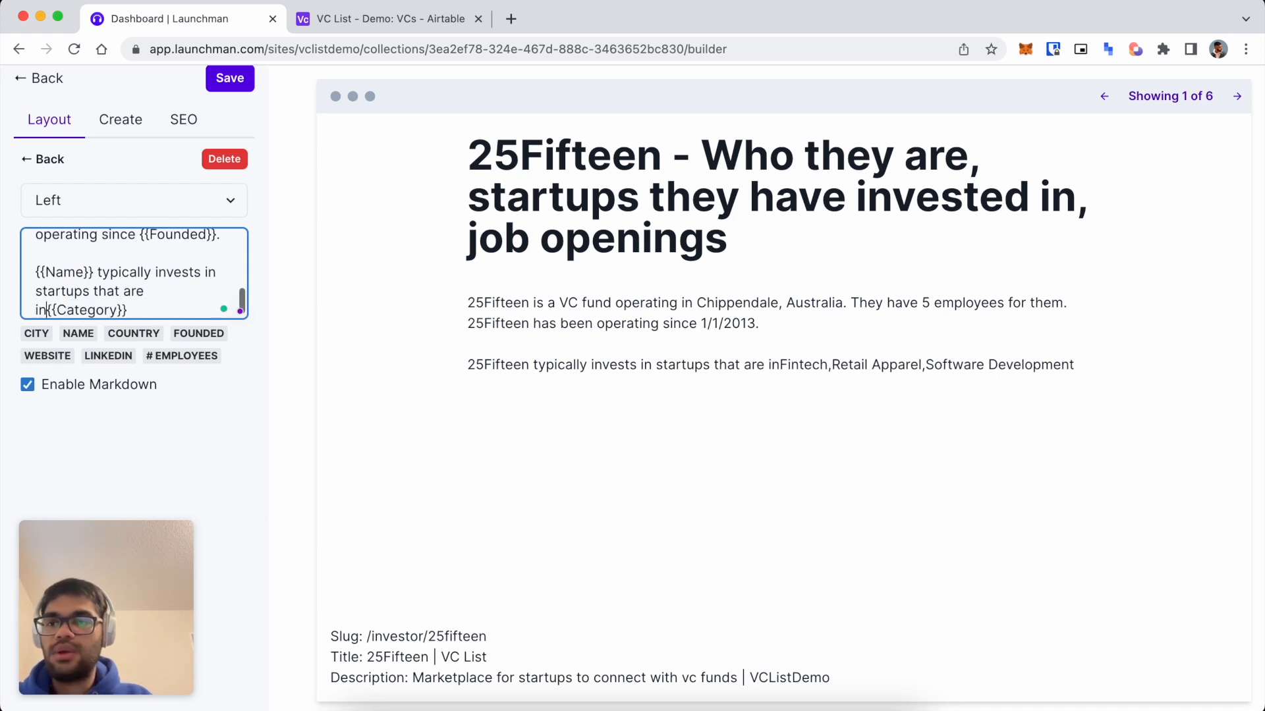
type(" the")
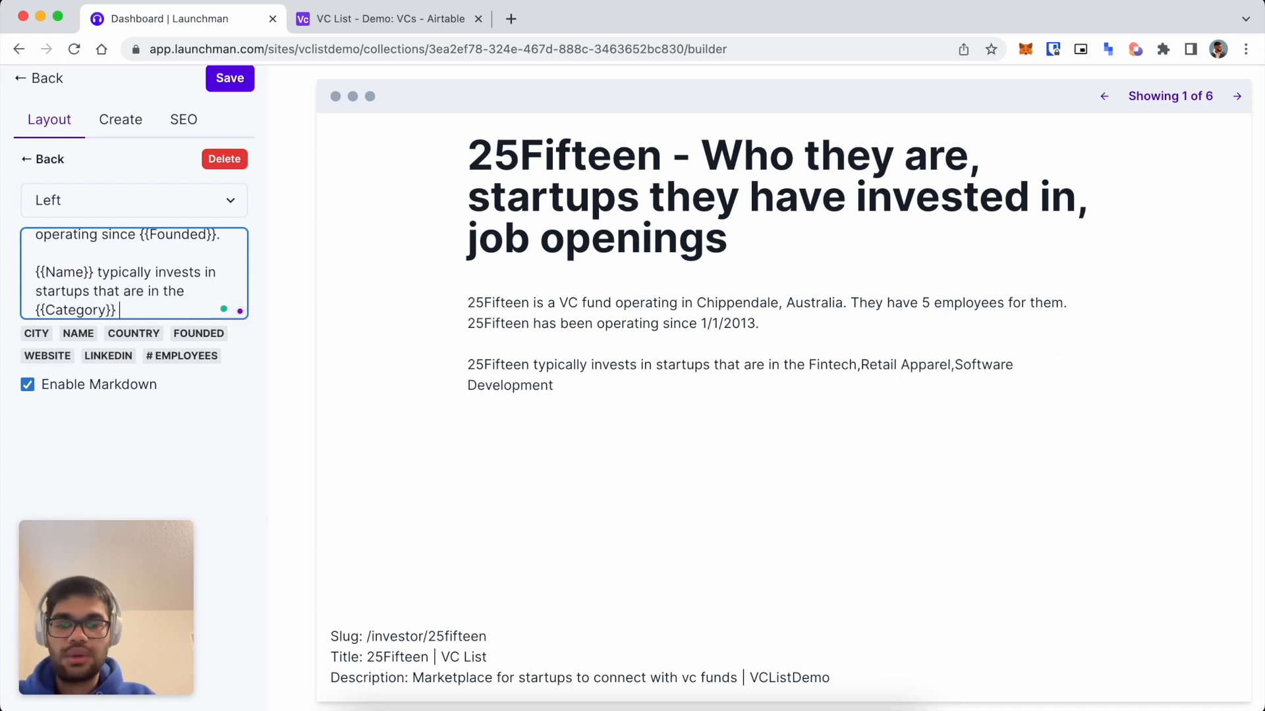
type("spaci")
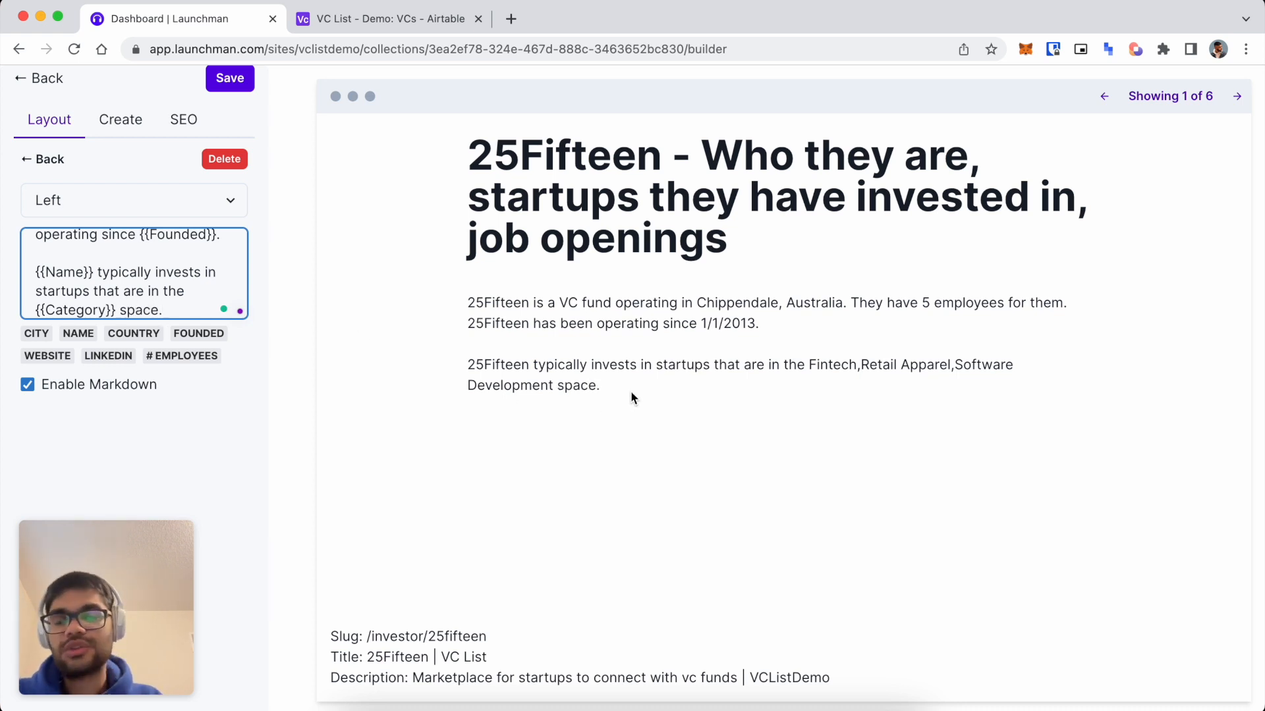
left_click(858, 364)
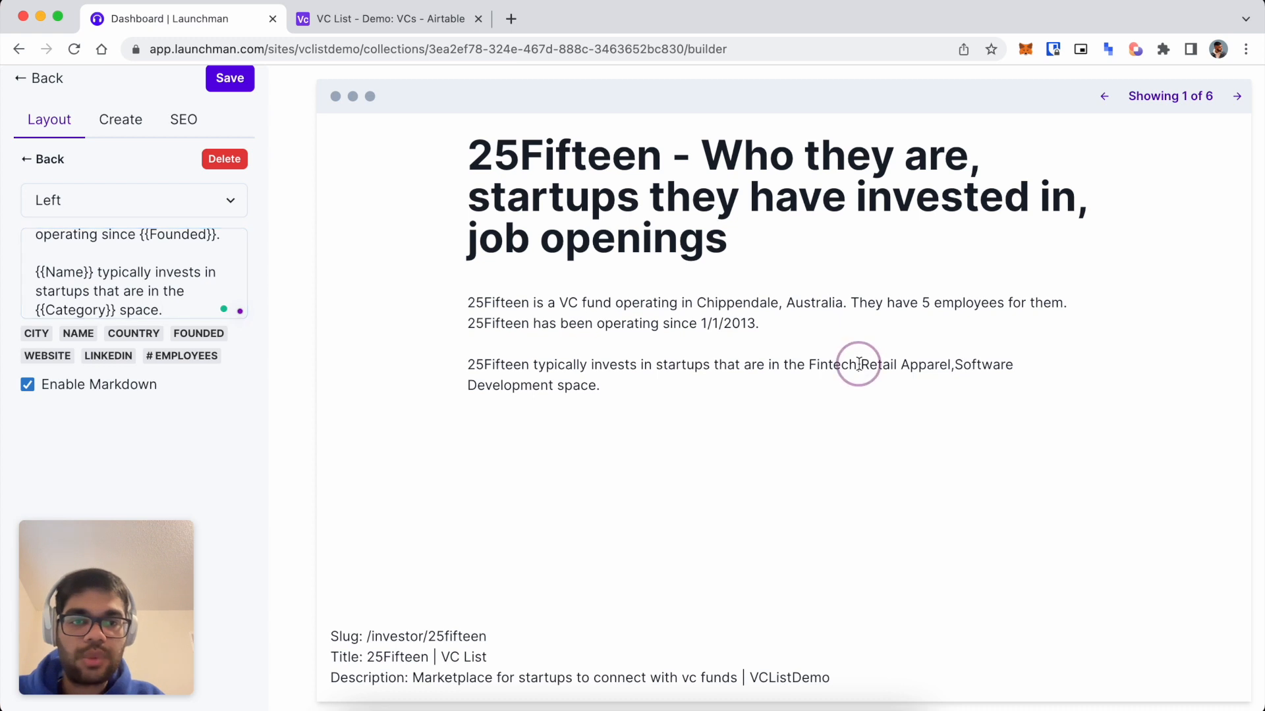
left_click(859, 364)
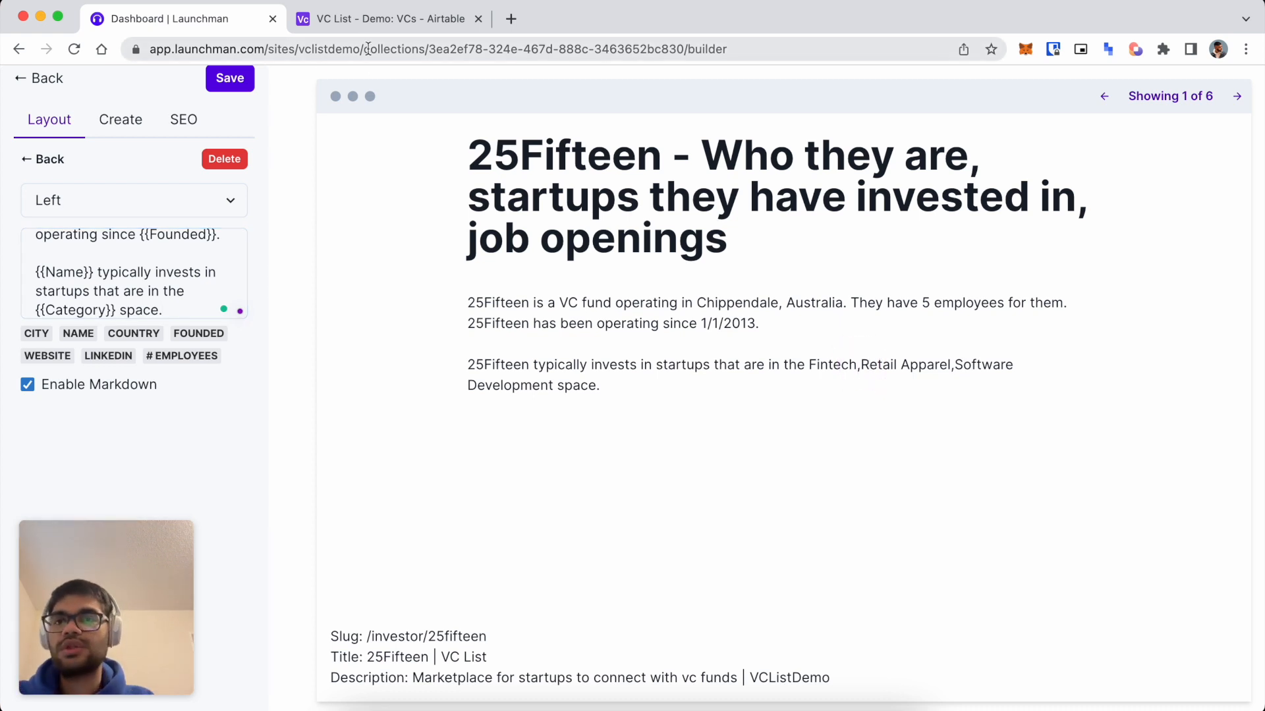
In the VC List base, add a new Formula field to the VCs table.
left_click(349, 22)
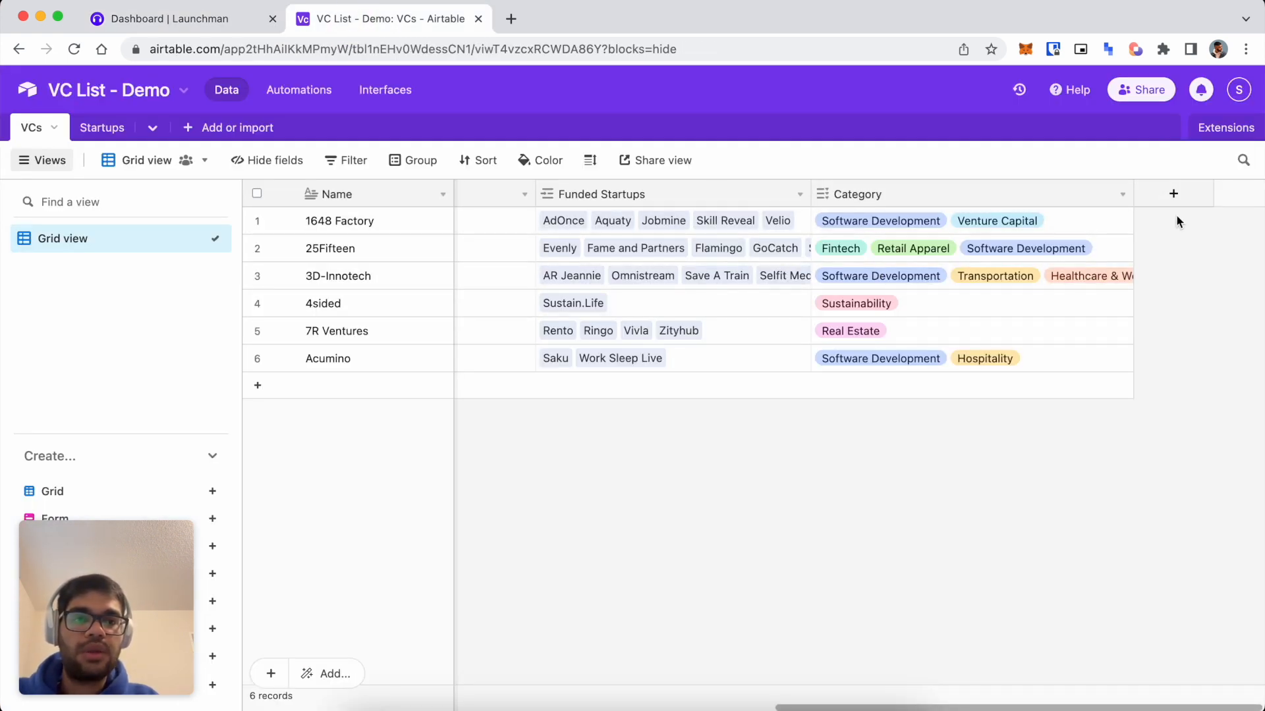
left_click(1169, 195)
type("form")
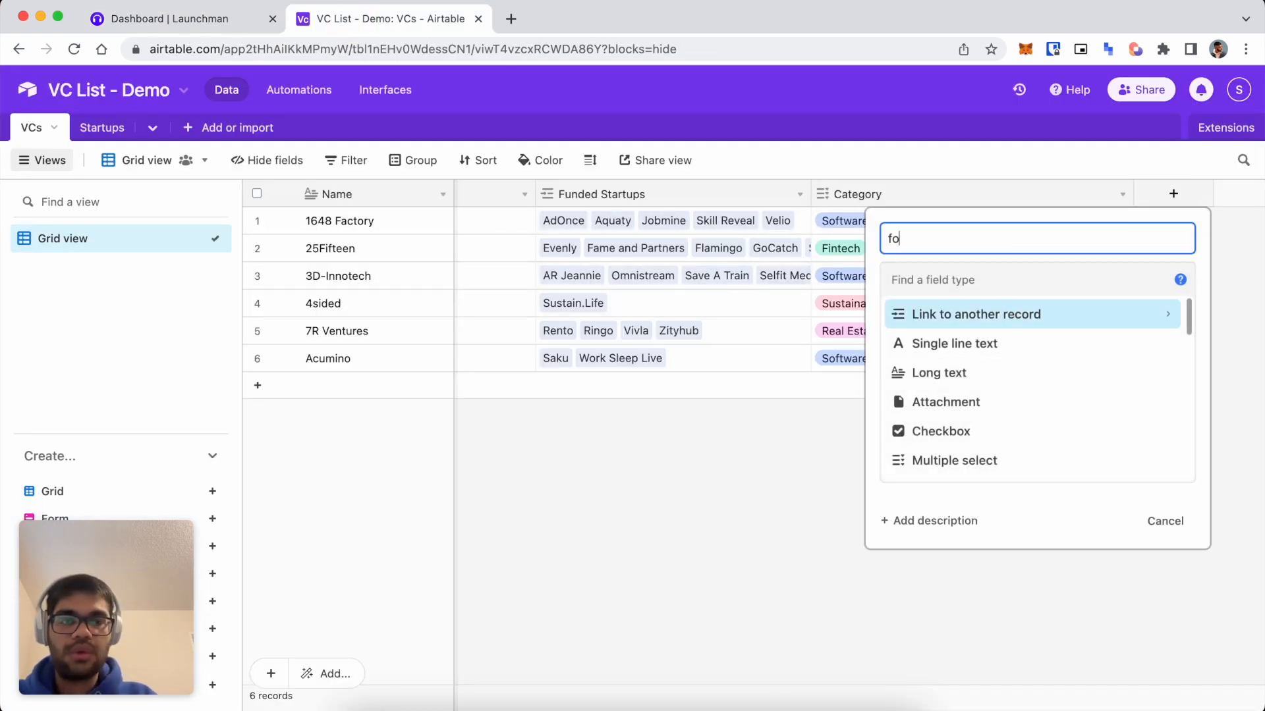
key("BackSpace")
key("BackSpace")
key("BackSpace")
key("BackSpace")
scroll(1078, 358, "down", 8)
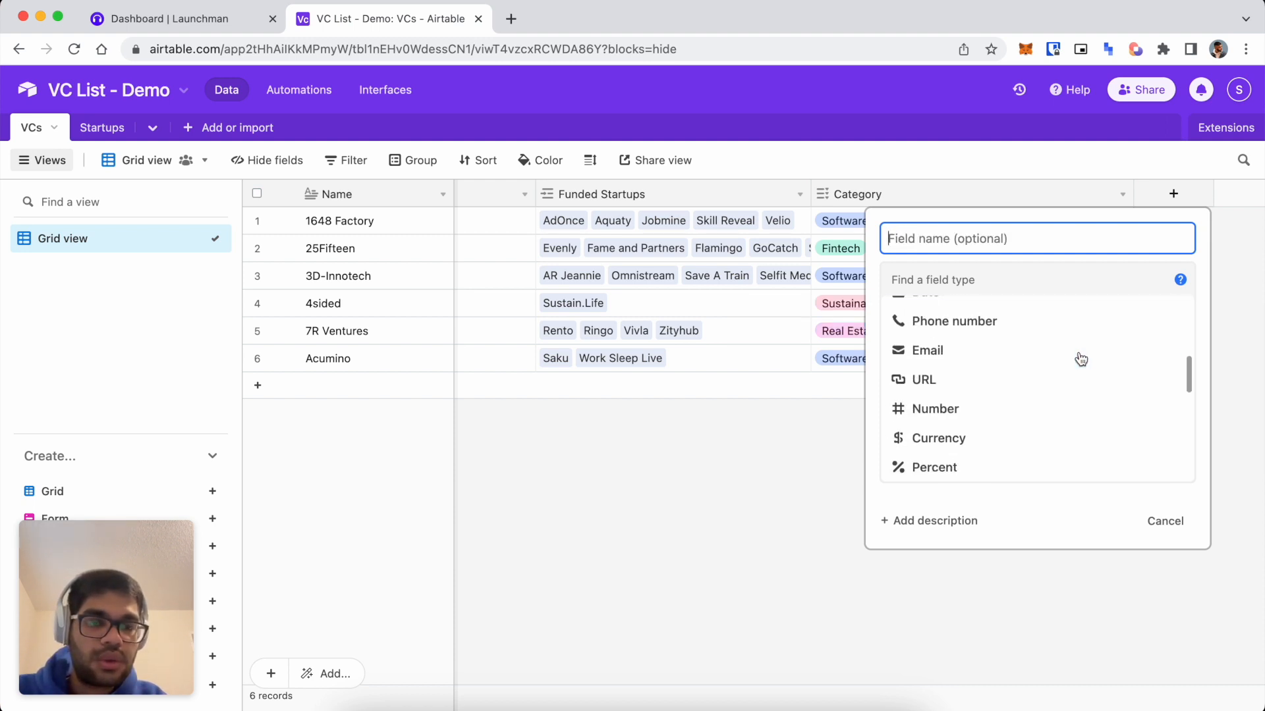
scroll(1078, 359, "down", 2)
scroll(1076, 358, "up", 2)
left_click(999, 318)
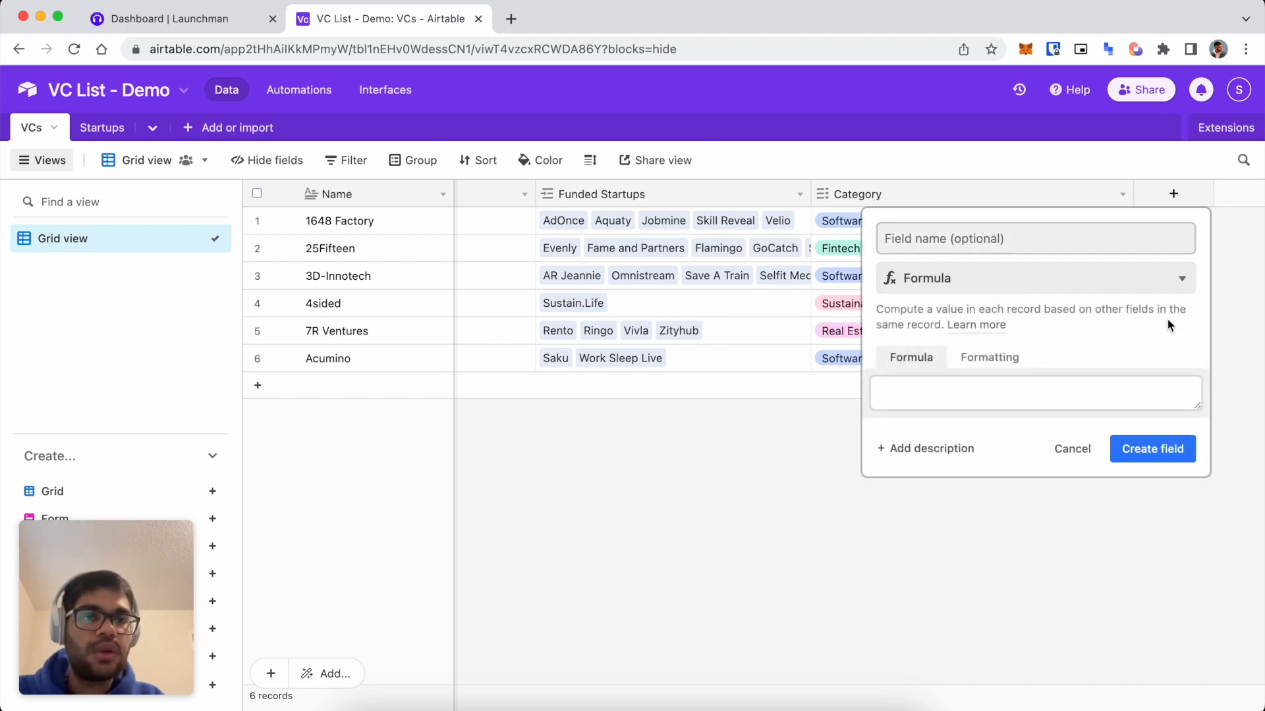
Enter the formula ARRAYJOIN(Category, ", ") and create the field.
left_click(980, 394)
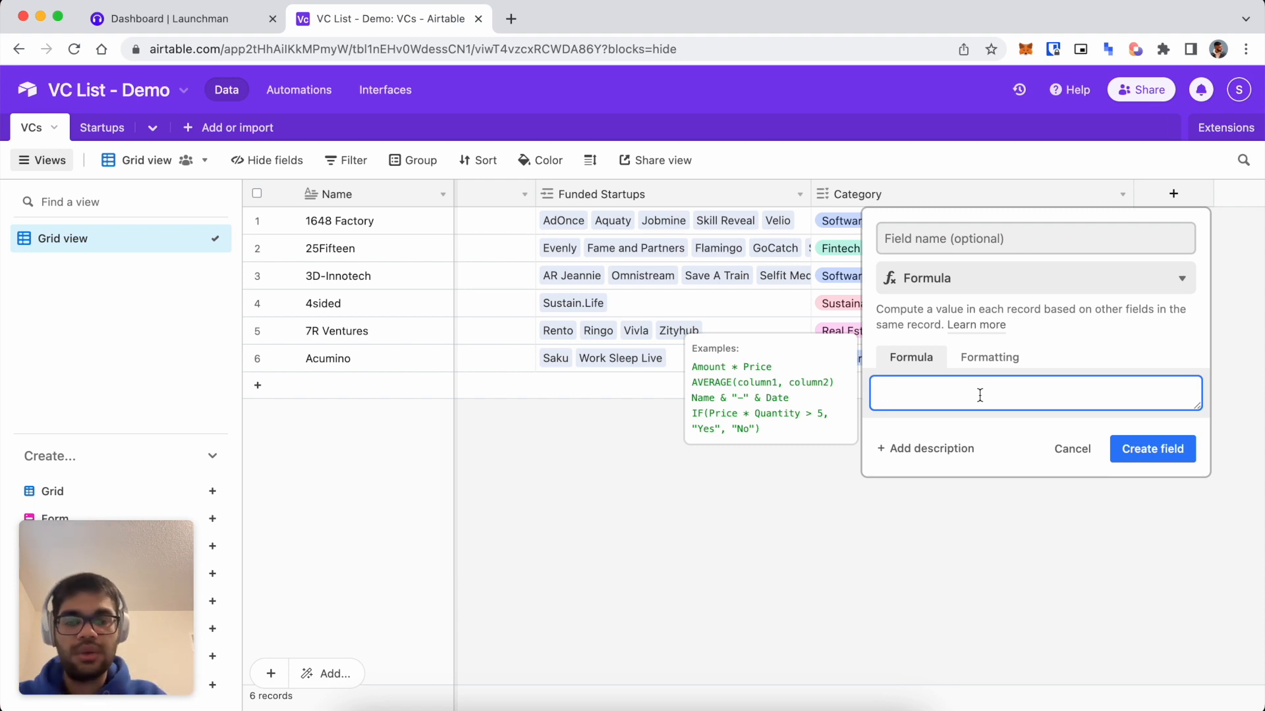
type("ARRAYJOIN")
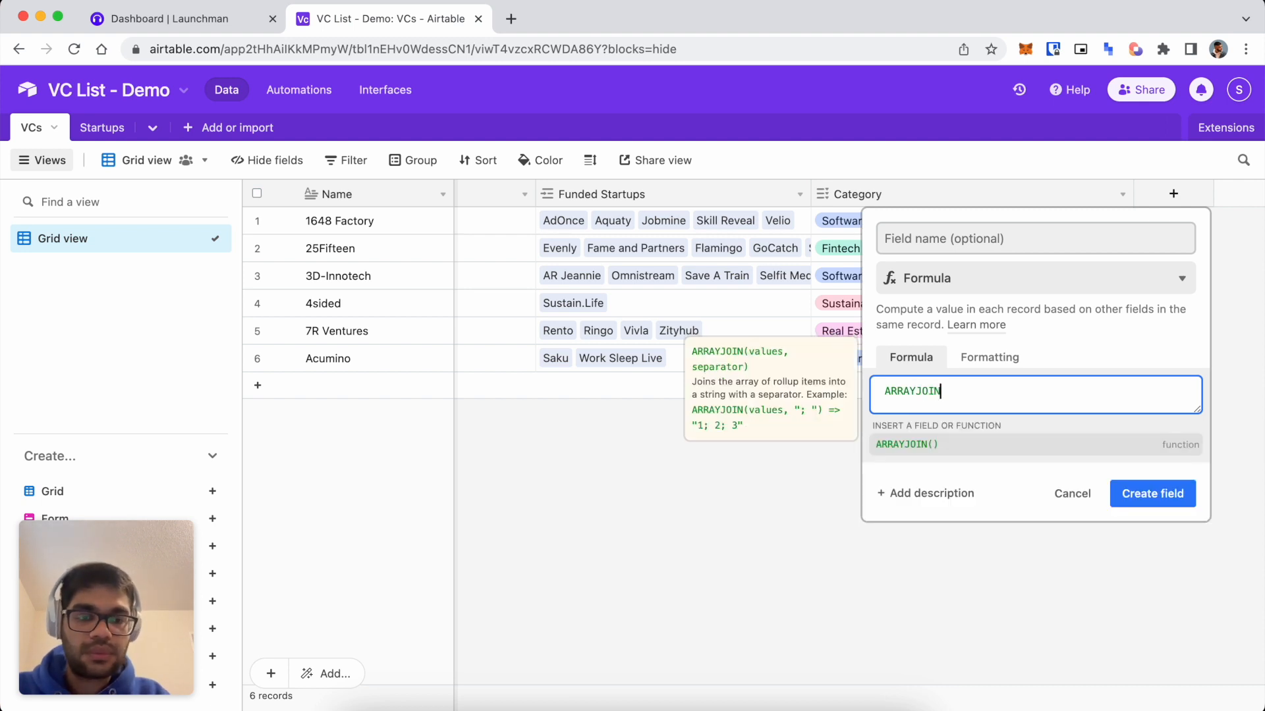
type("(Ctego")
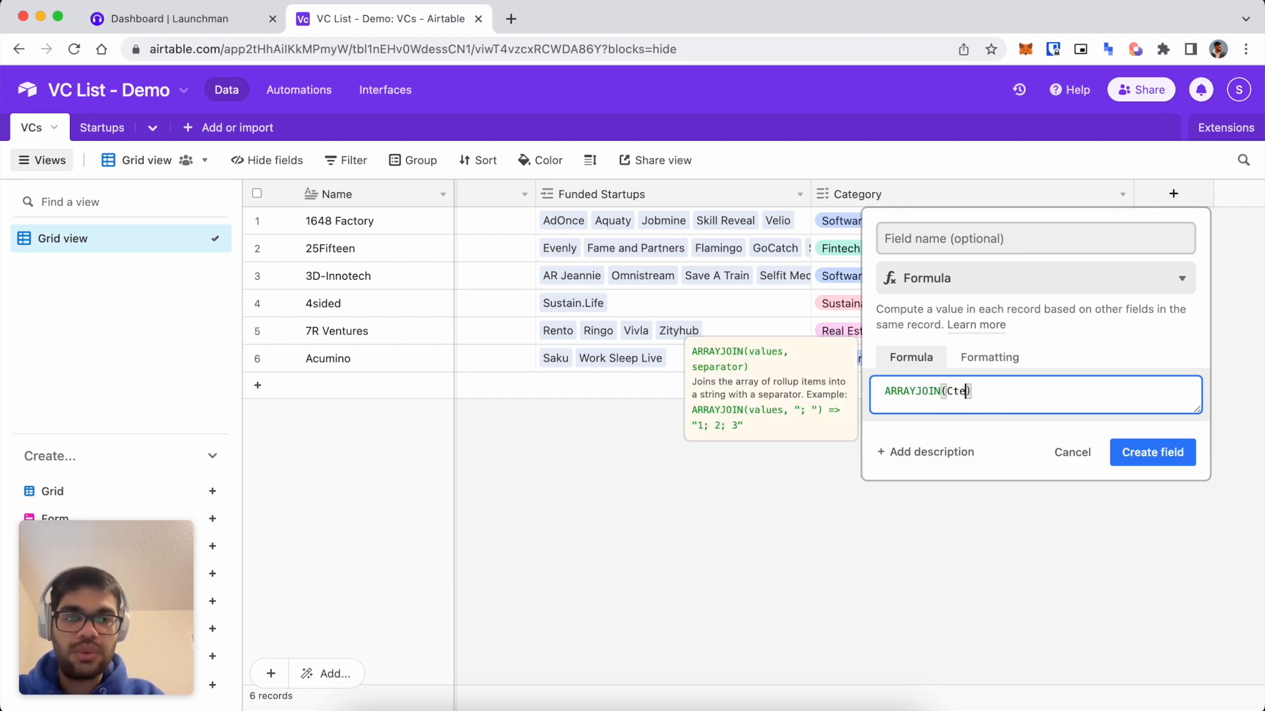
key("BackSpace")
key("BackSpace")
key("BackSpace")
type("at")
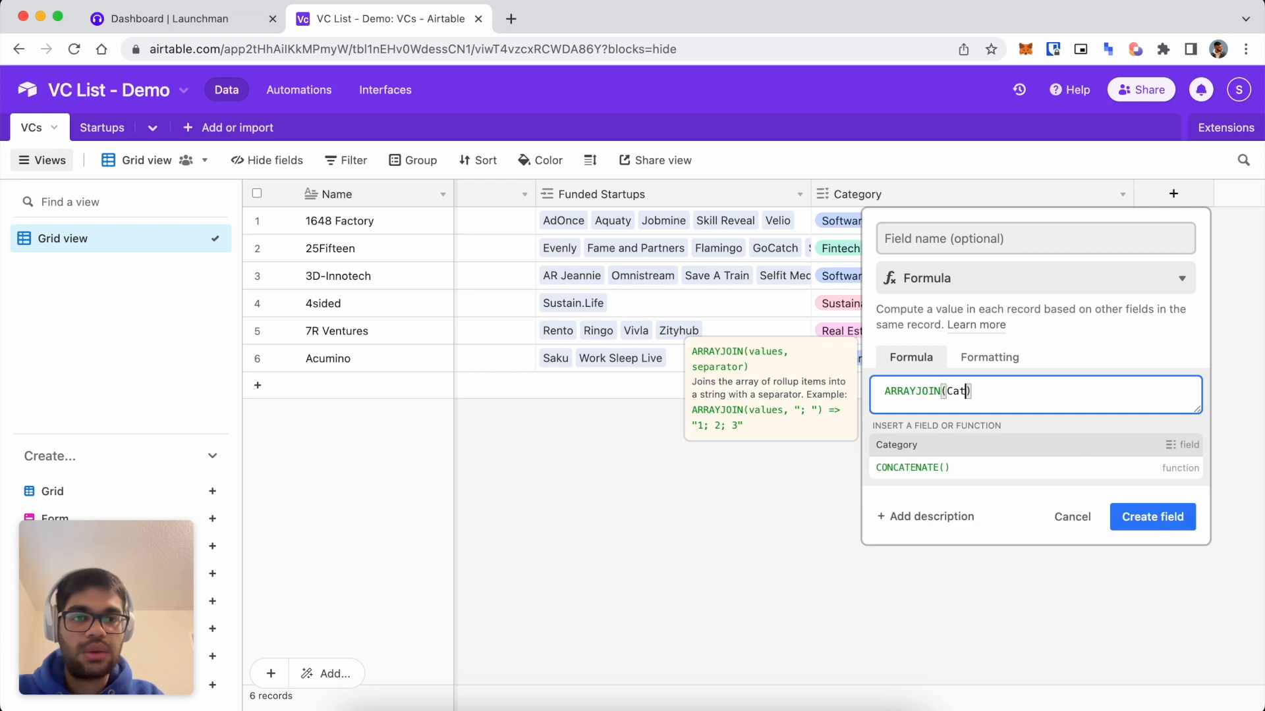
key("Tab")
type(", \"\"")
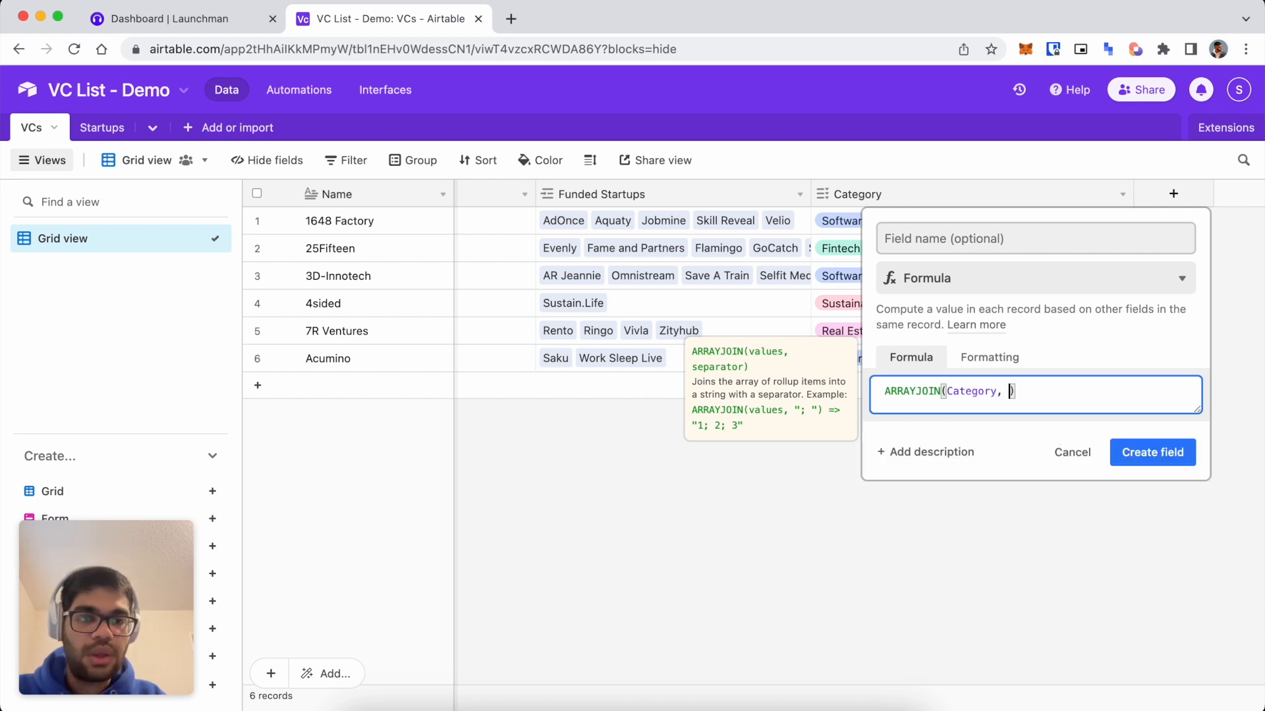
type(",")
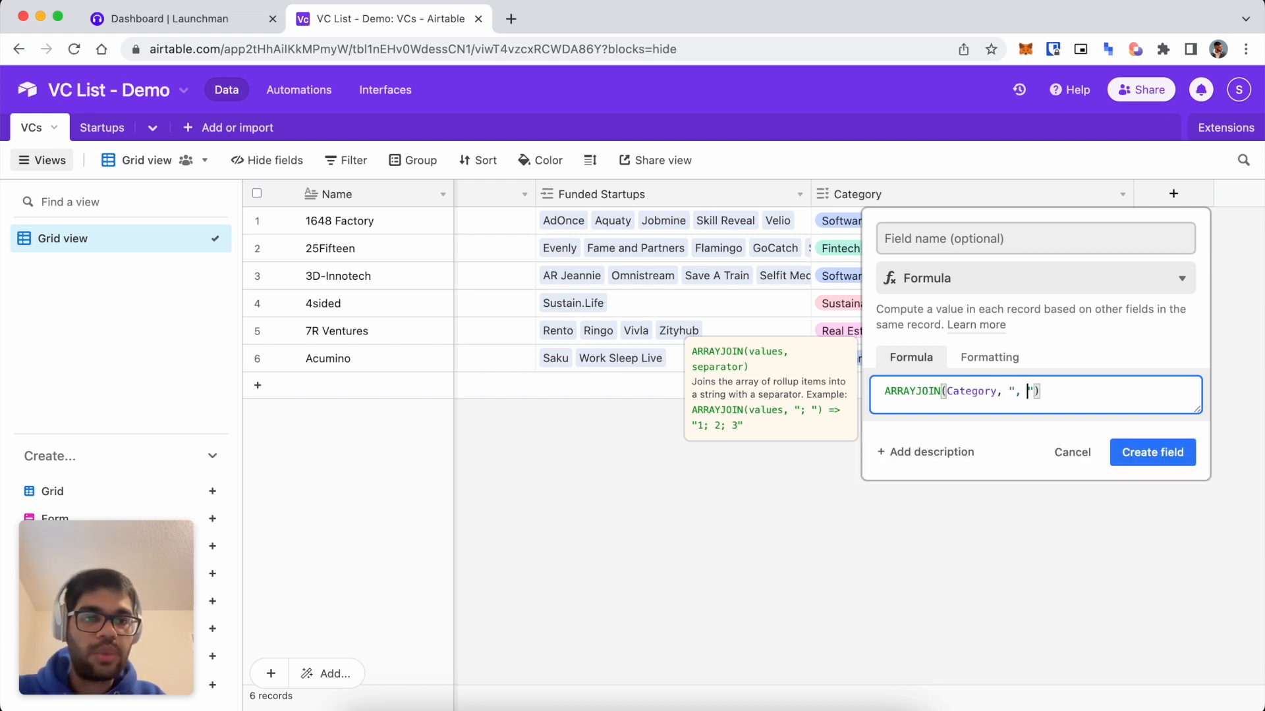
left_click(1194, 455)
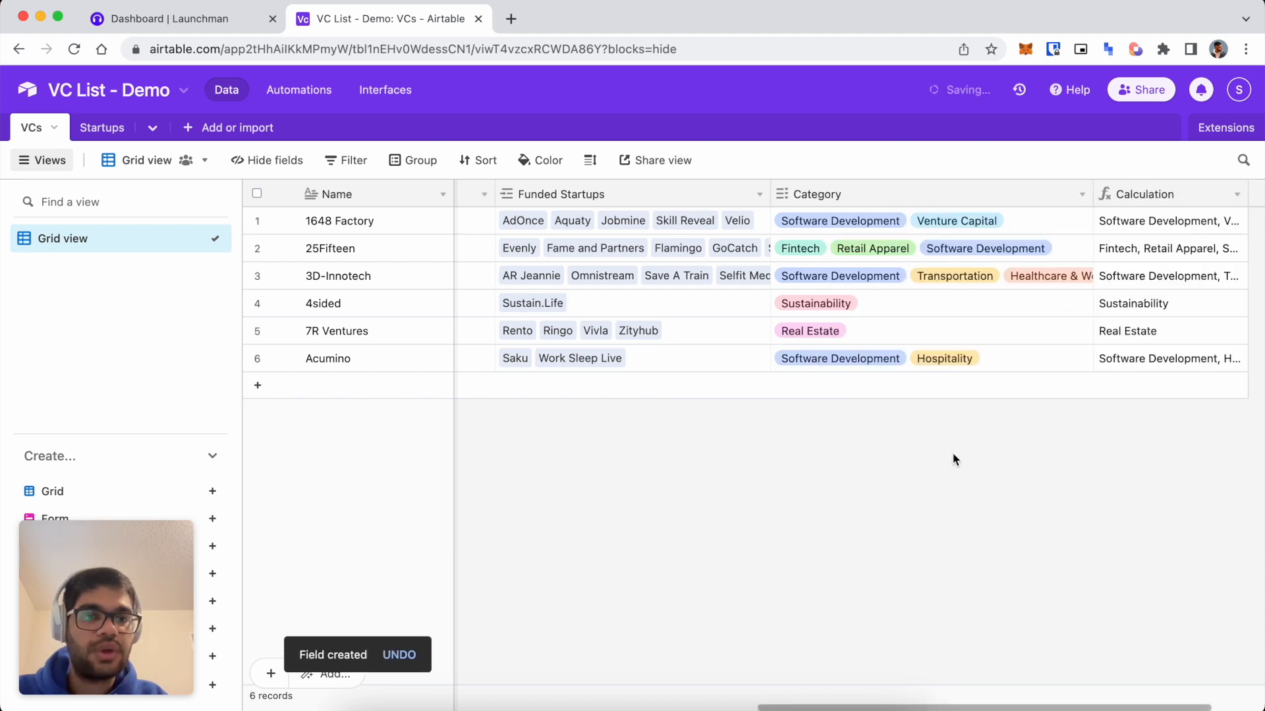
Widen the Calculation column, rename the field to Industry, and return to Launchman.
left_click_drag(1133, 193, 1262, 193)
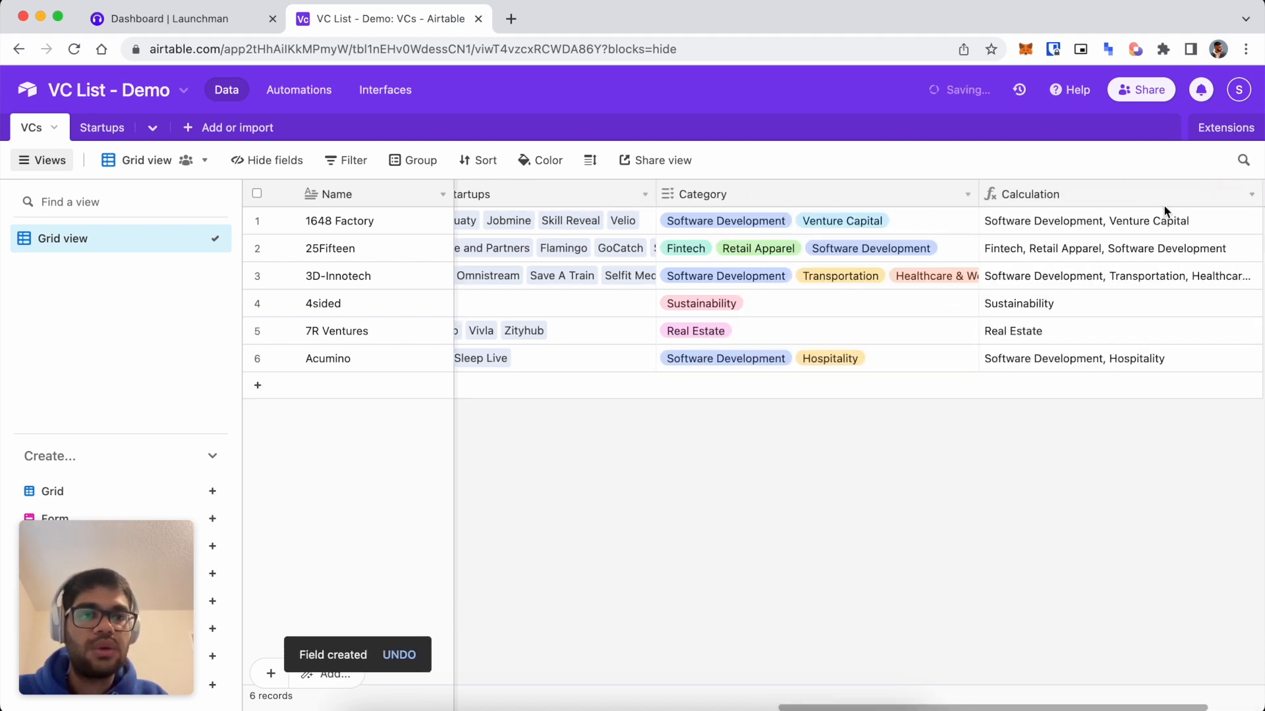
scroll(1053, 258, "right", 2)
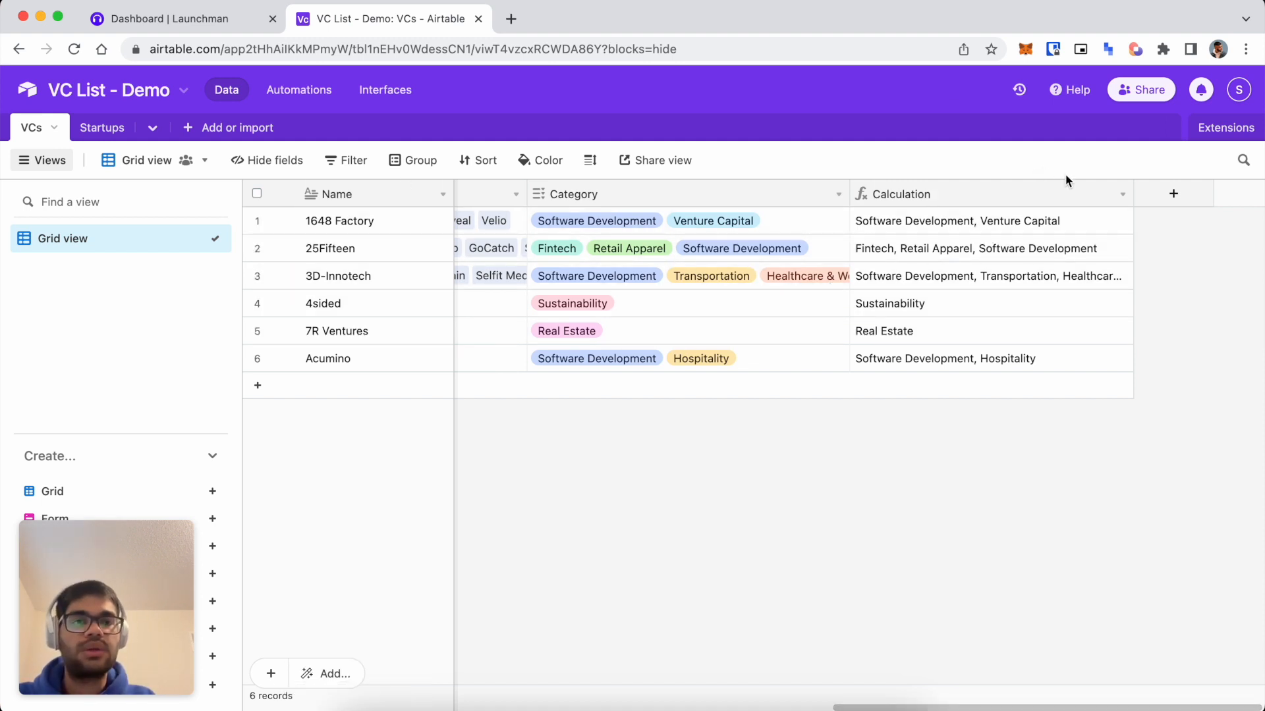
left_click(1123, 194)
left_click(1098, 236)
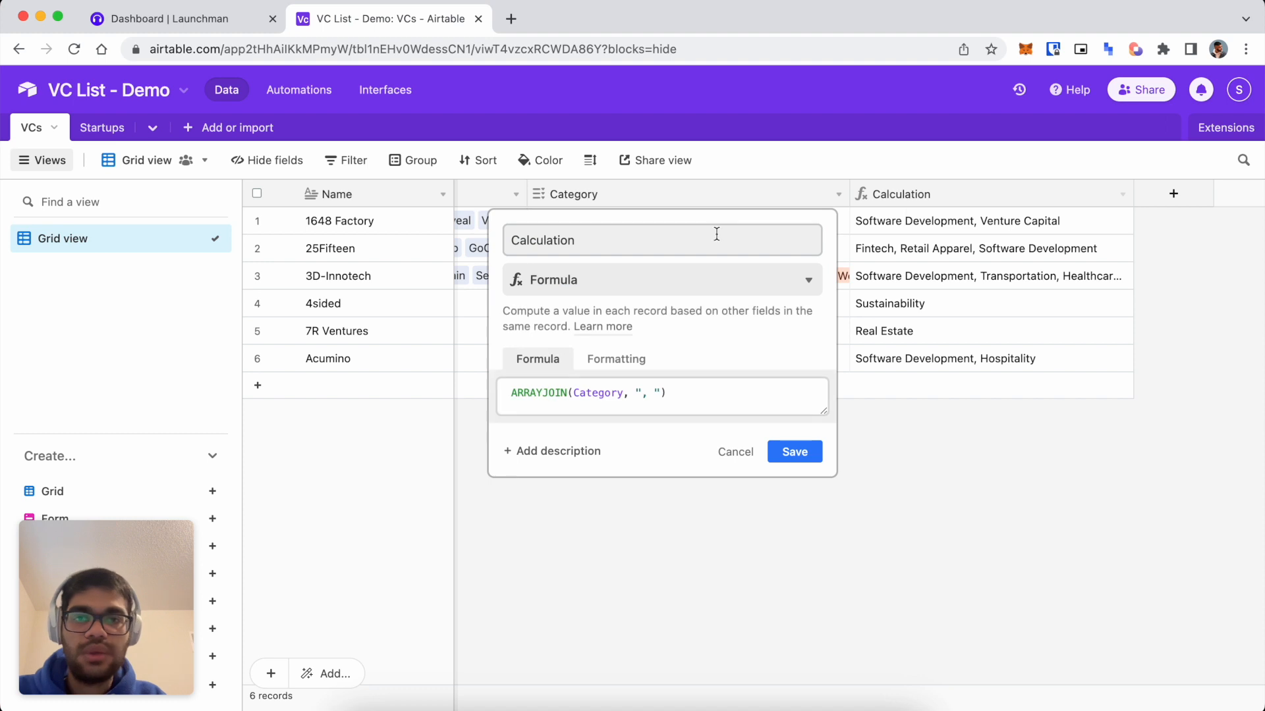
left_click_drag(716, 234, 438, 235)
key("BackSpace")
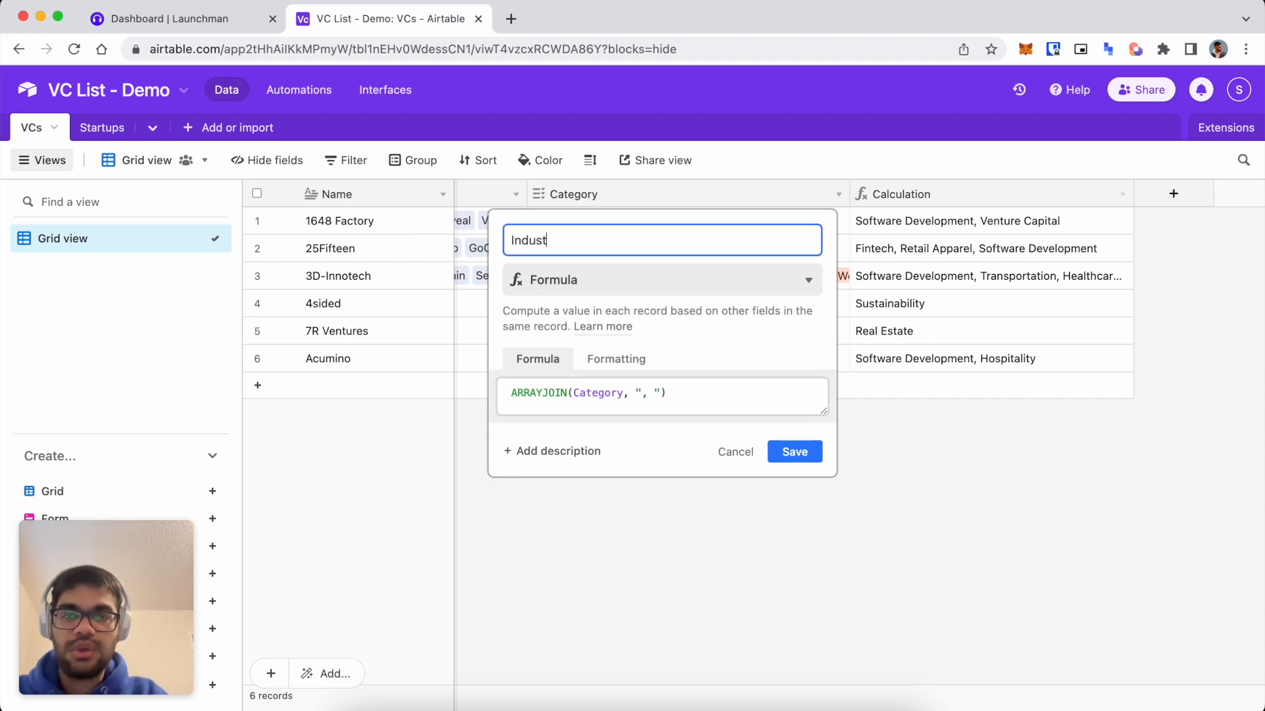
left_click(795, 452)
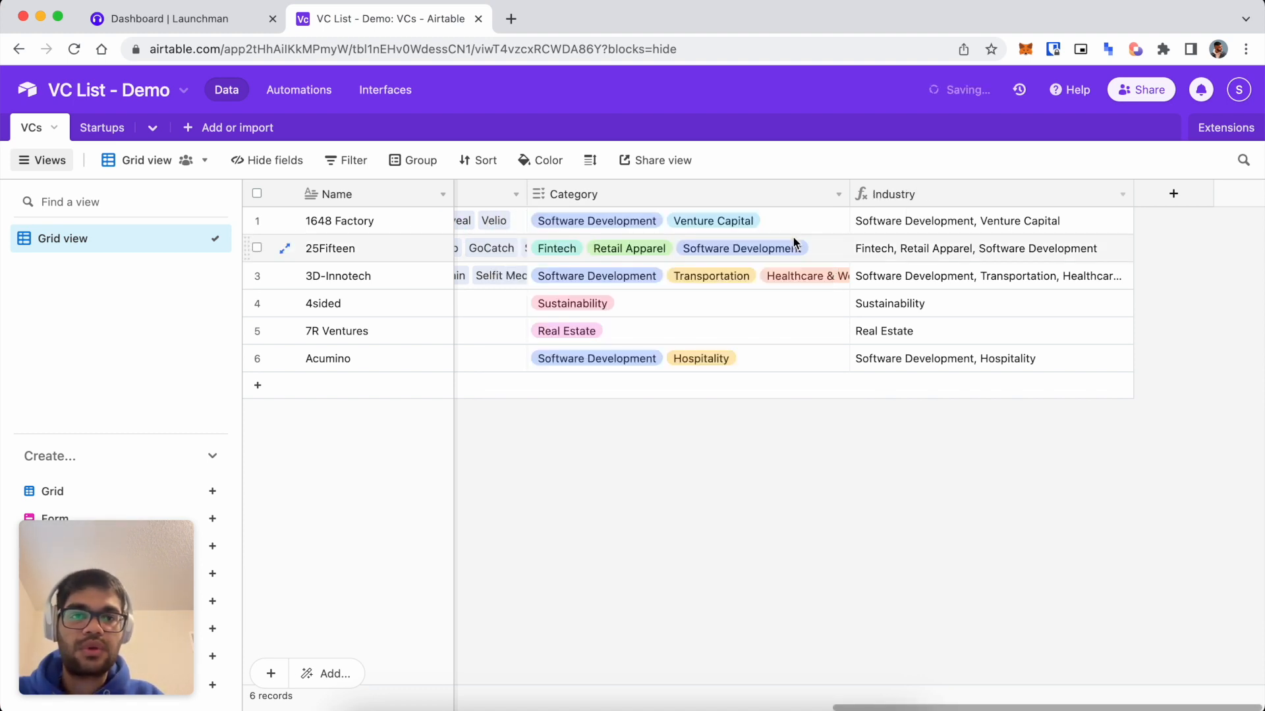
left_click(120, 25)
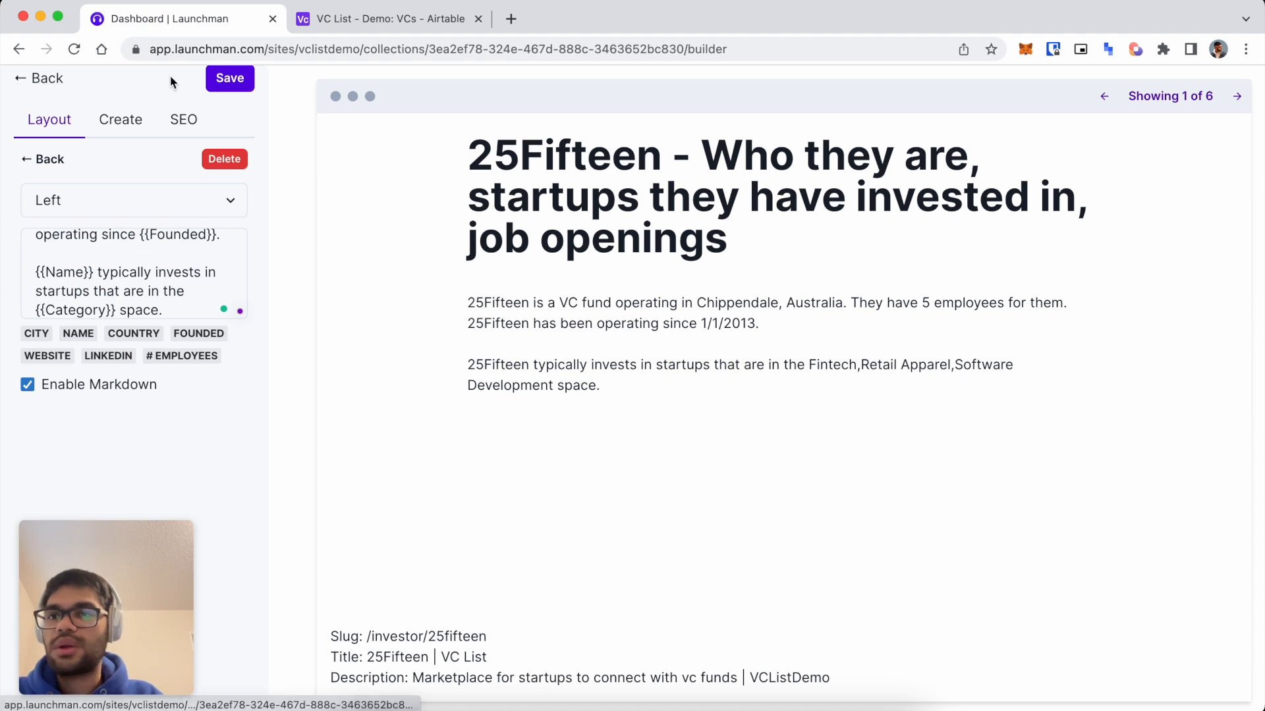
Save the template, go back to the collection, and sort by Industry to check its comma-separated values.
left_click(227, 79)
left_click(42, 78)
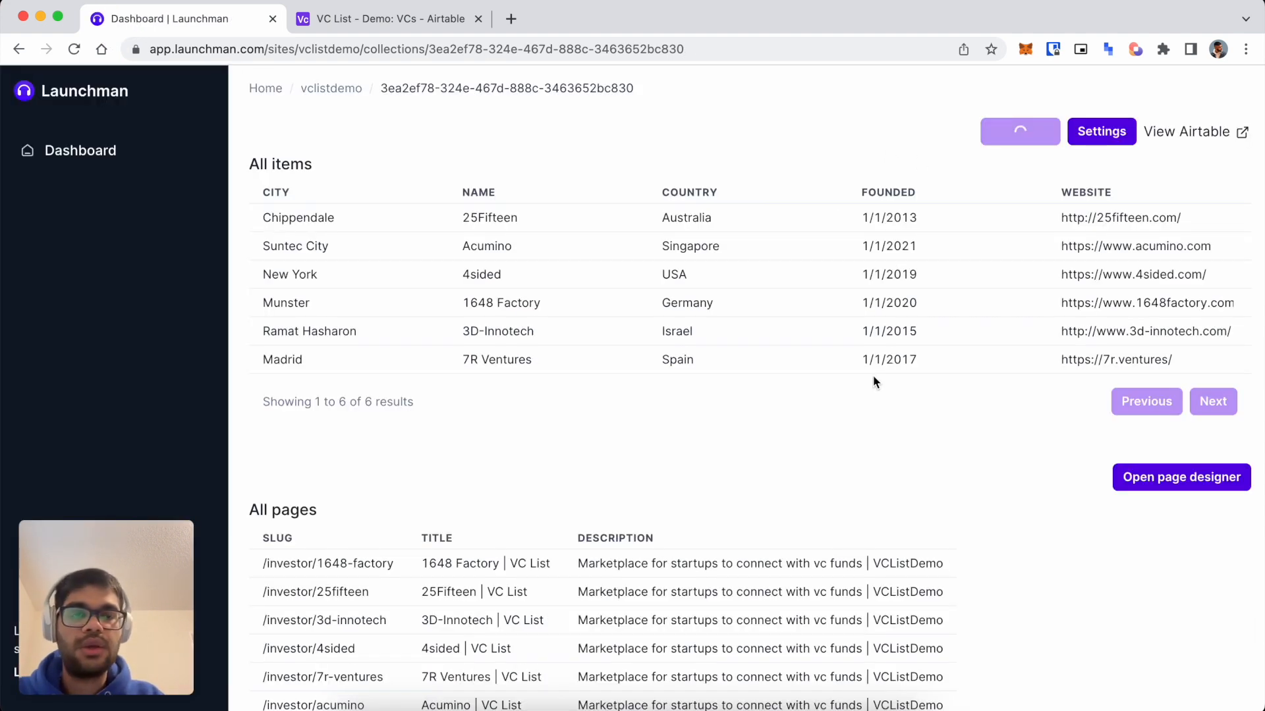
scroll(908, 315, "right", 15)
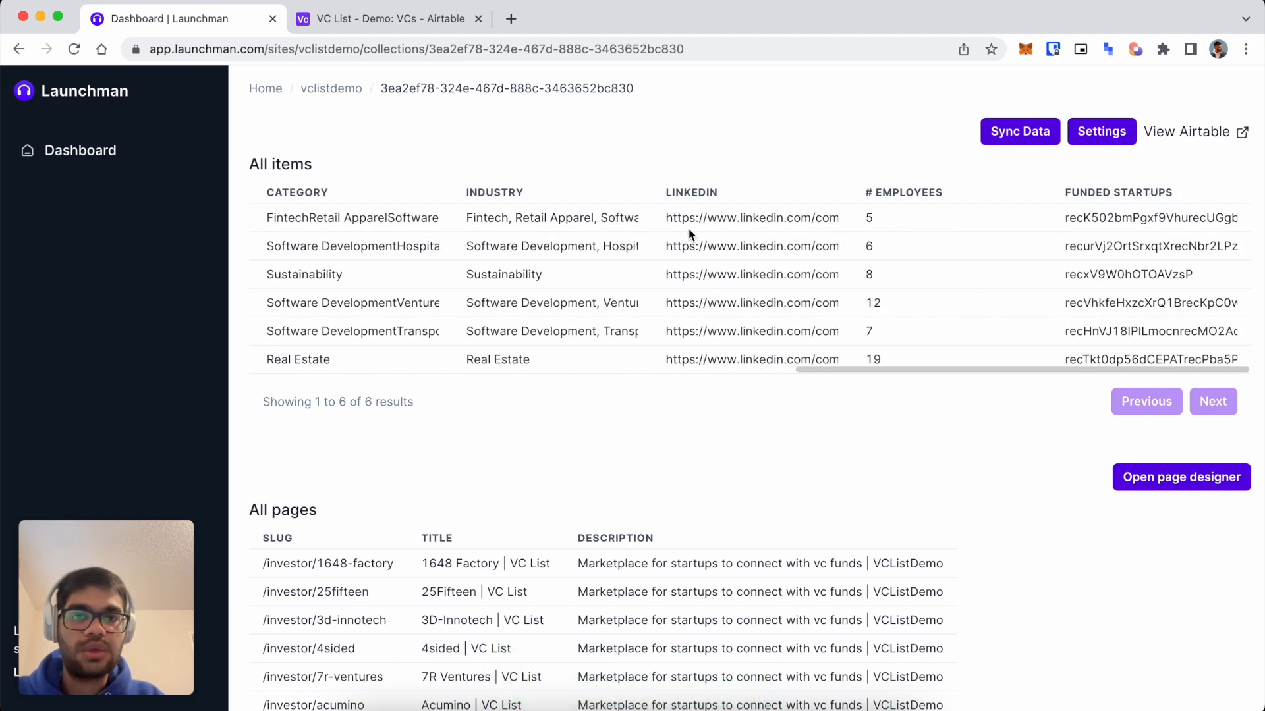
scroll(632, 224, "left", 1)
left_click(531, 192)
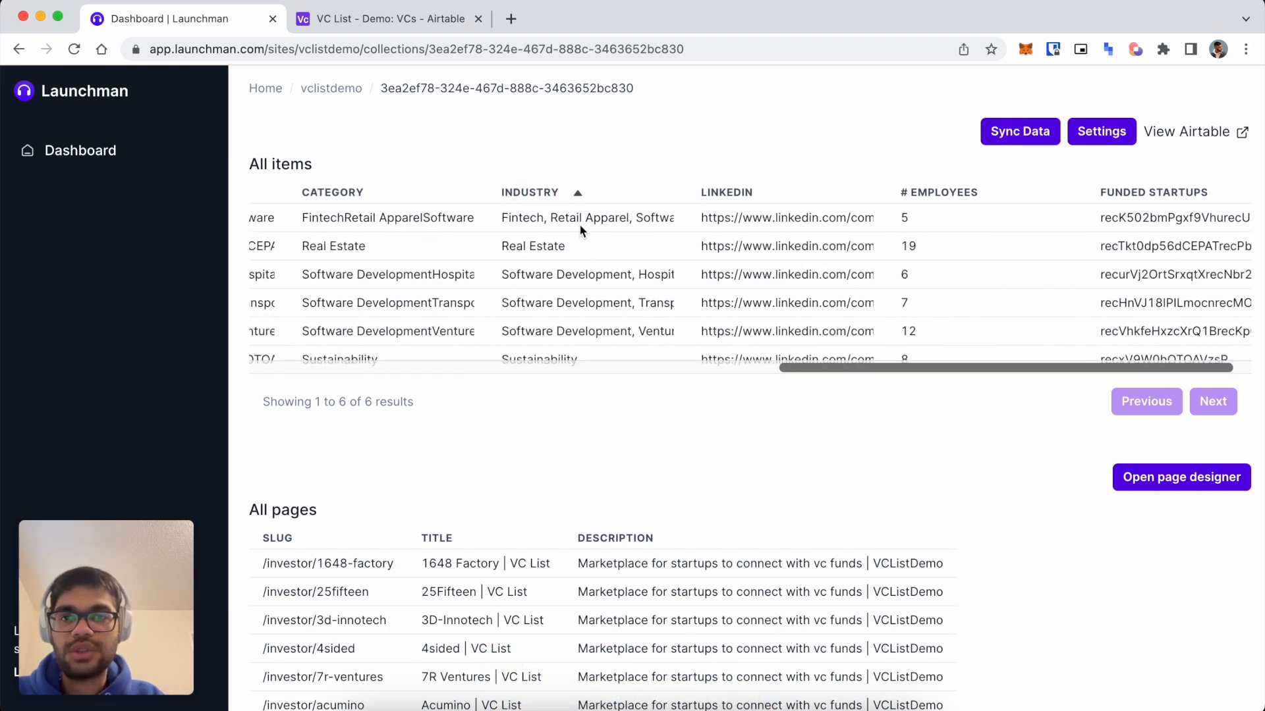
left_click(578, 192)
left_click_drag(588, 246, 646, 246)
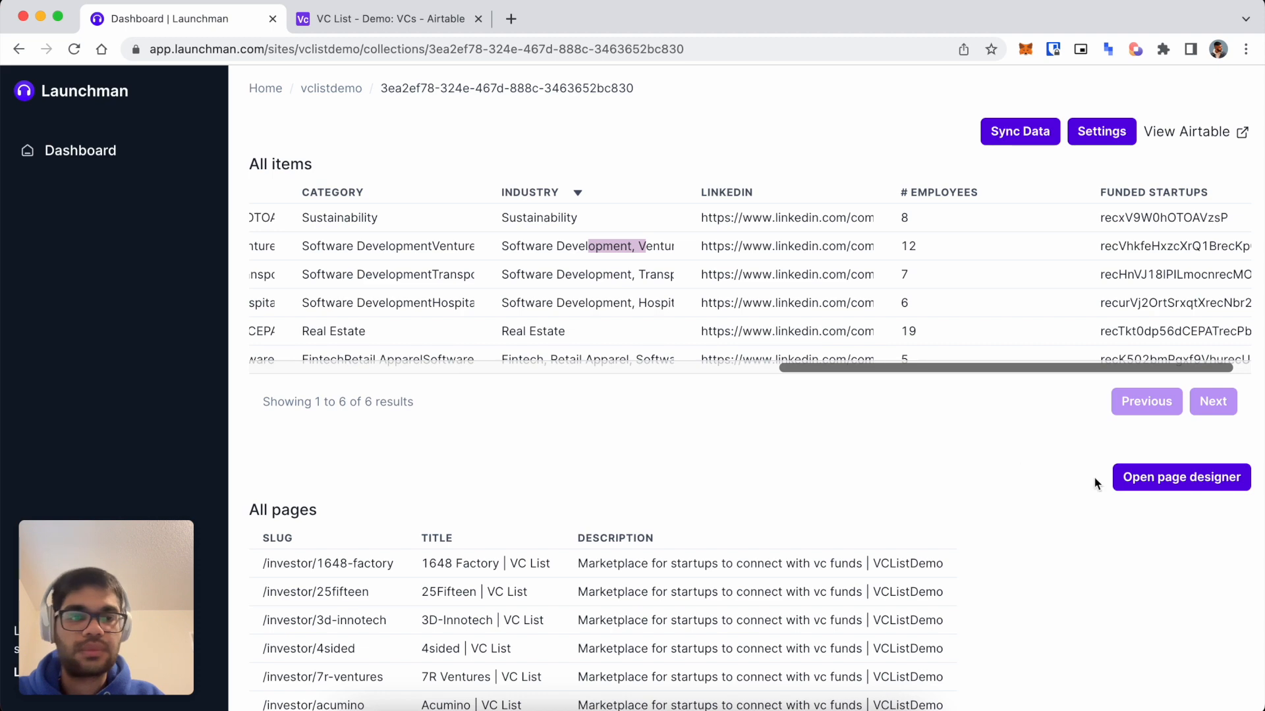
In the page designer's paragraph block, replace {{Category}} with {{Industry}}.
left_click(1160, 484)
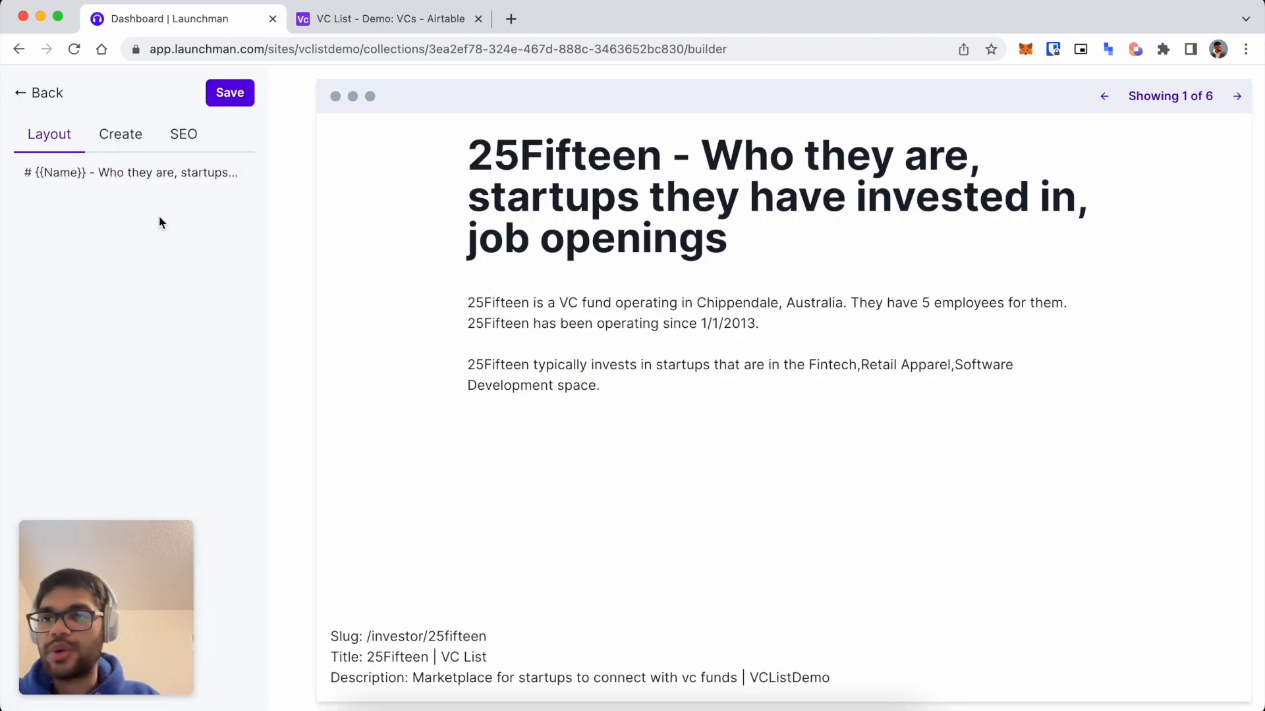
left_click(128, 172)
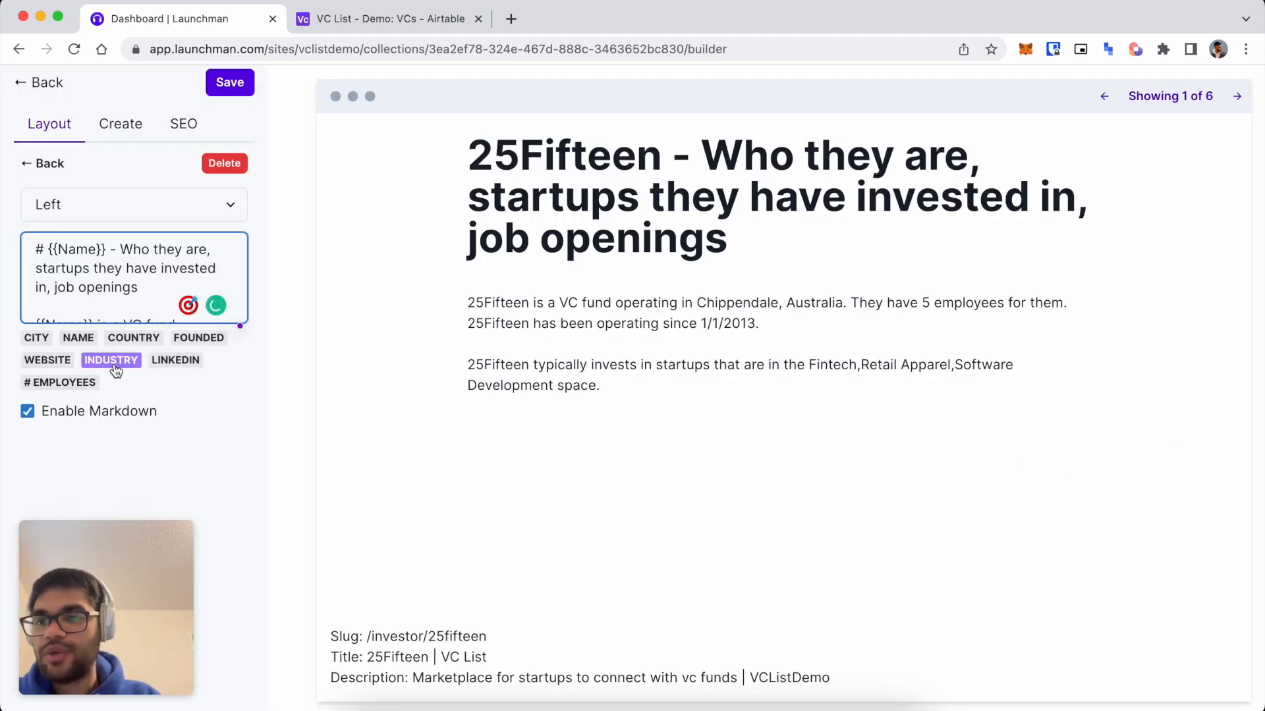
scroll(122, 308, "down", 5)
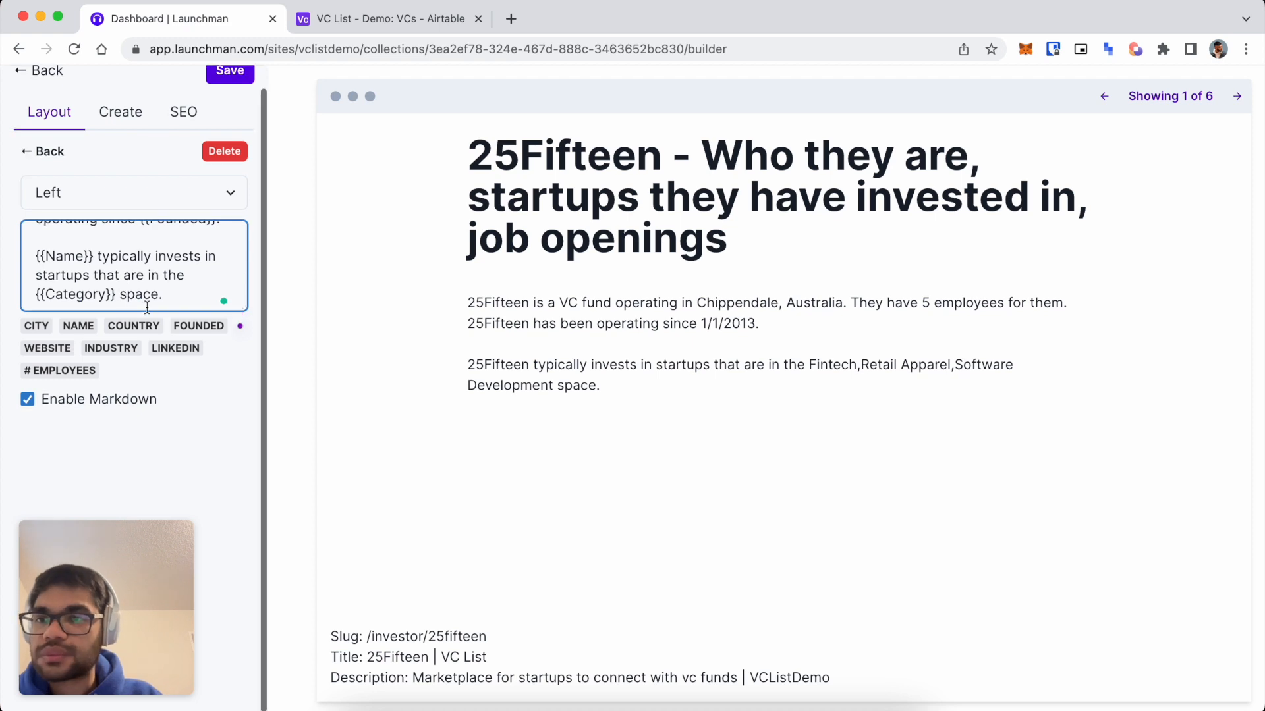
double_click(95, 291)
key("BackSpace")
type("Industry")
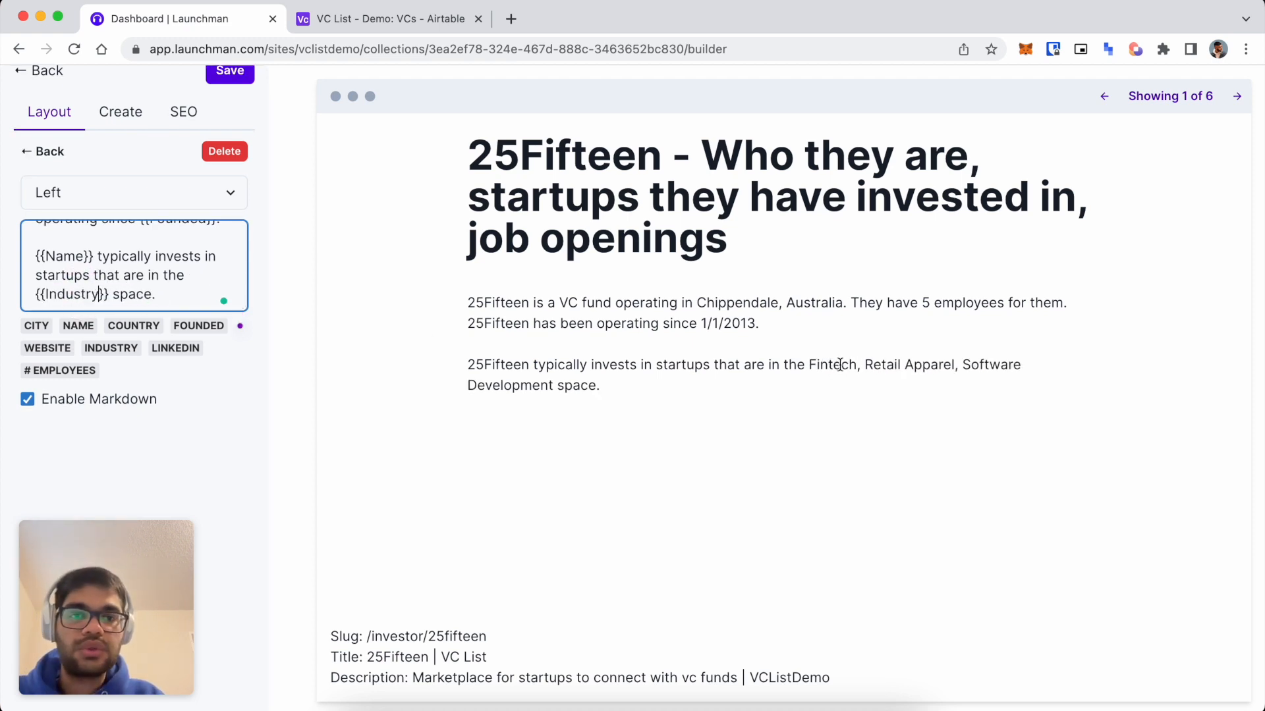
Step through several investor previews to confirm the industries read comma-separated.
left_click_drag(810, 360, 857, 365)
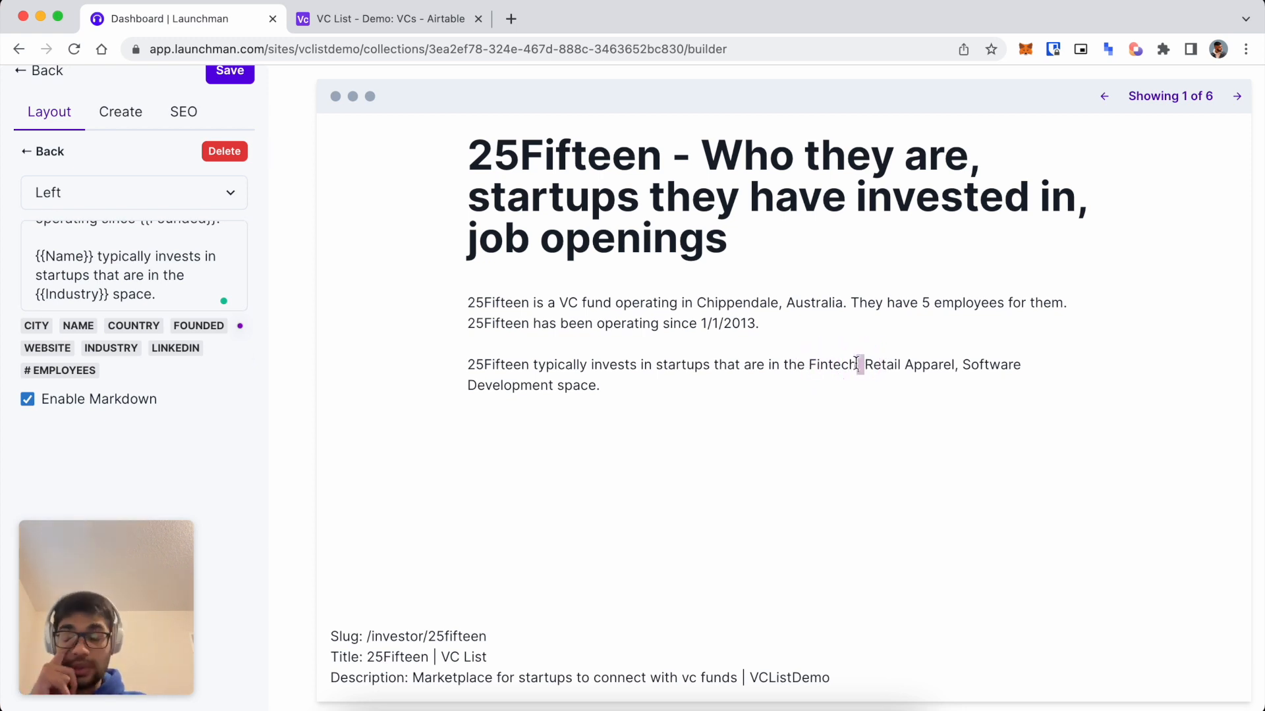
left_click(1237, 96)
left_click(1236, 96)
double_click(819, 364)
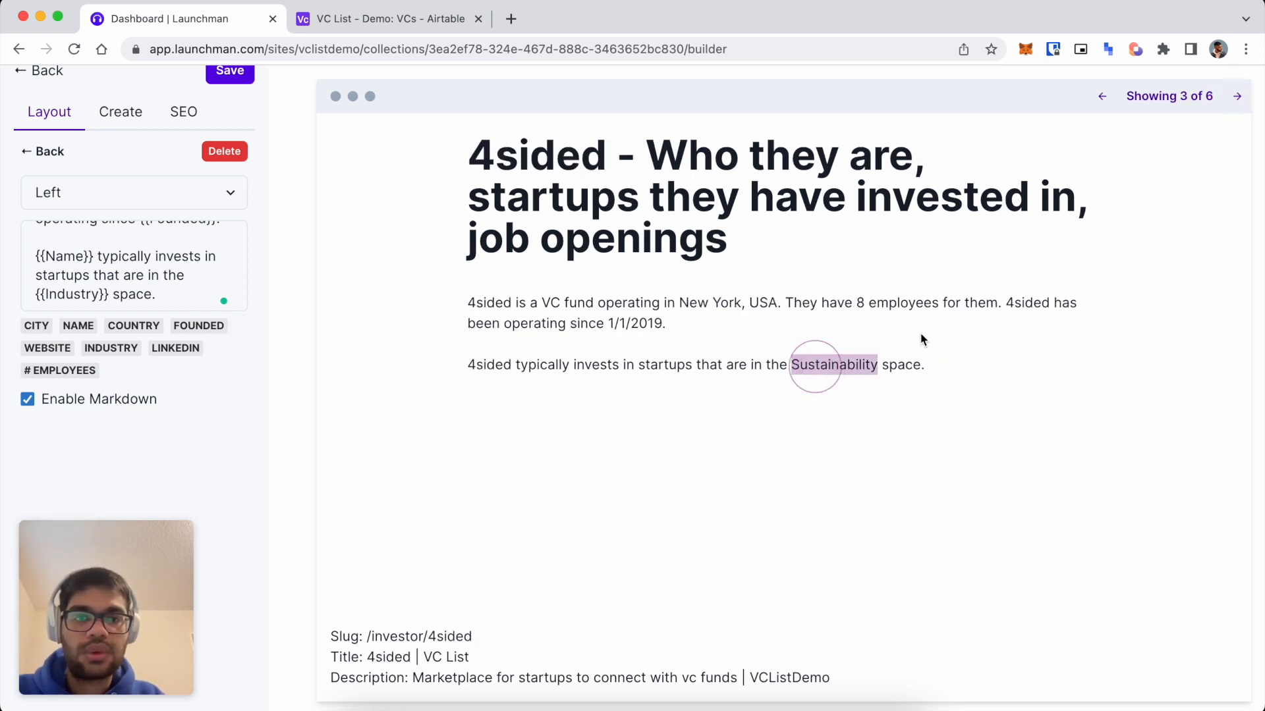
left_click(1239, 98)
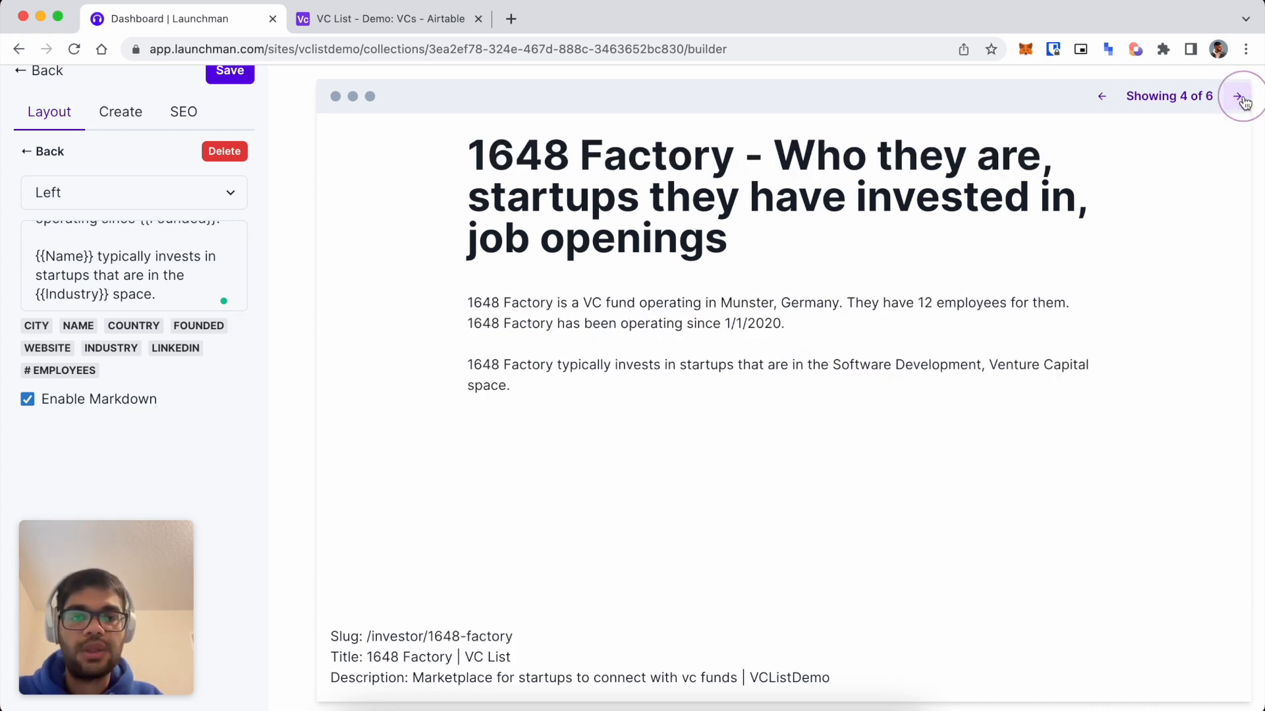
left_click(1239, 97)
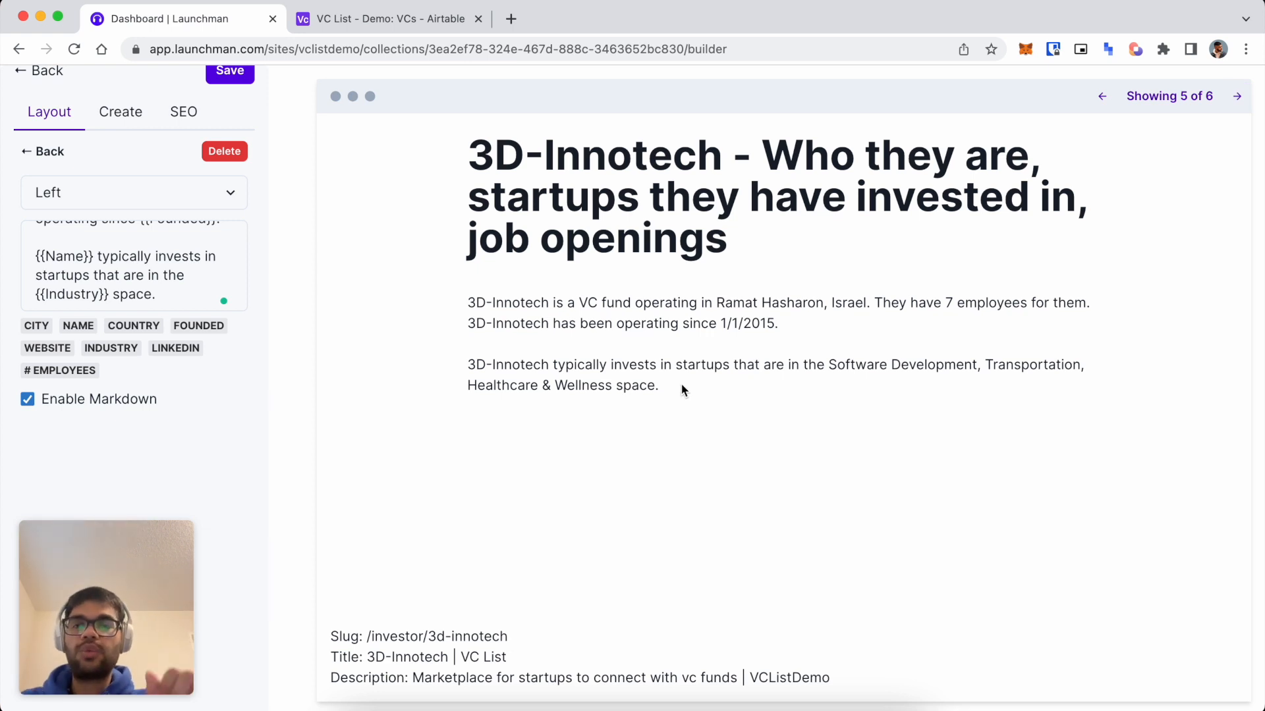
Add a new line below the industry sentence with the markdown link [Visit VC →]({{Website}}).
scroll(113, 269, "down", 1)
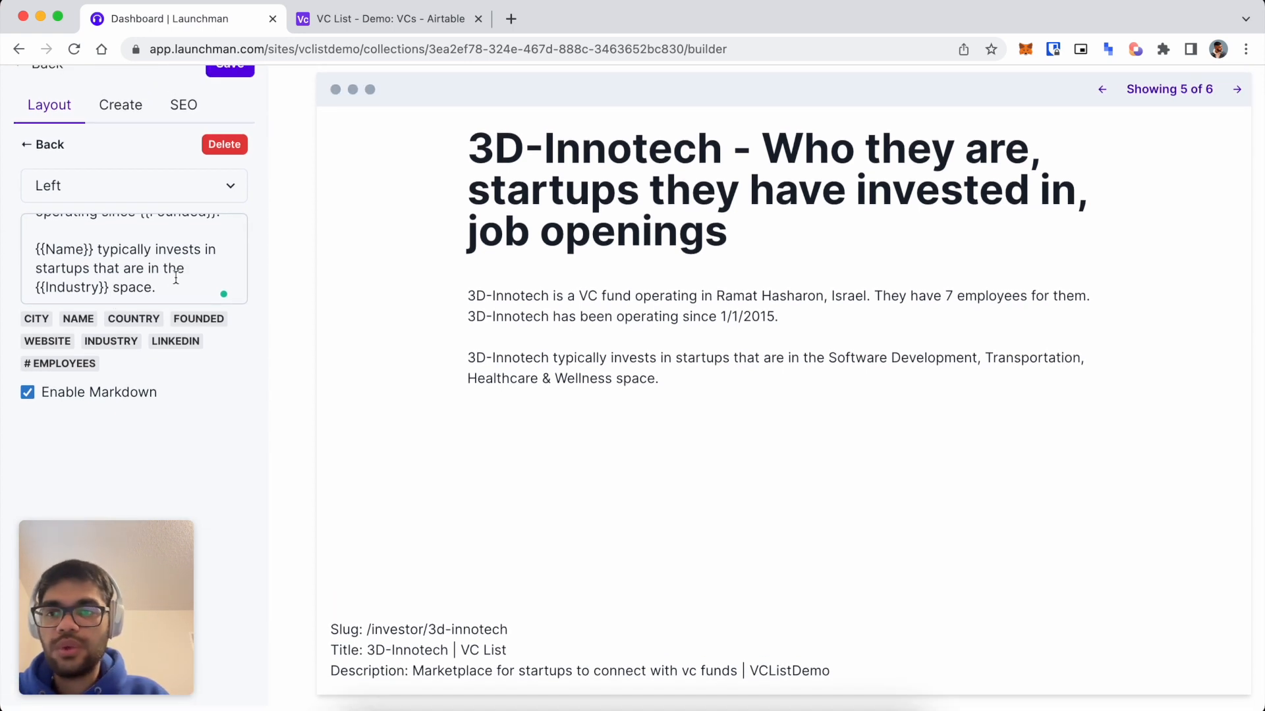
left_click(176, 282)
key("Return")
type("Visit VC")
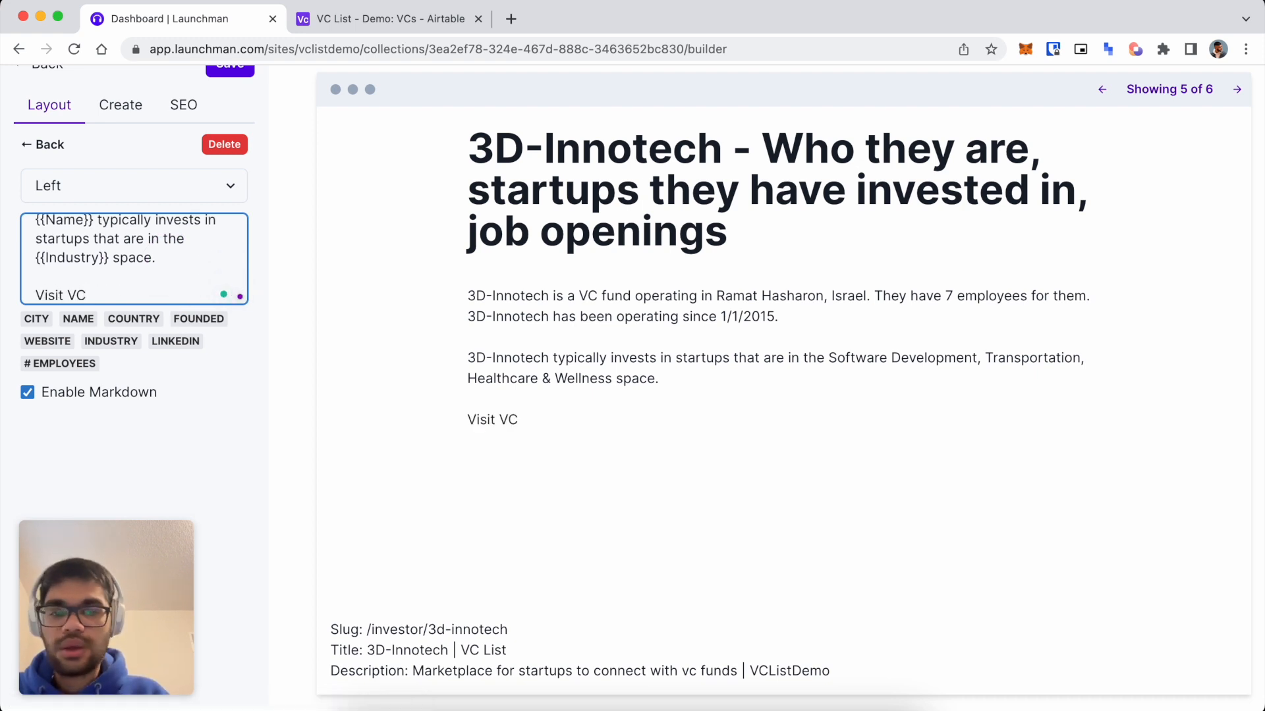
key("shift+Left")
key("shift+Left")
key("Left")
key("Left")
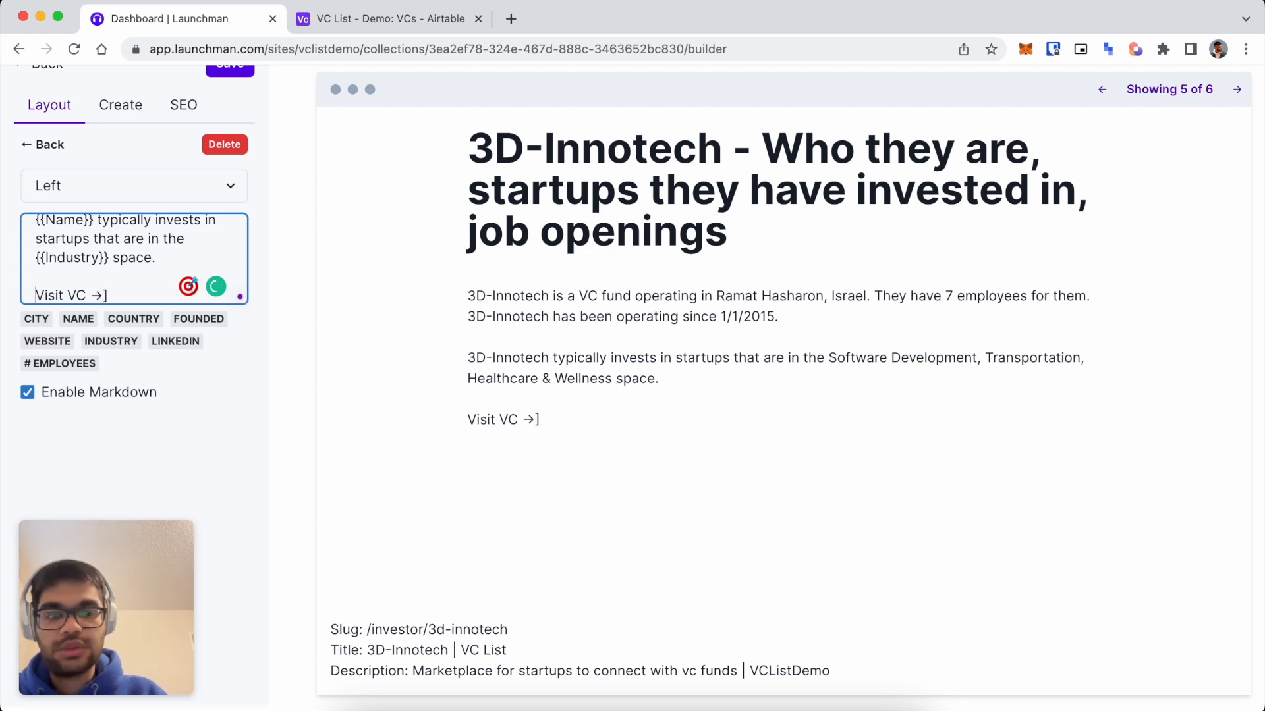
type("[")
key("super+Right")
type("()")
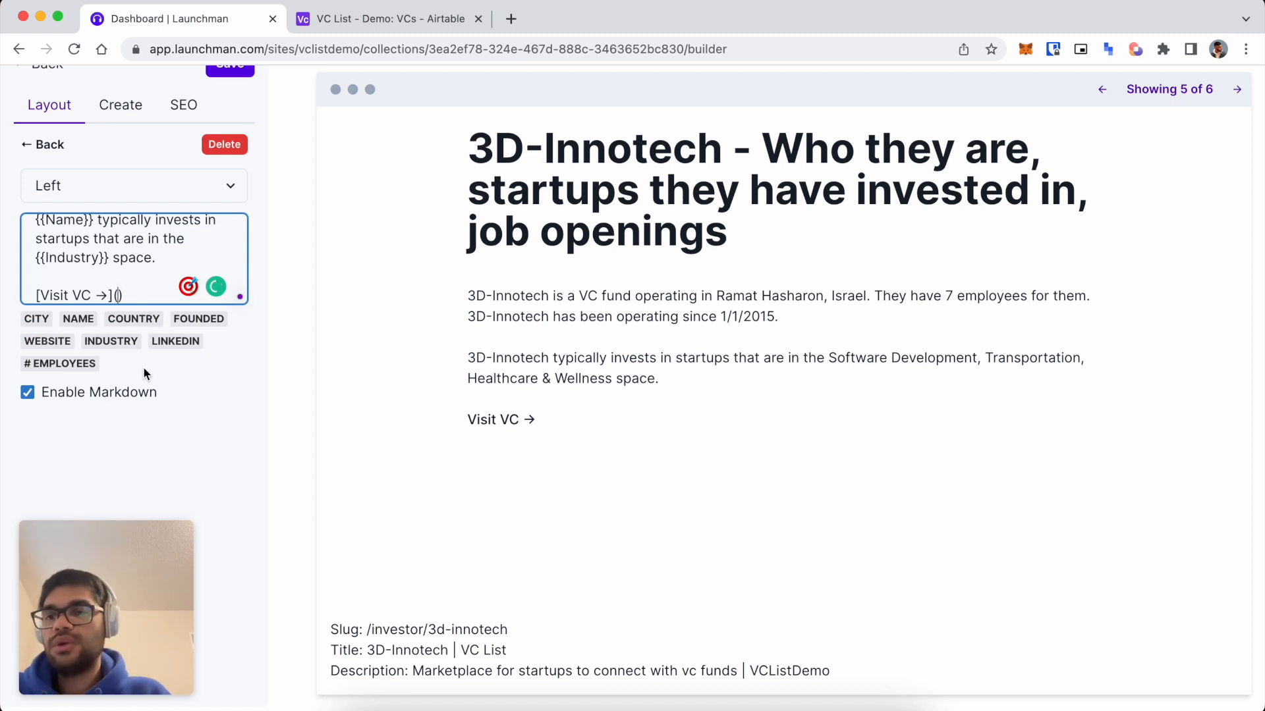
left_click(38, 345)
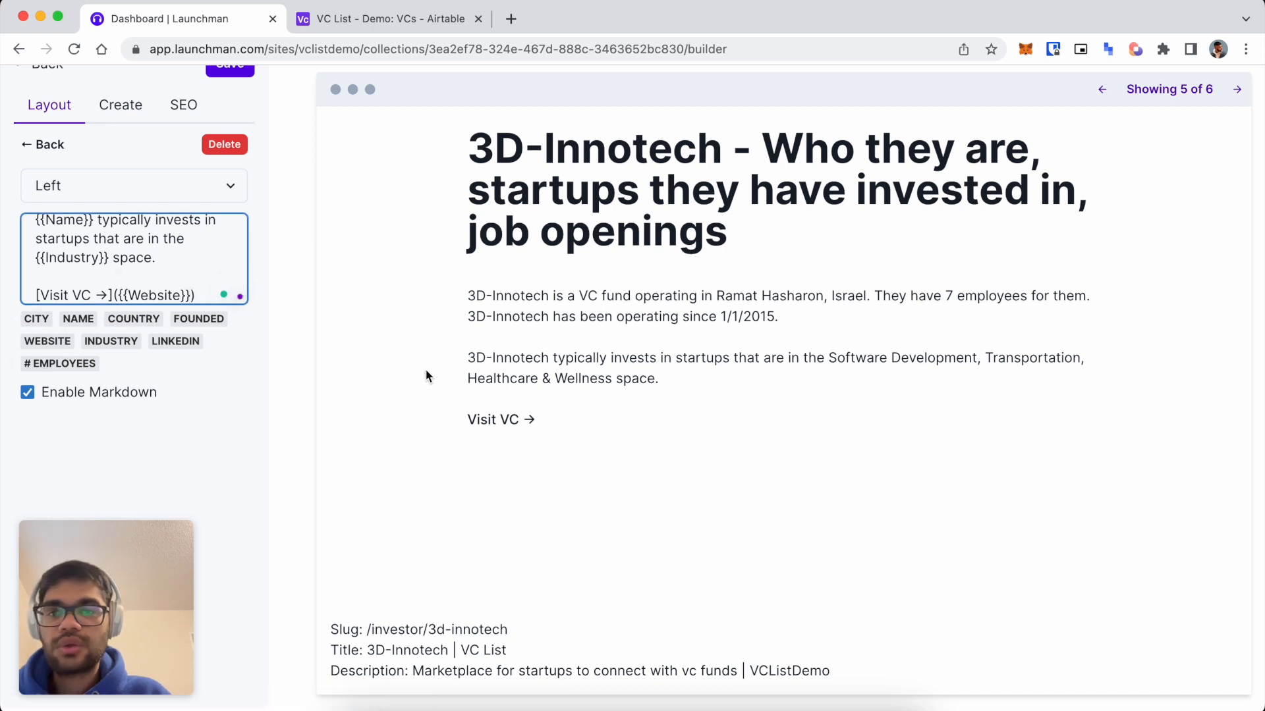
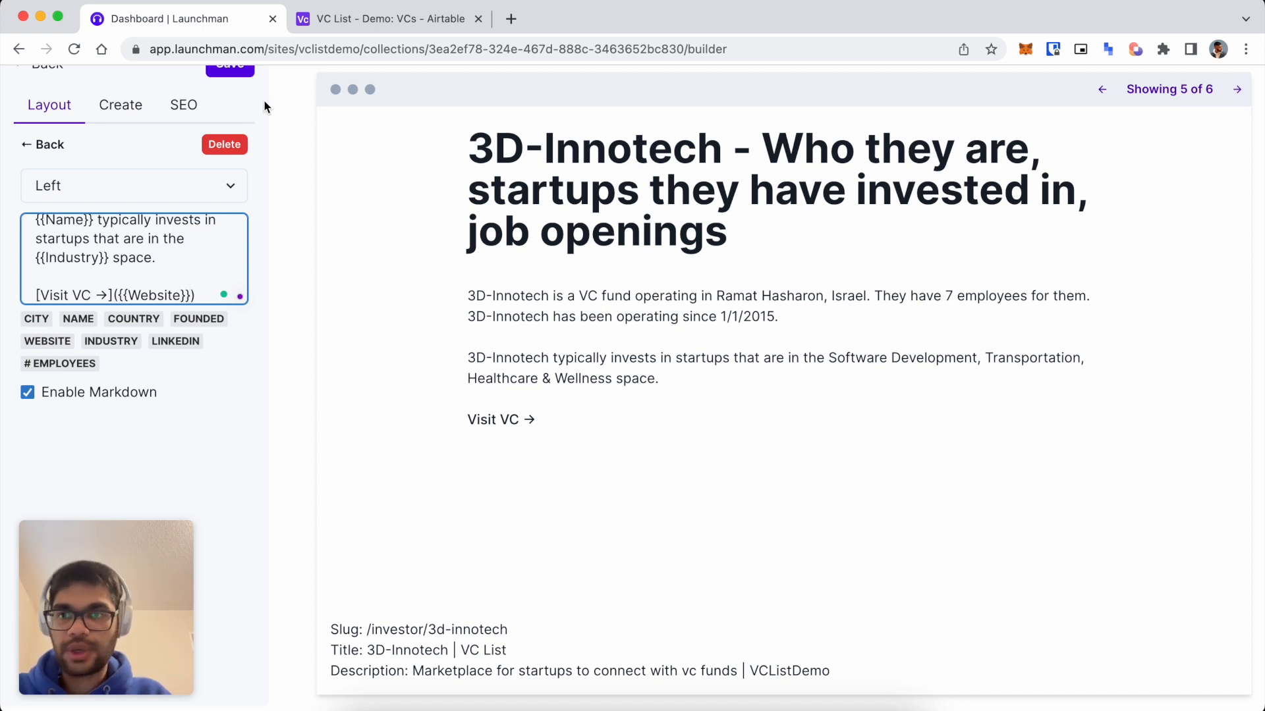
Save the edited page template so the VC collection regenerates its six investor pages.
scroll(264, 100, "up", 1)
left_click(230, 87)
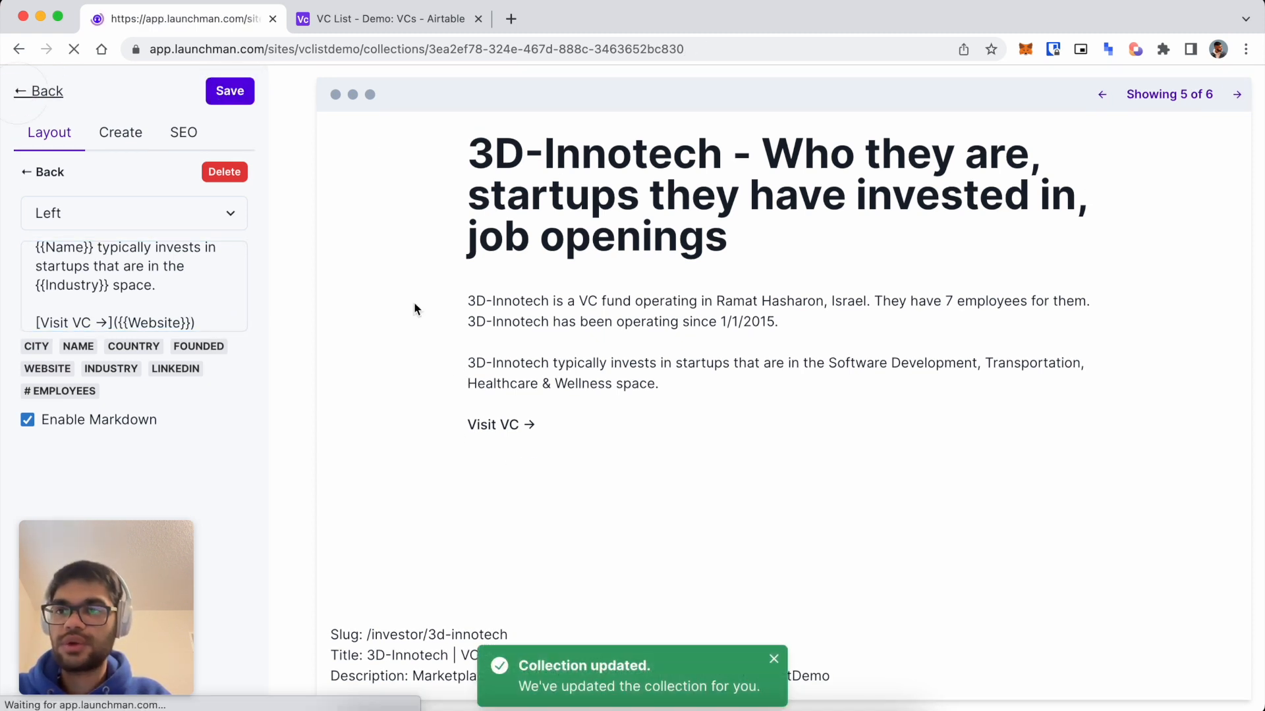
scroll(368, 457, "down", 2)
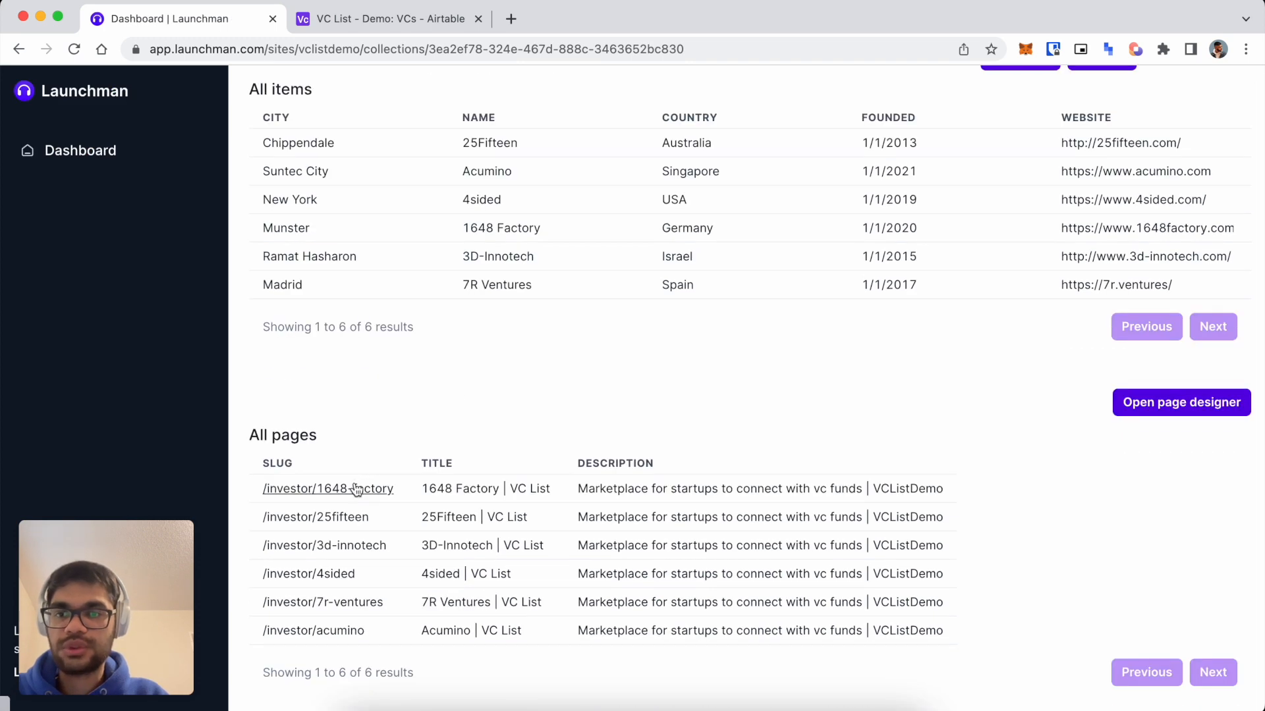
Open the /investor/1648-factory page in a new tab, check its blurb, and test the Visit VC link.
right_click(356, 490)
left_click(417, 346)
key("ctrl+Tab")
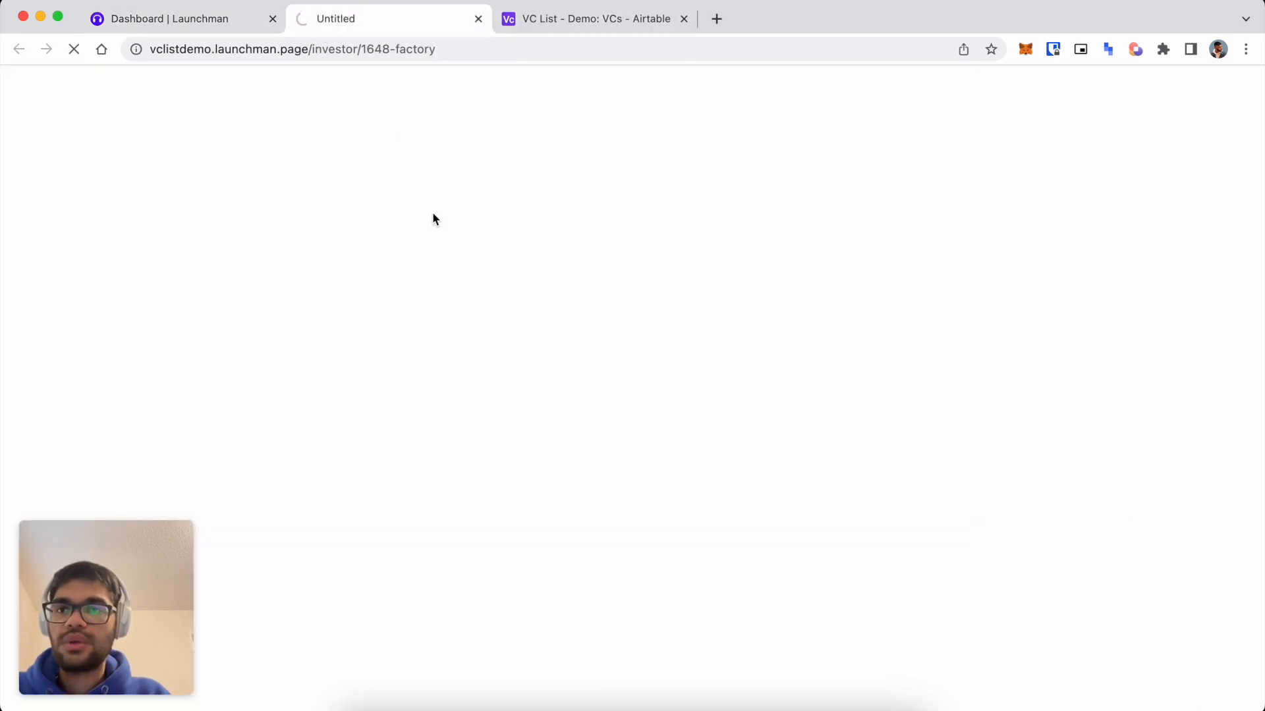
scroll(598, 501, "down", 2)
scroll(438, 345, "up", 2)
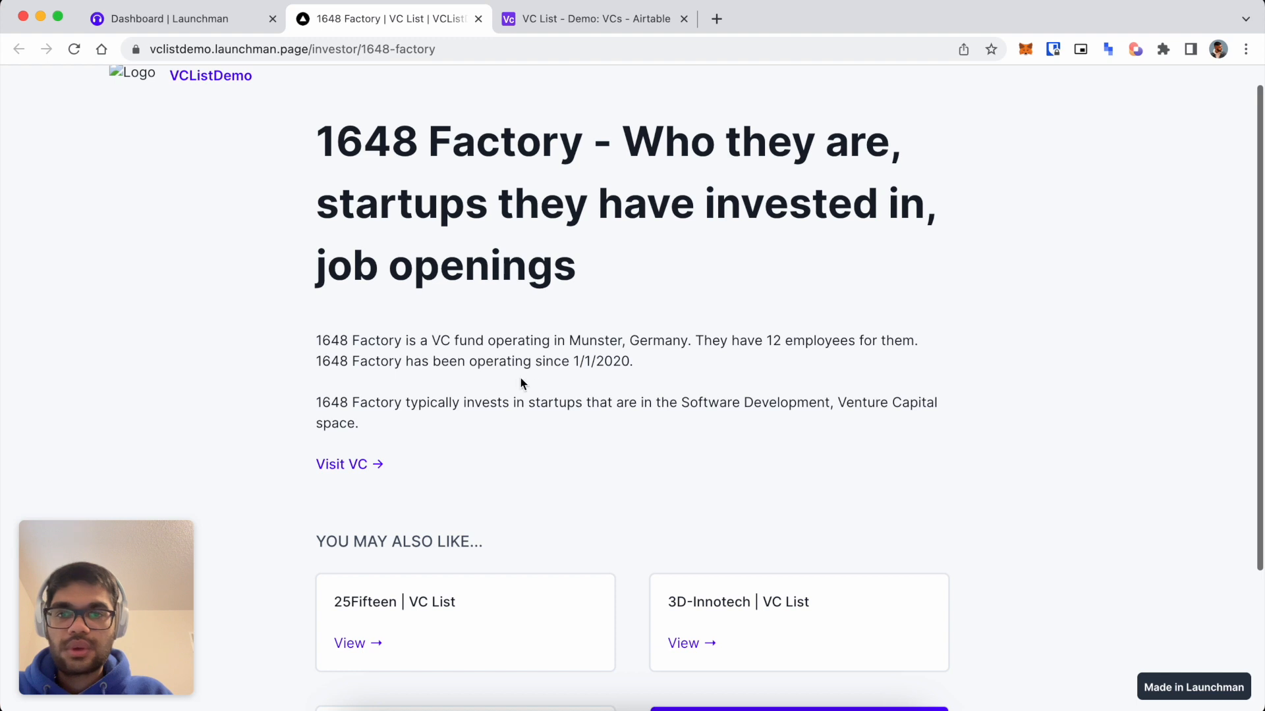
left_click_drag(681, 402, 627, 415)
left_click(474, 451)
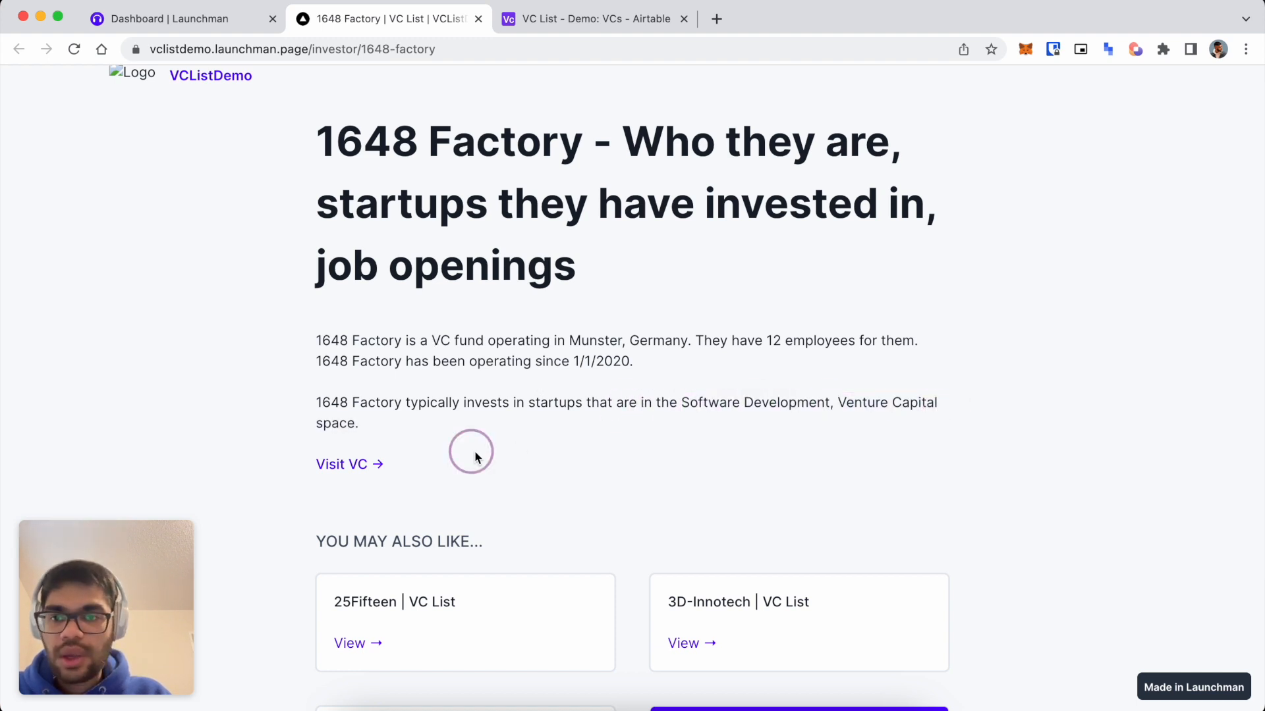
left_click(337, 463)
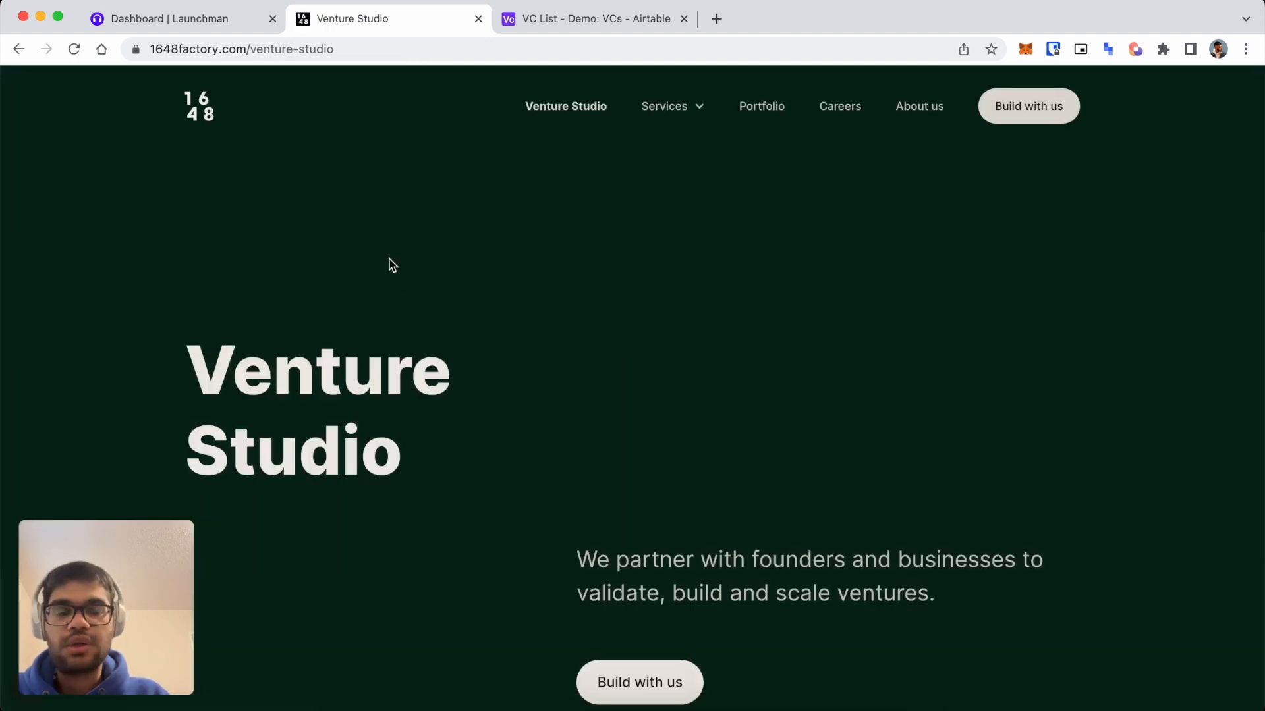
left_click(15, 49)
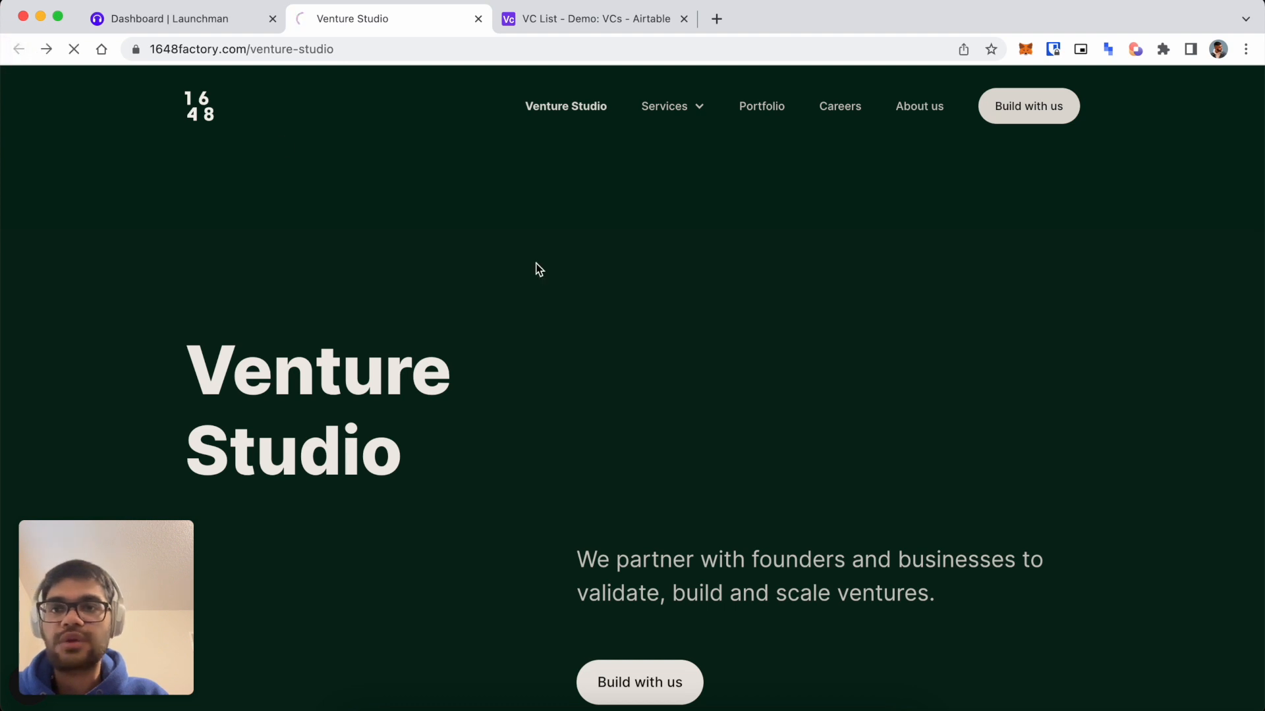
Browse the VCListDemo home page, then return to the Launchman collection dashboard.
left_click(249, 82)
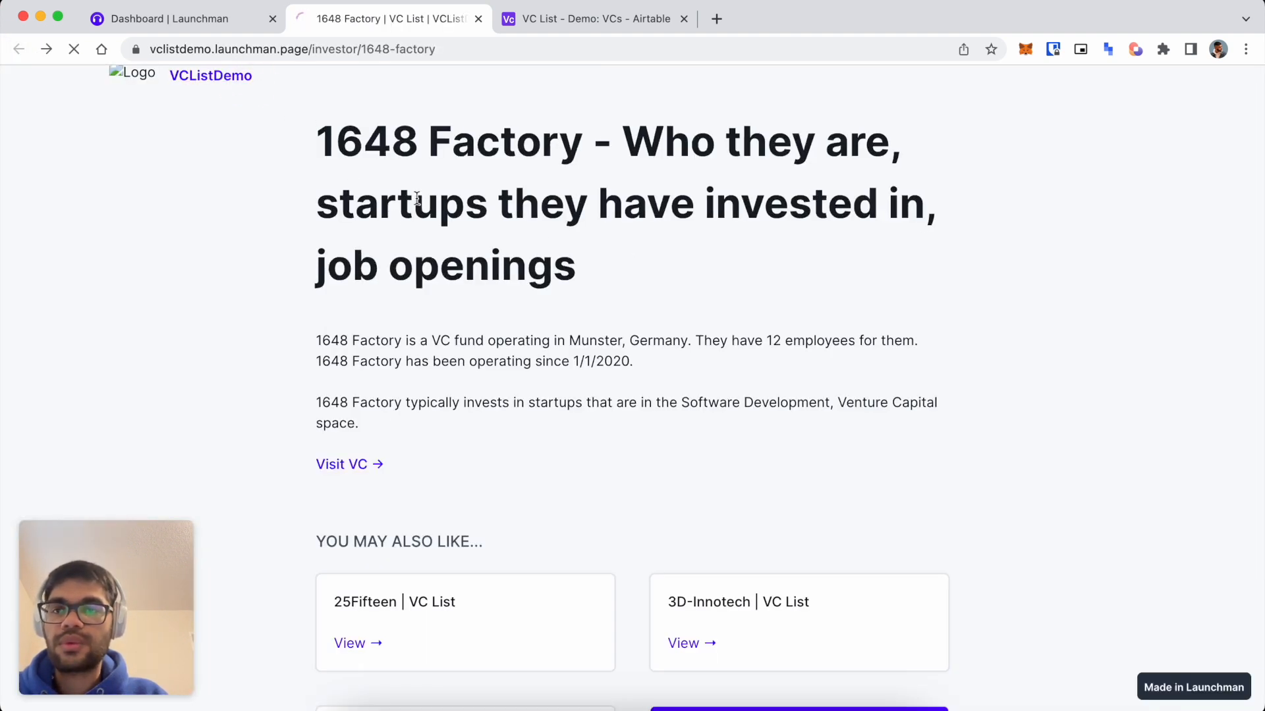
scroll(570, 338, "down", 7)
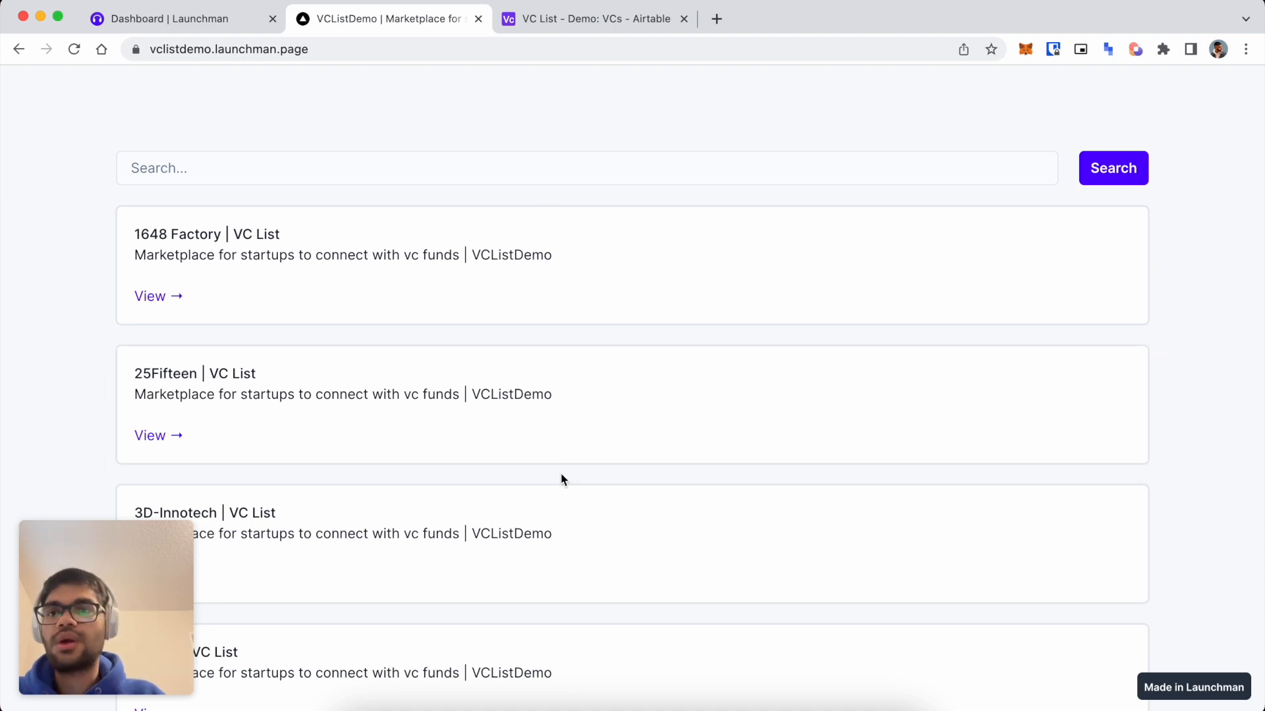
scroll(561, 476, "down", 7)
scroll(560, 474, "up", 13)
scroll(560, 473, "down", 12)
scroll(404, 214, "up", 13)
left_click(498, 203)
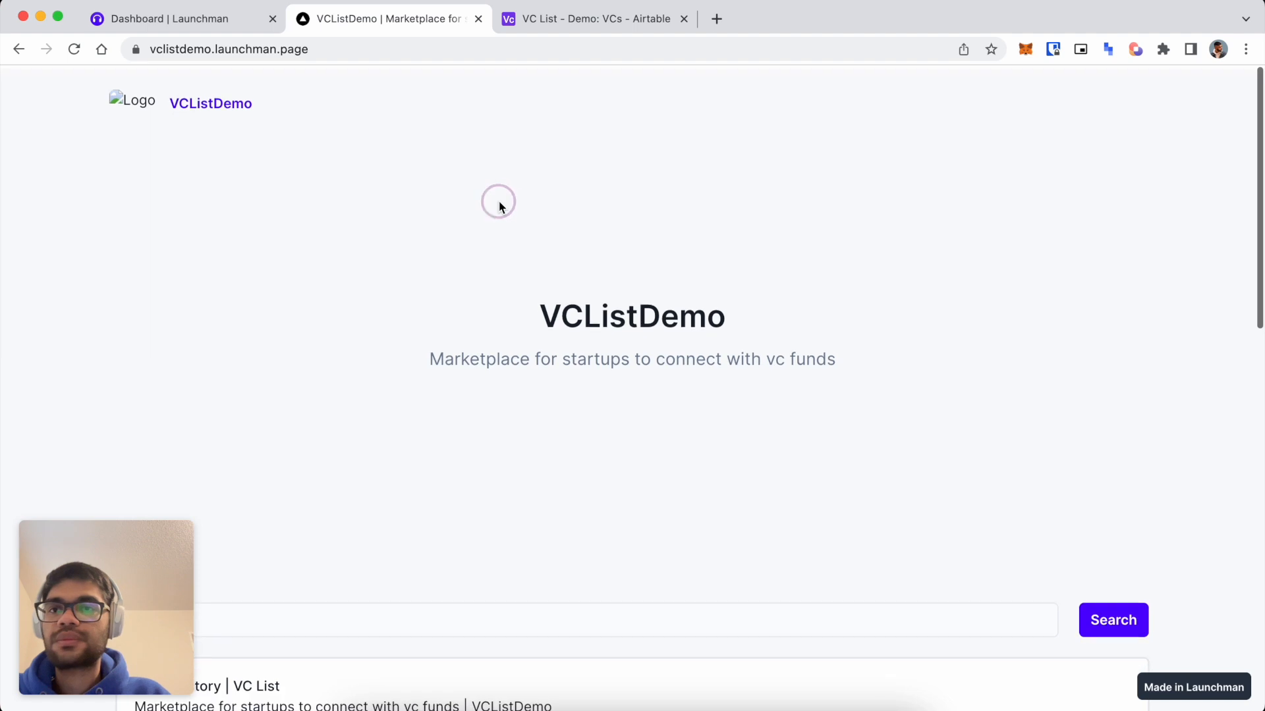
left_click(244, 20)
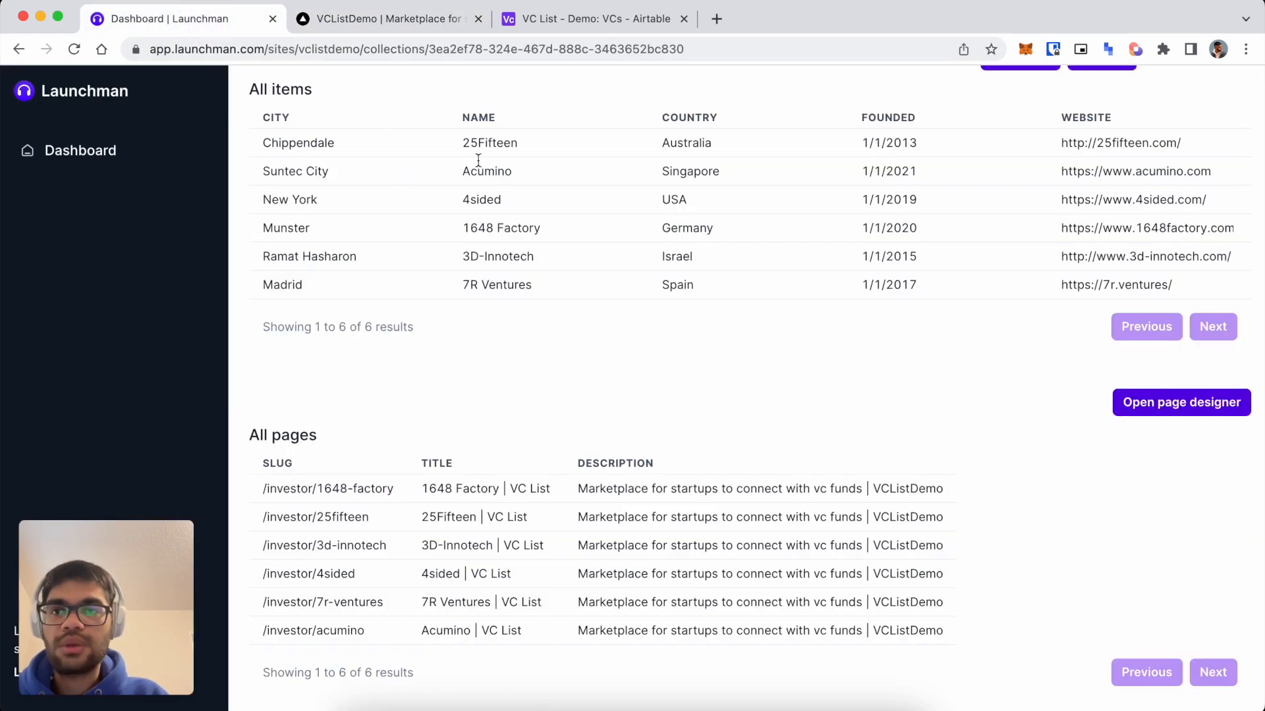
In the page designer, delete the body text from the heading block, keeping only the heading.
left_click(478, 18)
left_click(1185, 409)
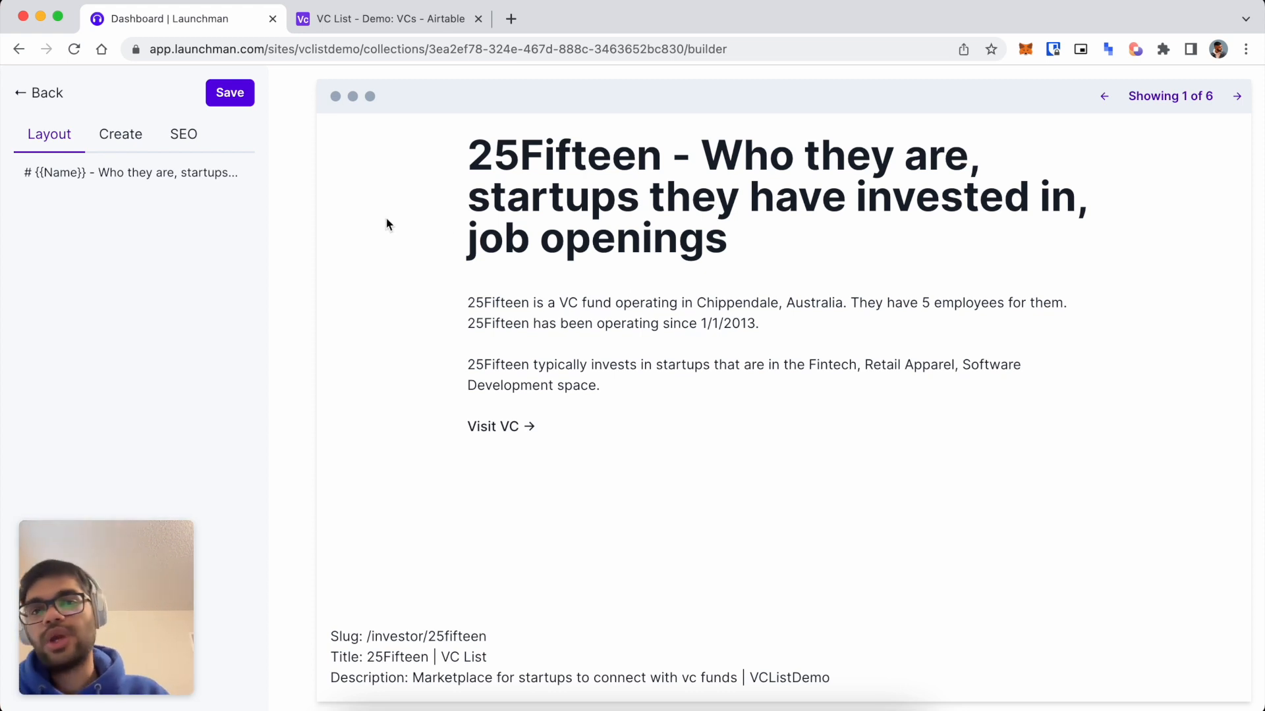
left_click(131, 172)
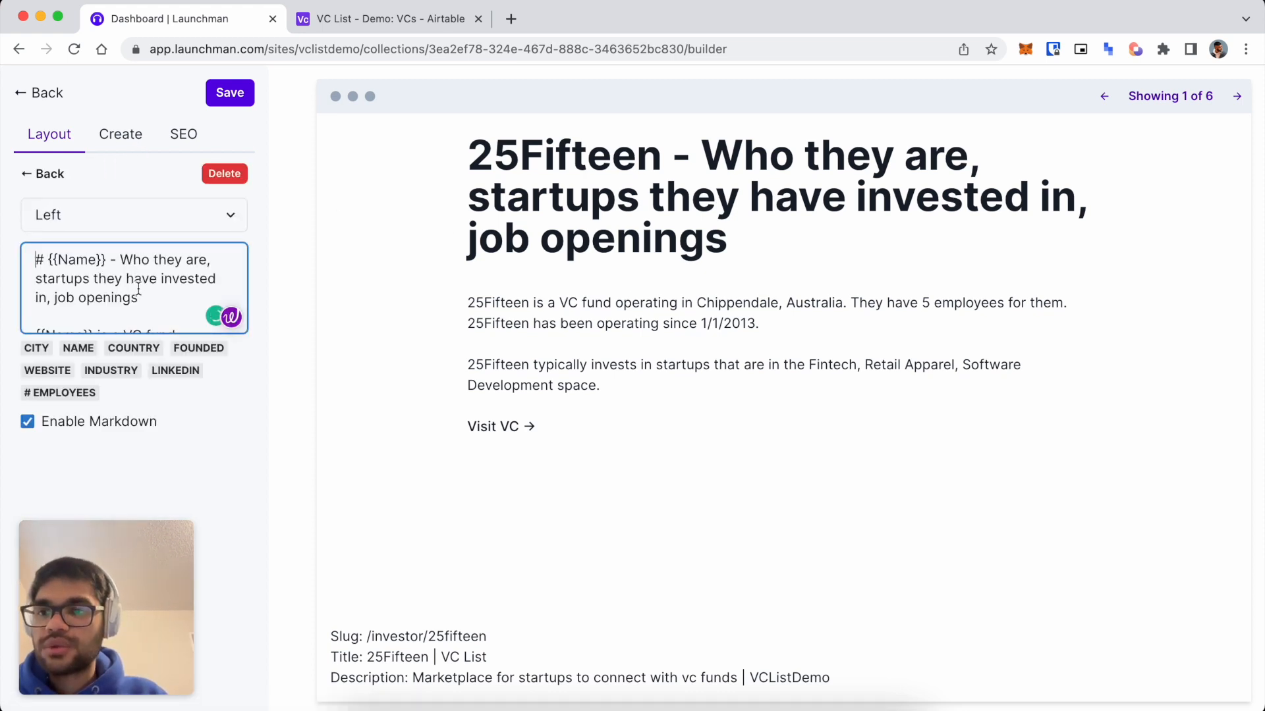
scroll(136, 285, "down", 2)
left_click(35, 294)
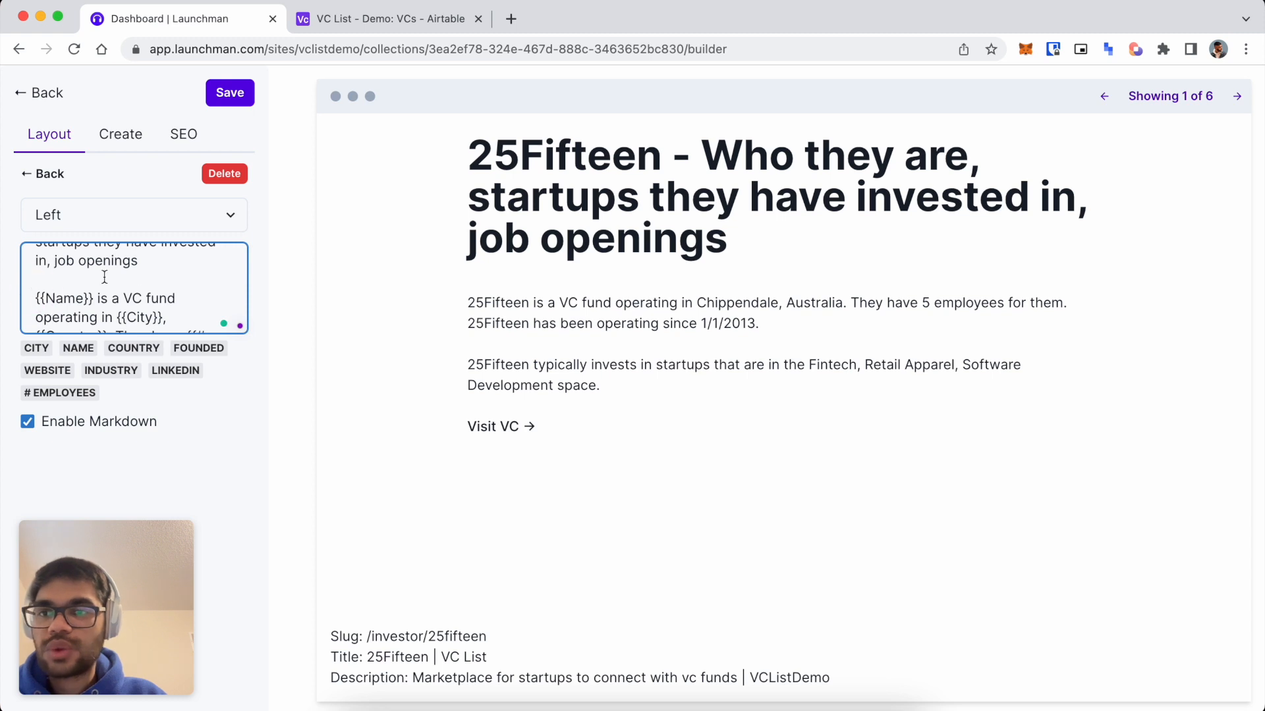
scroll(135, 290, "down", 4)
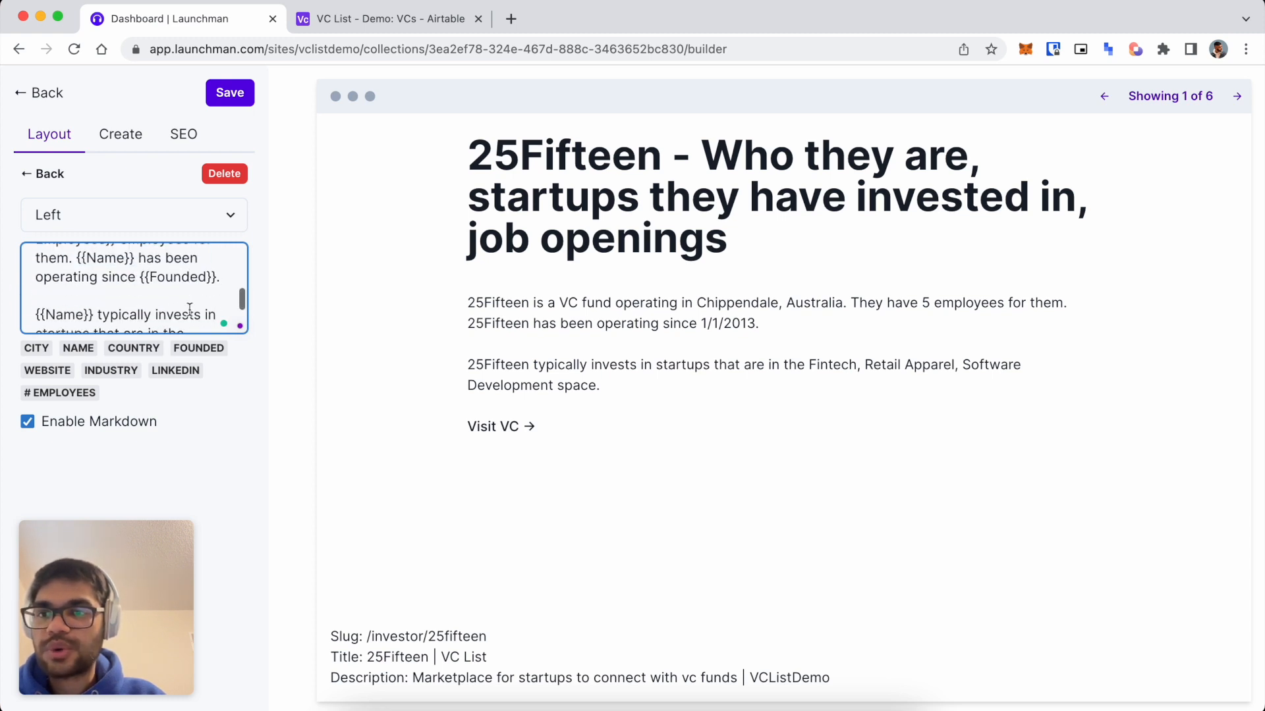
left_click(209, 319, "shift")
key("ctrl+c")
key("BackSpace")
key("BackSpace")
key("BackSpace")
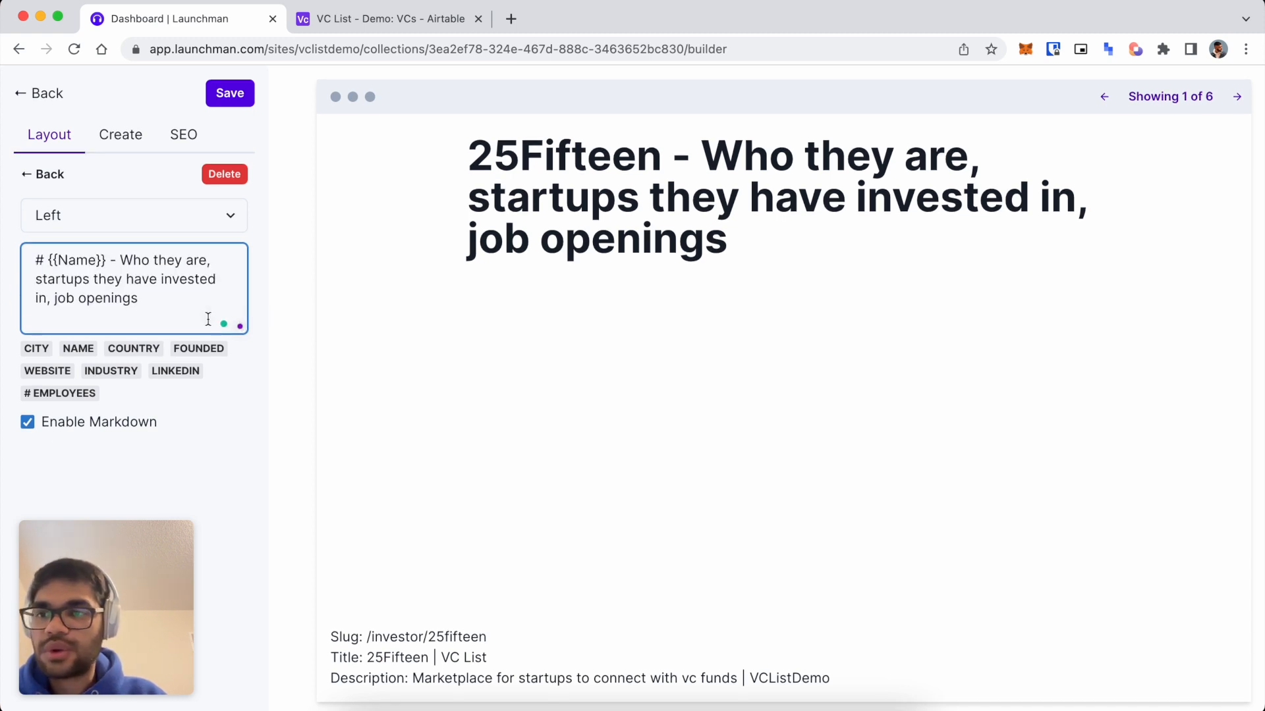
left_click(55, 174)
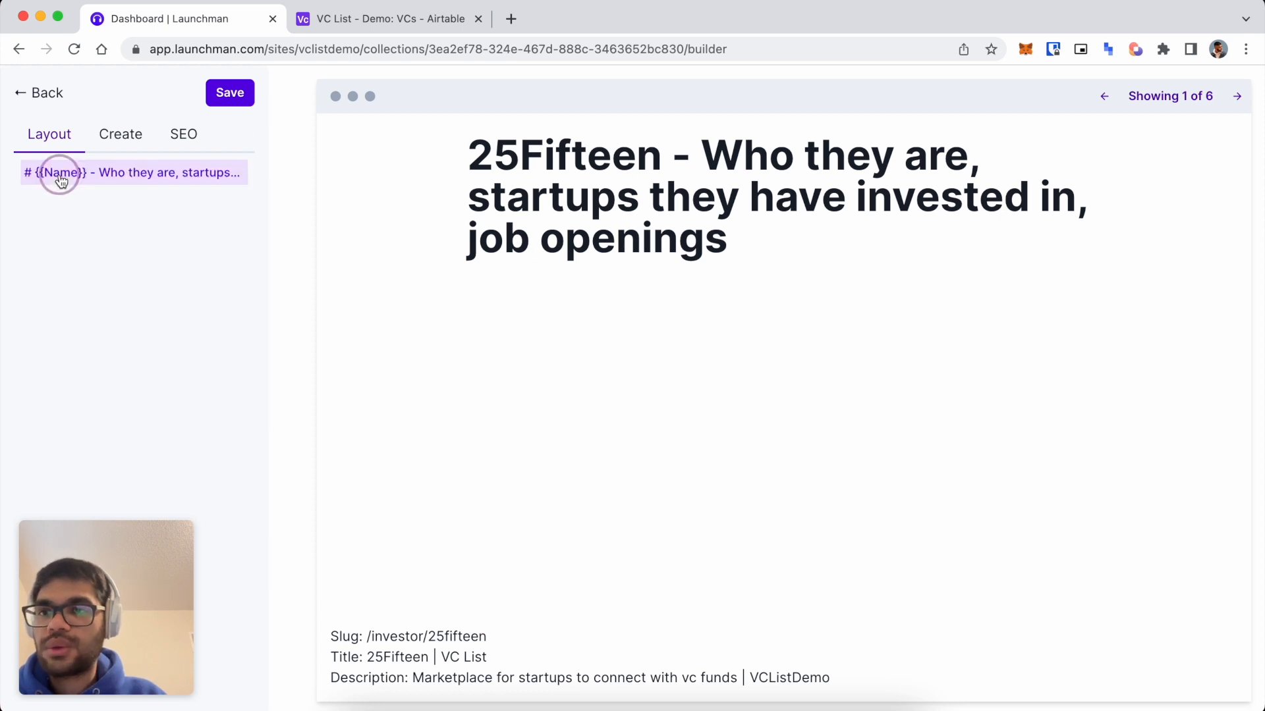
Add a new Text block holding the pasted VC description template, with Enable Markdown ticked.
left_click(121, 133)
left_click(106, 182)
left_click(79, 198)
key("ctrl+a")
key("ctrl+v")
scroll(74, 280, "up", 2)
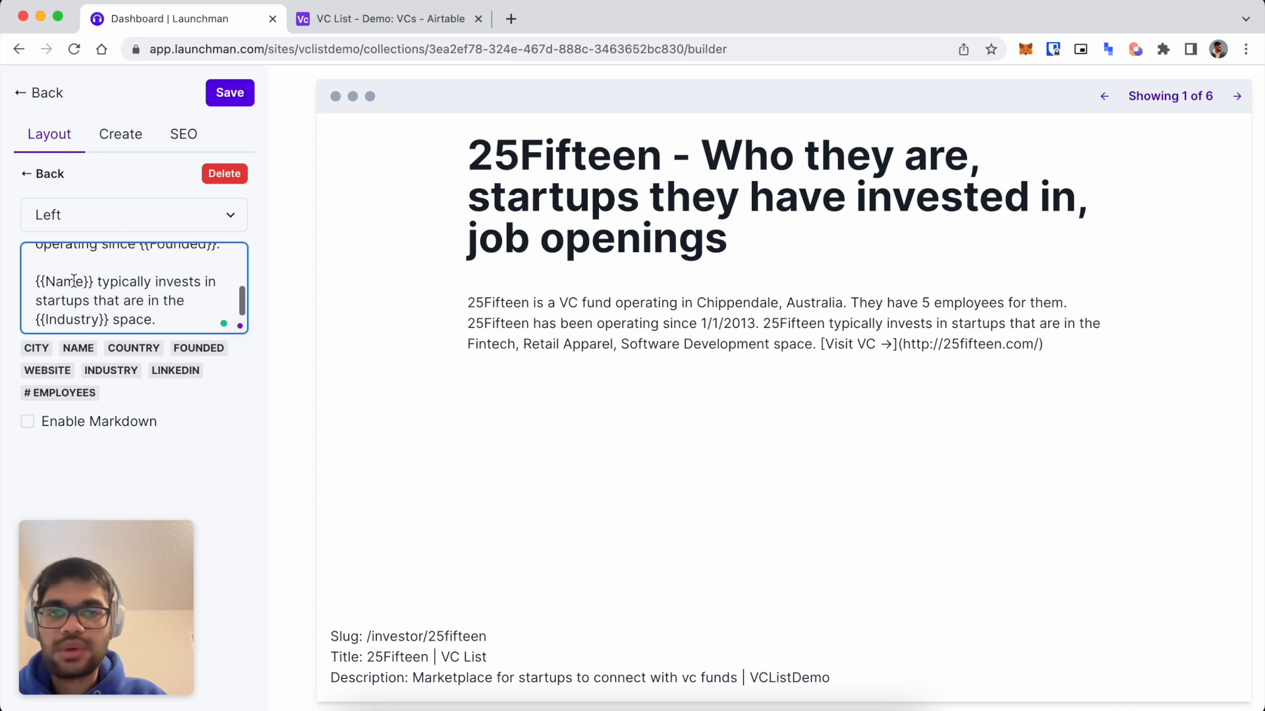
scroll(129, 301, "down", 2)
left_click(27, 421)
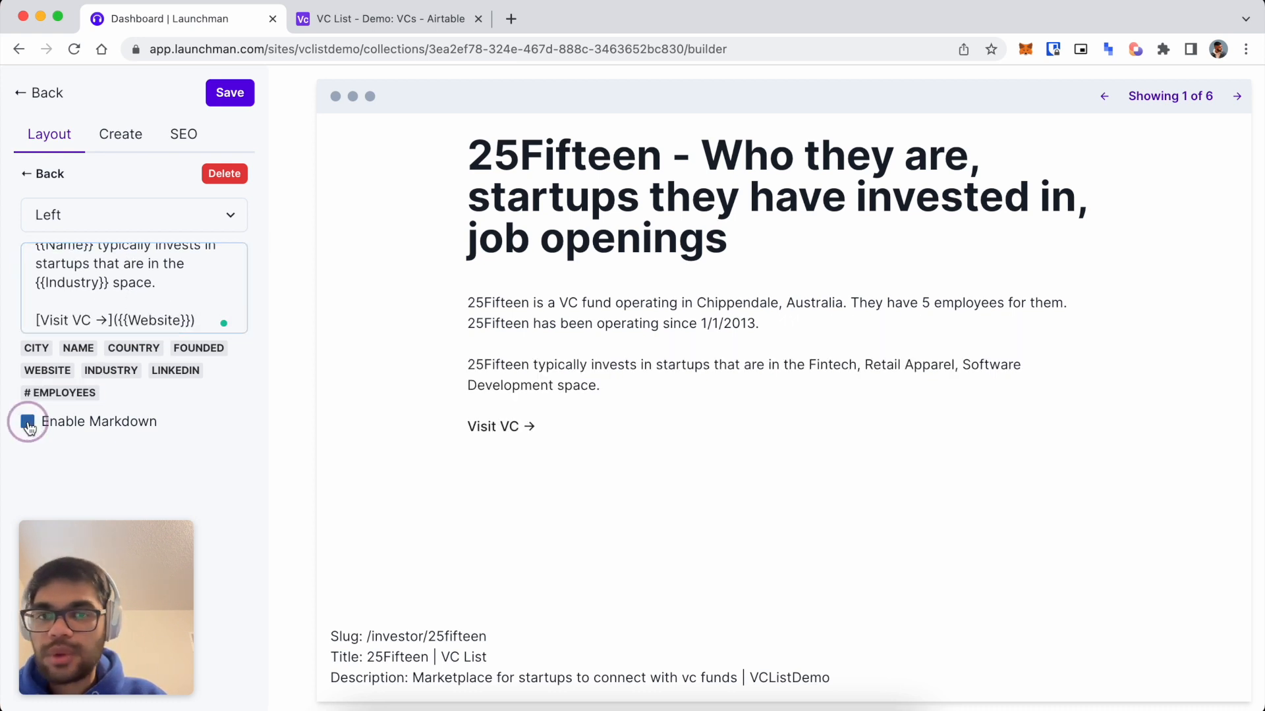
scroll(155, 291, "up", 5)
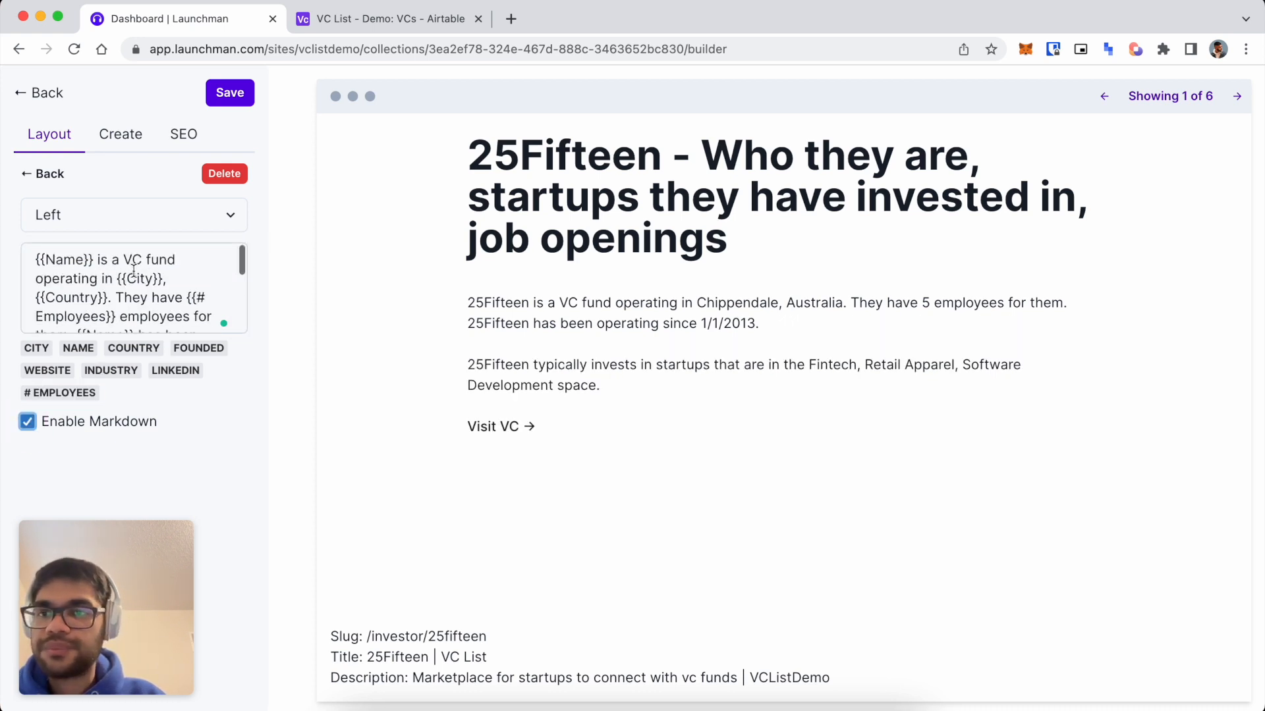
left_click(34, 173)
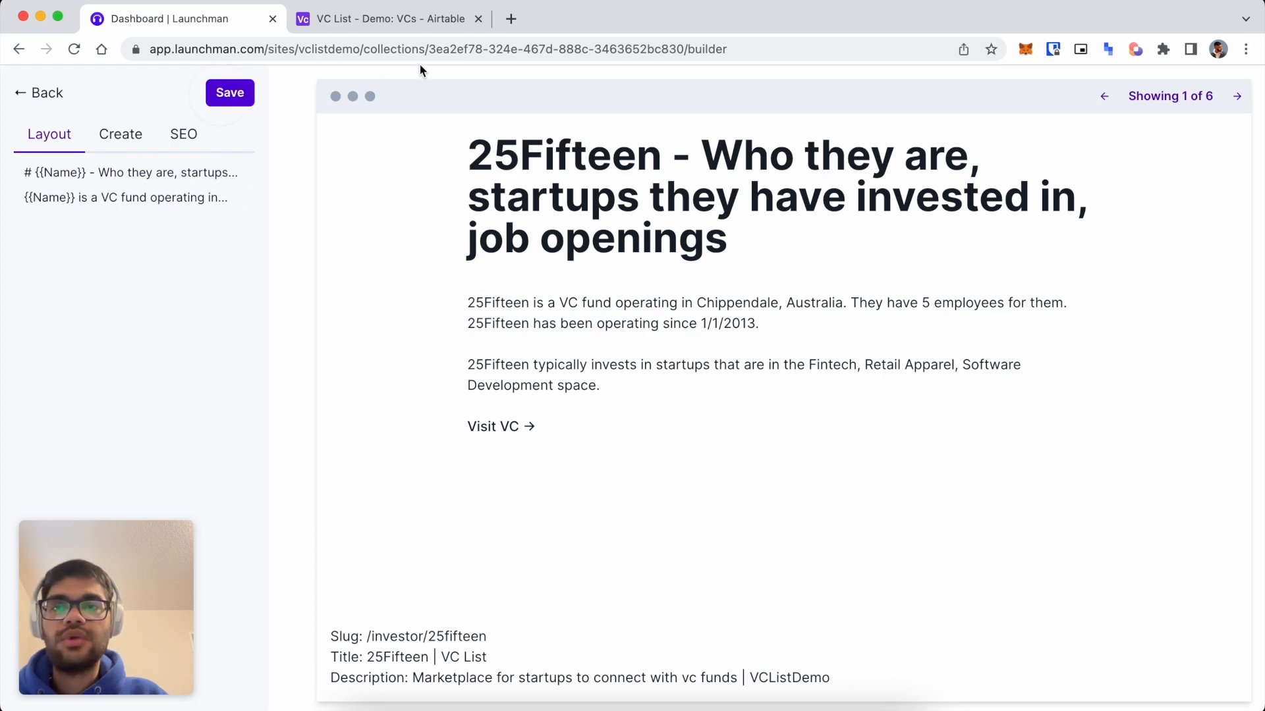
left_click(405, 18)
Open 25Fifteen's Website link from the Airtable VC list in a new tab.
scroll(665, 338, "left", 5)
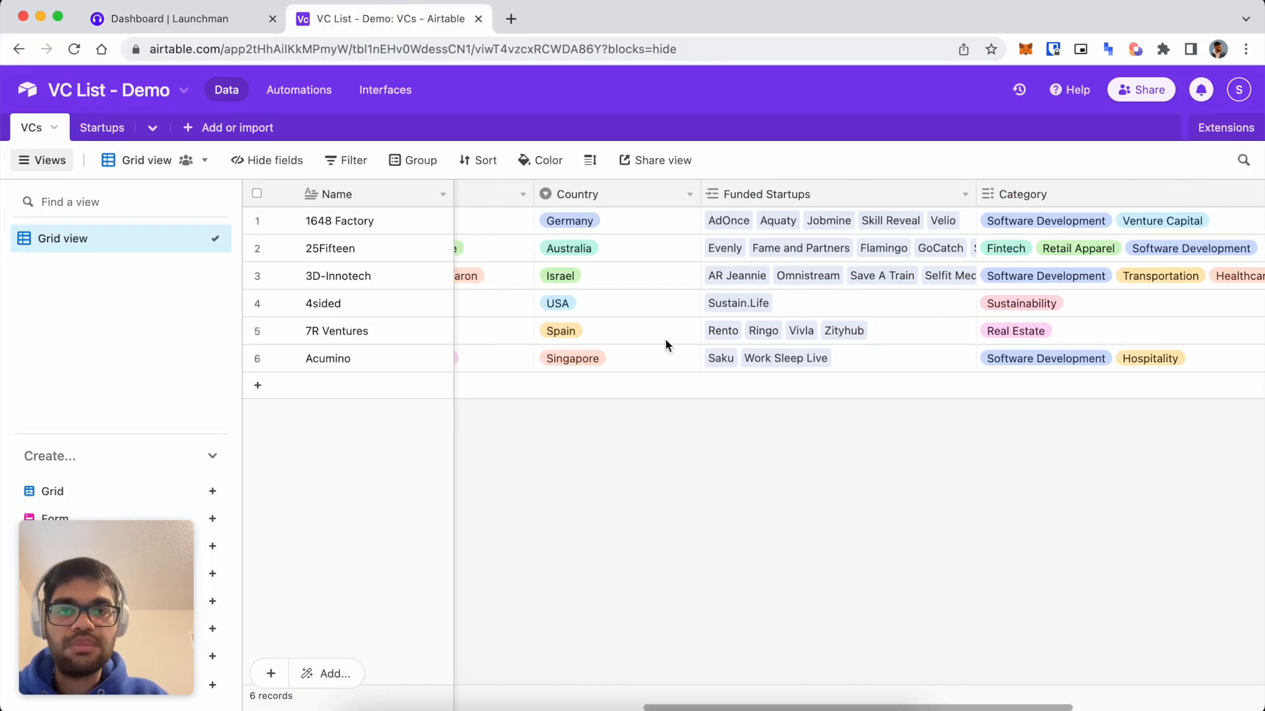
scroll(666, 338, "right", 5)
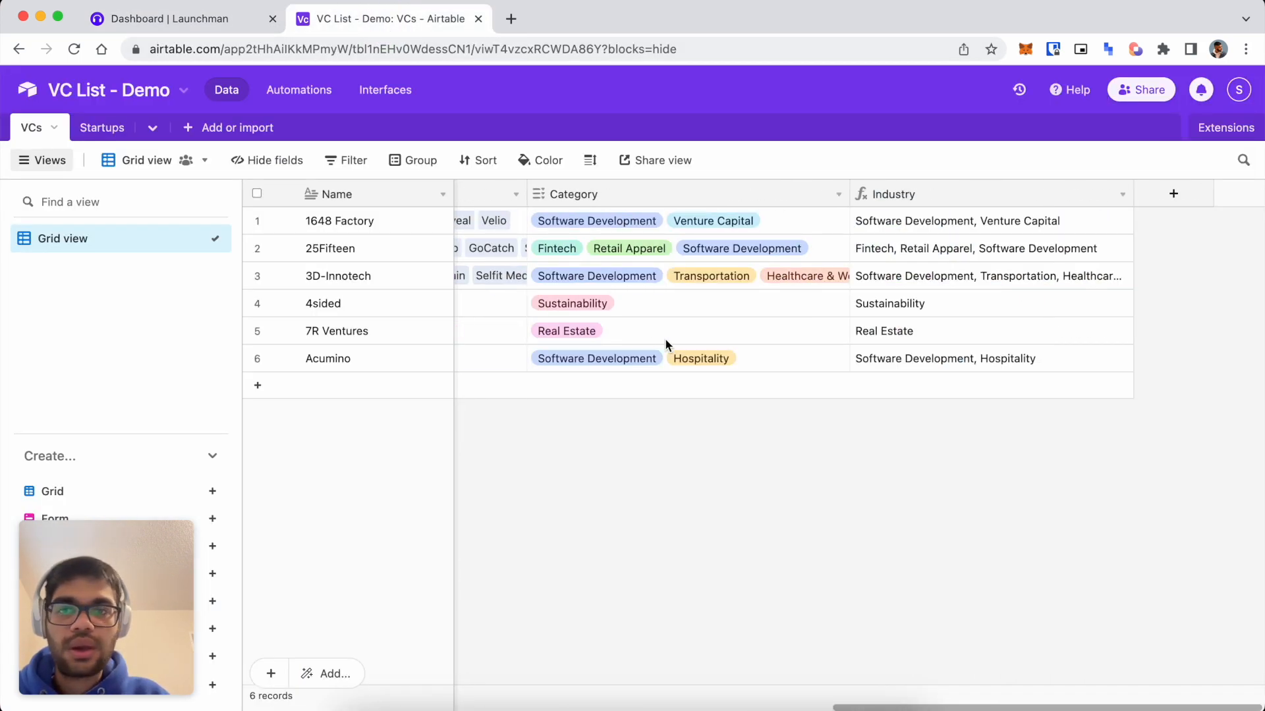
scroll(666, 338, "left", 10)
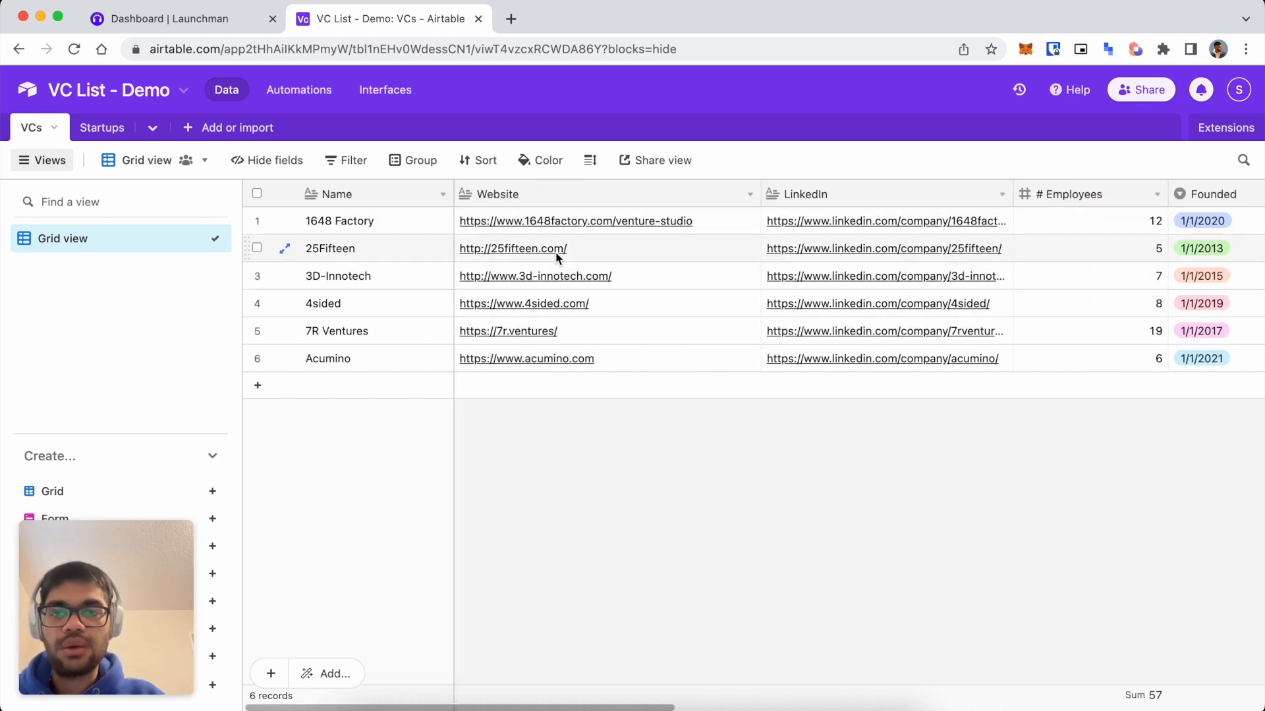
right_click(537, 250)
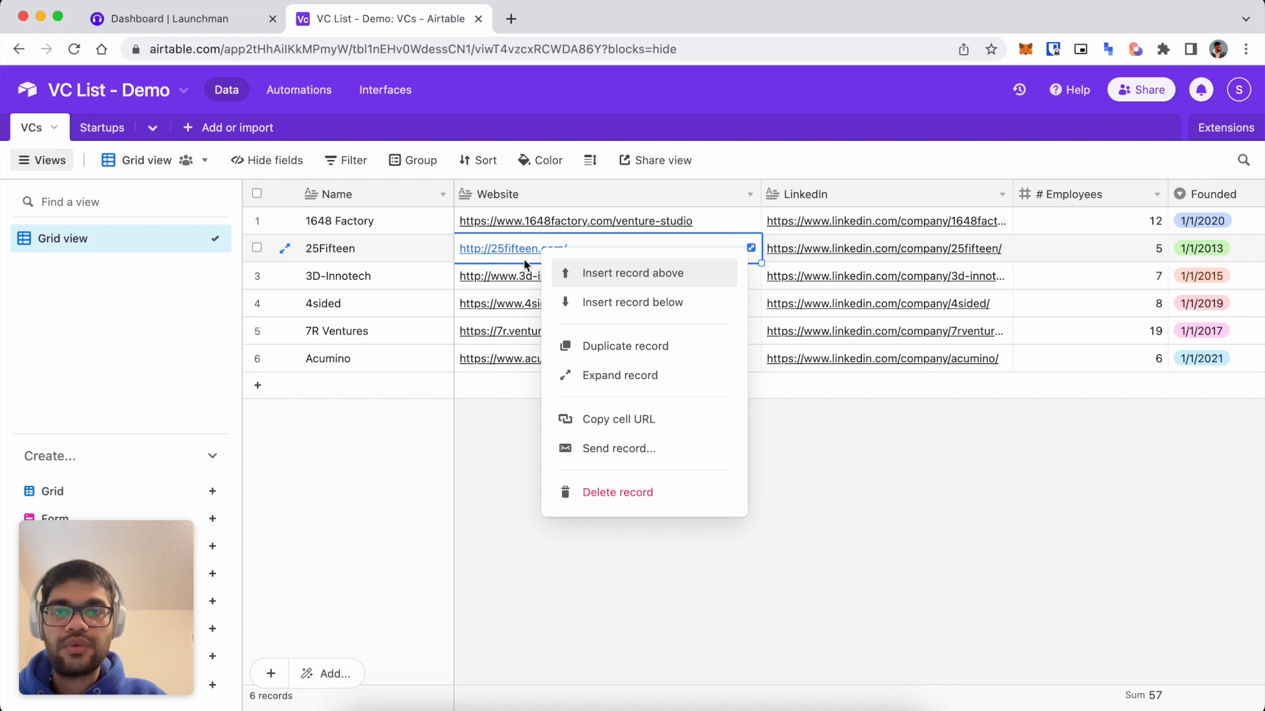
left_click(522, 248)
left_click(522, 248)
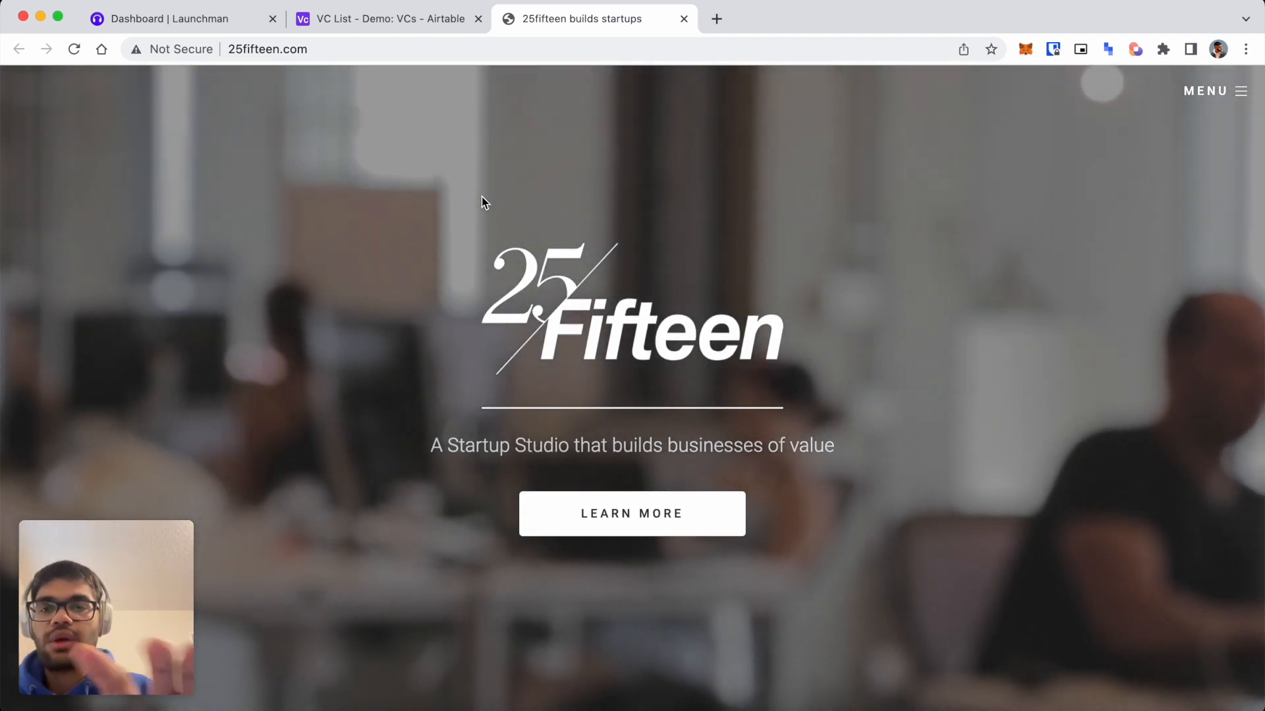
Load screenshotone.com in a new tab and go to its account dashboard.
key("super+t")
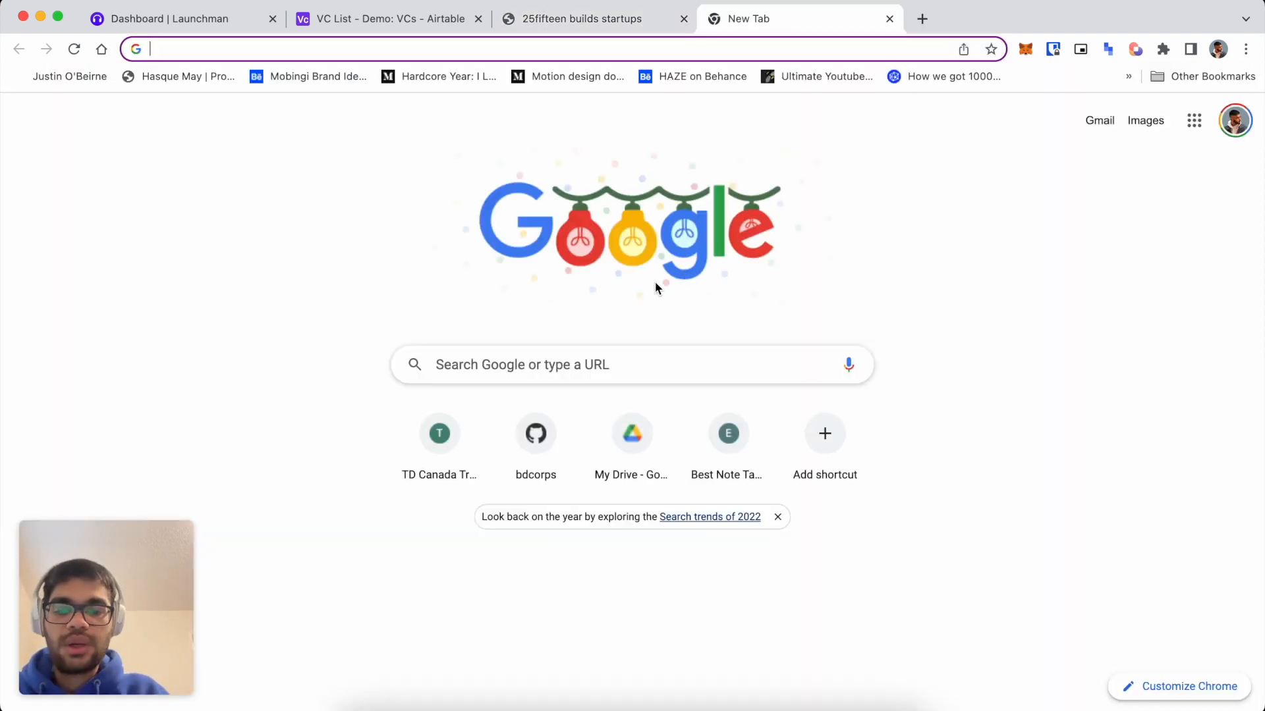
type("screenshot")
key("Return")
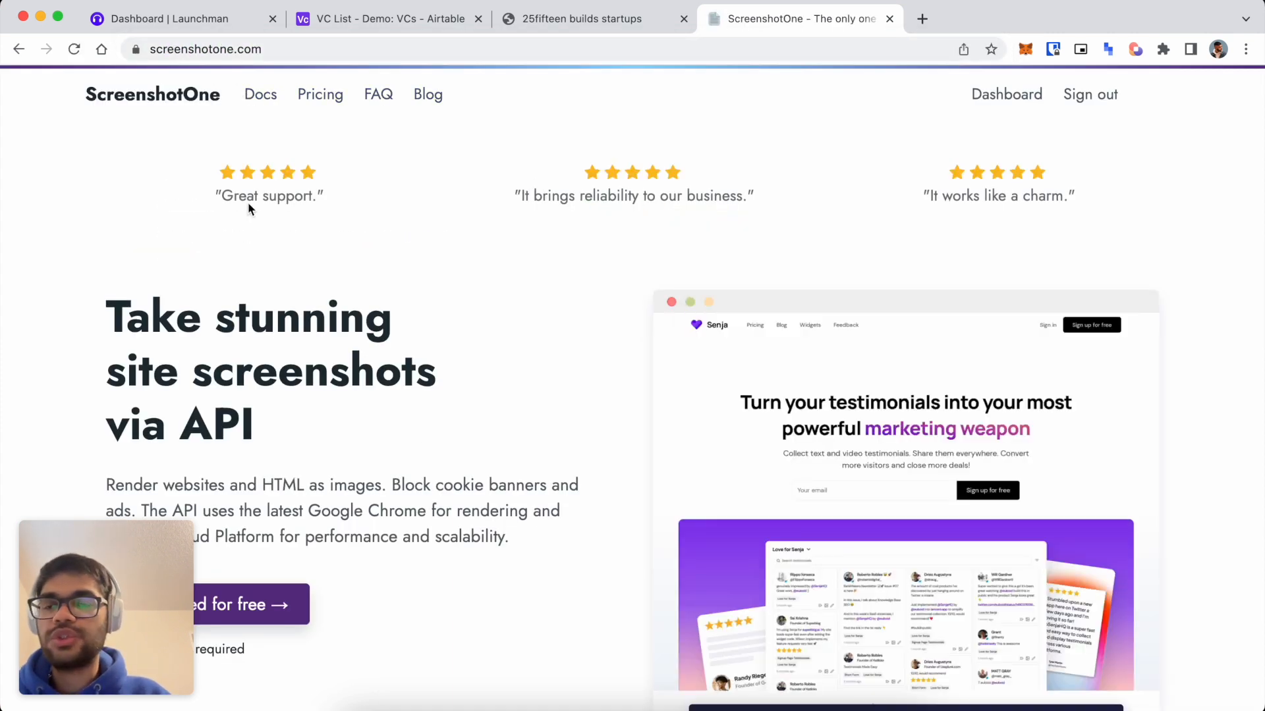
scroll(287, 279, "down", 2)
left_click_drag(217, 199, 306, 251)
left_click(394, 269)
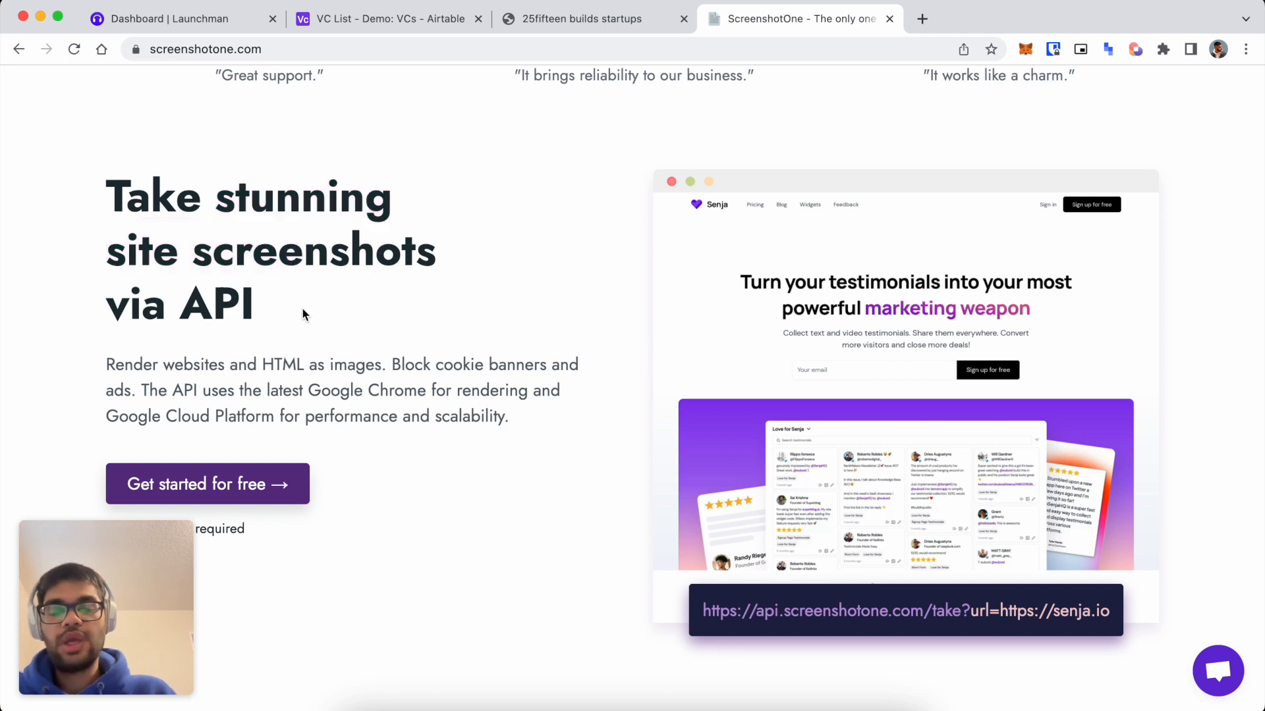
scroll(330, 375, "down", 1)
scroll(330, 384, "up", 3)
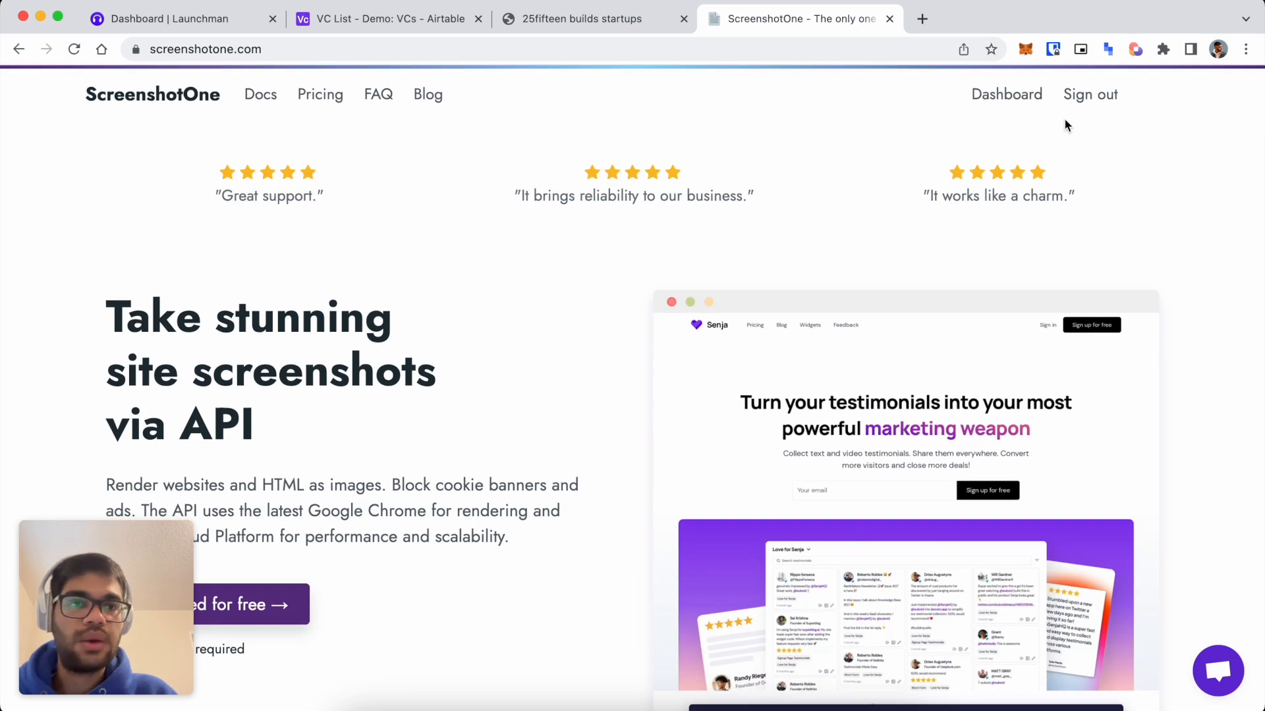
left_click(1009, 97)
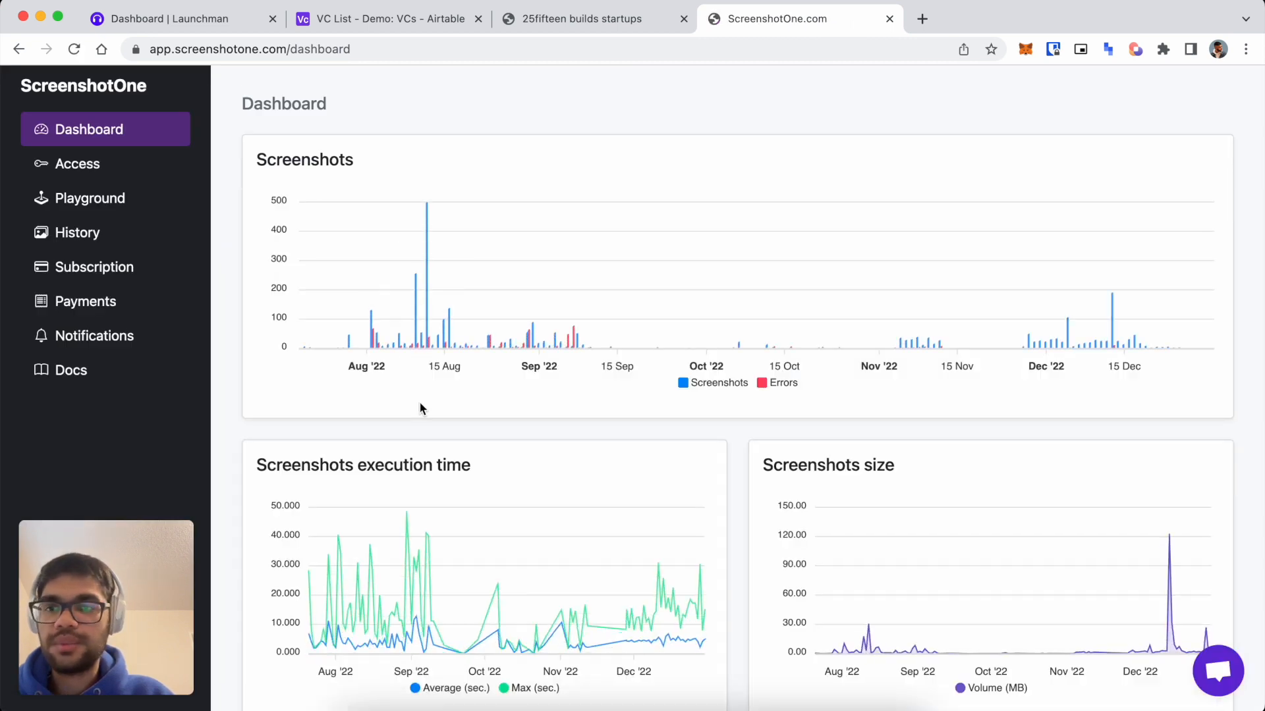
scroll(419, 401, "down", 1)
left_click(71, 189)
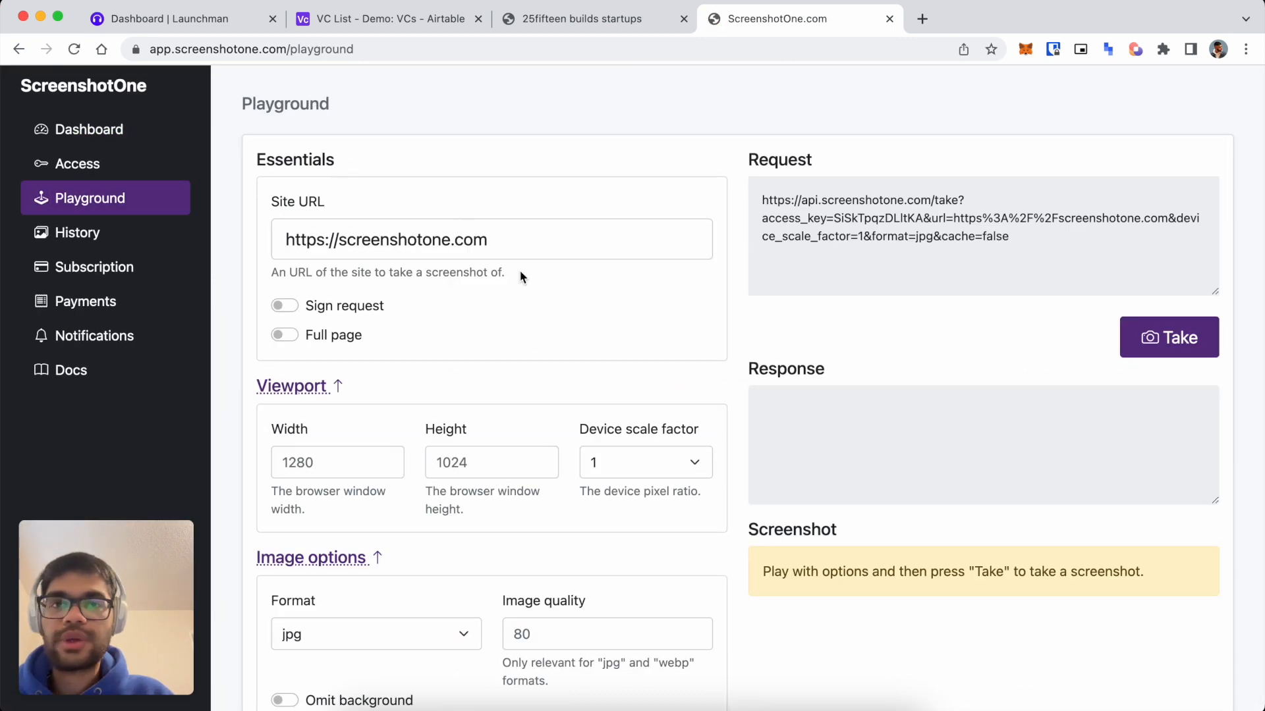
left_click_drag(504, 229, 239, 238)
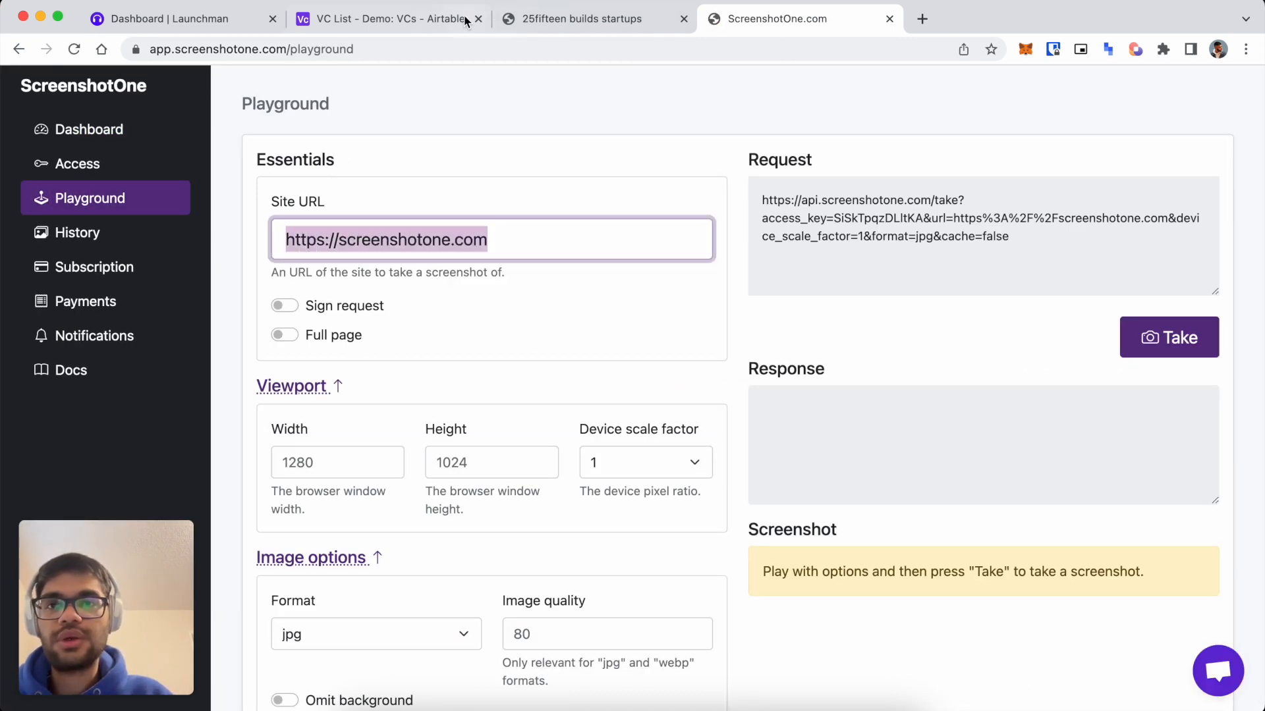
left_click(542, 26)
left_click(777, 18)
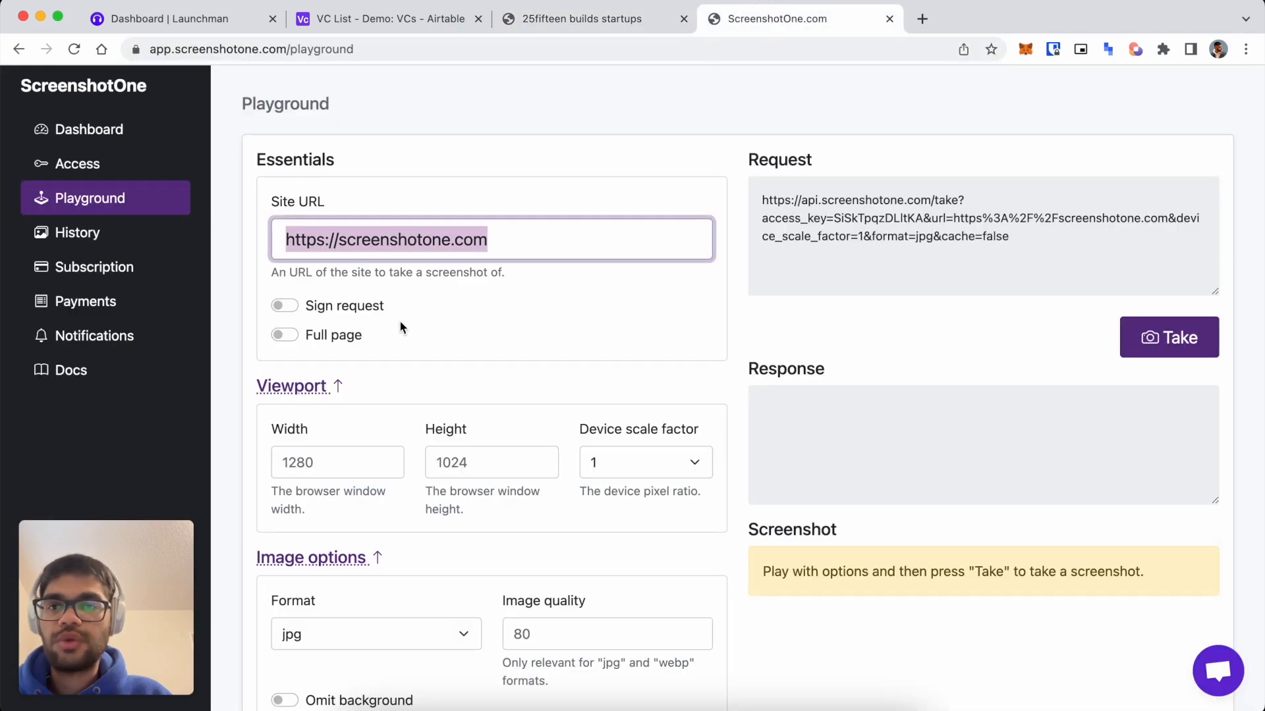
type("http://25fifteen.com/")
left_click_drag(1010, 238, 777, 199)
left_click(765, 193)
left_click(1097, 263)
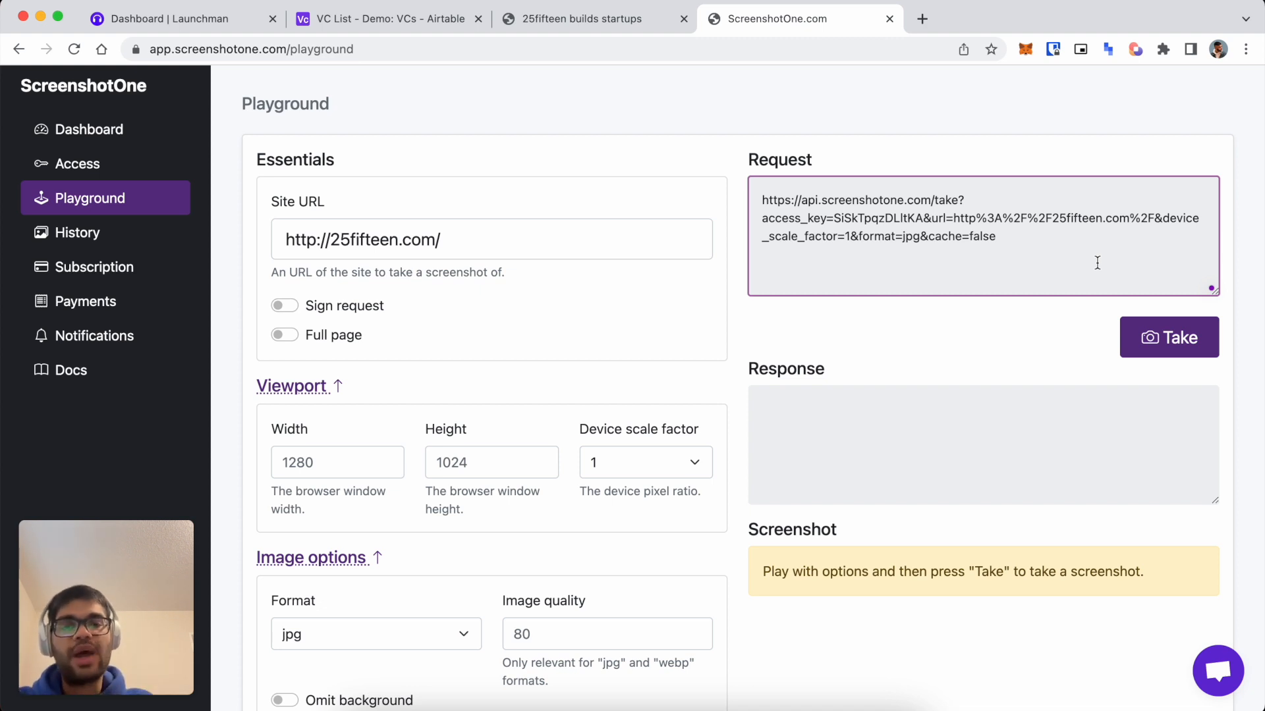
left_click(1150, 339)
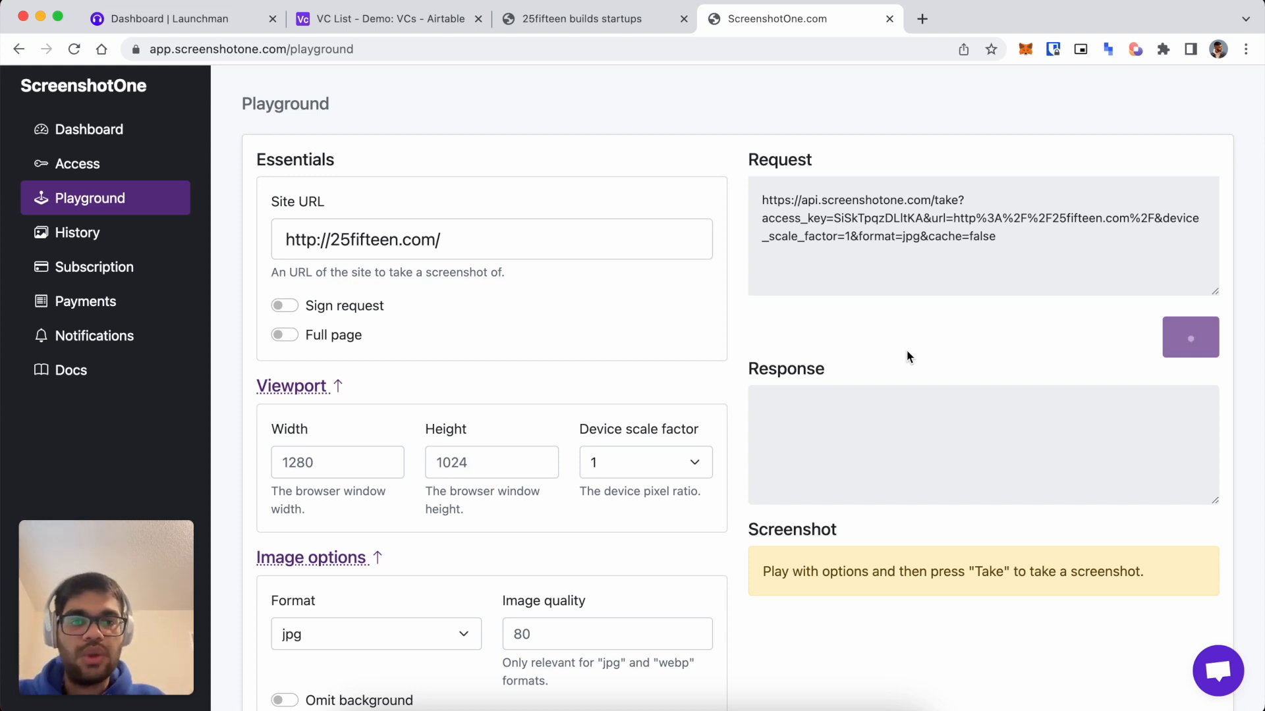
Set Delay to 2 under Wait and delay options and retake the 25fifteen.com screenshot.
scroll(889, 408, "down", 5)
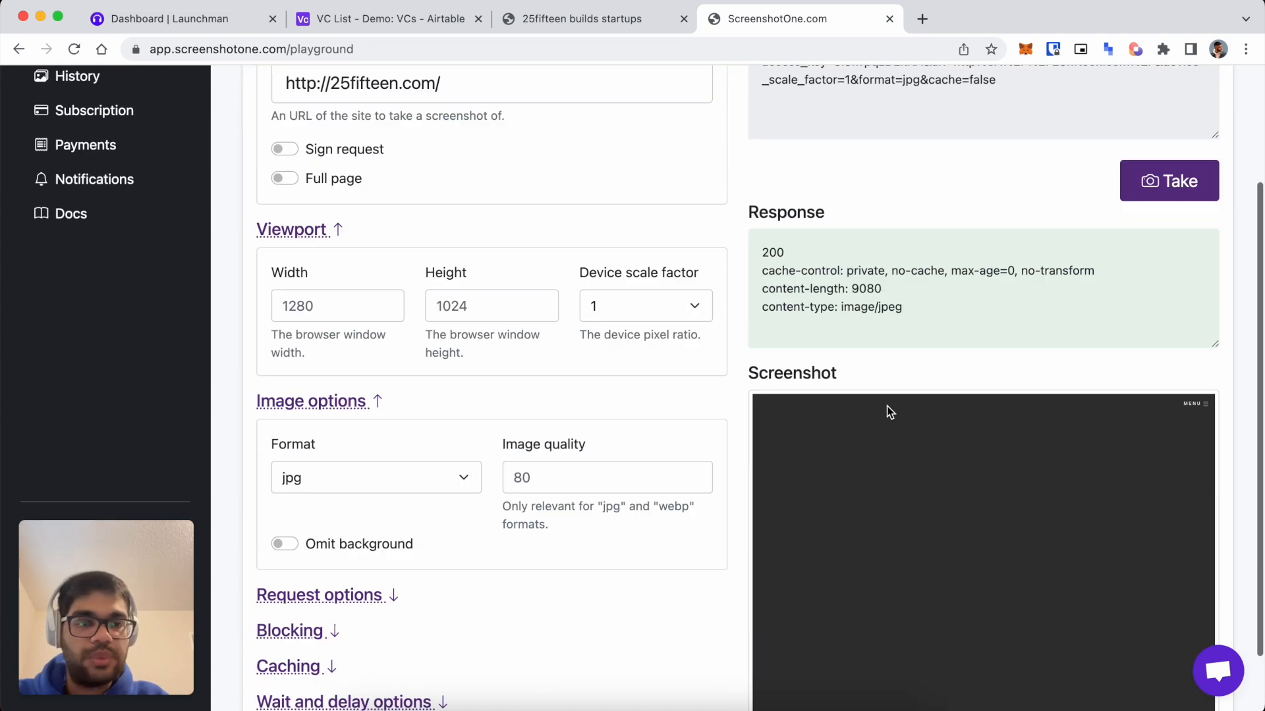
scroll(980, 525, "down", 2)
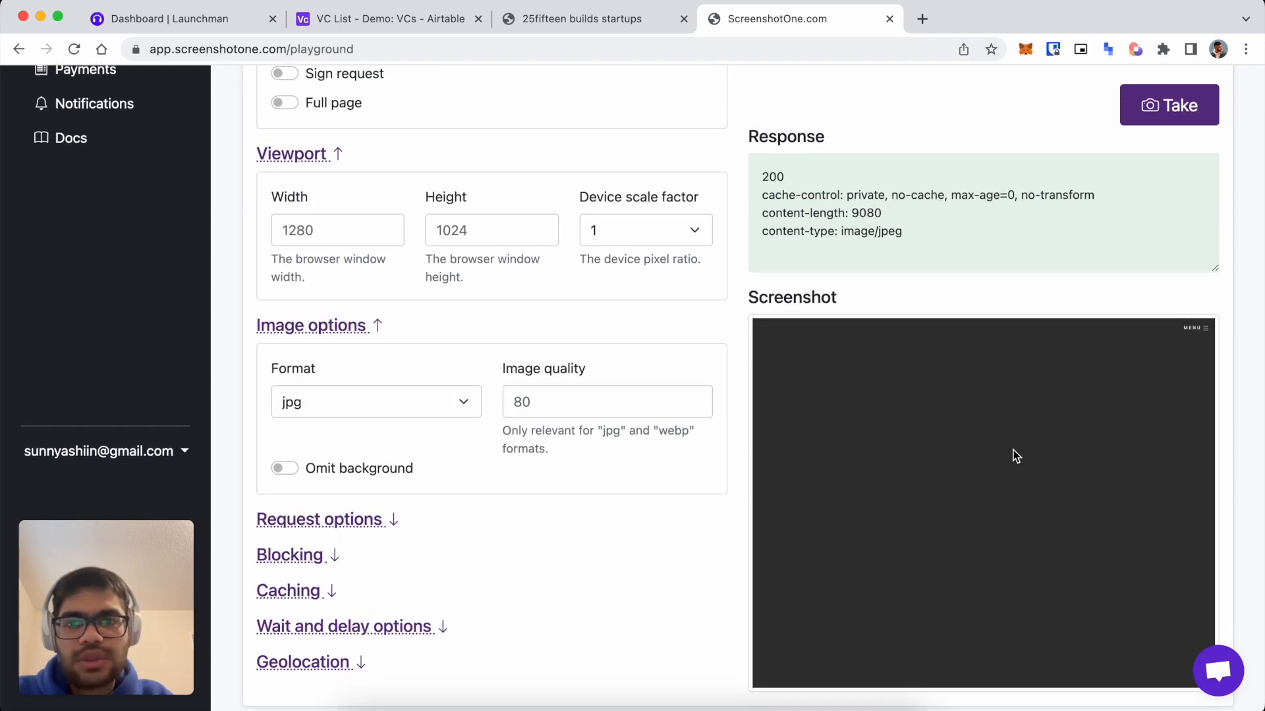
left_click(363, 520)
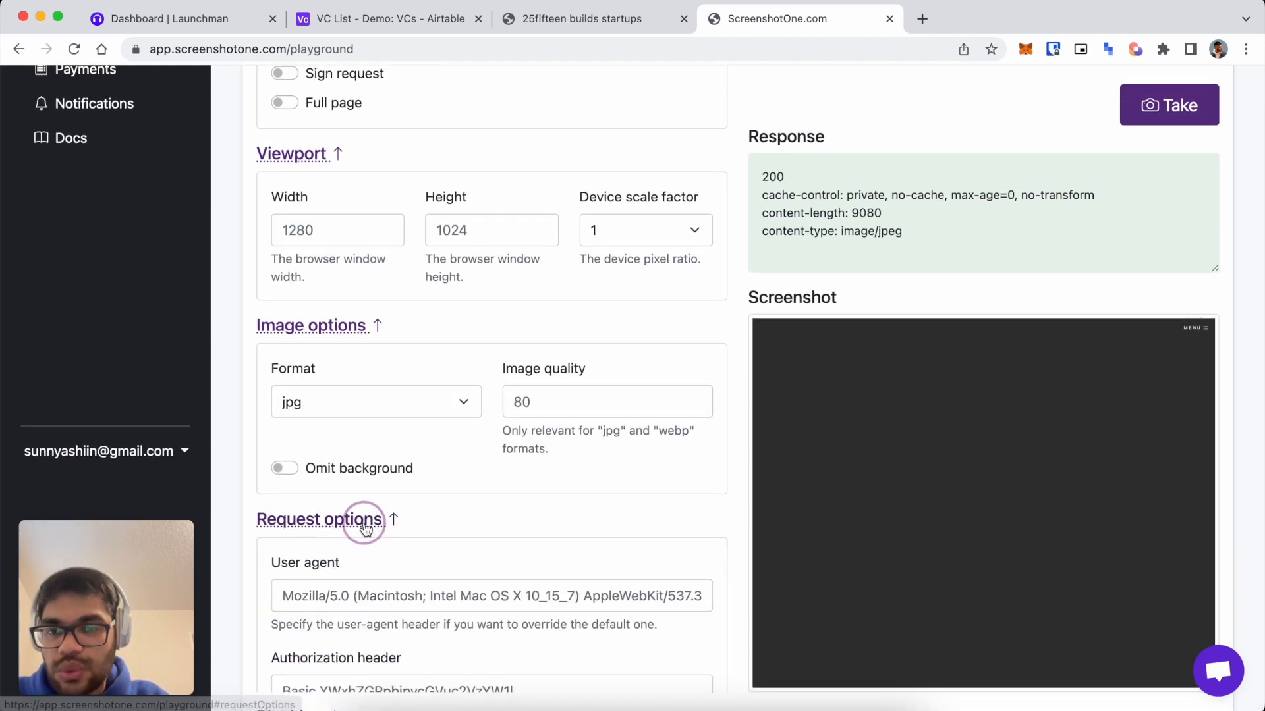
scroll(364, 523, "down", 15)
scroll(374, 537, "up", 1)
left_click(318, 572)
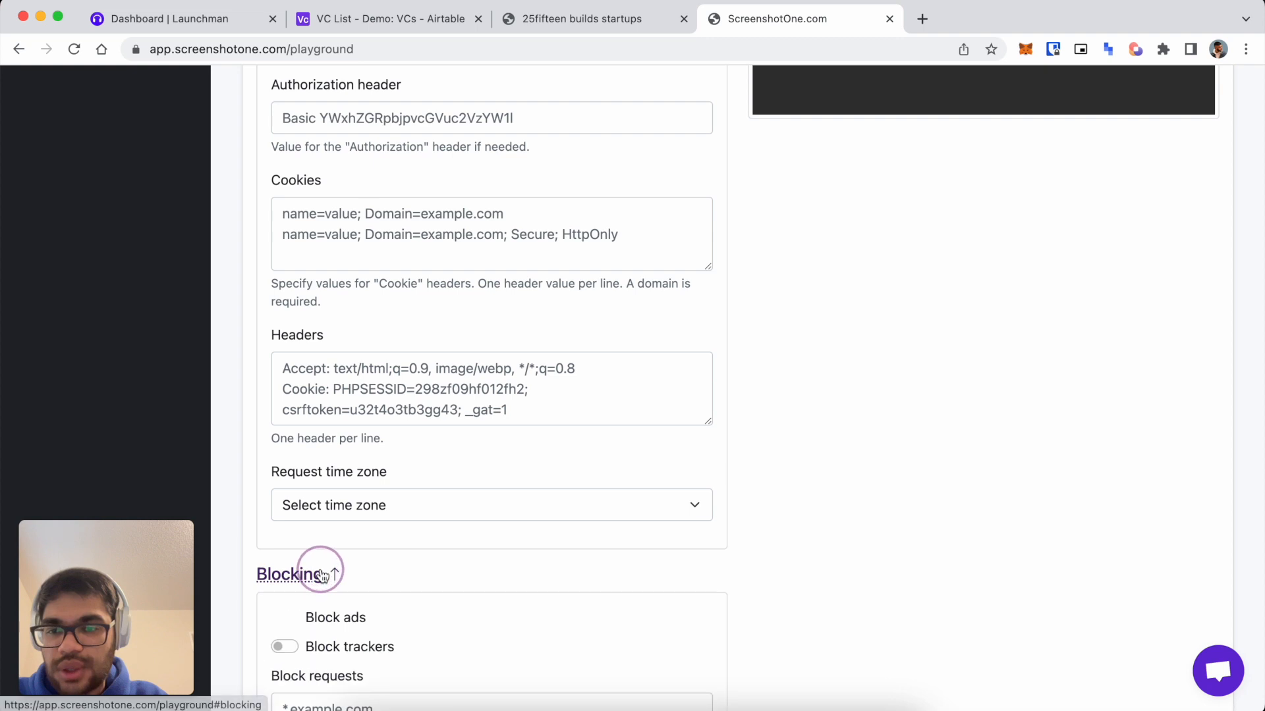
scroll(395, 566, "down", 10)
left_click(326, 643)
scroll(332, 647, "down", 4)
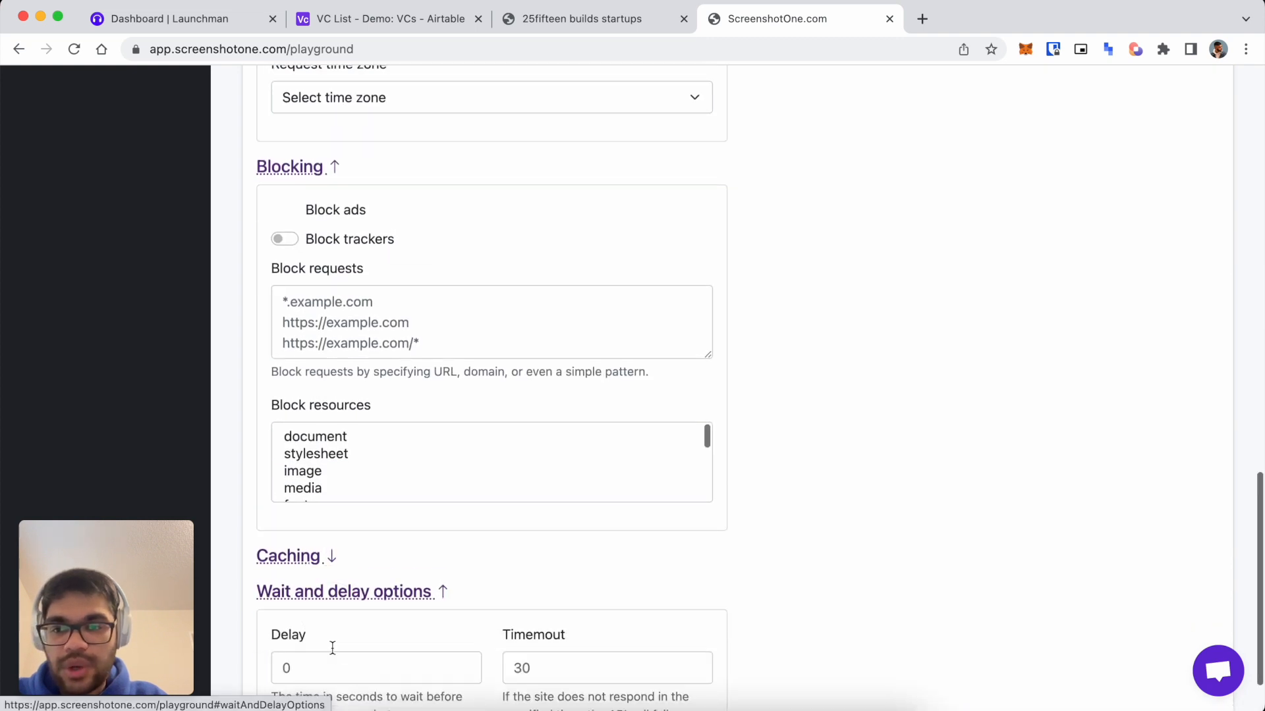
left_click(354, 583)
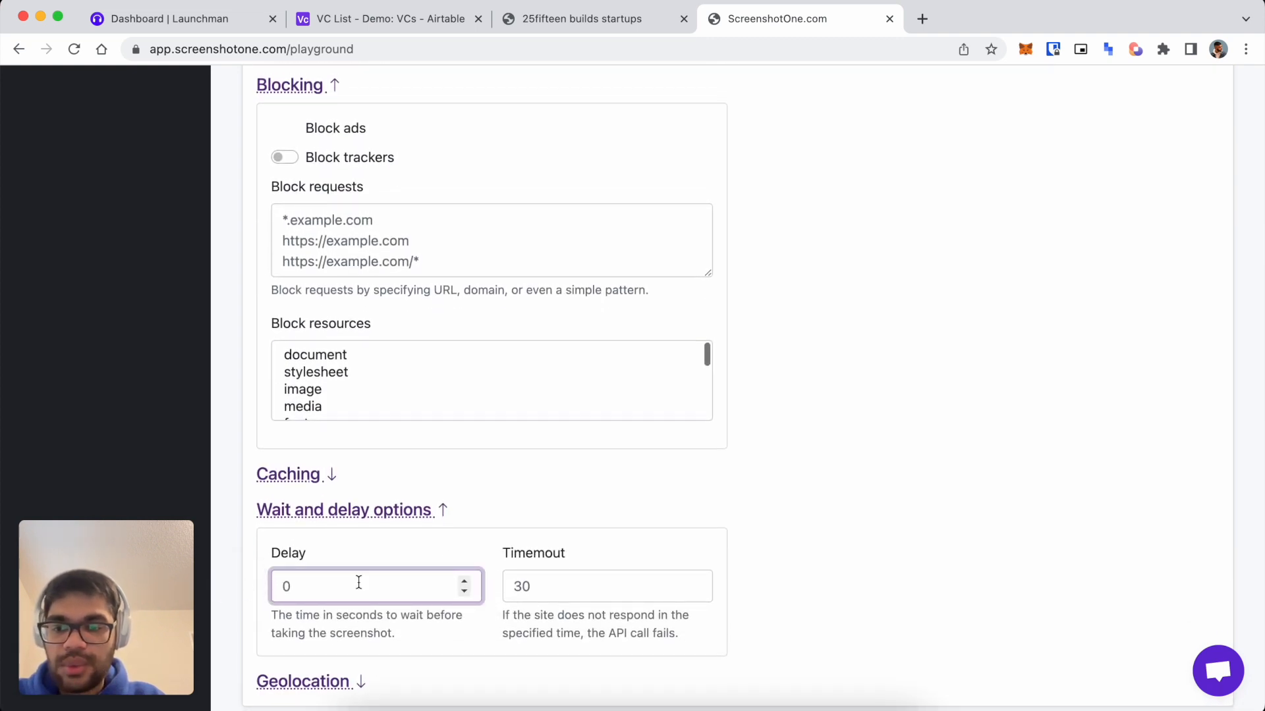
scroll(883, 500, "up", 20)
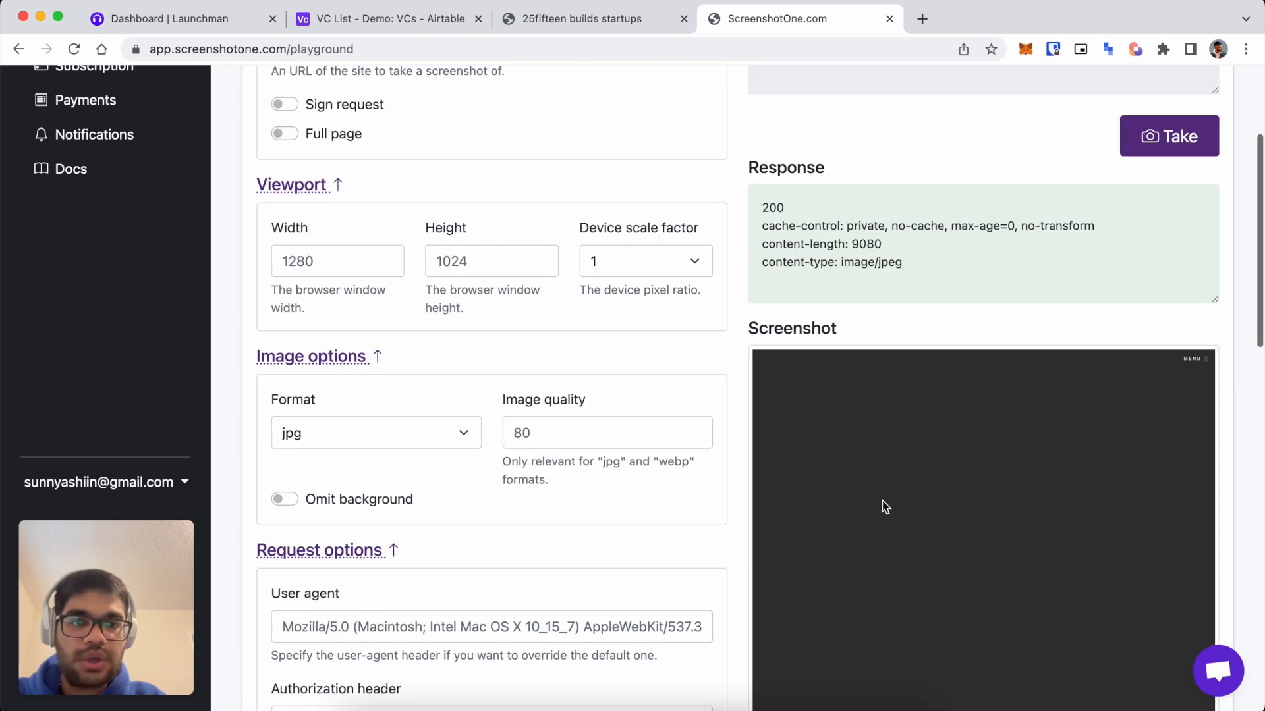
scroll(939, 475, "up", 3)
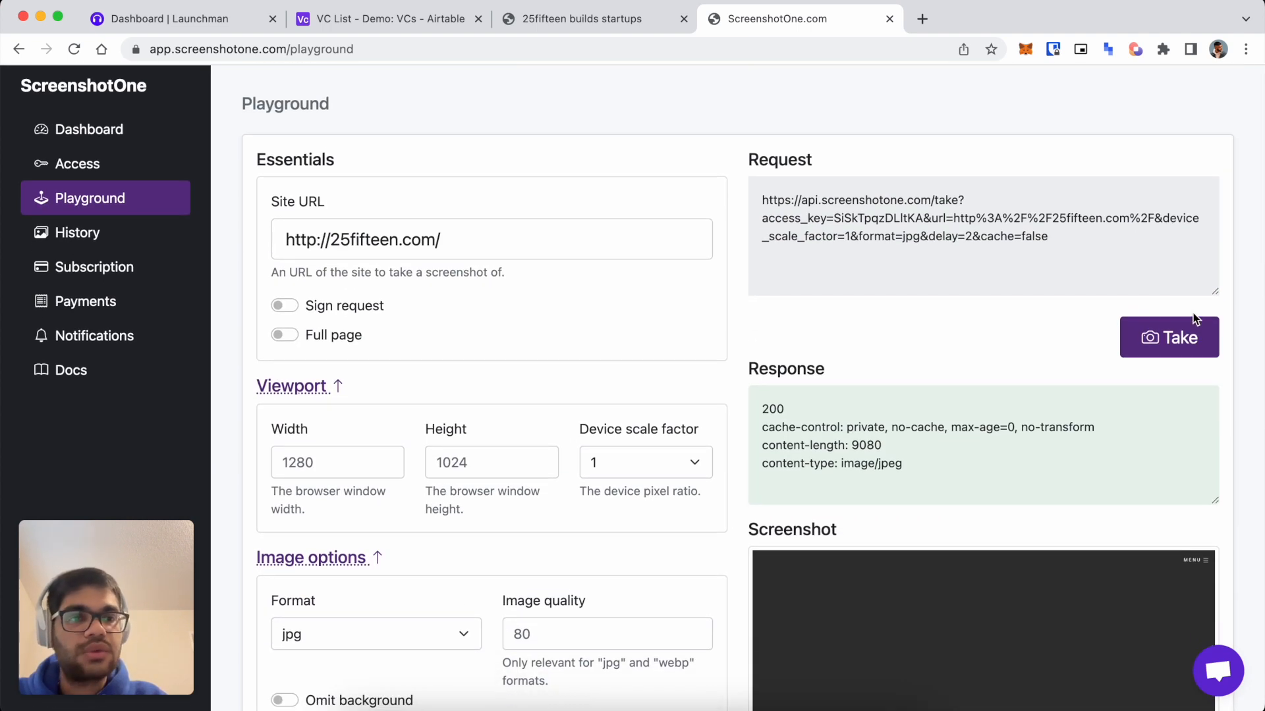
left_click(1178, 339)
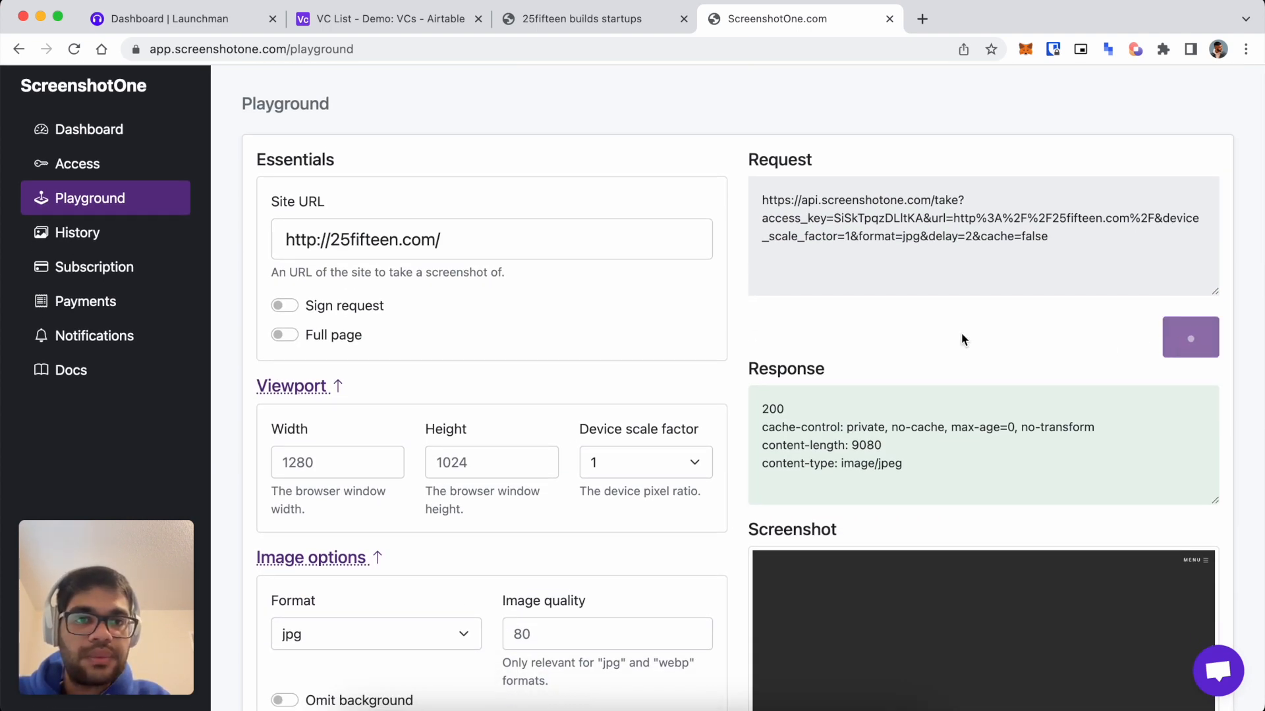
Compare the capture with the live 25fifteen site and copy the full request URL.
scroll(562, 421, "down", 18)
scroll(562, 421, "up", 20)
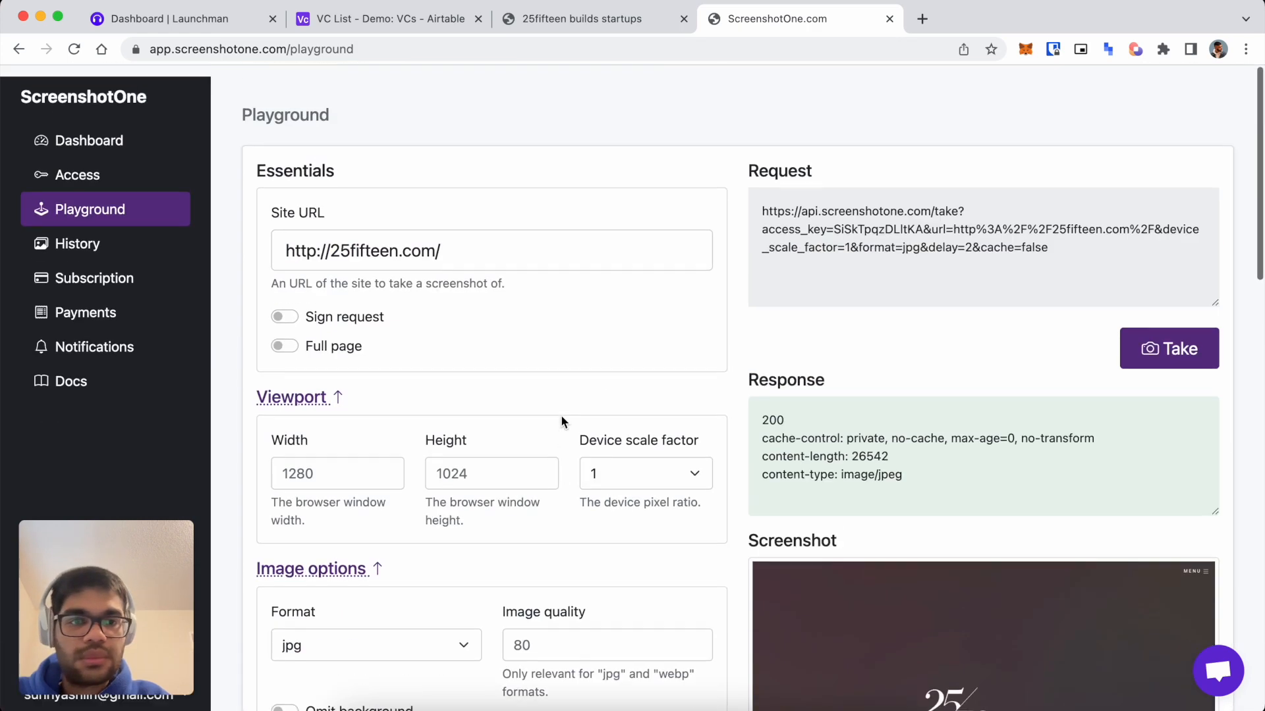
scroll(562, 421, "down", 5)
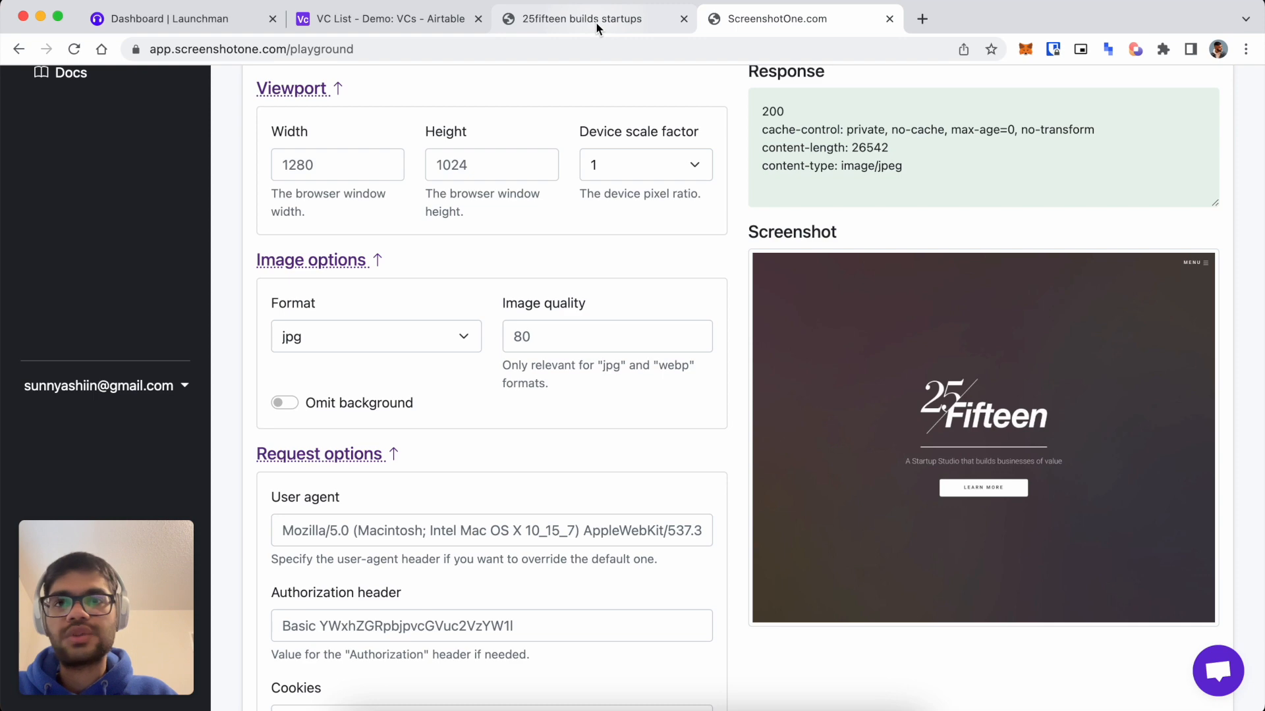
left_click(616, 23)
left_click(733, 26)
scroll(912, 308, "up", 5)
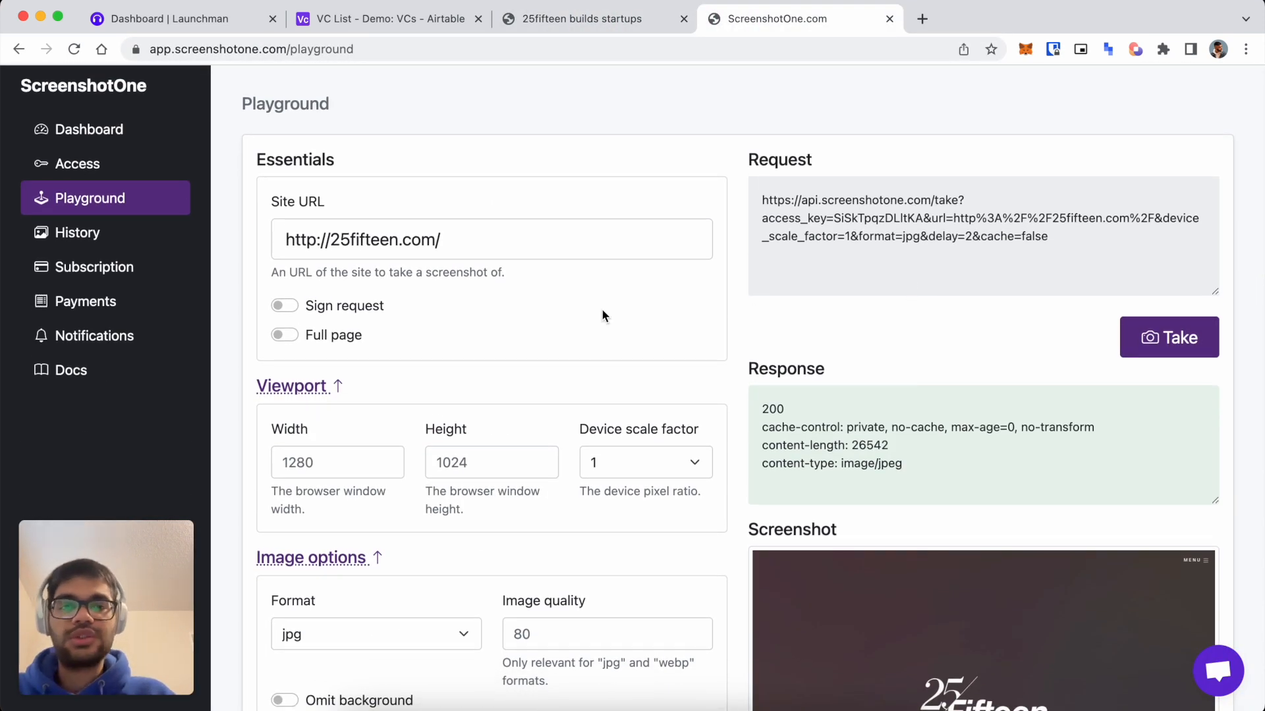
left_click_drag(1083, 237, 746, 199)
key("super+c")
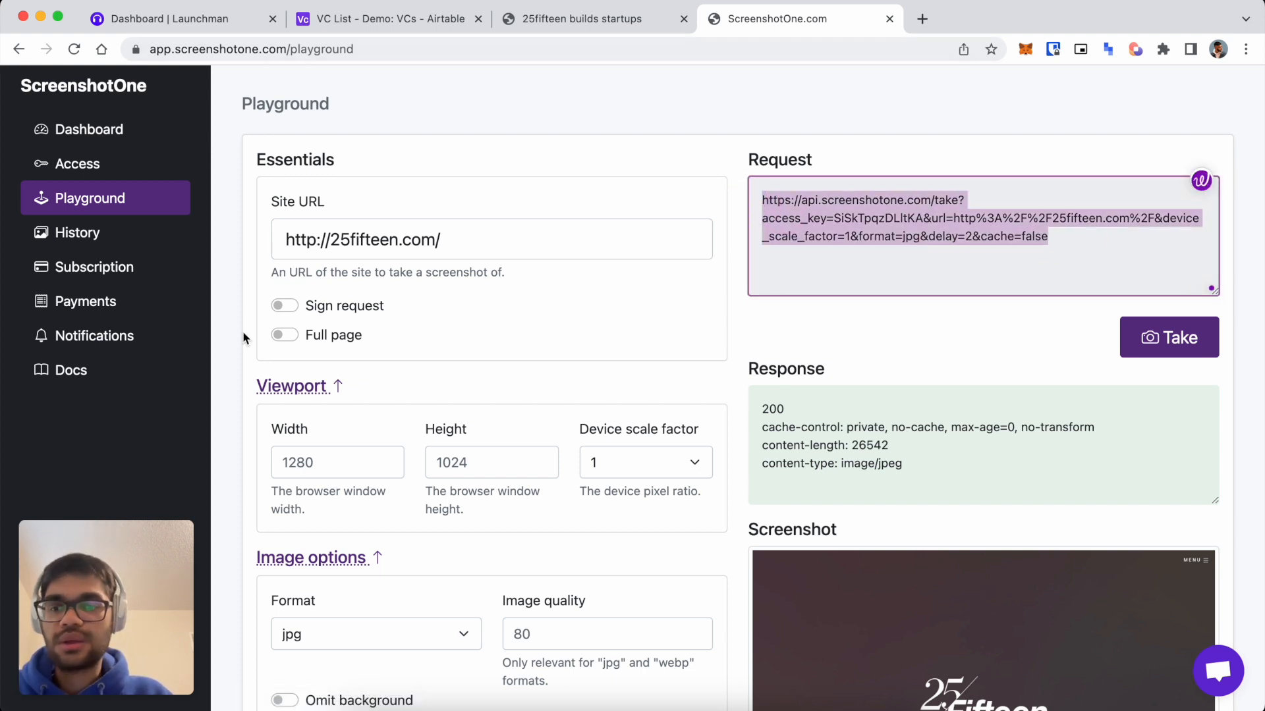
key("super+space")
type("note")
key("Escape")
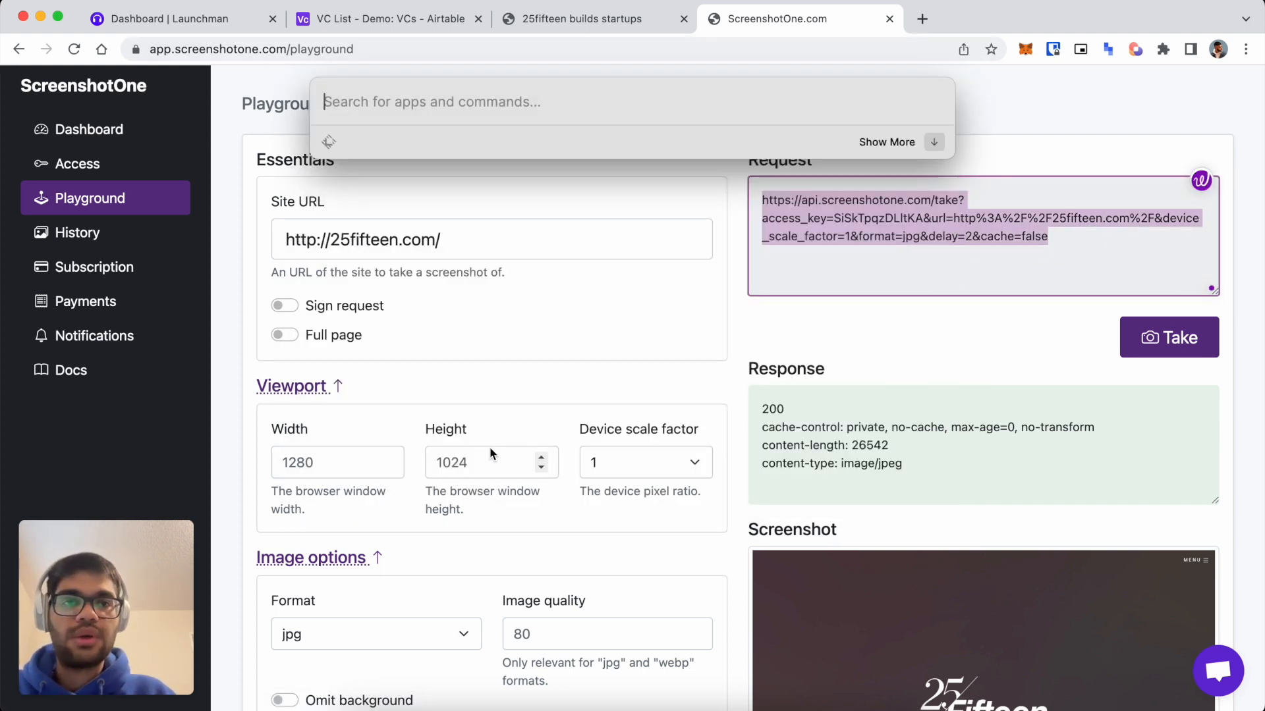
key("Escape")
Open dillinger.io and replace the editor text with the copied ScreenshotOne request URL.
left_click(925, 18)
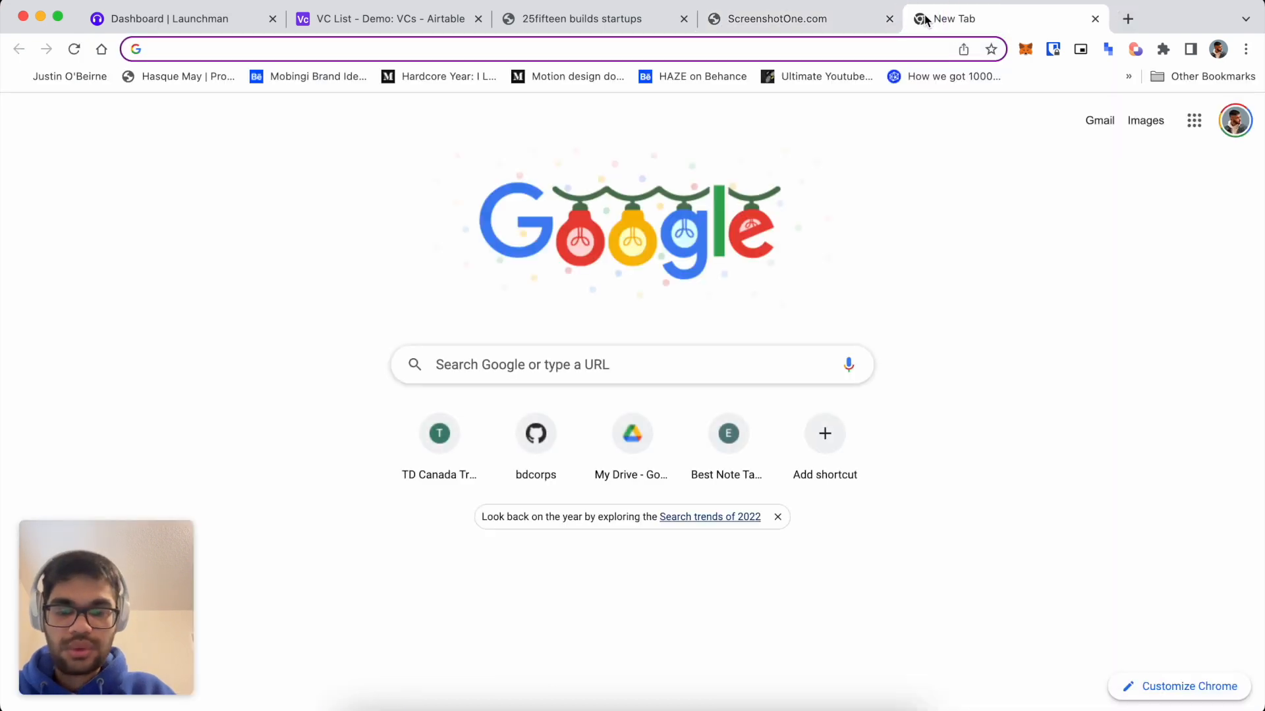
type("dillinger ")
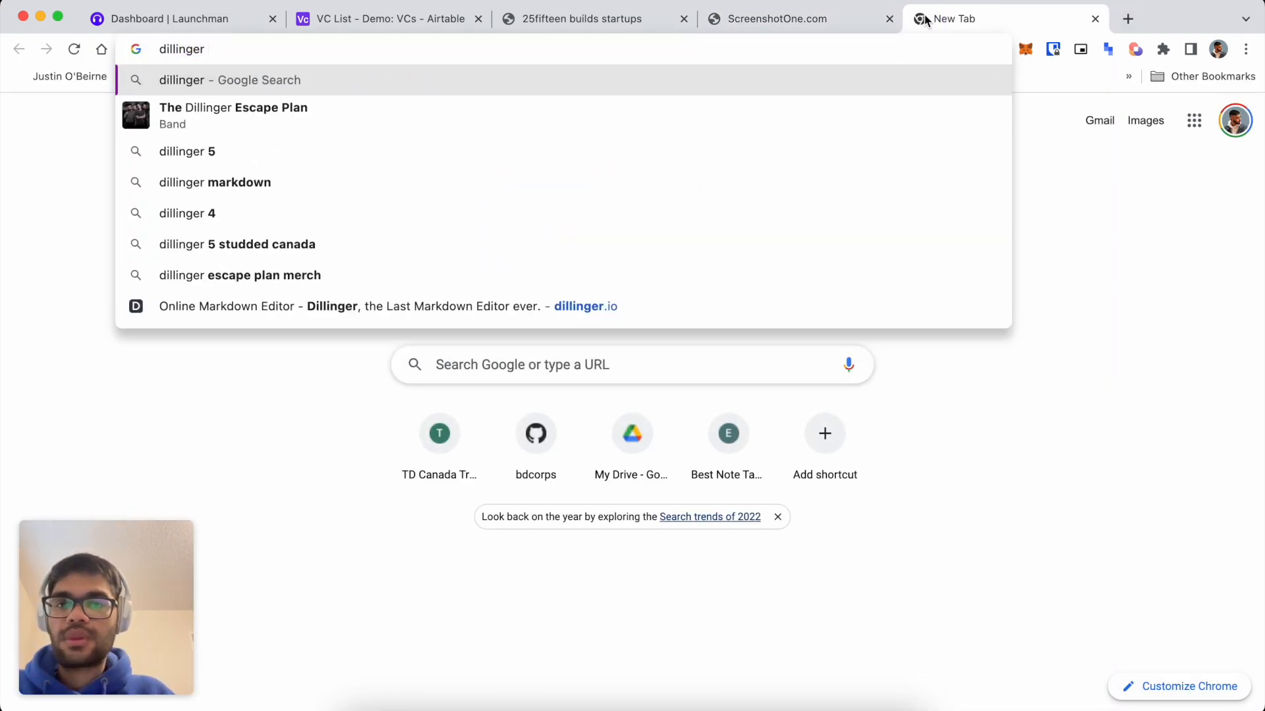
type(".io")
key("Return")
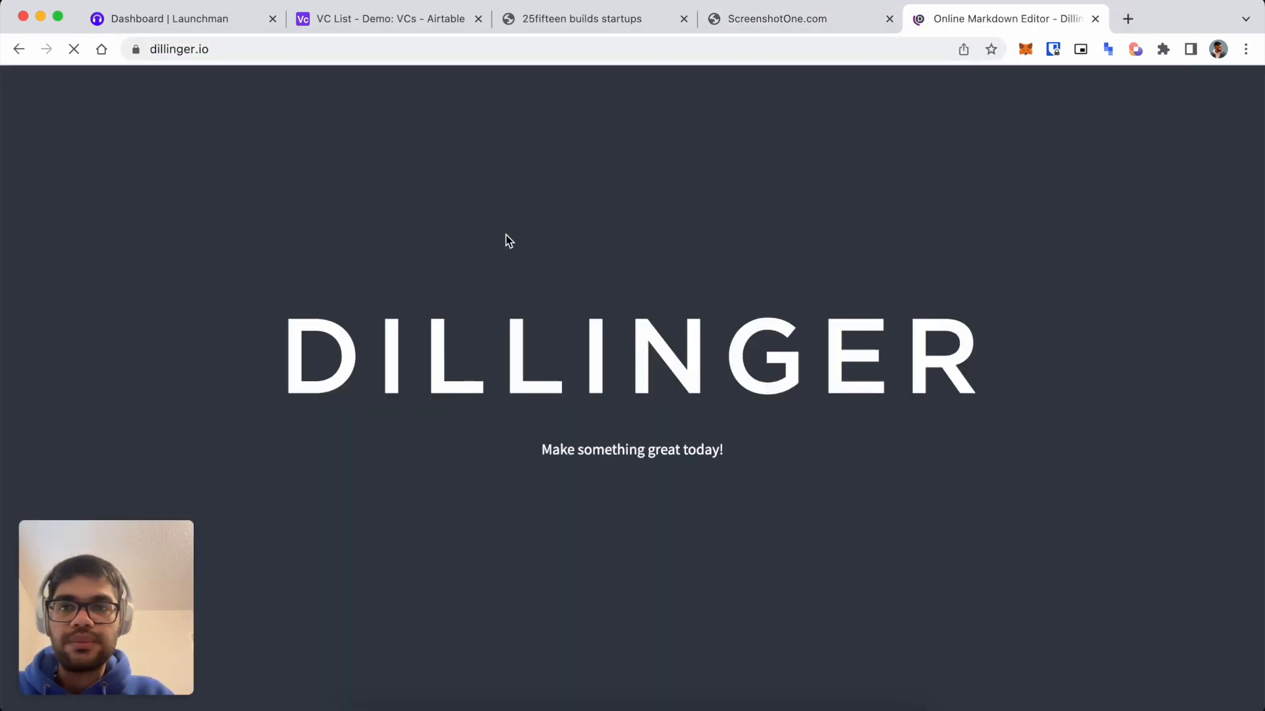
left_click(454, 322)
key("super+a")
type("v")
key("super+v")
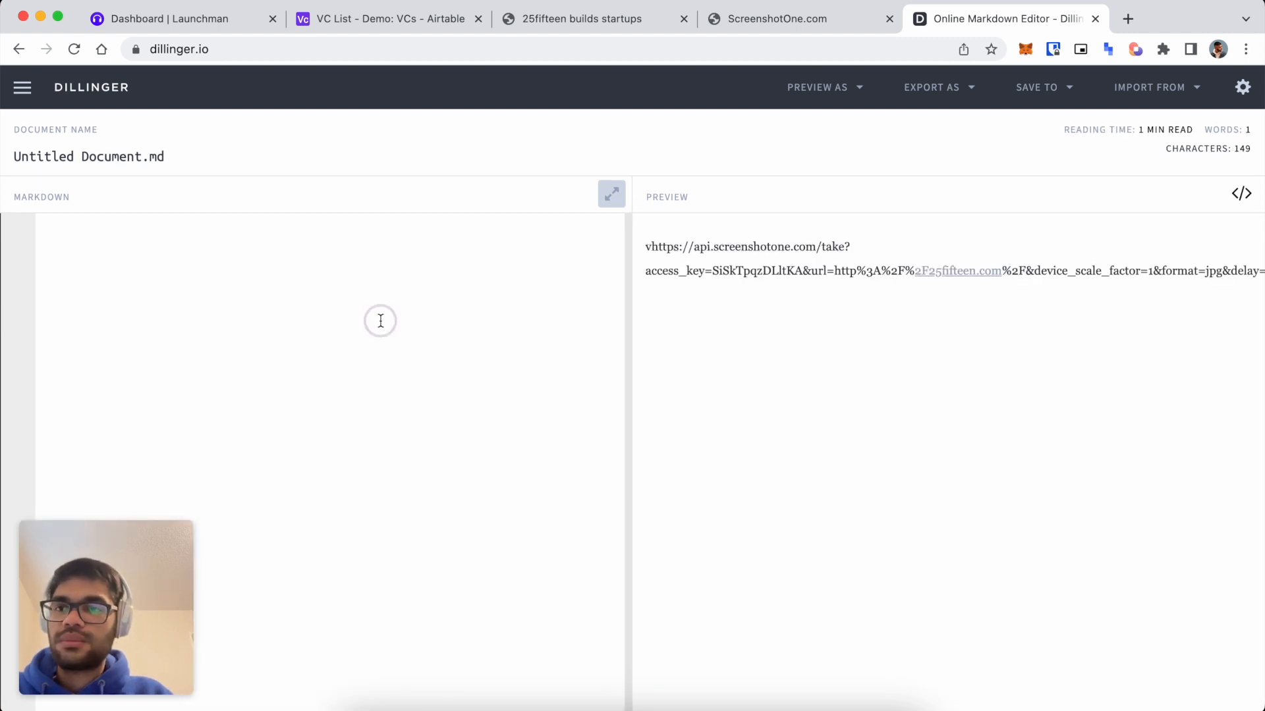
left_click(380, 320)
key("super+a")
key("super+v")
left_click(408, 271)
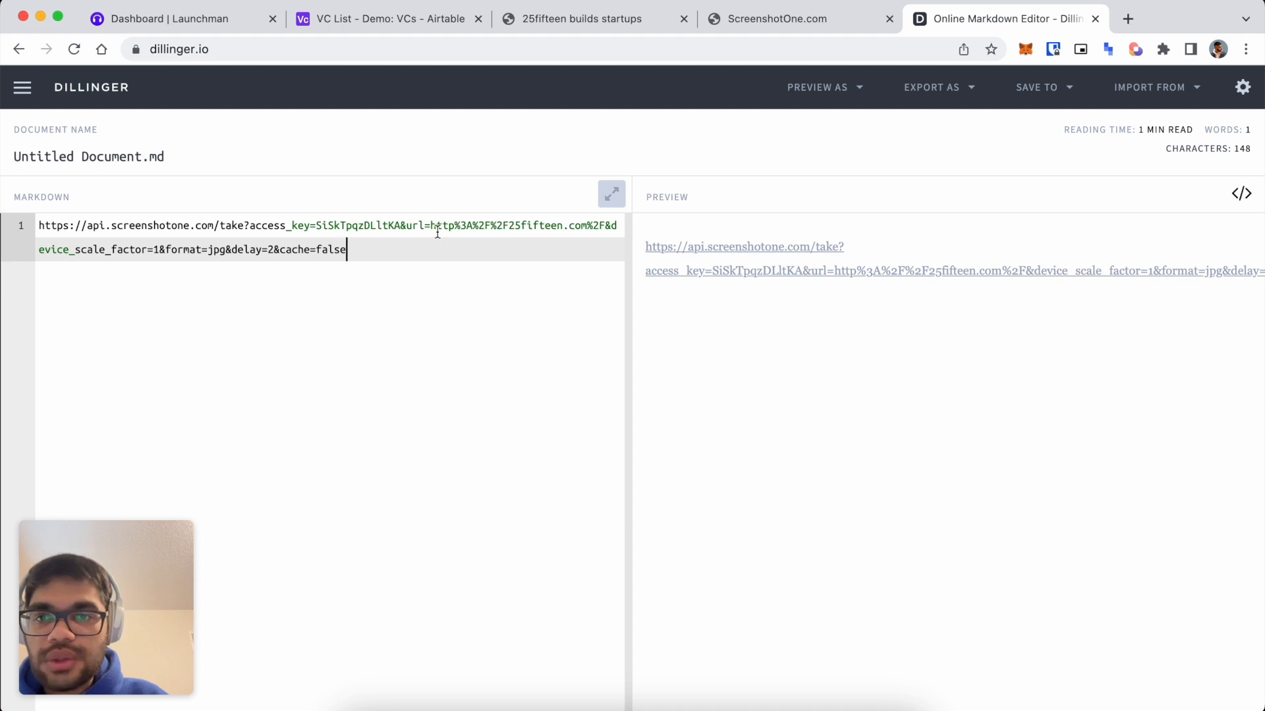
left_click_drag(431, 228, 588, 224)
key("BackSpace")
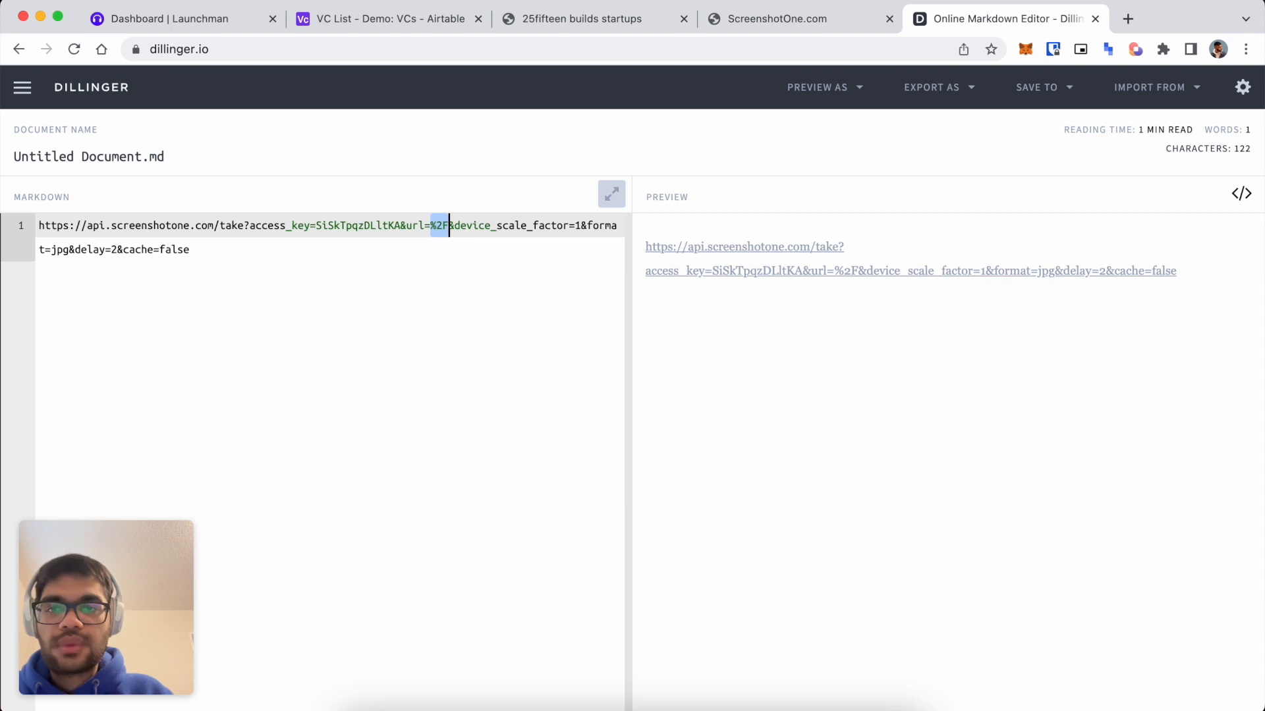
key("BackSpace")
type("https://")
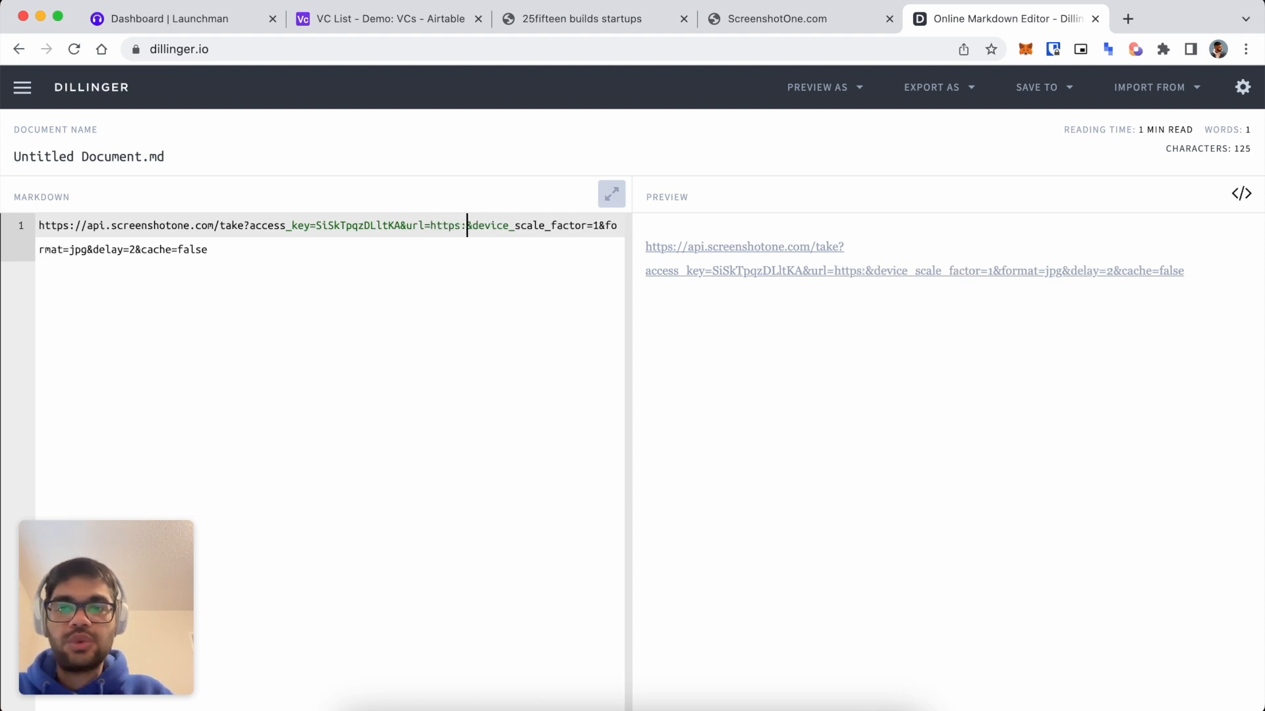
type("google.com")
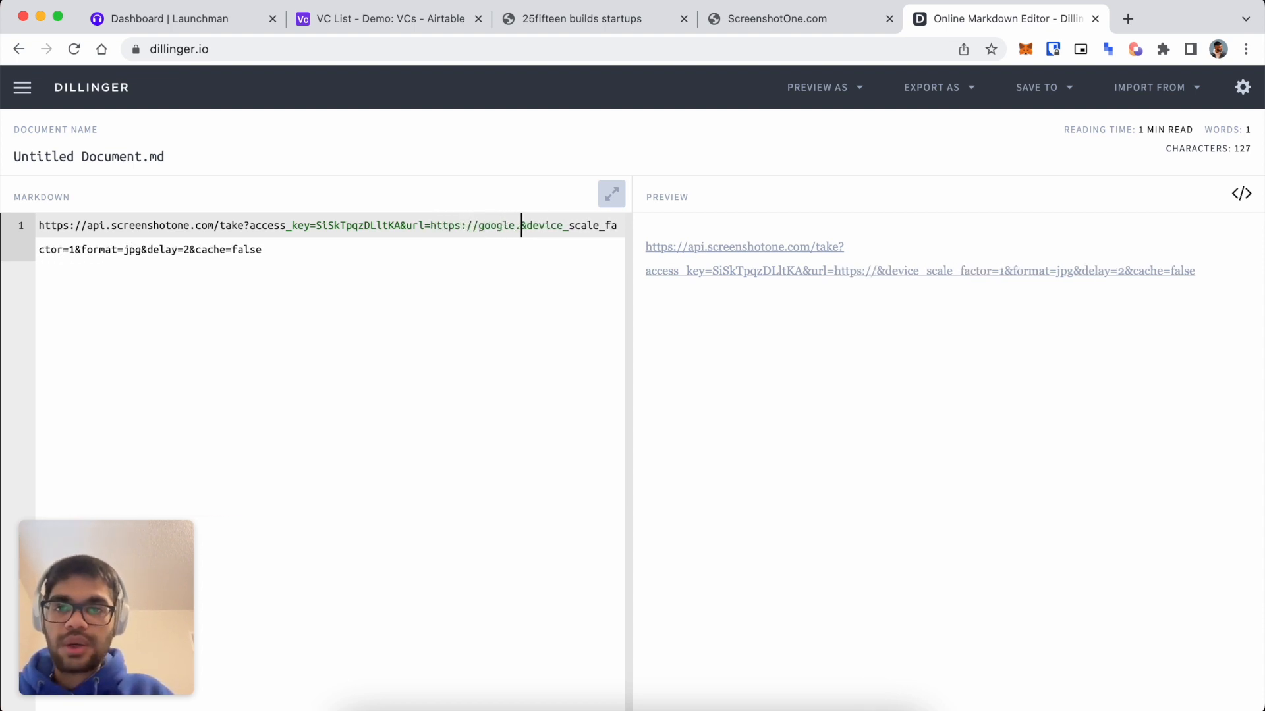
key("super+a")
key("super+c")
key("super+t")
key("super+v")
key("Return")
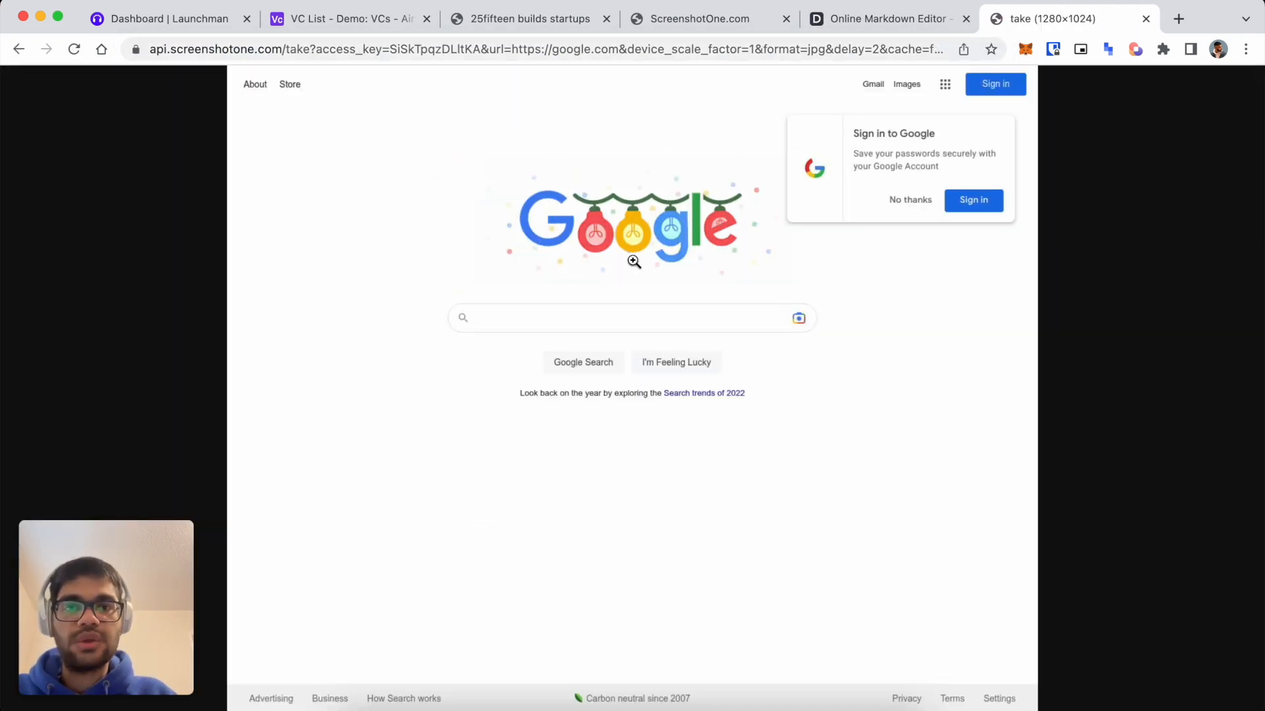
key("super+w")
left_click(326, 281)
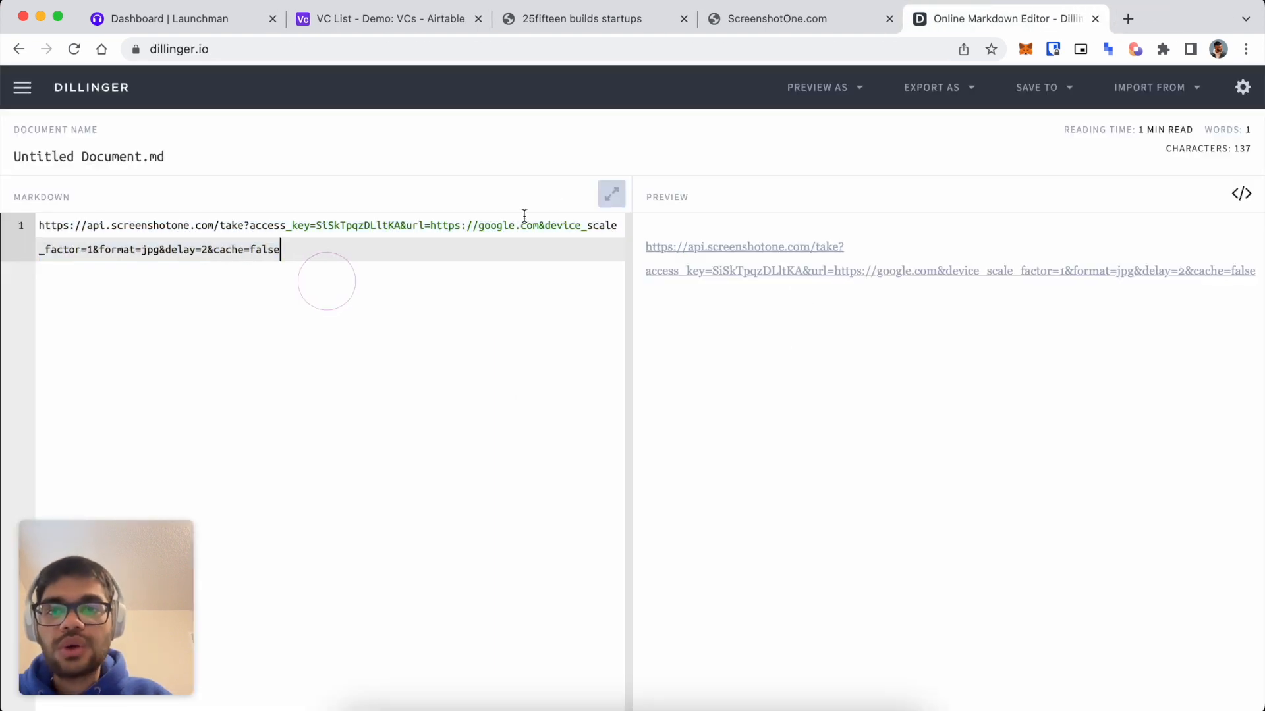
left_click_drag(539, 226, 430, 226)
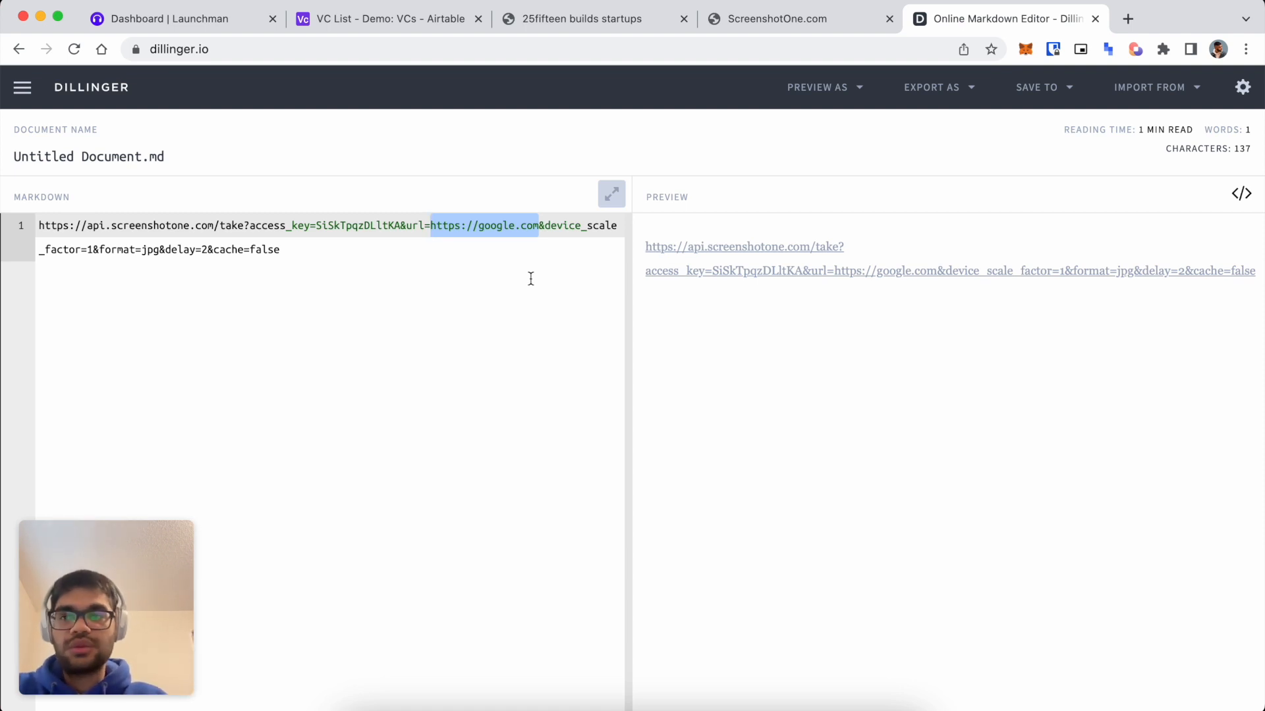
key("BackSpace")
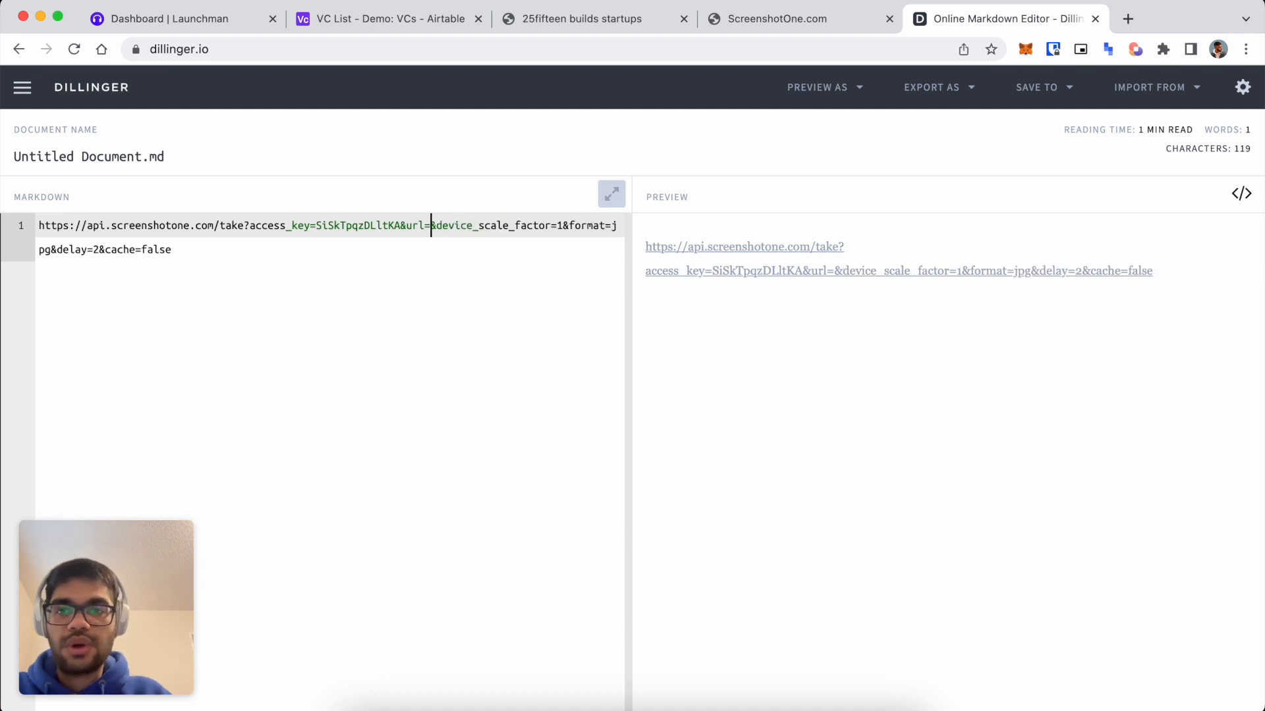
key("Return")
key("Return")
key("Return")
key("Return")
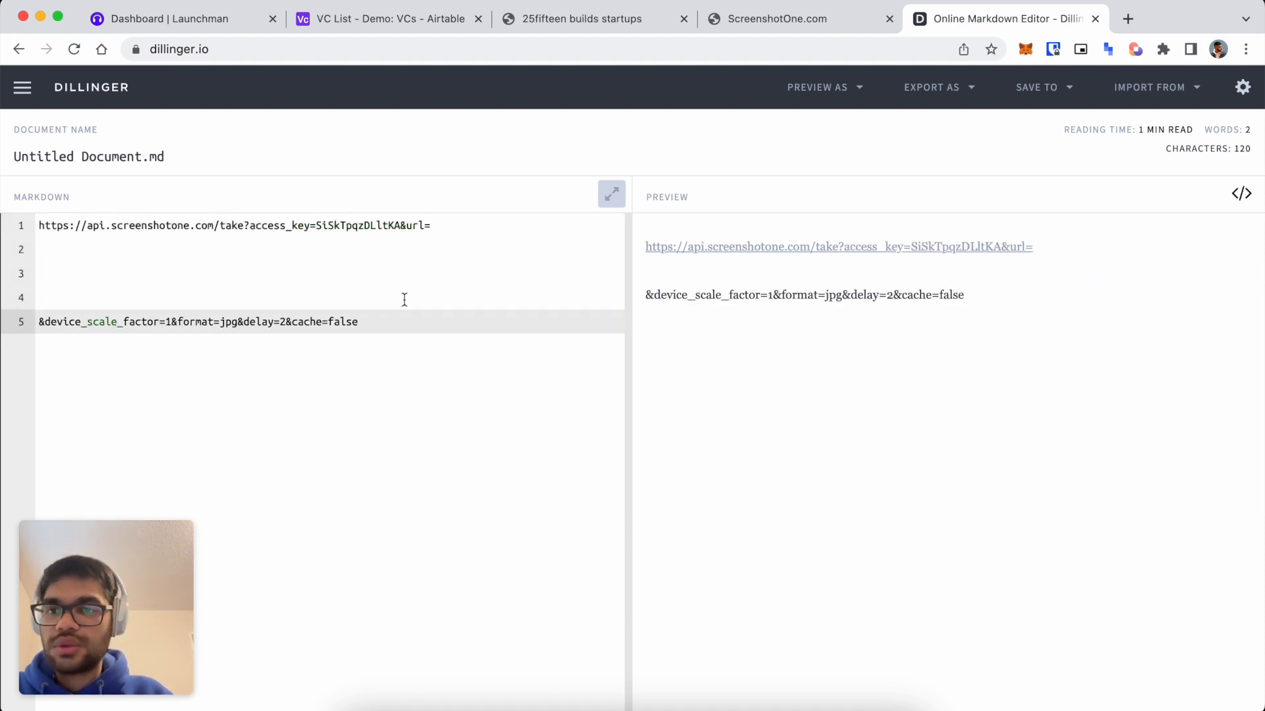
Insert a Formula field right of Website and start a CONCATENATE formula.
left_click(536, 20)
left_click(389, 20)
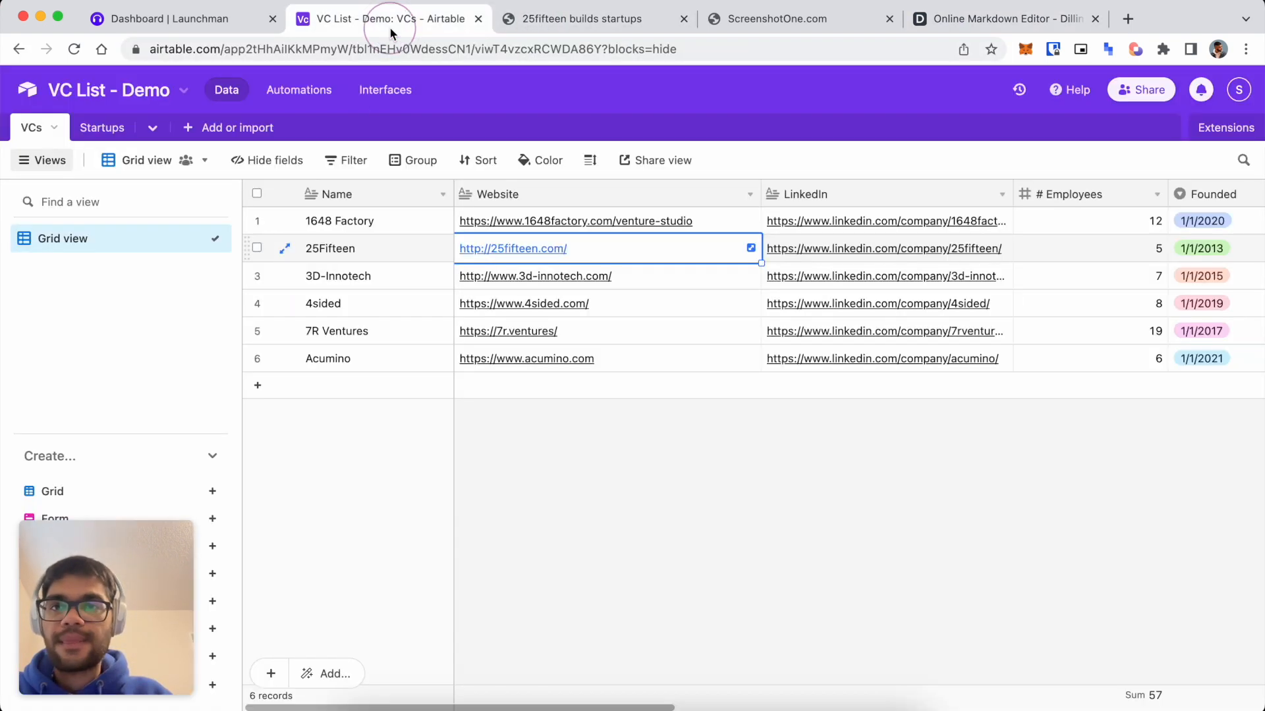
scroll(658, 263, "right", 2)
scroll(613, 217, "left", 2)
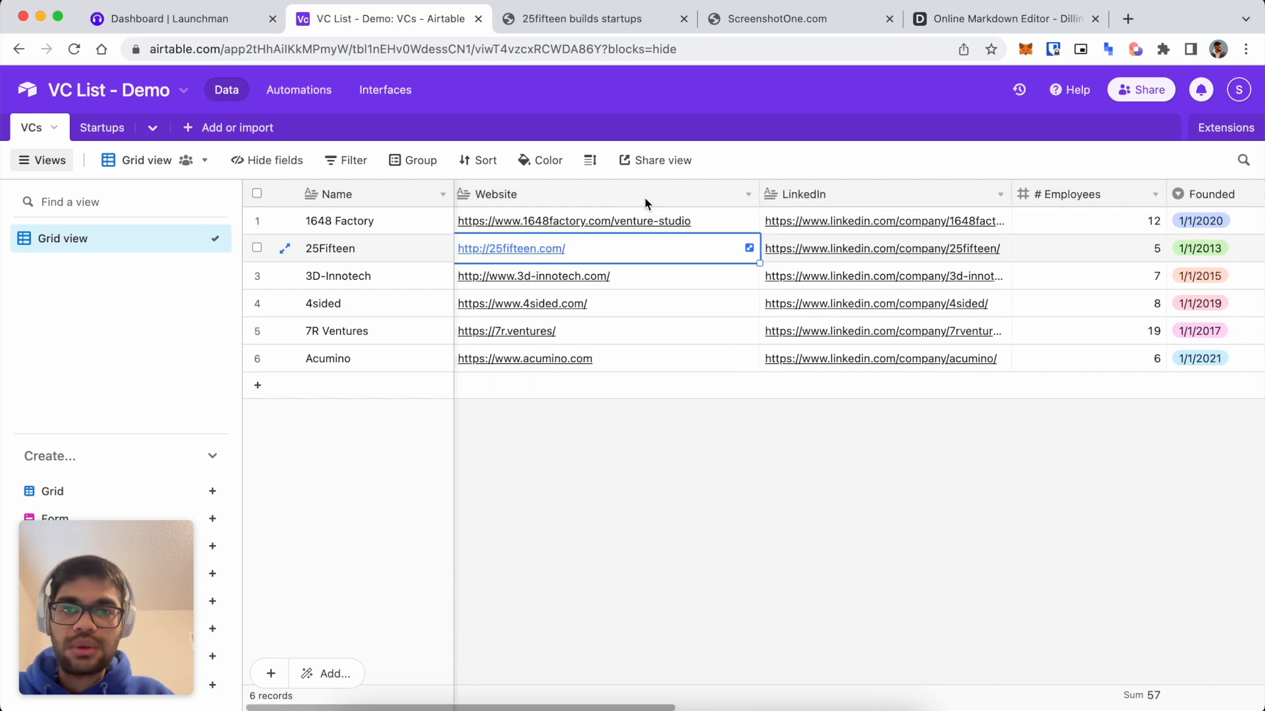
right_click(647, 198)
left_click(652, 334)
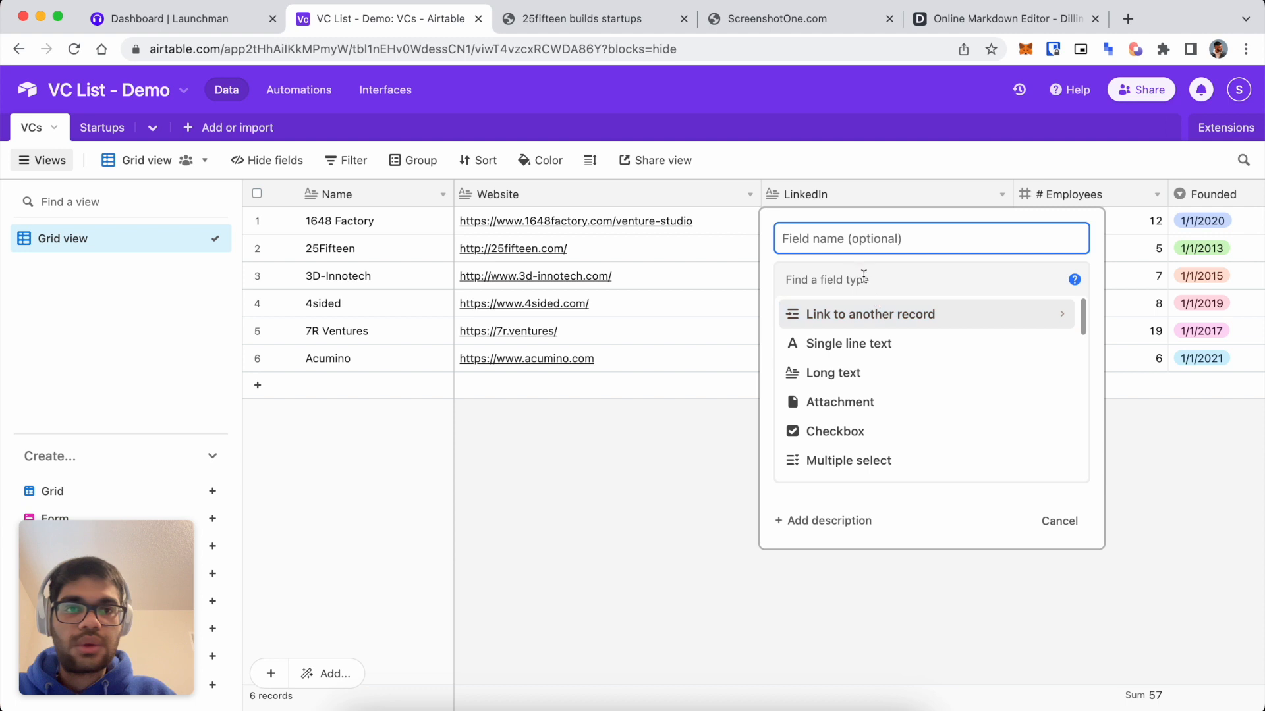
scroll(869, 382, "down", 2)
scroll(876, 394, "down", 5)
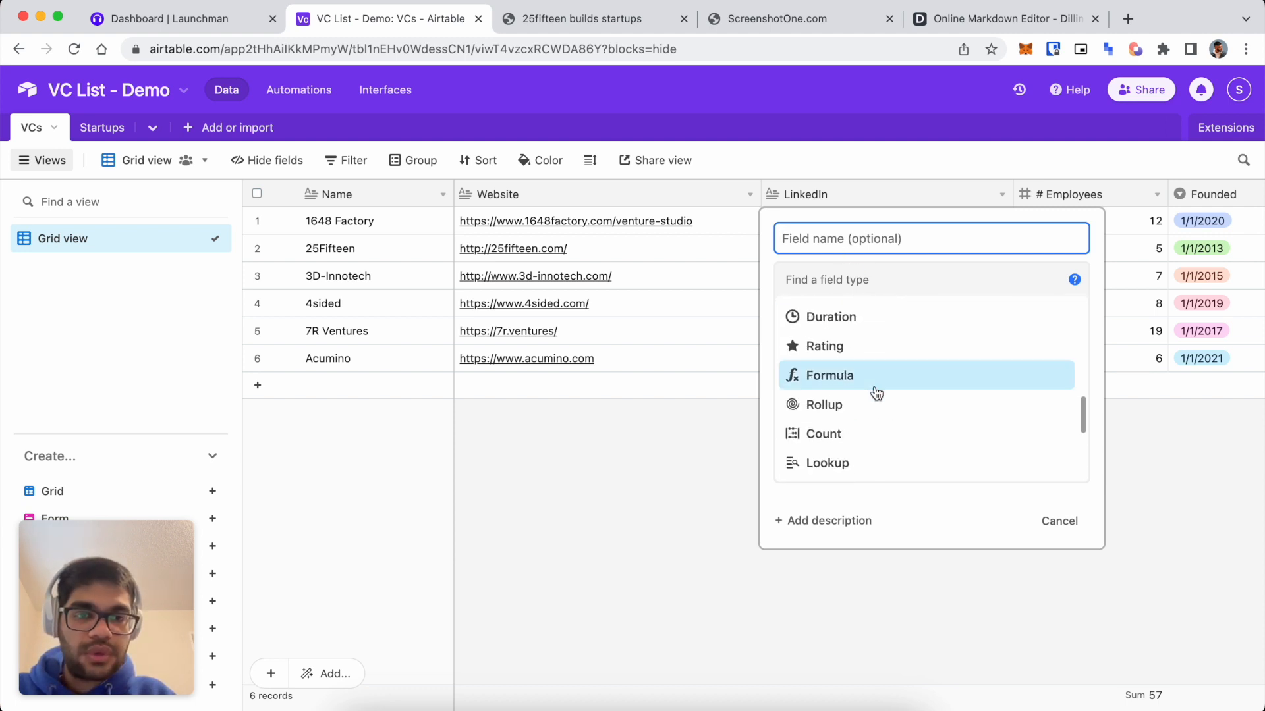
left_click(841, 337)
left_click(920, 392)
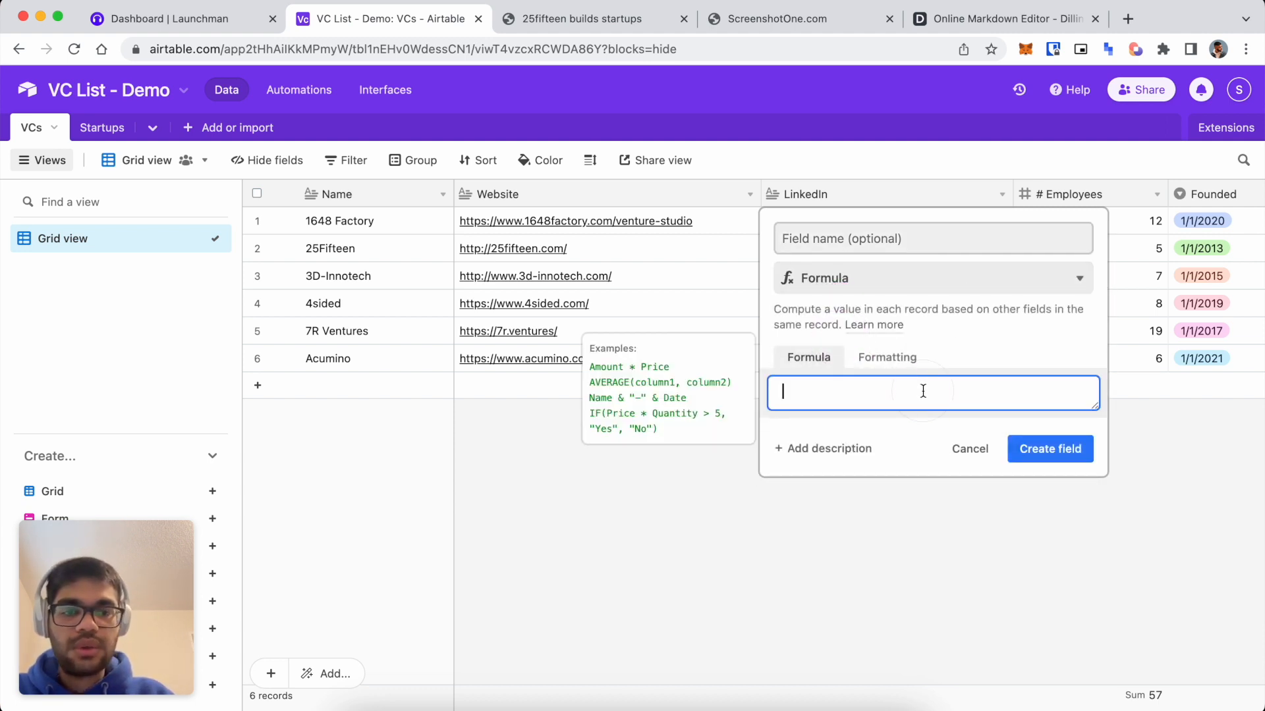
type("cONCA")
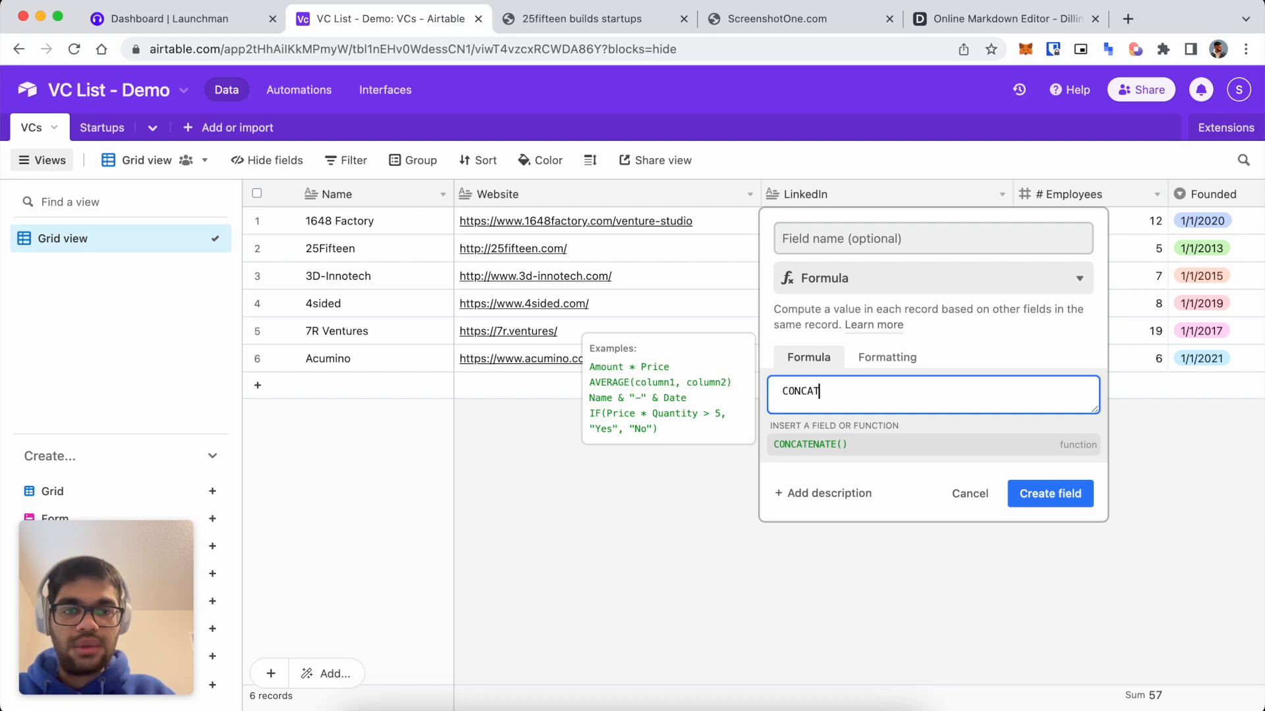
type("T")
key("Tab")
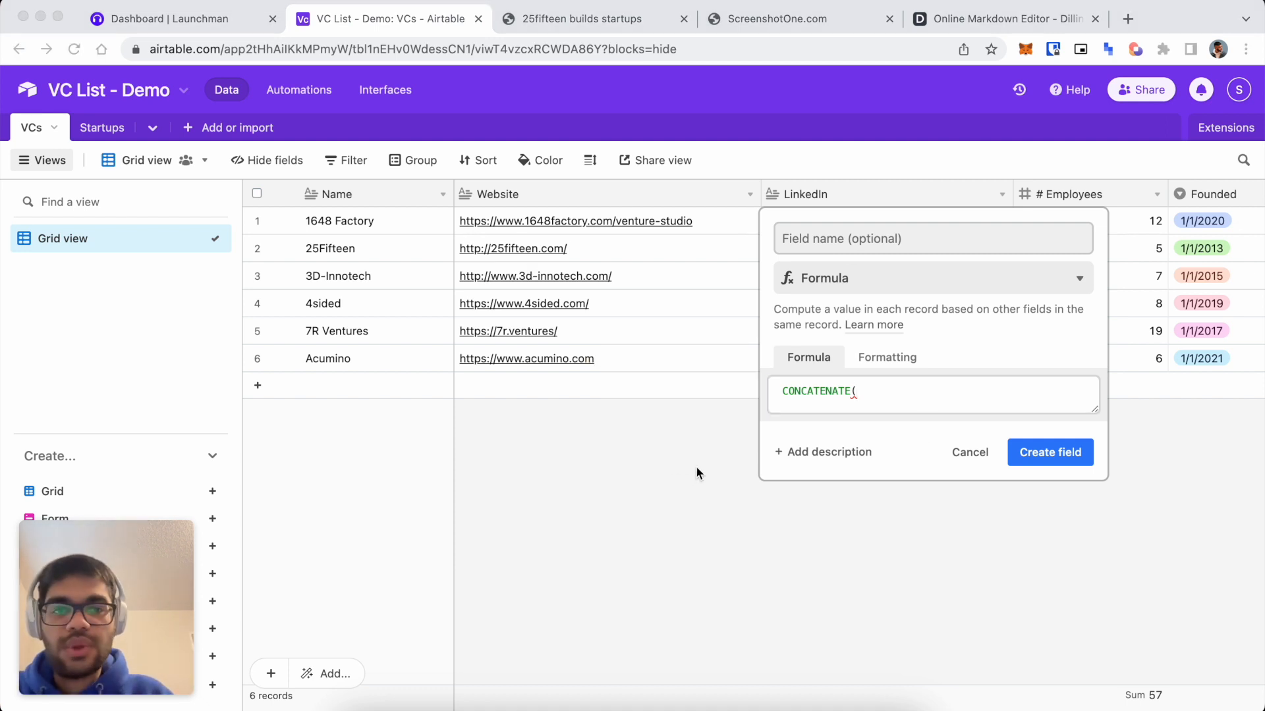
left_click(900, 396)
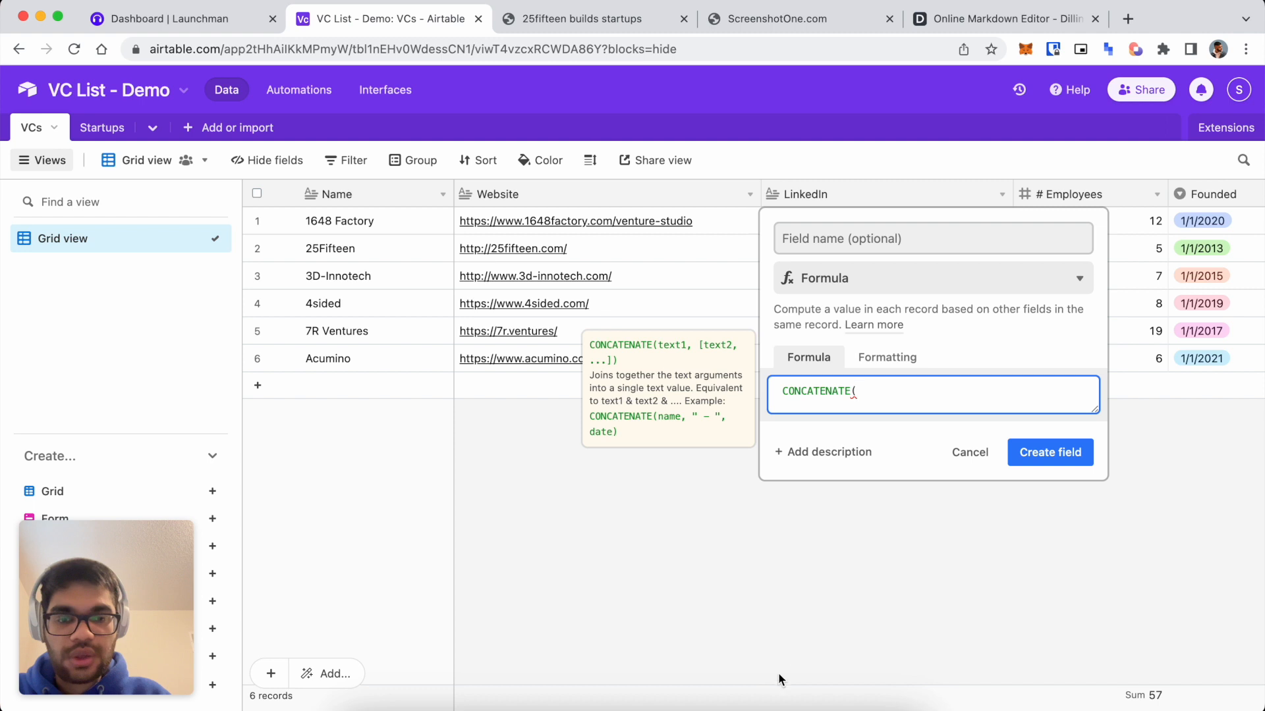
Paste the ScreenshotOne API URL into the formula and add the Website field after it.
left_click(938, 28)
left_click_drag(423, 225, 659, 56)
left_click(465, 24)
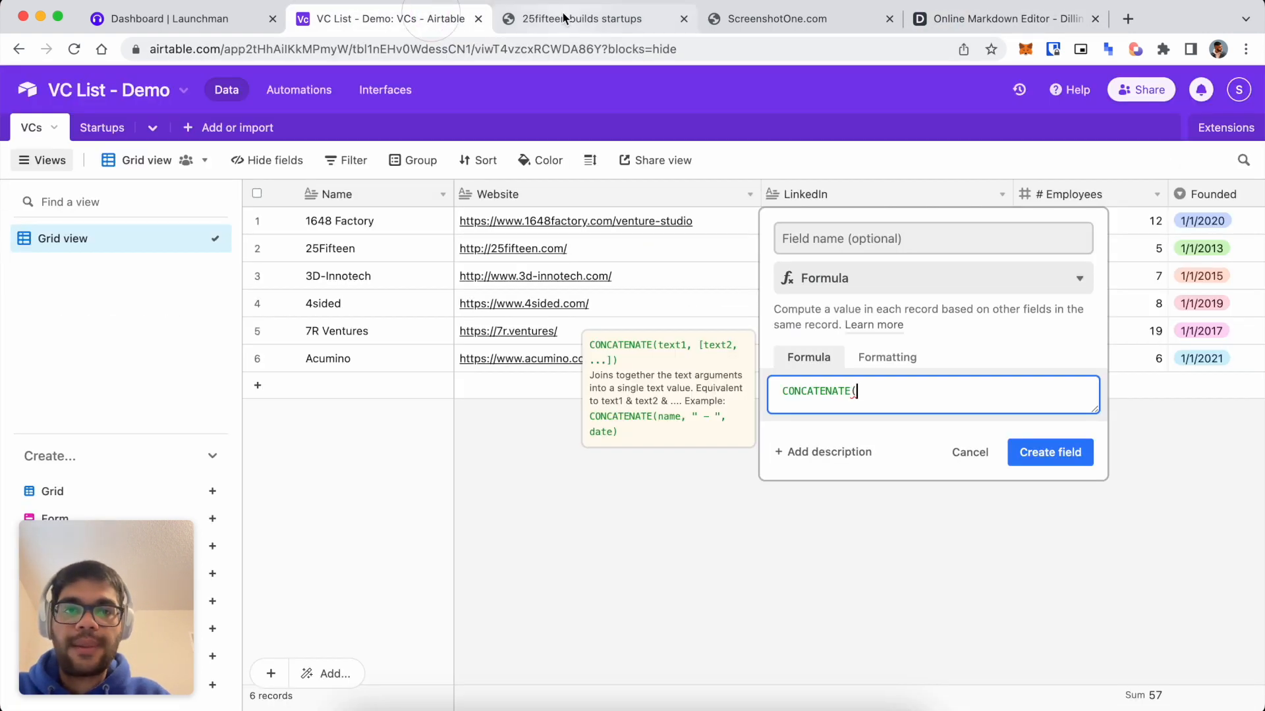
key("super+v")
key("Right")
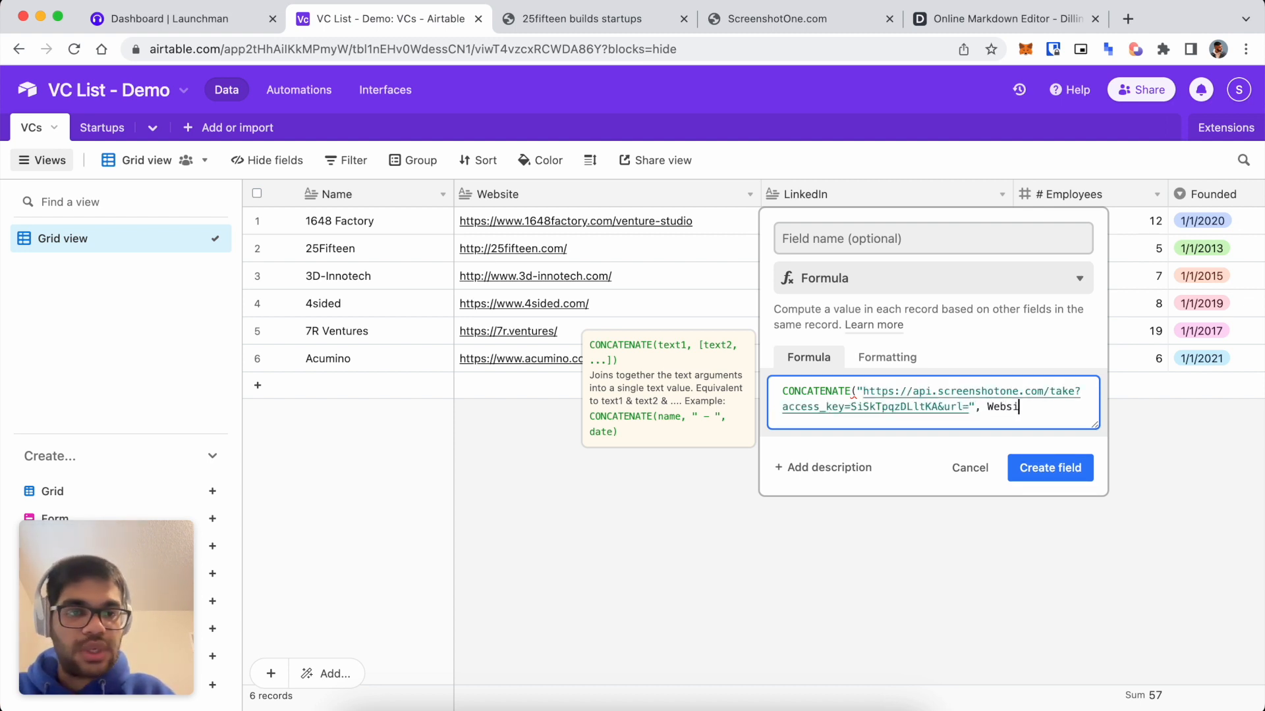
left_click(956, 465)
type(",")
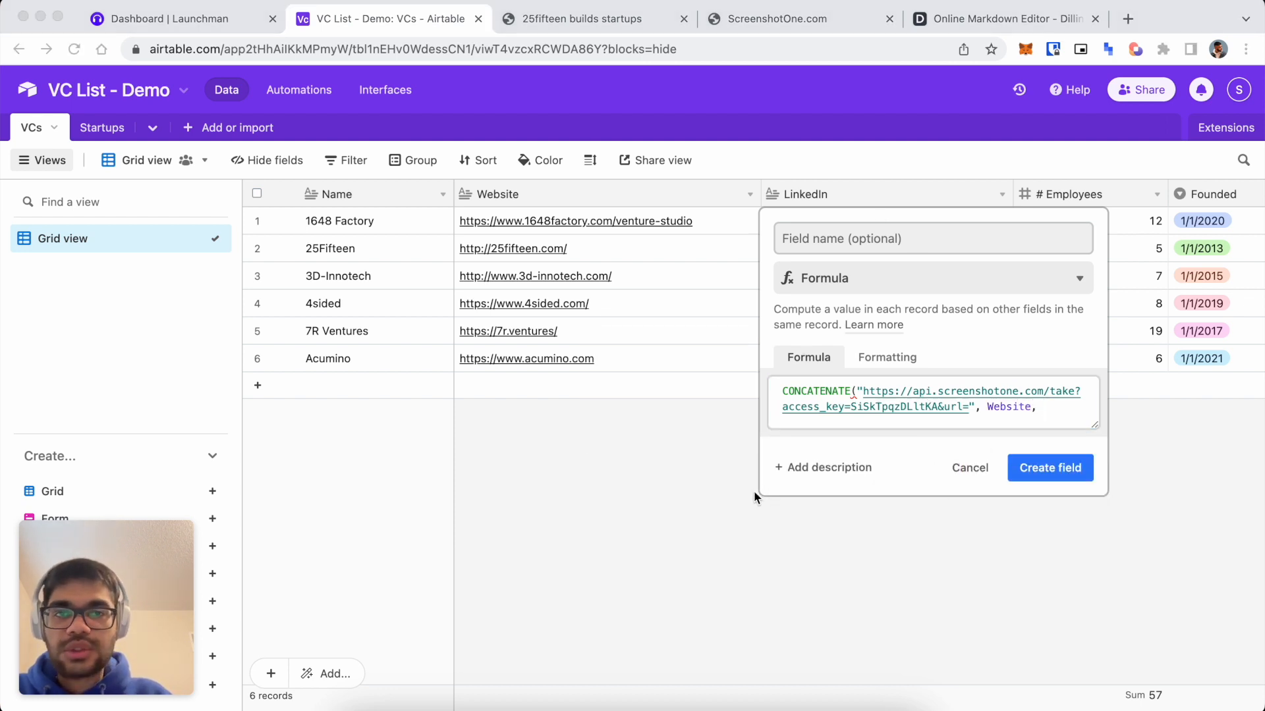
Paste the trailing URL parameters to finish the CONCATENATE formula and create the field.
left_click(975, 19)
left_click_drag(359, 322, 36, 322)
key("super+w")
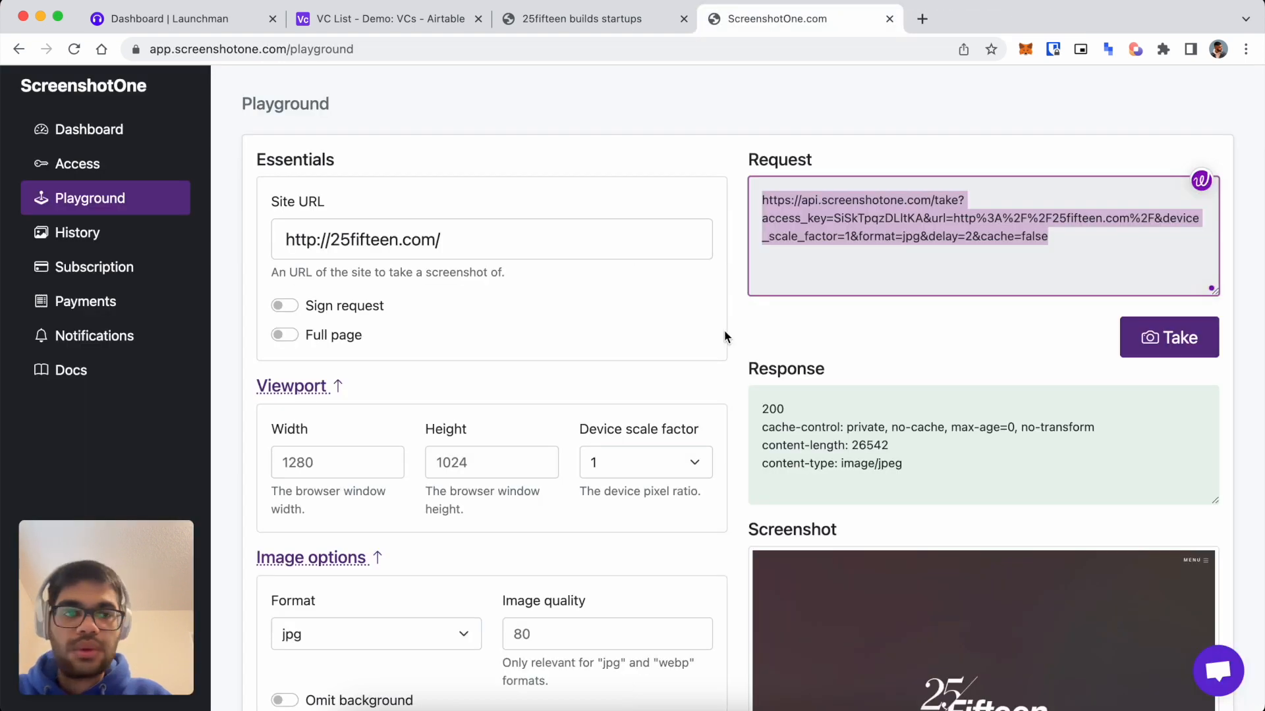
left_click(350, 14)
key("Left")
key("super+v")
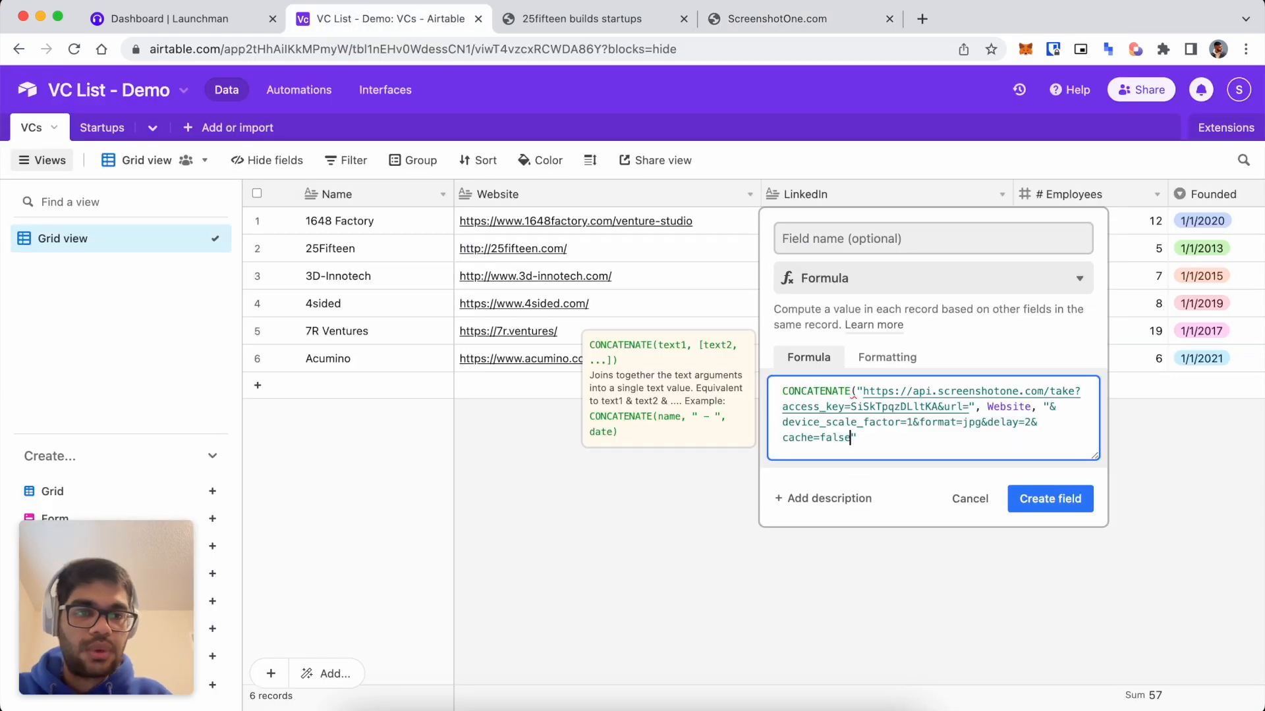
type(")")
left_click(1027, 488)
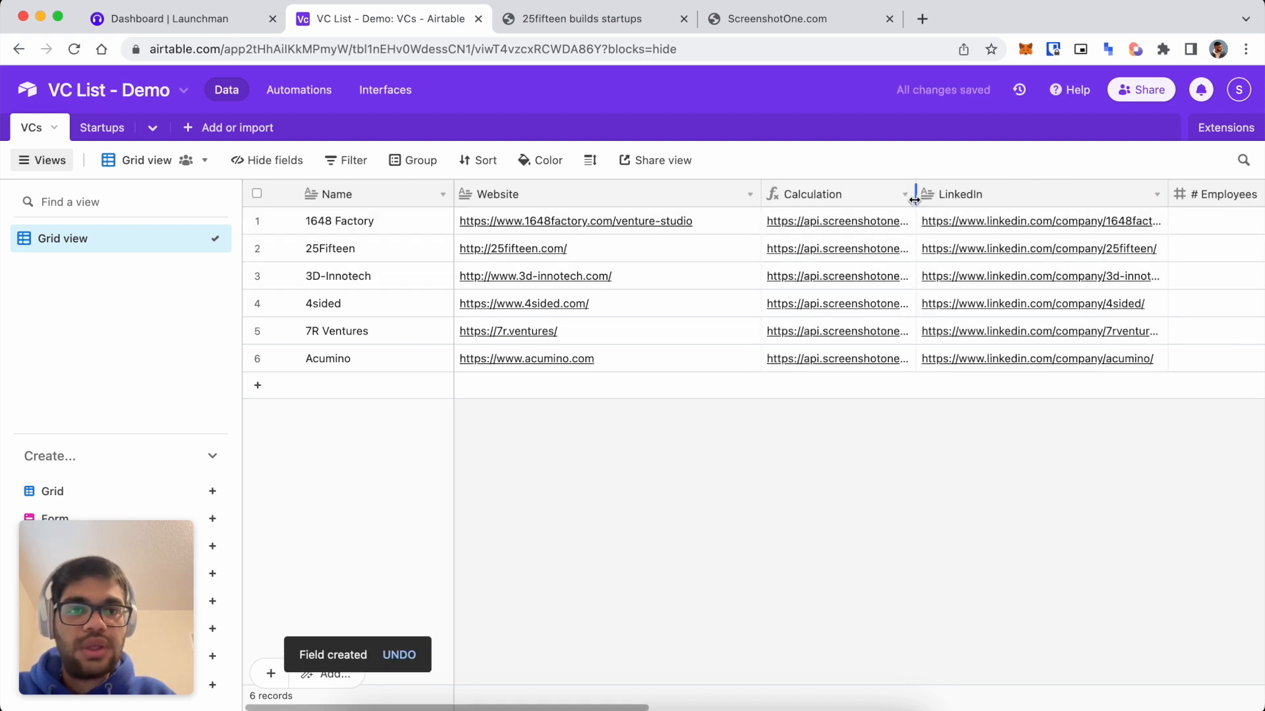
Widen the Calculation column to read the full generated screenshot URLs.
left_click_drag(916, 194, 1222, 197)
scroll(1034, 303, "right", 5)
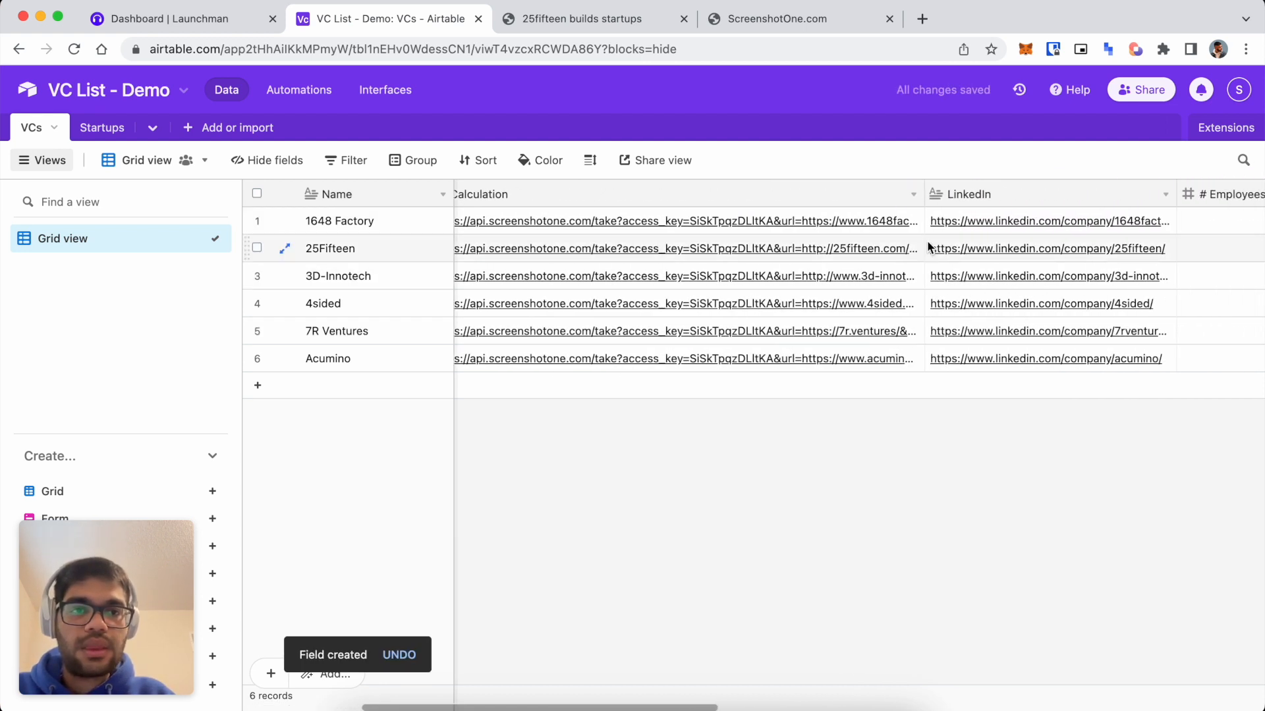
left_click_drag(921, 193, 1253, 196)
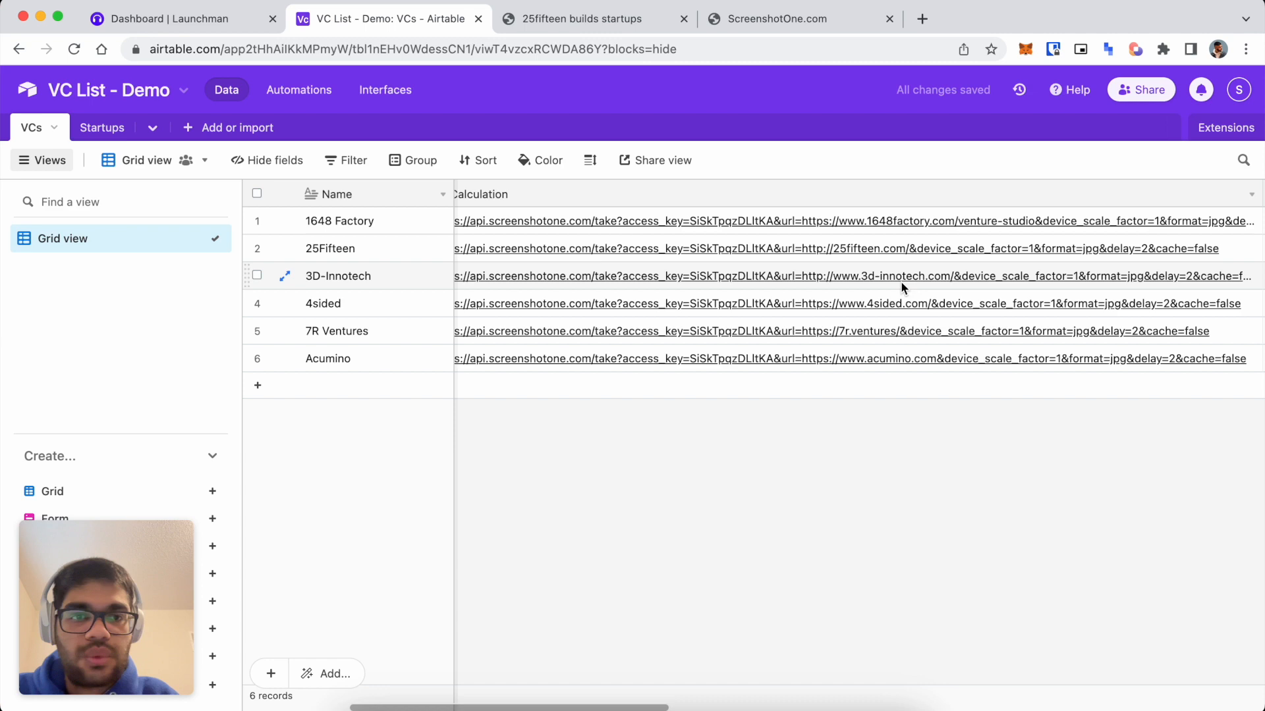
scroll(815, 222, "left", 4)
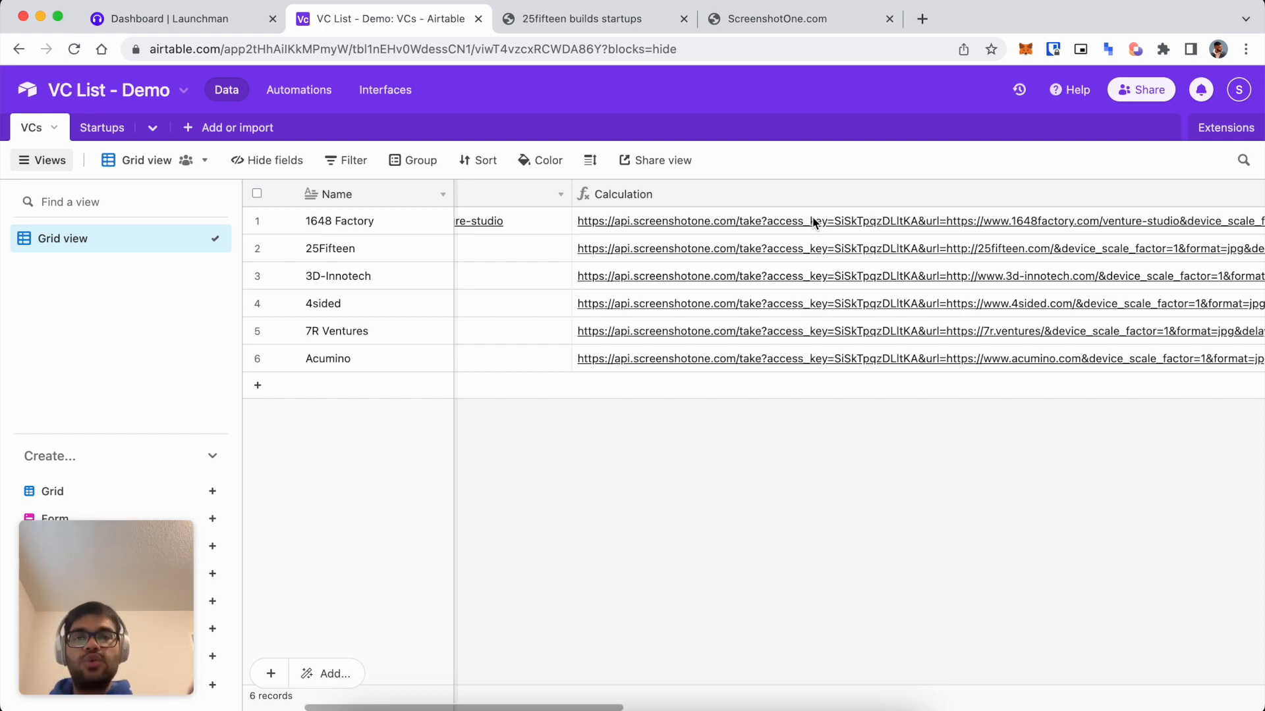
scroll(790, 247, "right", 10)
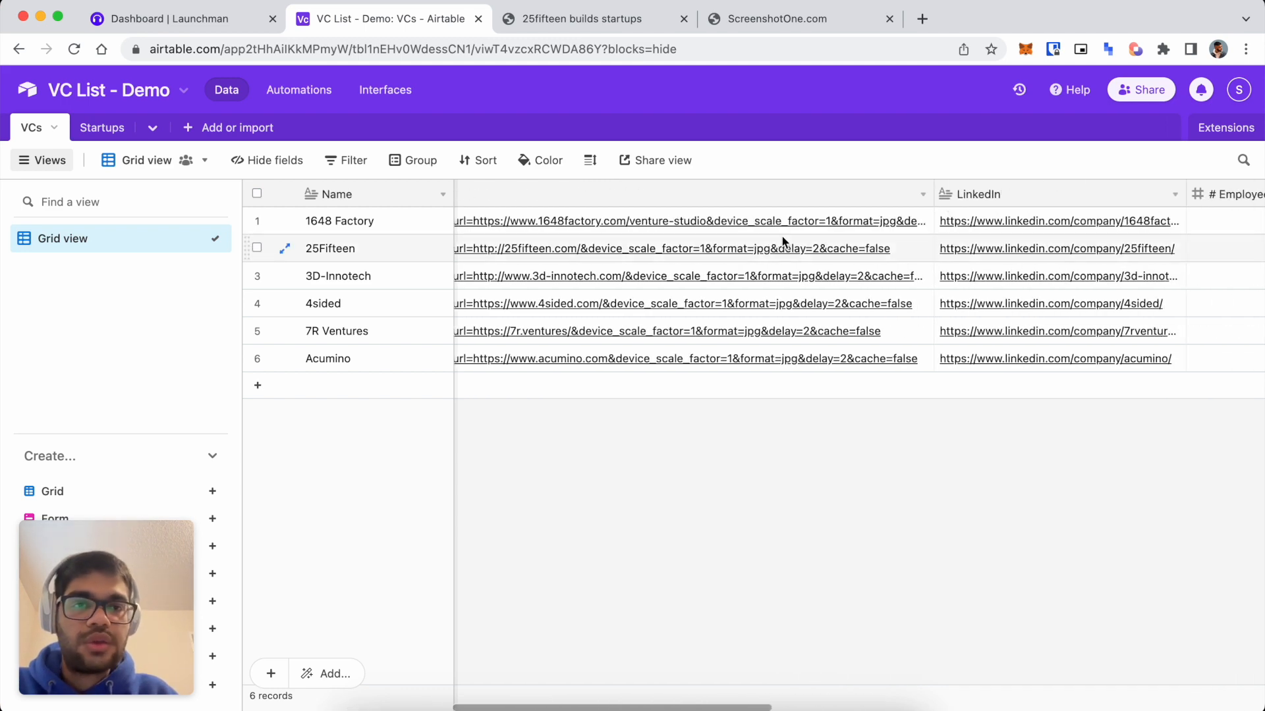
left_click_drag(938, 191, 423, 226)
scroll(536, 302, "left", 6)
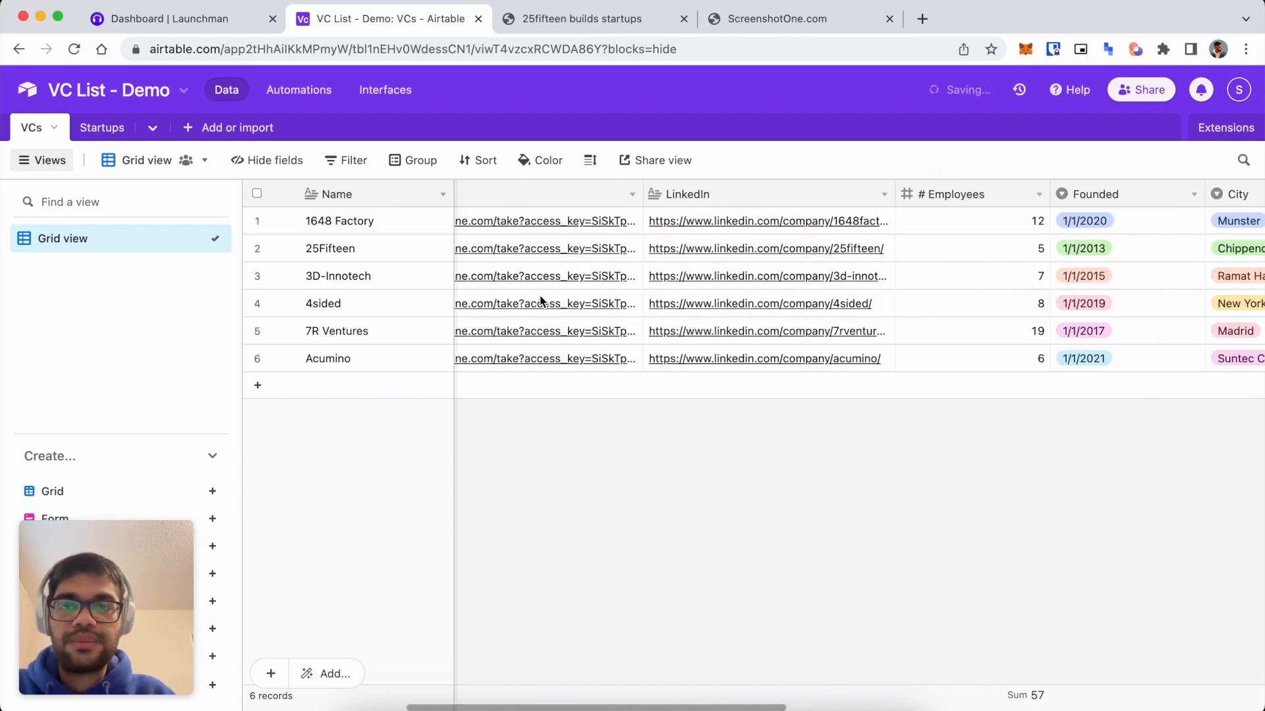
Rename the Calculation field to imageURL and bring up the Extensions panel.
left_click(808, 193)
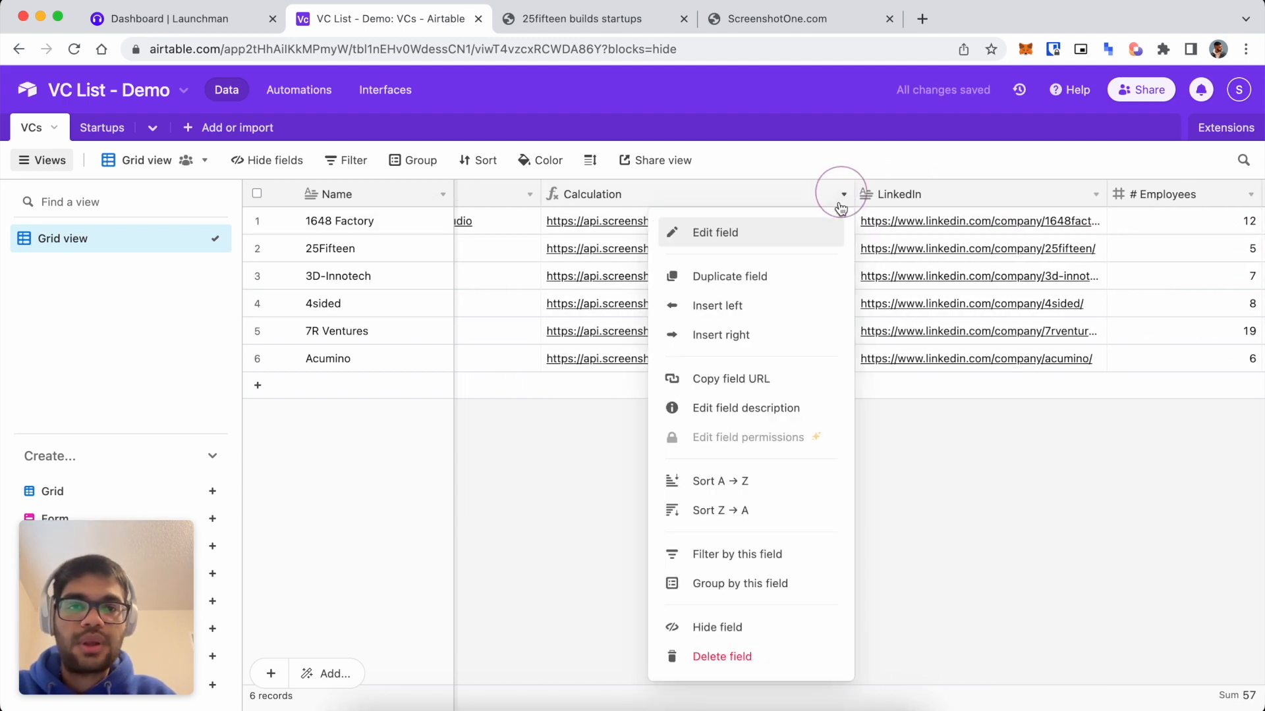
left_click(813, 236)
double_click(611, 244)
type("imageURL")
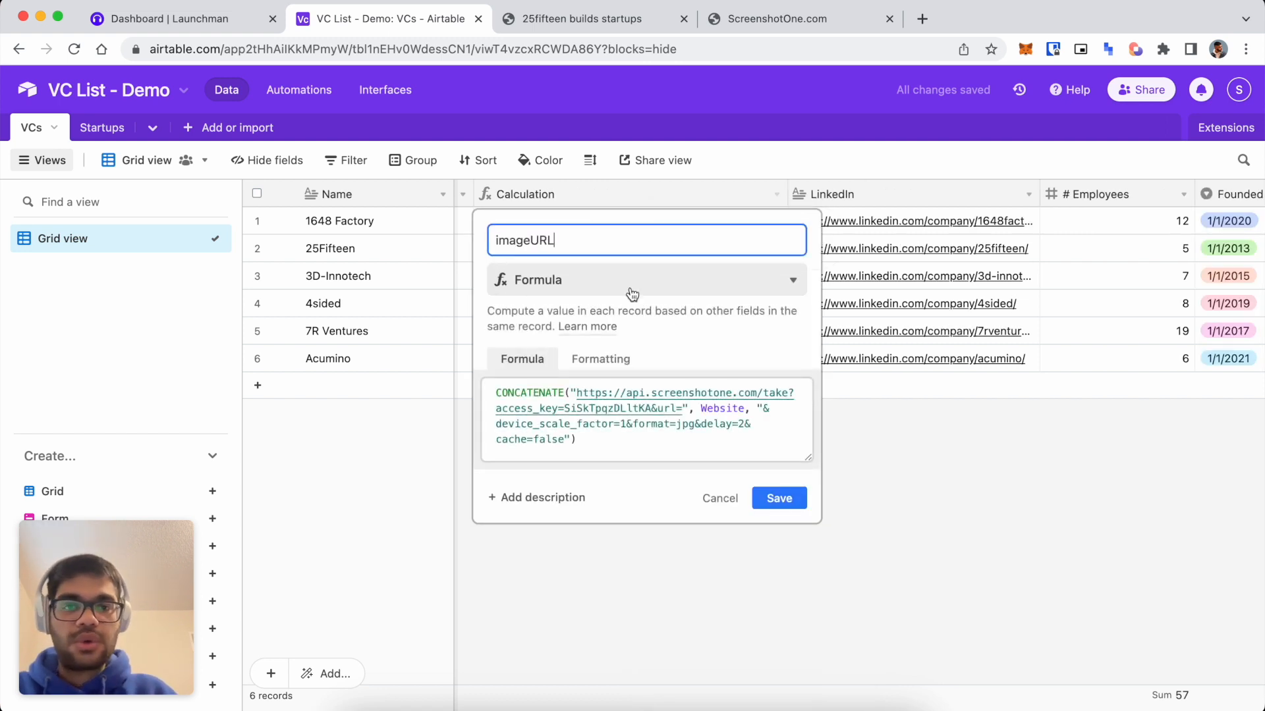
left_click(779, 498)
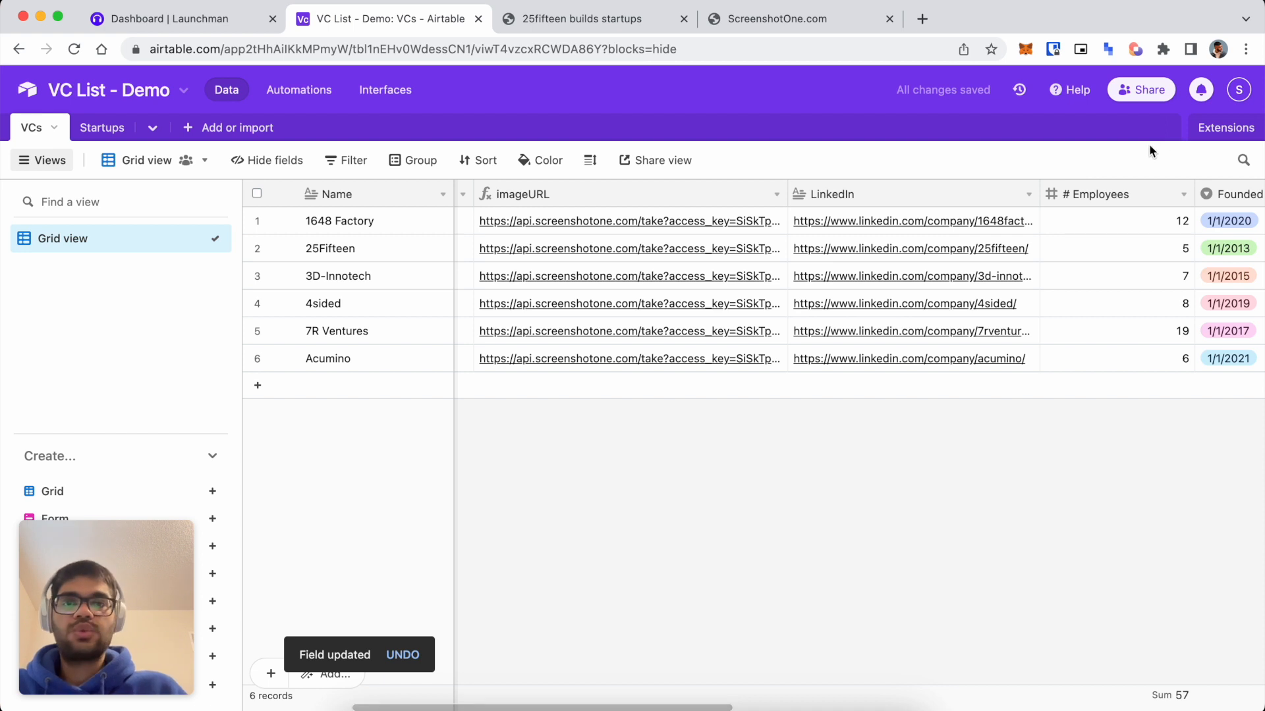
left_click(1219, 130)
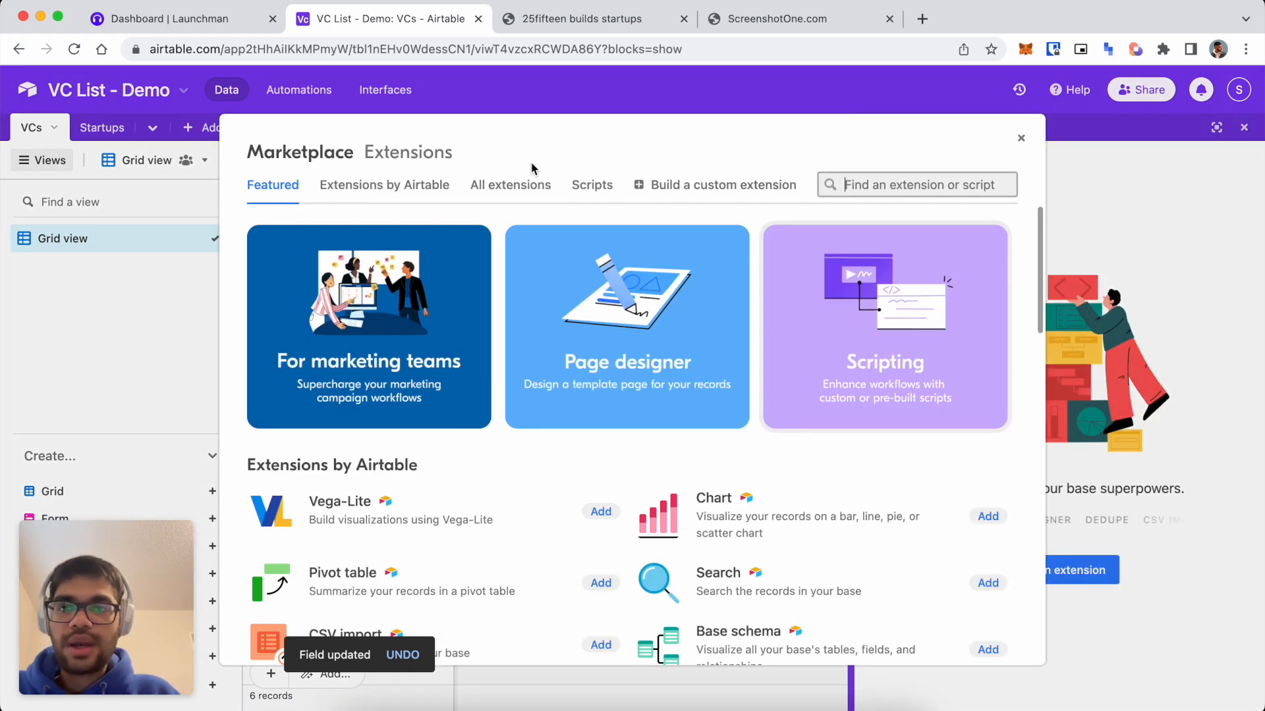
Search the extension marketplace for 'attachmen', browse the results, then close the marketplace.
type("url")
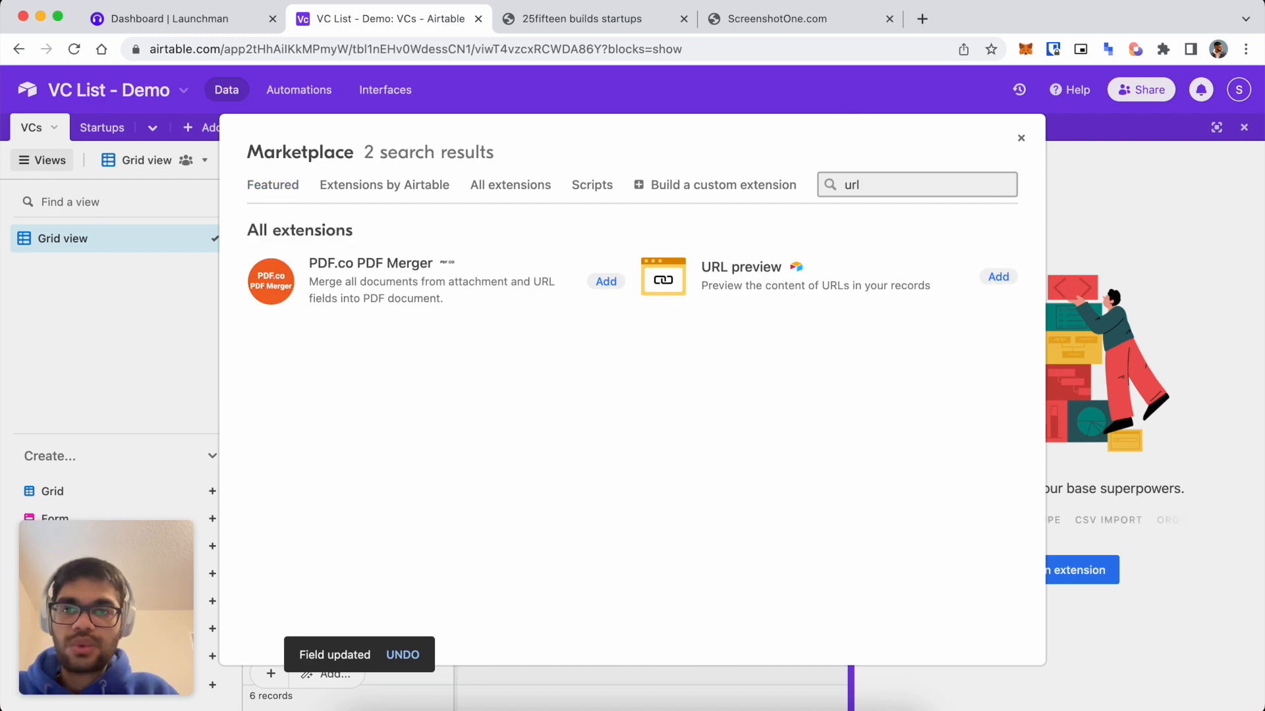
key("BackSpace")
key("BackSpace")
key("BackSpace")
type("attachmen")
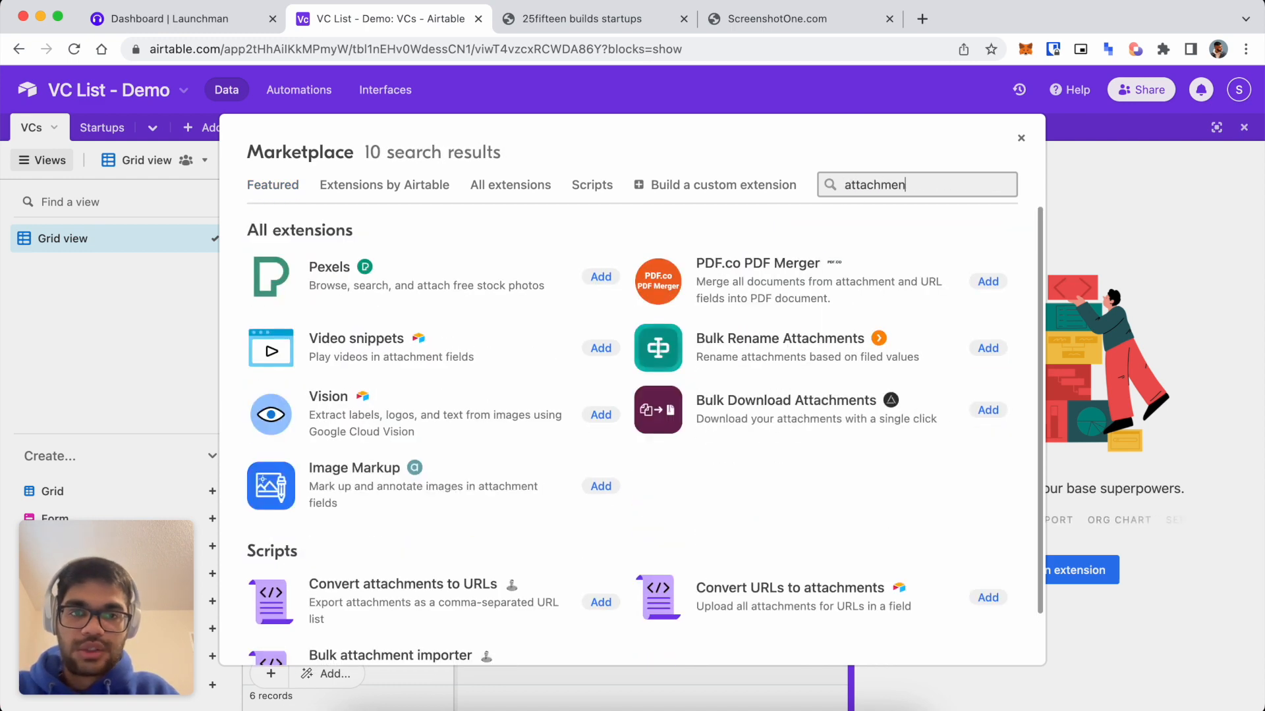
scroll(725, 376, "down", 2)
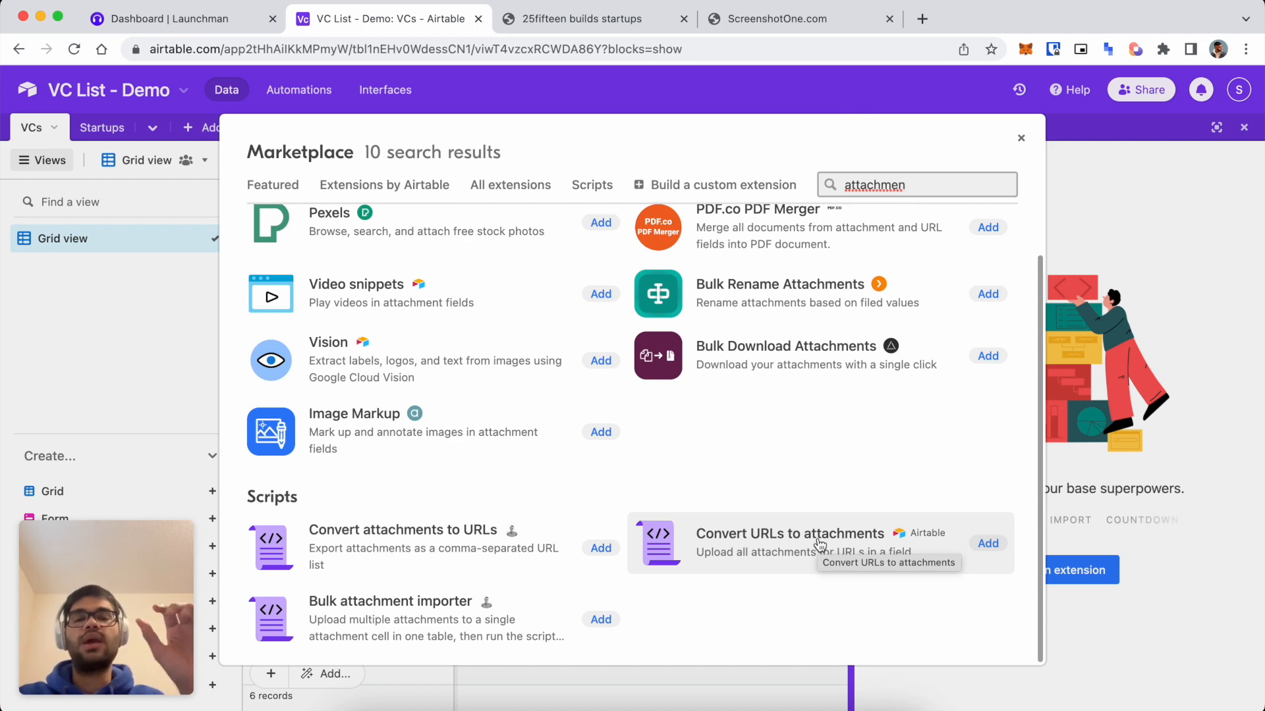
key("Escape")
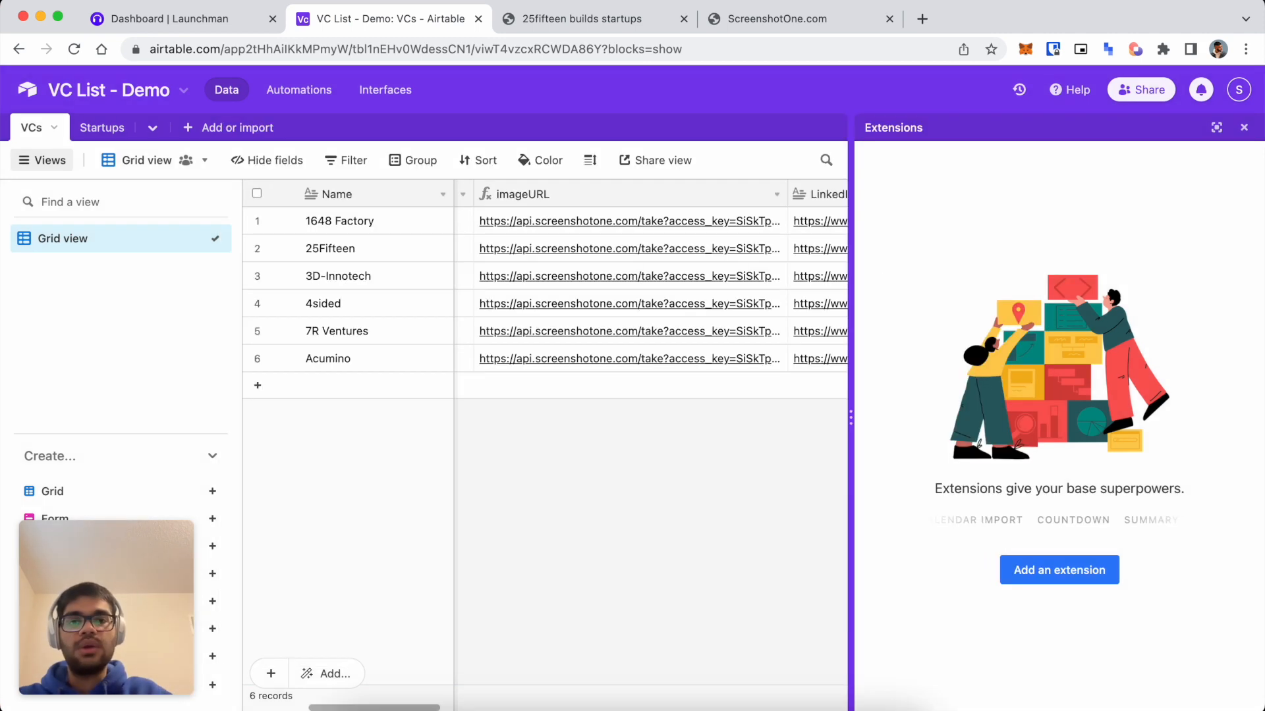
Insert an Attachment field right of imageURL and start naming it Image.
scroll(661, 368, "right", 3)
scroll(662, 361, "left", 3)
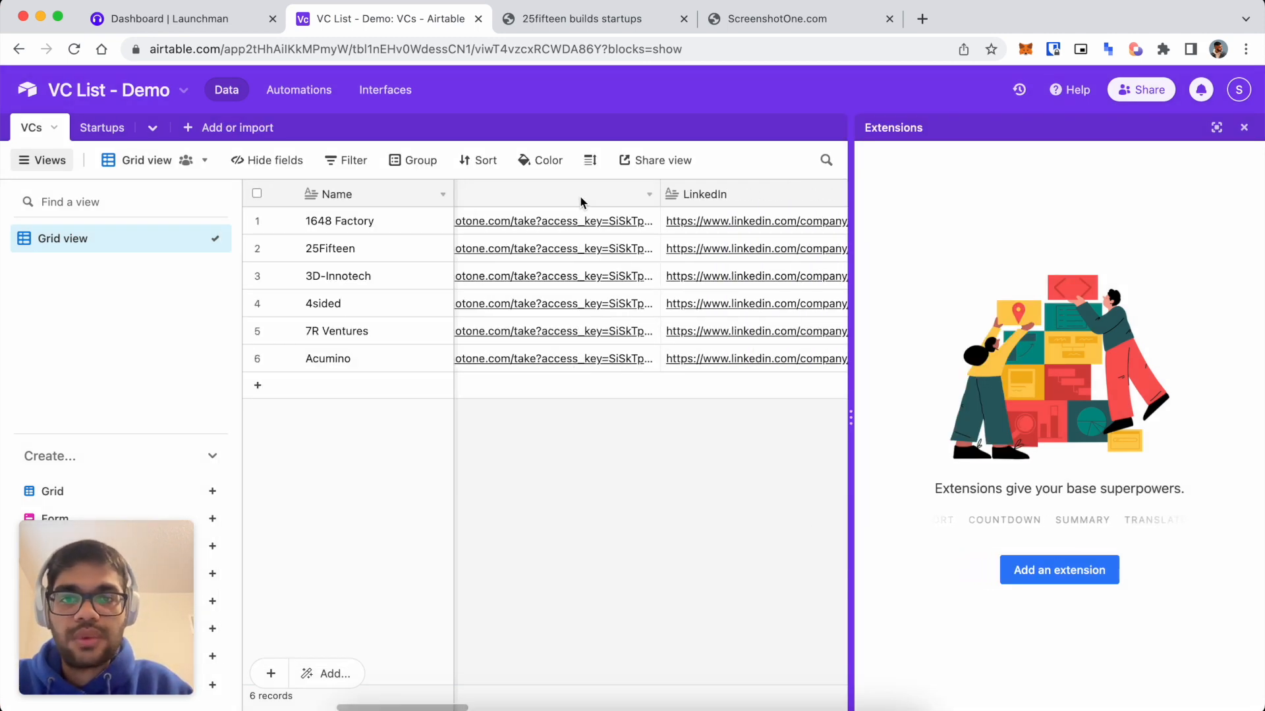
right_click(580, 196)
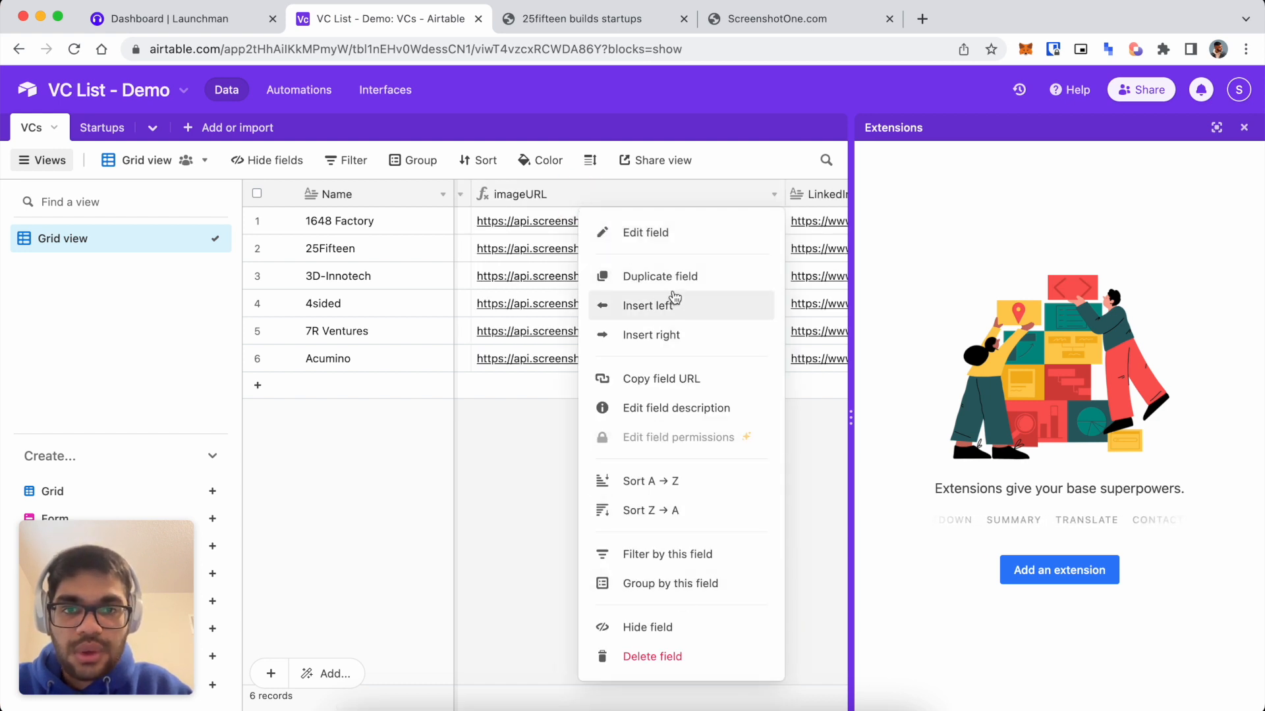
left_click(672, 335)
scroll(931, 356, "down", 2)
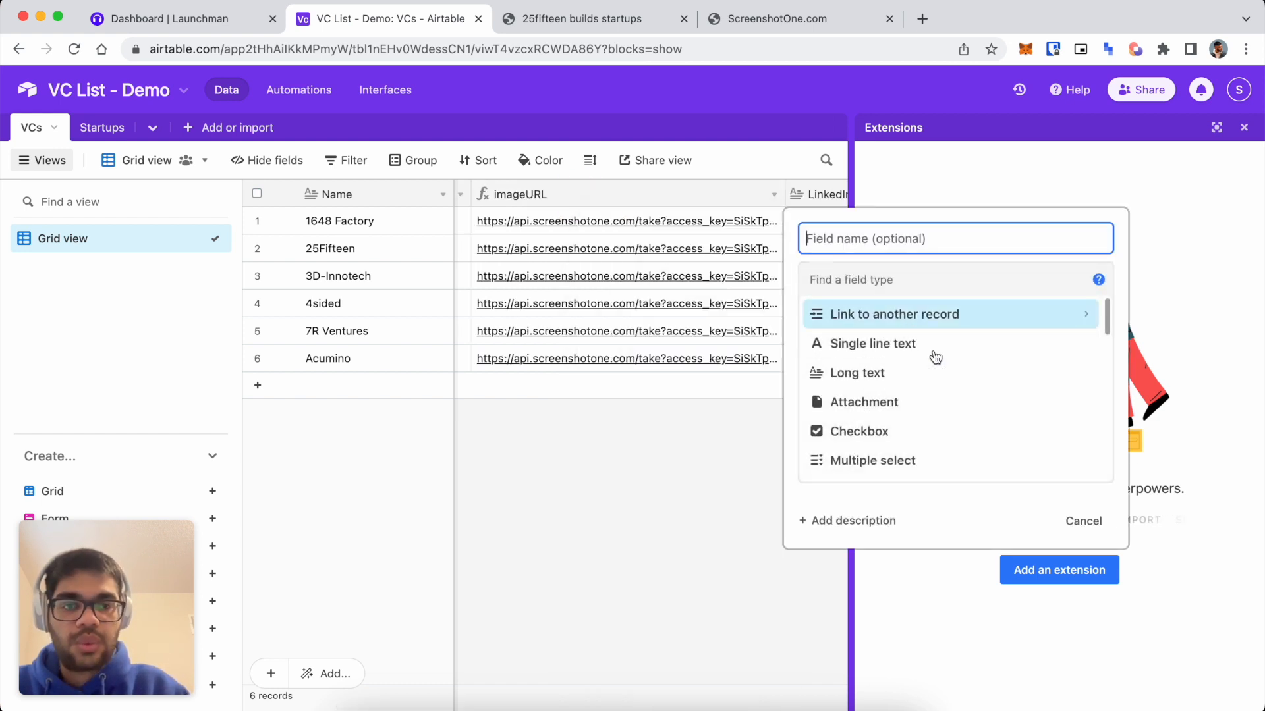
left_click(908, 380)
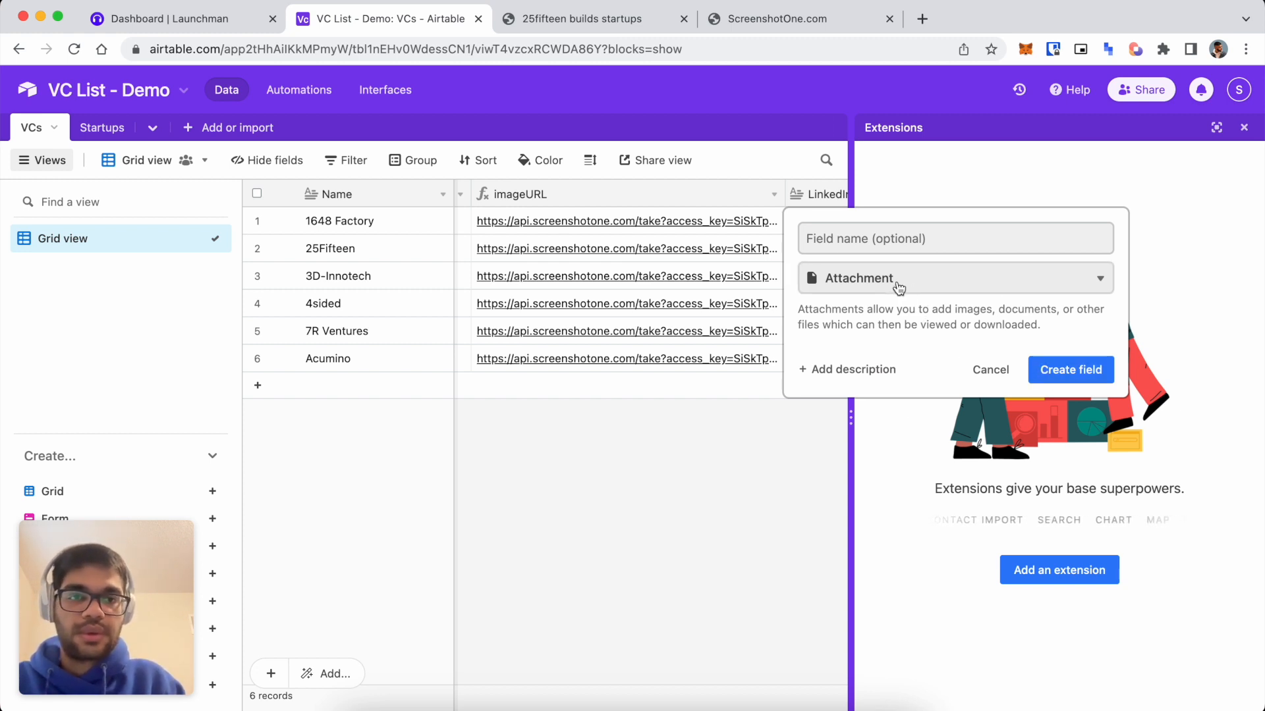
left_click(892, 238)
type("image")
key("super+a")
Create the Image field and add the Convert URLs to attachments script from the marketplace.
type("Ima")
left_click(1043, 373)
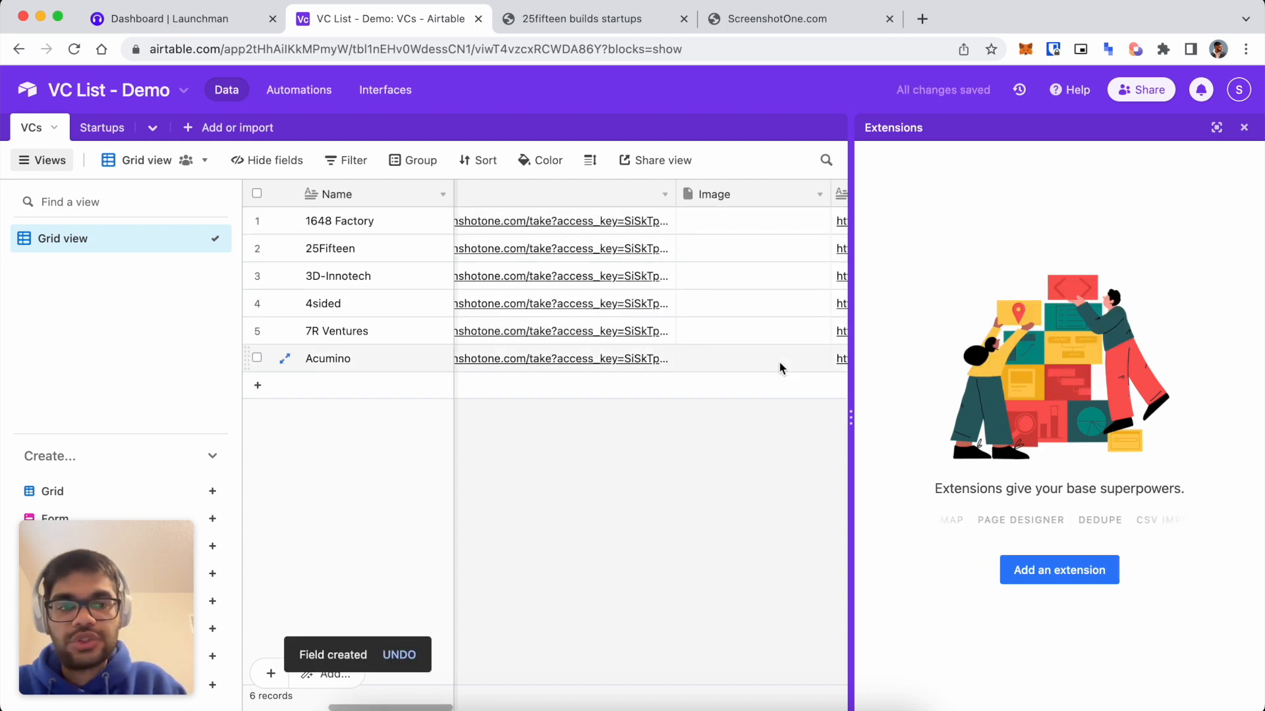
left_click(1066, 579)
left_click(883, 187)
type("a")
key("BackSpace")
type("attachment")
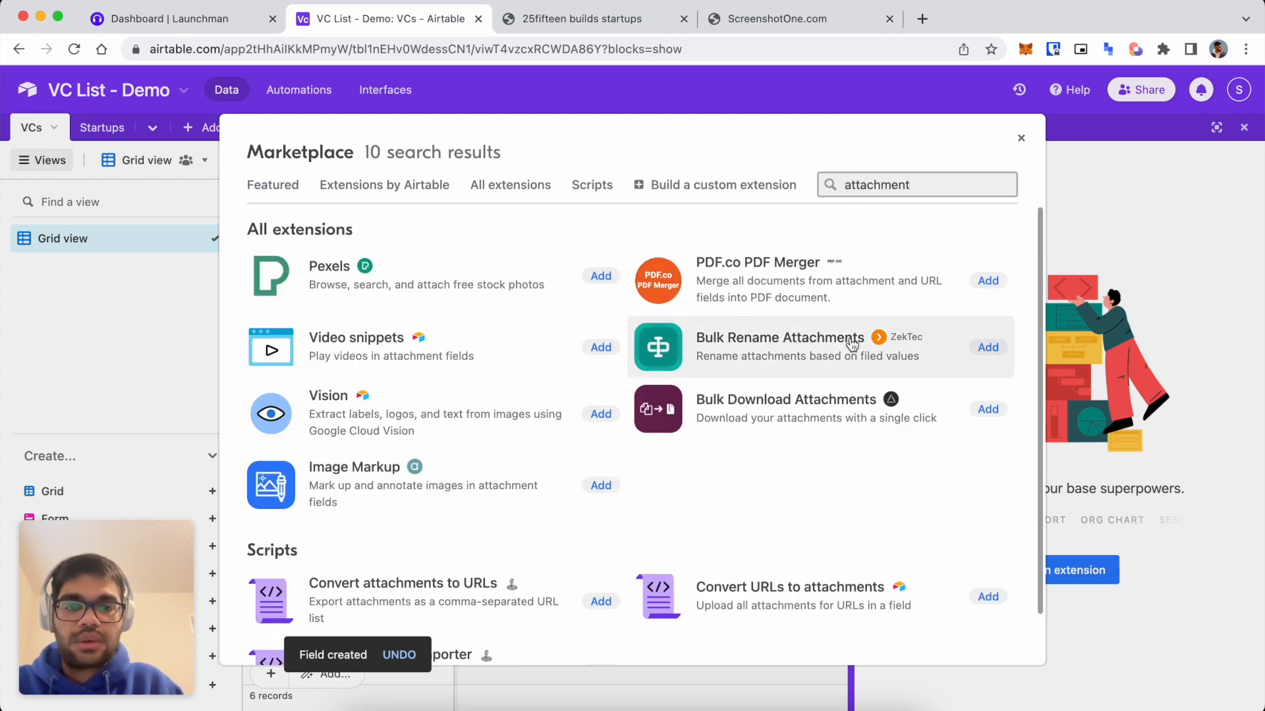
scroll(819, 531, "down", 1)
left_click(985, 544)
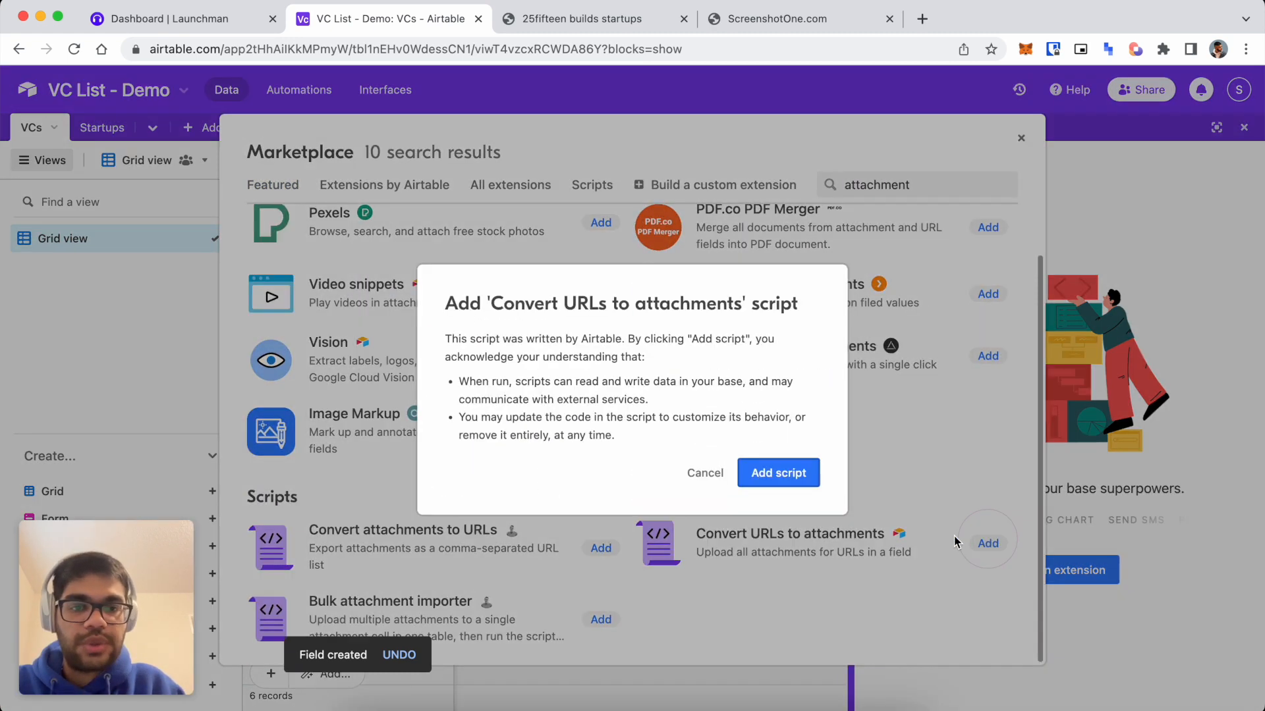
left_click(746, 471)
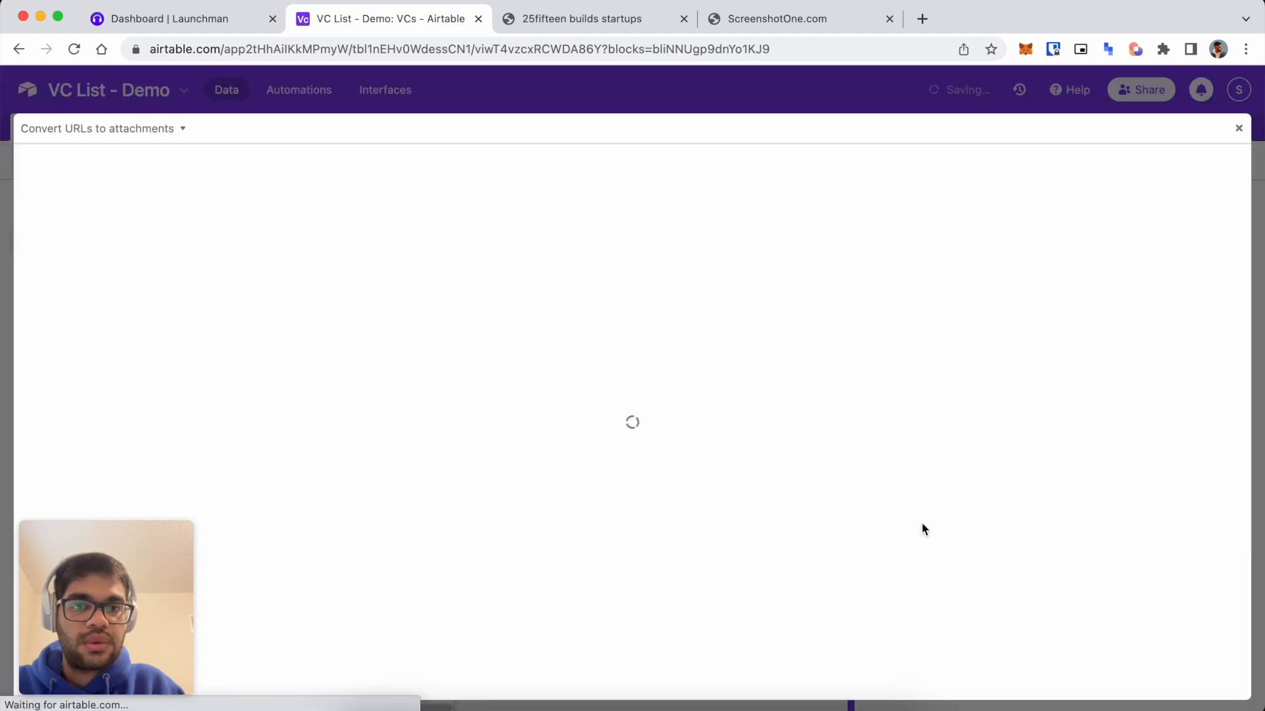
Run the script on VCs, downloading imageURL links into the Image field for every row.
left_click(597, 324)
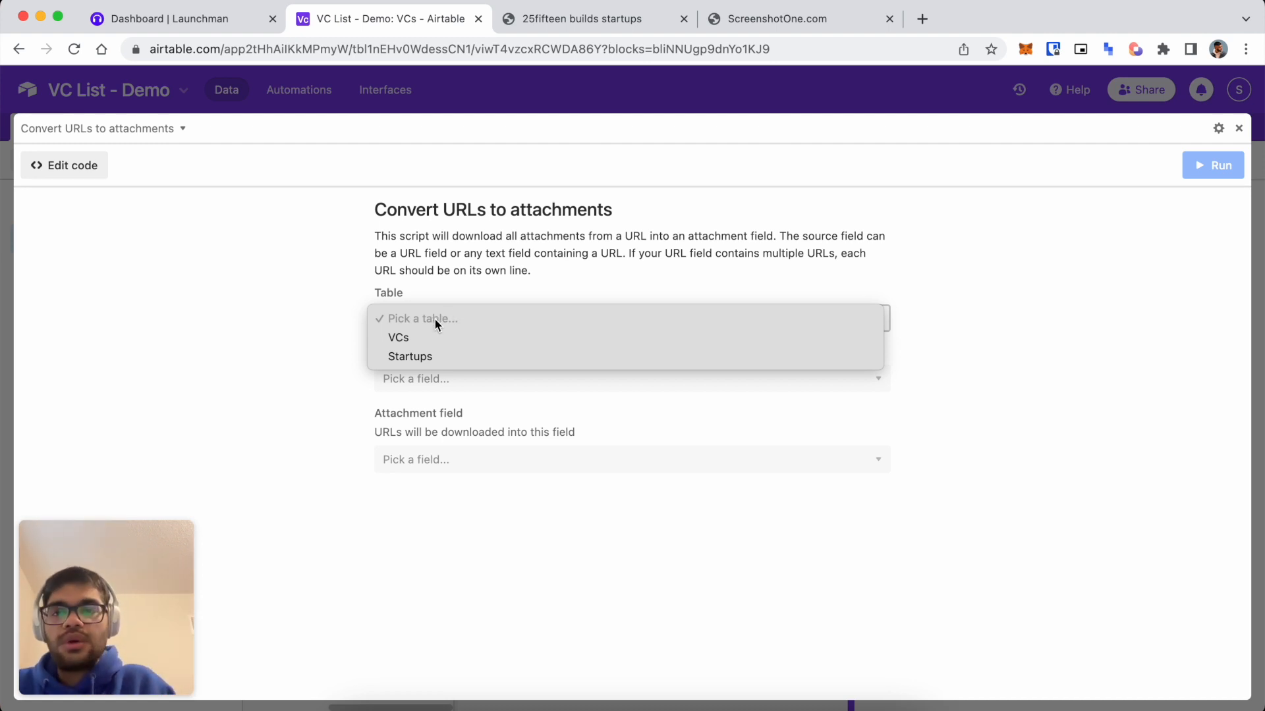
left_click(424, 334)
left_click(427, 378)
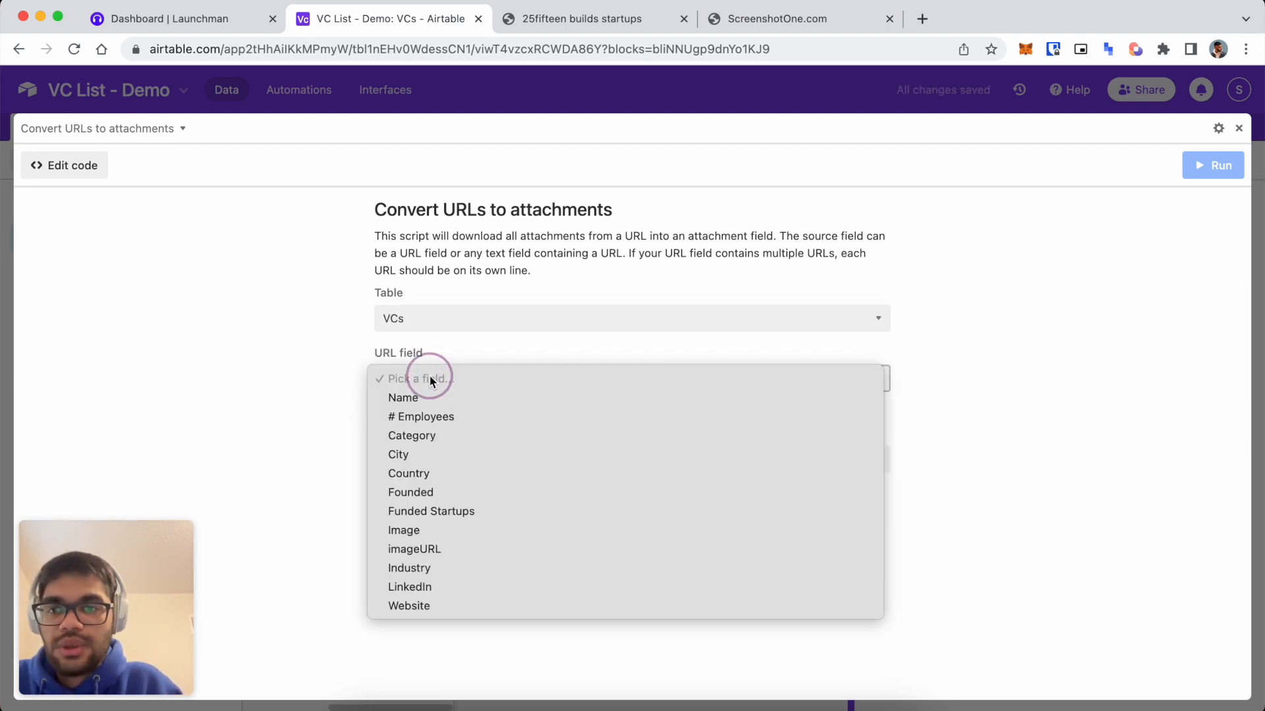
left_click(453, 555)
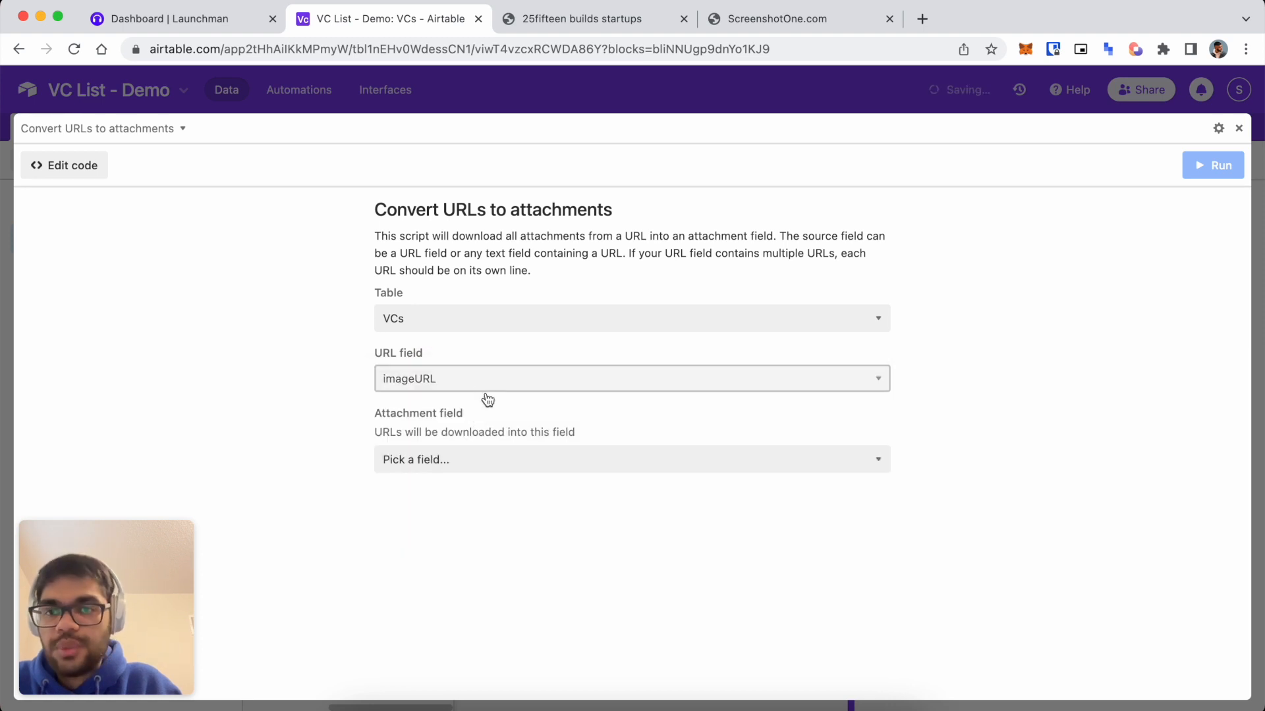
left_click(473, 457)
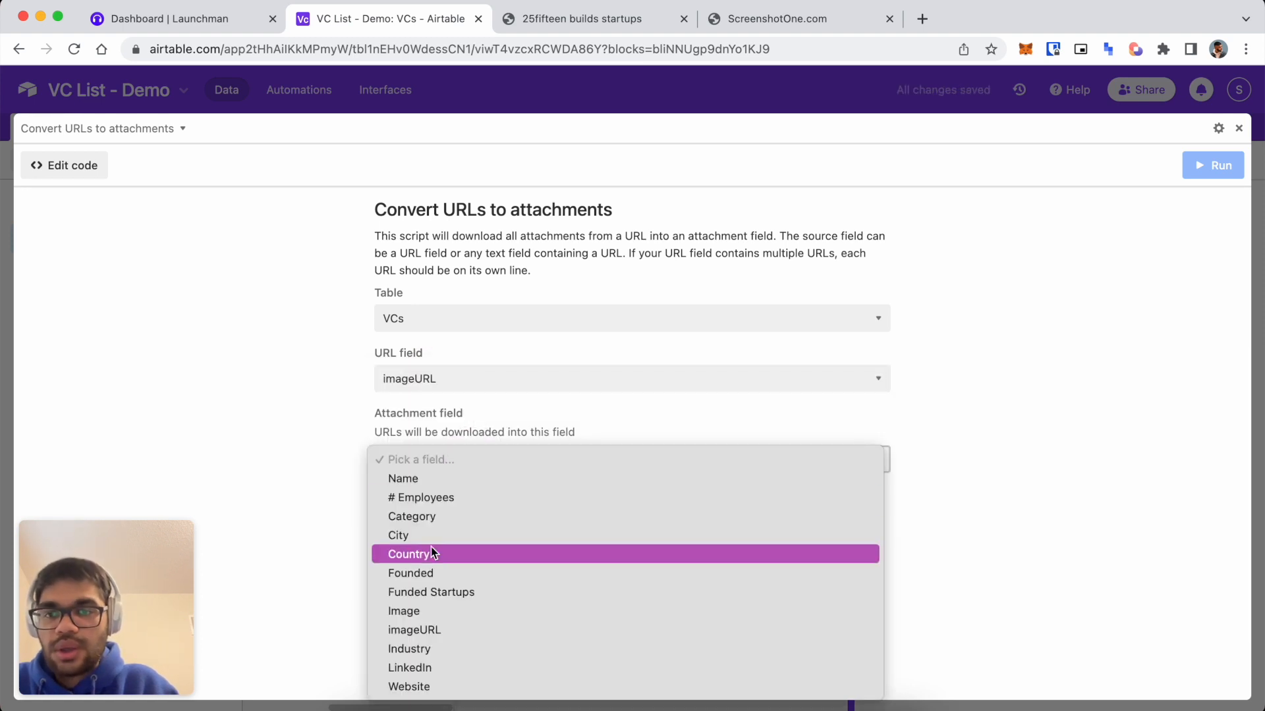
left_click(444, 613)
left_click(1209, 169)
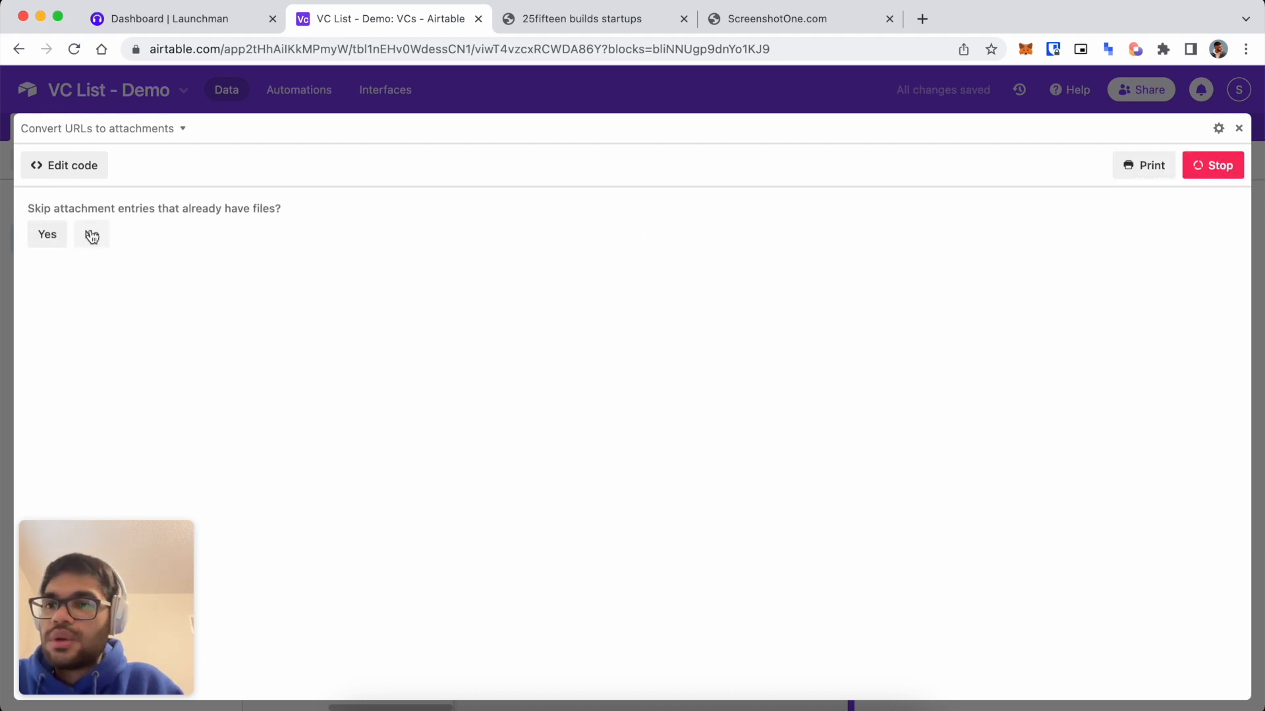
left_click(89, 235)
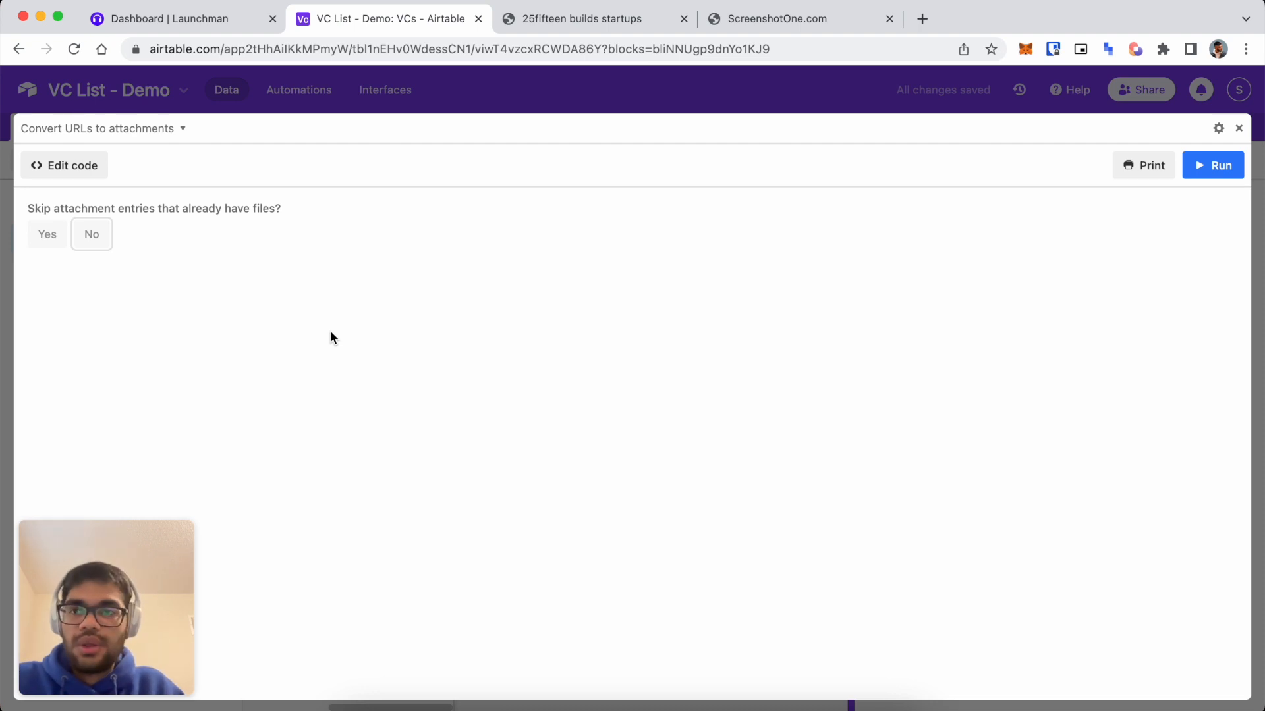
left_click(1239, 129)
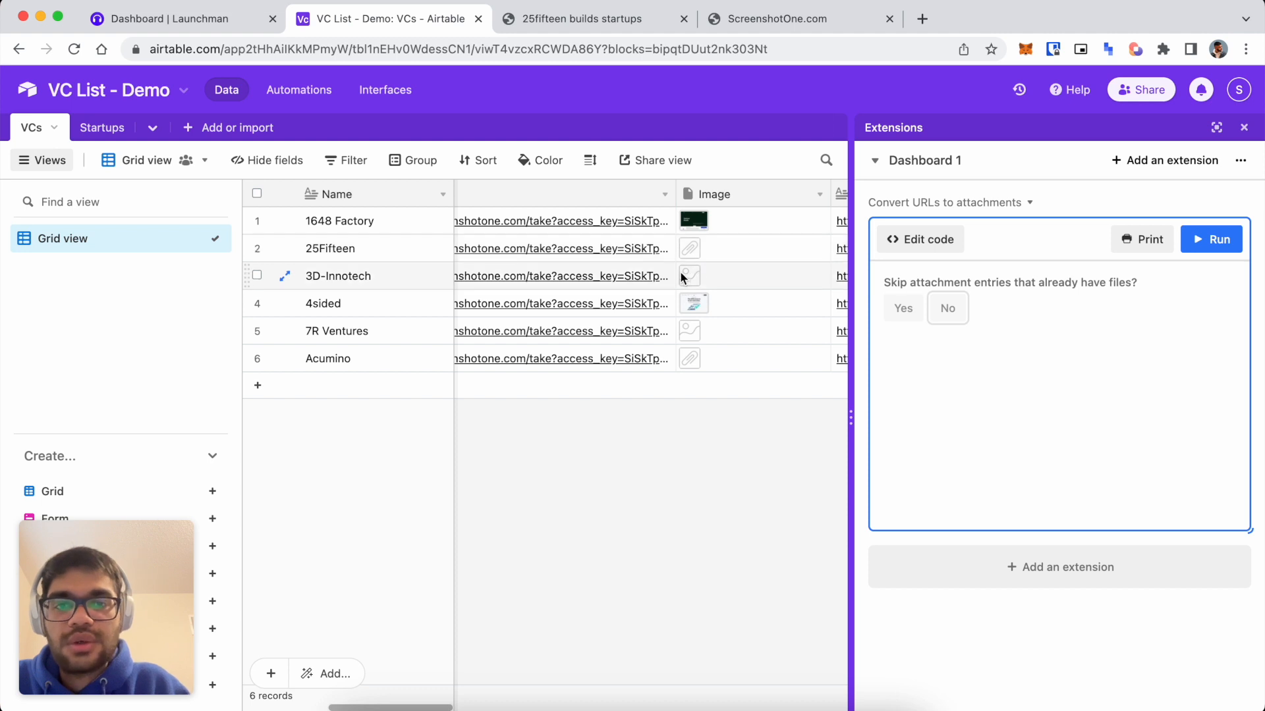
Hide the Extensions panel and view the 1648 Factory and 25Fifteen screenshots full size.
scroll(702, 258, "right", 2)
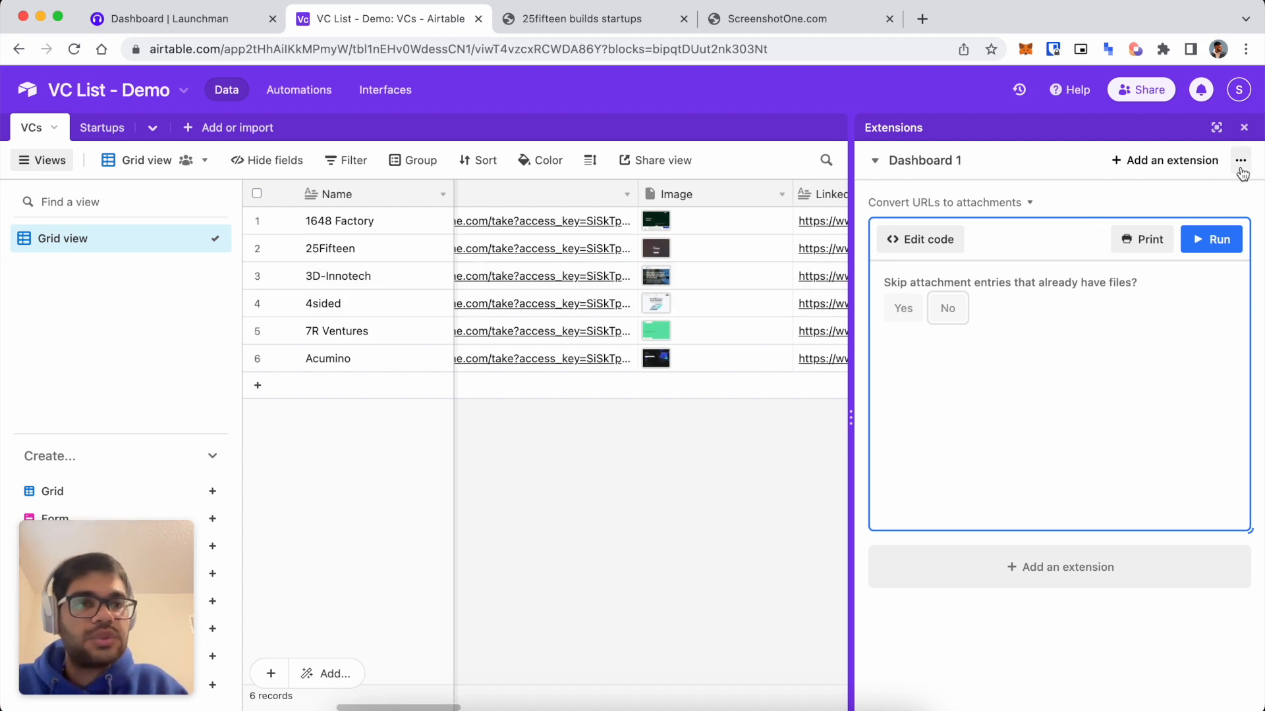
left_click(1244, 127)
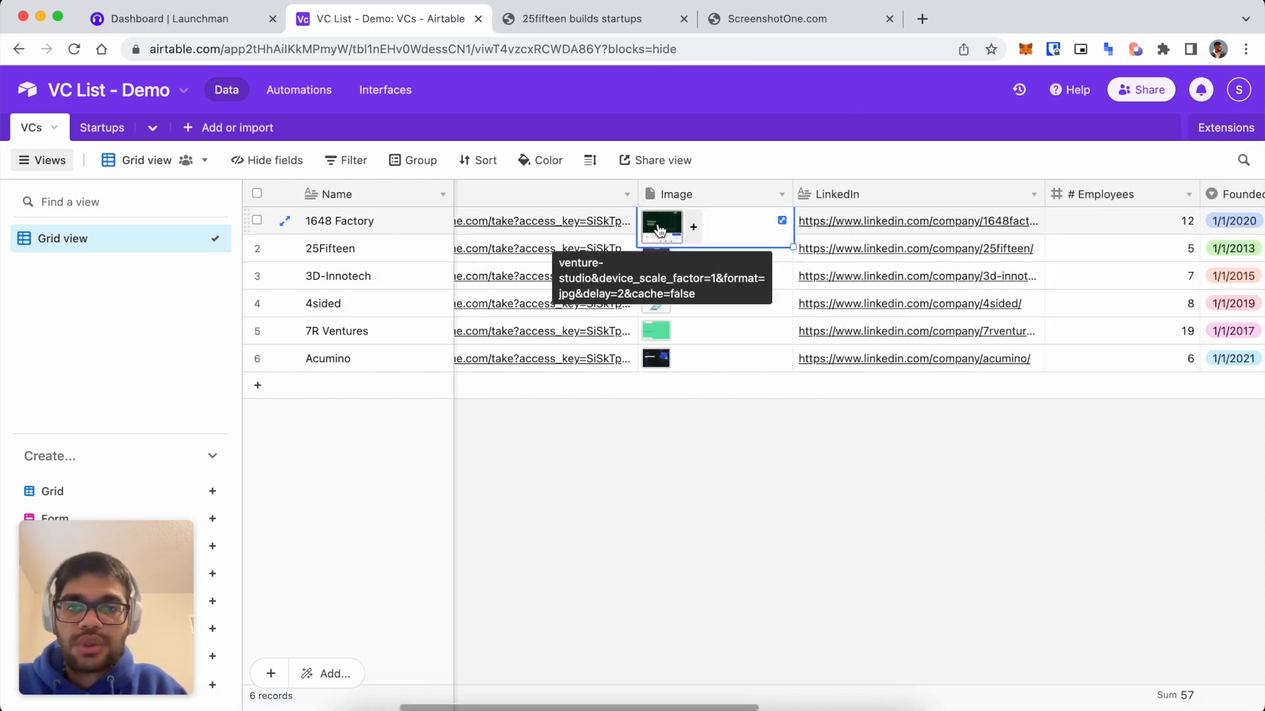
left_click(656, 222)
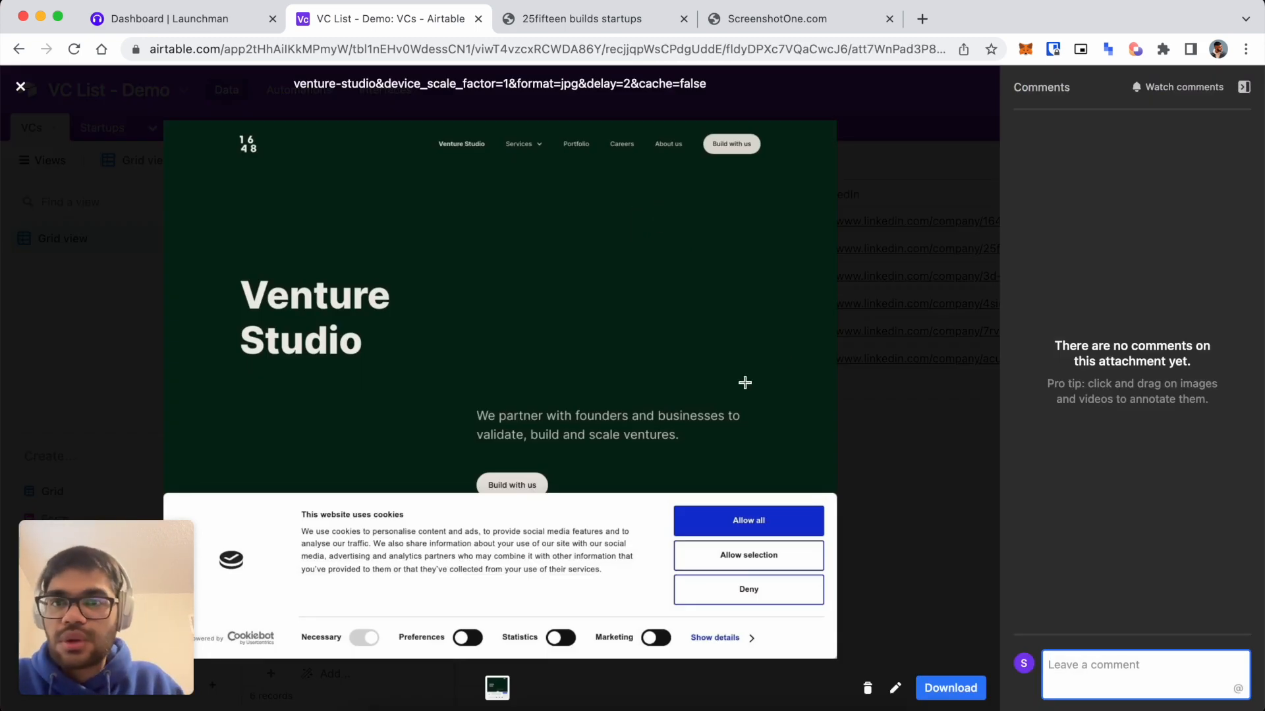
left_click(689, 363)
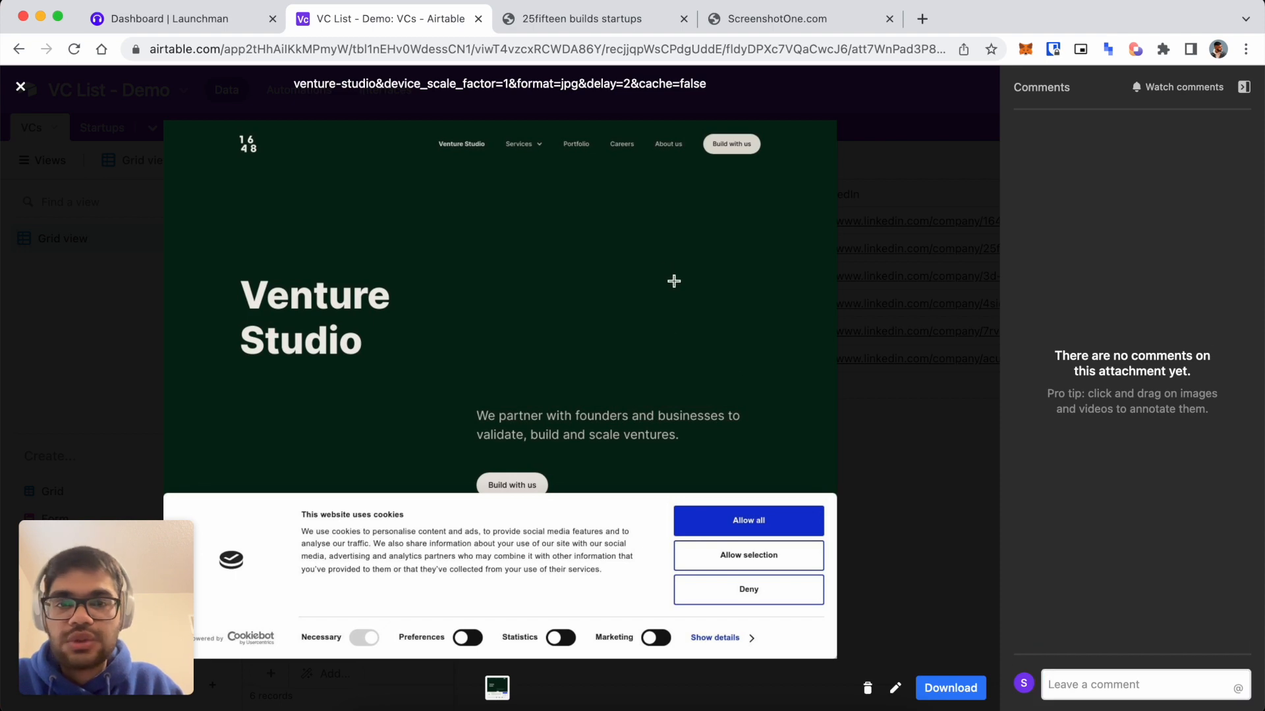
left_click(913, 313)
left_click(679, 253)
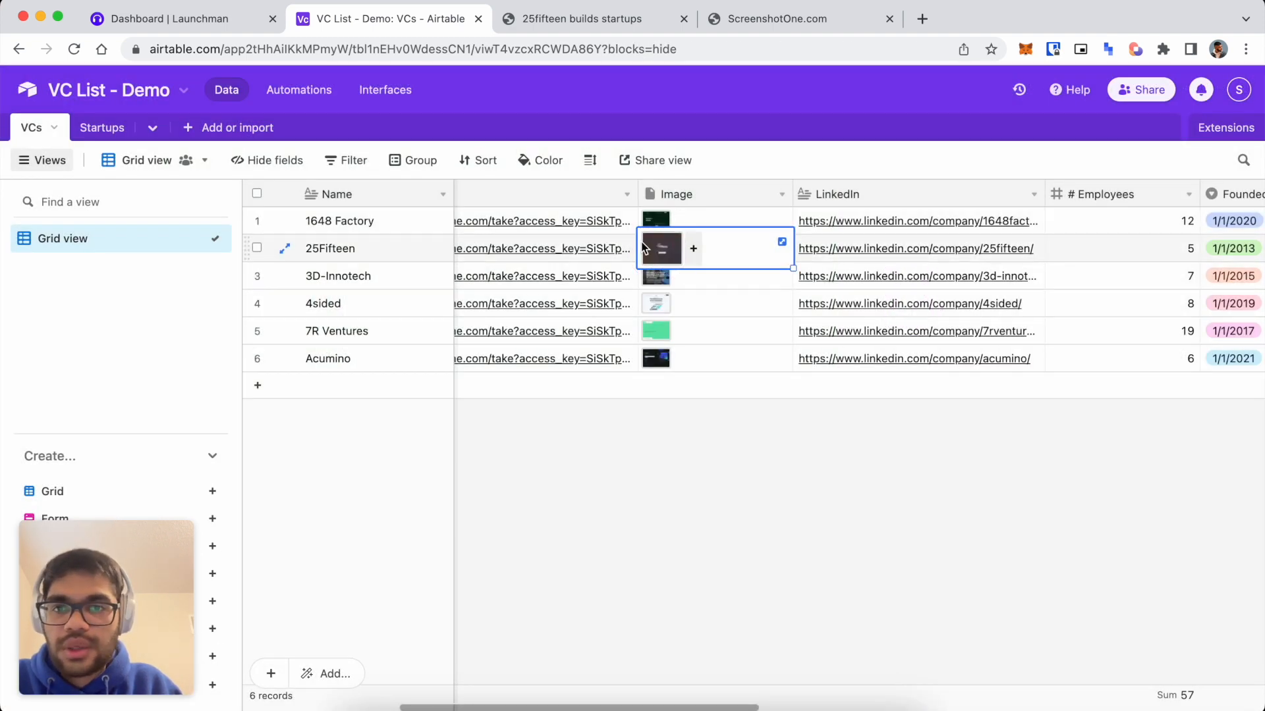
left_click(658, 248)
left_click(921, 304)
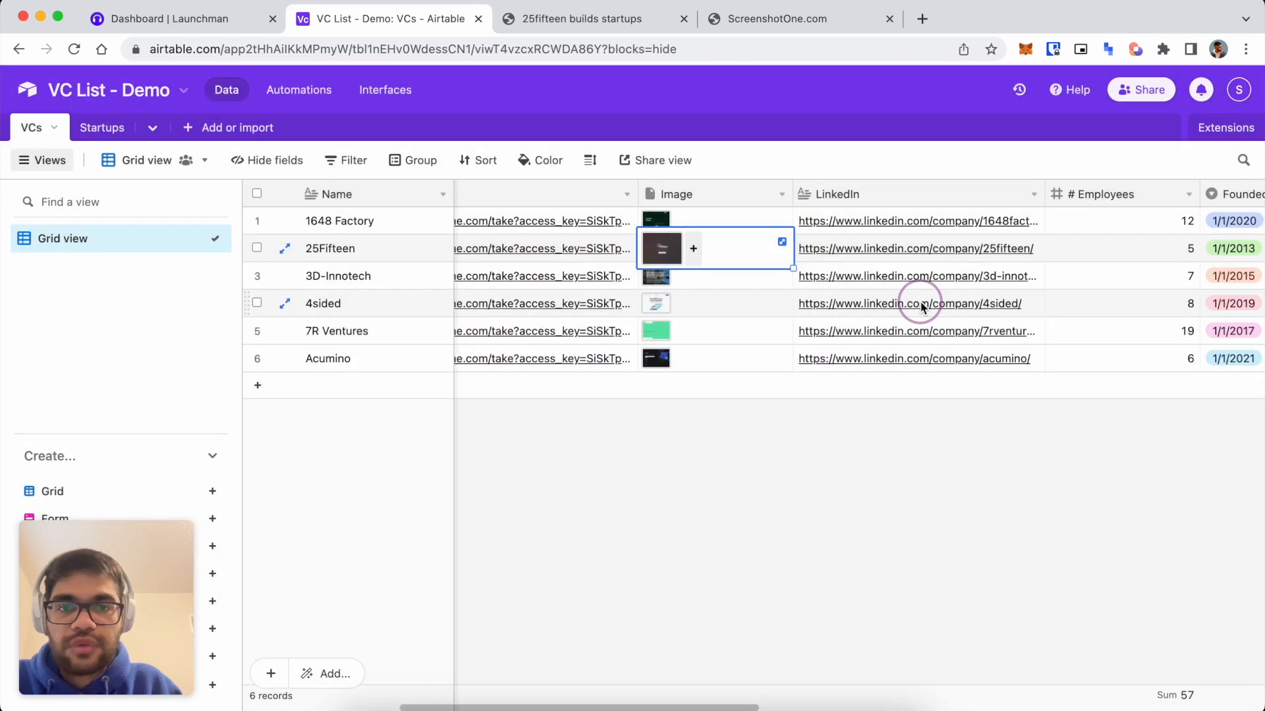
View the 3D-Innotech and Acumino screenshots full size, then go to the Launchman dashboard.
left_click(679, 276)
left_click(657, 277)
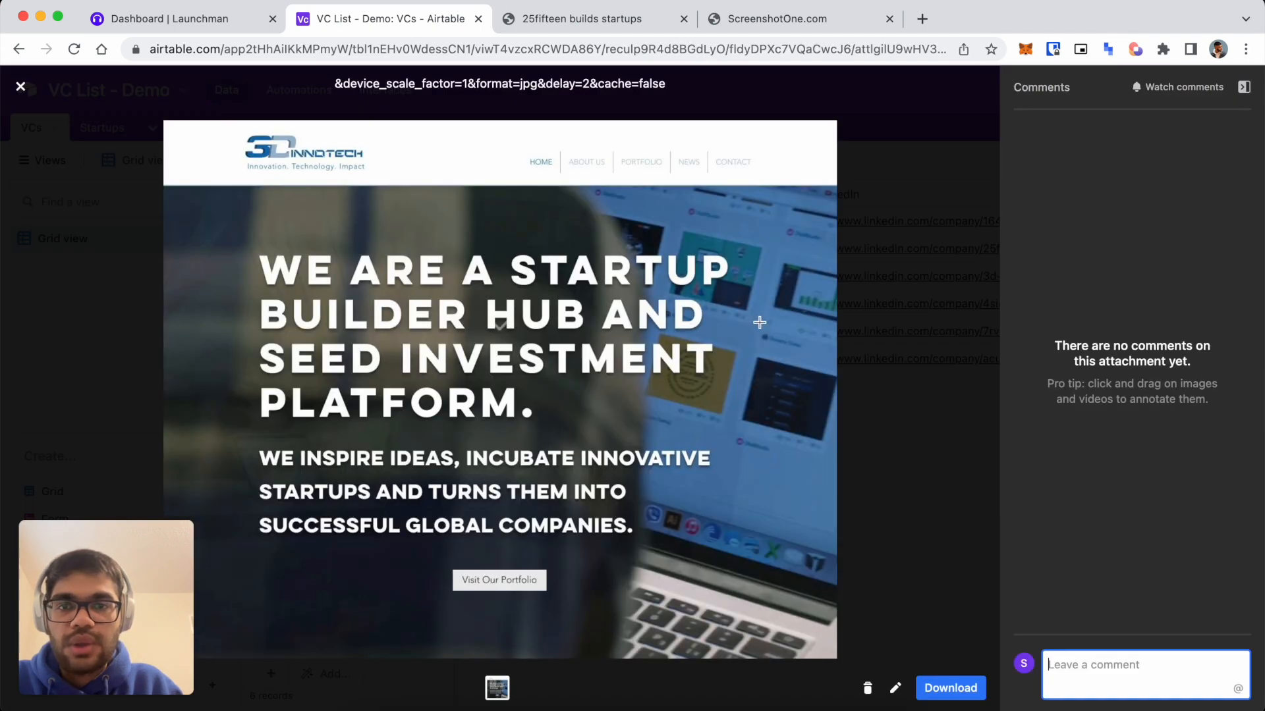
left_click(891, 341)
left_click(657, 358)
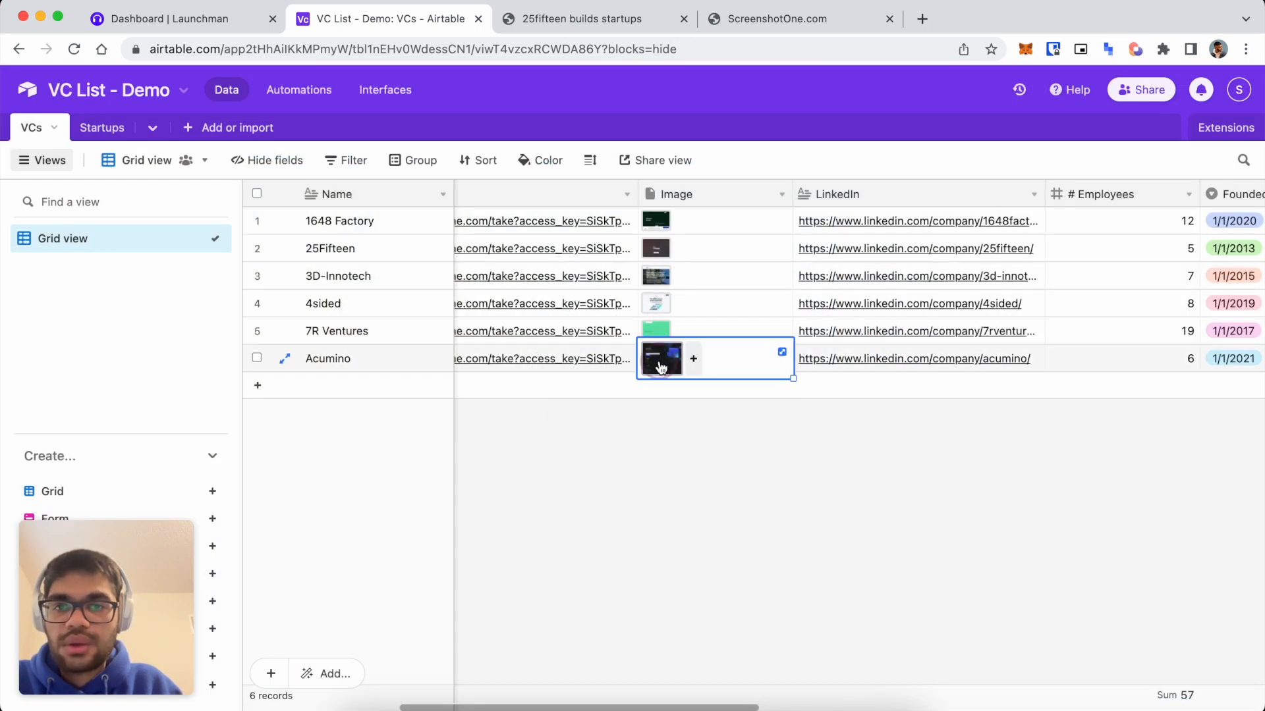
left_click(657, 358)
left_click(936, 338)
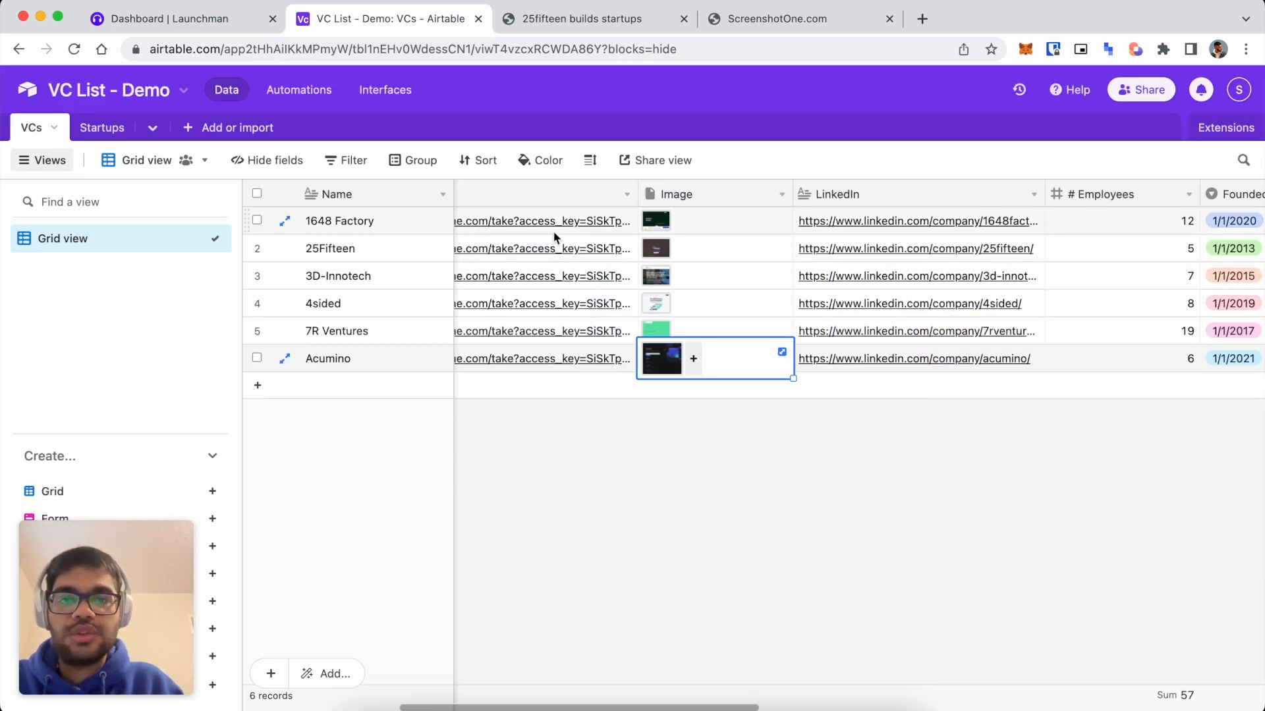
scroll(681, 294, "left", 3)
left_click(221, 24)
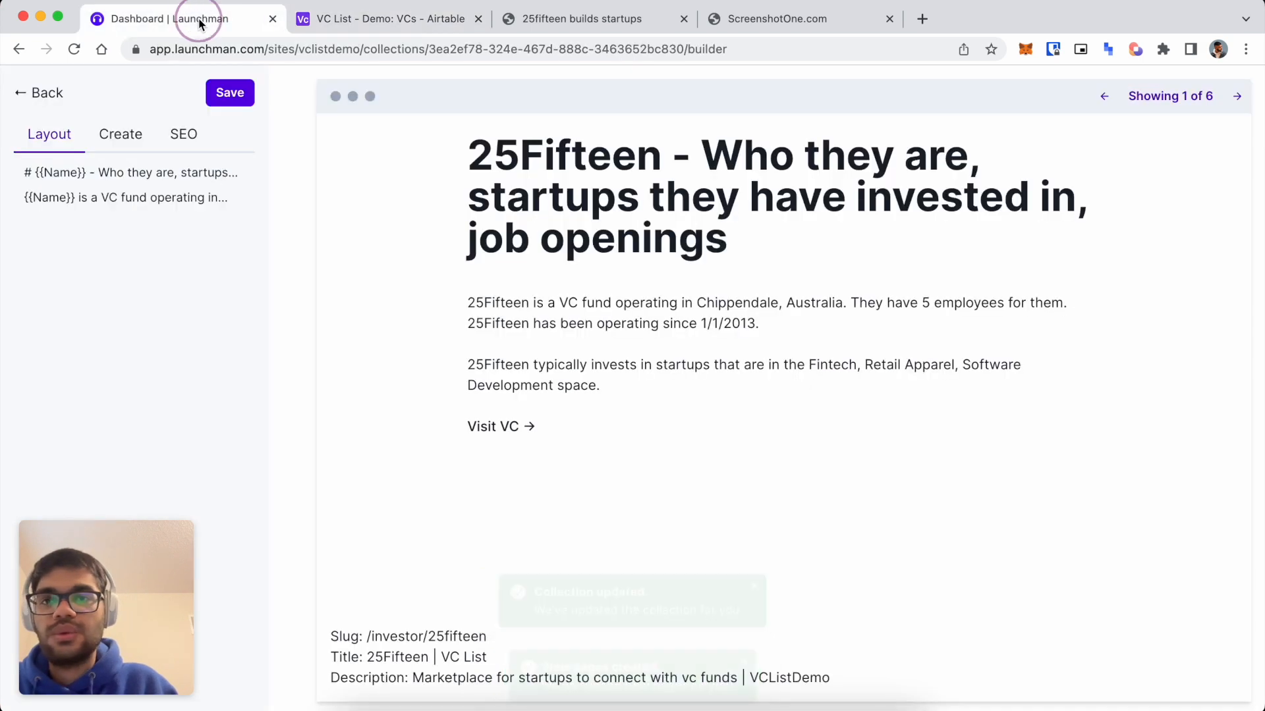
Sync the collection from Airtable, confirm the new IMAGE_0 column, and open the page designer.
left_click(59, 103)
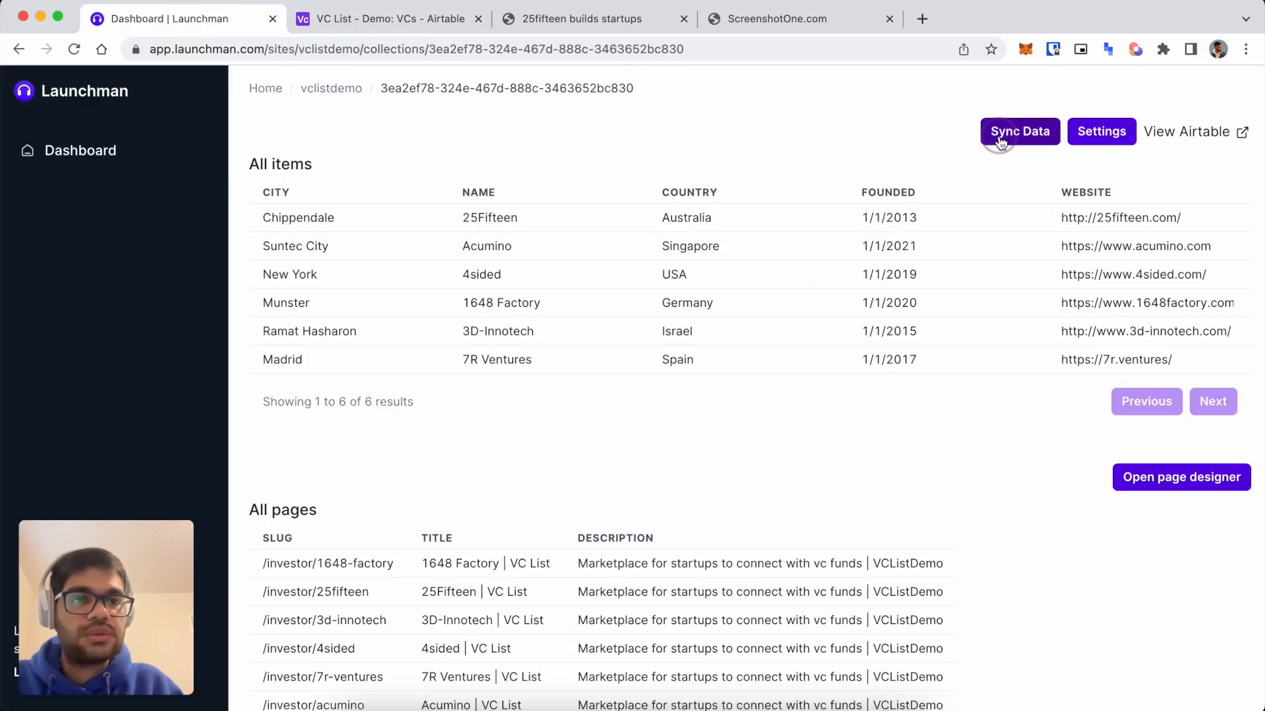
left_click(1000, 140)
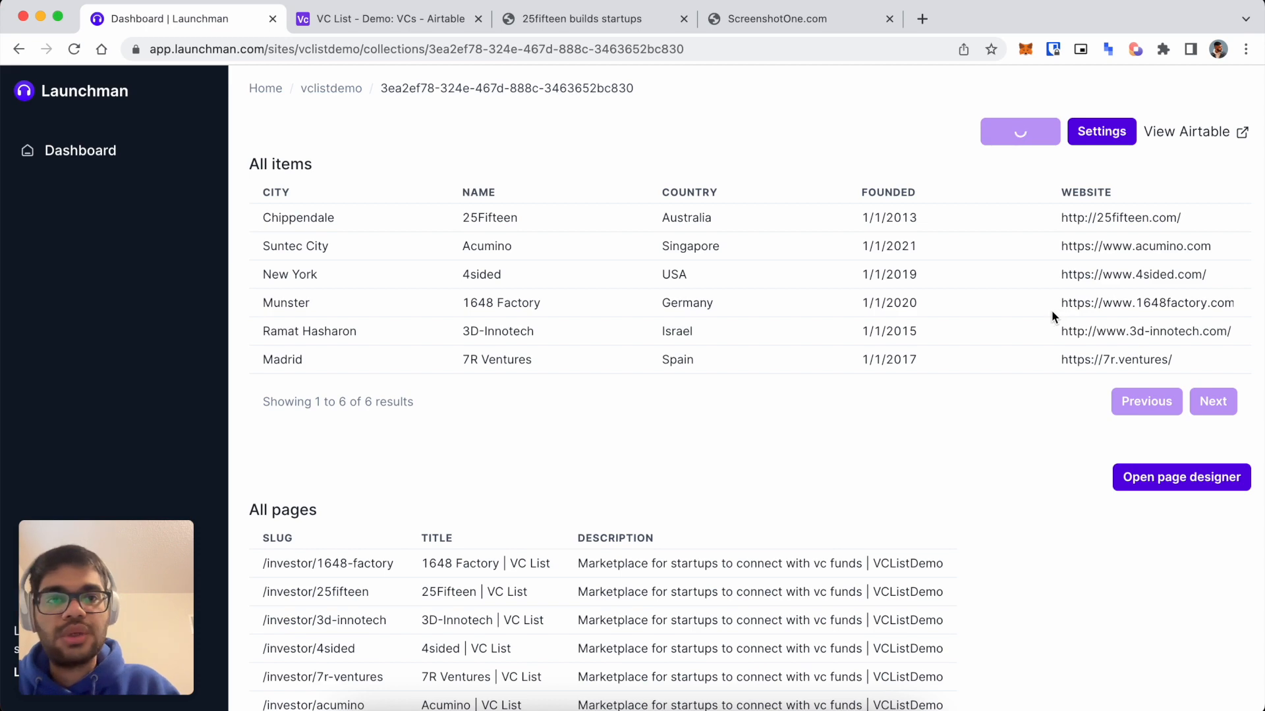
scroll(913, 283, "right", 2)
scroll(913, 283, "right", 10)
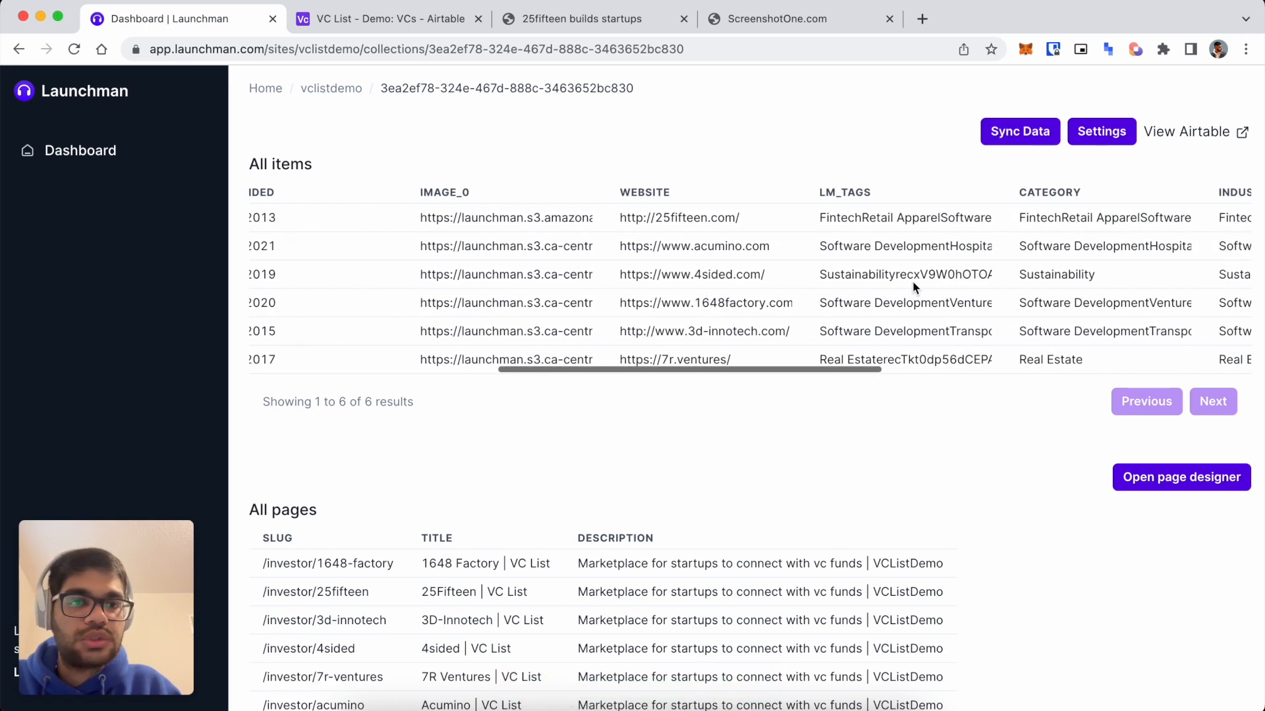
scroll(912, 285, "right", 3)
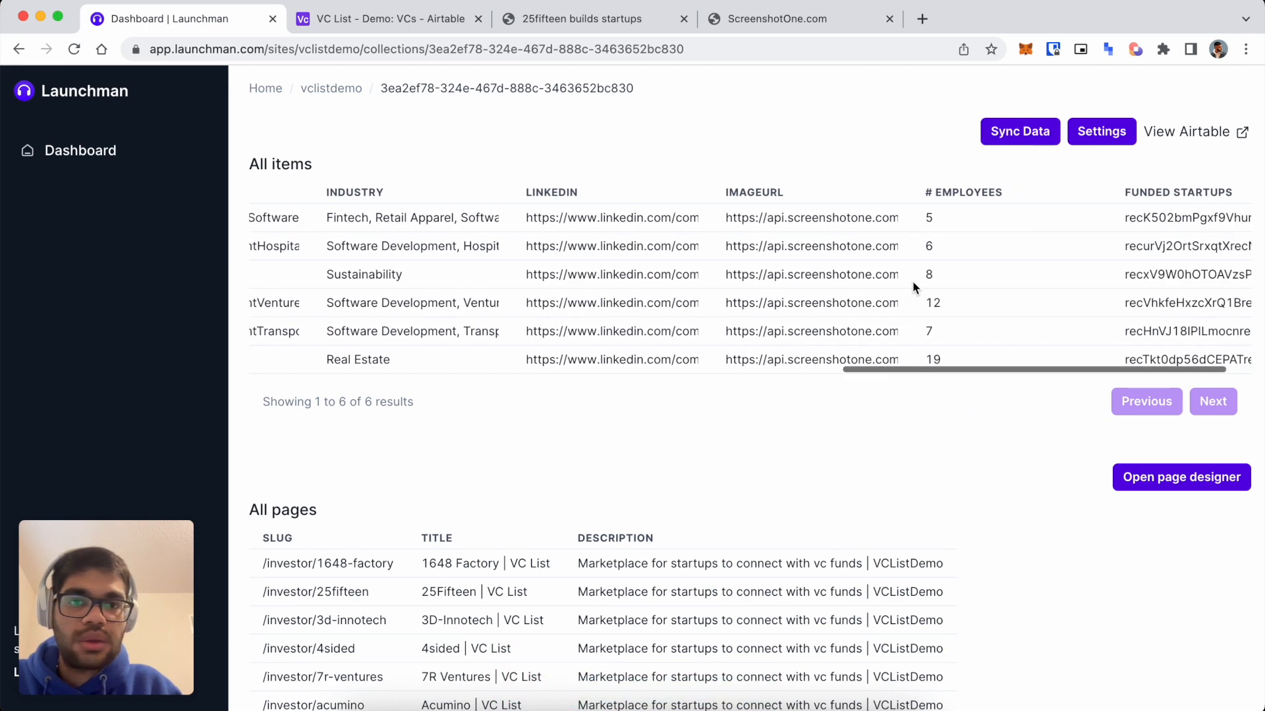
scroll(911, 283, "left", 10)
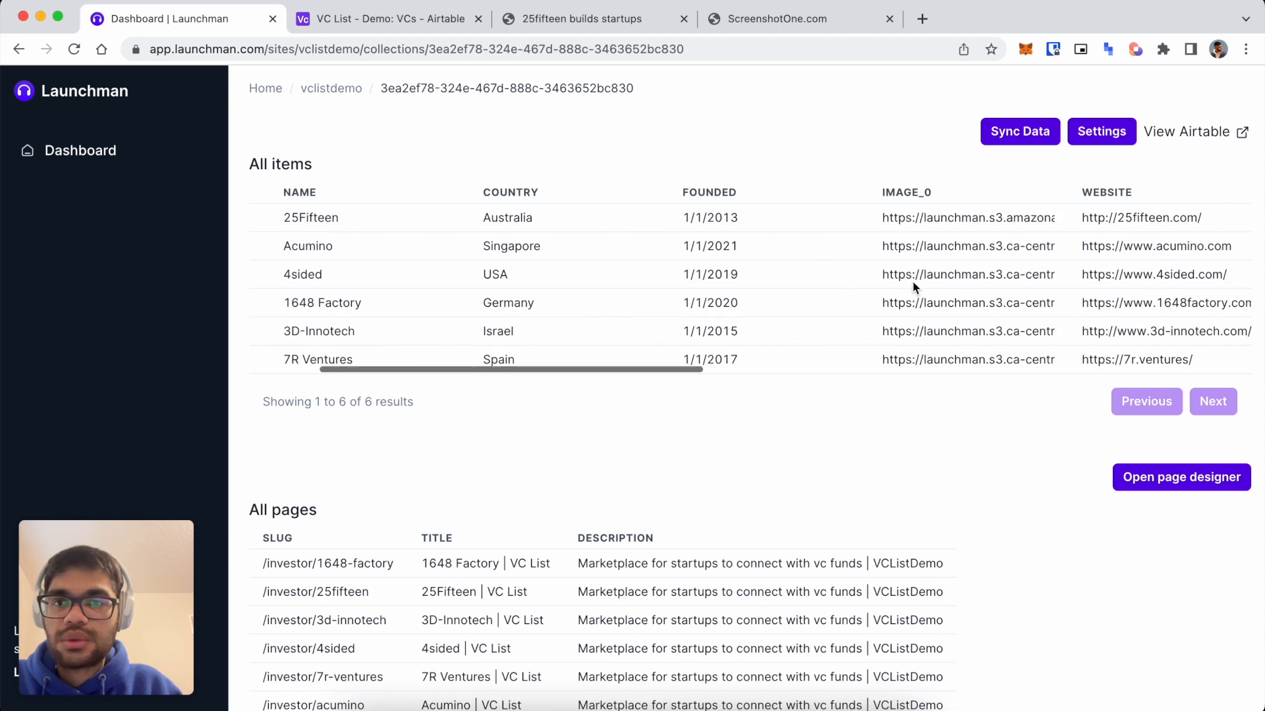
double_click(922, 192)
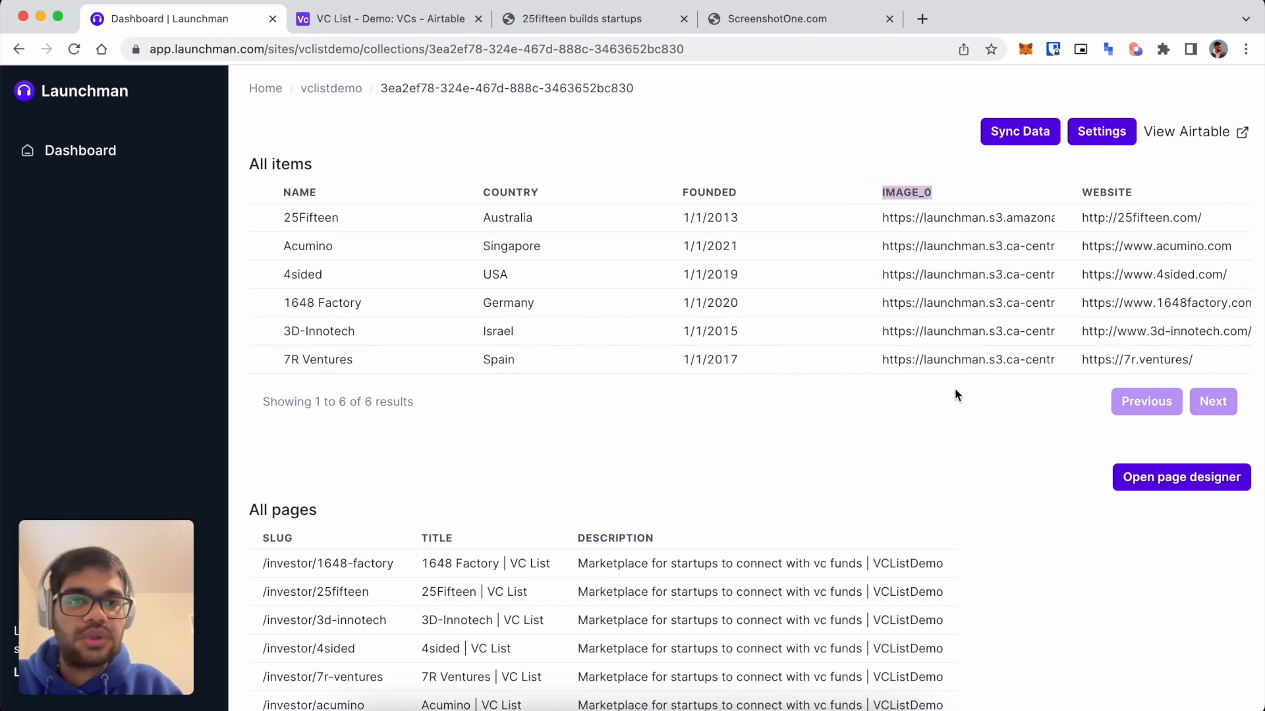
left_click(960, 451)
left_click(1149, 474)
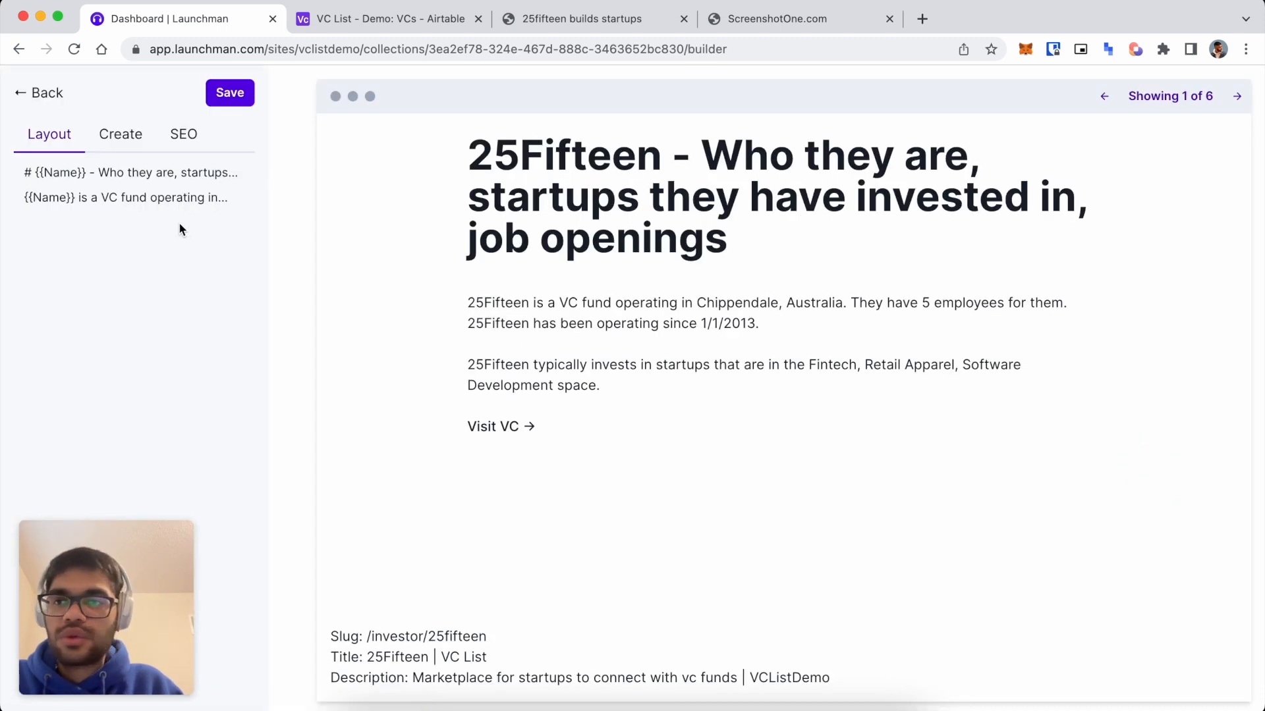
Add an image element below the page title with the IMAGE_0 tag as its source.
left_click(111, 142)
left_click(74, 272)
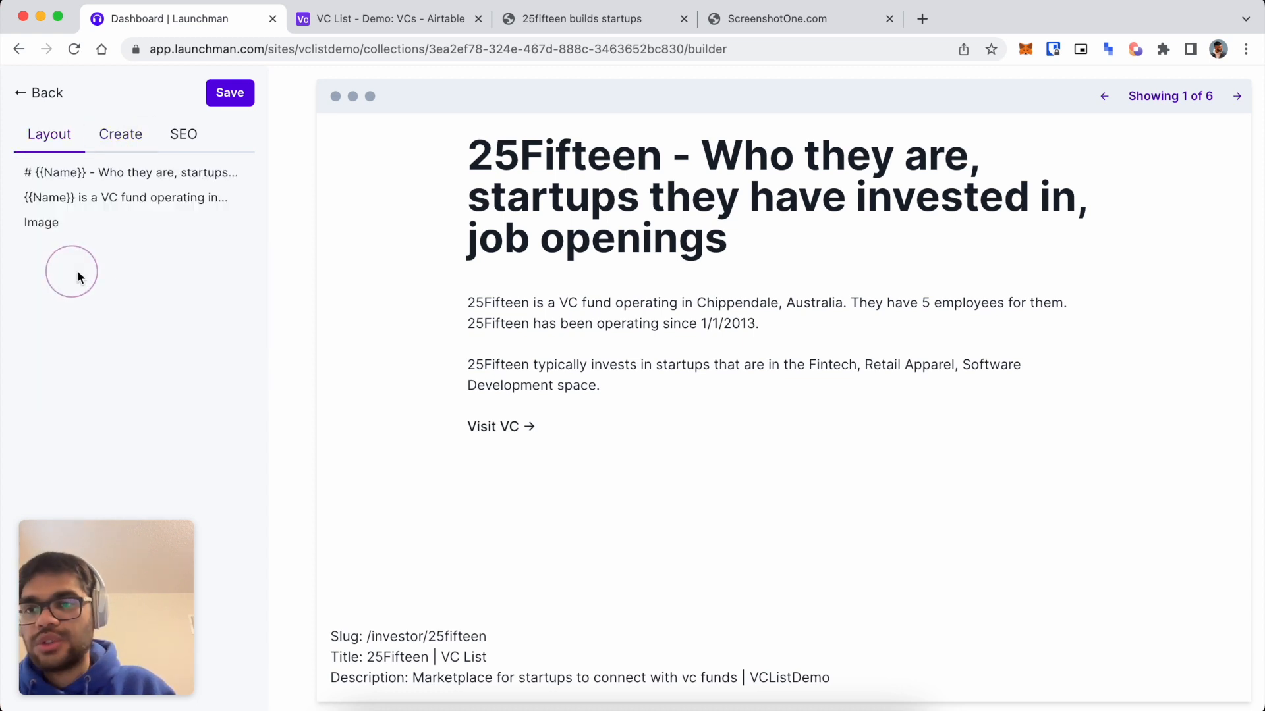
left_click_drag(56, 219, 45, 198)
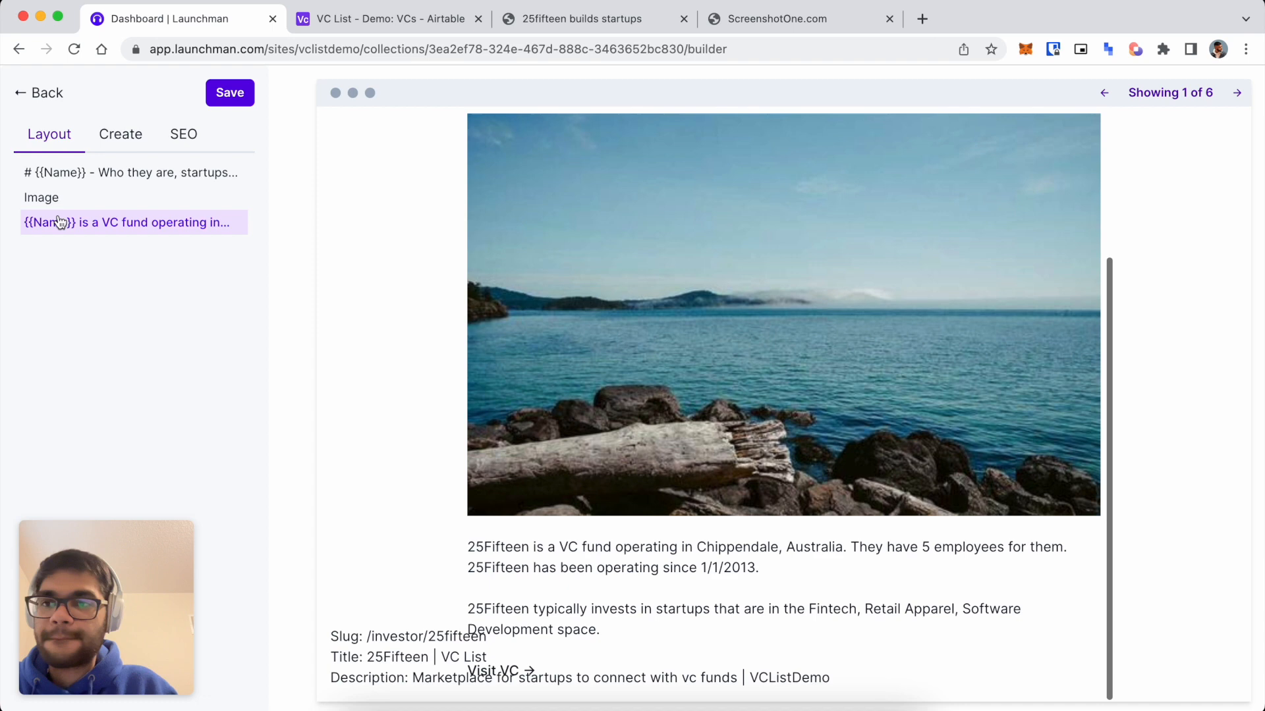
left_click(41, 197)
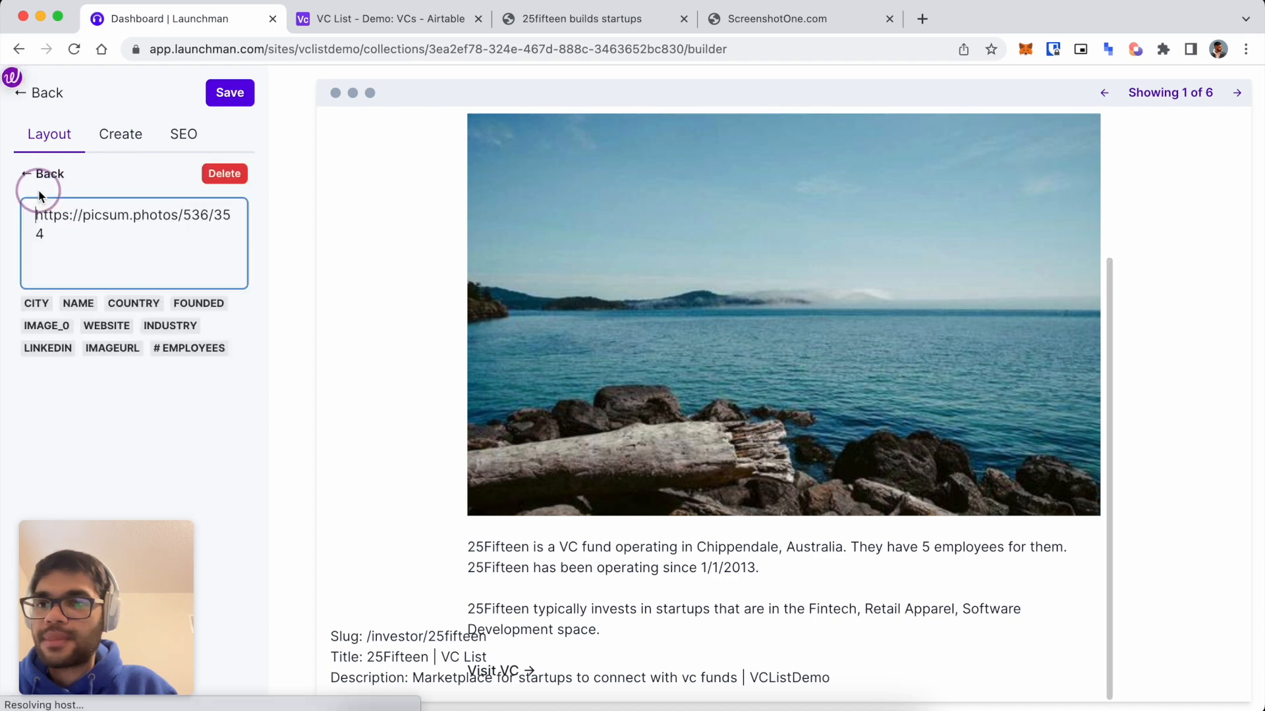
left_click_drag(125, 249, 4, 138)
key("BackSpace")
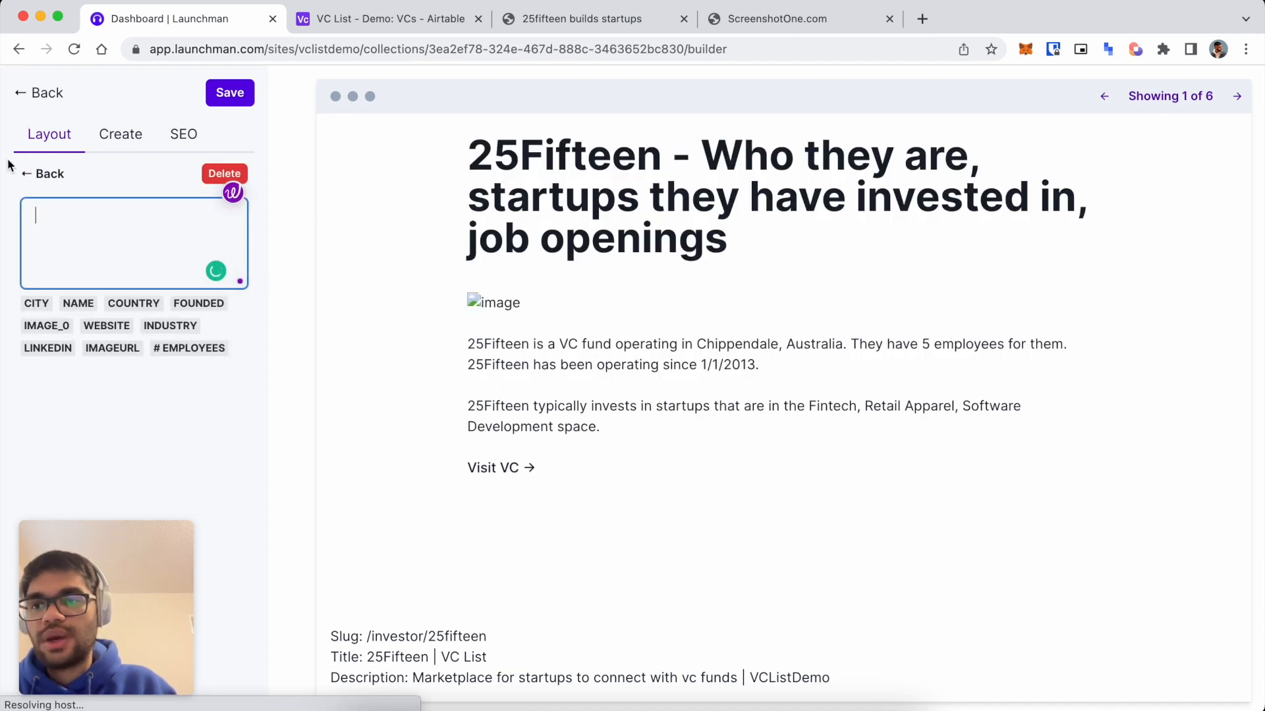
left_click(48, 326)
Preview the next three VC pages to check their screenshots.
scroll(698, 378, "down", 2)
scroll(698, 378, "down", 3)
scroll(699, 378, "up", 4)
scroll(698, 379, "down", 5)
scroll(698, 378, "up", 5)
scroll(922, 362, "down", 1)
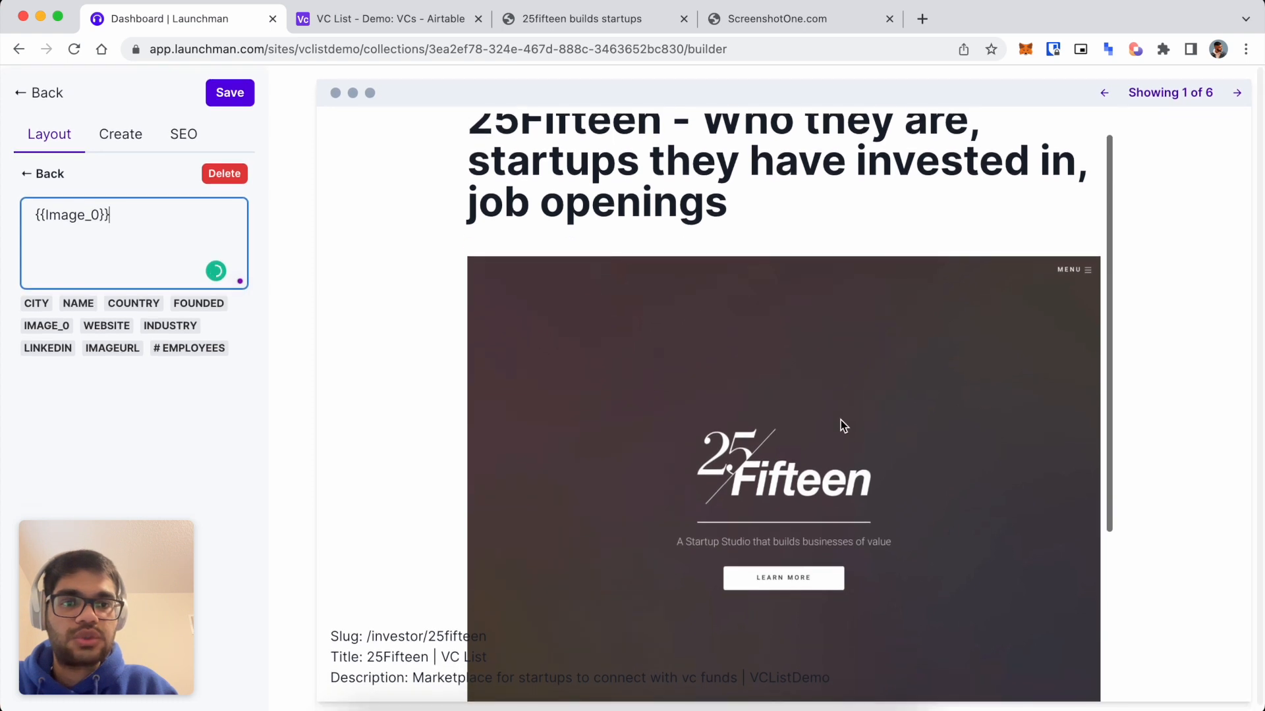
left_click(1235, 95)
left_click(1235, 95)
left_click(1235, 94)
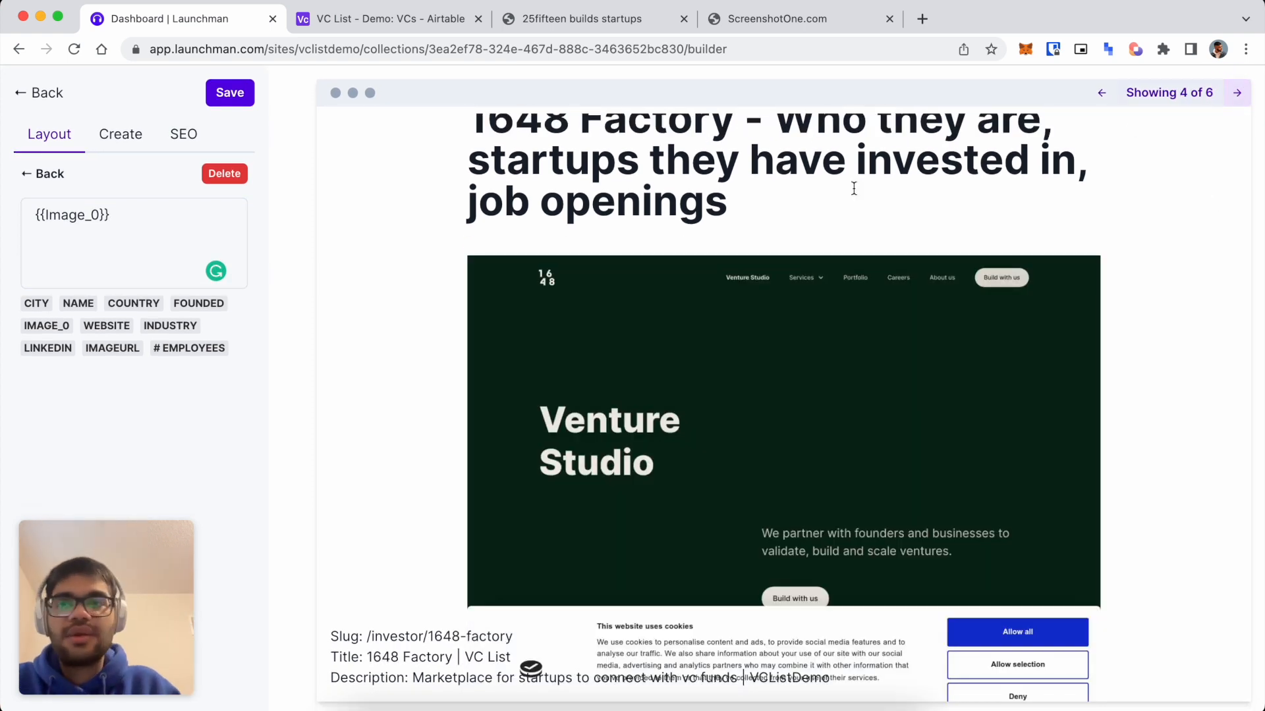
Close the 25fifteen website tab and go back from the builder to the collection page.
left_click(580, 19)
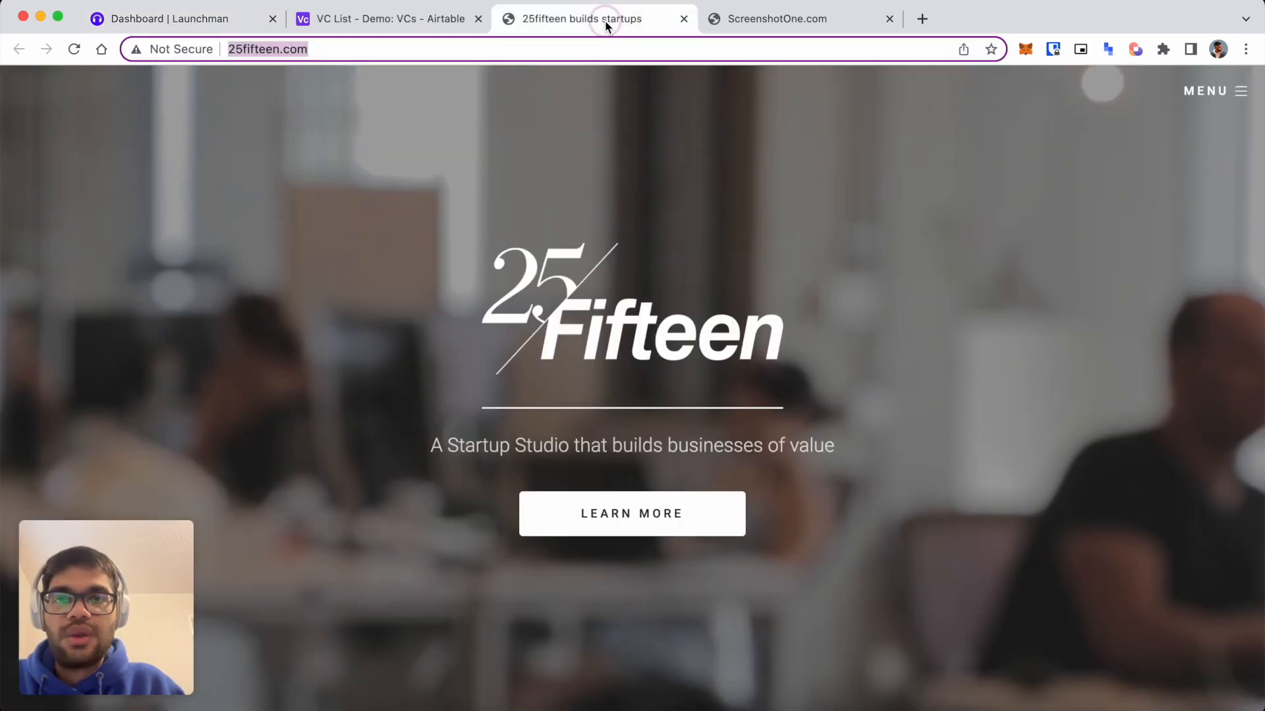
key("super+w")
key("super+w")
left_click(198, 20)
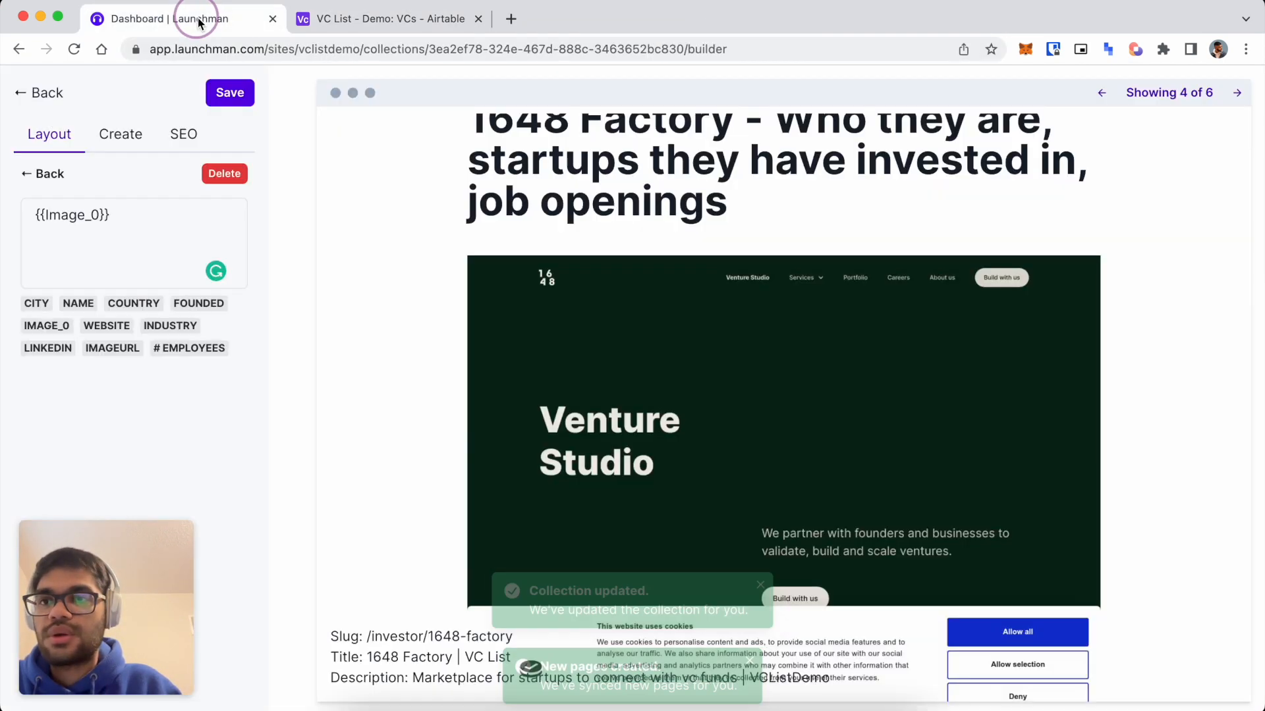
left_click_drag(40, 99, 46, 104)
left_click(28, 93)
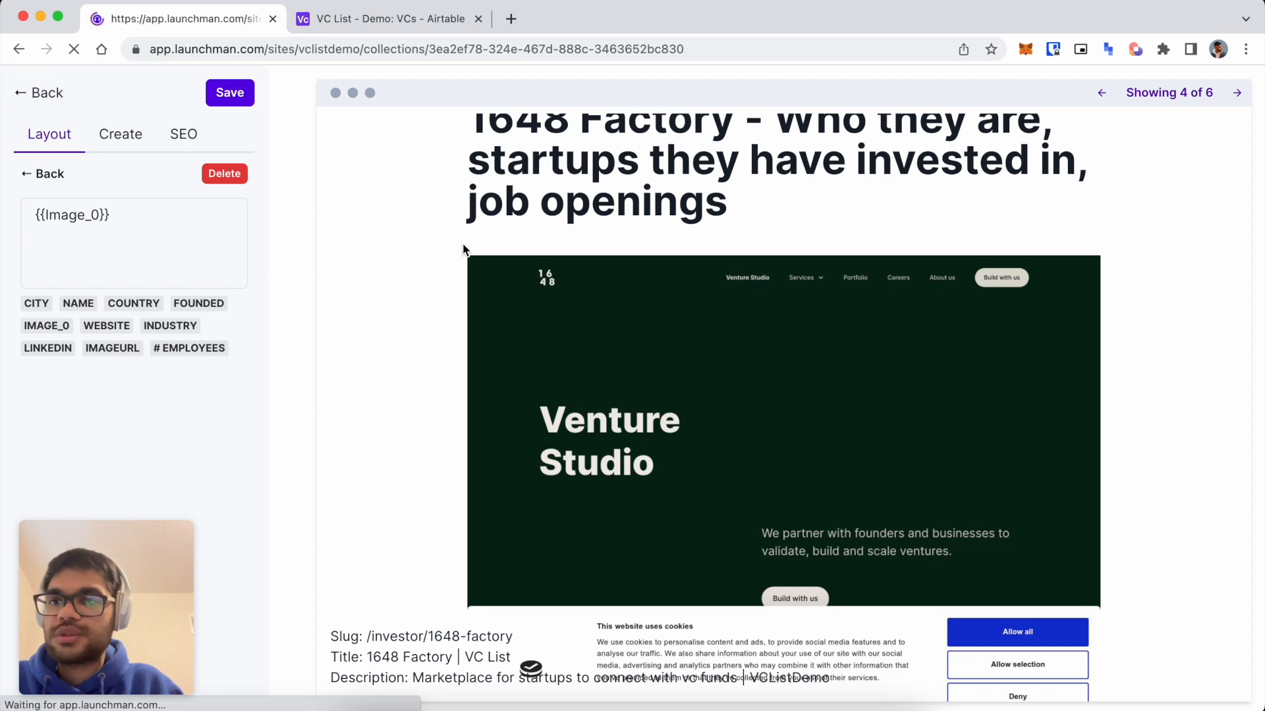
Open the live /investor/1648-factory page, check its screenshot, and return to the dashboard.
scroll(529, 371, "down", 2)
left_click(327, 489)
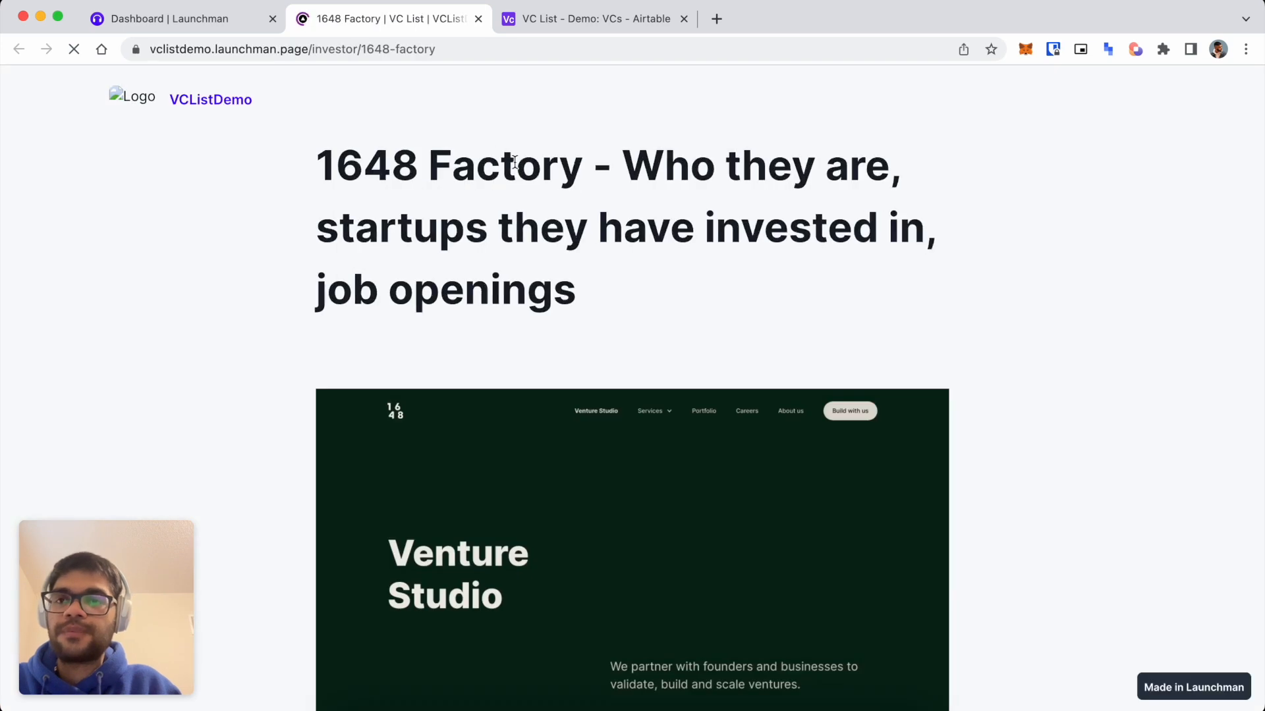
scroll(336, 356, "down", 5)
scroll(336, 356, "up", 3)
scroll(336, 355, "down", 5)
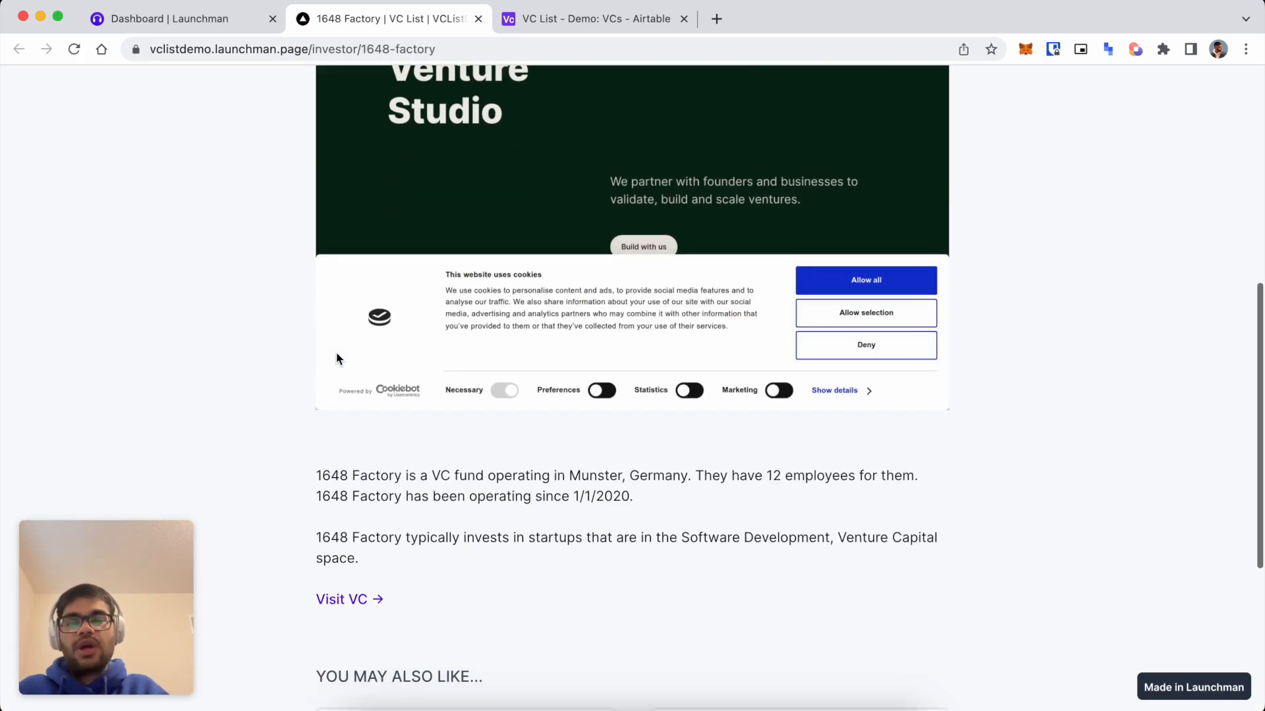
scroll(484, 505, "up", 7)
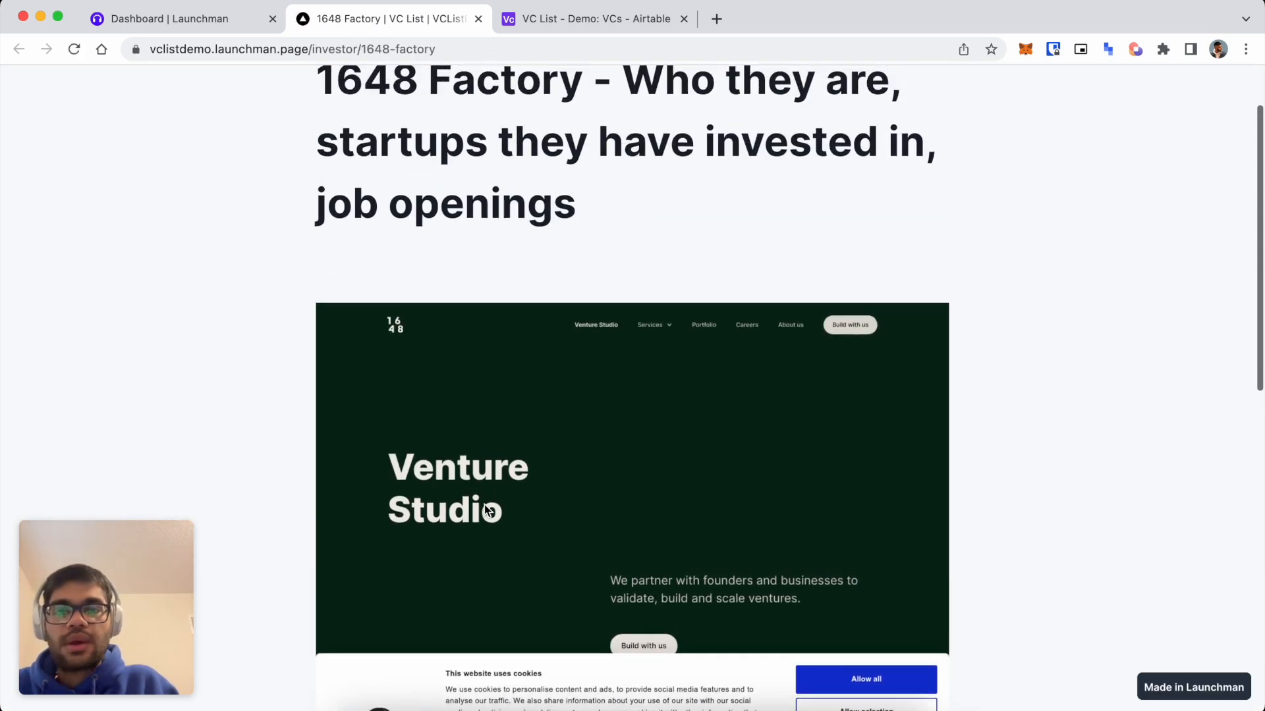
scroll(484, 504, "down", 12)
scroll(486, 254, "up", 3)
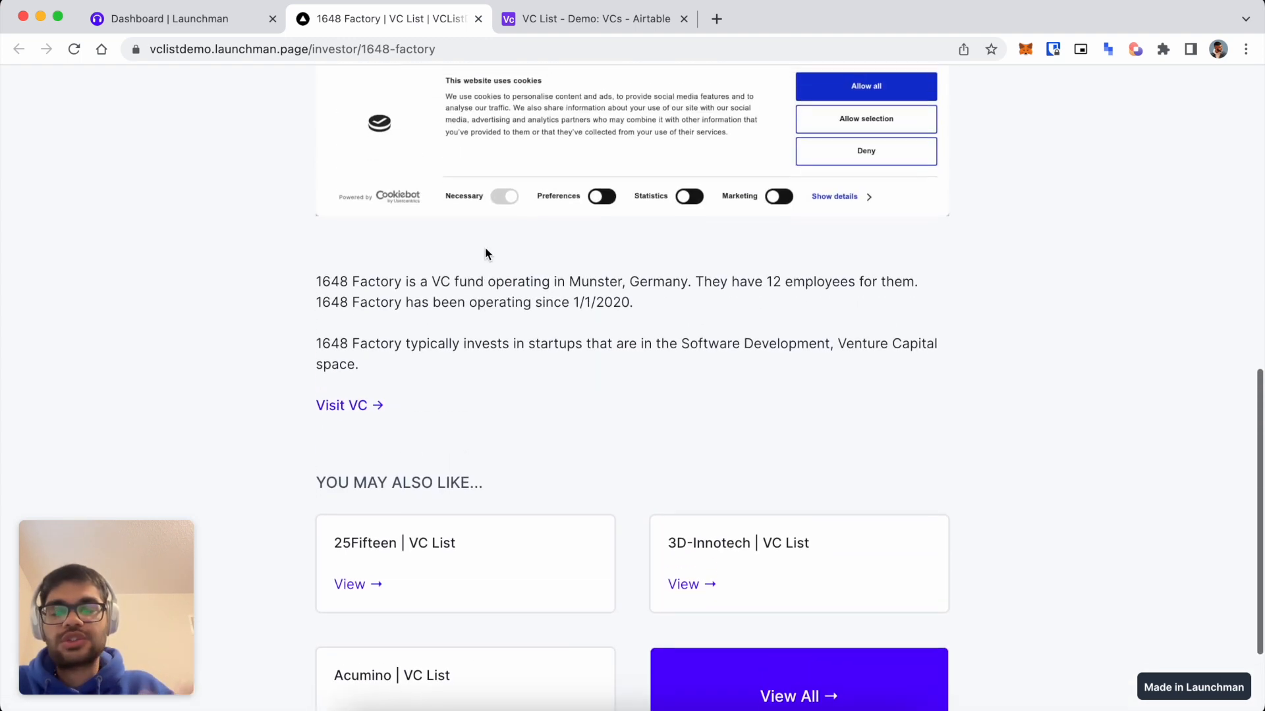
left_click(213, 31)
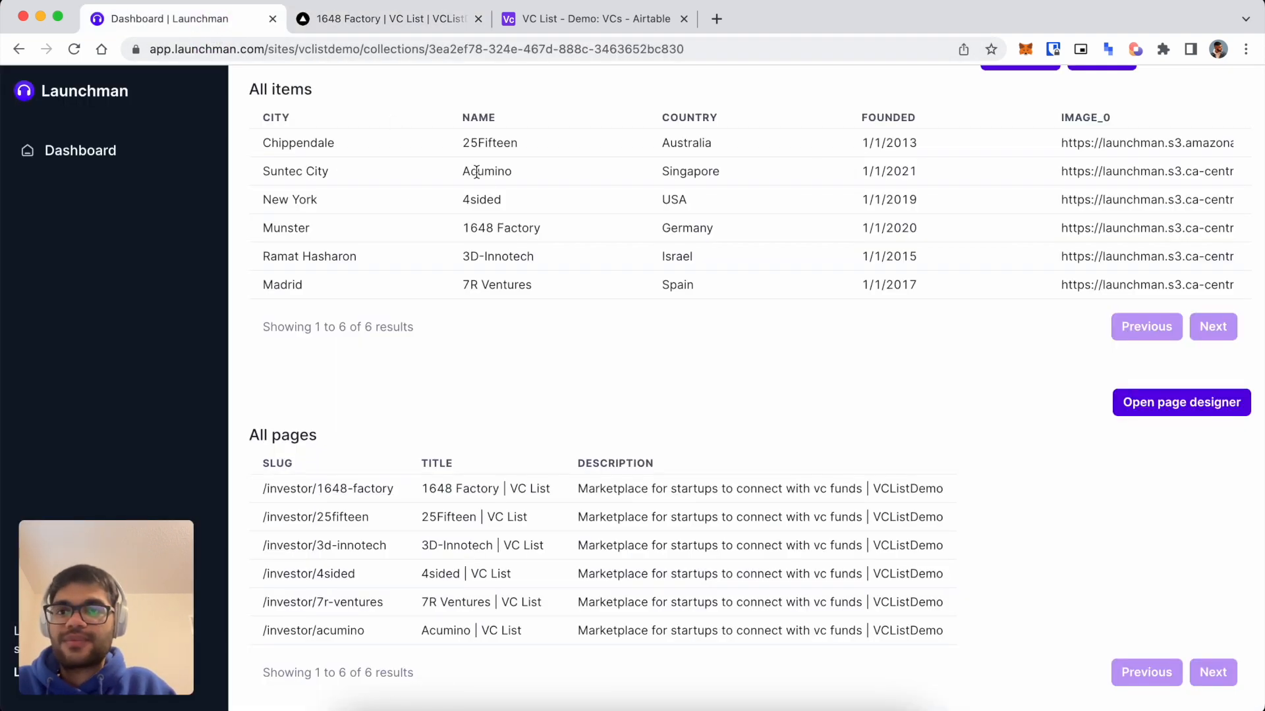
Load vclist.info in a new tab and look over the 19days VC page.
left_click(422, 20)
key("ctrl+t")
type("vclist.info")
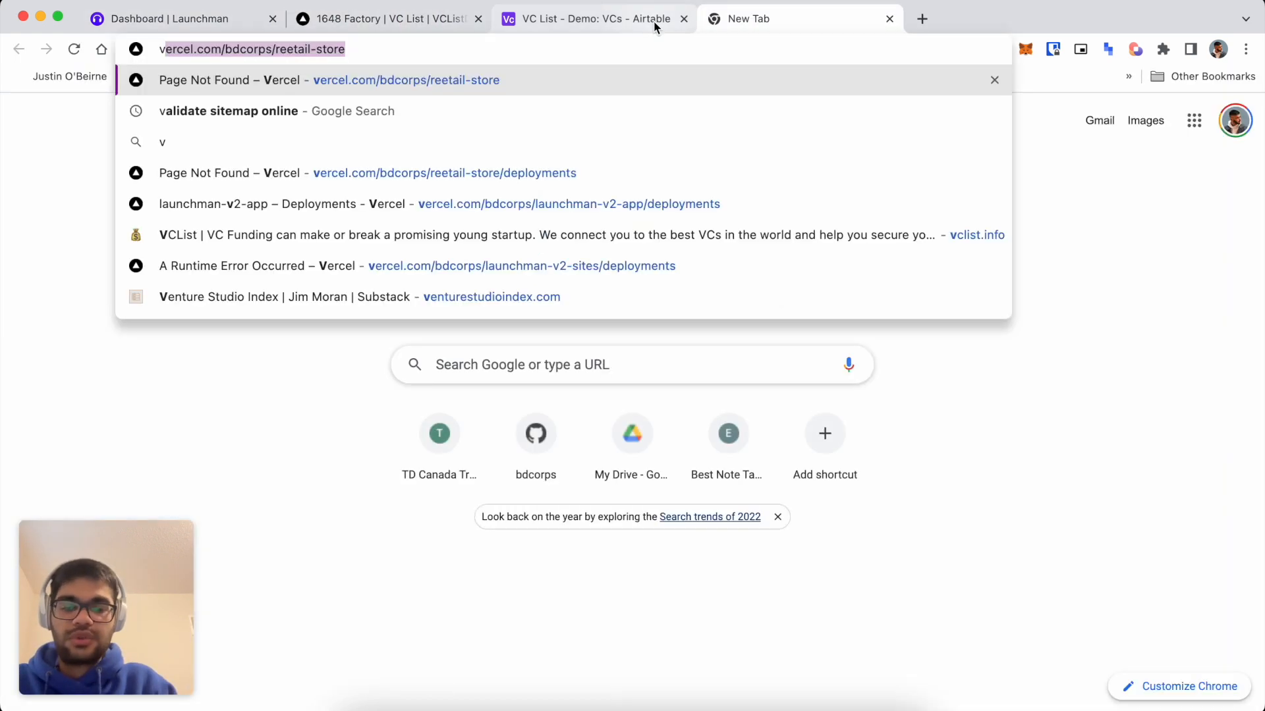
key("Return")
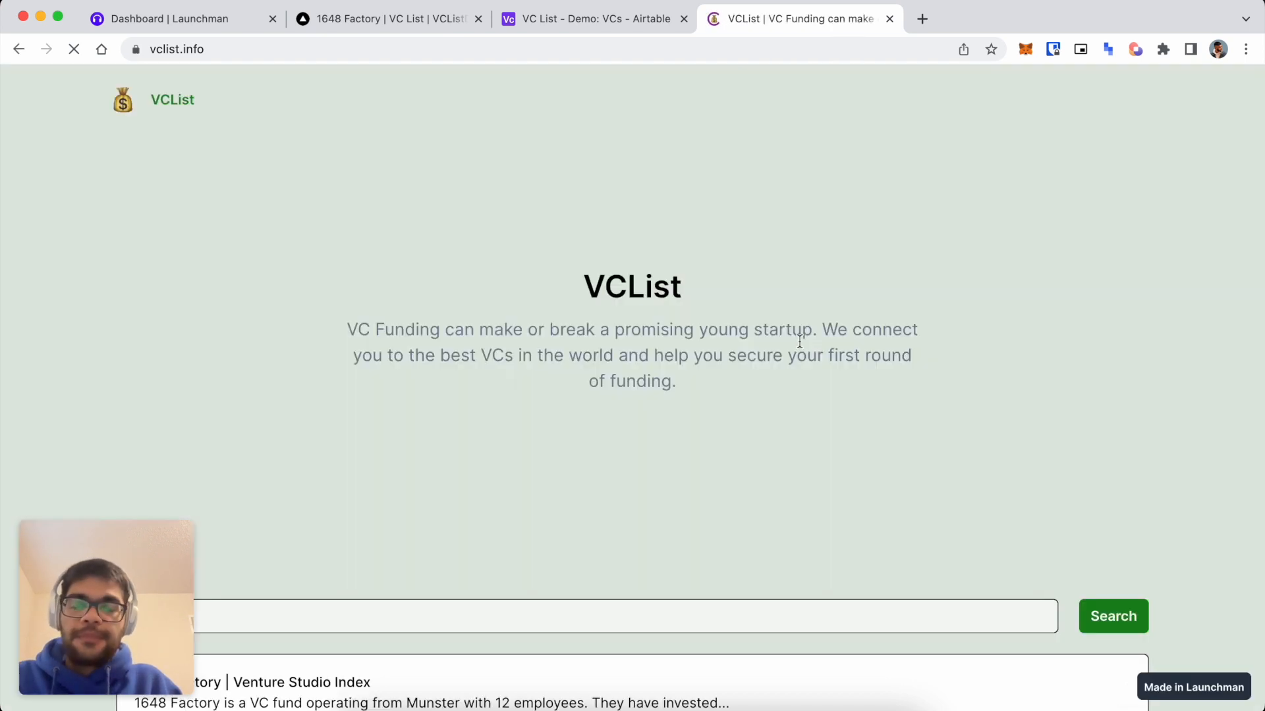
scroll(678, 465, "down", 9)
left_click(540, 290)
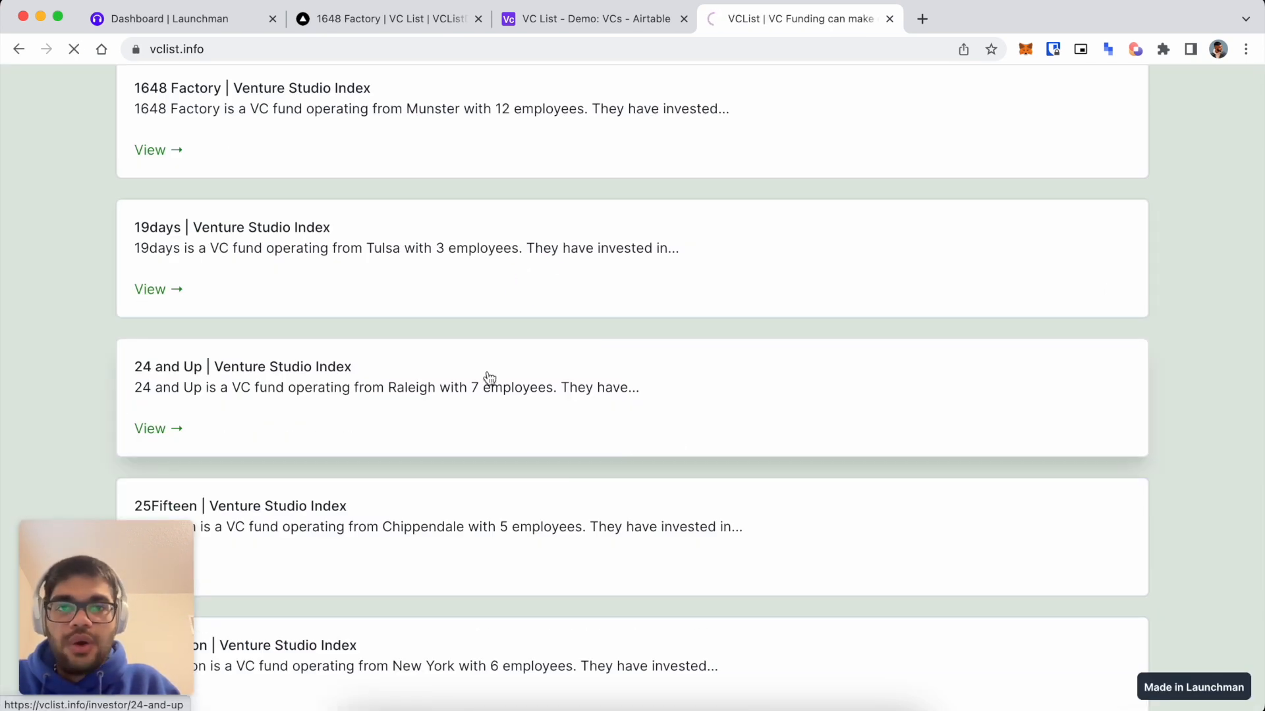
scroll(496, 404, "down", 10)
scroll(595, 362, "up", 3)
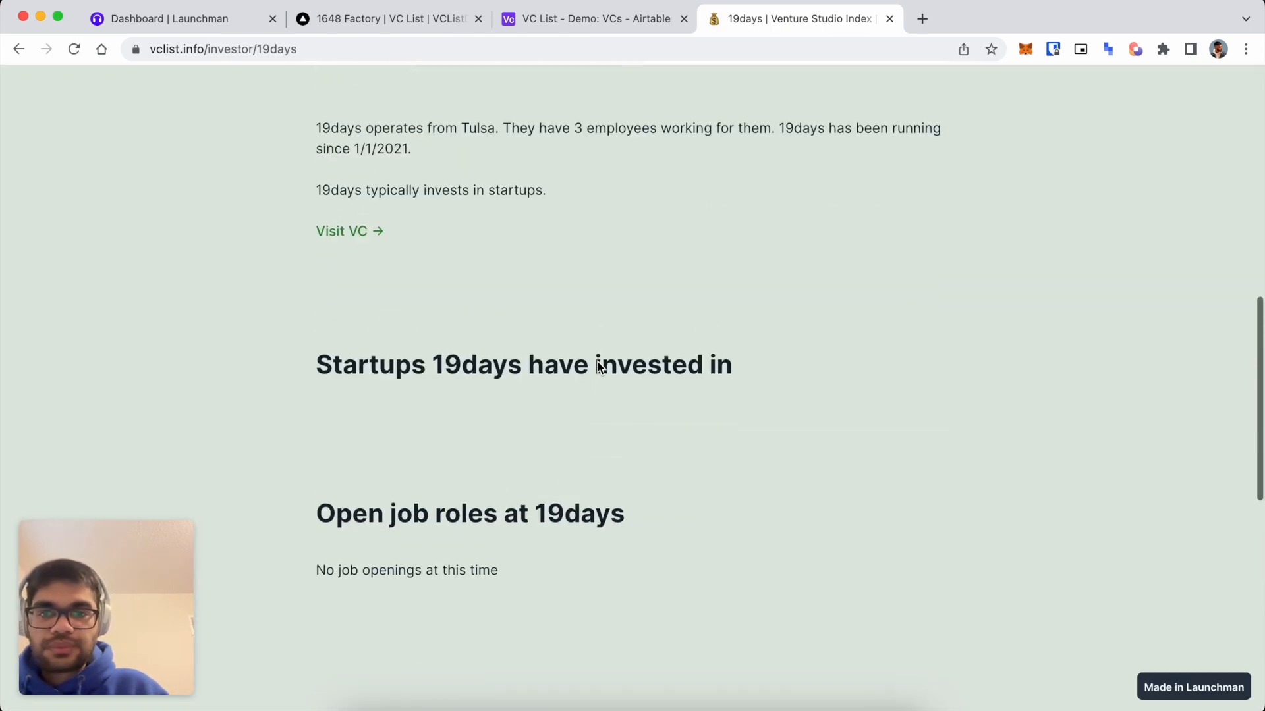
Return to the VC list and open 25Fifteen's page, scrolling down to its funded startups.
left_click(19, 49)
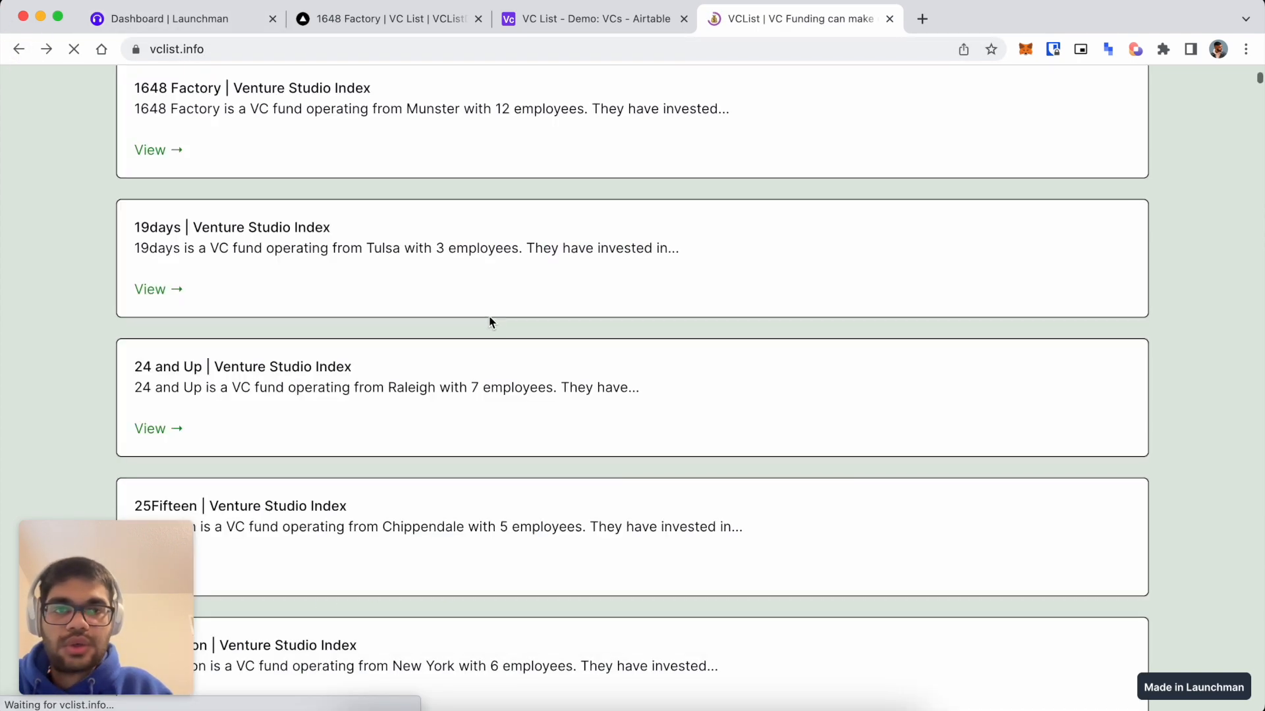
scroll(484, 329, "down", 5)
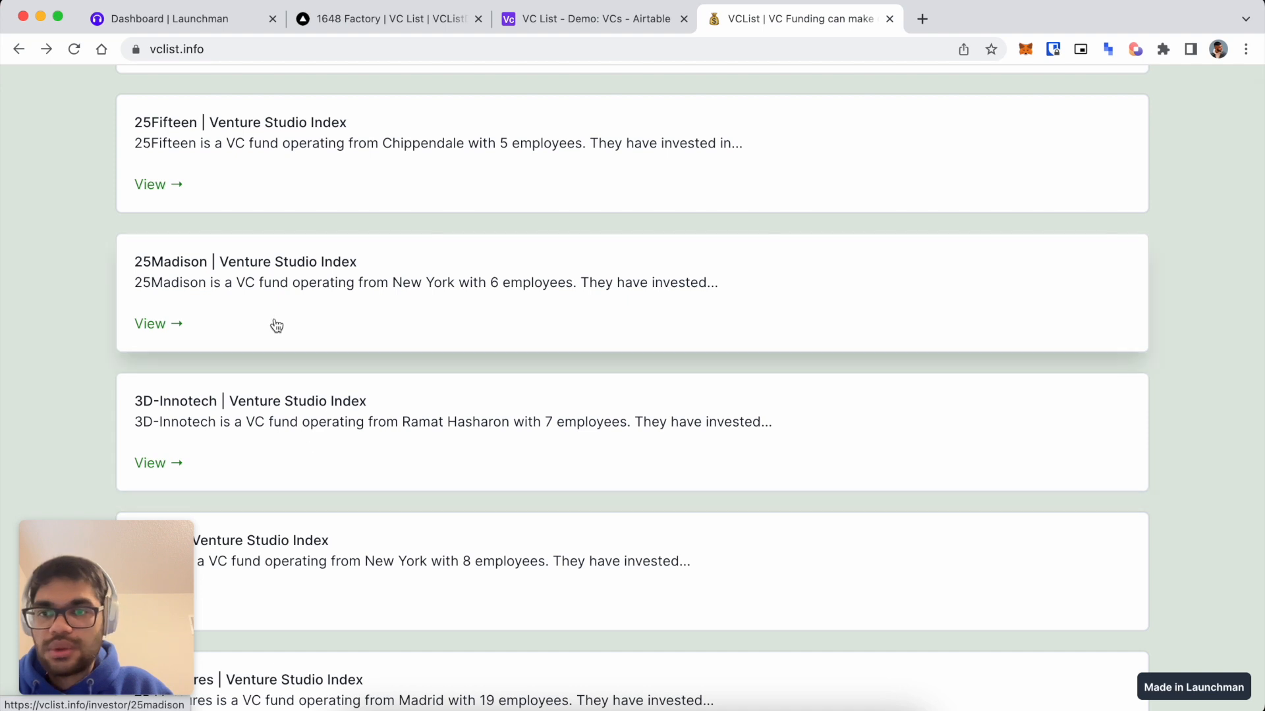
left_click(265, 187)
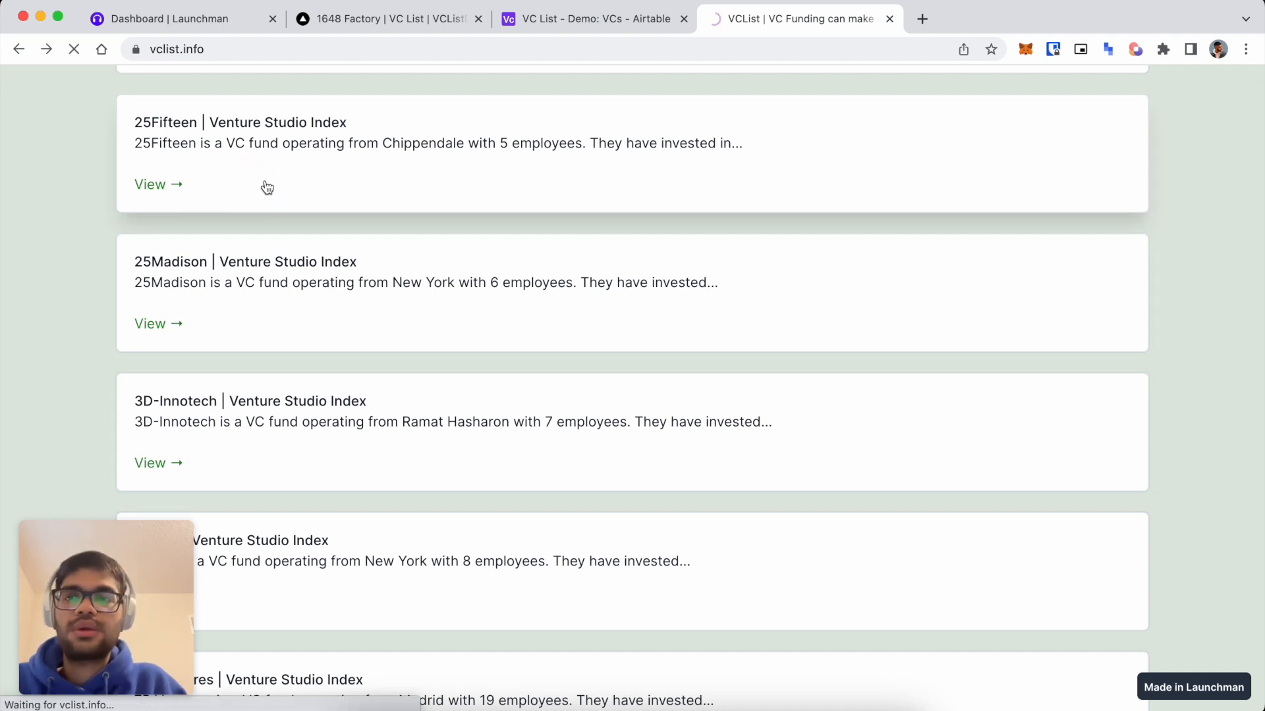
scroll(607, 267, "down", 10)
scroll(654, 238, "up", 2)
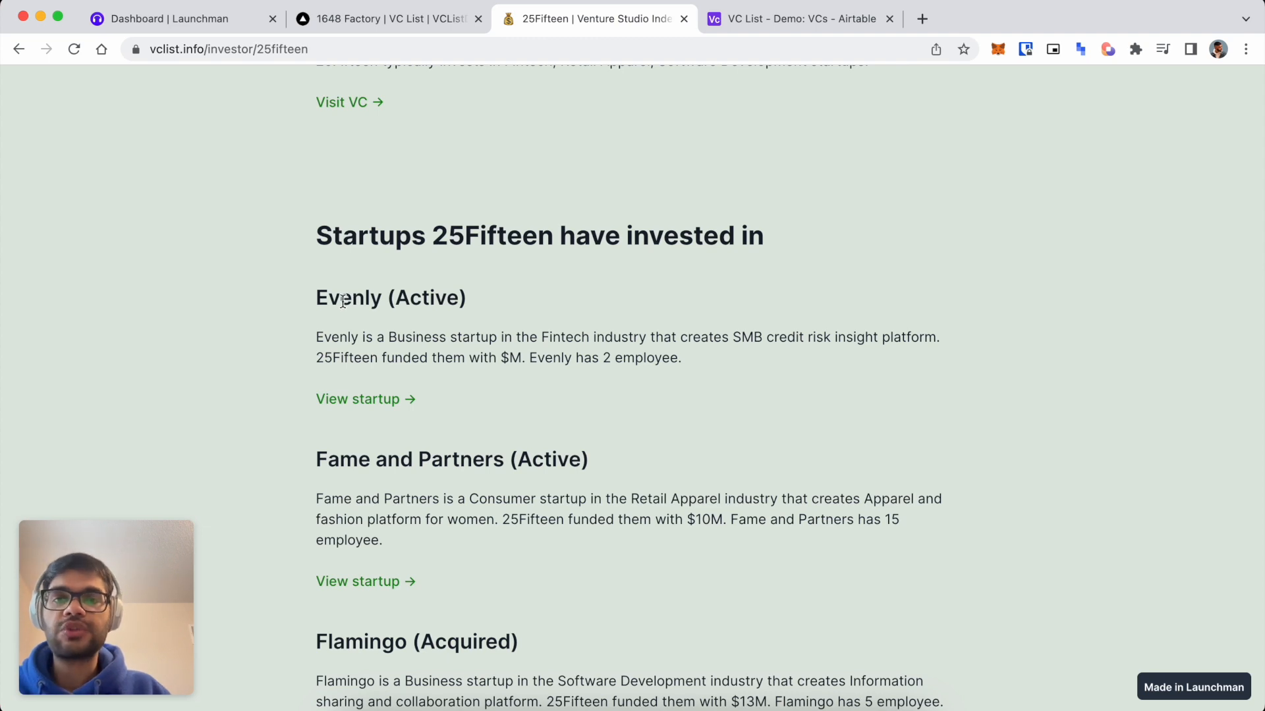
scroll(333, 305, "down", 2)
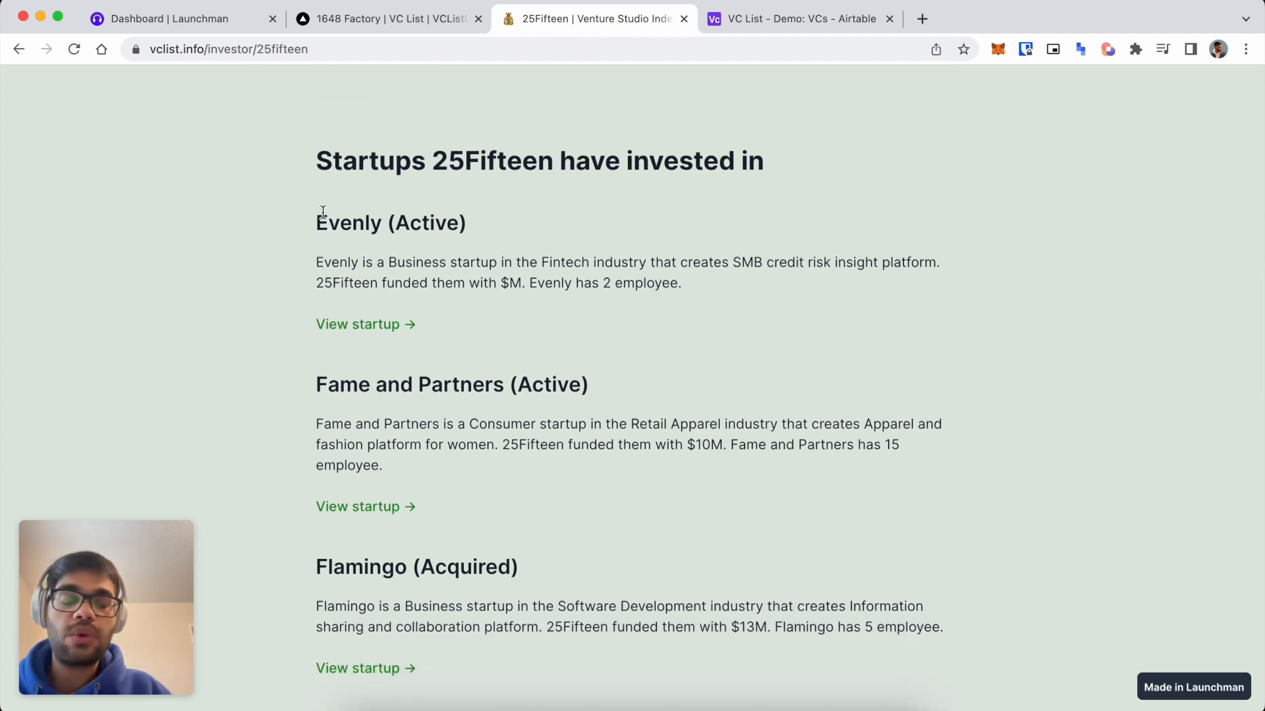
left_click_drag(432, 162, 554, 163)
scroll(451, 355, "down", 4)
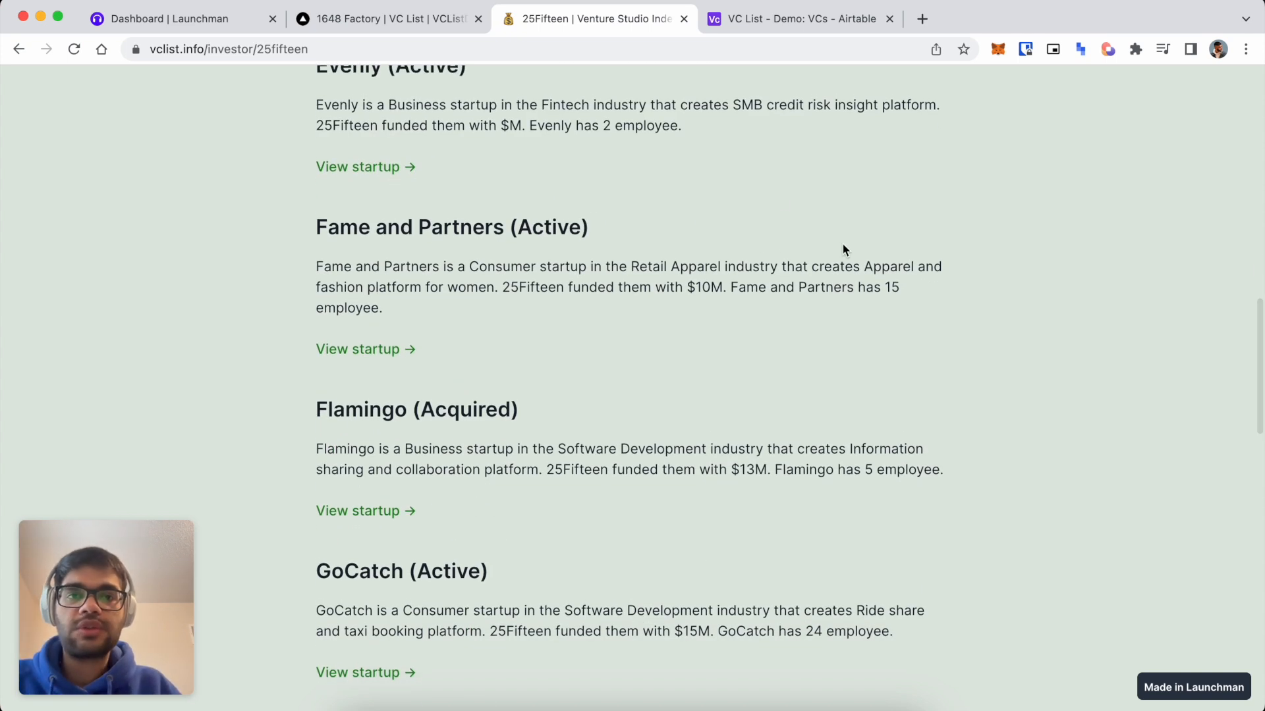
In the VCs table, inspect the Funded Startups field settings and resize its column.
left_click(836, 21)
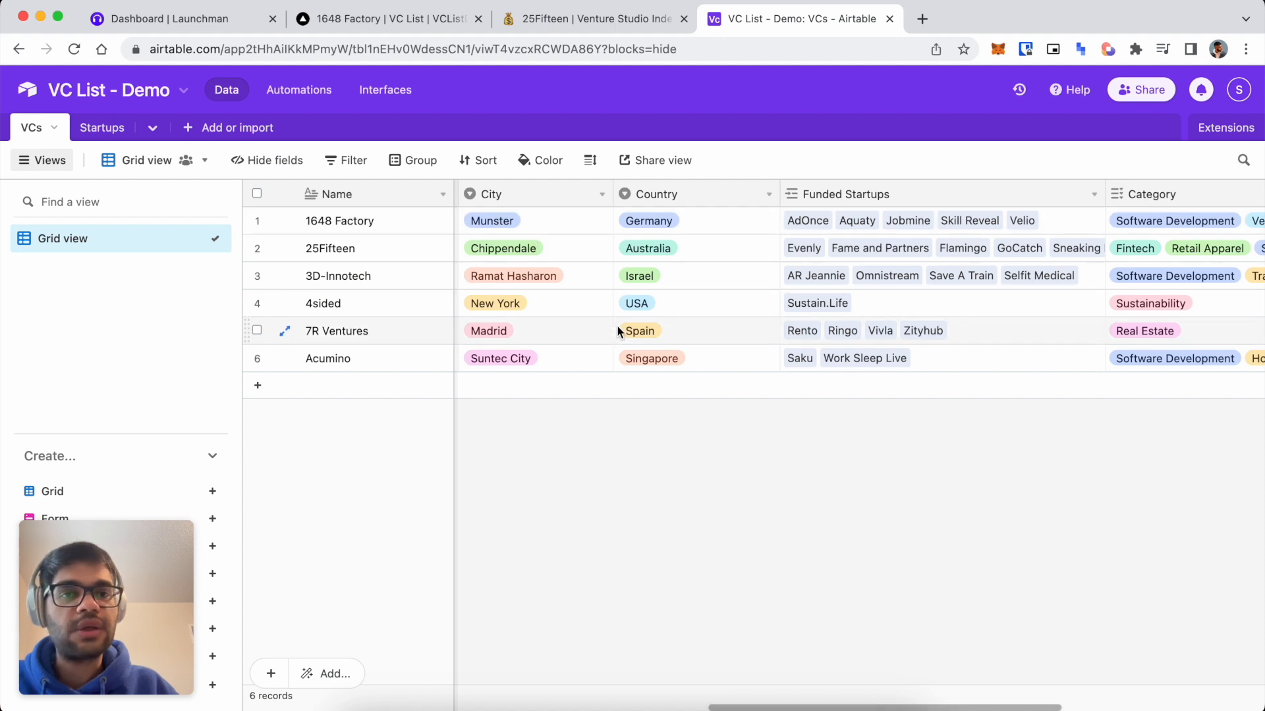
scroll(803, 292, "right", 4)
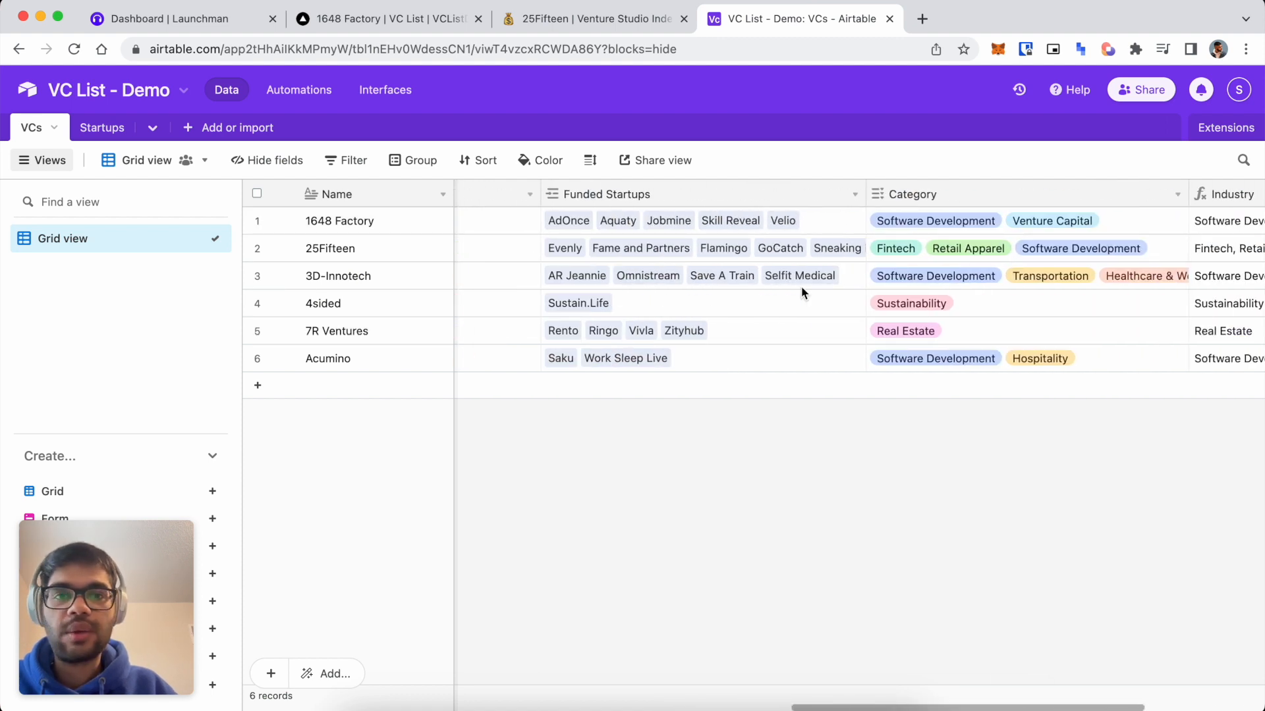
right_click(722, 191)
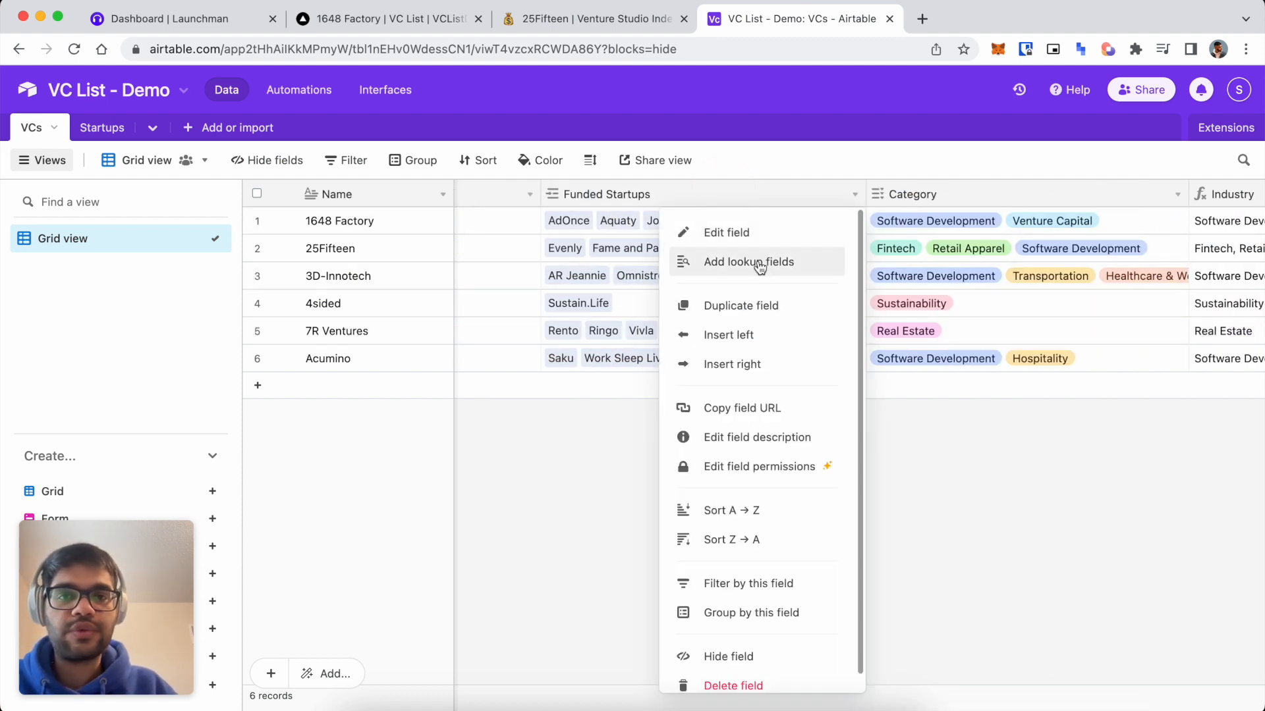
left_click(750, 244)
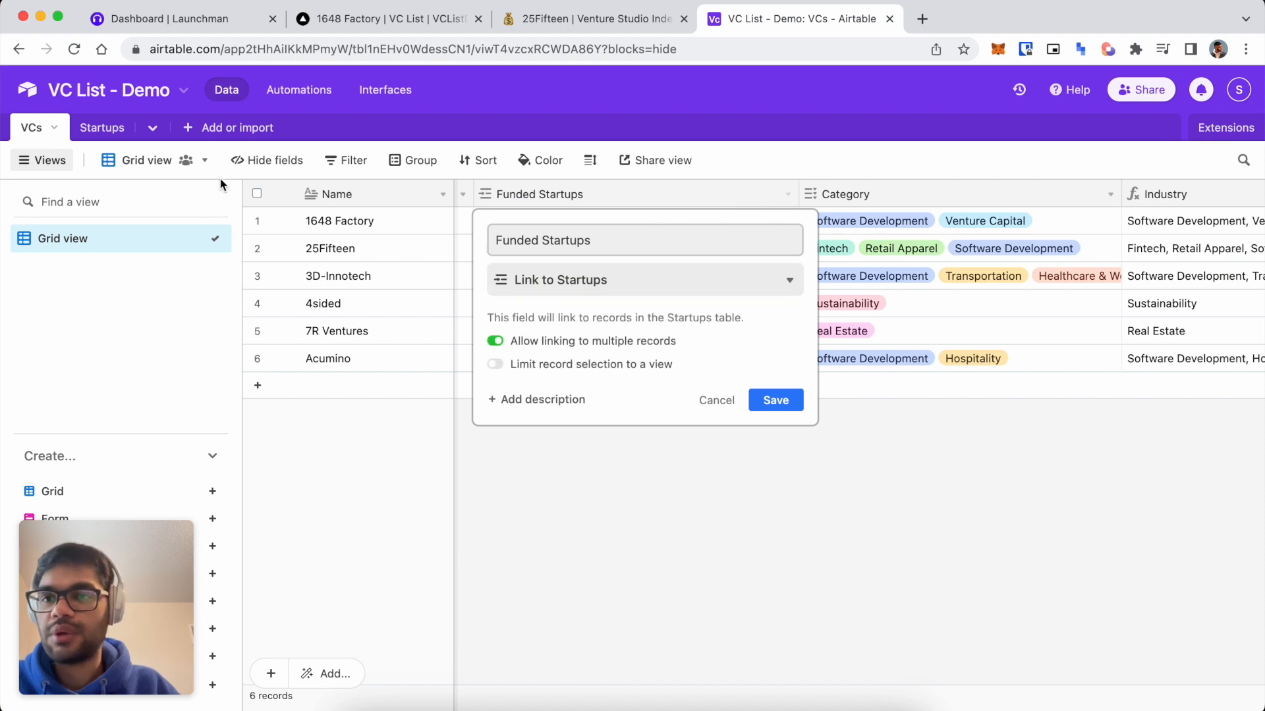
left_click(725, 409)
scroll(813, 339, "right", 2)
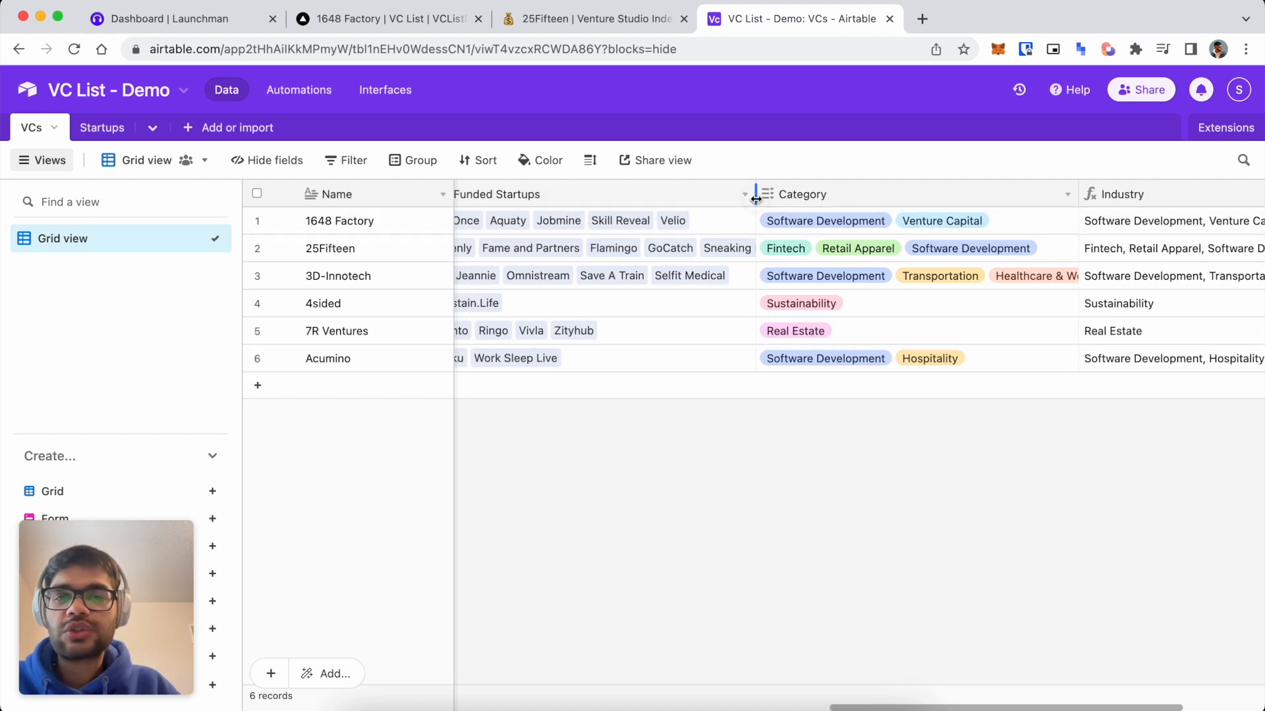
left_click_drag(755, 194, 911, 193)
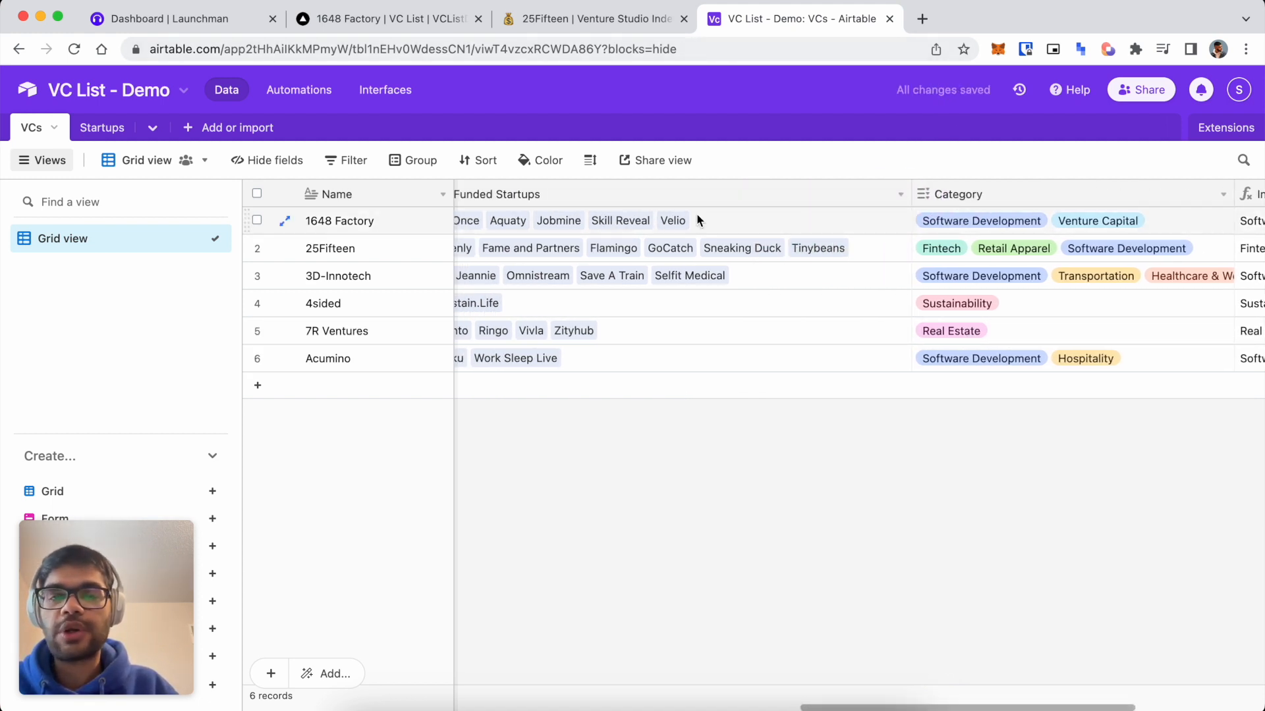
scroll(563, 256, "left", 2)
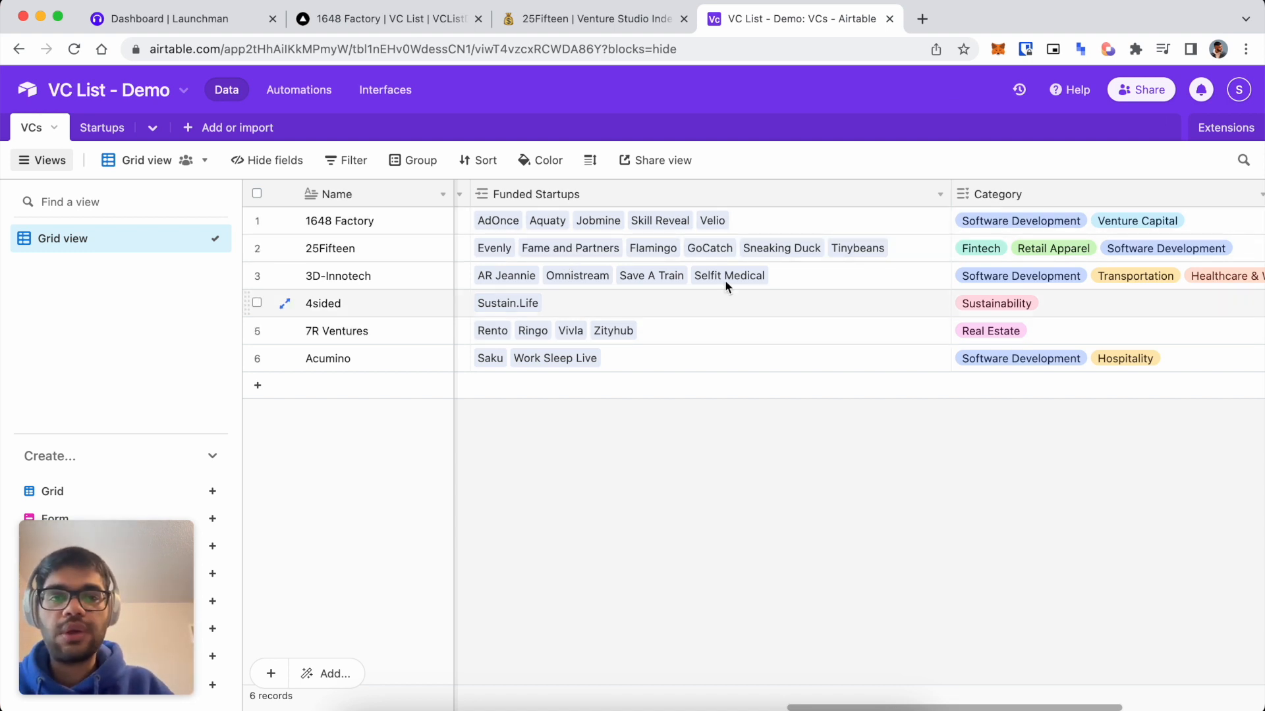
left_click_drag(917, 196, 794, 196)
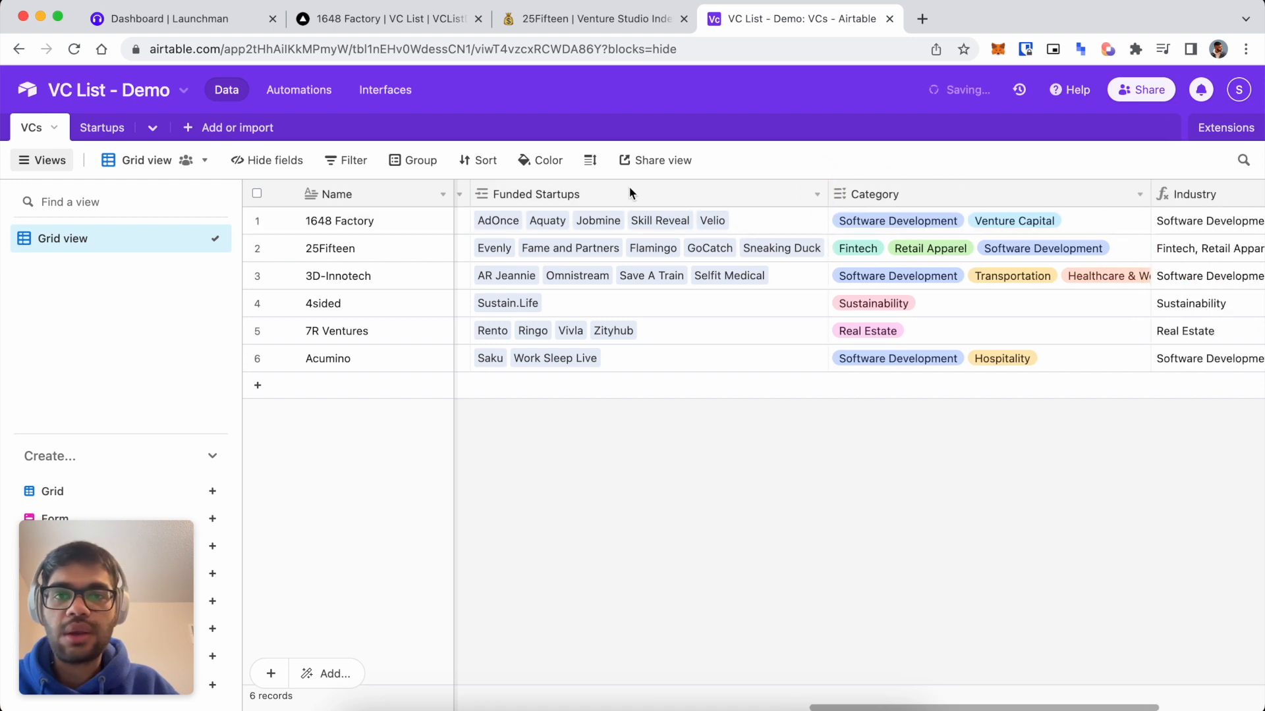
Add a Name lookup field from Funded Startups and widen the new column.
right_click(630, 191)
left_click(709, 268)
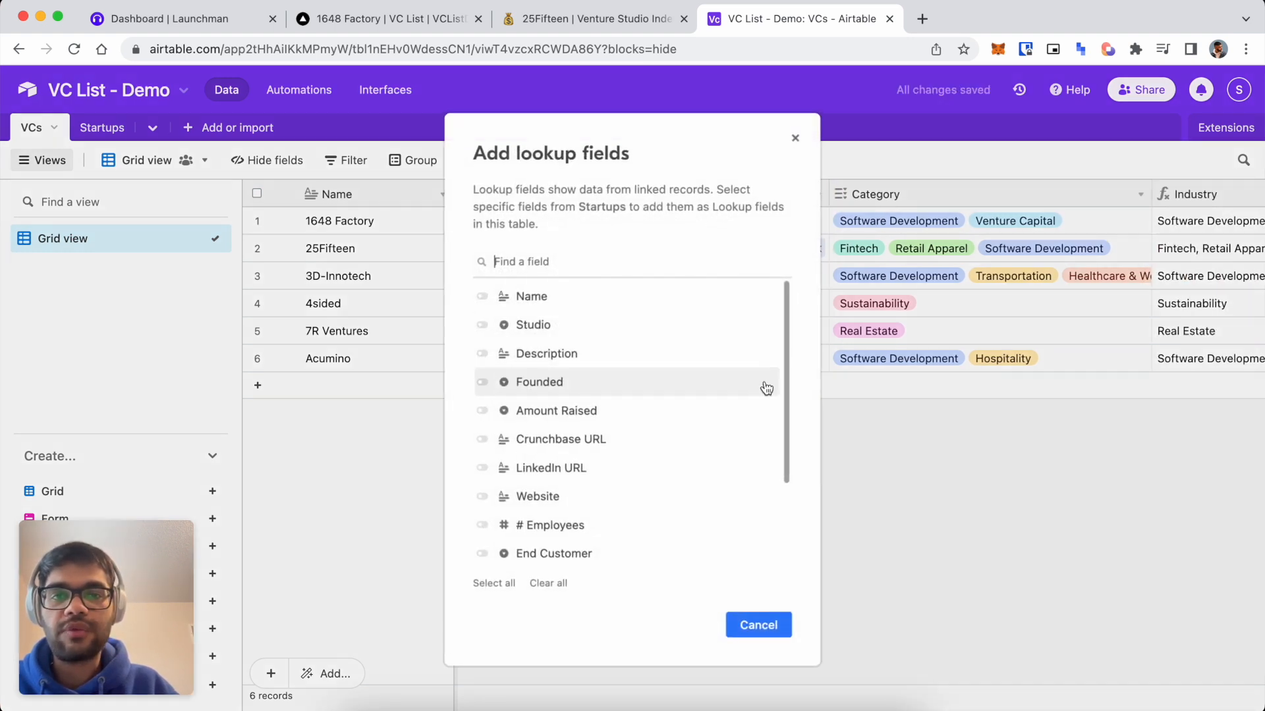
left_click(487, 300)
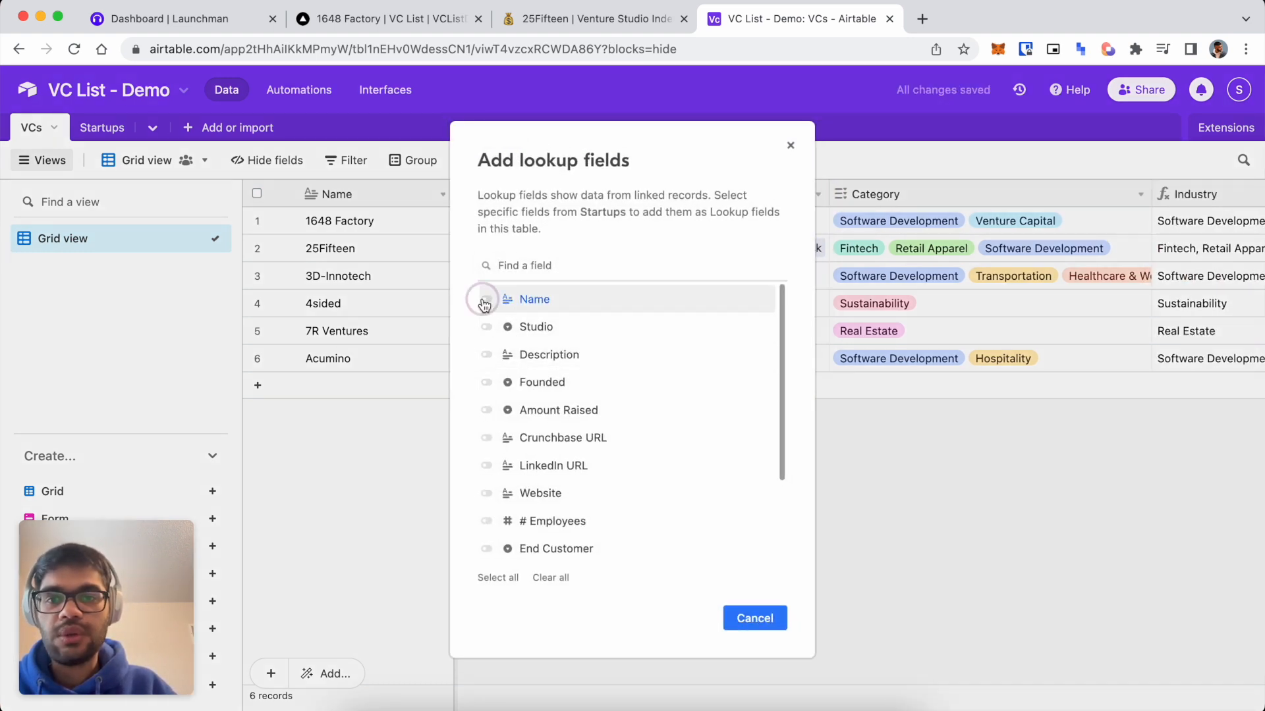
left_click(758, 623)
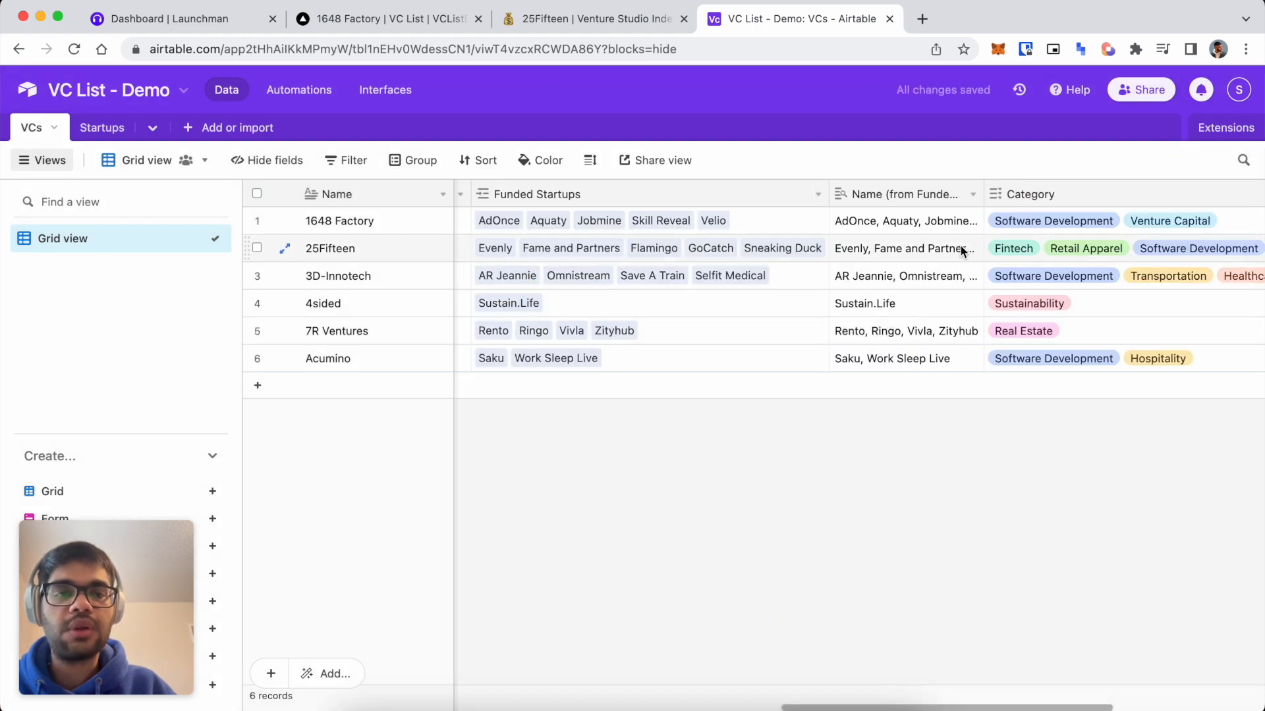
left_click_drag(983, 194, 1026, 193)
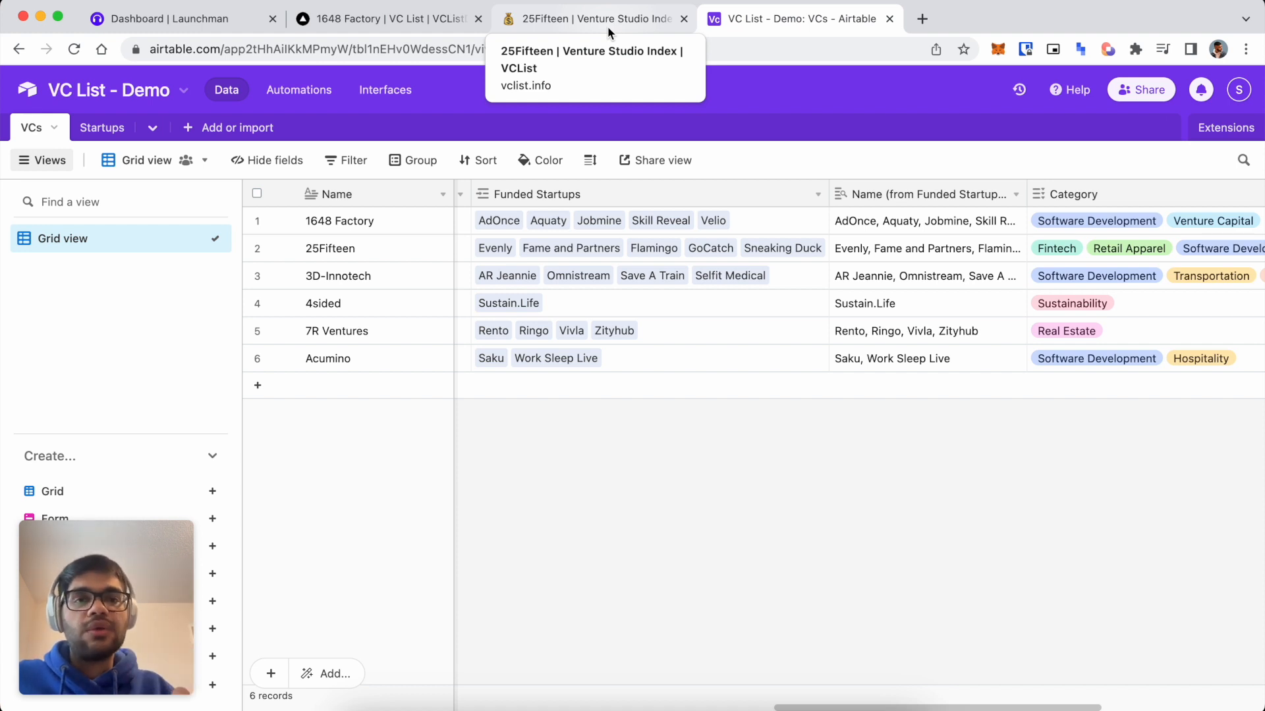
Delete the startup-names lookup column from VCs and switch to the Startups table.
right_click(963, 192)
left_click(922, 656)
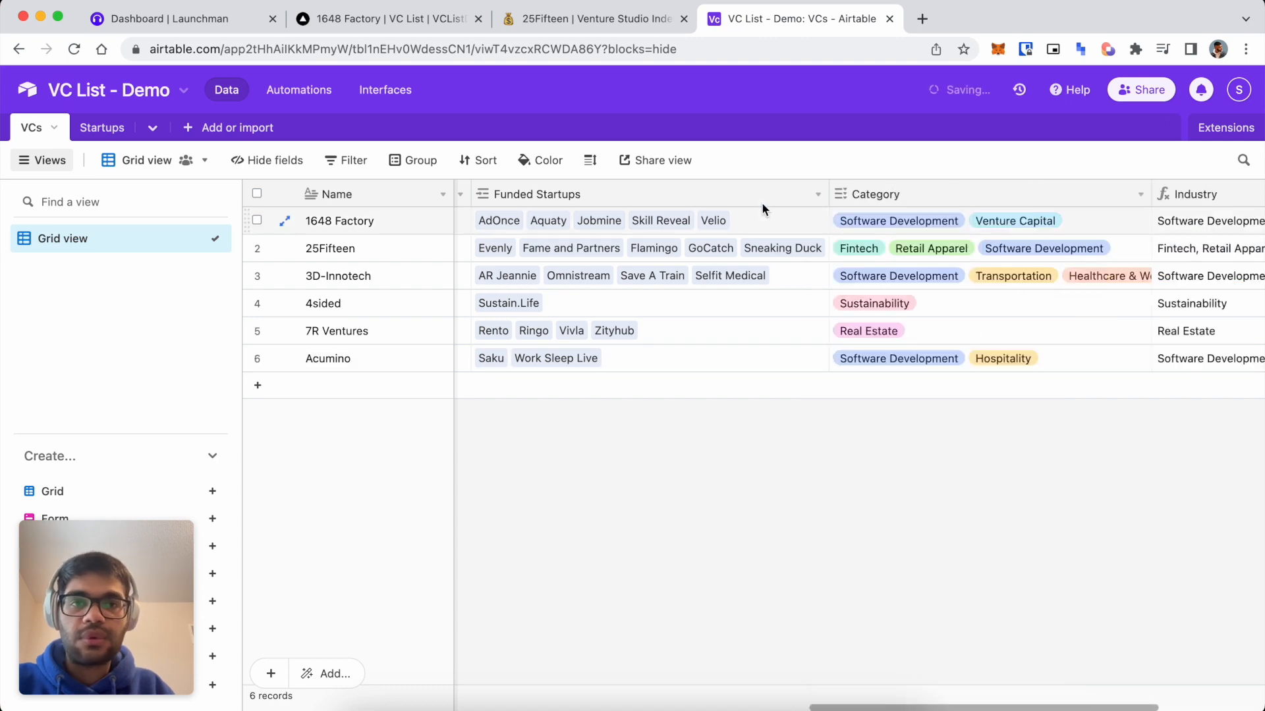
left_click(102, 128)
scroll(837, 331, "right", 10)
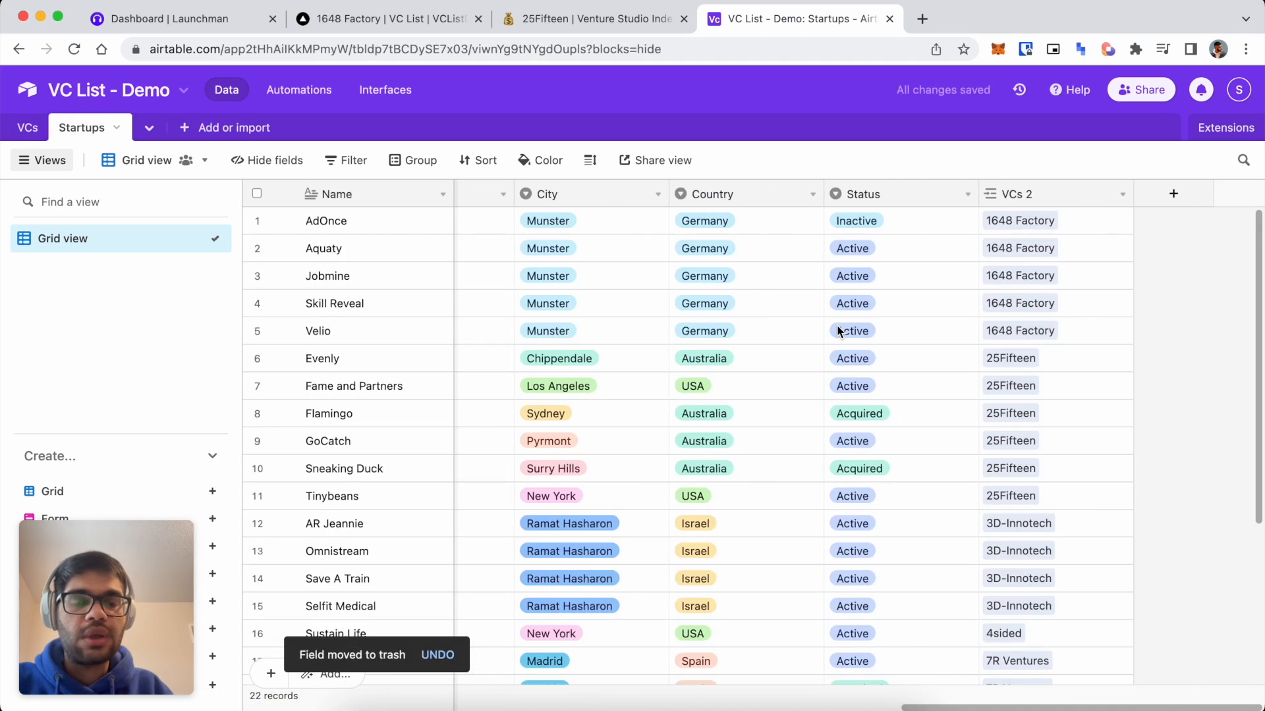
Add a Formula field named 'Formatted Info' whose formula begins with CONCATENATE(.
left_click(1174, 194)
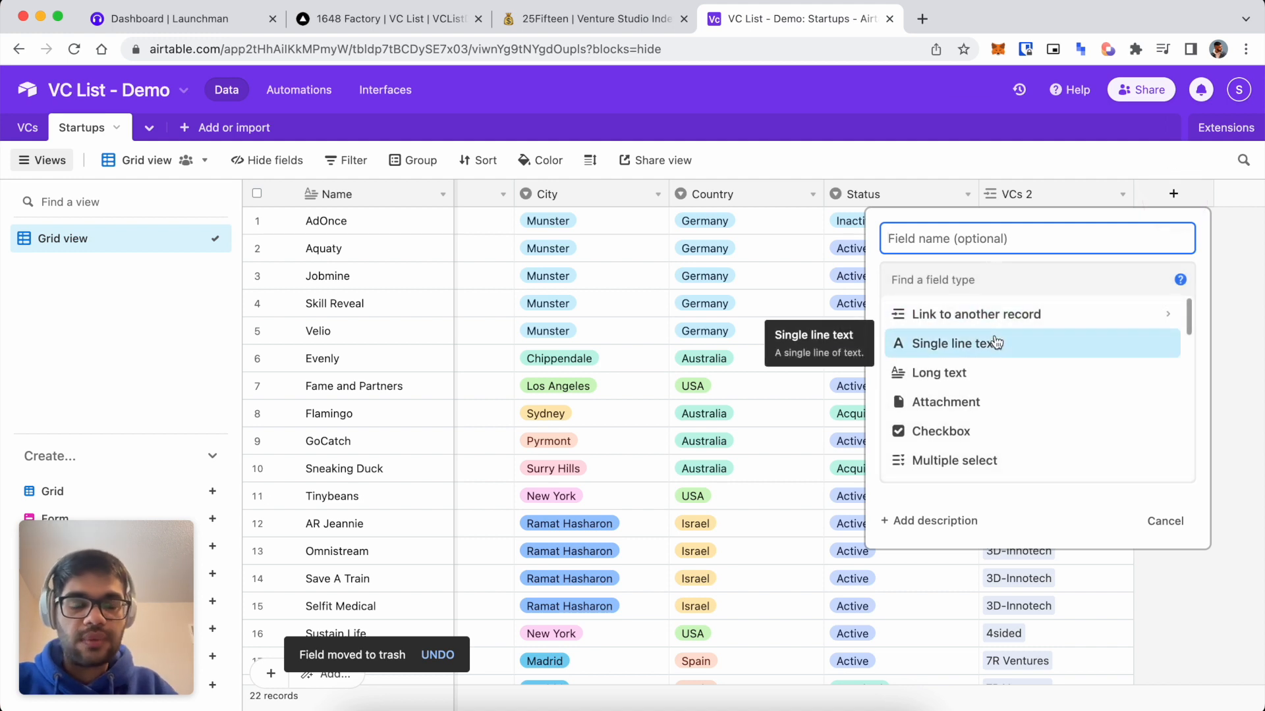
type("Form")
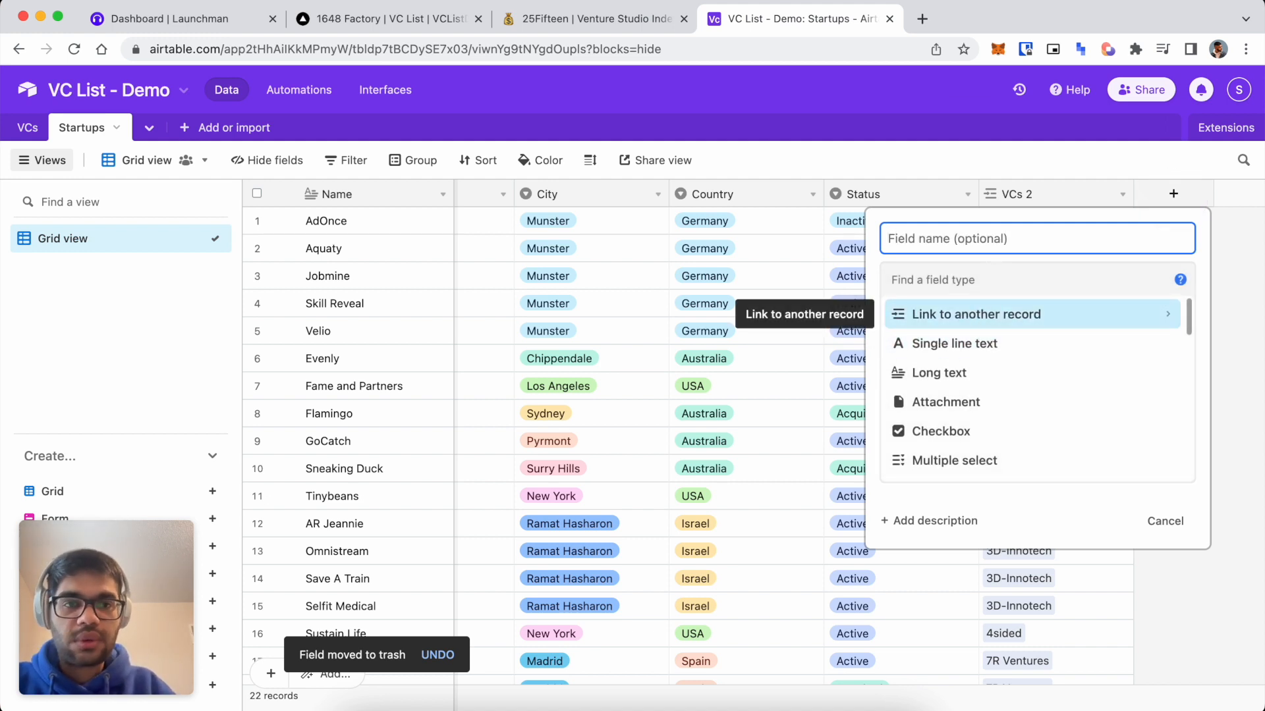
type("att")
key("BackSpace")
key("BackSpace")
key("BackSpace")
key("BackSpace")
type("rmattedd")
key("BackSpace")
key("BackSpace")
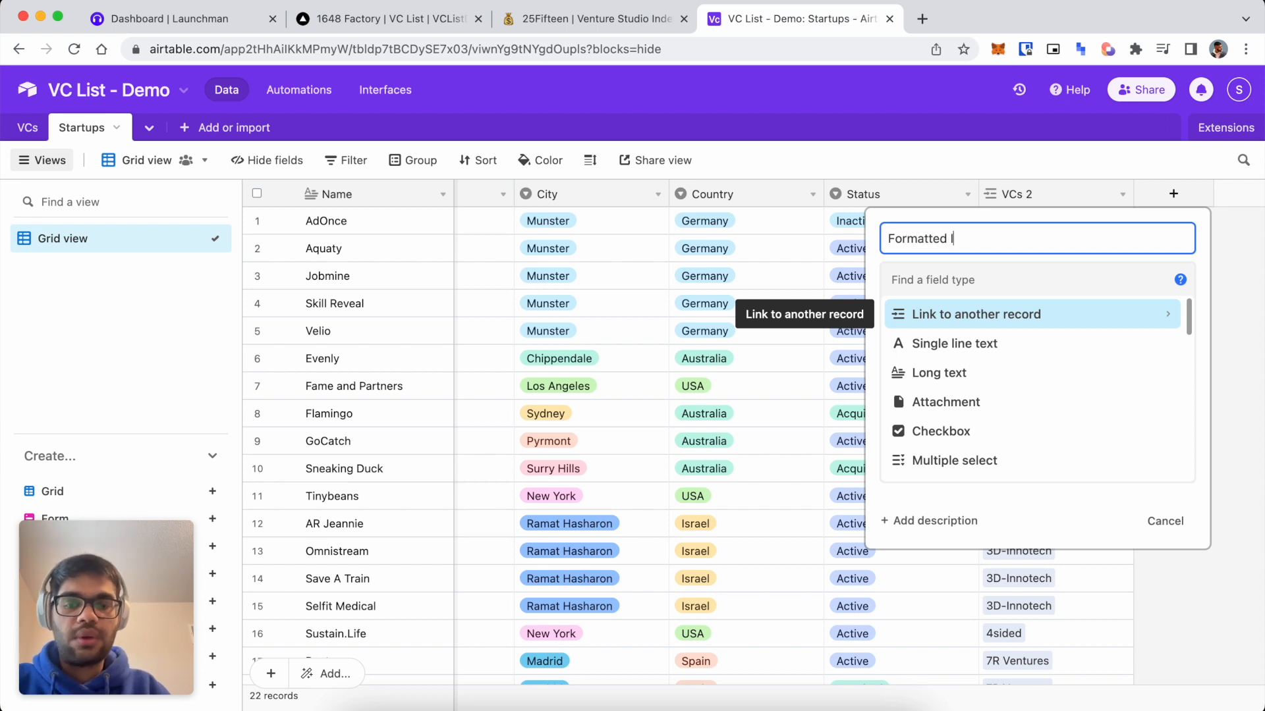
scroll(955, 346, "down", 5)
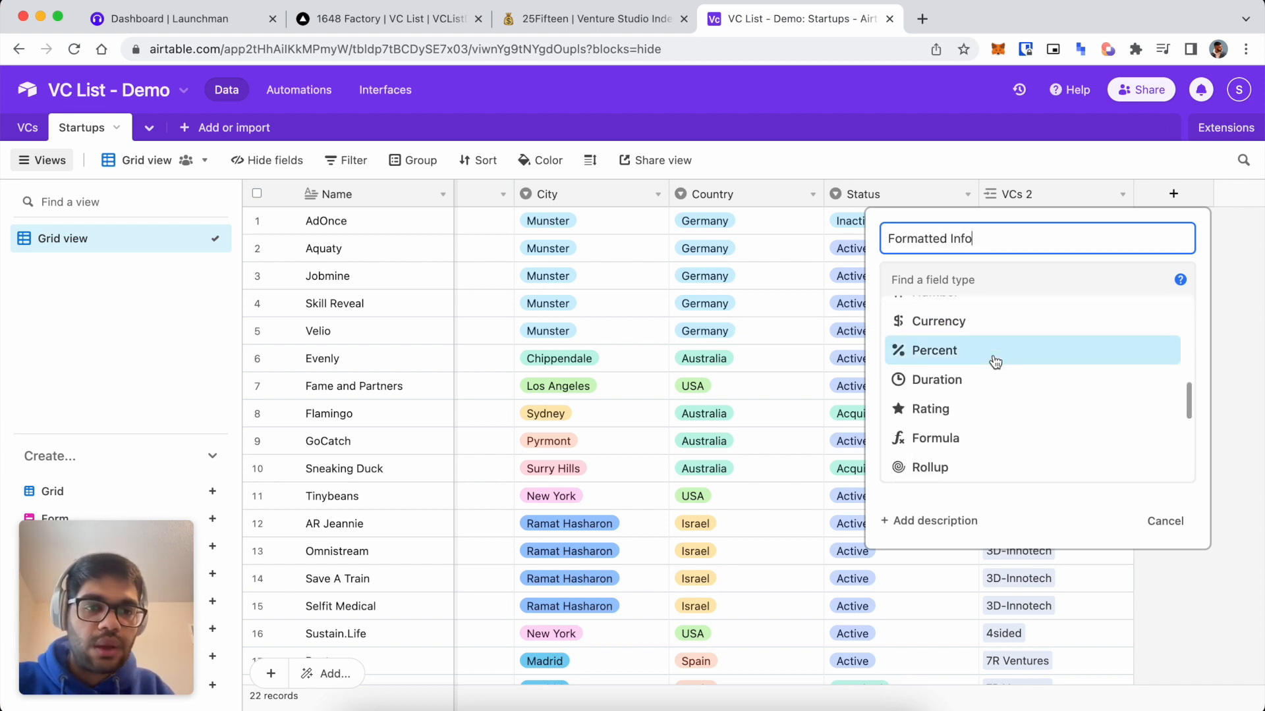
left_click(968, 433)
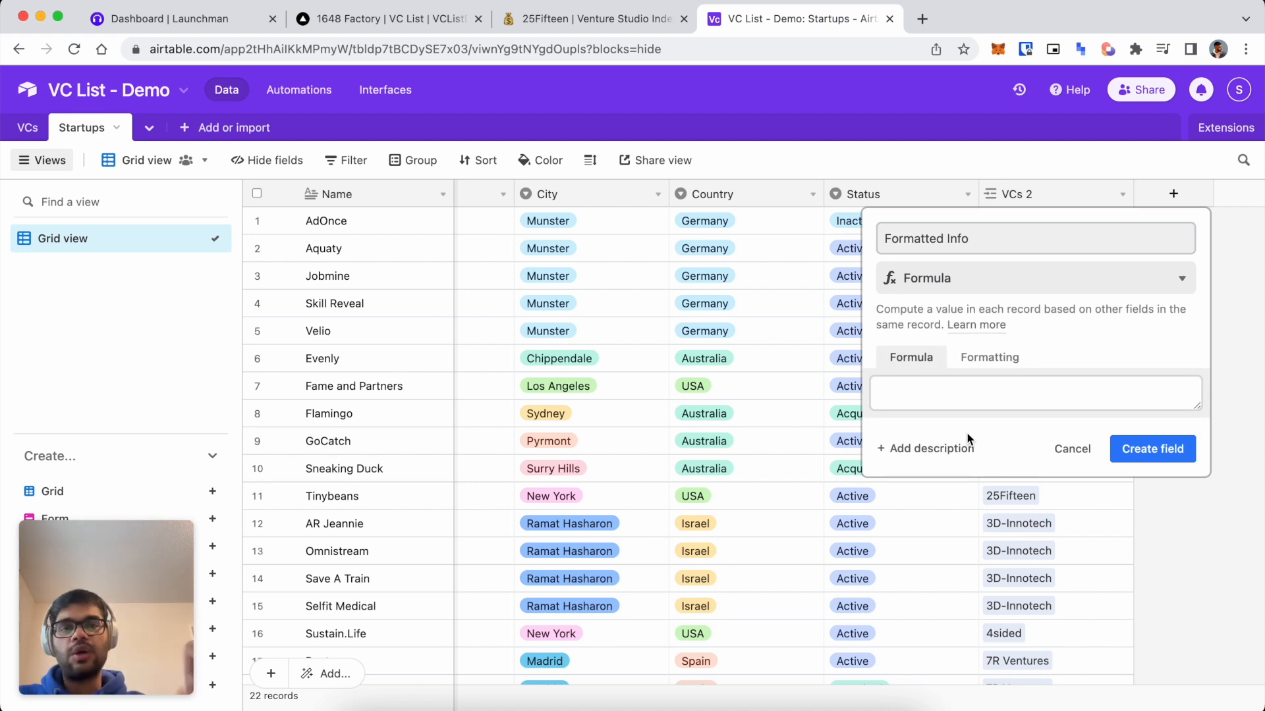
left_click(965, 396)
type("concate")
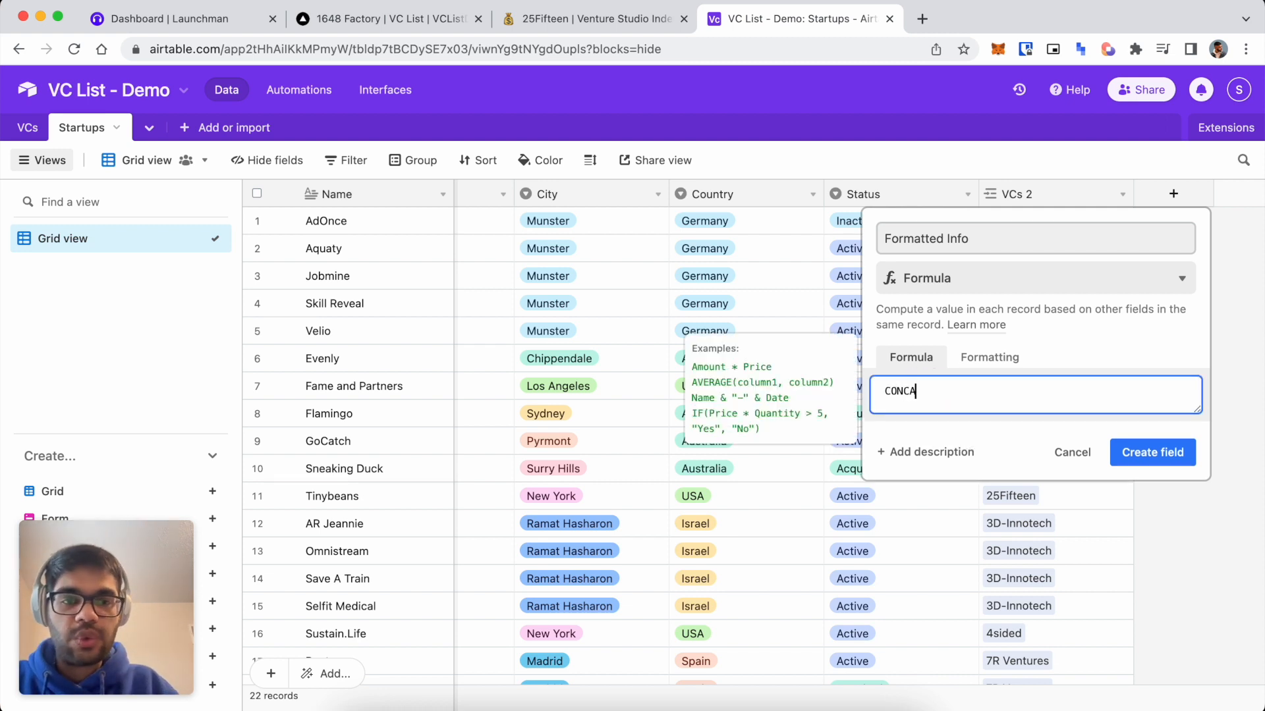
key("Tab")
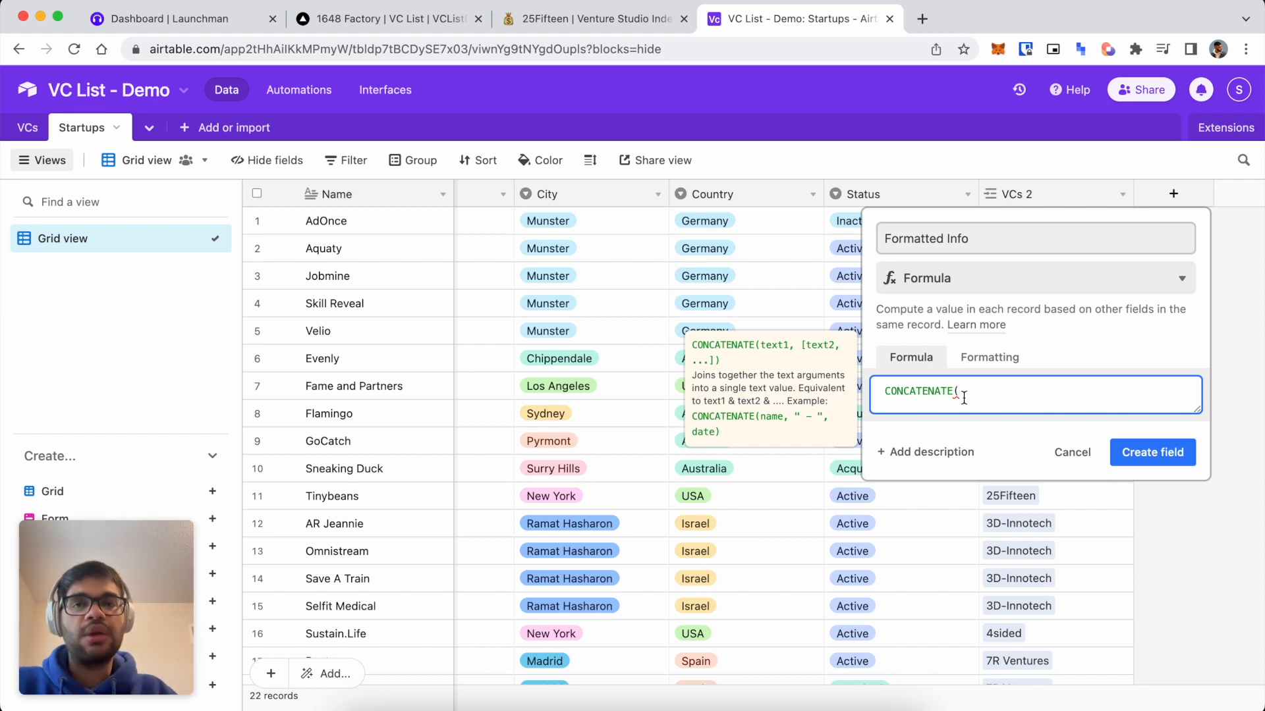
Copy Evenly's one-sentence description from the 25Fifteen investor page.
left_click(596, 18)
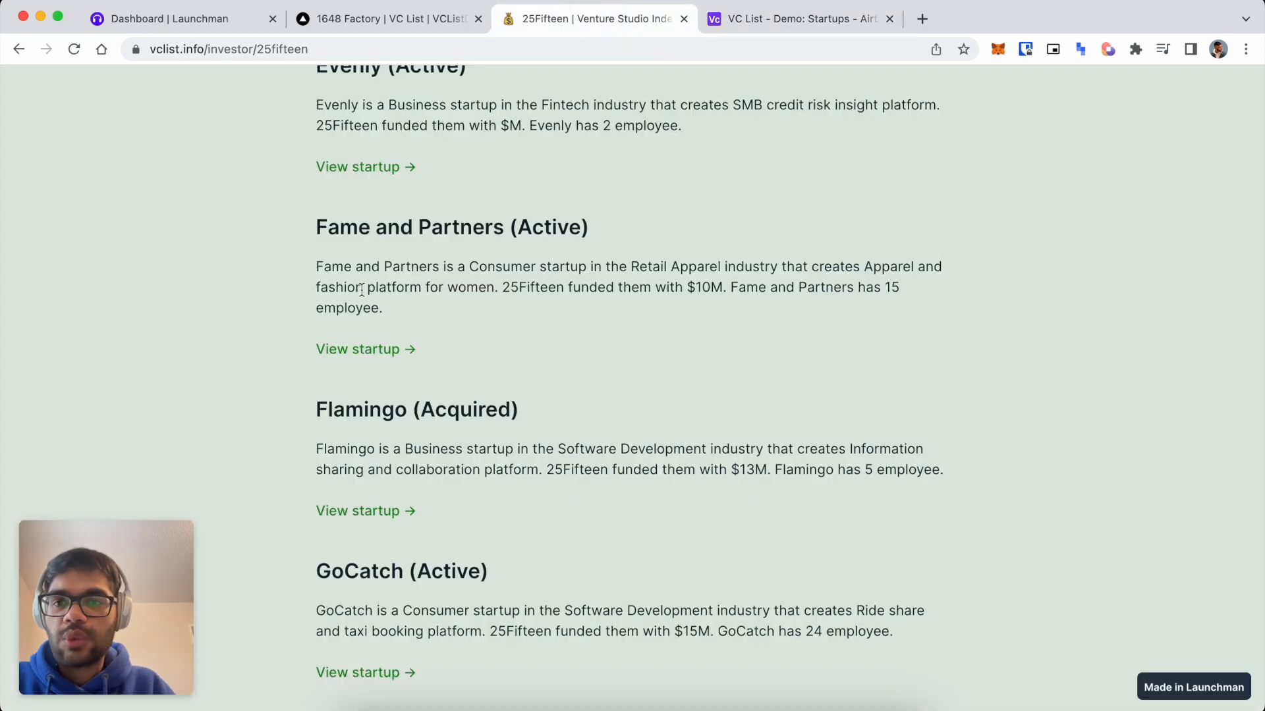
scroll(405, 184, "up", 7)
scroll(404, 191, "down", 3)
left_click_drag(317, 394, 740, 415)
key("super+c")
Replace dillinger.io's default markdown content with the copied Evenly description.
left_click(921, 19)
type("dilli")
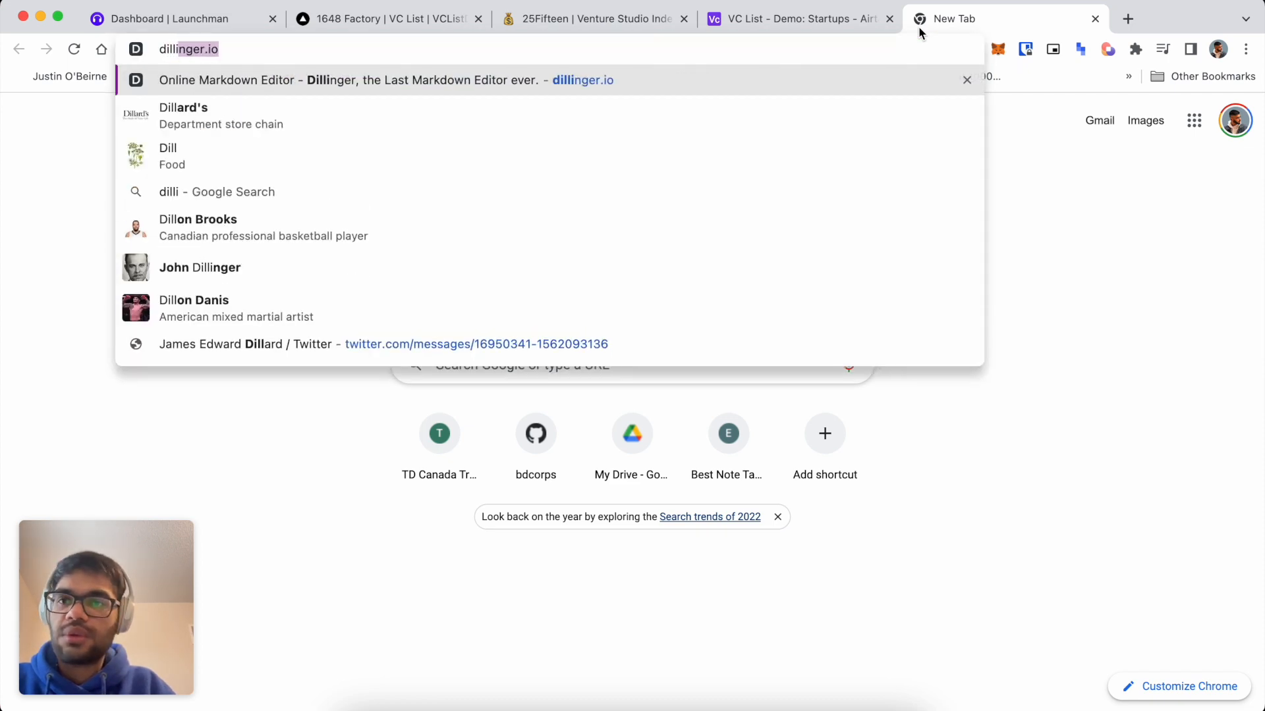
key("Return")
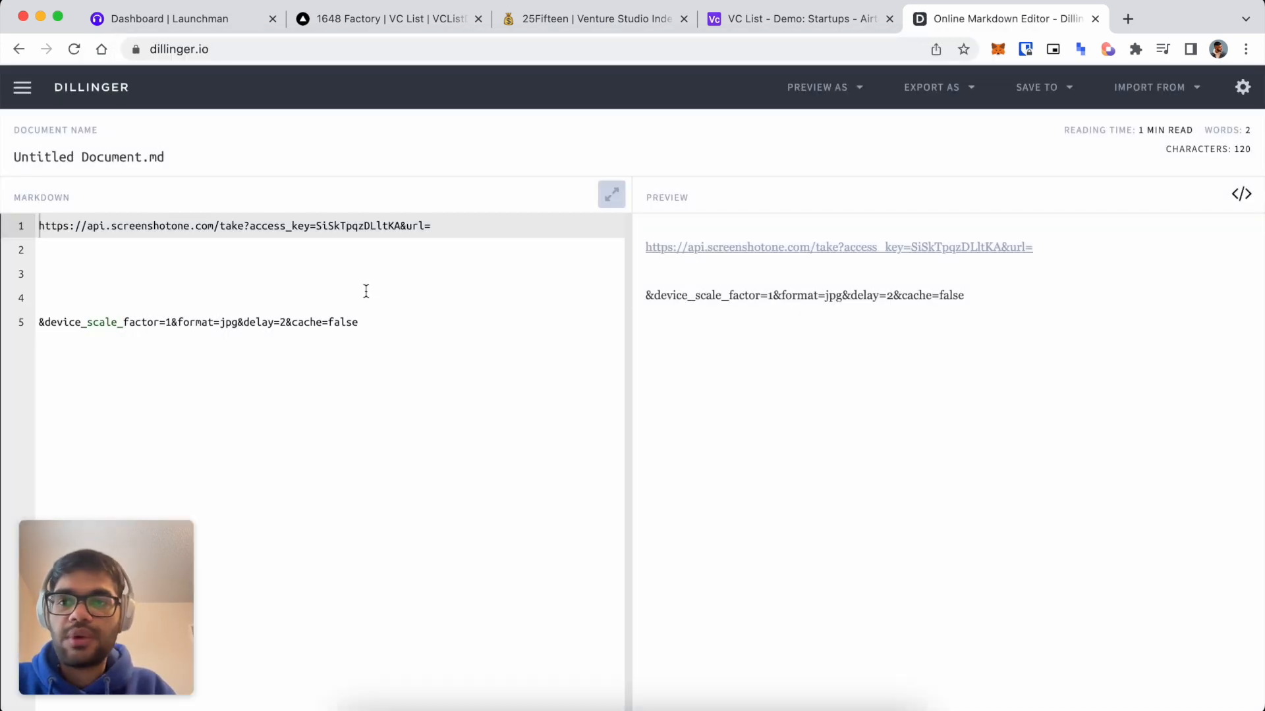
left_click(367, 291)
key("super+a")
key("super+v")
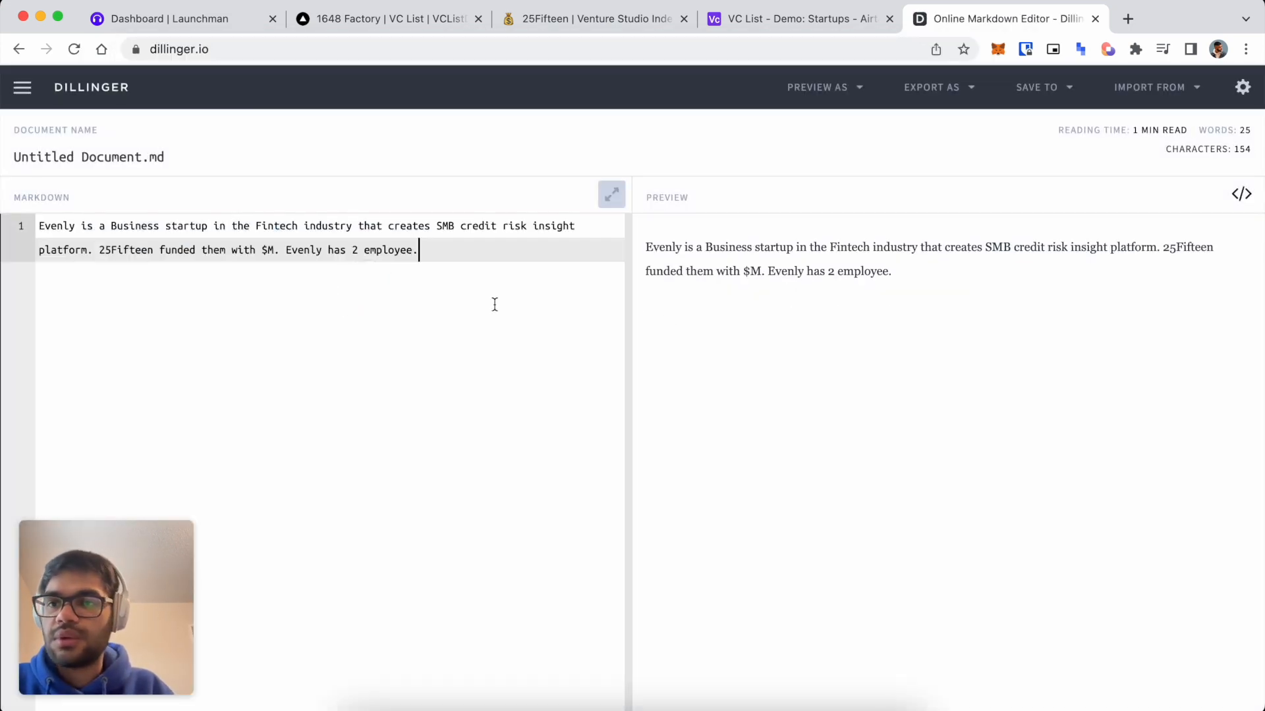
Highlight the variable words 'Evenly' and 'Business', then move the Airtable tab into its own window.
double_click(56, 226)
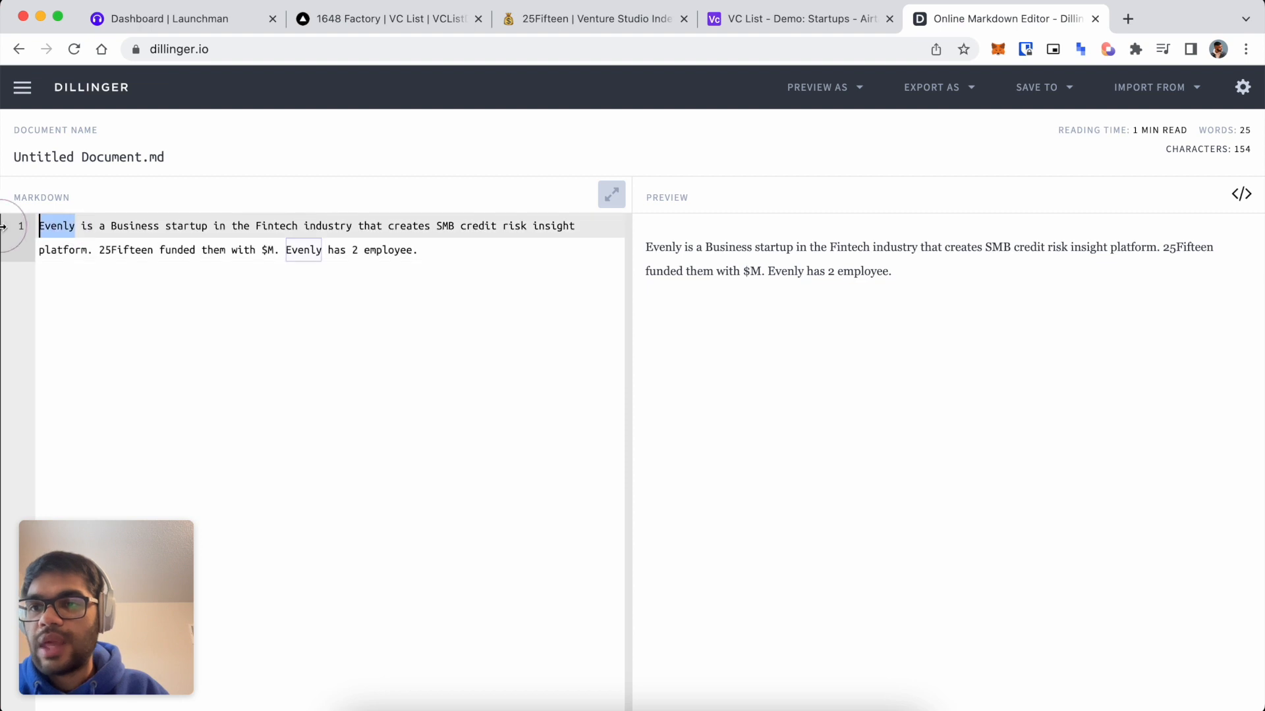
left_click_drag(110, 226, 160, 226)
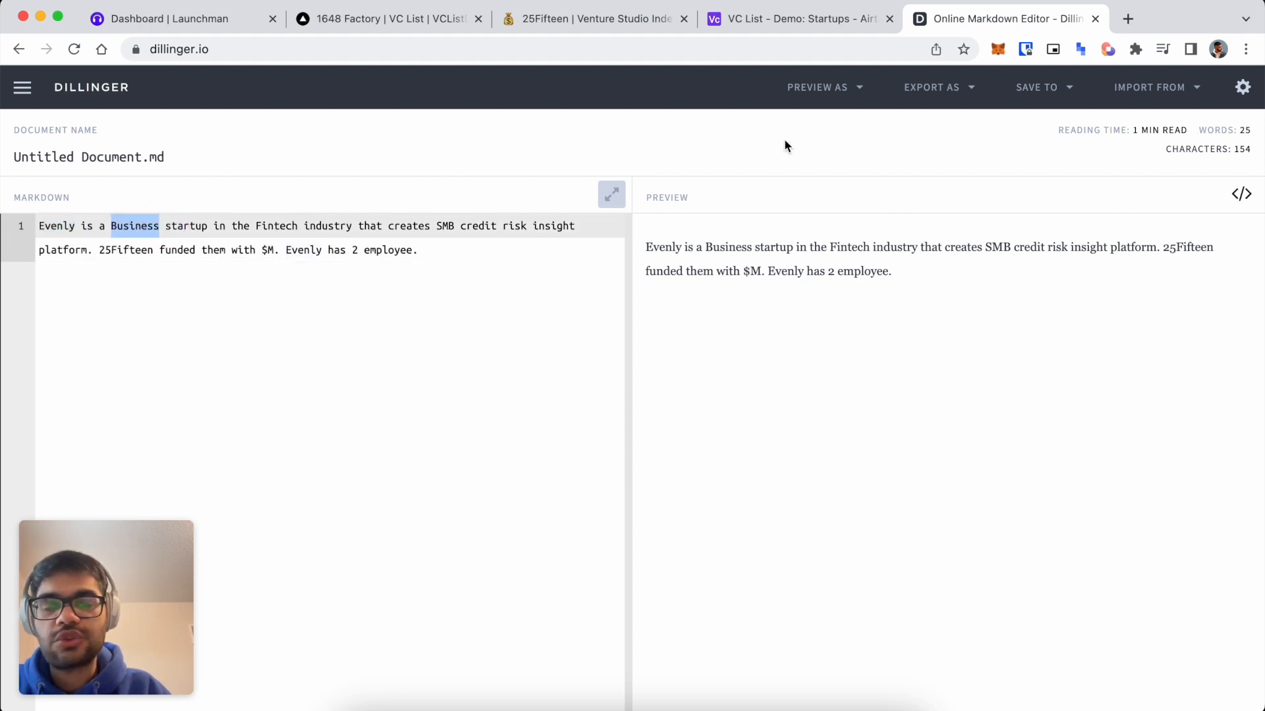
left_click_drag(813, 19, 212, 187)
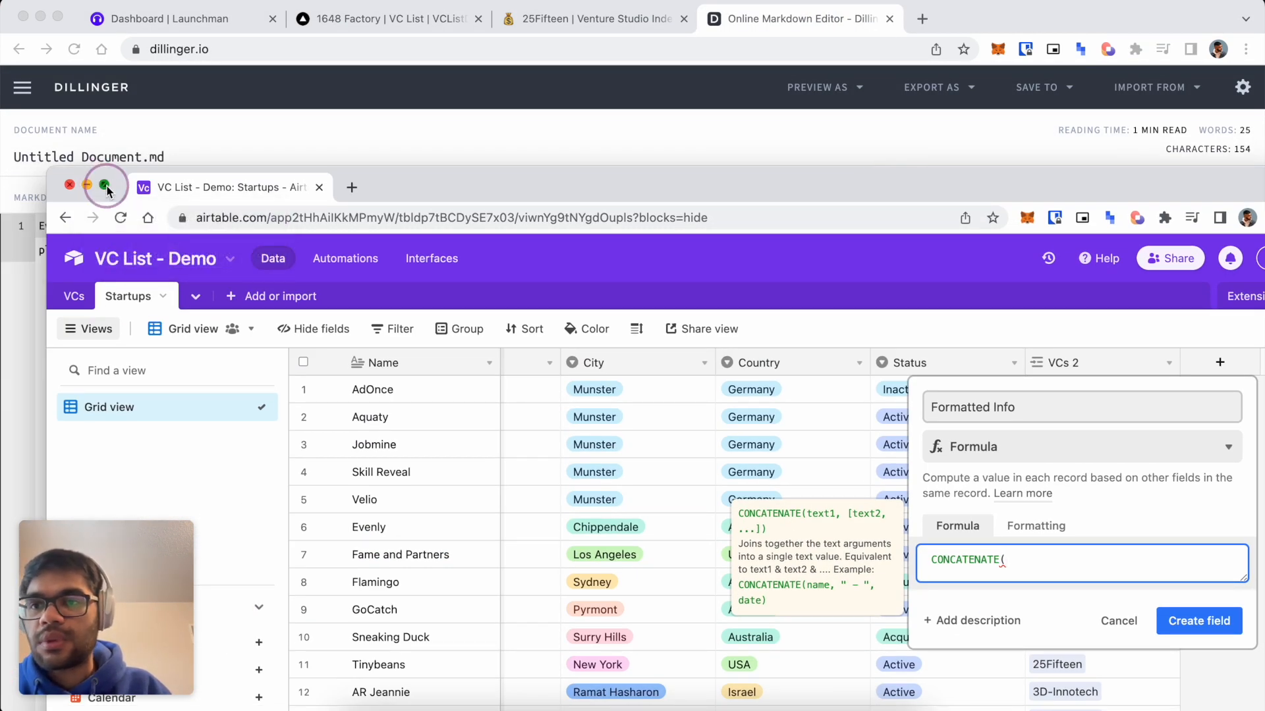
Tile Airtable and Dillinger side by side and reopen the unfinished Formatted Info formula.
mouse_move(104, 187)
left_click(124, 235)
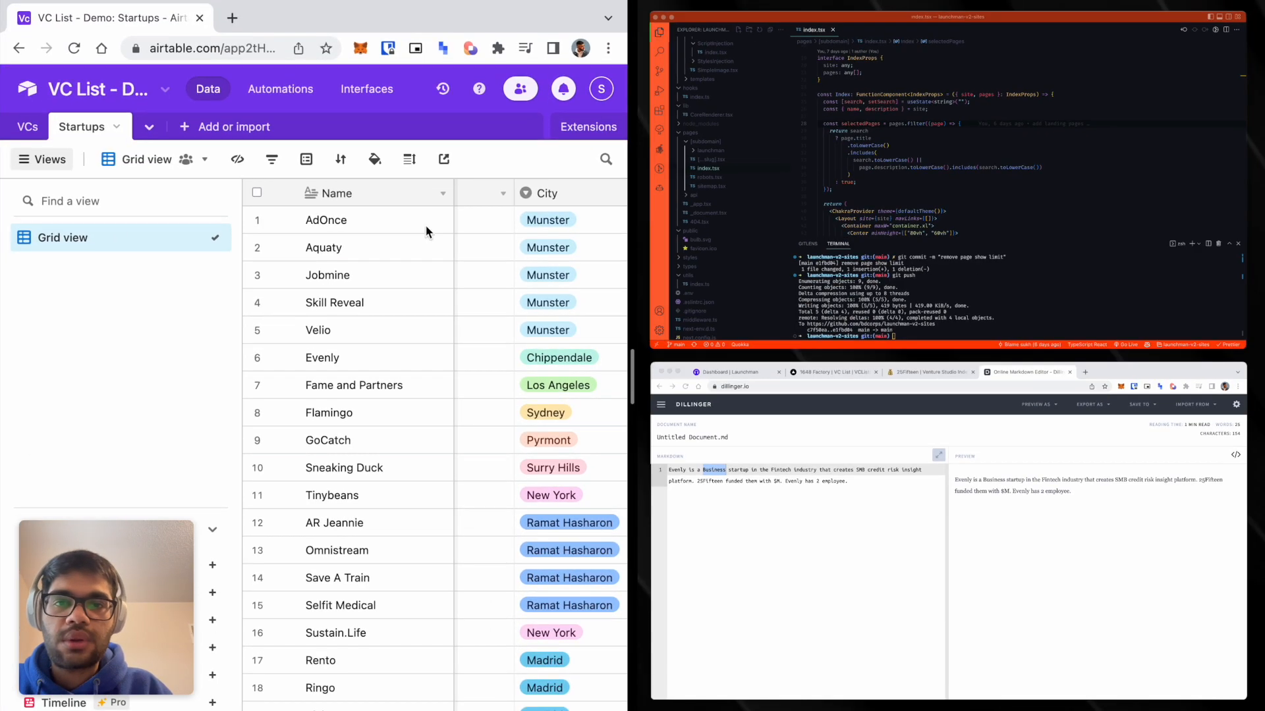
left_click(925, 527)
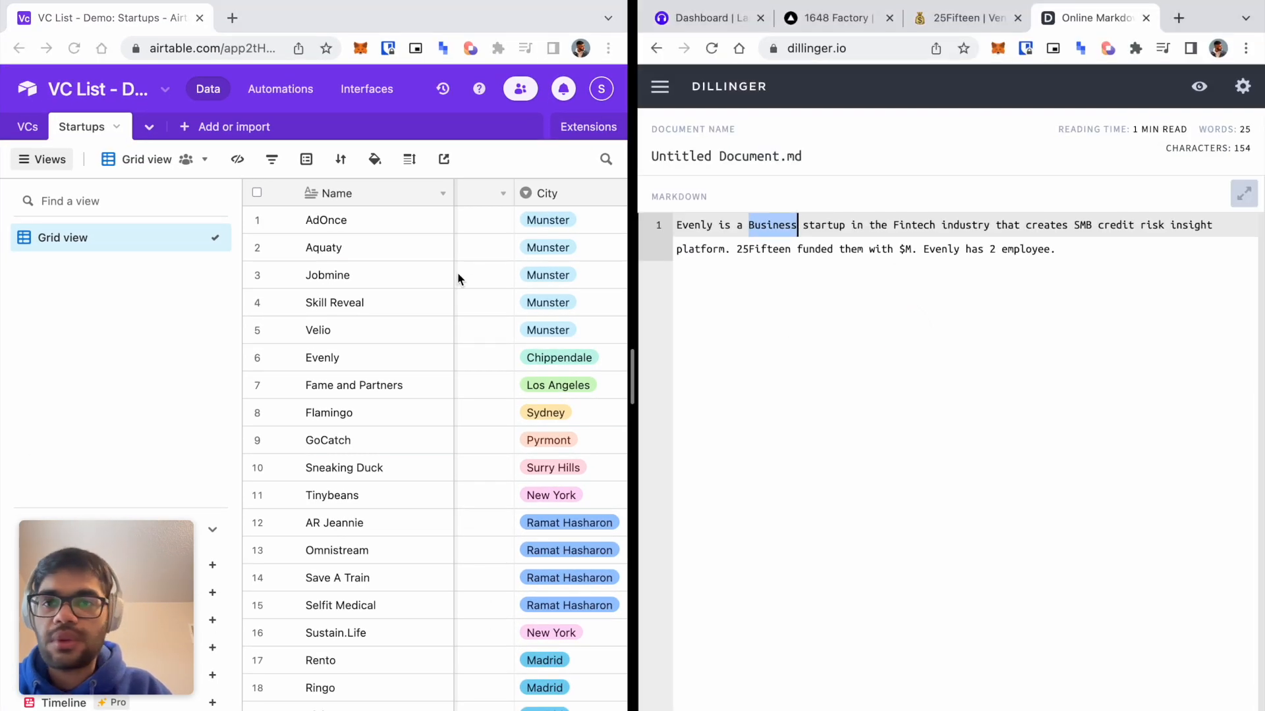
scroll(528, 323, "right", 10)
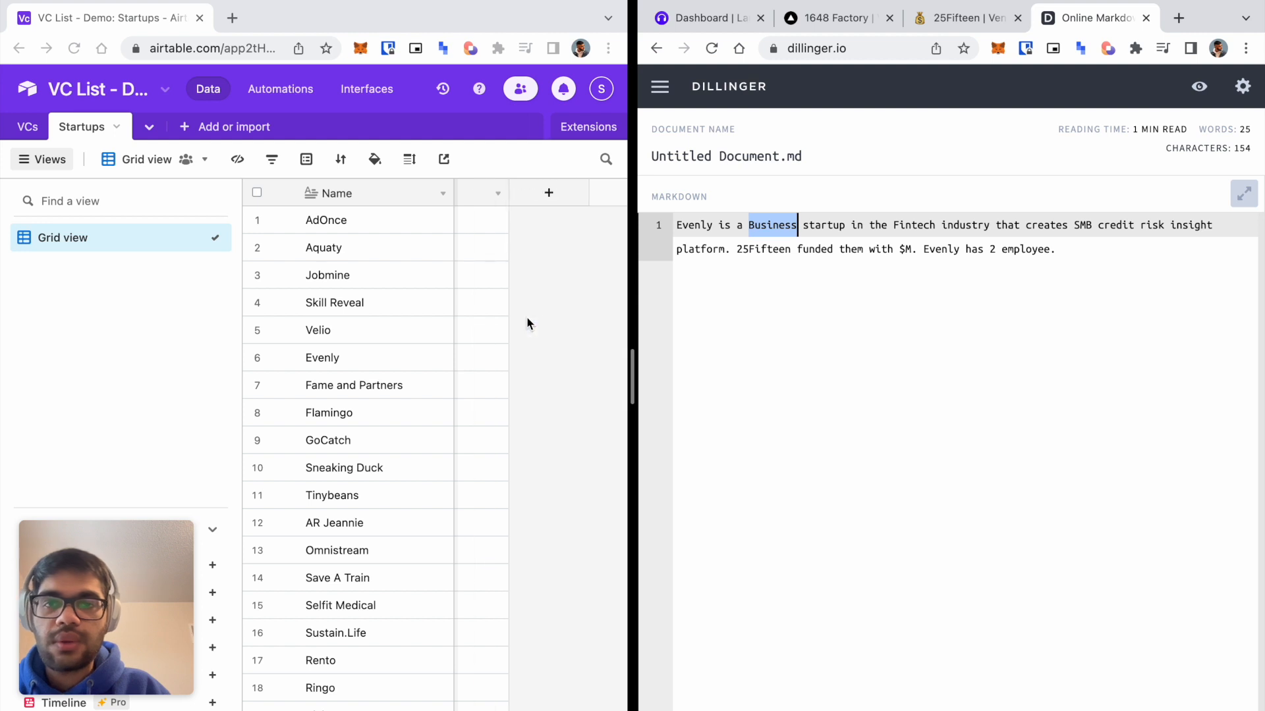
left_click(532, 194)
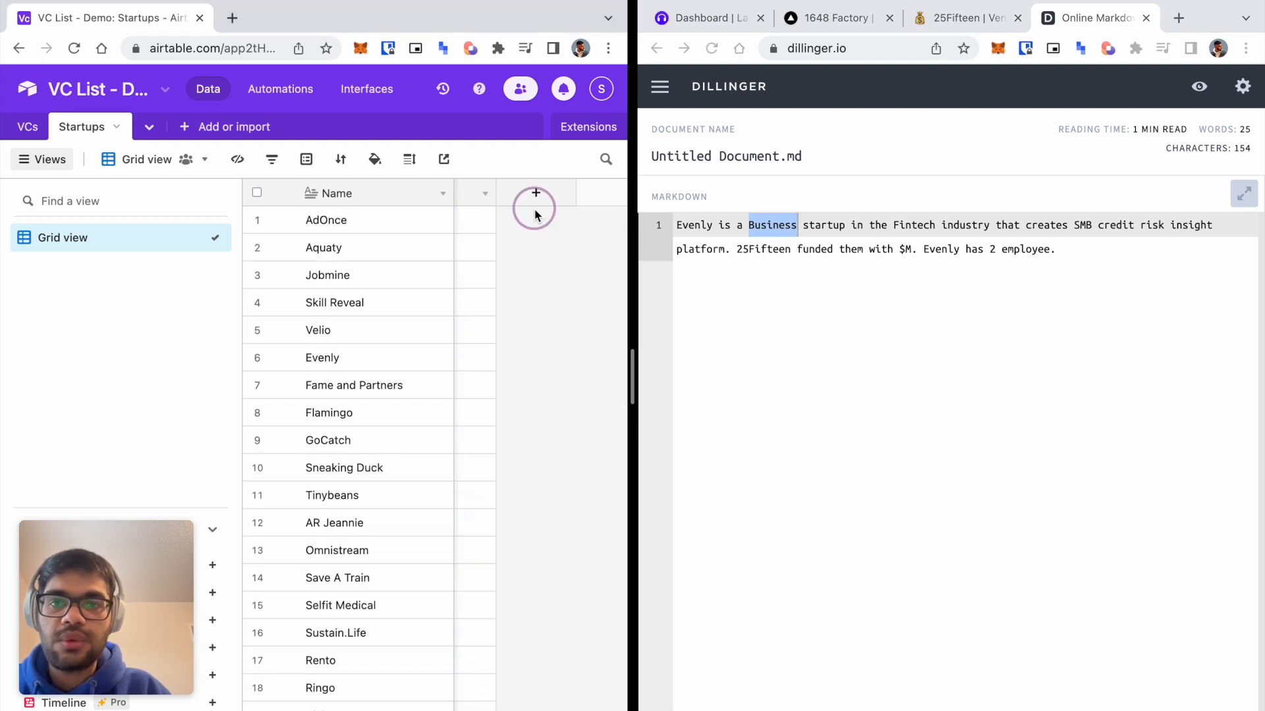
left_click(366, 452)
left_click(323, 393)
Add Name, " is a " and the End Customer field to the formula.
type("Na")
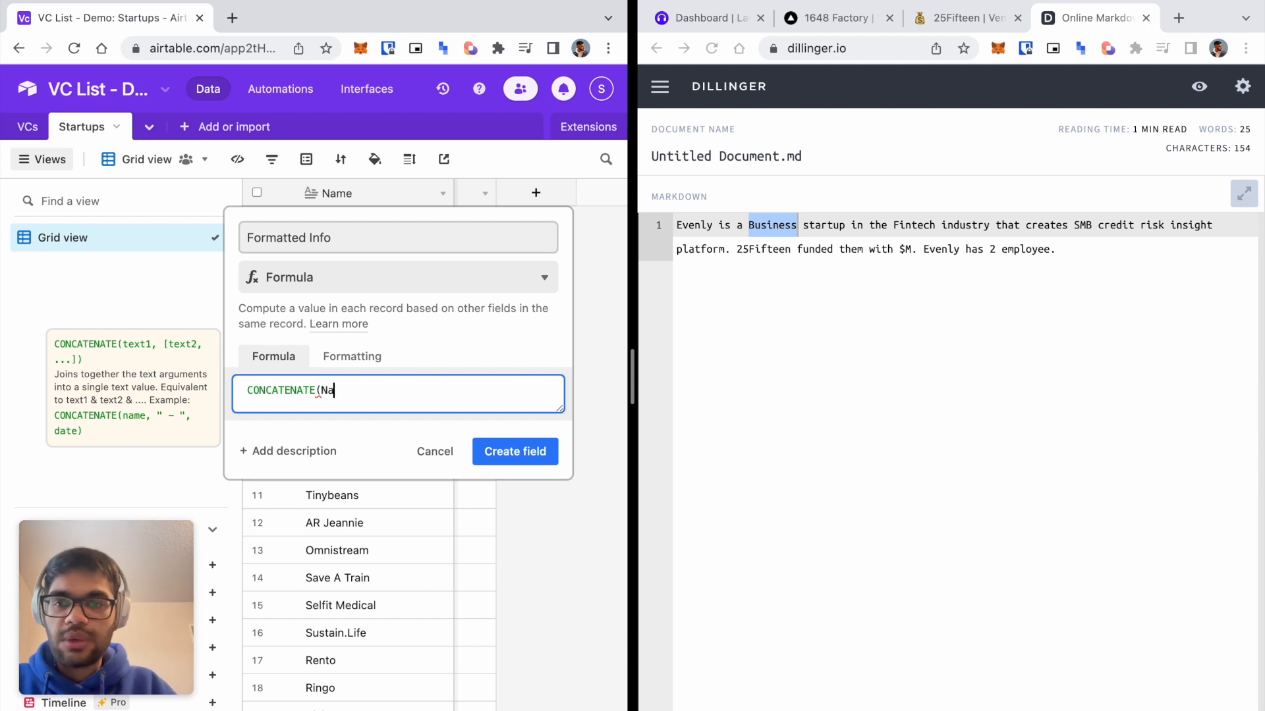
type("me, ")
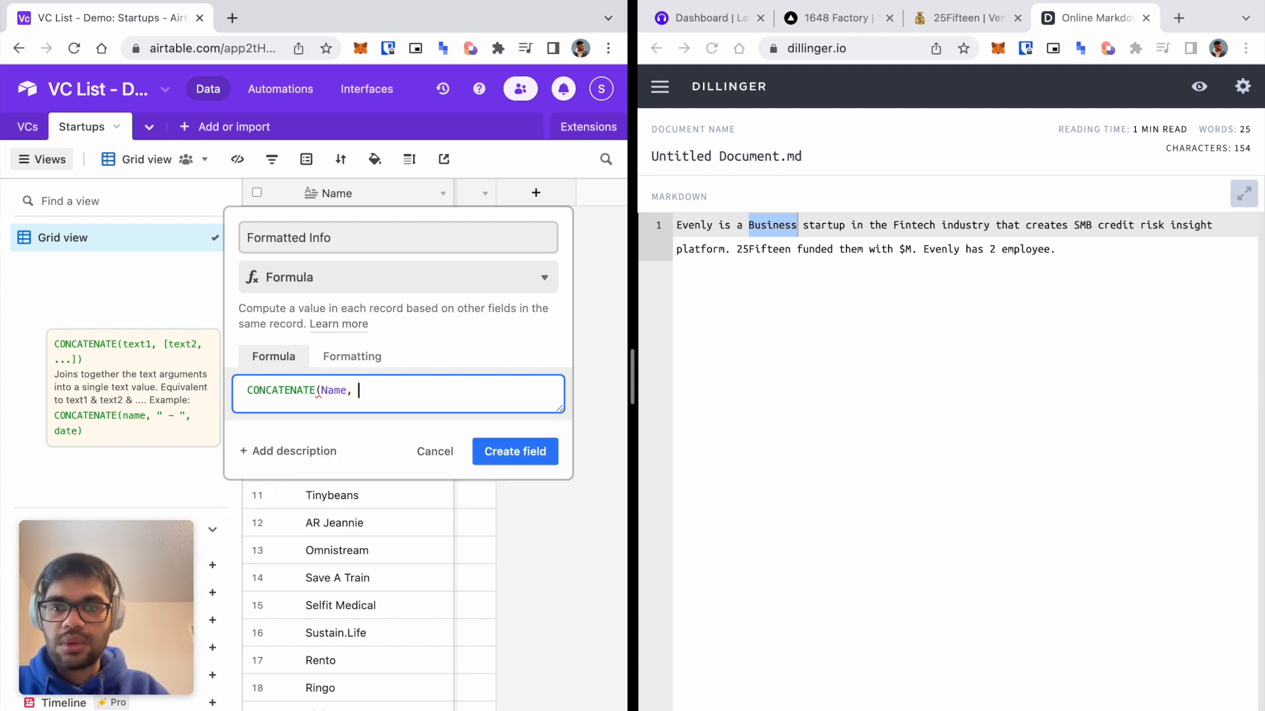
type("\"is a")
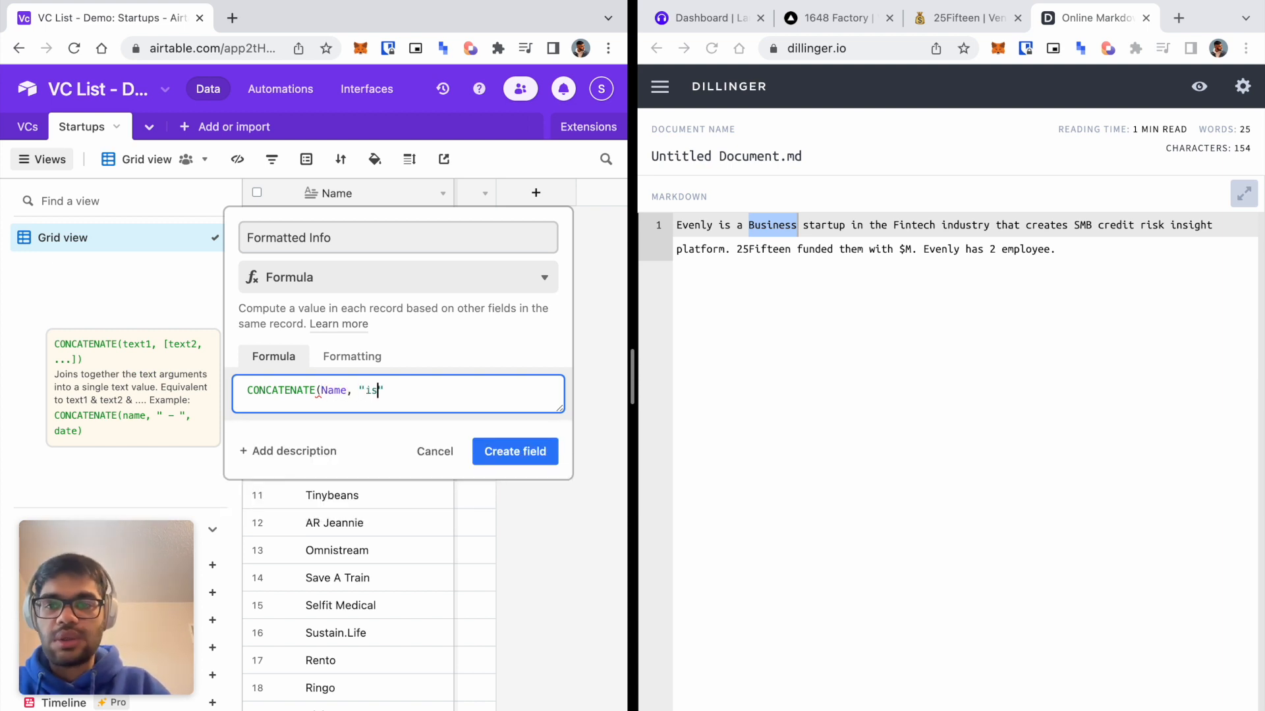
key("Left")
key("Left")
key("Left")
key("Right")
key("Right")
key("Right")
key("Right")
key("Right")
key("Right")
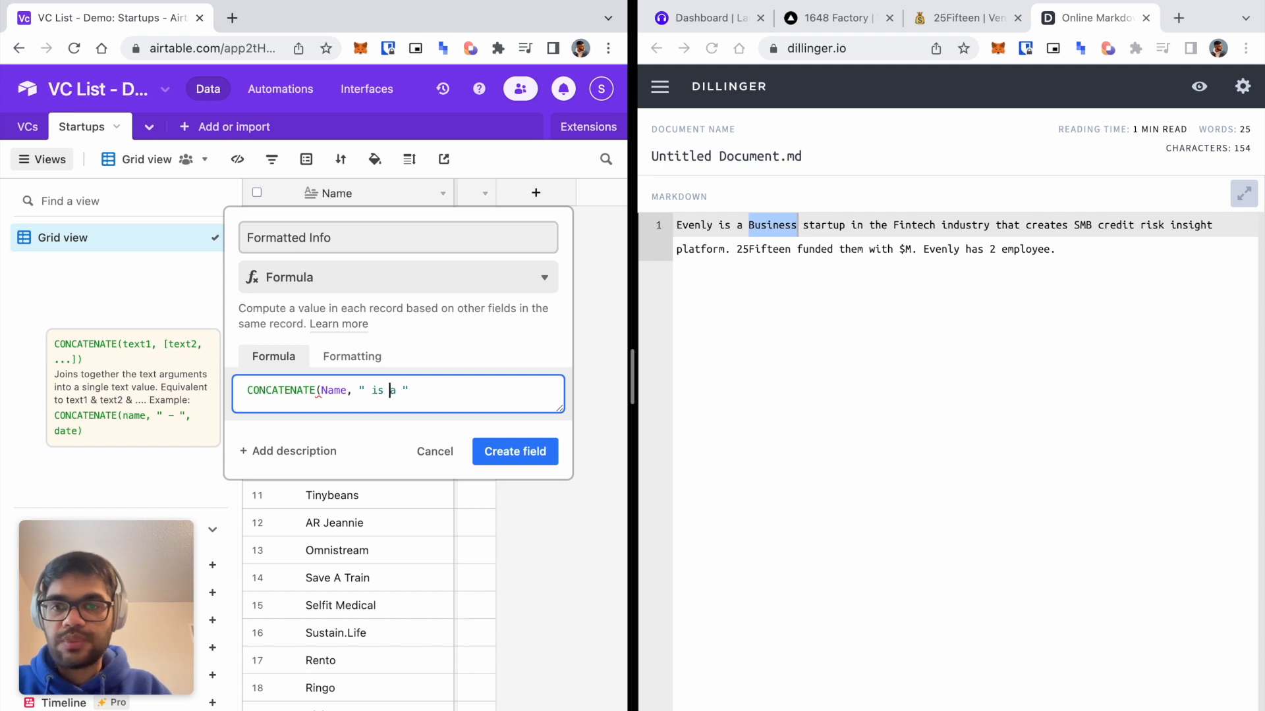
type(", \"")
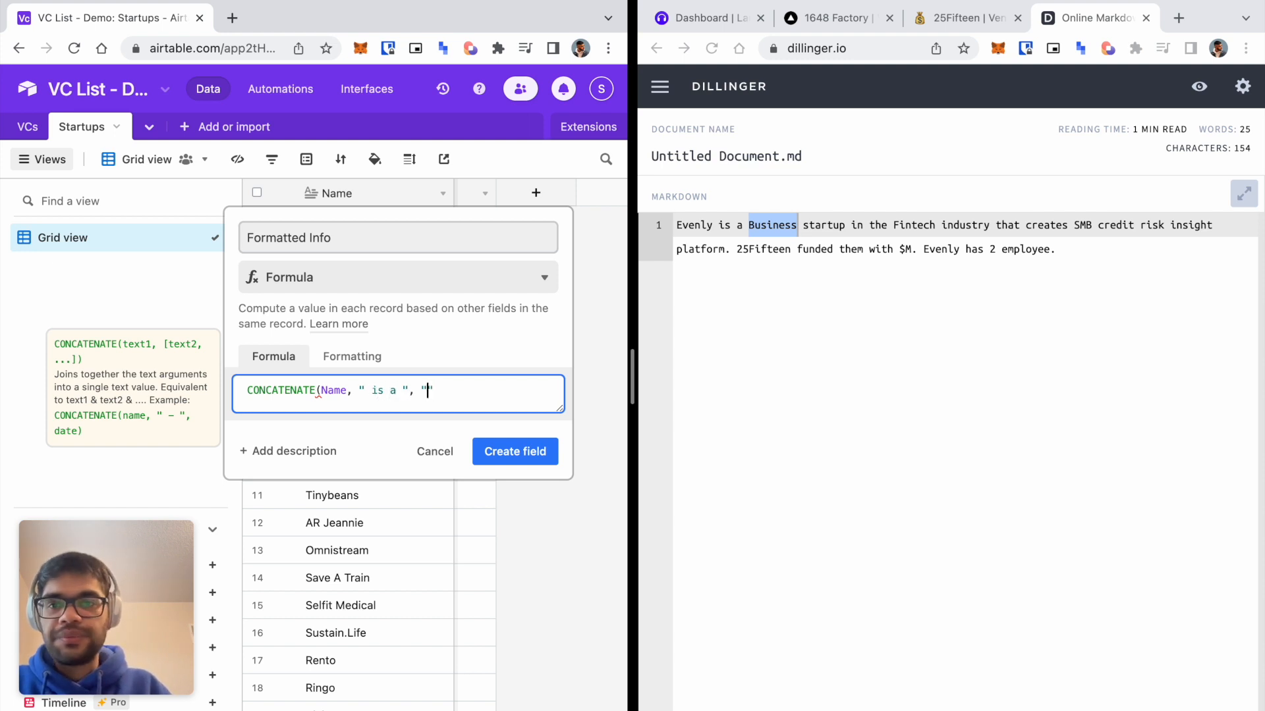
key("BackSpace")
key("BackSpace")
type("E")
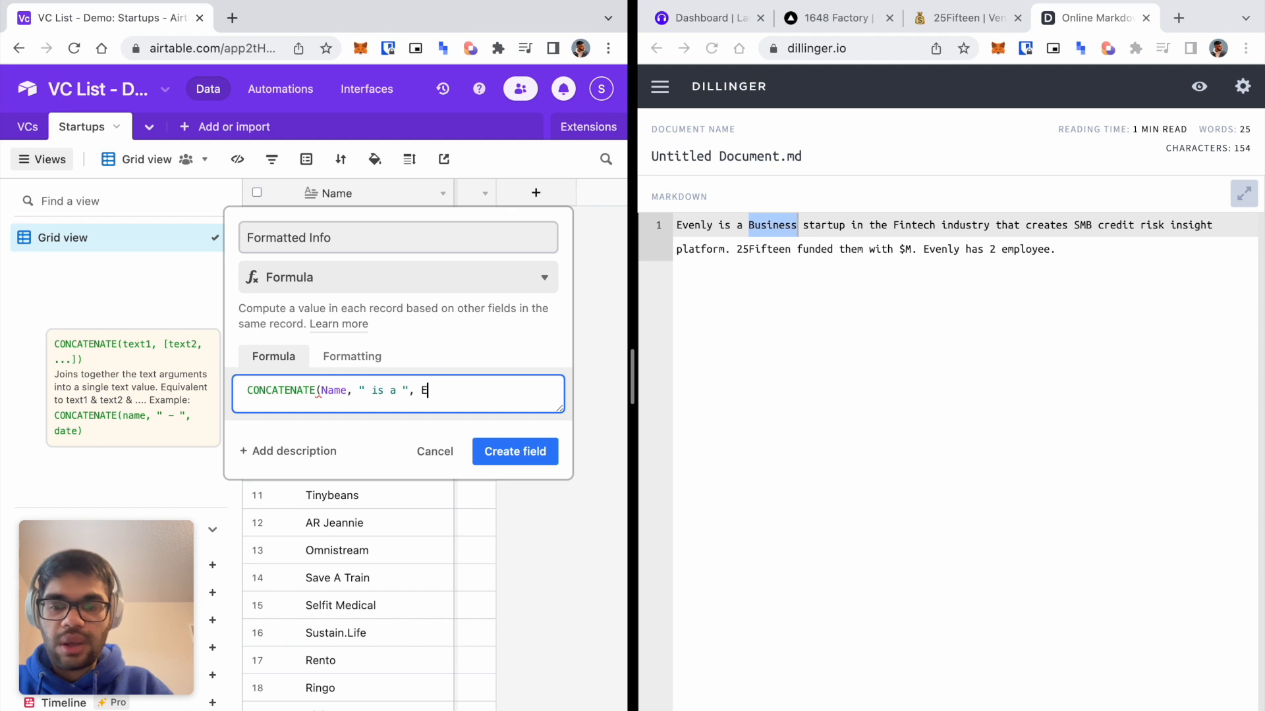
type("nd Cus")
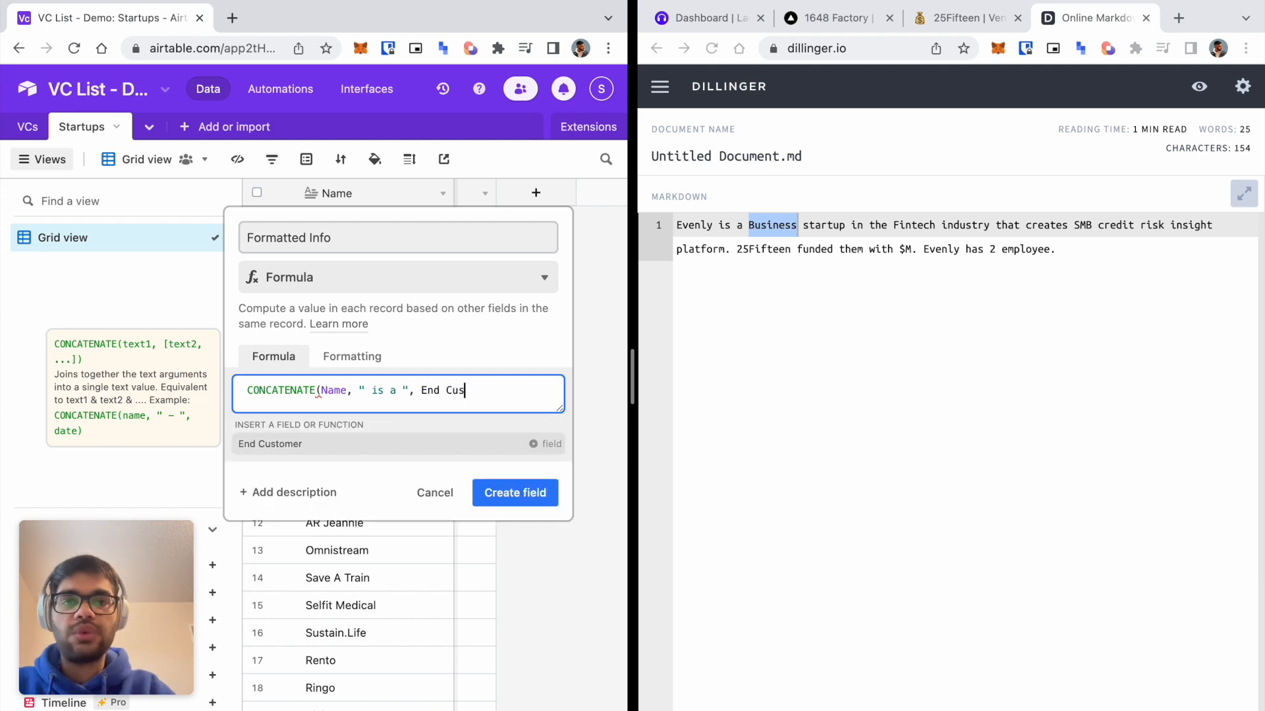
key("Tab")
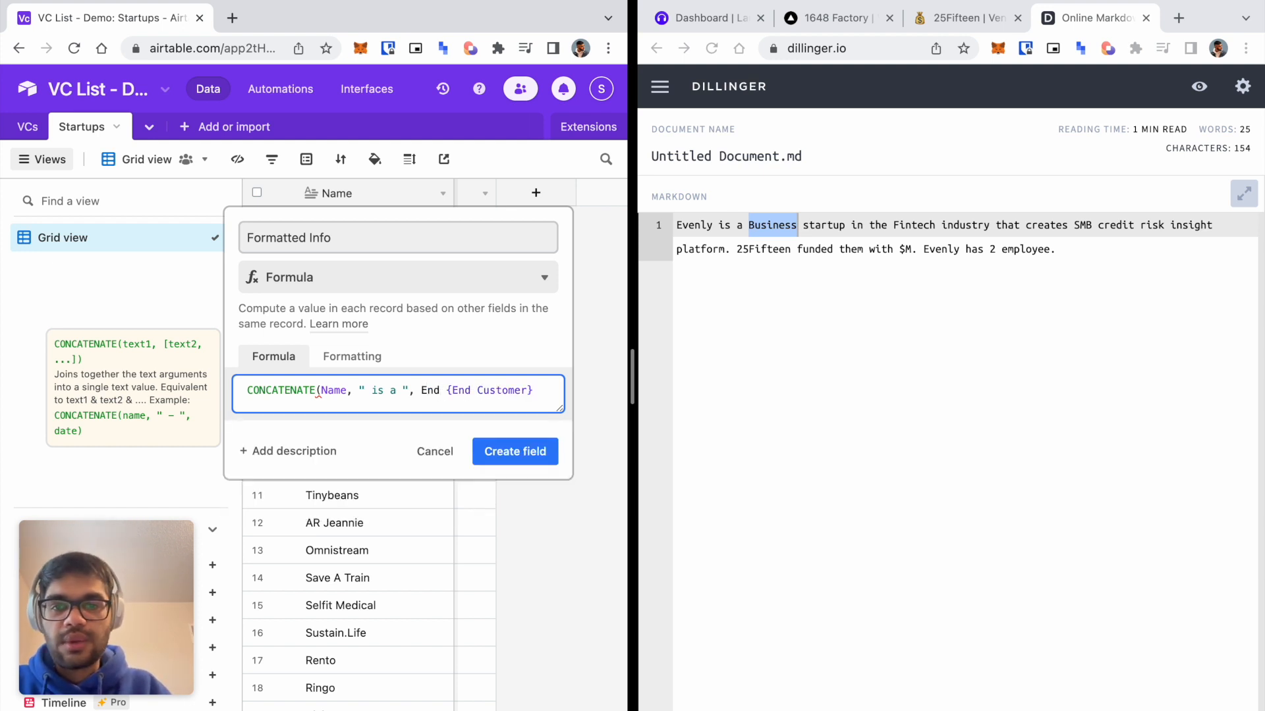
left_click(446, 390)
key("BackSpace")
key("BackSpace")
key("BackSpace")
key("BackSpace")
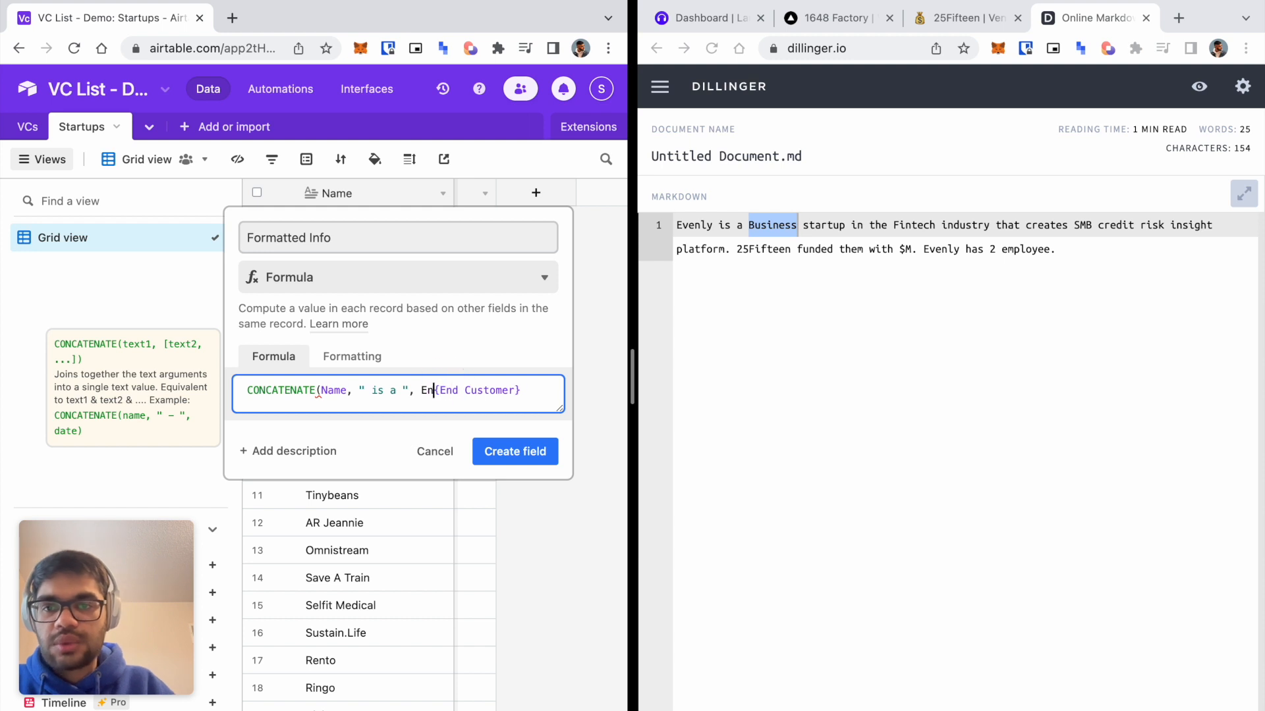
left_click(511, 390)
Append " startup in the ", Industry, " that " and the Description field.
type(", ")
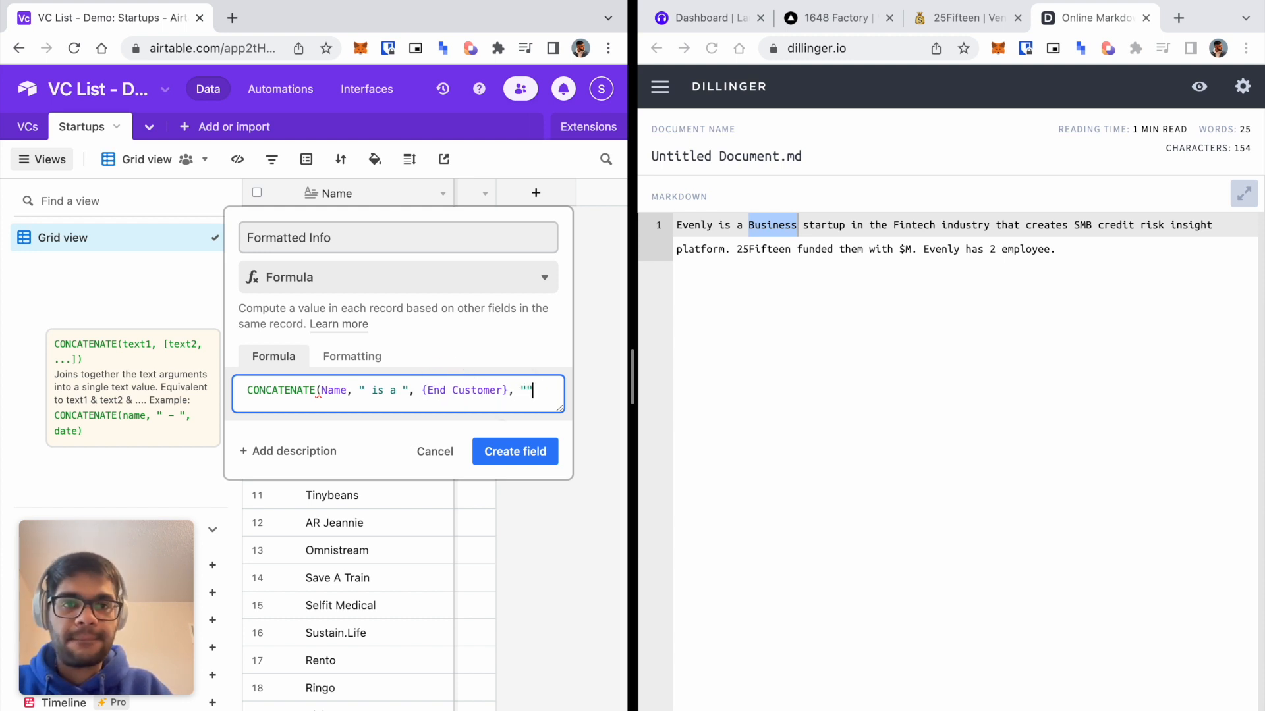
type("\" startup in the \"")
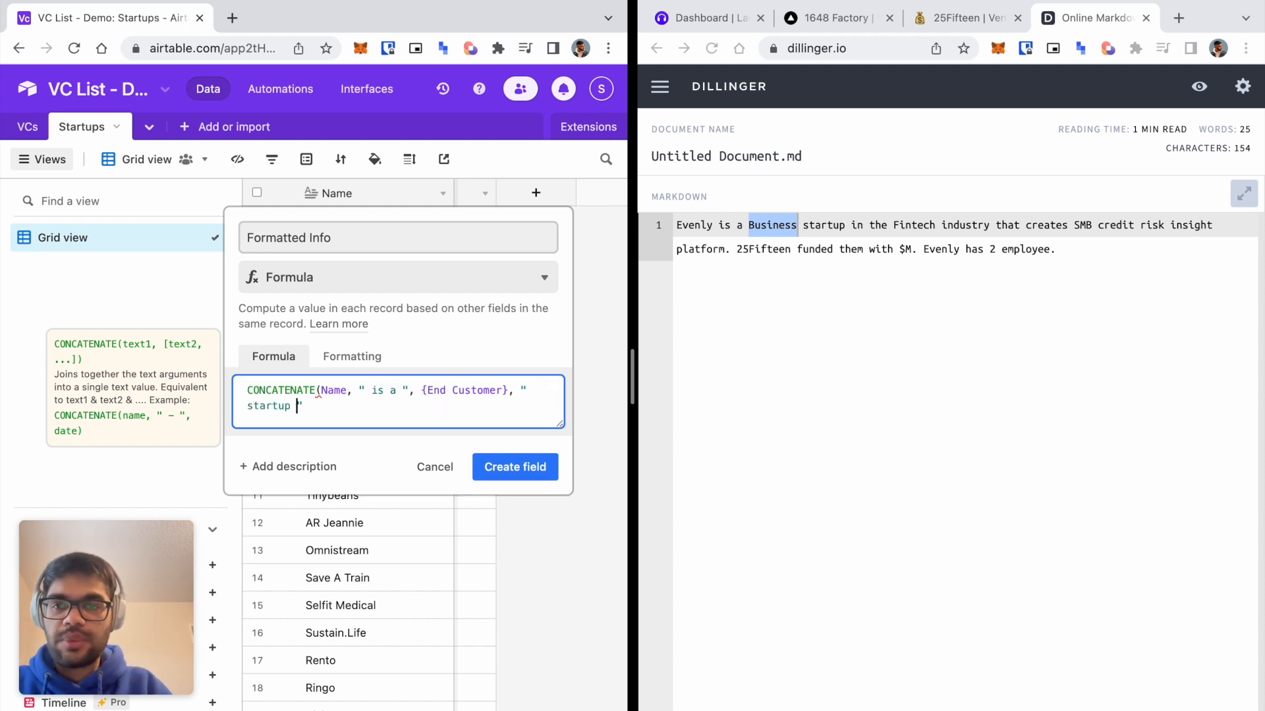
type(", Industry")
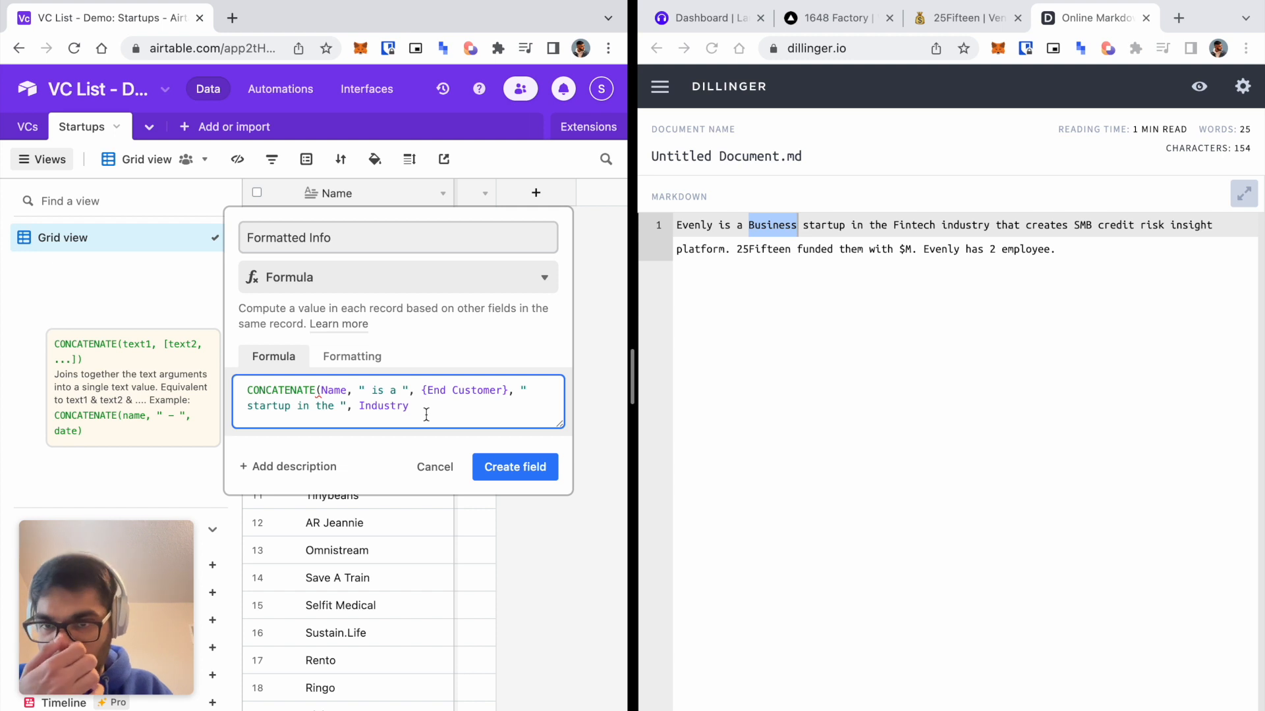
type(", ")
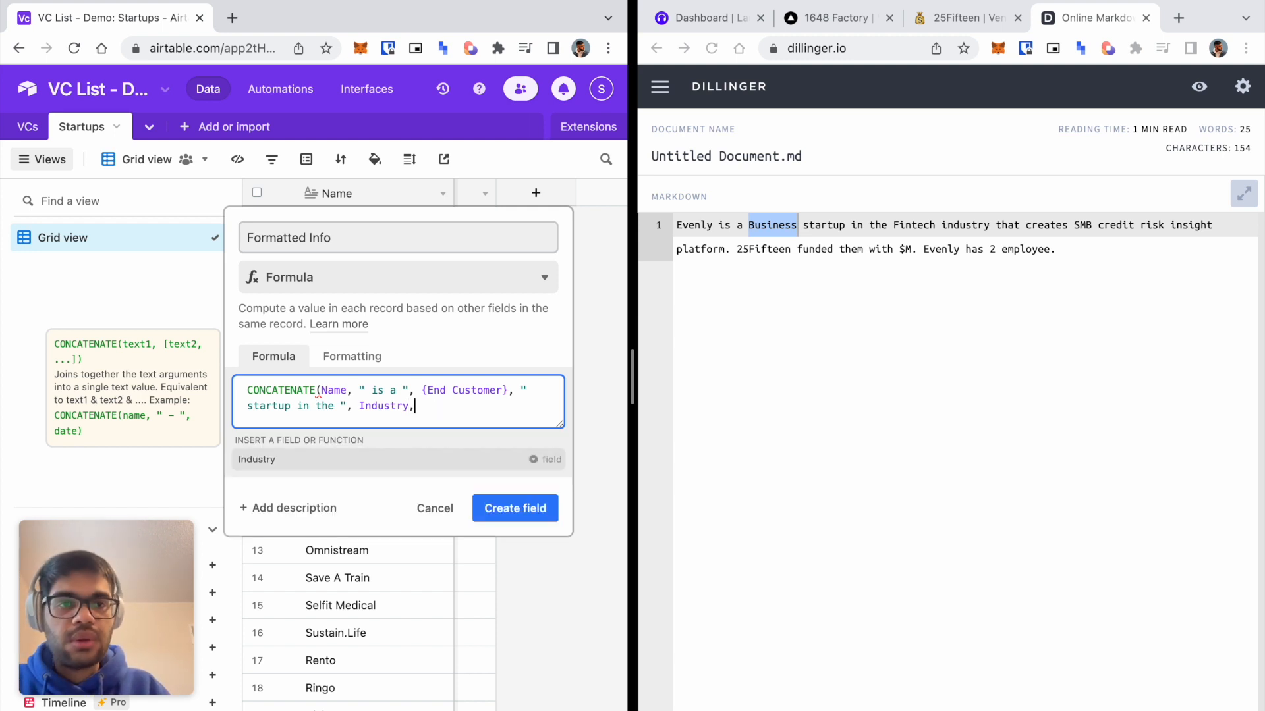
type("\" that creates")
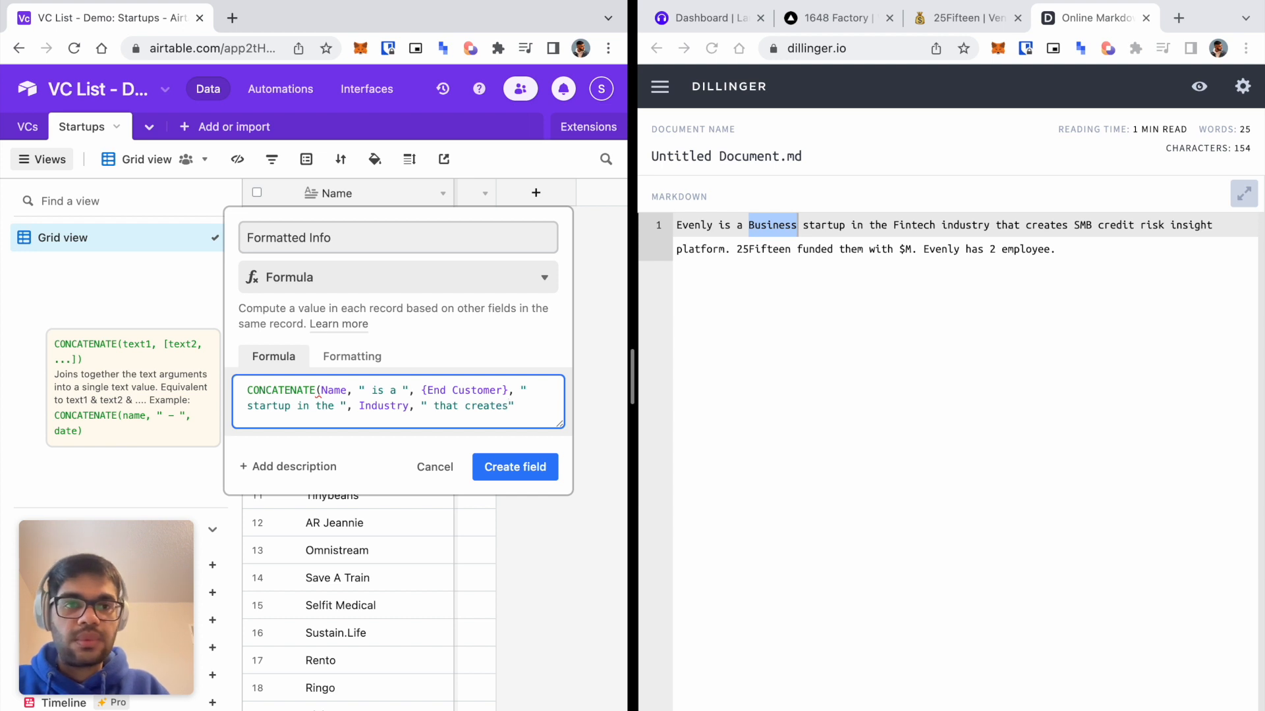
key("BackSpace")
key("BackSpace")
key("BackSpace")
key("BackSpace")
key("BackSpace")
key("BackSpace")
key("BackSpace")
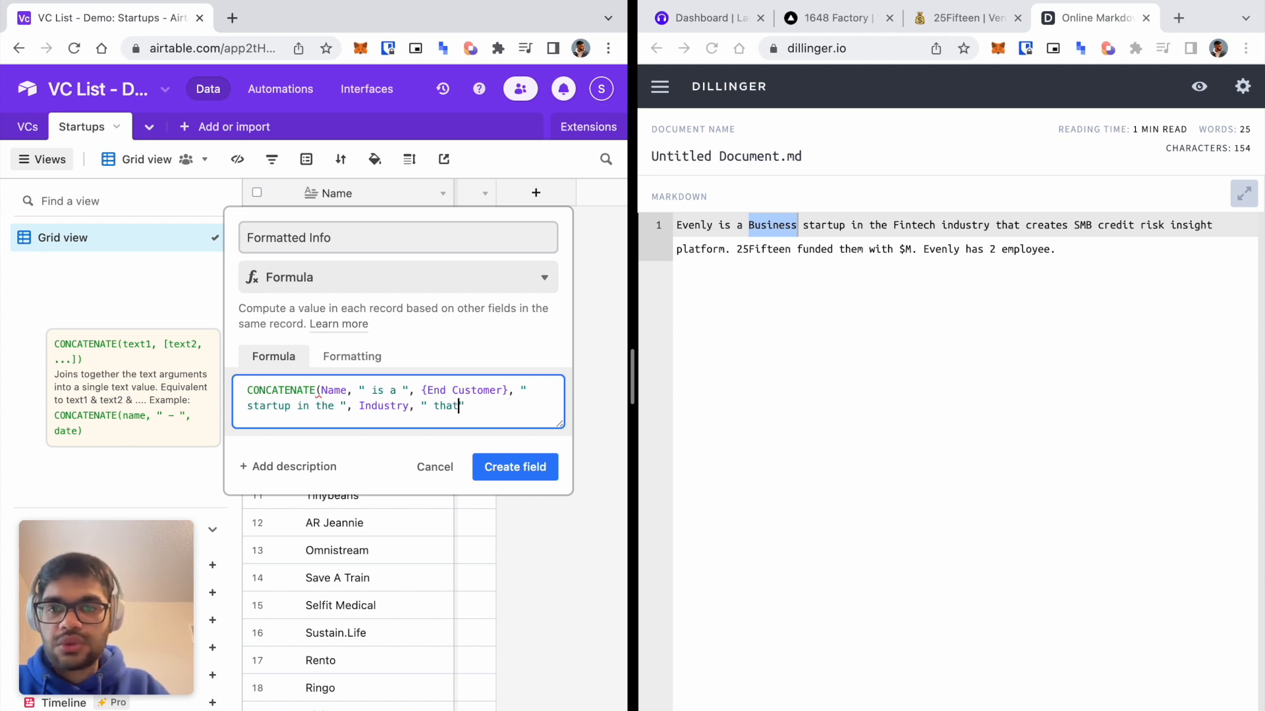
type("\", descrip")
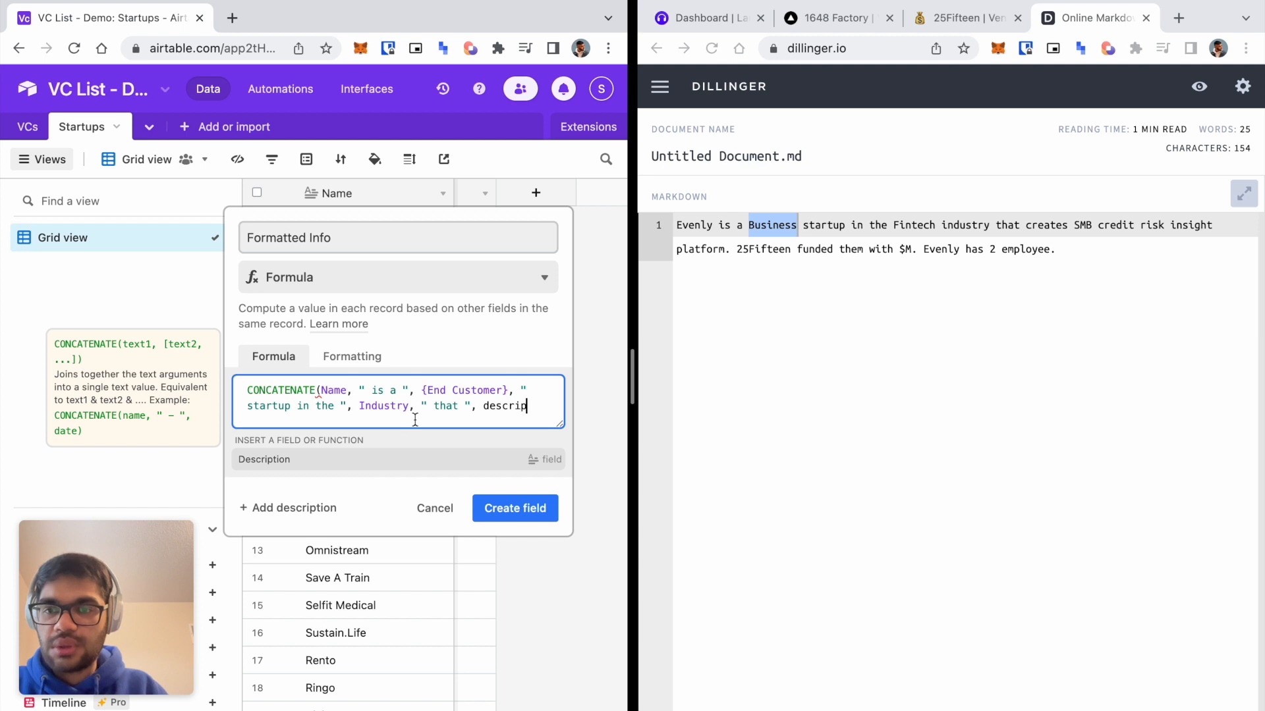
left_click(335, 459)
type(",")
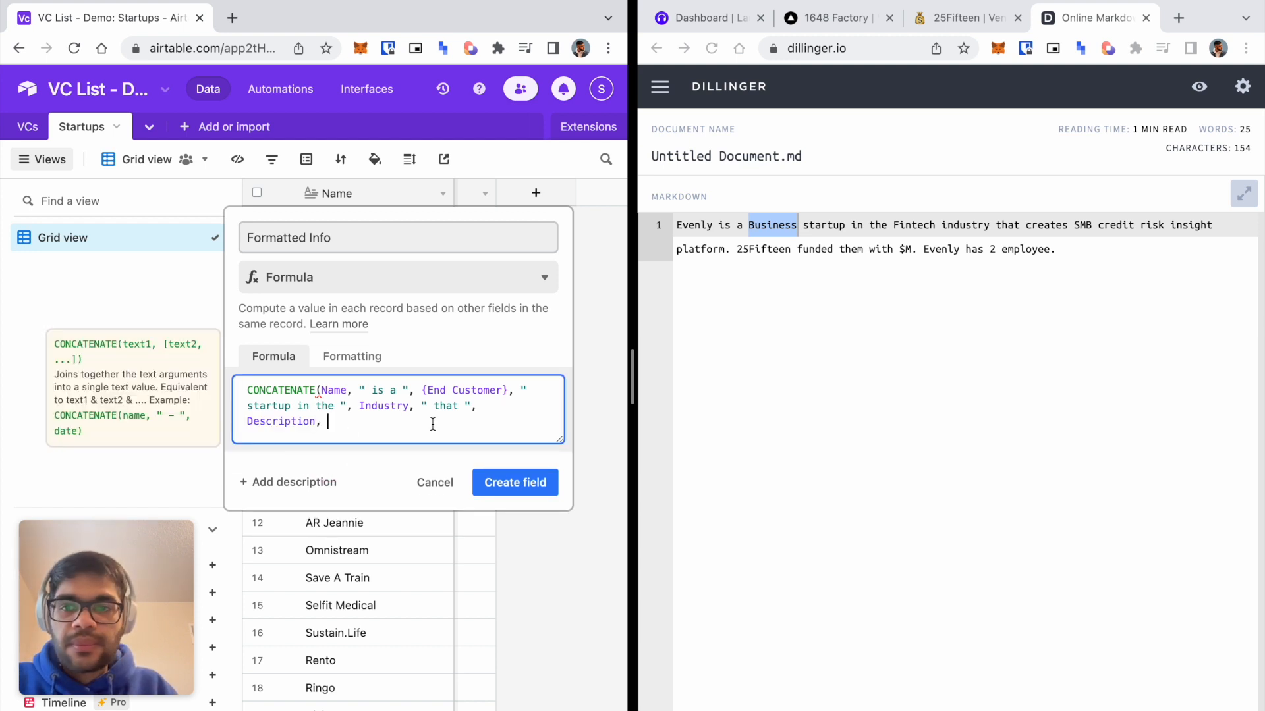
key("BackSpace")
key("BackSpace")
type("\"")
key("Left")
type(",")
key("BackSpace")
key("Right")
key("Right")
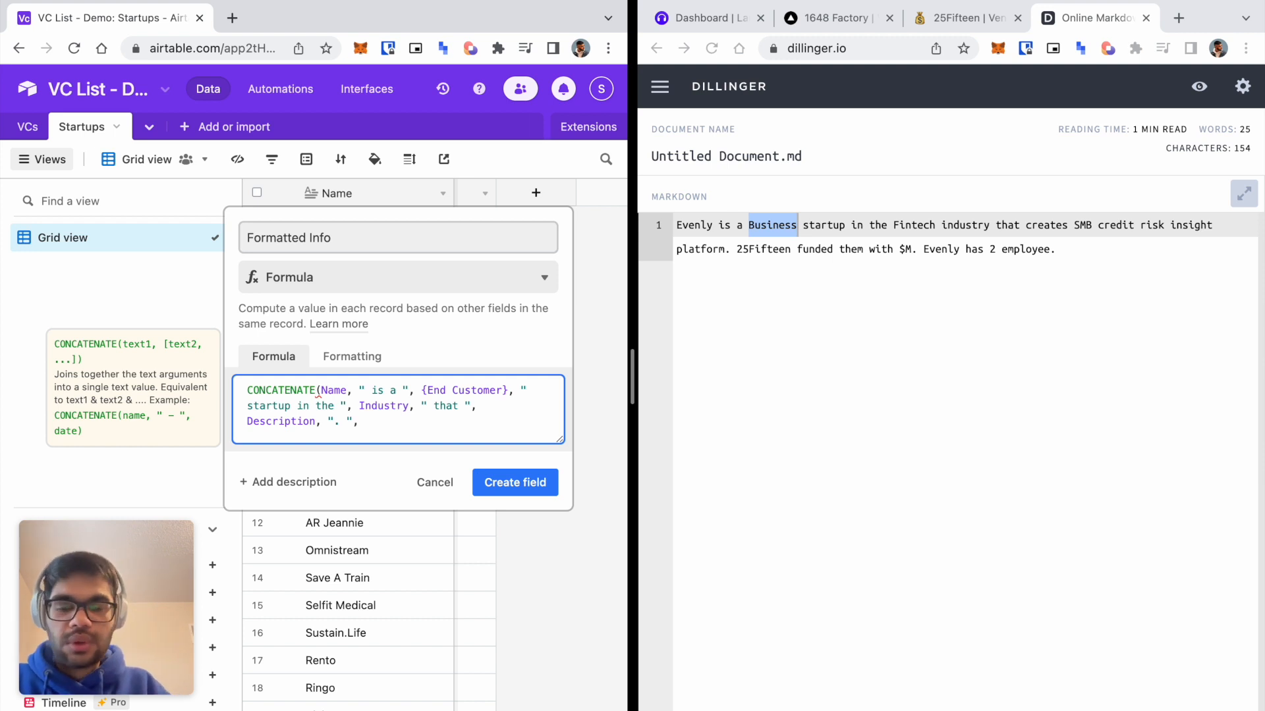
Append Studio, " funded them with ", {Amount Raised} and "M. ".
type("Studio")
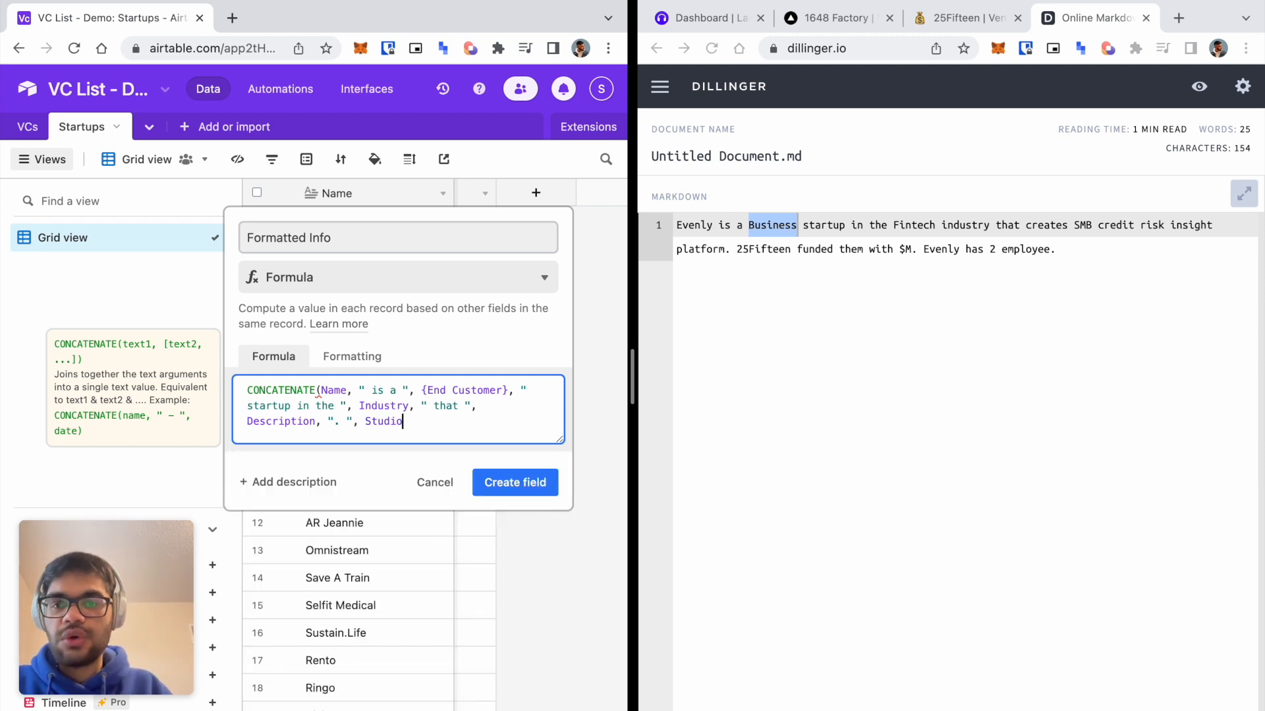
type(", \"")
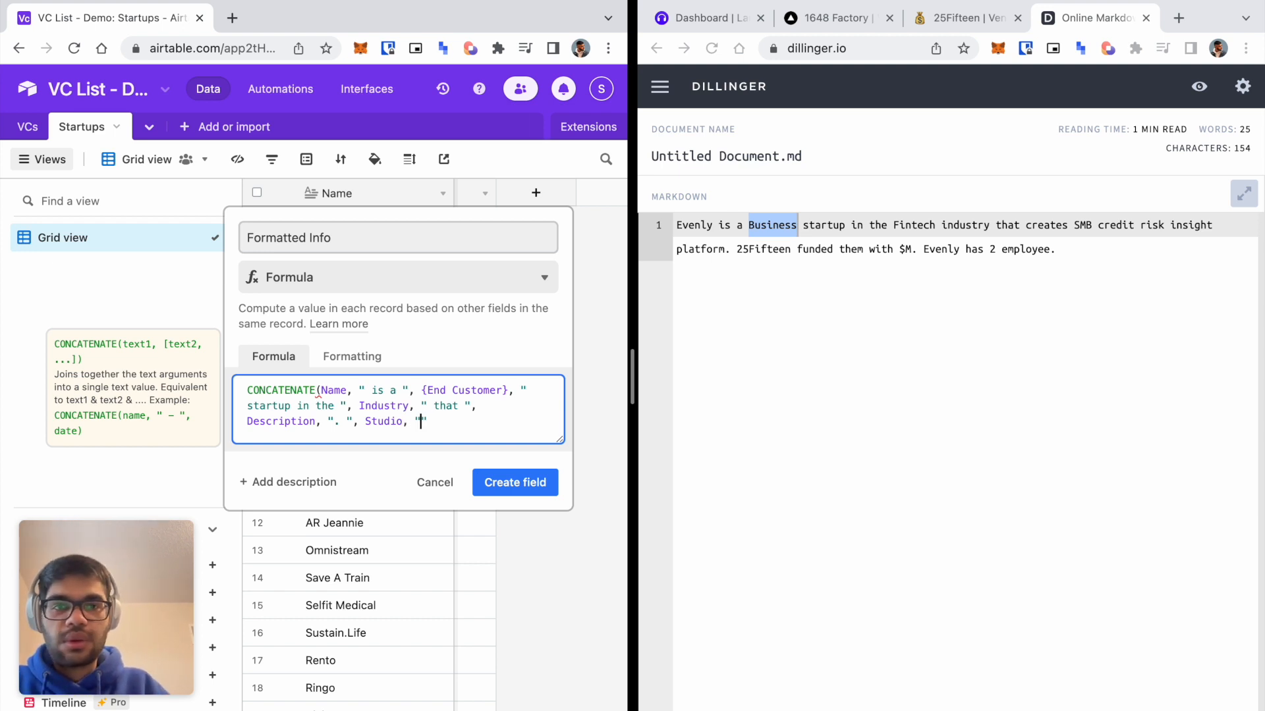
type(" funded them wi")
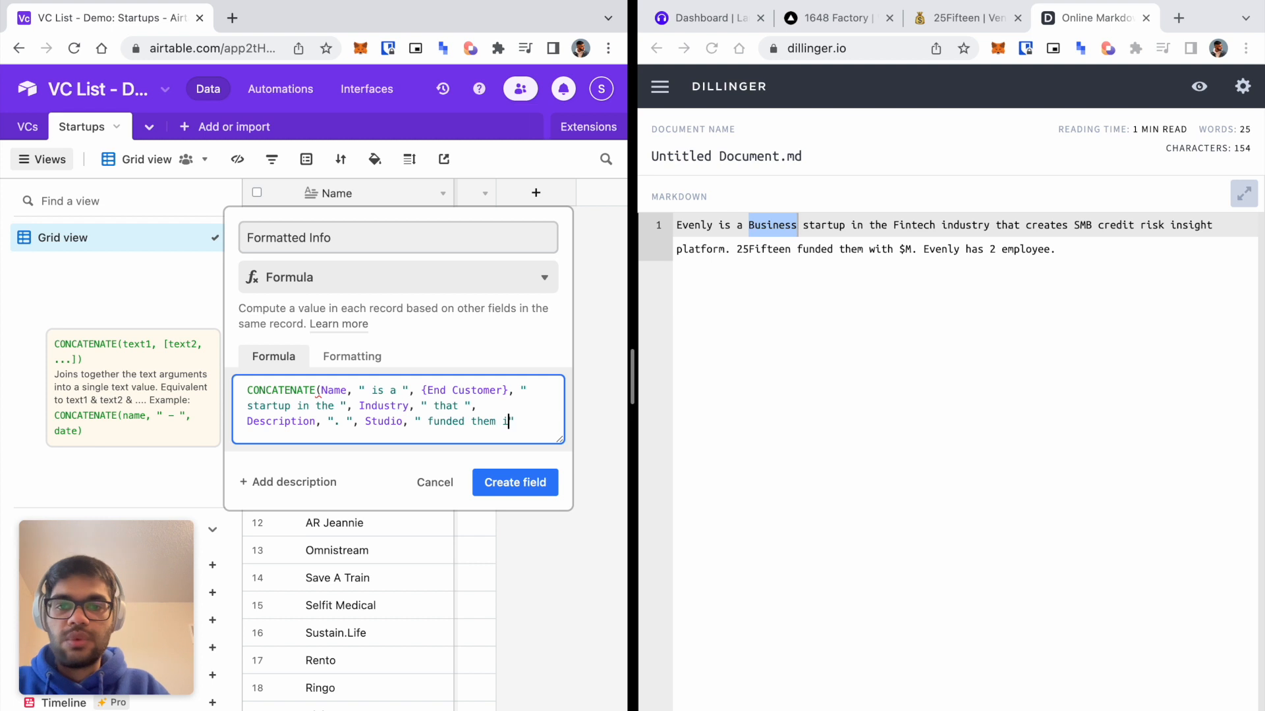
type("th \"")
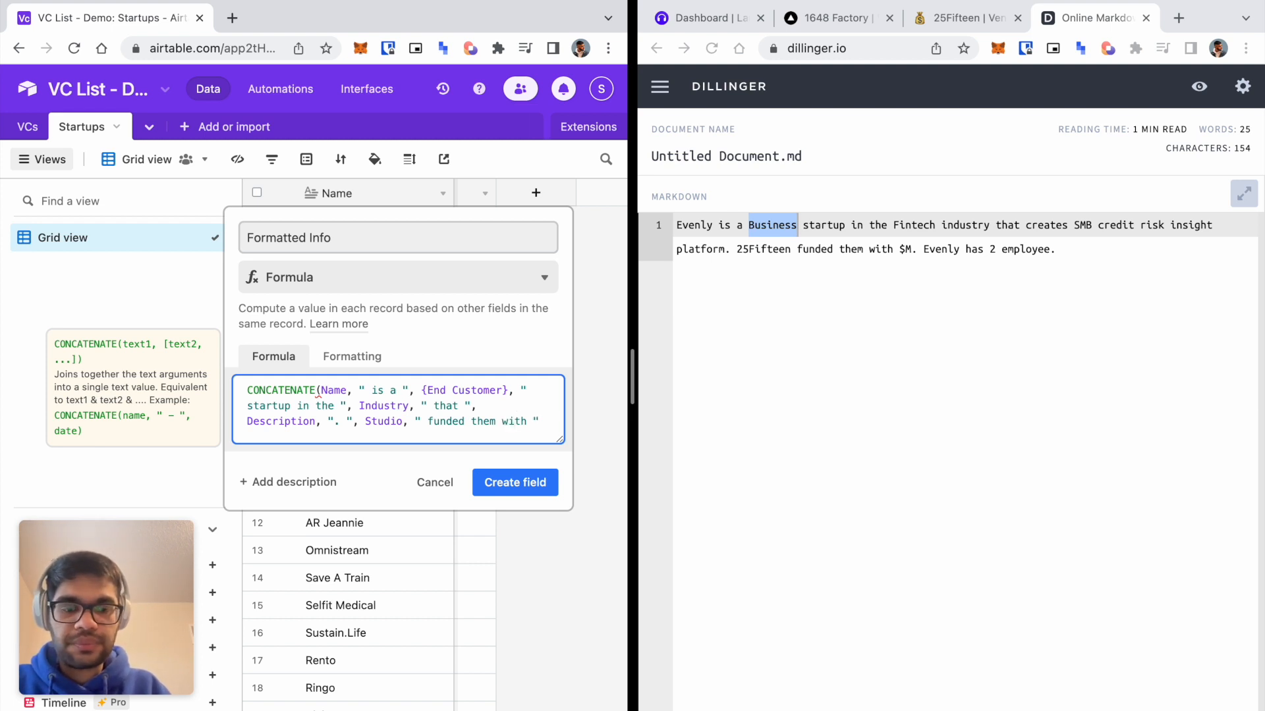
type(", {A")
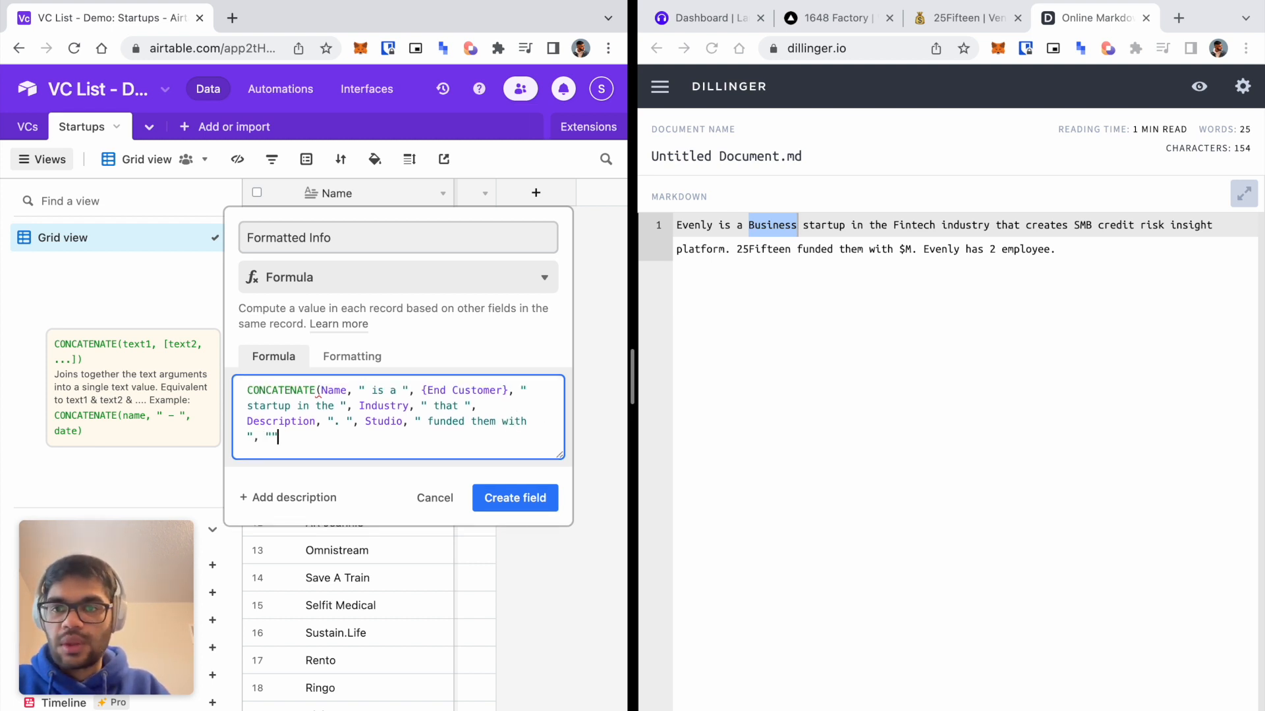
type("mount")
key("Tab")
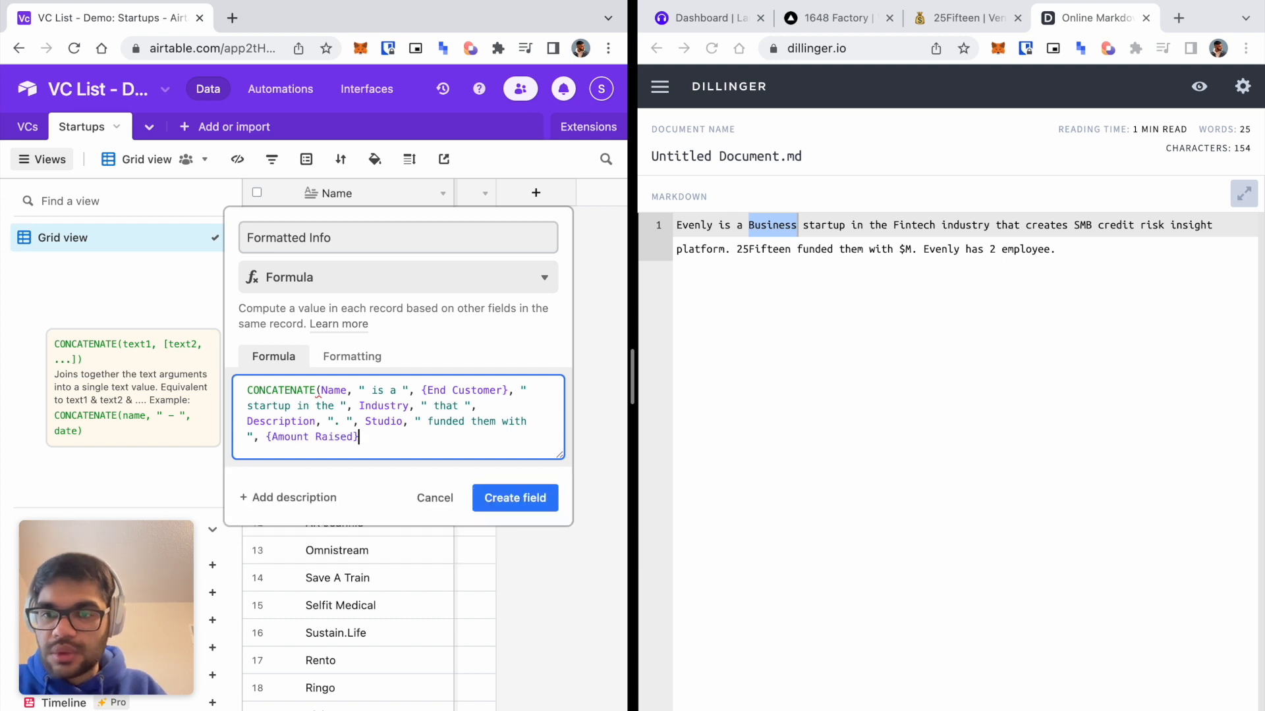
type(", \"")
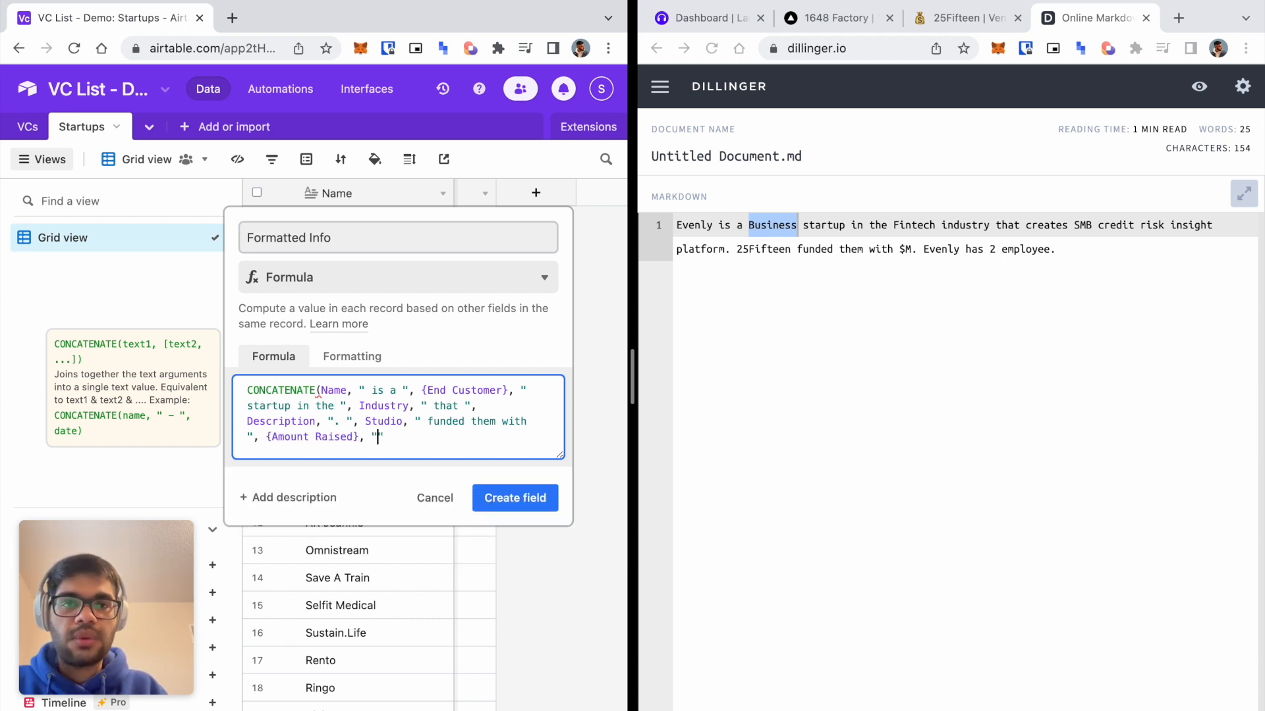
type("$")
key("BackSpace")
type("M")
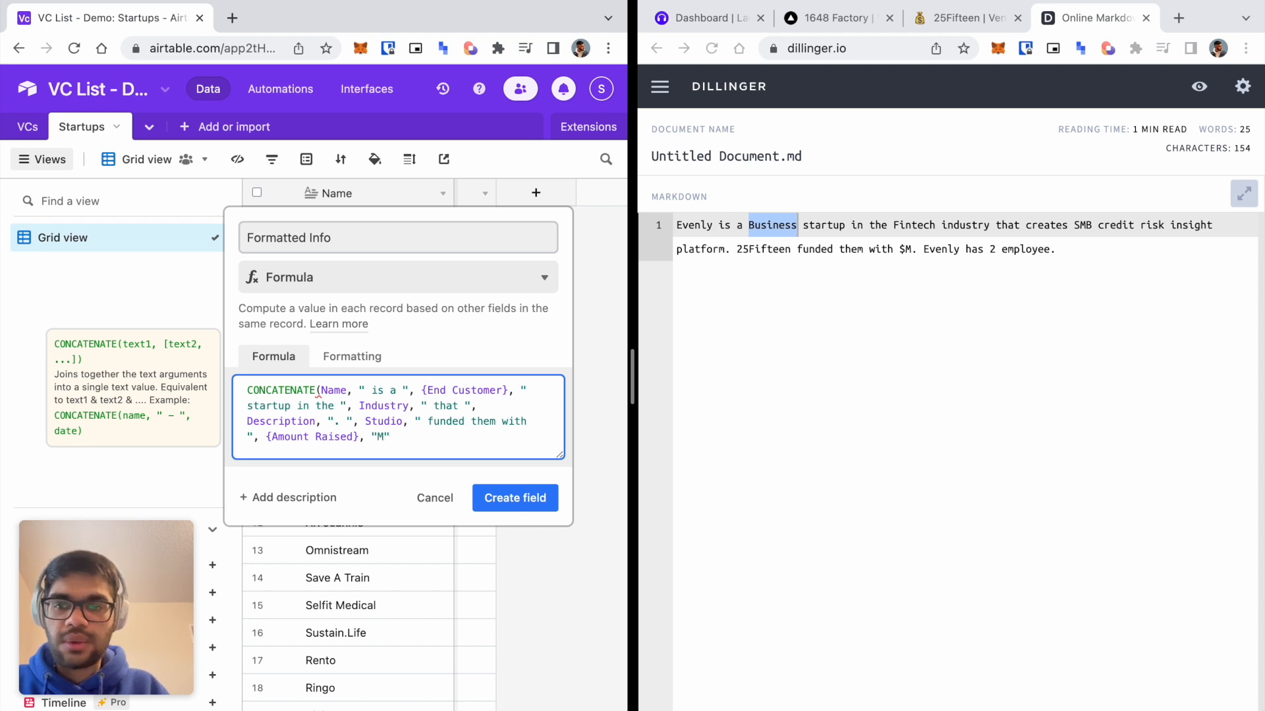
type(". \", \"\"")
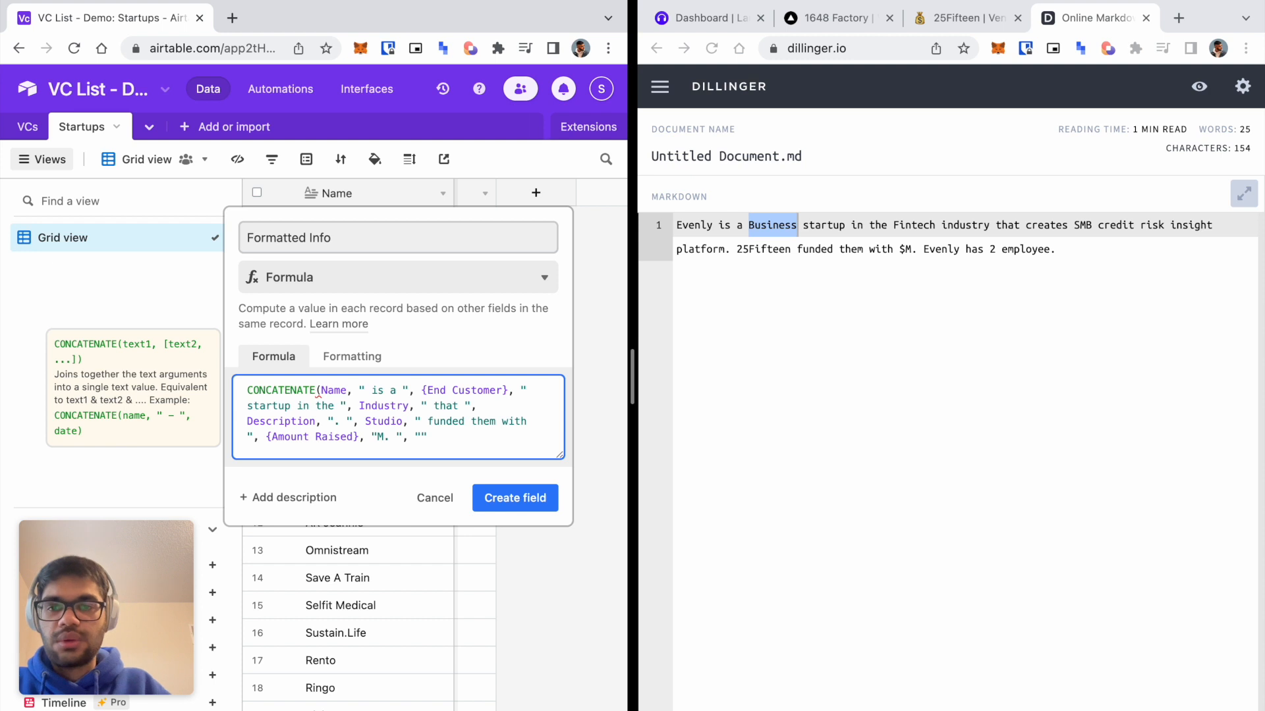
key("BackSpace")
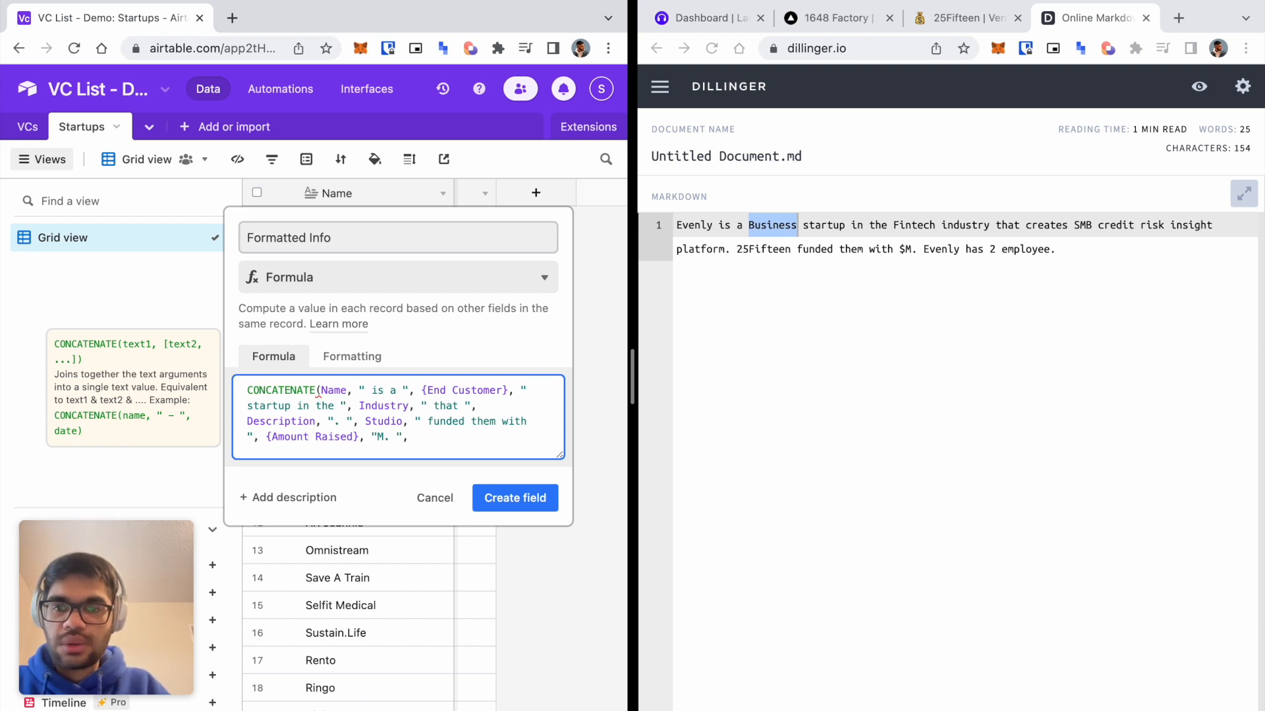
Finish with Name, " has ", {# Employees}, "employees." and close the CONCATENATE parenthesis.
type("Name")
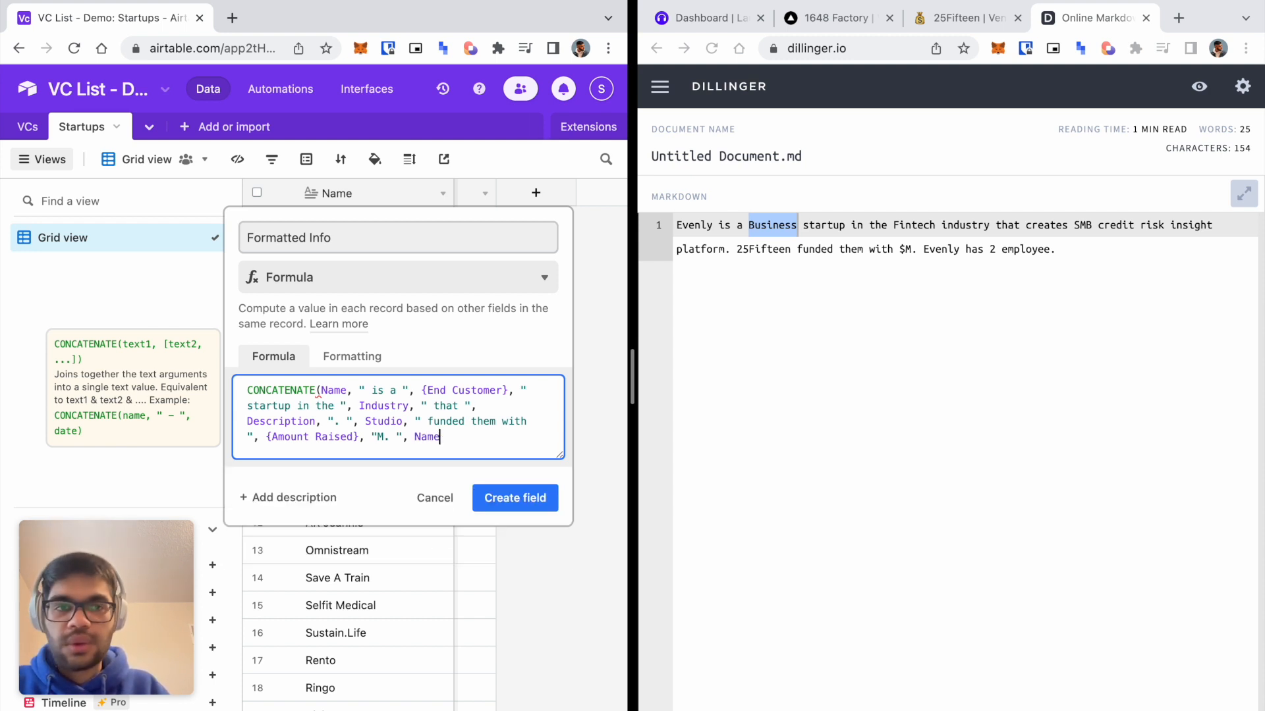
type(" , \" has")
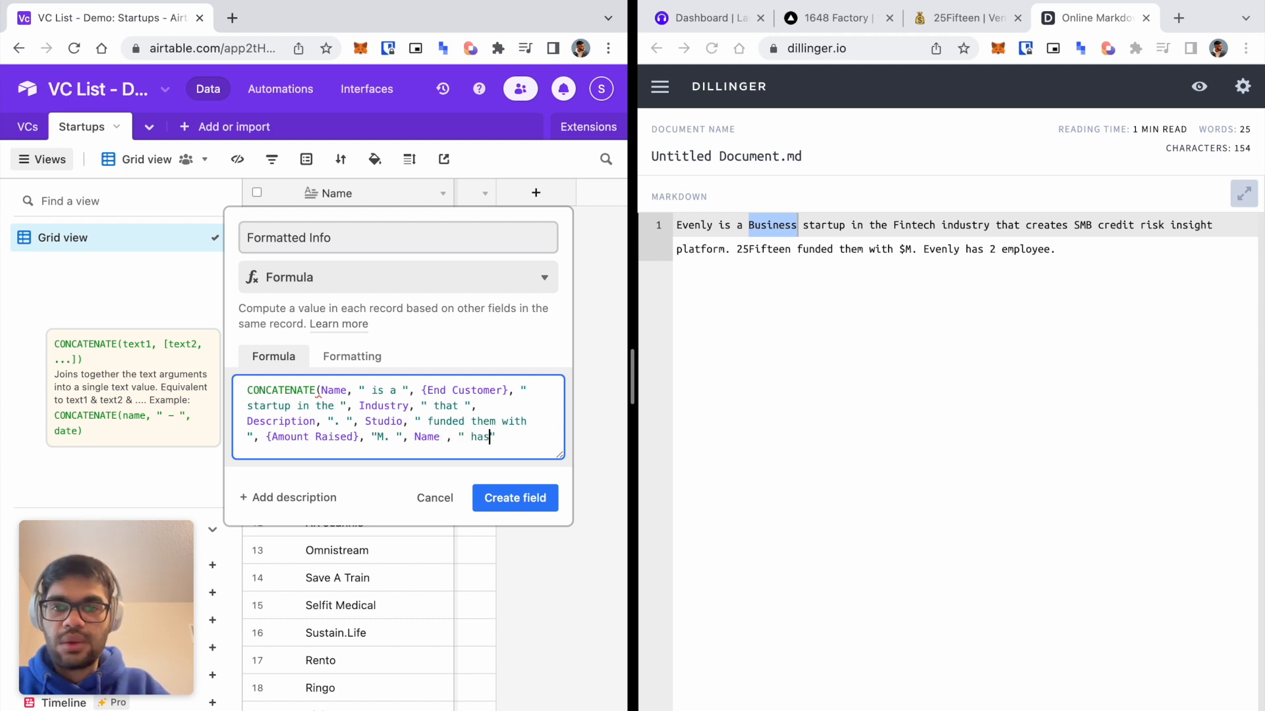
type(" \", ")
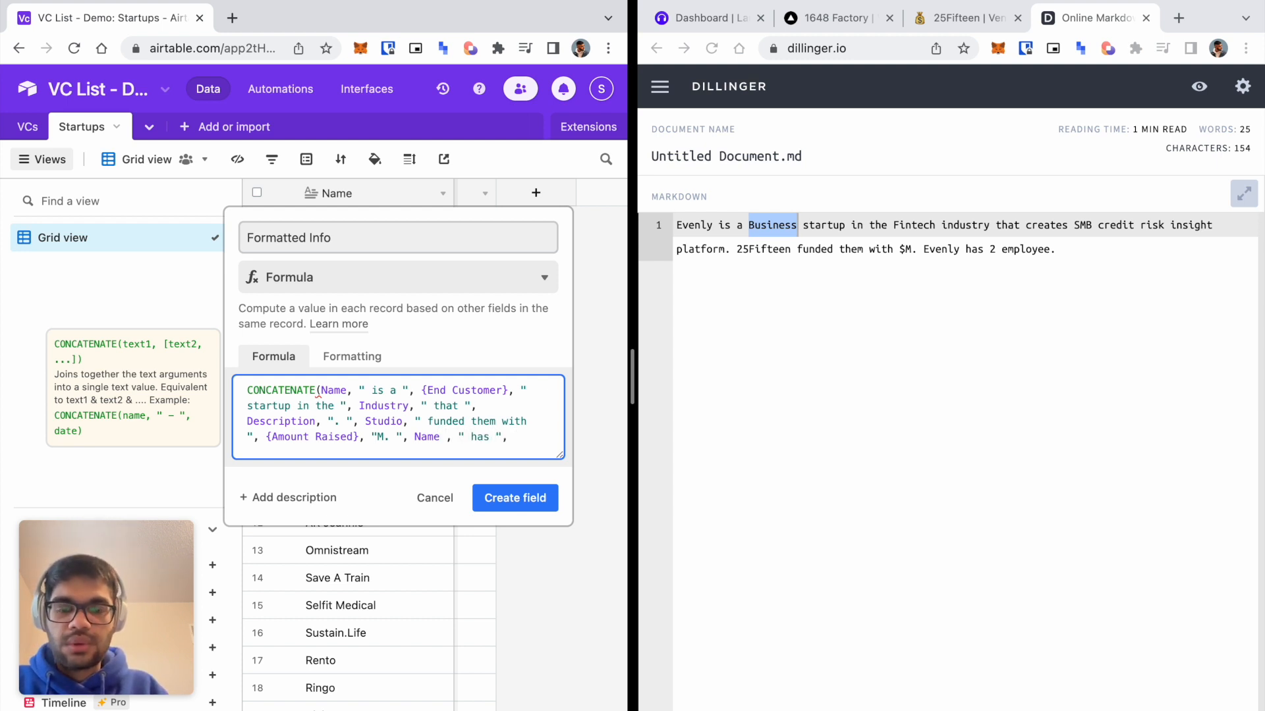
type("Nu")
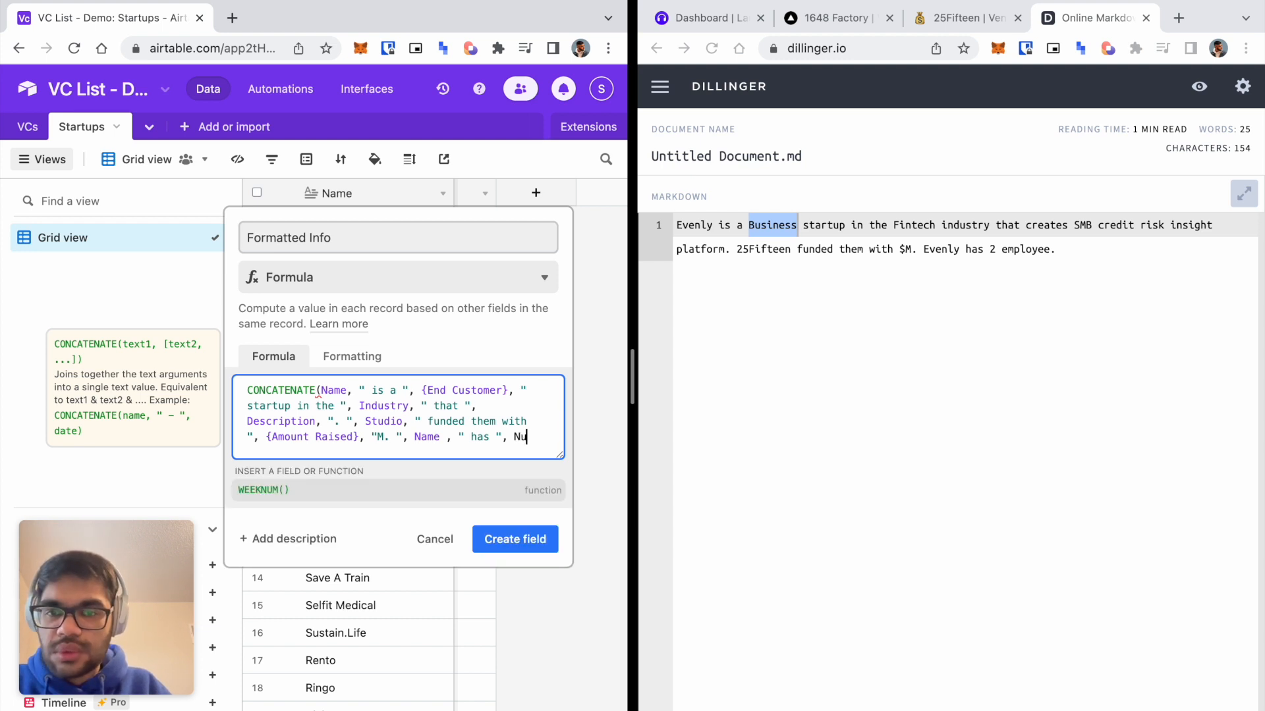
key("BackSpace")
key("BackSpace")
type("#")
key("Return")
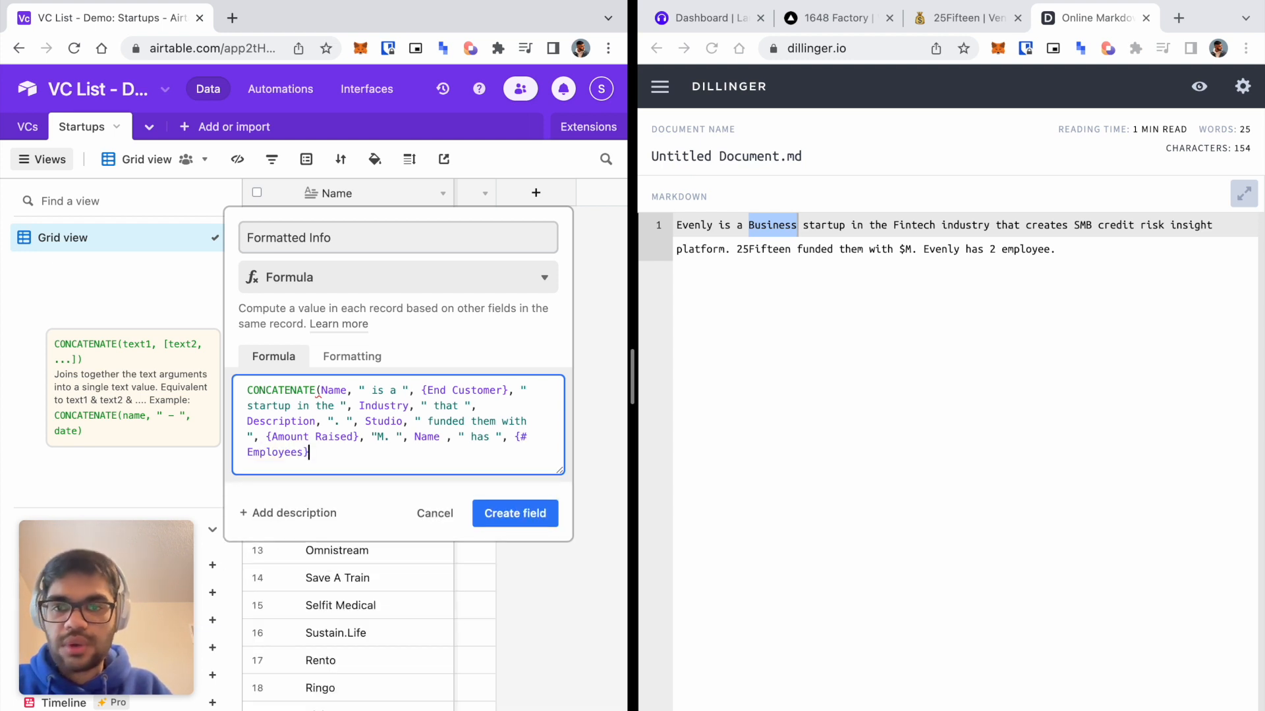
type("em")
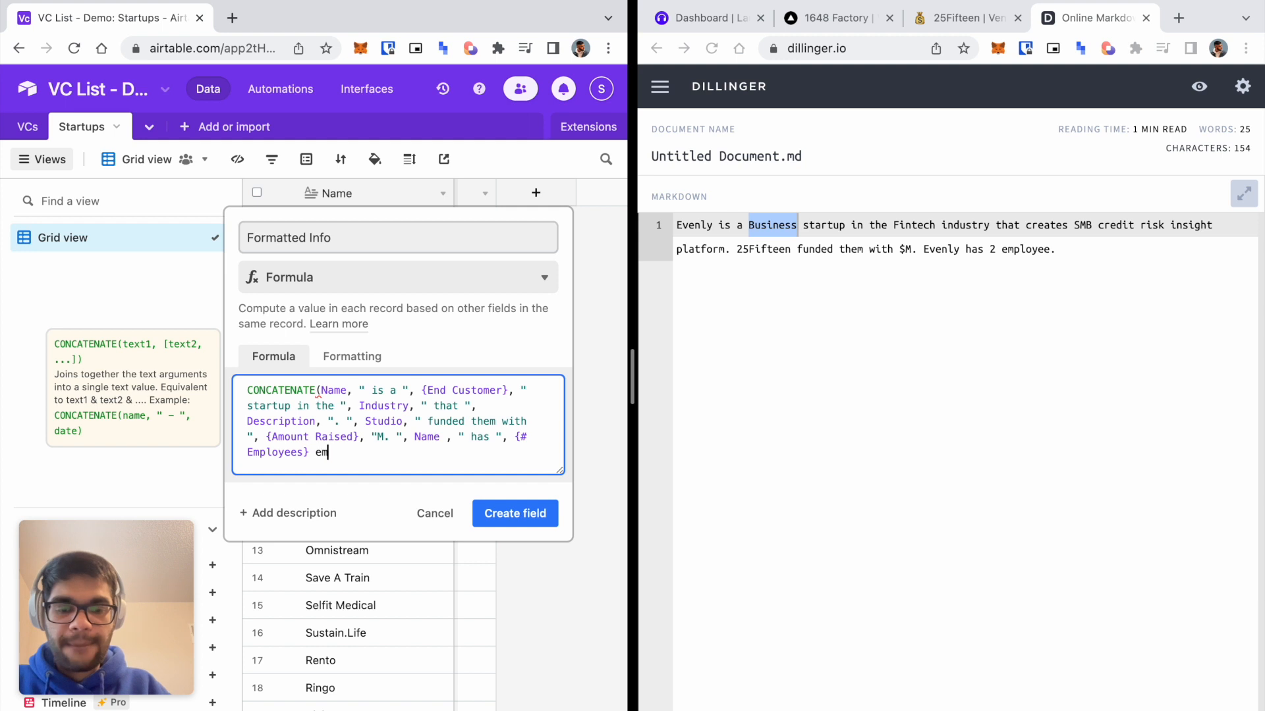
type("ployeed.")
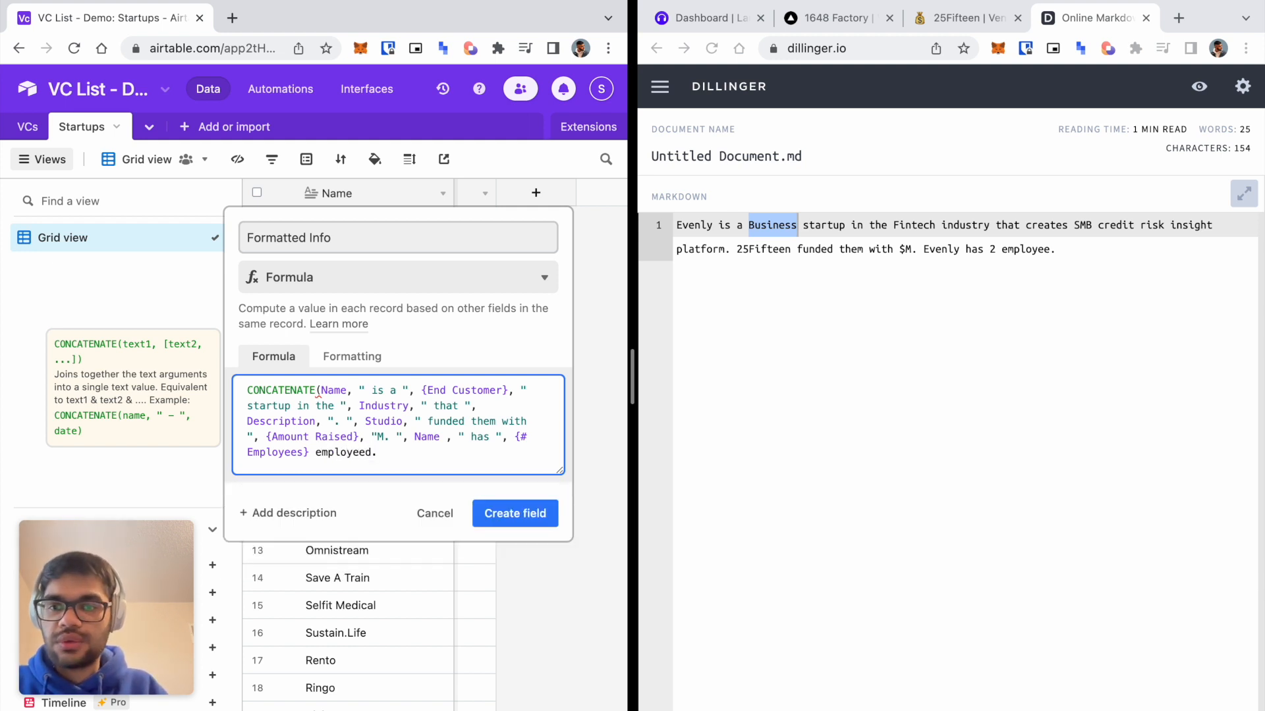
key("BackSpace")
key("BackSpace")
type("s\".")
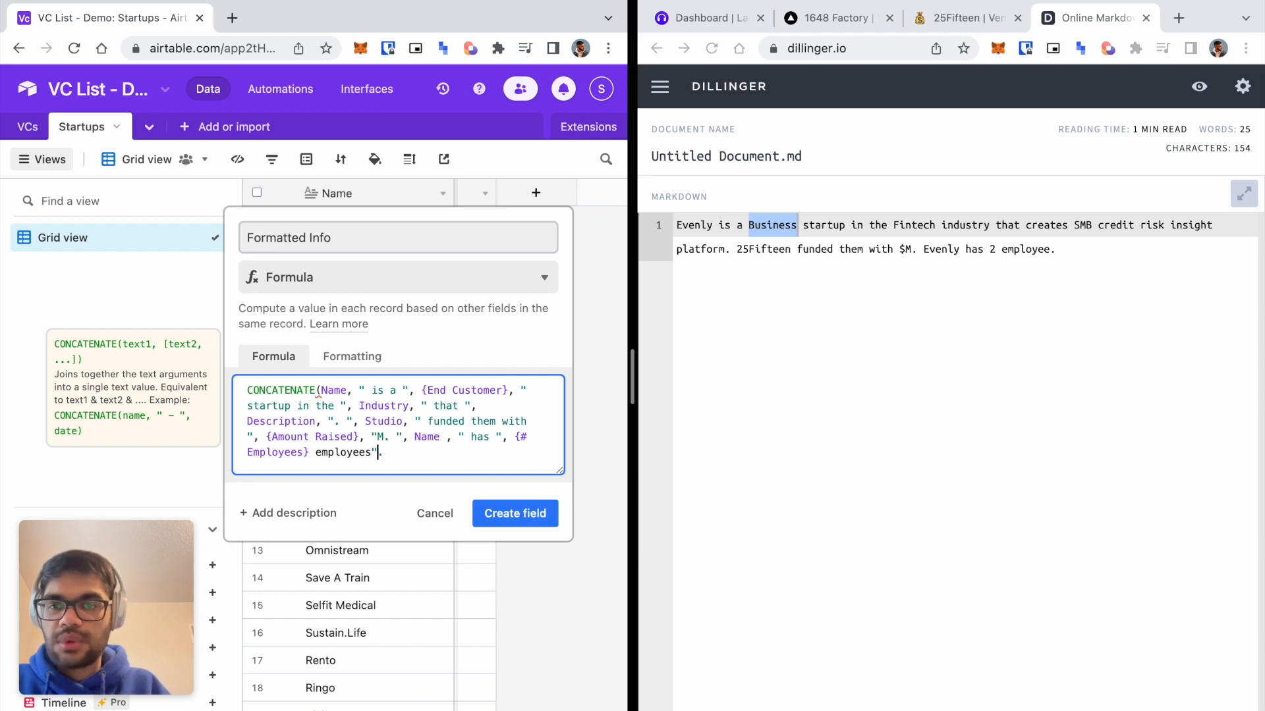
key("BackSpace")
key("BackSpace")
type(".")
key("Left")
key("Left")
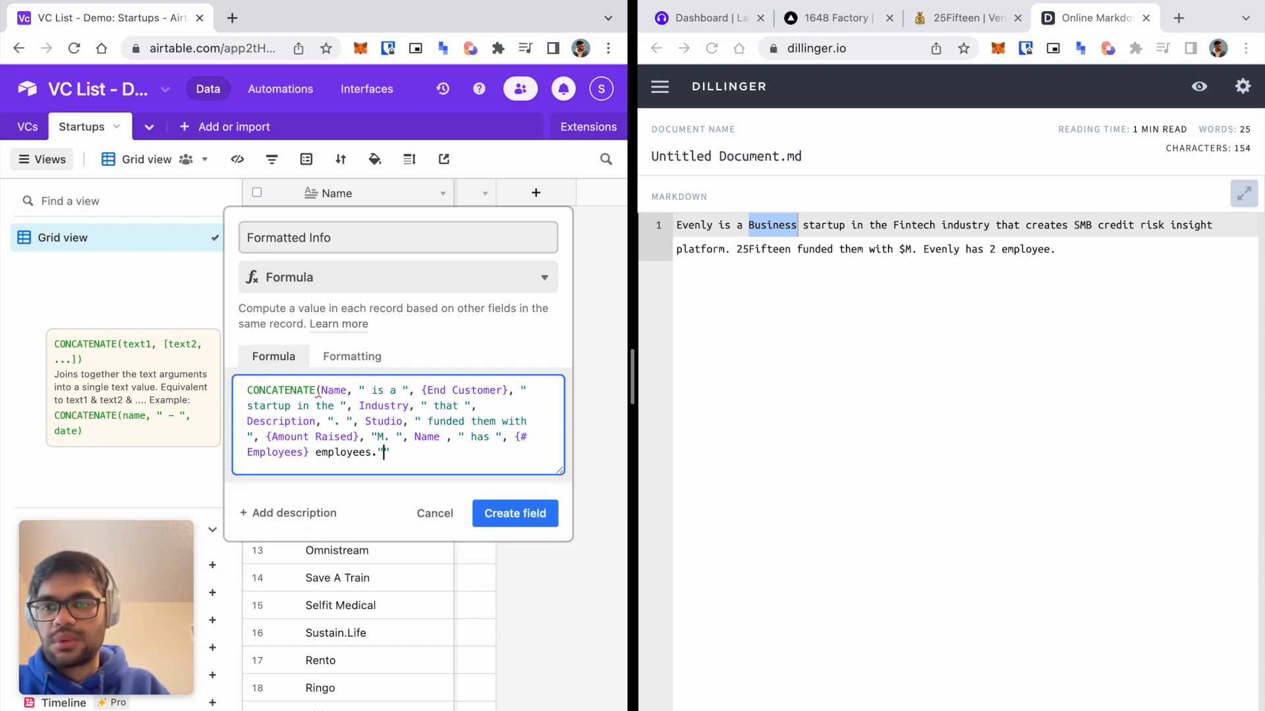
type("\"")
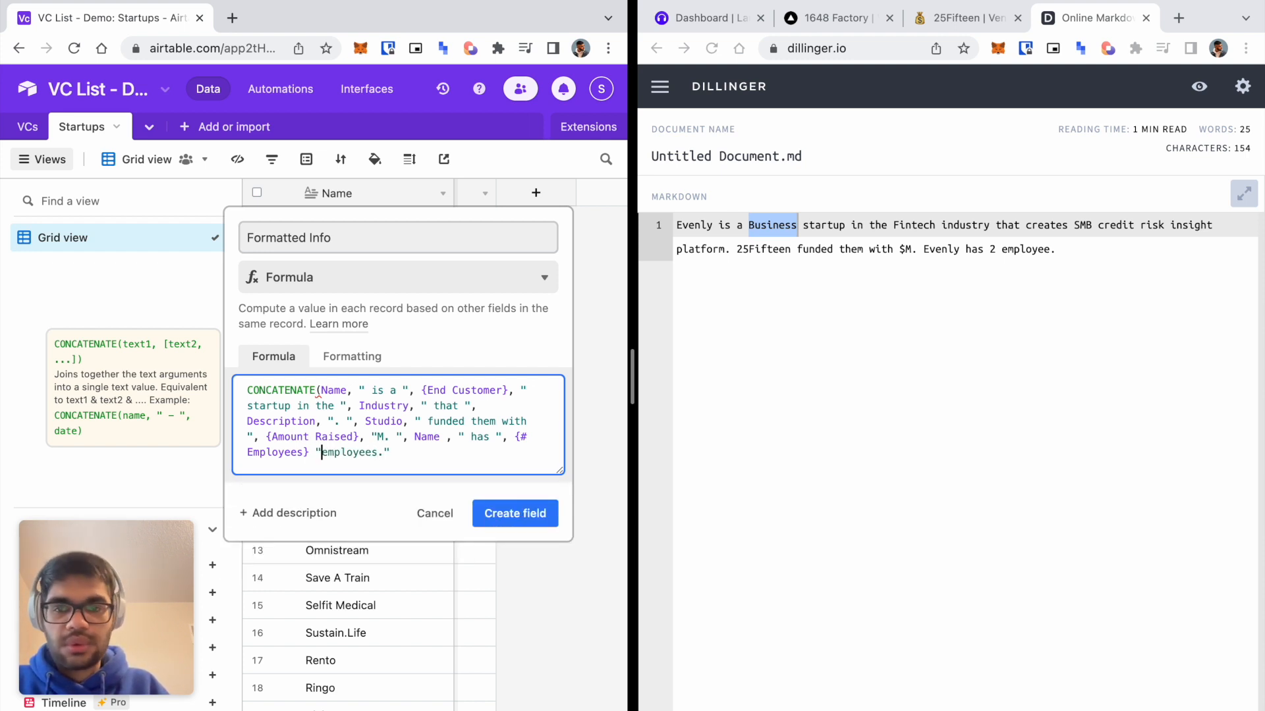
type(",")
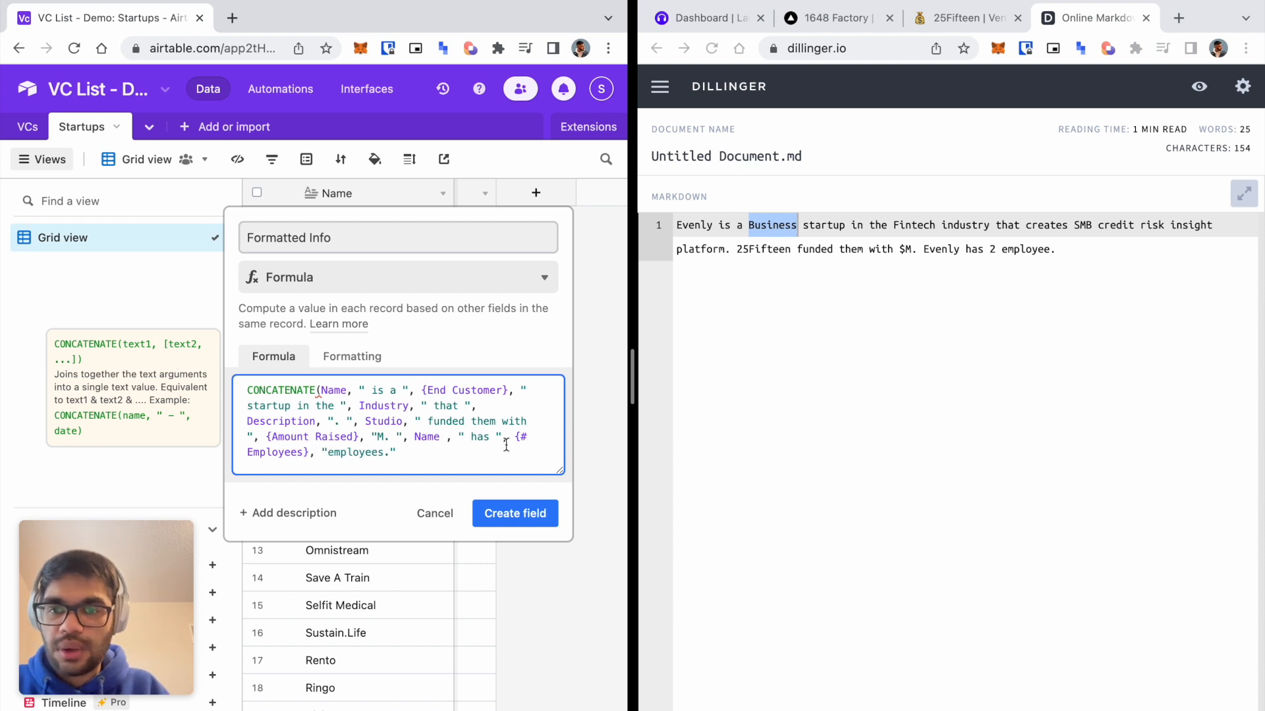
left_click(401, 452)
type(")")
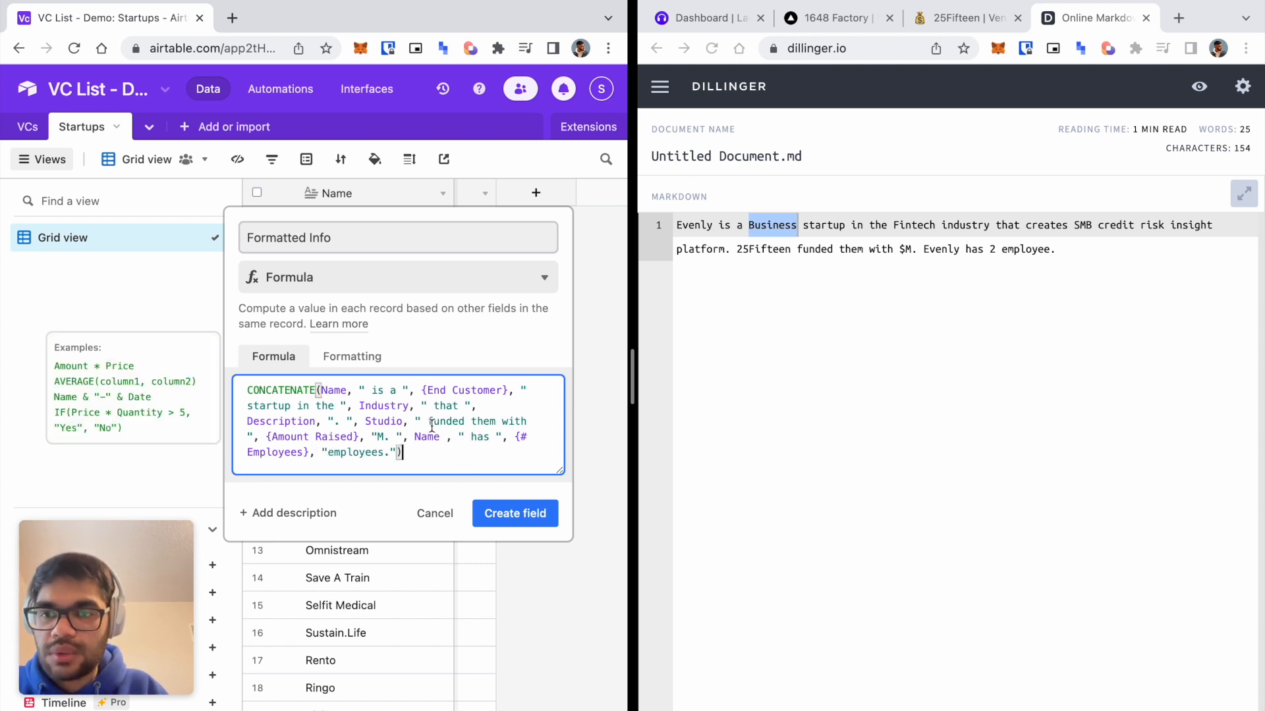
Create the Formatted Info formula field and make the Airtable window full screen.
left_click(515, 513)
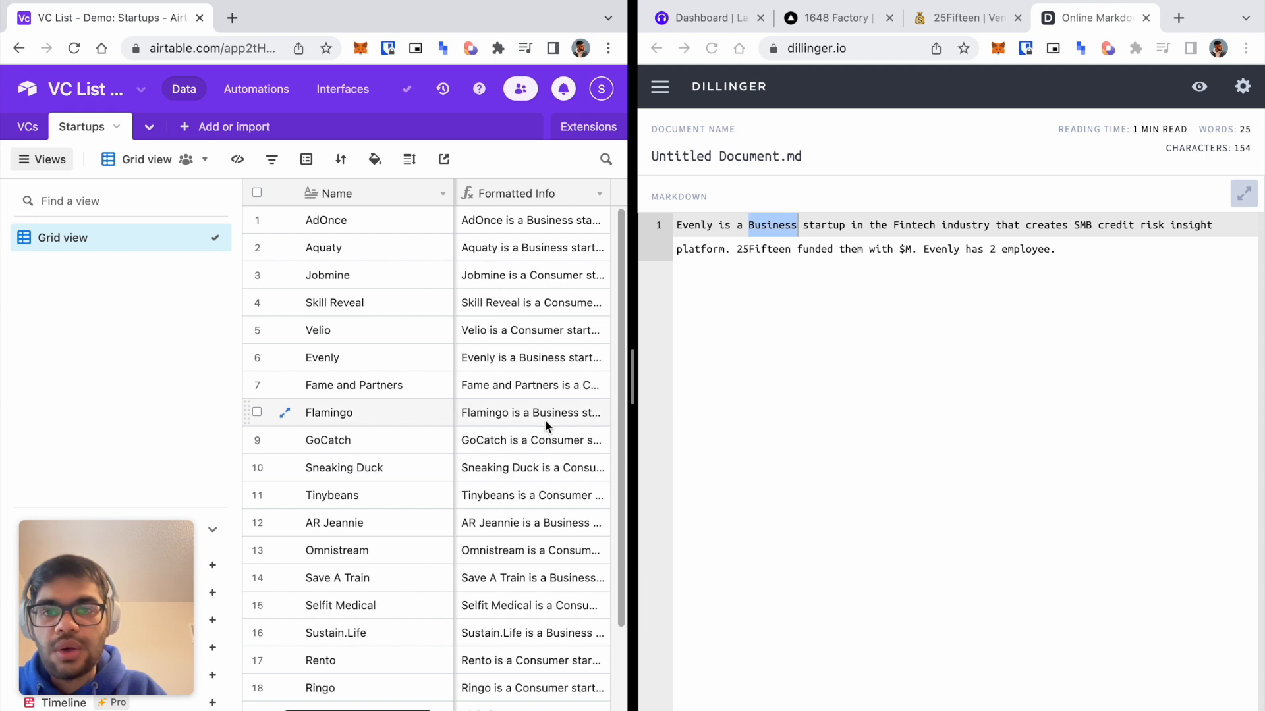
scroll(544, 420, "right", 3)
mouse_move(54, 22)
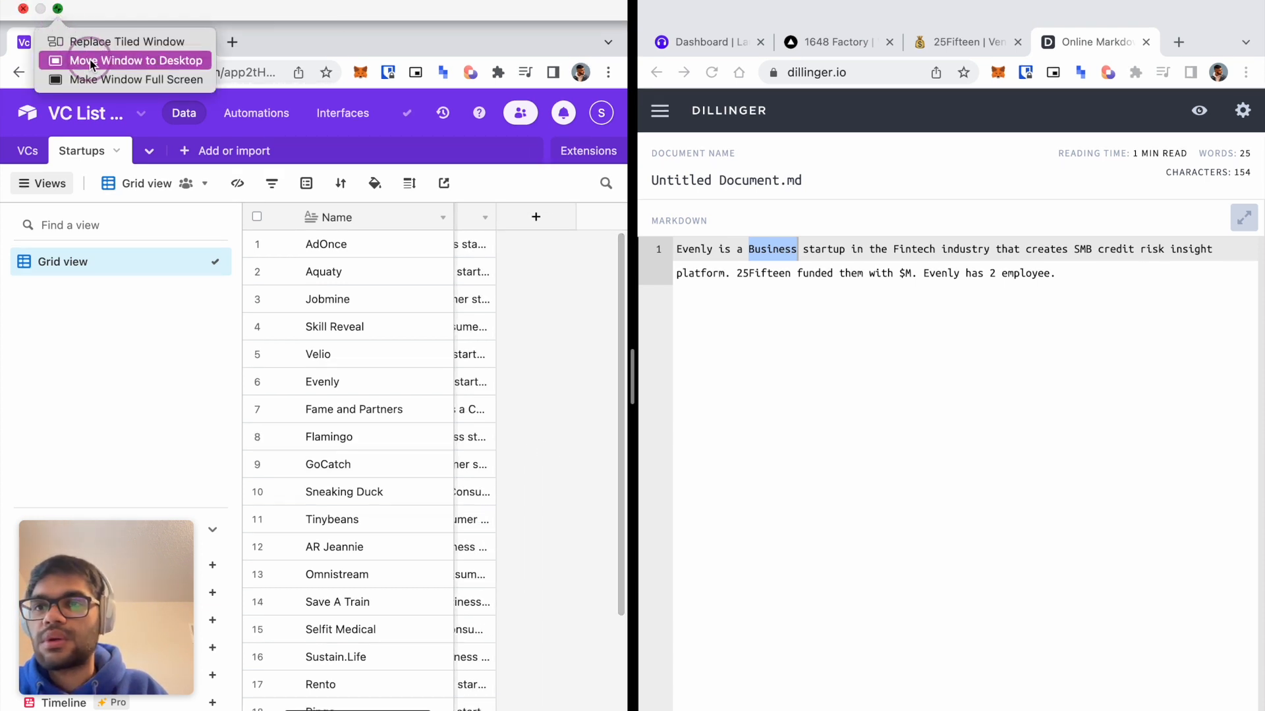
left_click(106, 79)
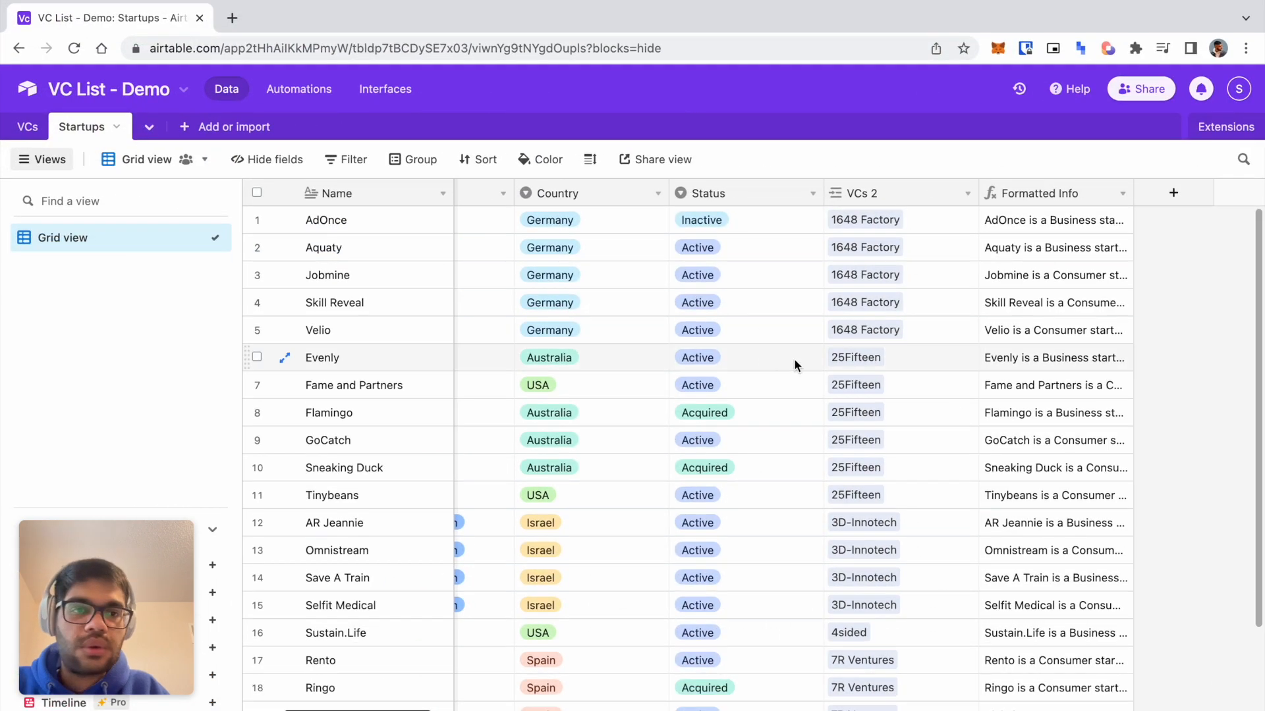
Expand AdOnce's Formatted Info cell to read its full generated sentence.
left_click(1084, 220)
left_click(1110, 231)
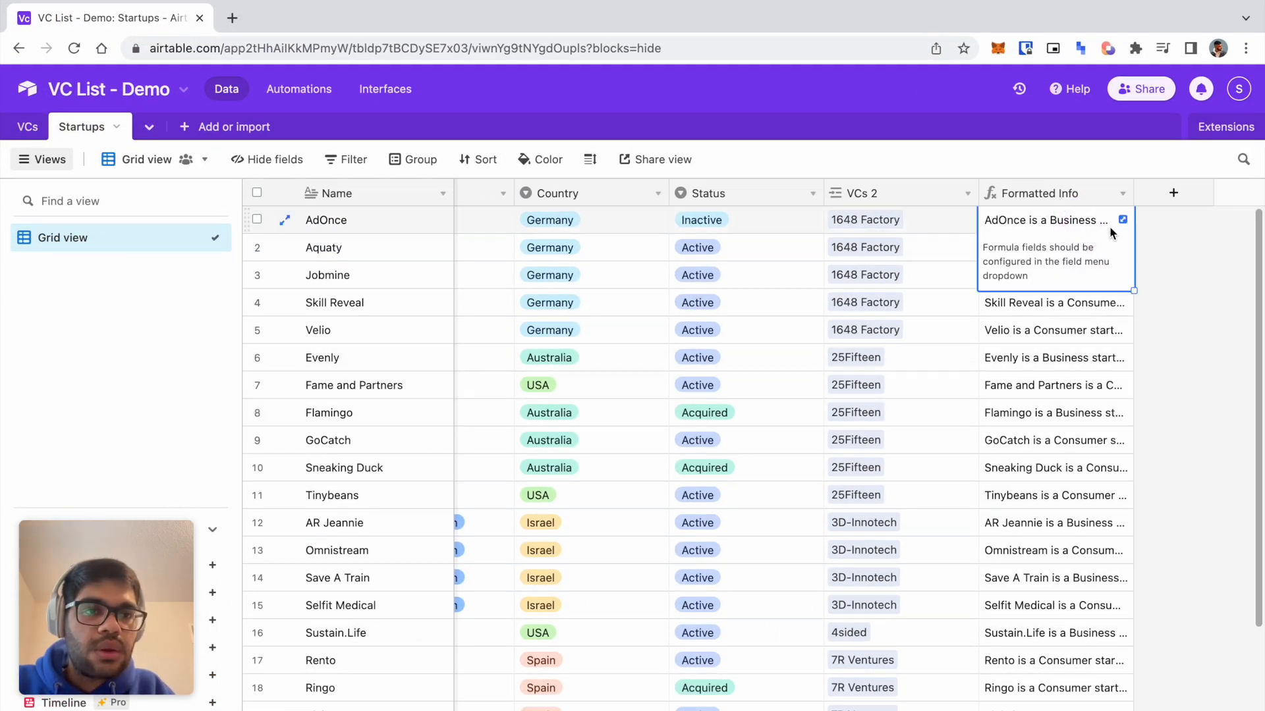
left_click(1122, 220)
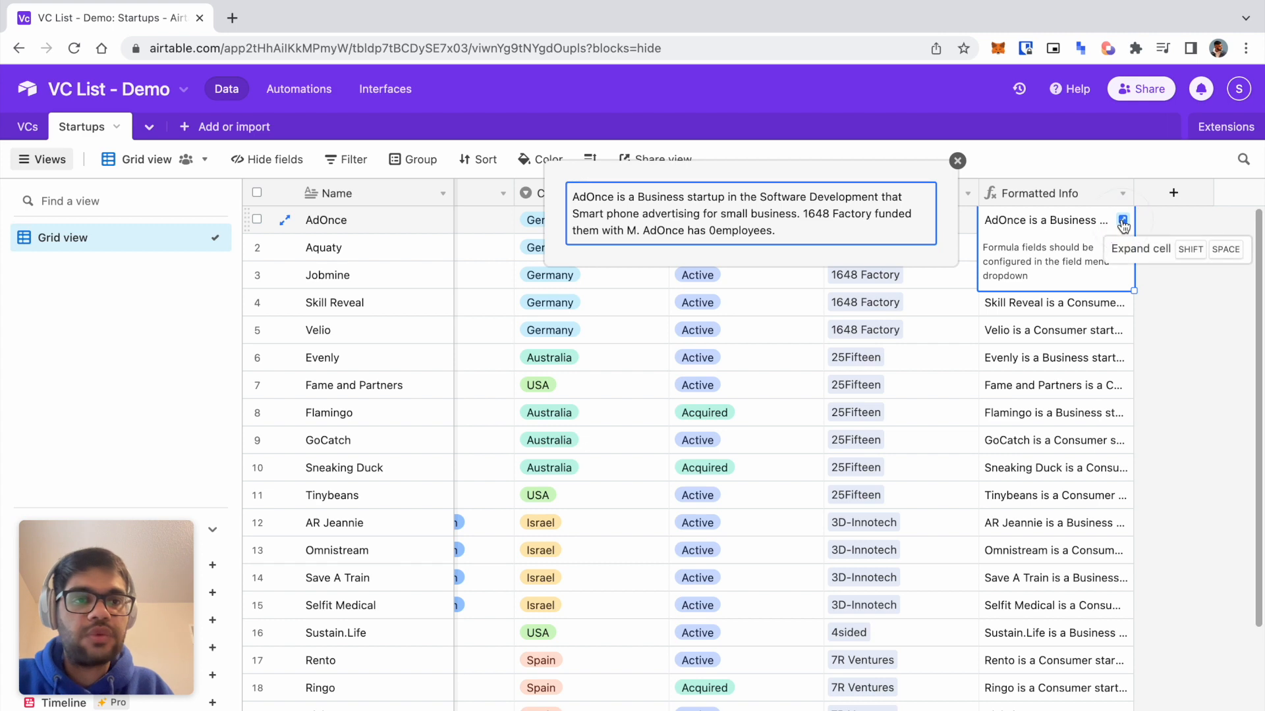
Revise the Formatted Info formula with a $ sign, the word 'industry' and a space before employees.
left_click(1122, 193)
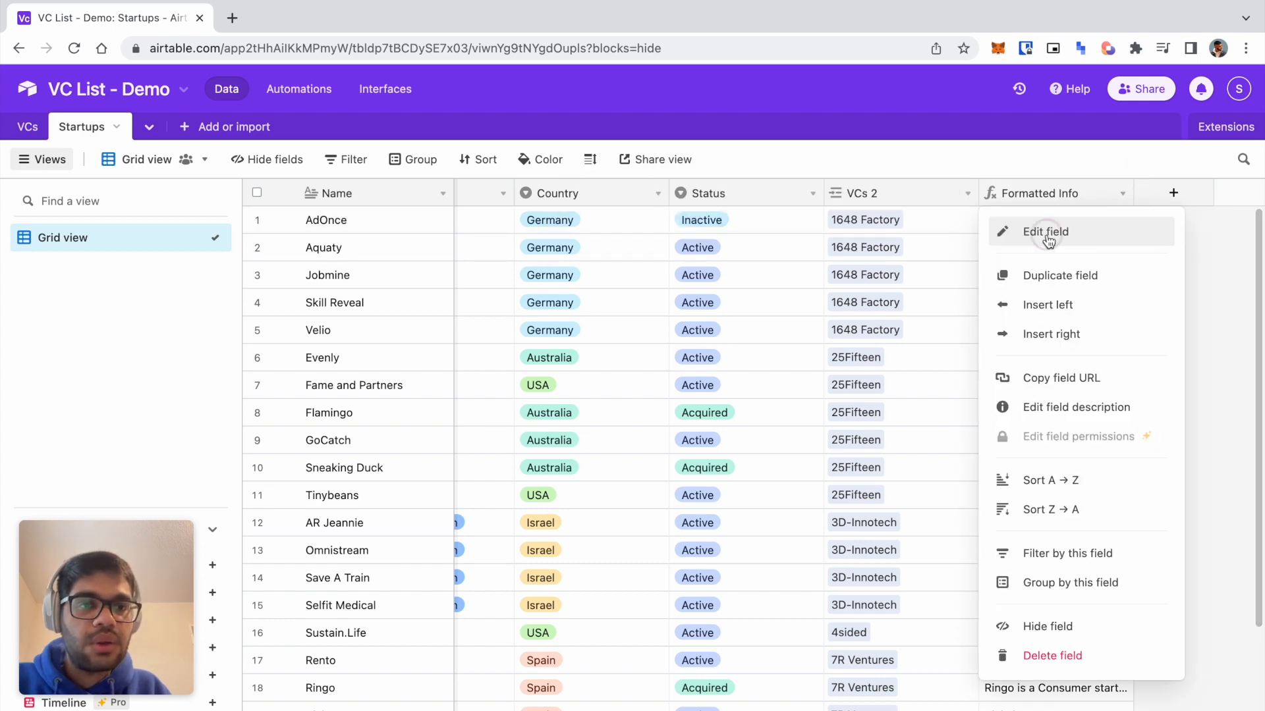
left_click(1047, 231)
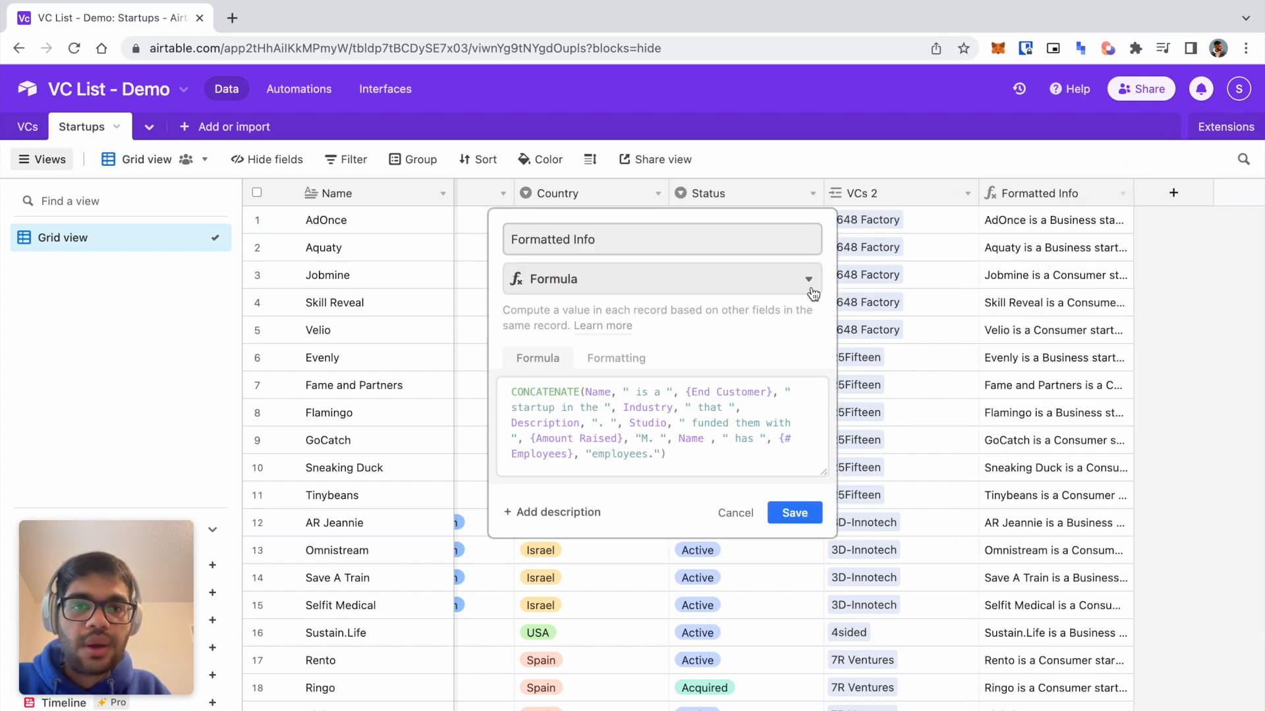
left_click(596, 456)
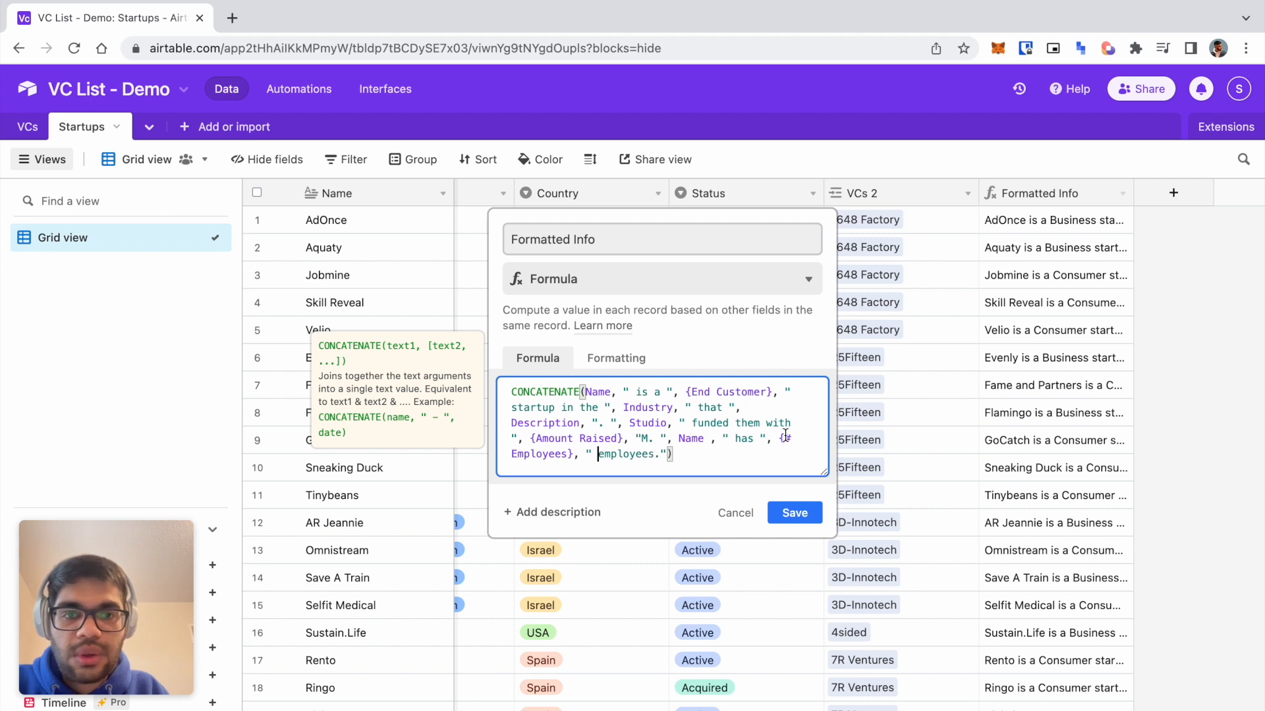
left_click(512, 438)
type("$")
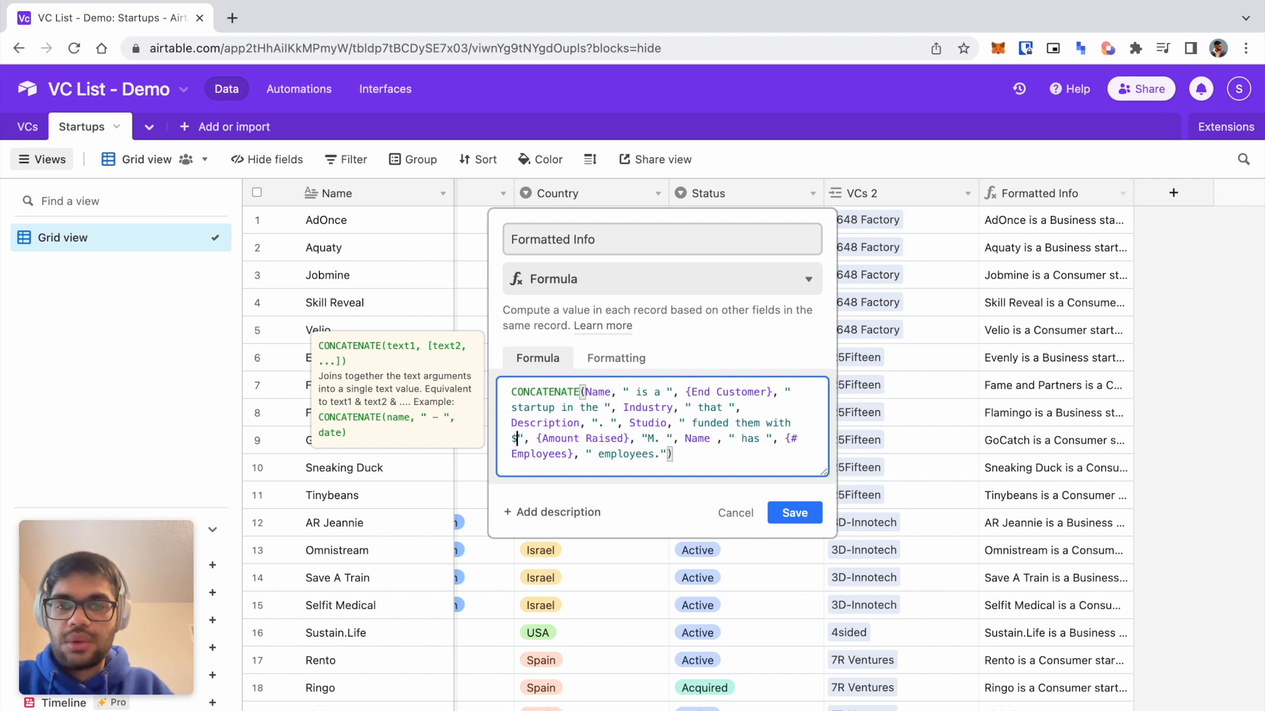
left_click(677, 407)
type(",")
key("BackSpace")
key("BackSpace")
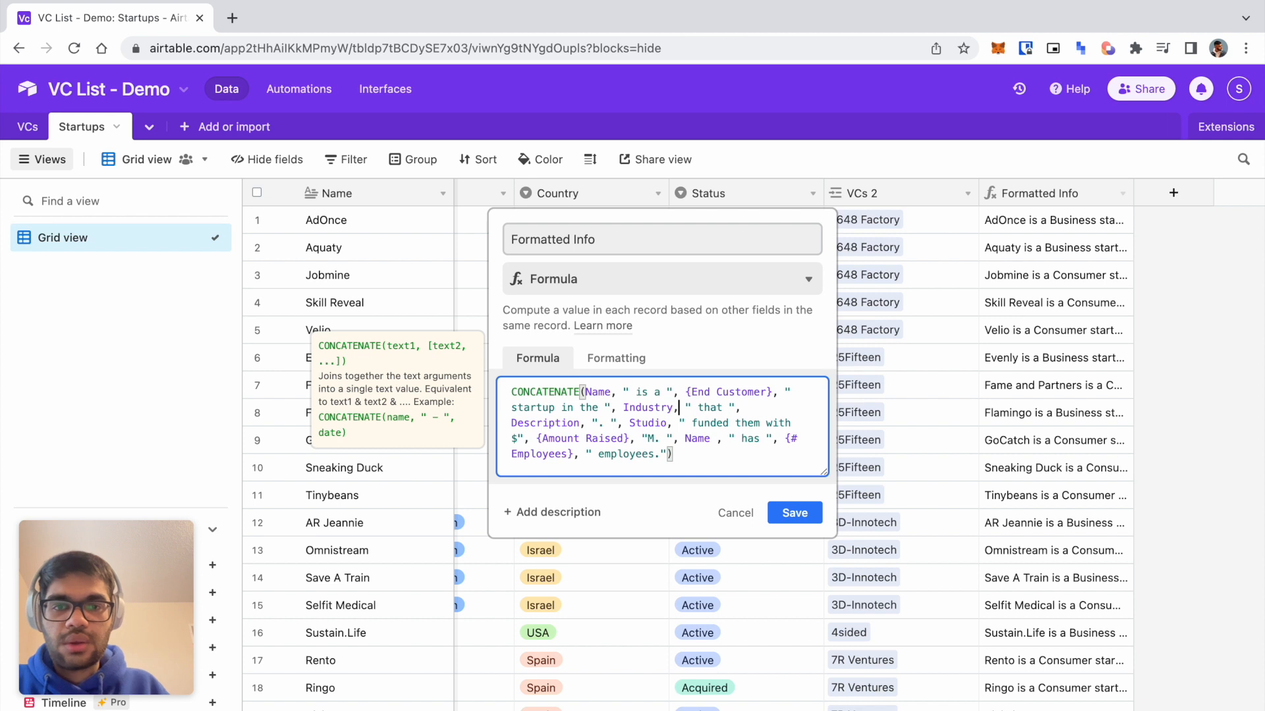
type("industry")
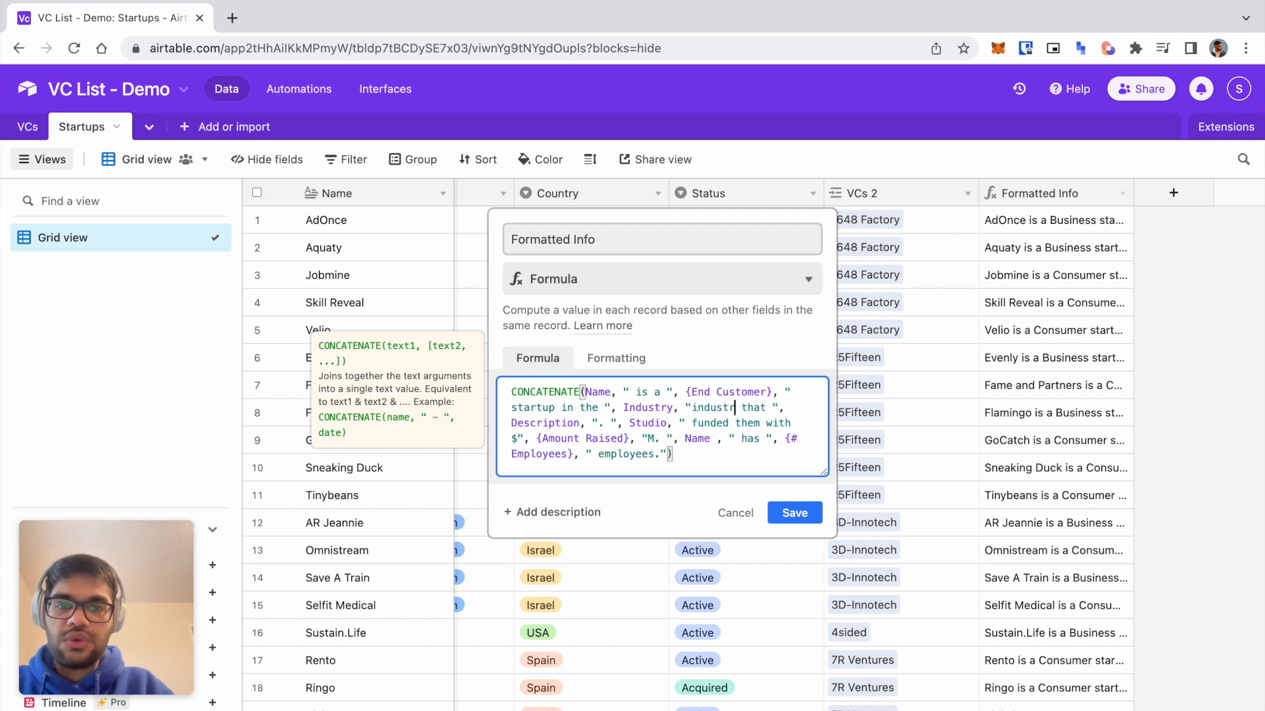
left_click(794, 512)
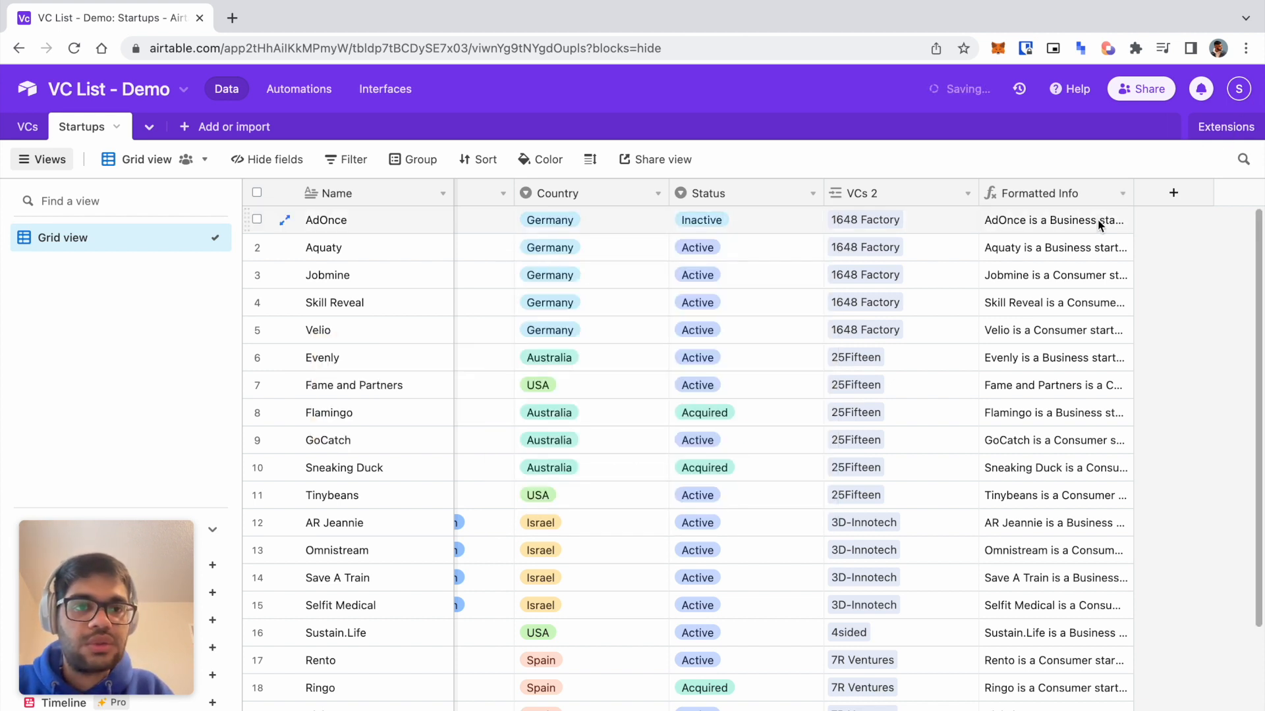
Expand Flamingo's Formatted Info cell to read its revised sentence.
left_click(1121, 200)
left_click(1050, 222)
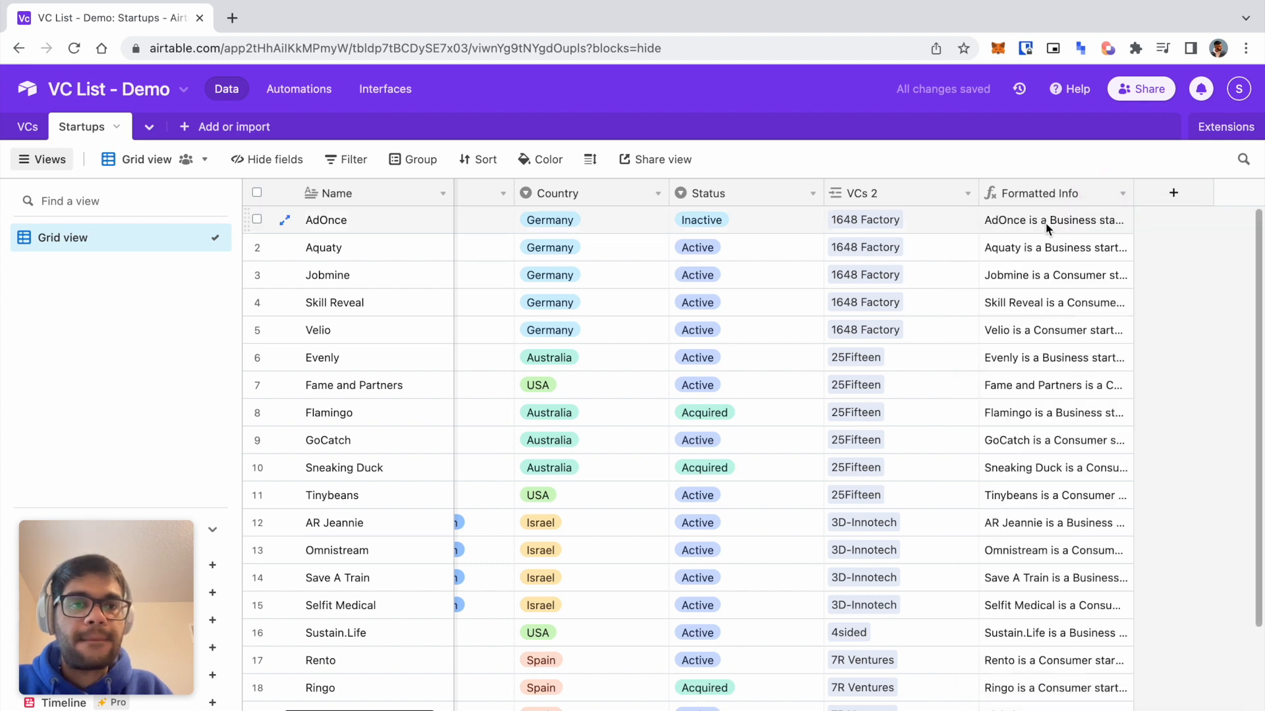
left_click(1111, 224)
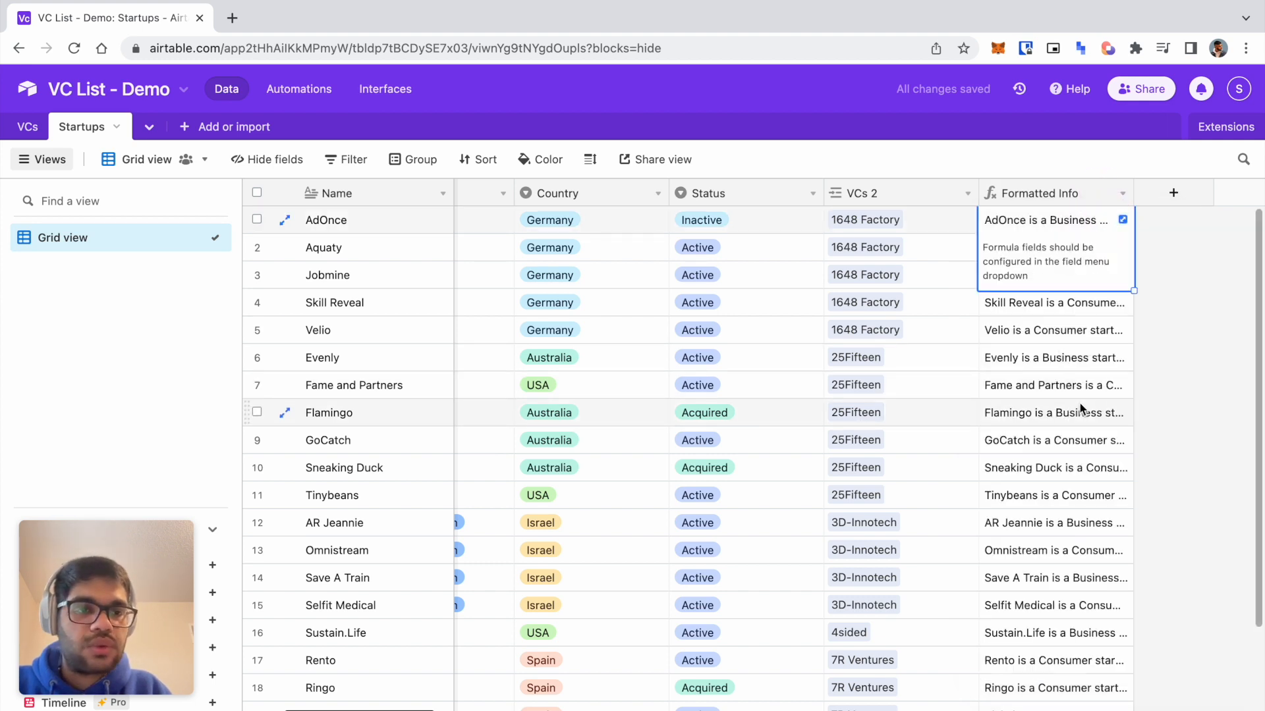
left_click(1048, 412)
left_click(1123, 413)
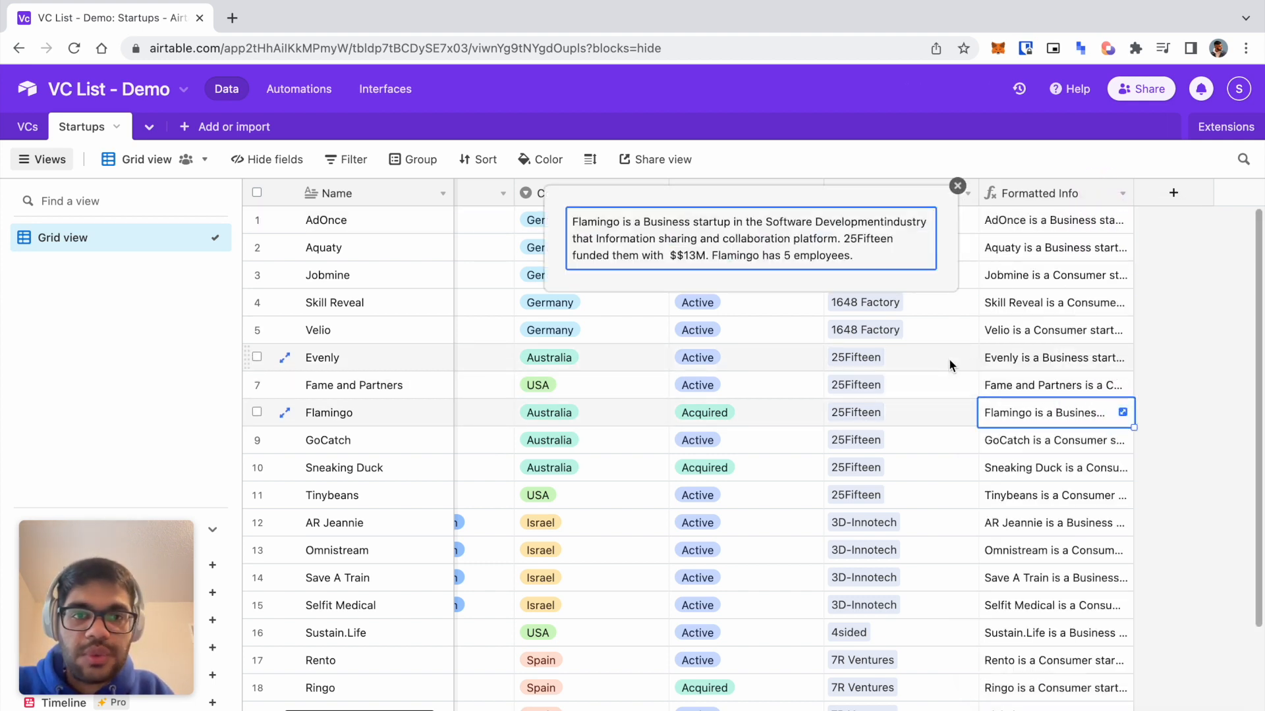
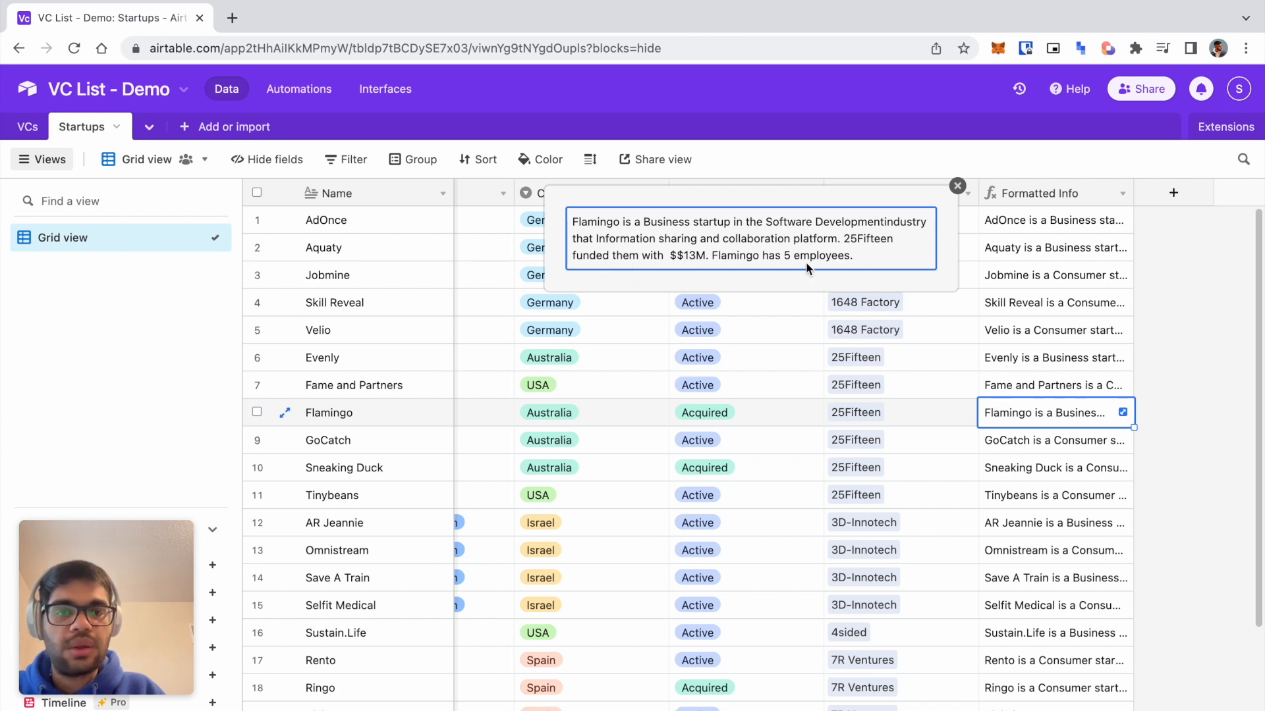
Remove the extra '$' before {Amount Raised} and add 'creates' after 'industry that' in the Formatted Info formula.
left_click(1121, 194)
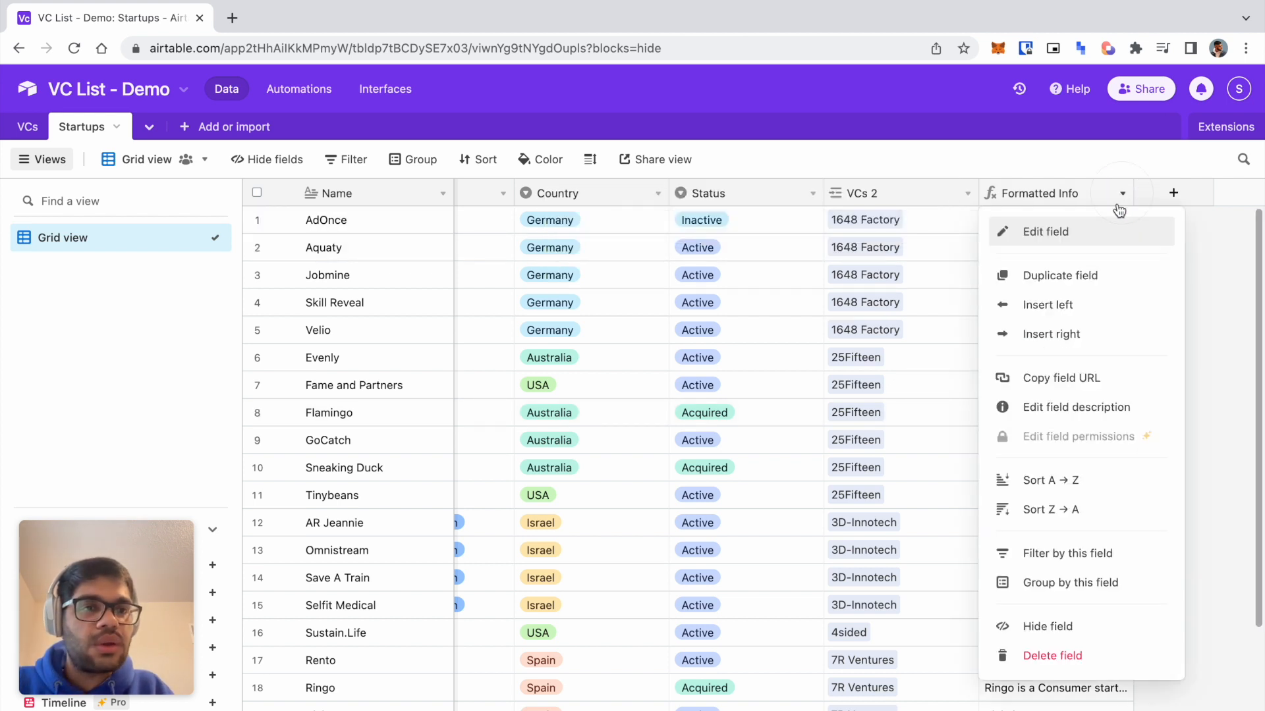
left_click(1099, 236)
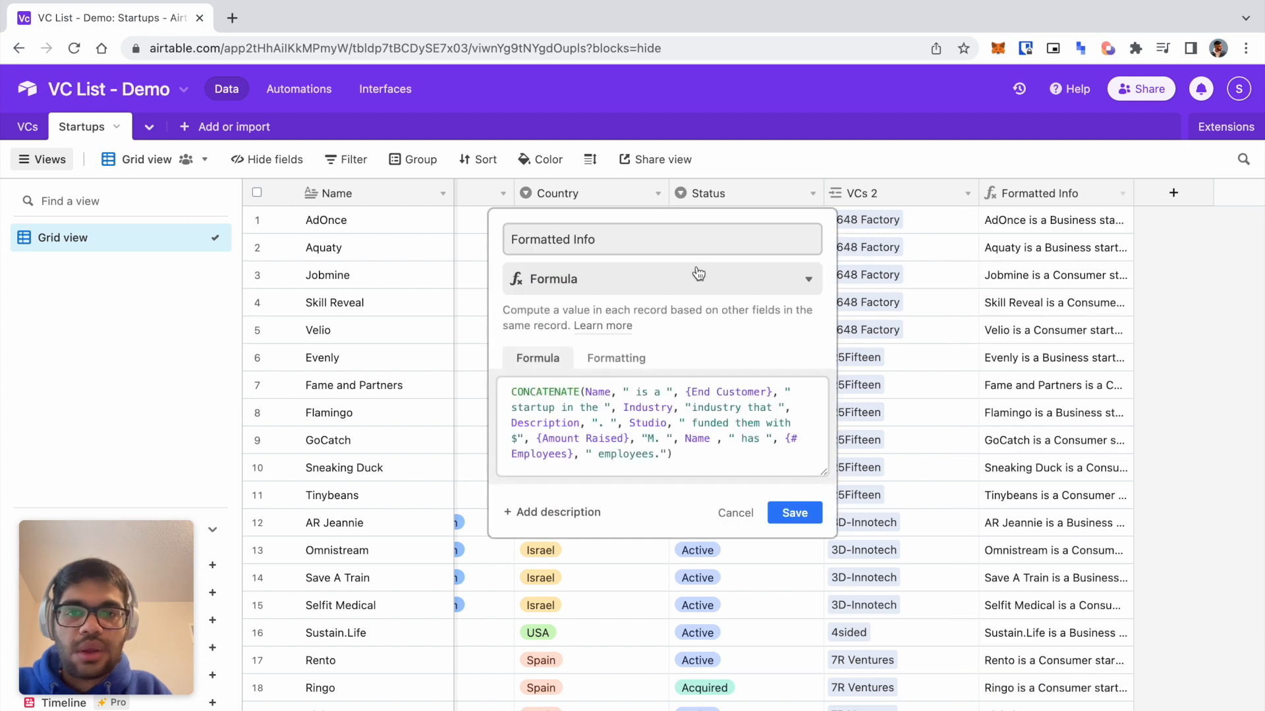
left_click(692, 408)
left_click(522, 440)
key("BackSpace")
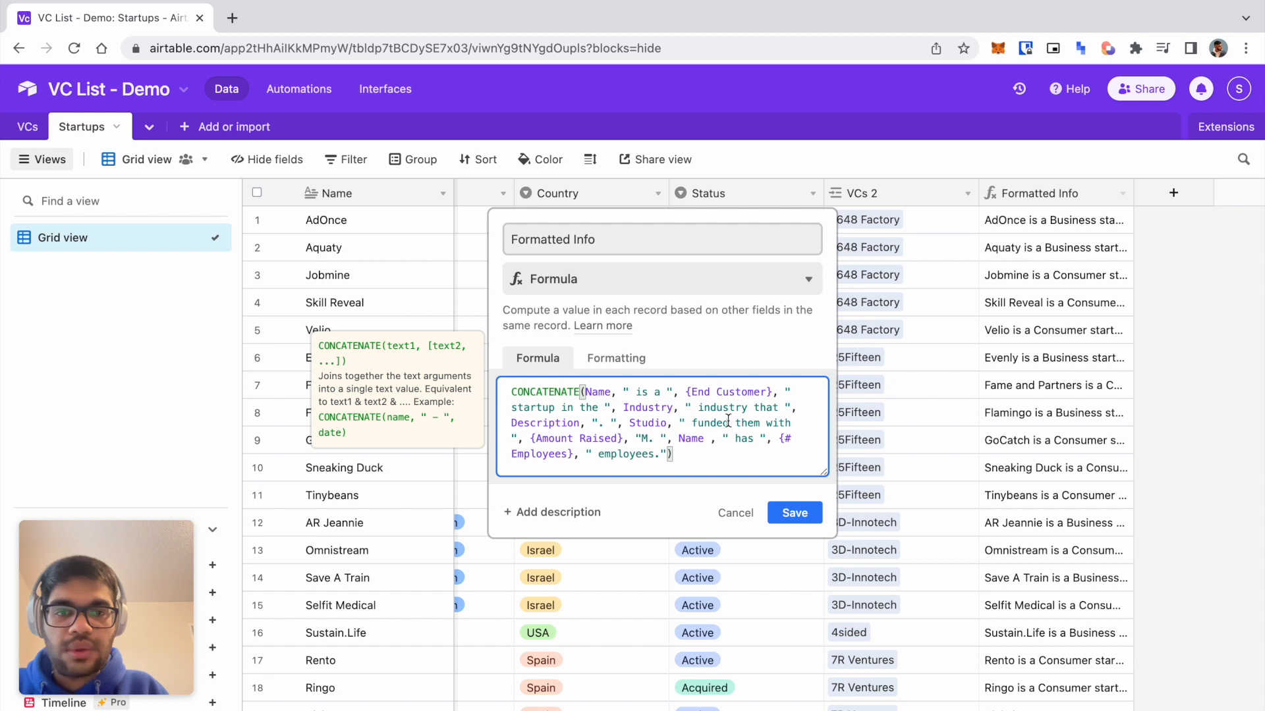
left_click(779, 409)
type("creates")
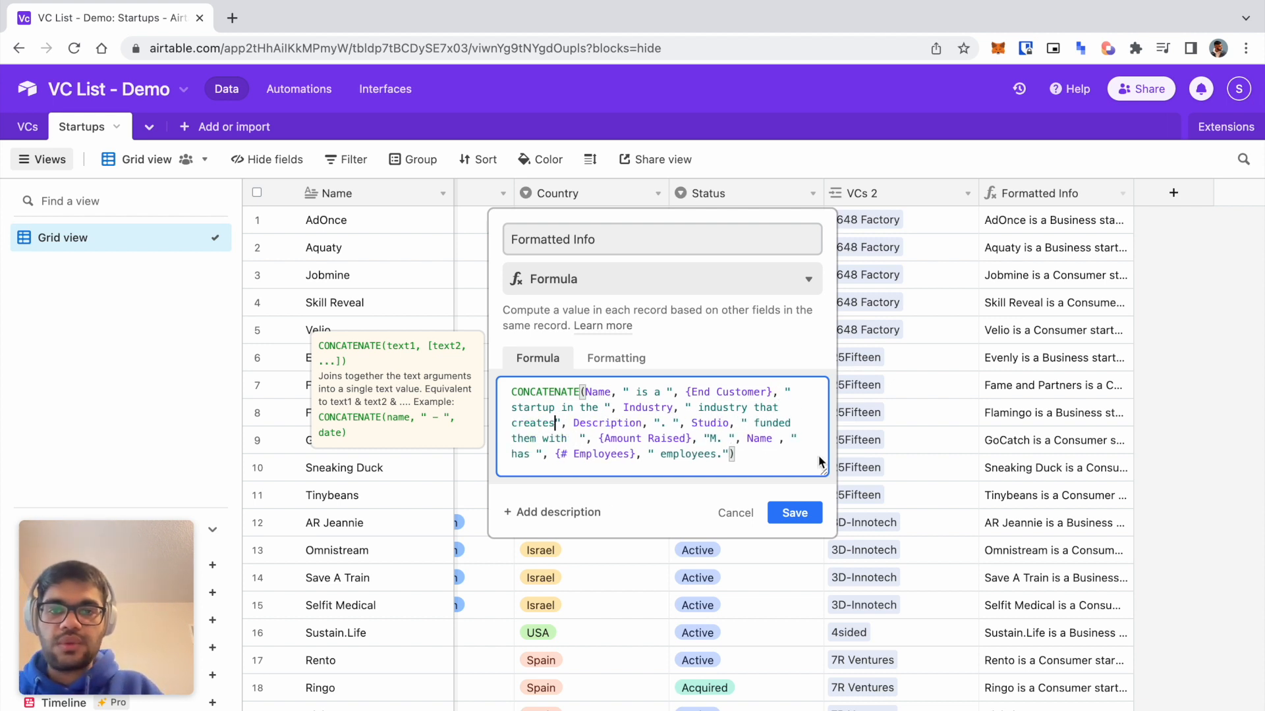
left_click(795, 512)
Expand AdOnce's and Velio's Formatted Info cells to check the corrected sentences.
left_click(1088, 217)
left_click(1122, 219)
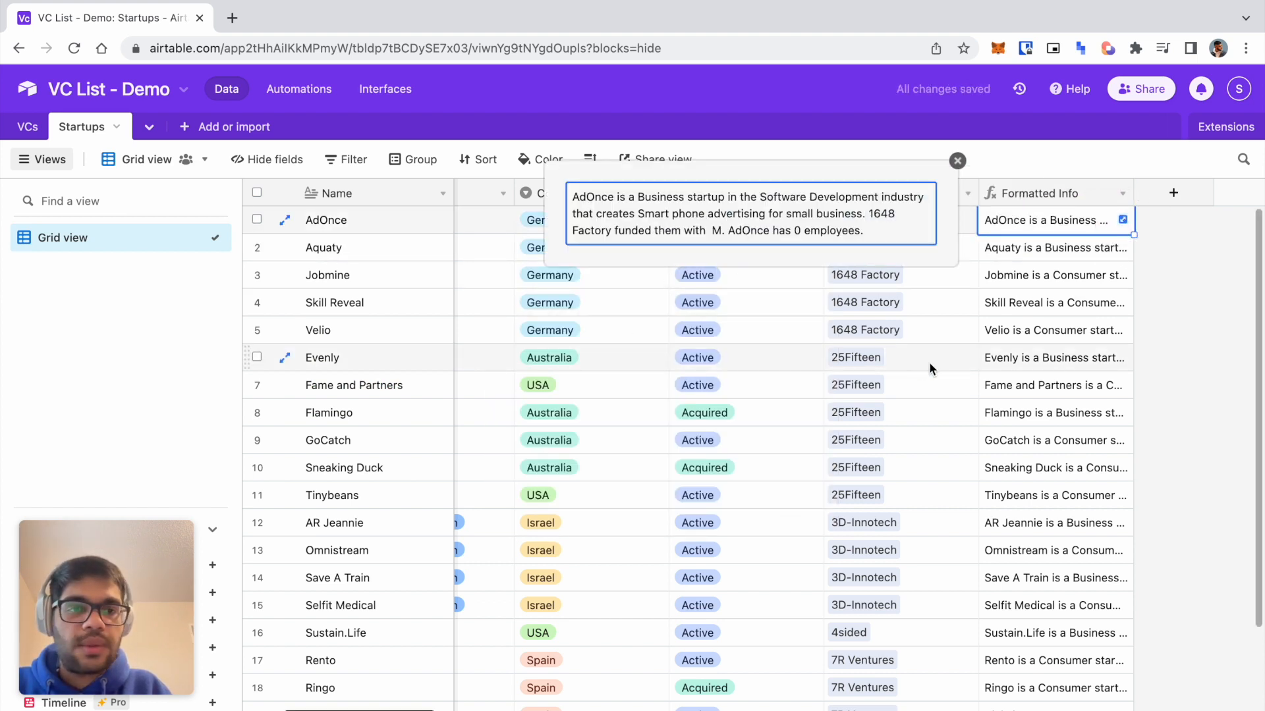
left_click(1071, 353)
double_click(1122, 329)
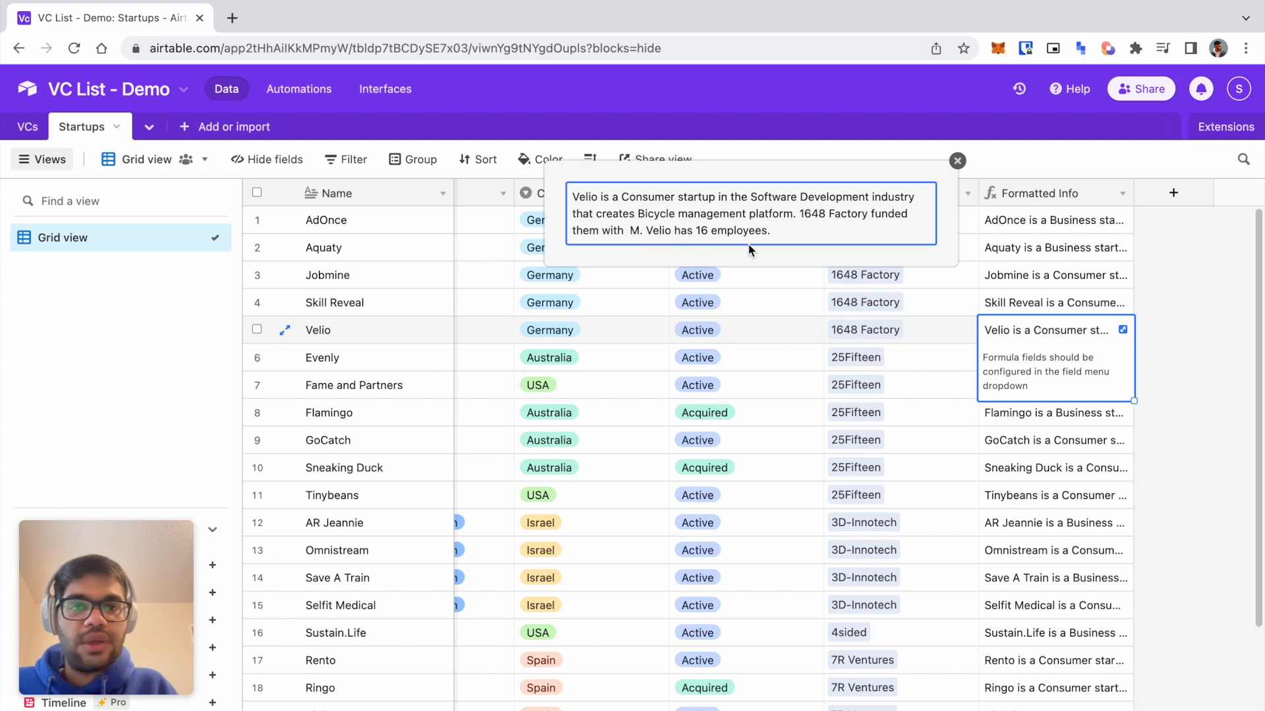
left_click(1151, 262)
scroll(756, 347, "left", 10)
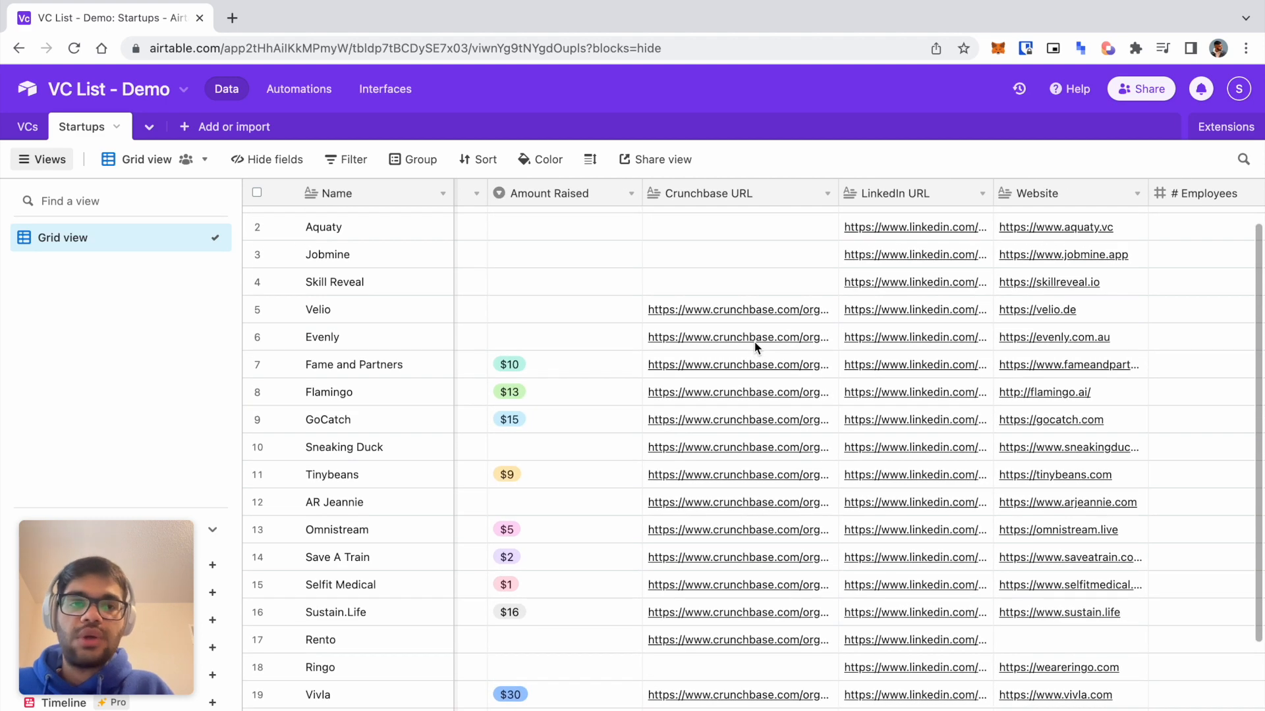
scroll(756, 347, "right", 2)
scroll(757, 347, "up", 1)
scroll(724, 316, "left", 5)
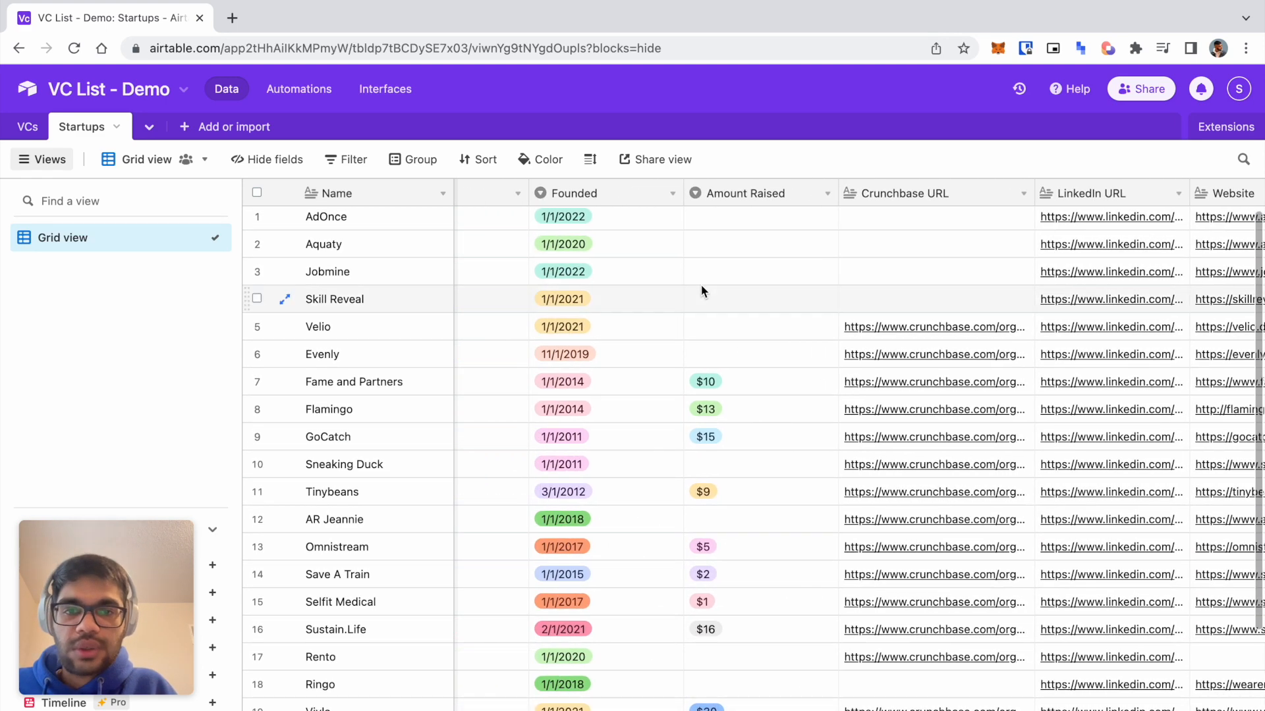
scroll(730, 264, "left", 3)
scroll(718, 240, "down", 3)
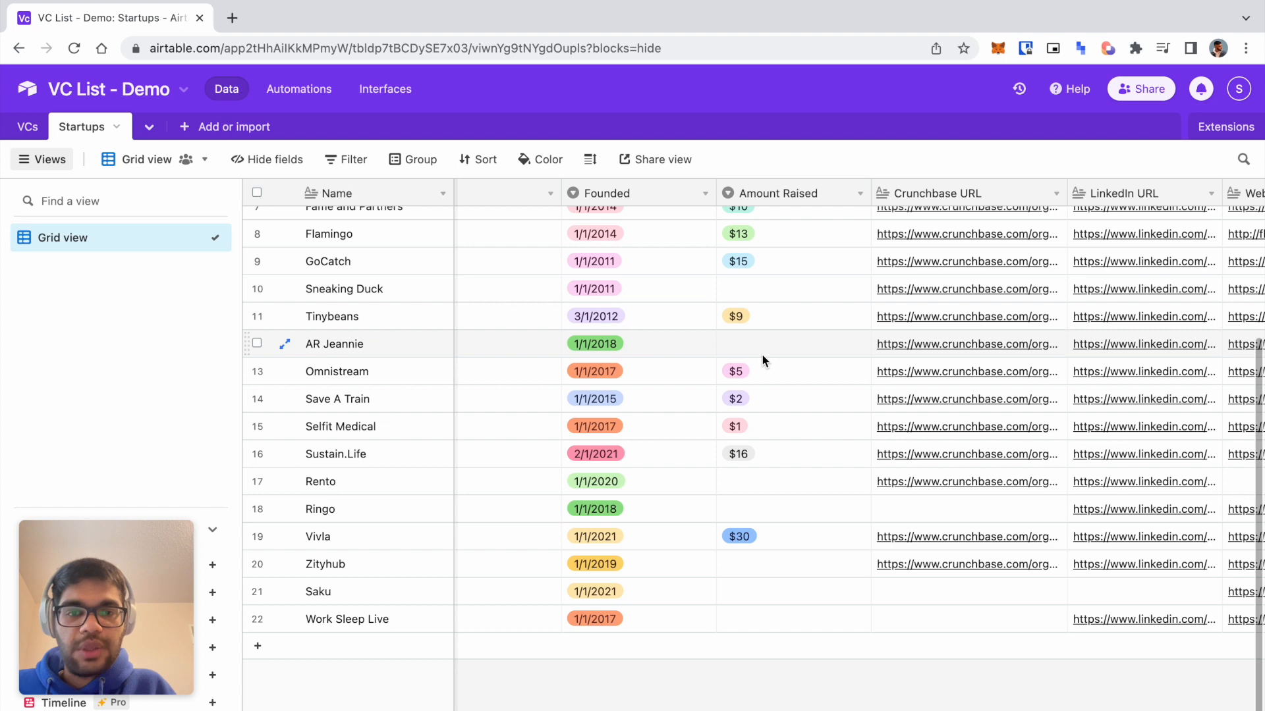
scroll(762, 355, "up", 3)
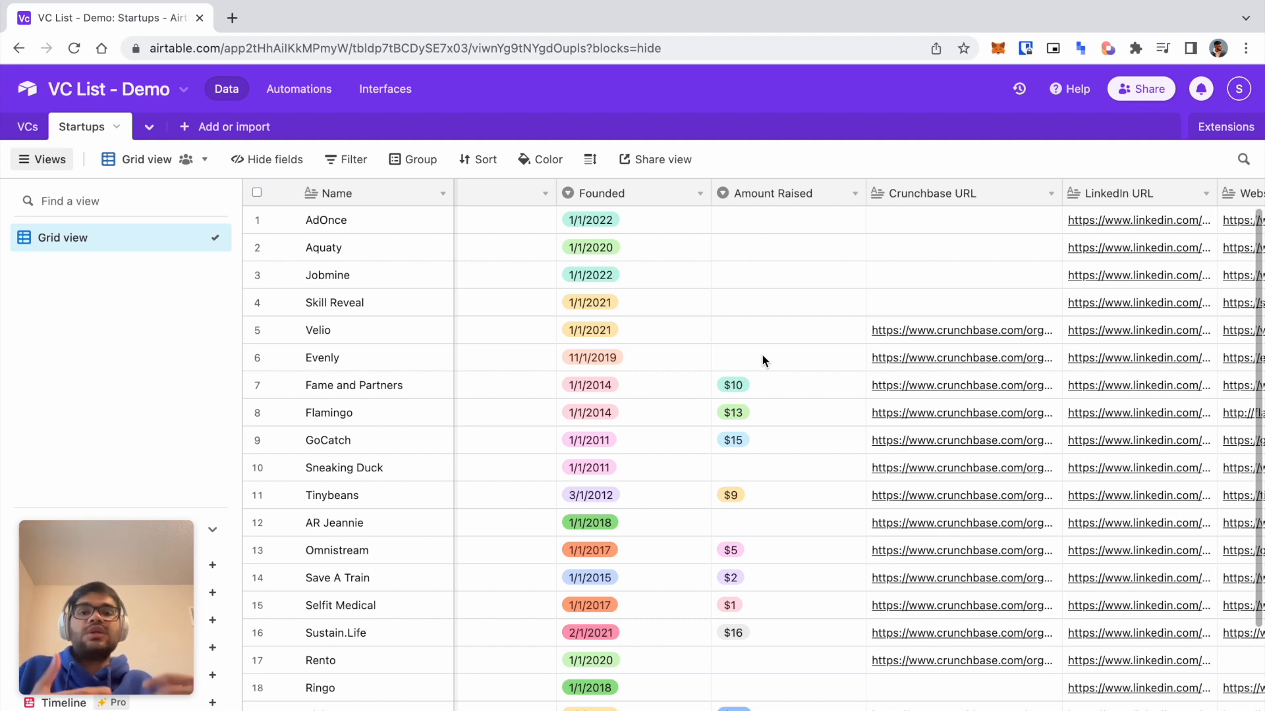
scroll(761, 354, "right", 10)
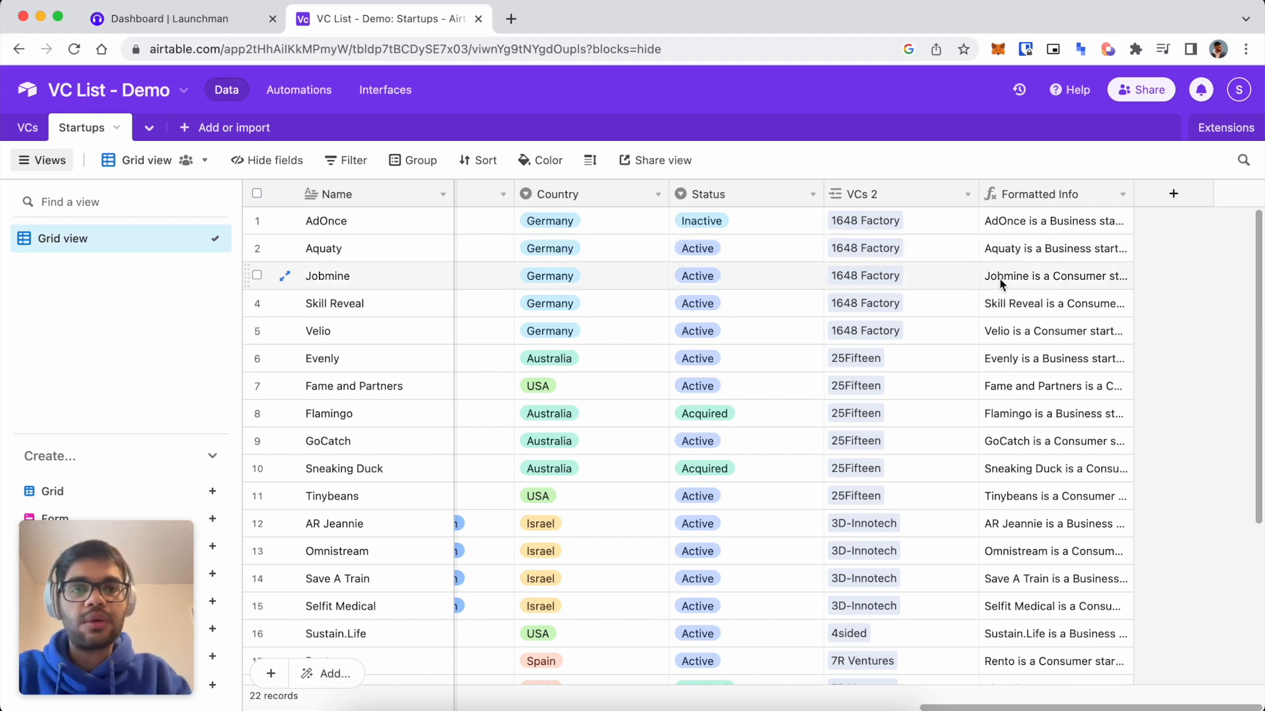
In the VCs table, add a Formatted Info lookup field through Funded Startups.
left_click(20, 129)
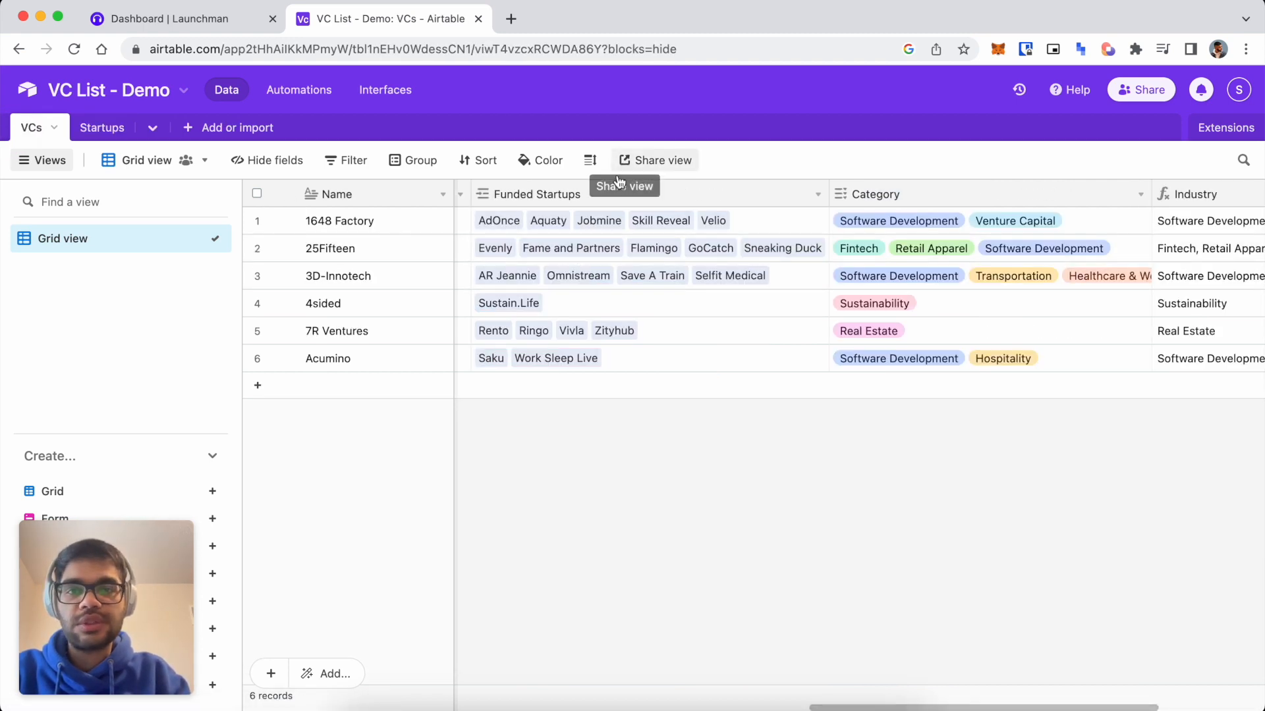
right_click(607, 192)
scroll(716, 464, "down", 1)
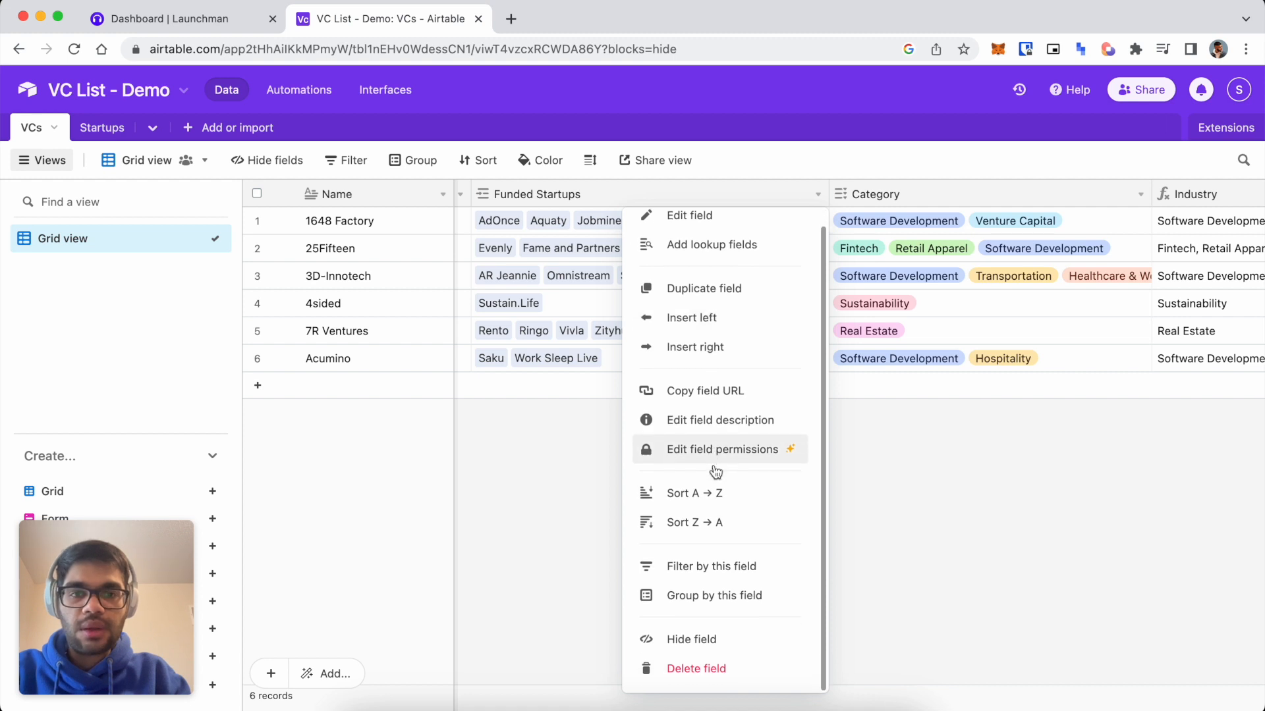
scroll(718, 390, "up", 1)
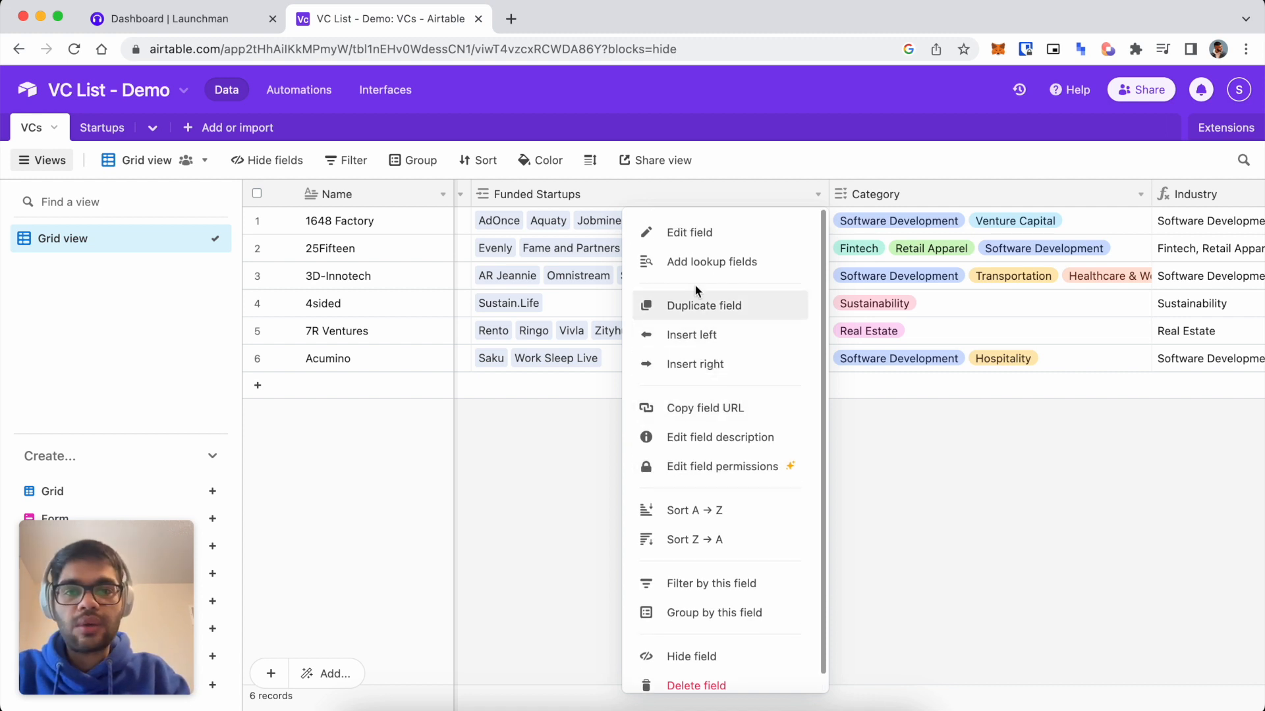
left_click(679, 262)
scroll(573, 511, "down", 3)
left_click(506, 544)
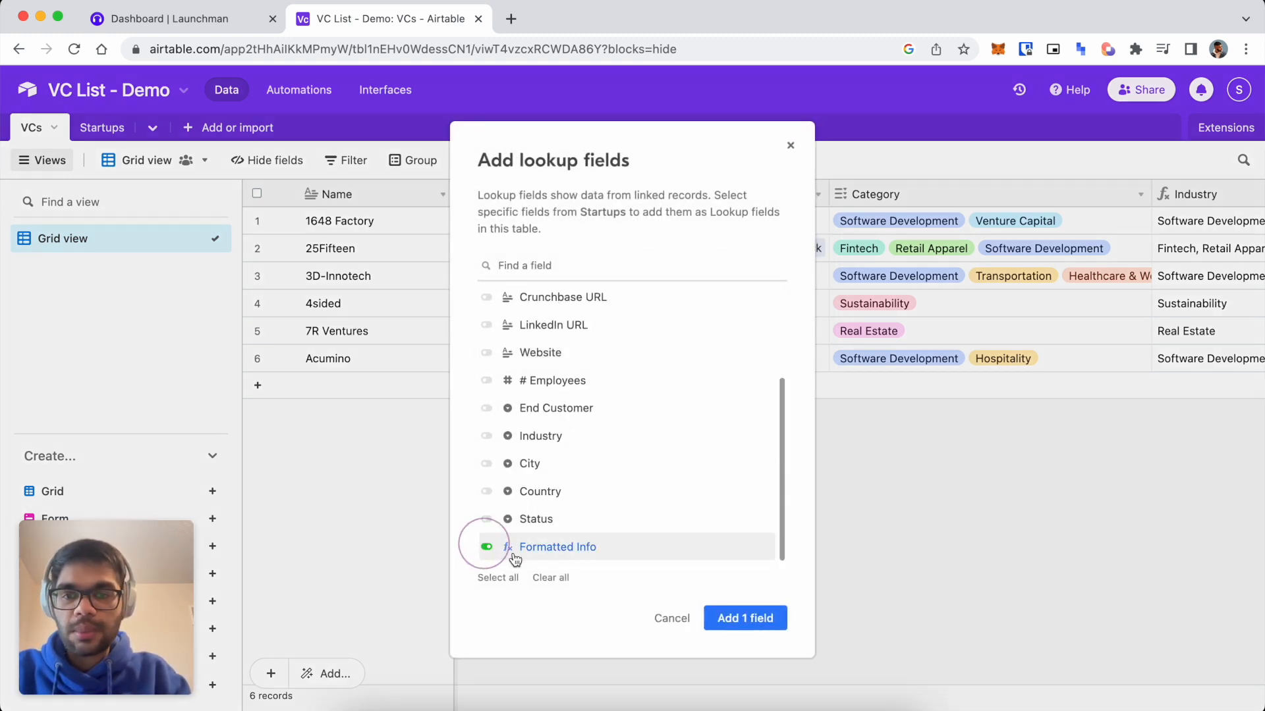
left_click(740, 627)
Narrow the Funded Startups column and expand 1648 Factory's looked-up Formatted Info text.
left_click_drag(828, 191, 688, 190)
left_click(794, 221)
left_click(834, 220)
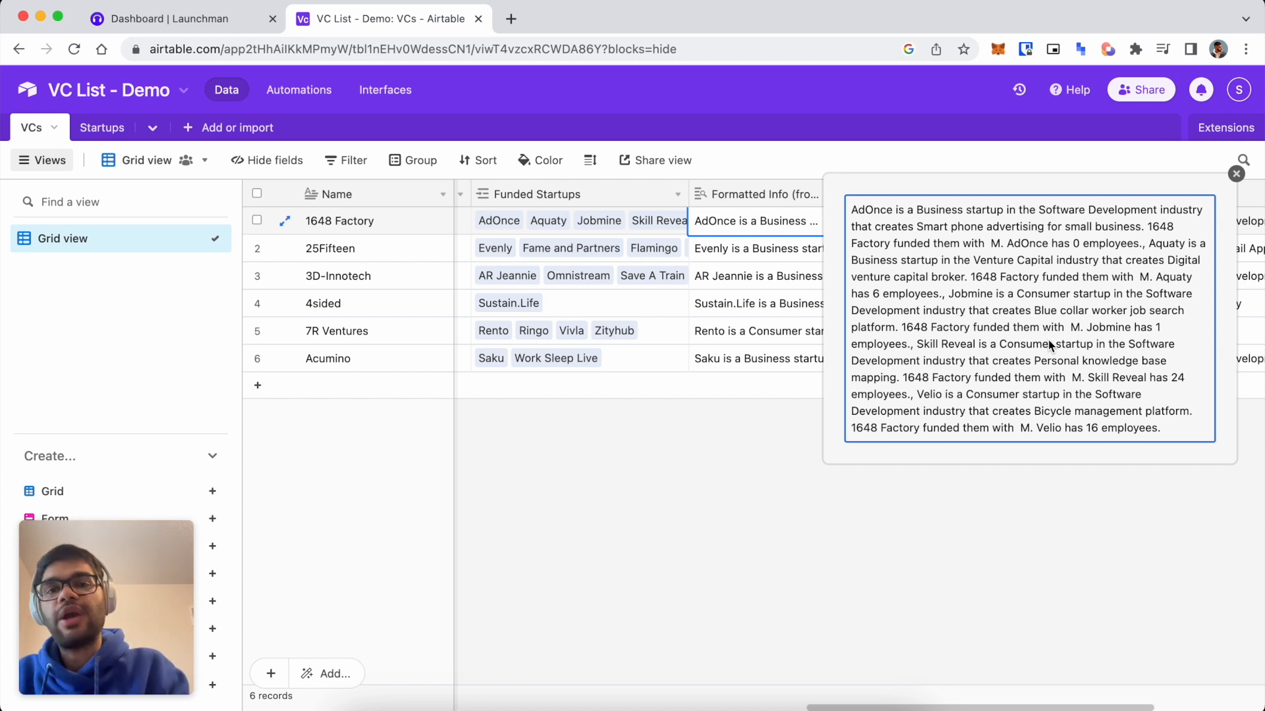
left_click(1235, 173)
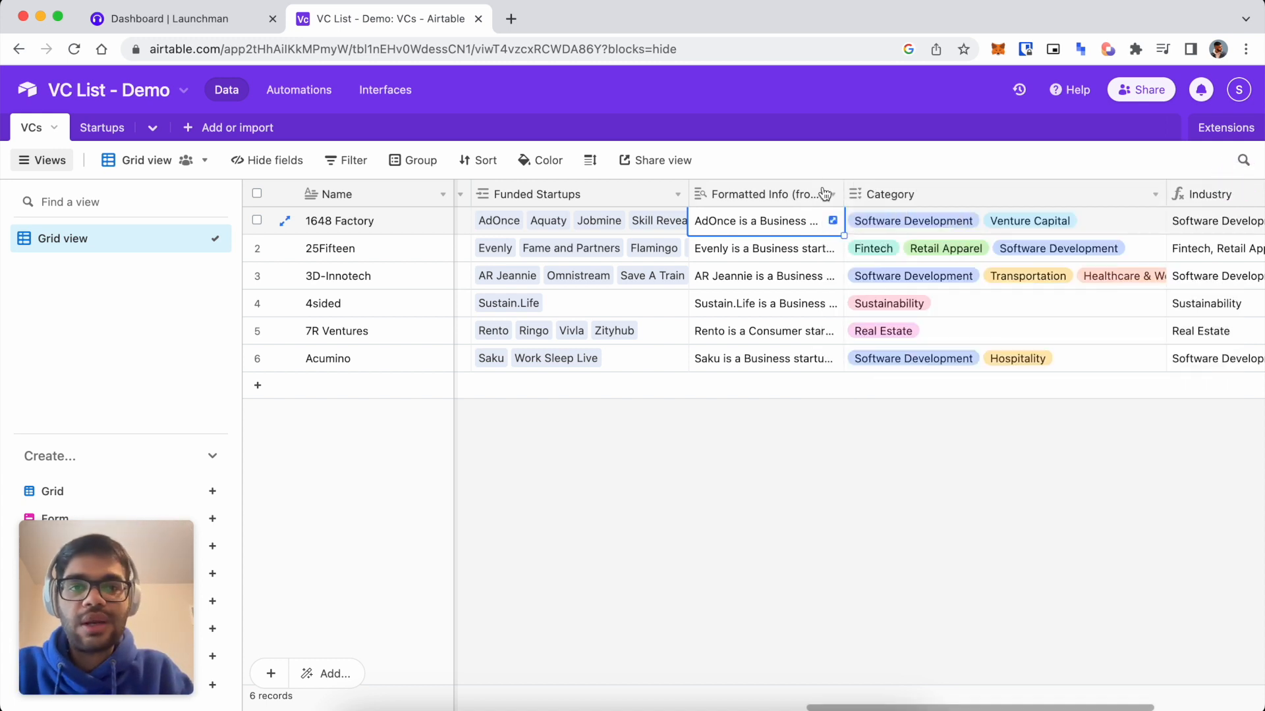
Delete the Formatted Info lookup field from the VCs table.
right_click(792, 194)
left_click(791, 662)
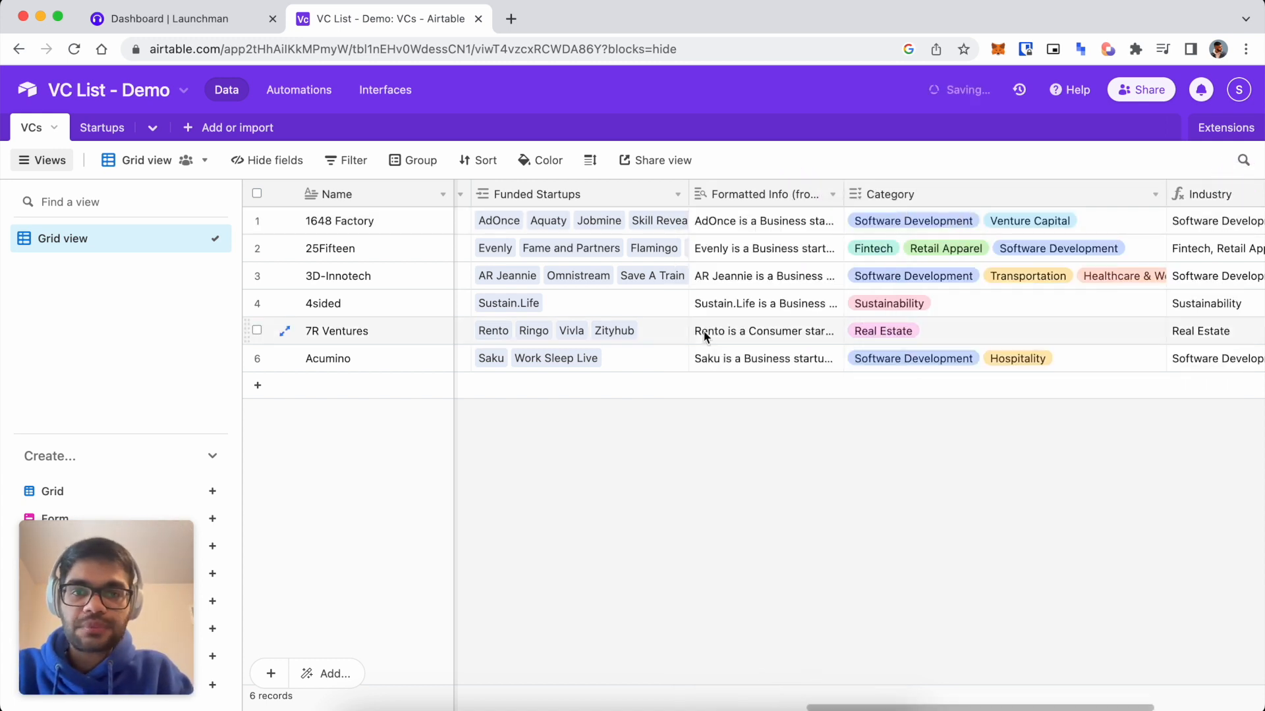
right_click(601, 197)
scroll(599, 438, "down", 1)
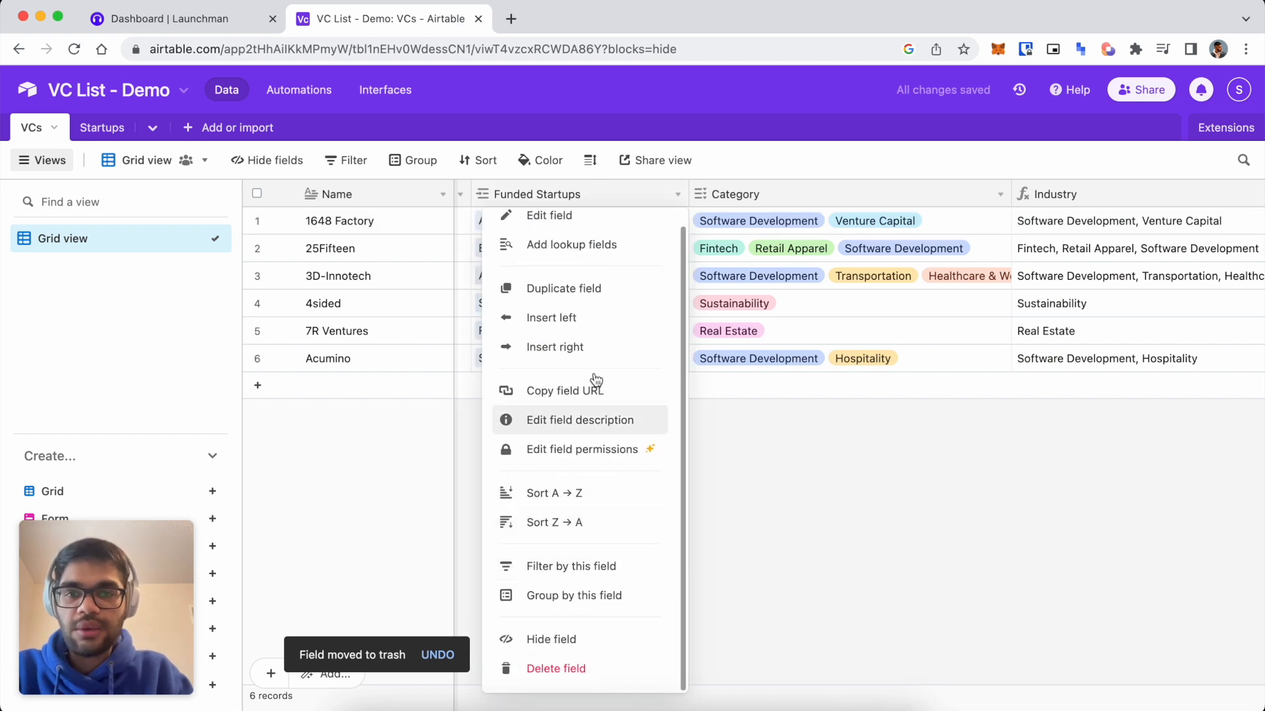
Add a new Rollup field named 'Startups' next to Funded Startups.
left_click(579, 347)
scroll(808, 389, "down", 4)
scroll(807, 392, "down", 5)
left_click(770, 430)
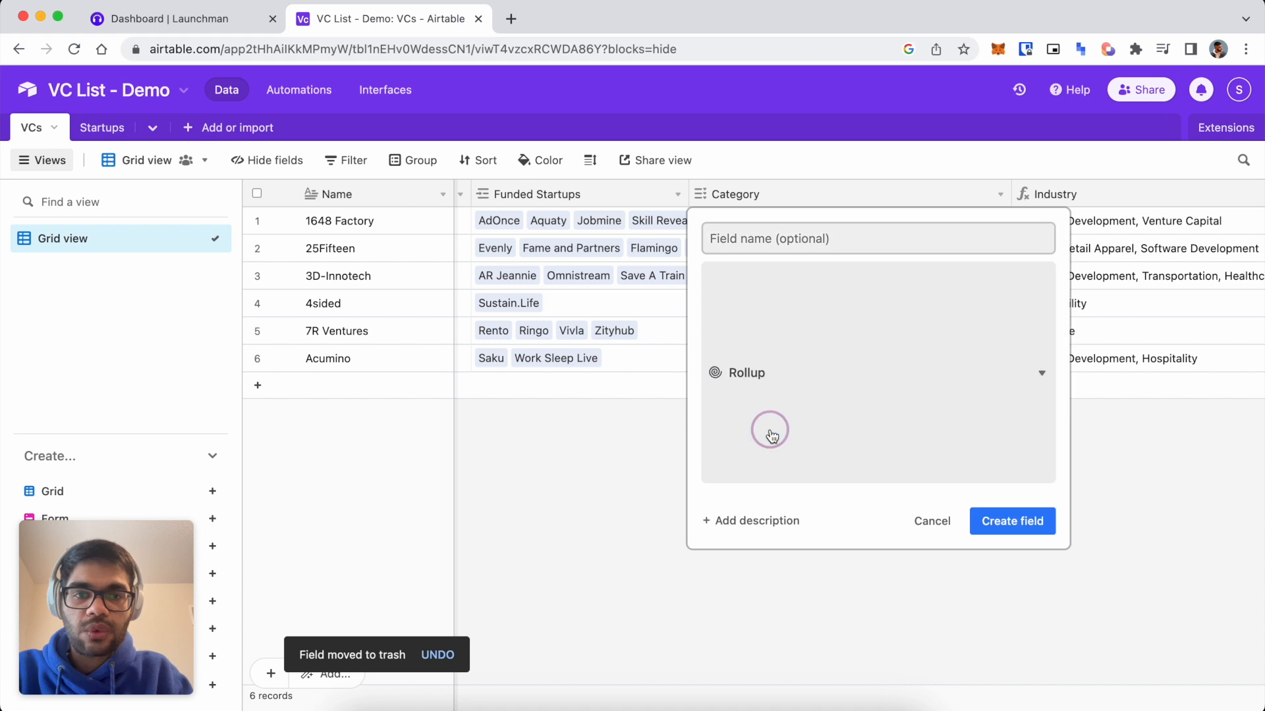
left_click(876, 238)
type("Startup")
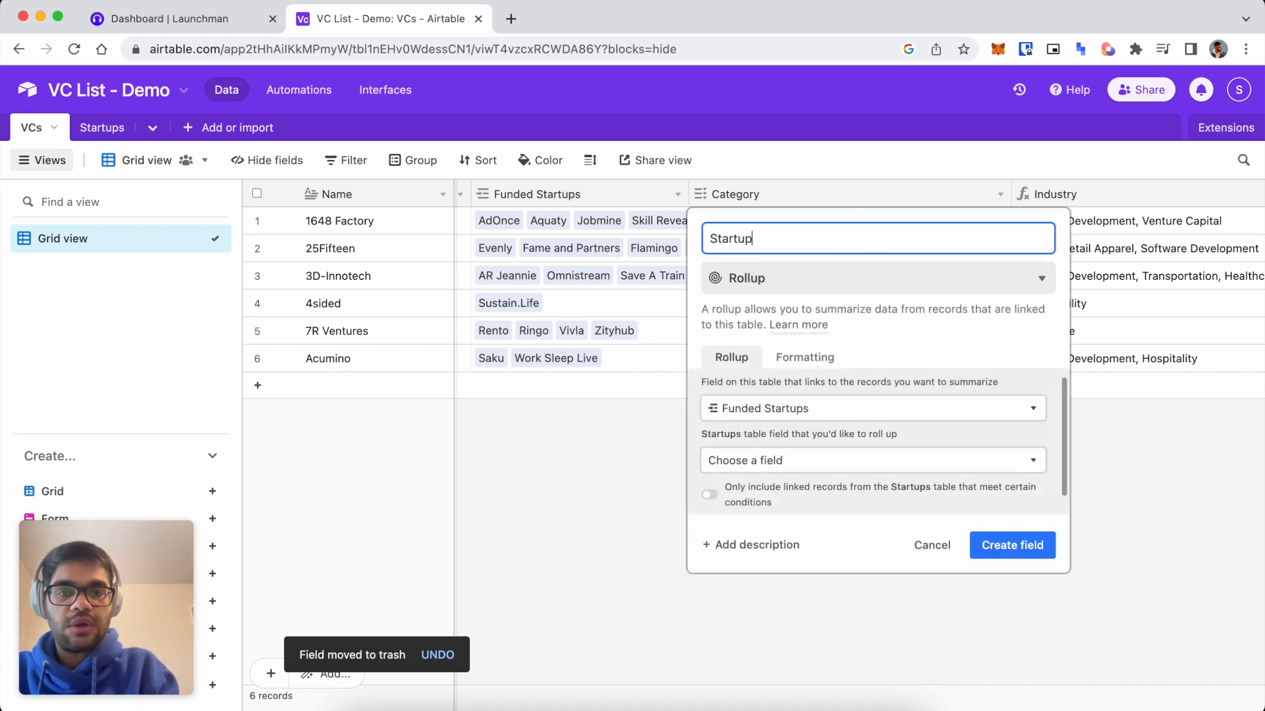
type("s")
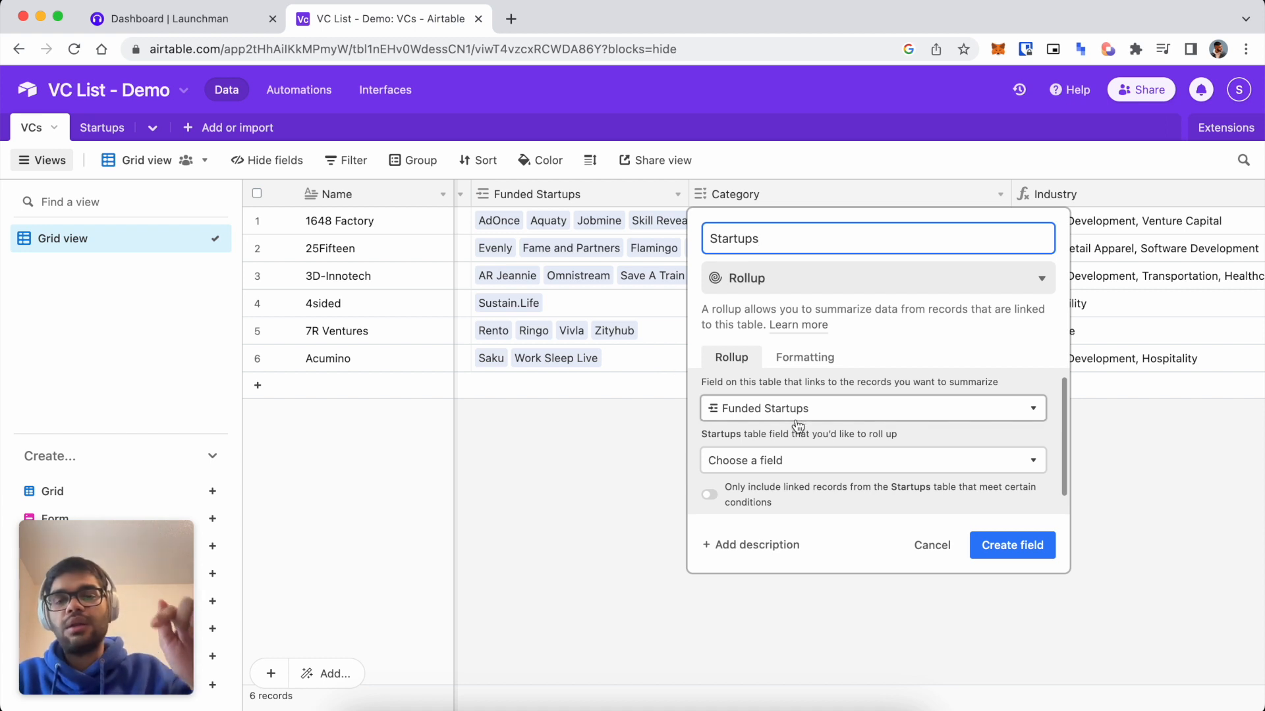
Choose the linked startups' Formatted Info field as the rollup source.
scroll(781, 452, "down", 1)
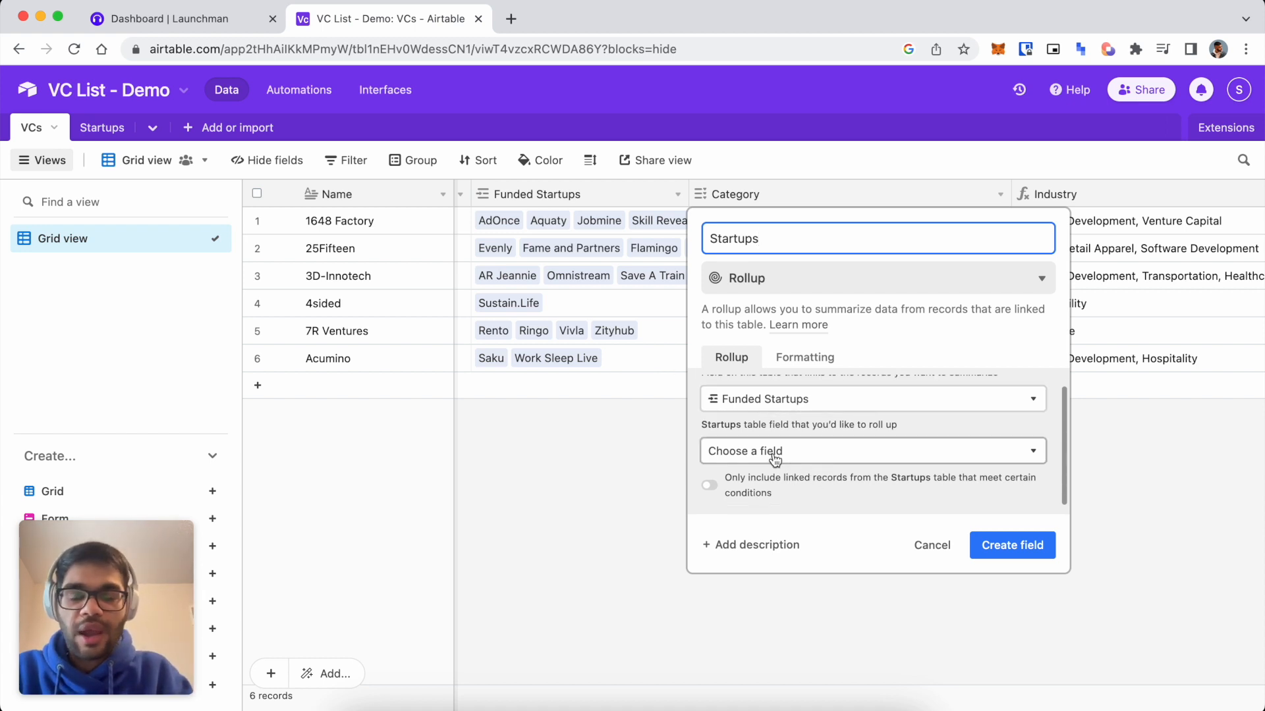
left_click(775, 455)
left_click(770, 454)
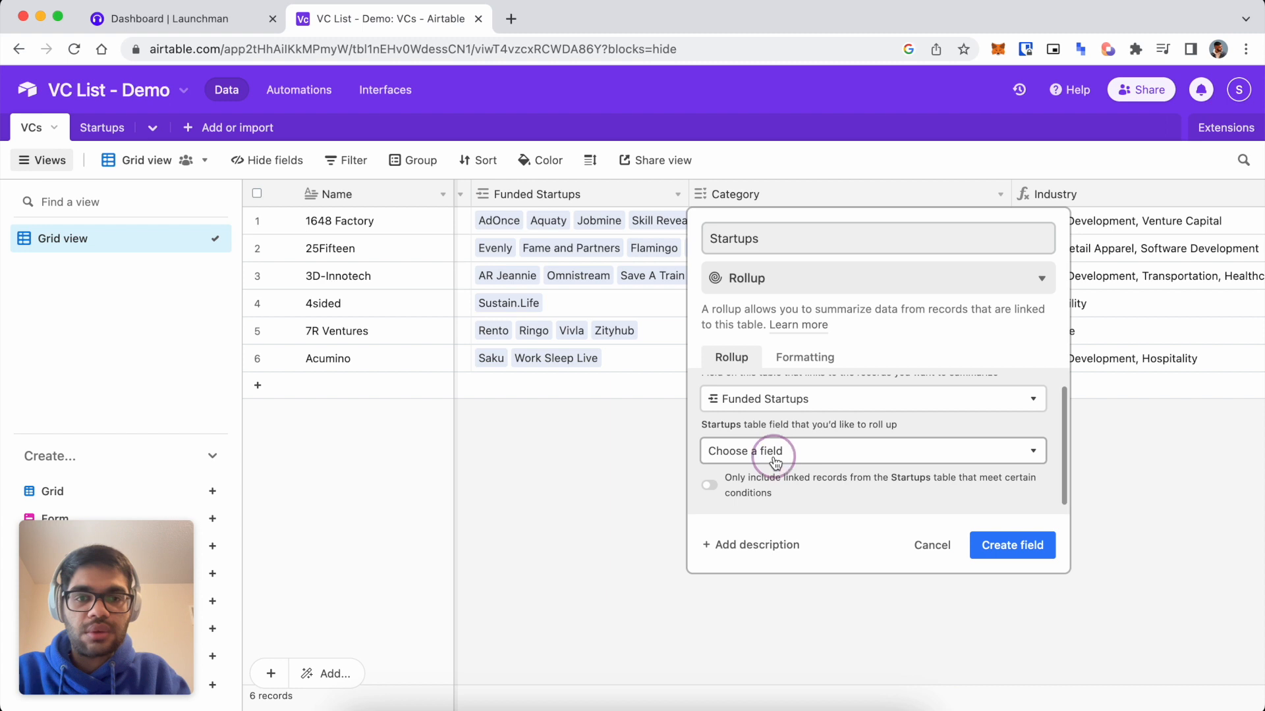
left_click(721, 487)
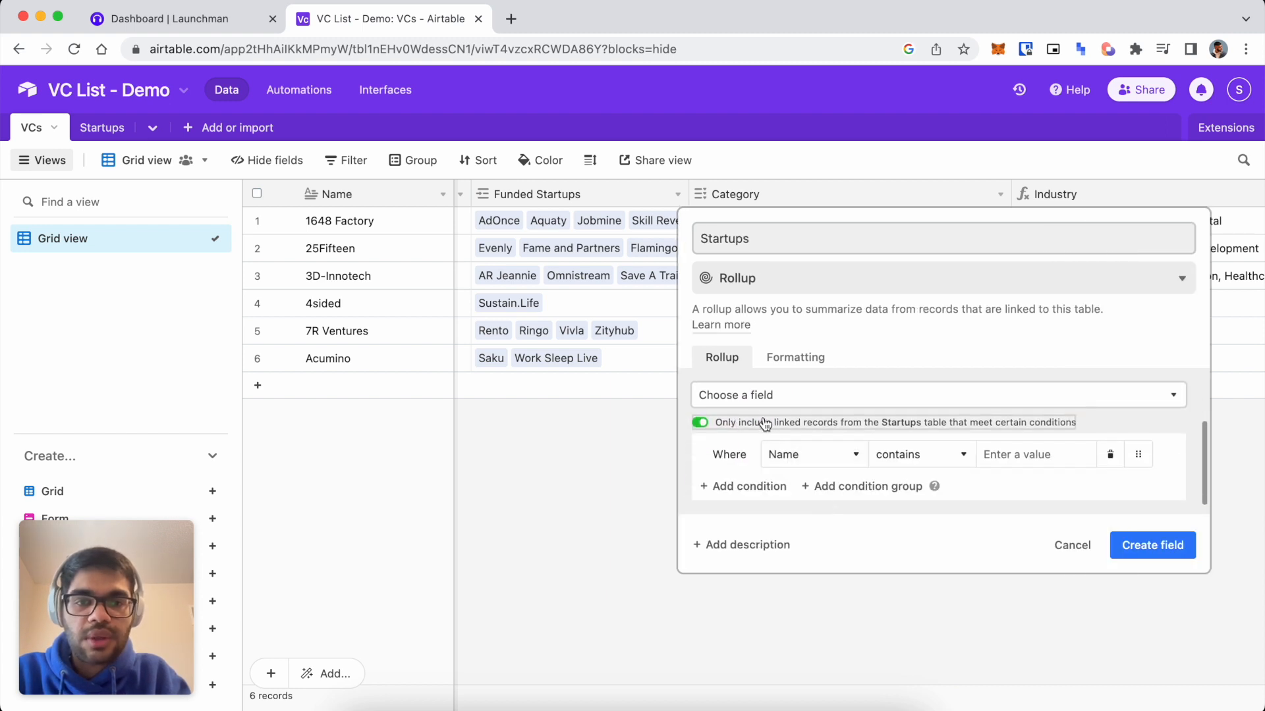
left_click(755, 394)
scroll(796, 536, "down", 5)
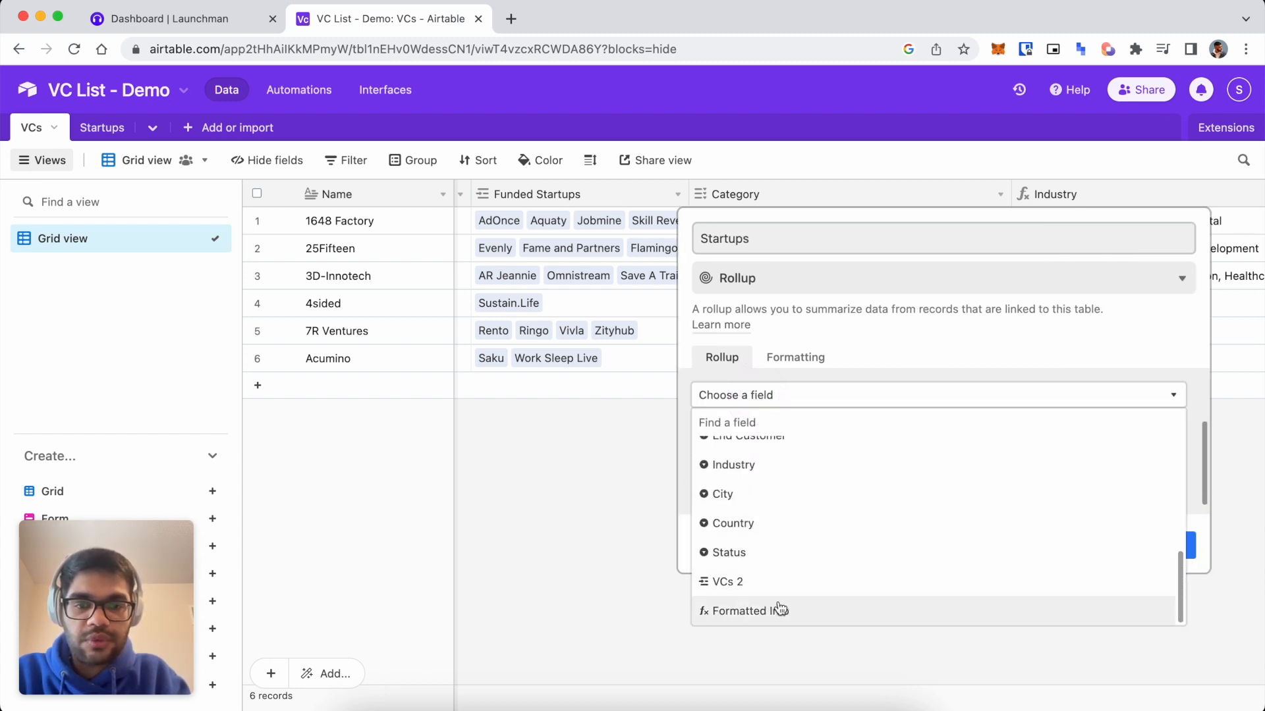
left_click(780, 606)
Set the aggregation formula to ARRAYJOIN(values, "\n") and create the field.
left_click(794, 549)
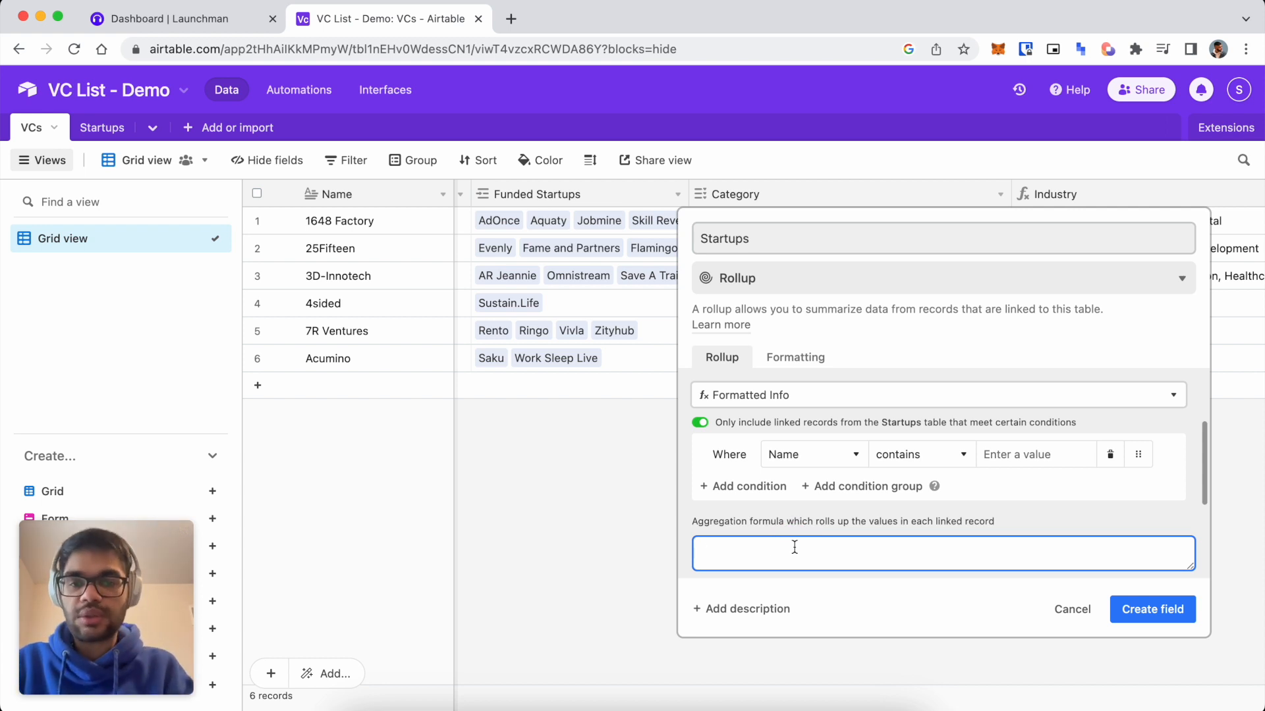
type("ARRAY")
key("Return")
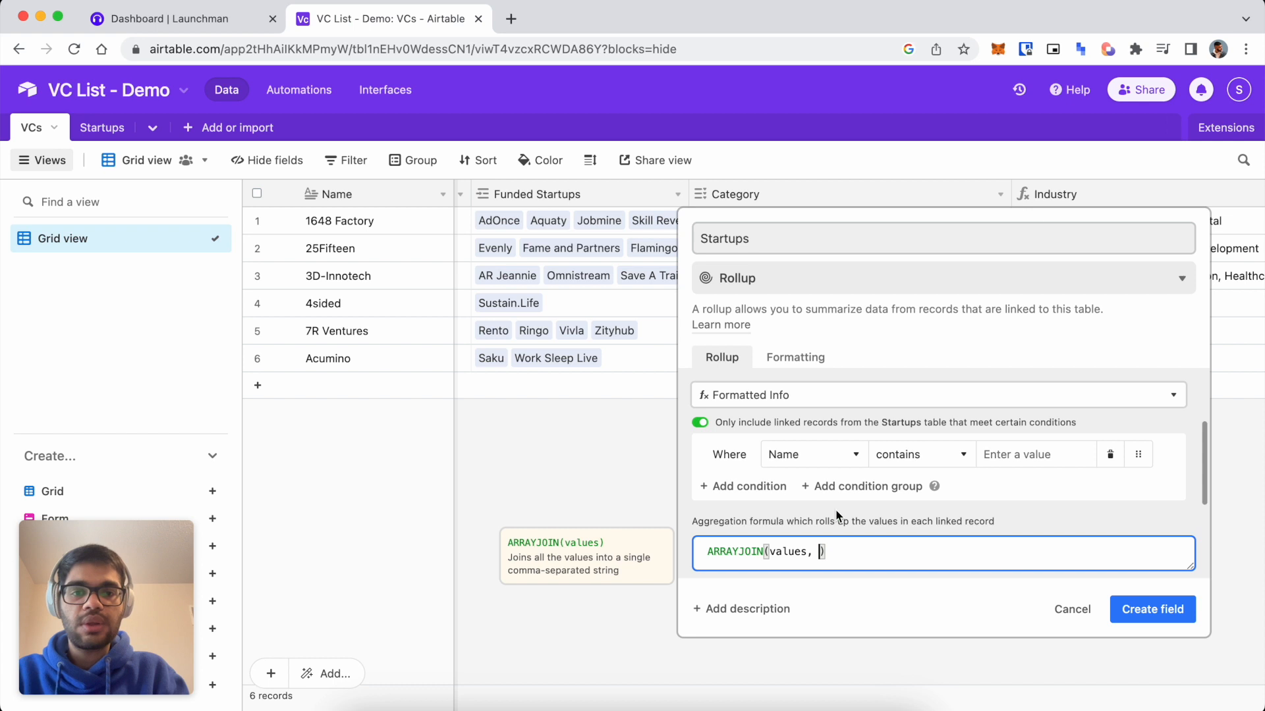
type("\"\\n")
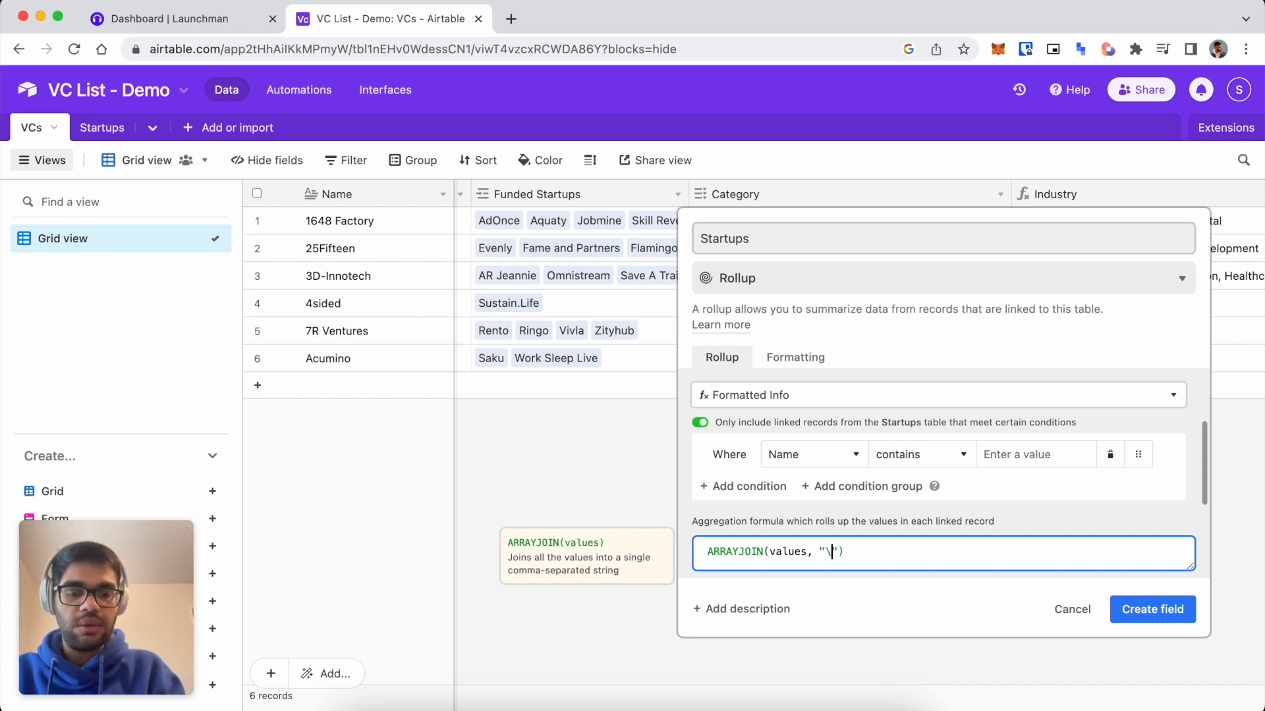
type("\\n")
left_click(1150, 609)
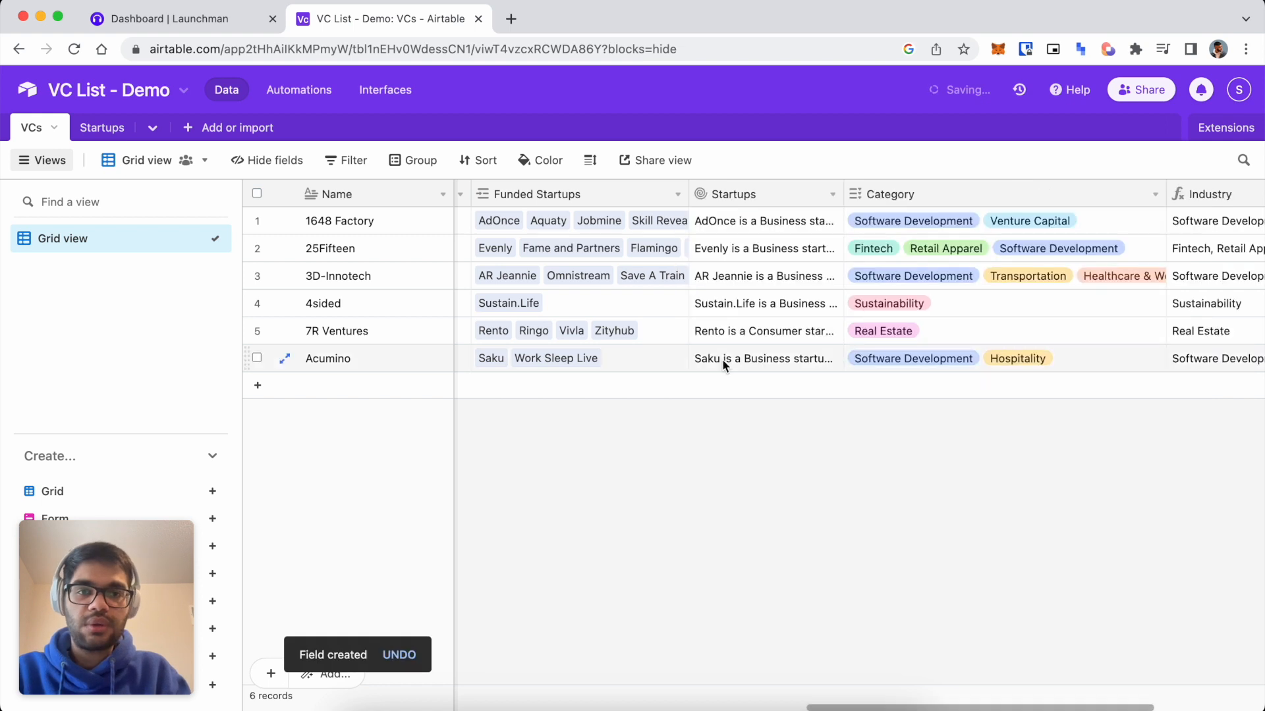
Expand the first VC's Startups cell to check the joined descriptions.
left_click(831, 196)
left_click(635, 248)
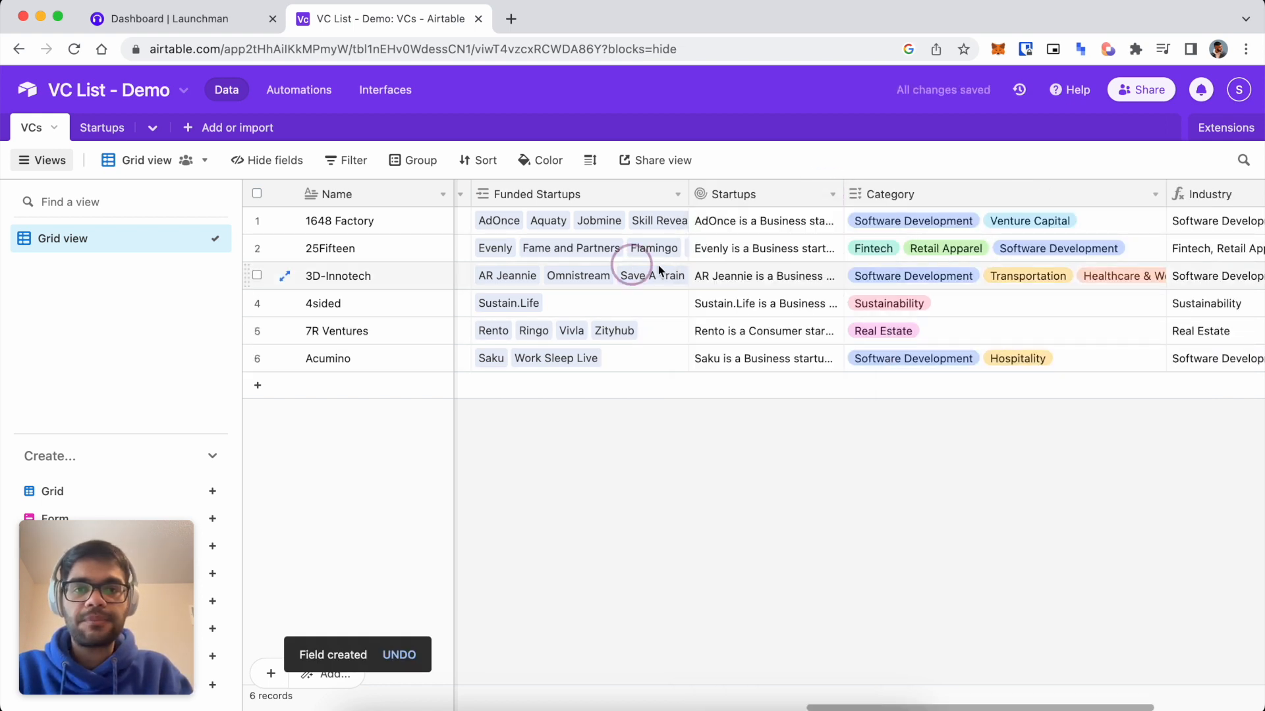
left_click(830, 224)
left_click(832, 221)
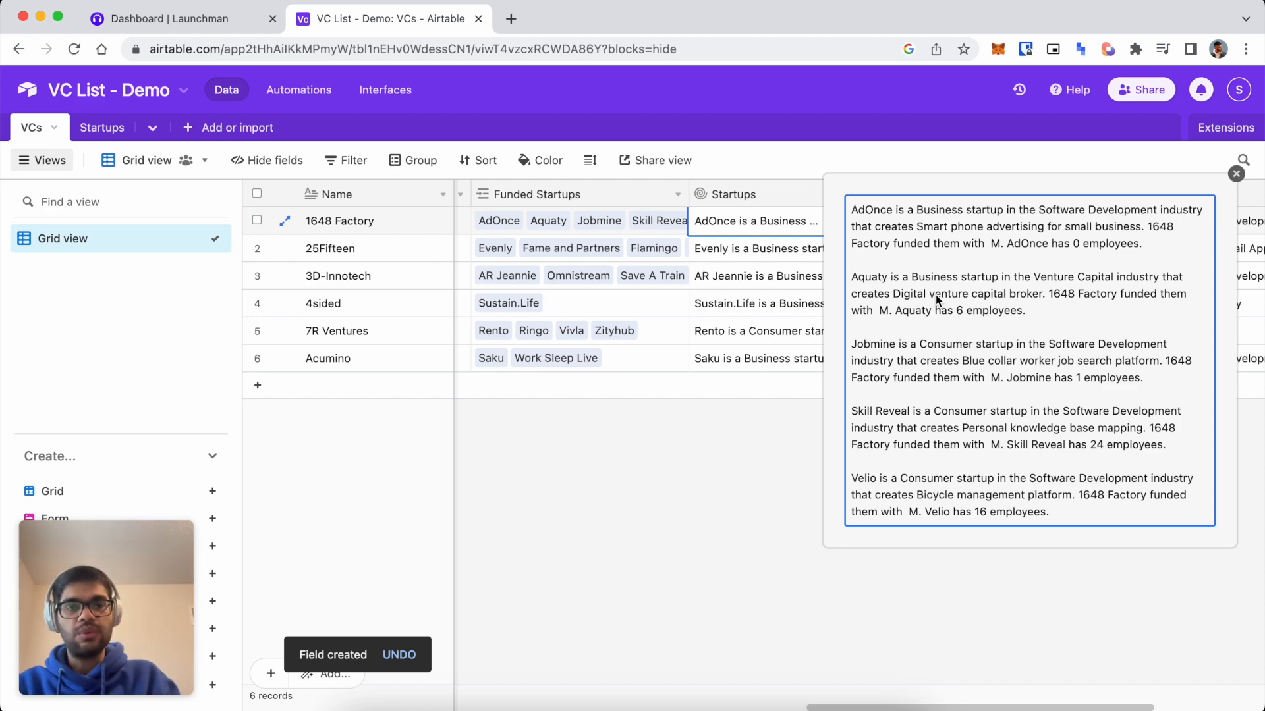
left_click(648, 550)
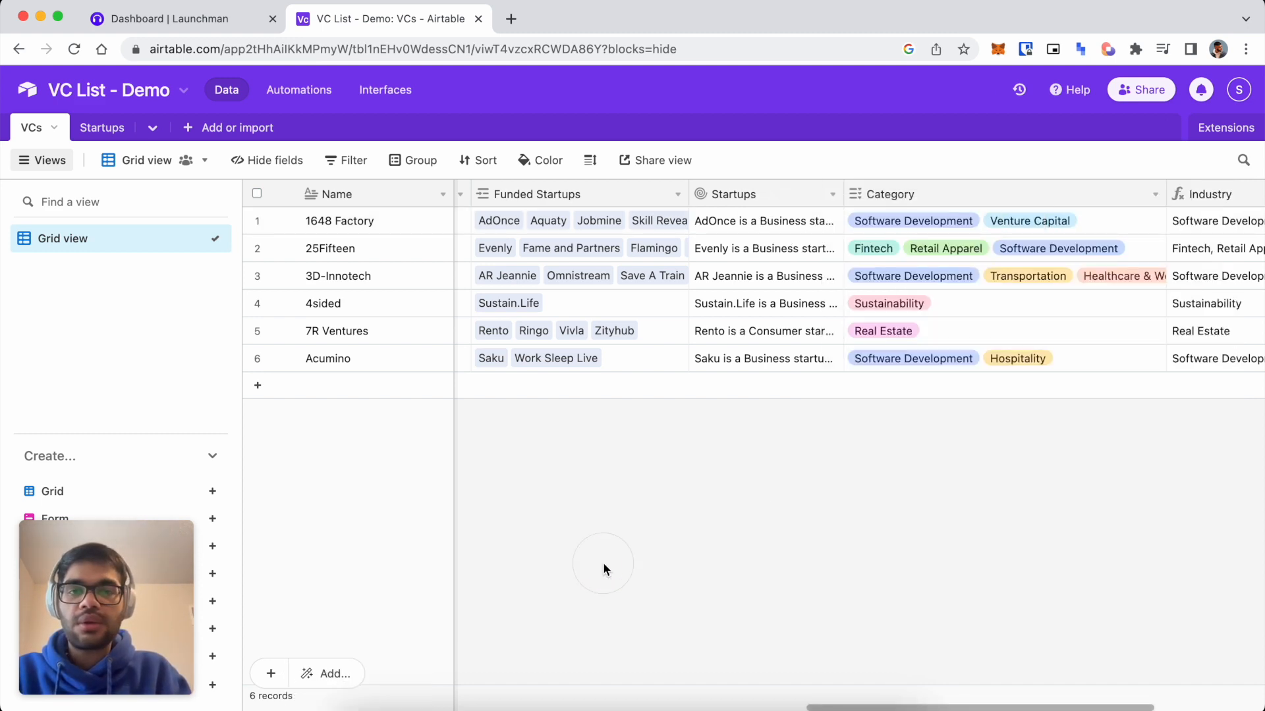
Duplicate the Launchman dashboard into a second browser tab.
left_click(210, 27)
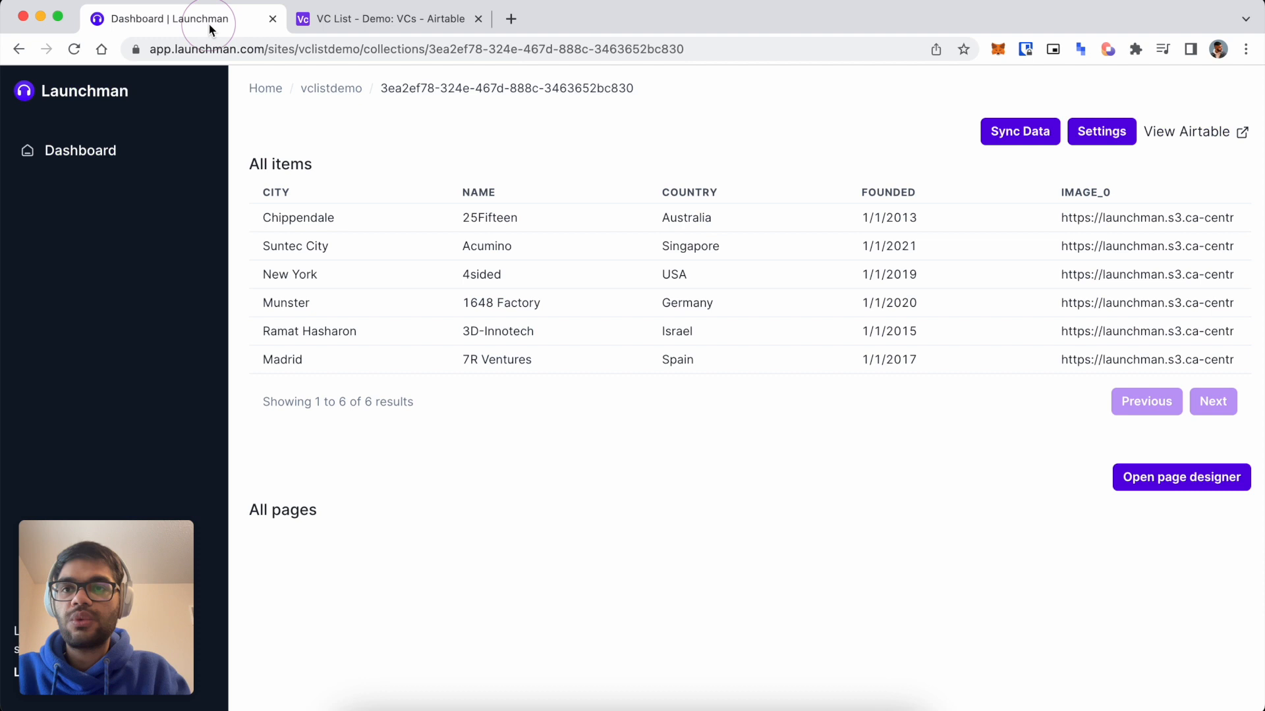
right_click(209, 24)
left_click(272, 137)
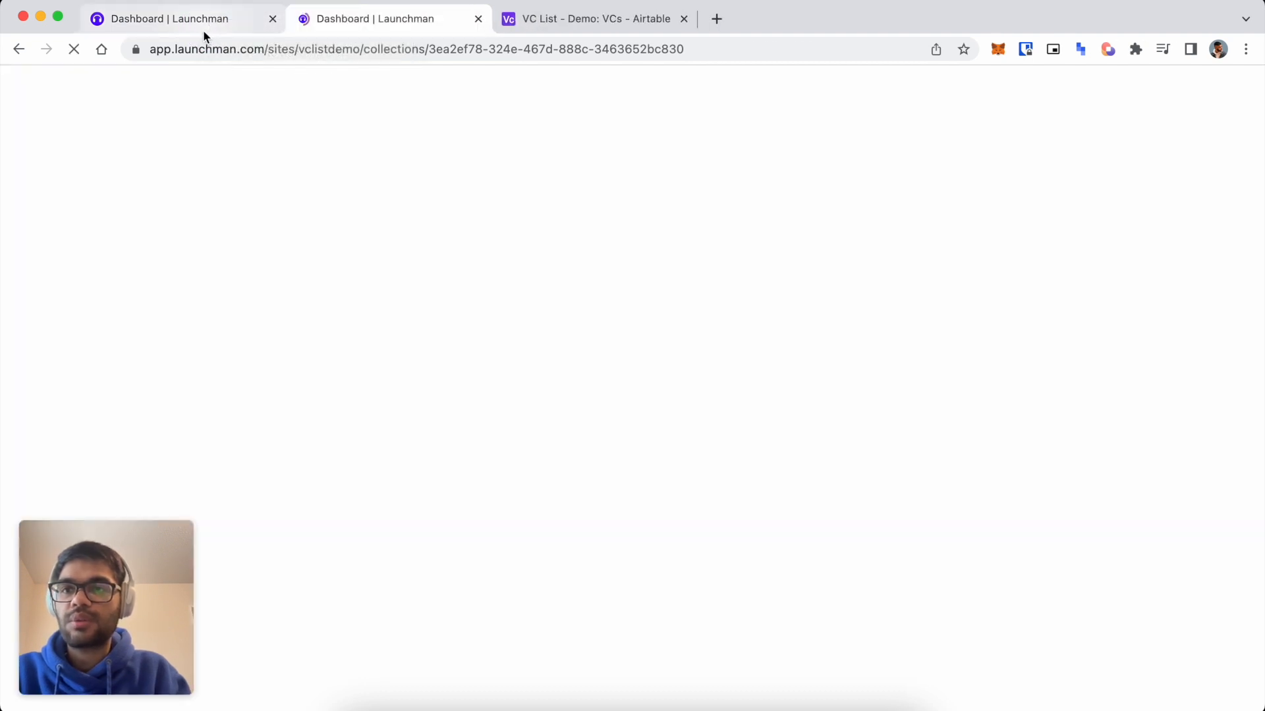
In the VC page designer, add a test text block containing 'dqd'.
left_click(1181, 478)
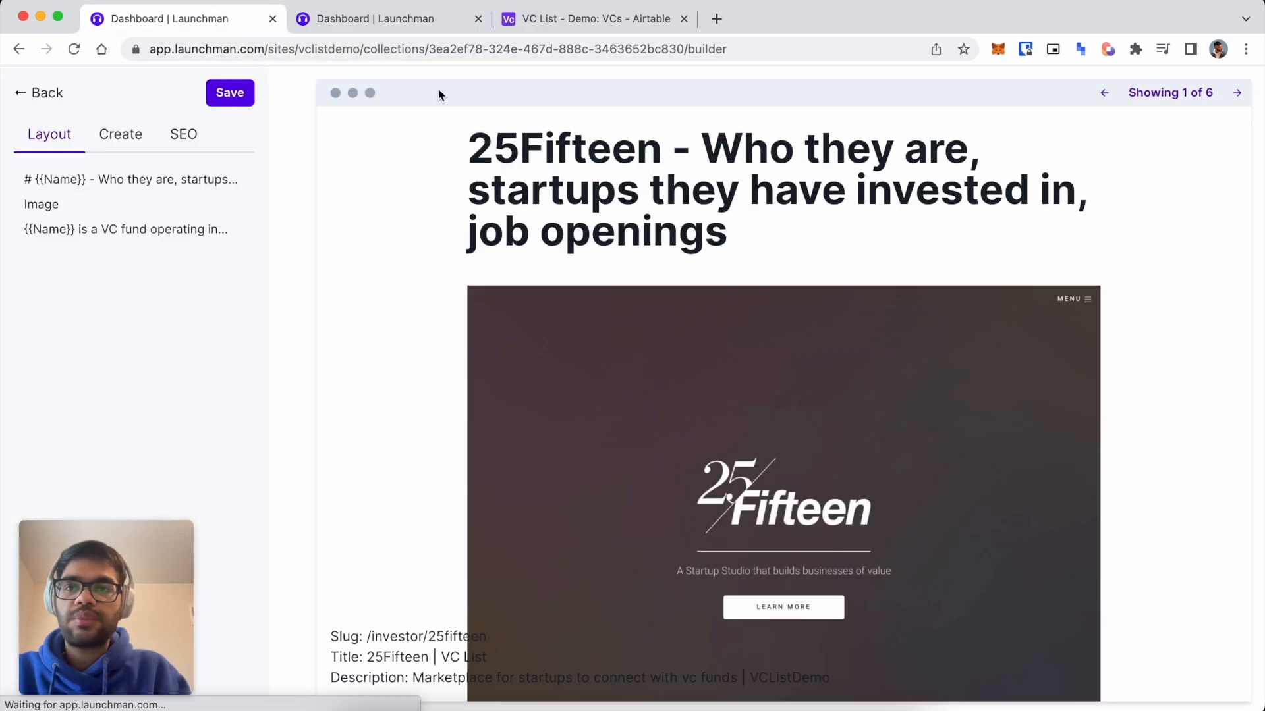
left_click(113, 143)
left_click(108, 184)
left_click(92, 254)
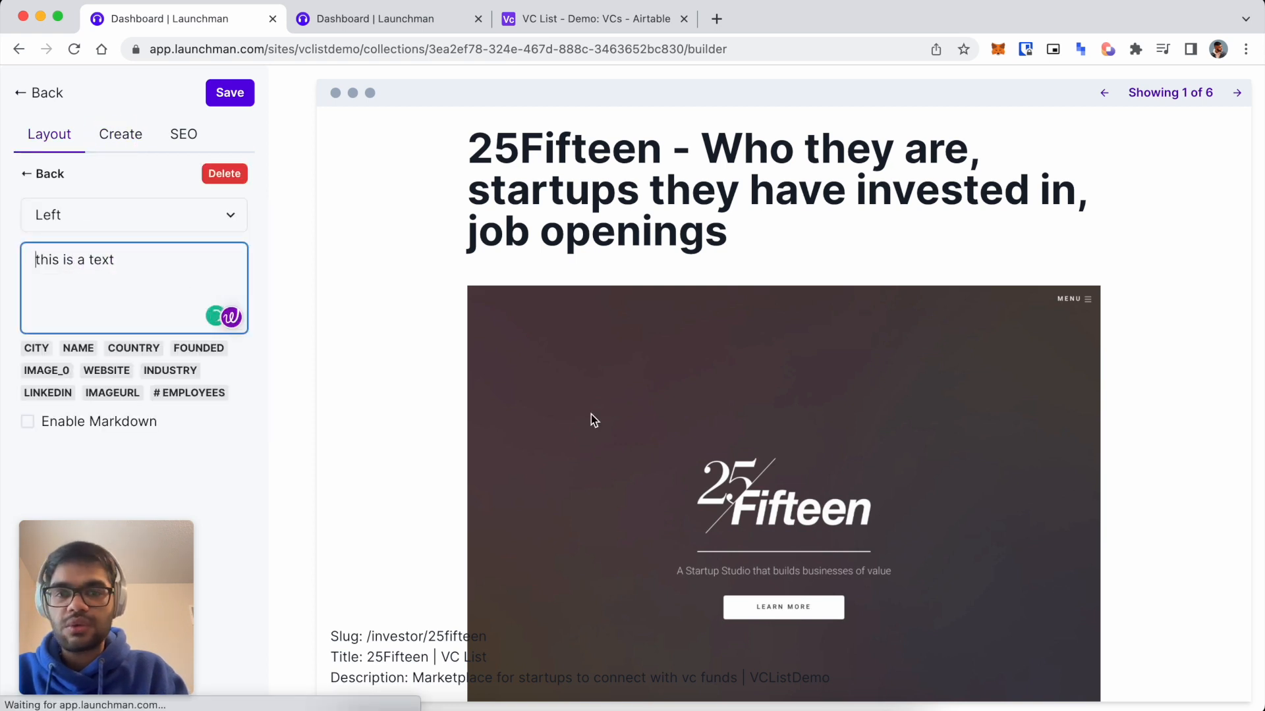
scroll(591, 414, "down", 5)
left_click(171, 294)
key("super+a")
key("BackSpace")
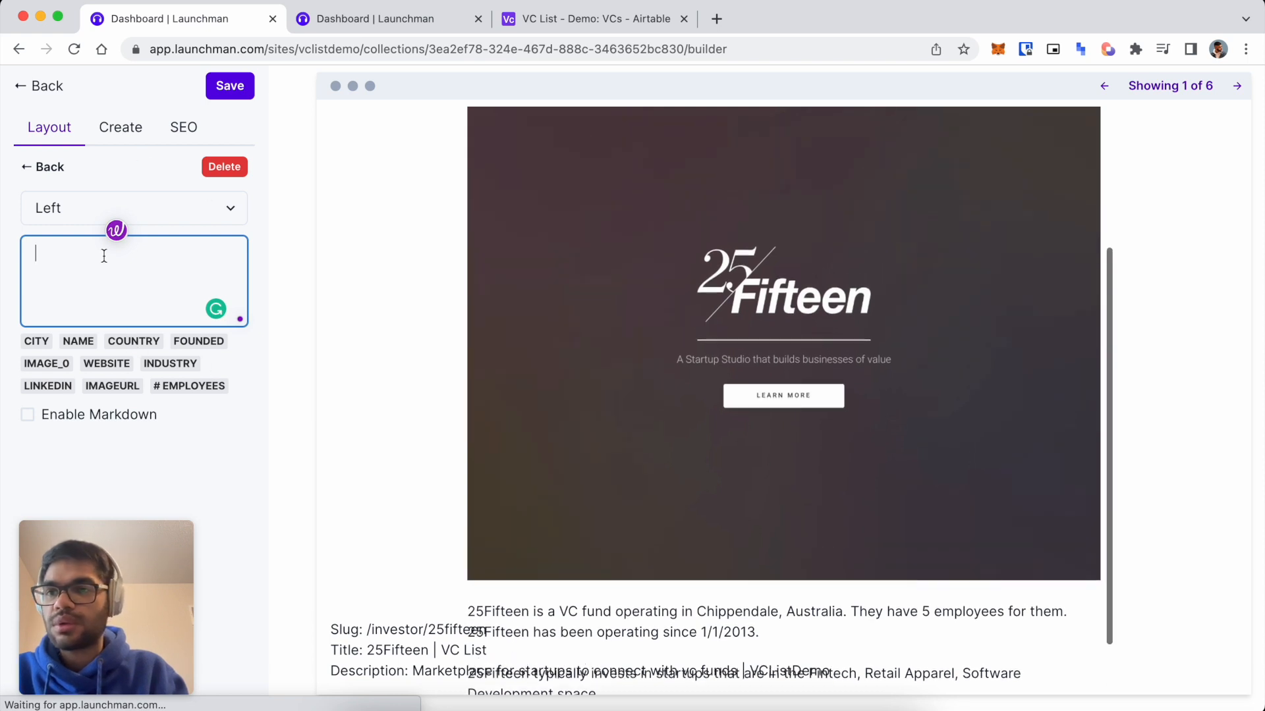
type("dqd")
Move the dqd test block to the top of the page and clear its text.
left_click(31, 173)
left_click_drag(45, 254, 43, 173)
left_click(107, 184)
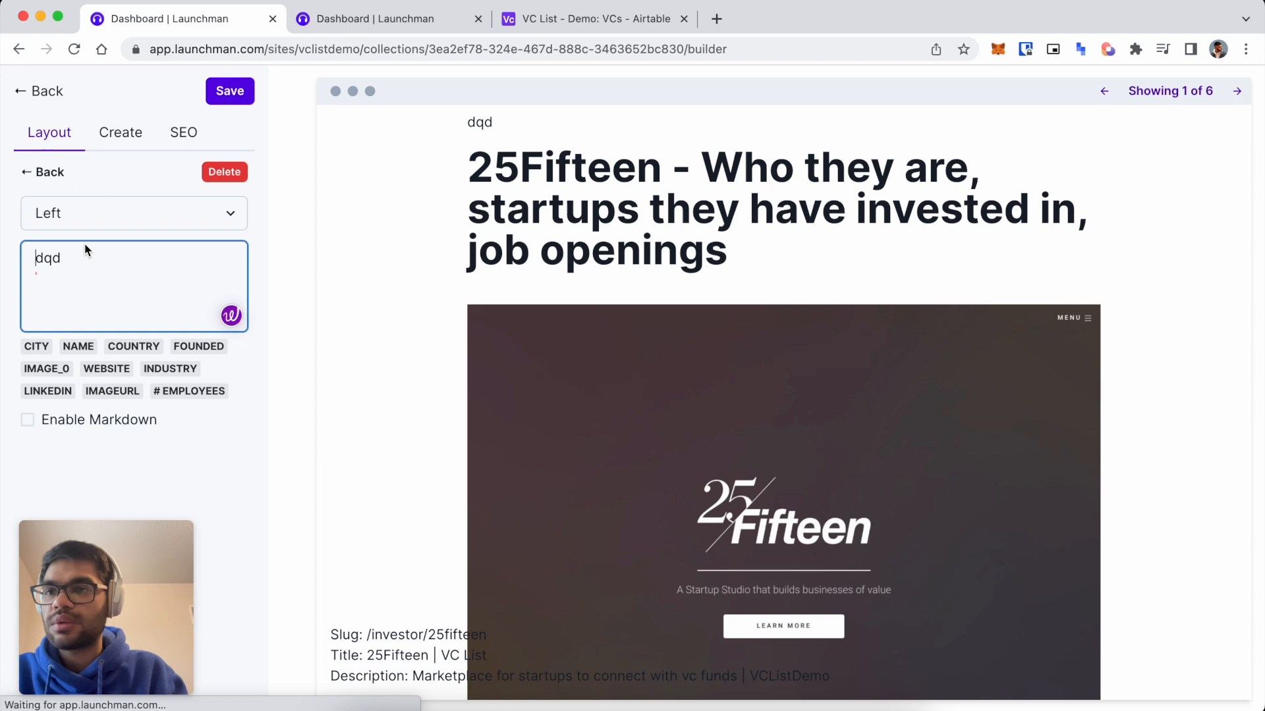
double_click(85, 260)
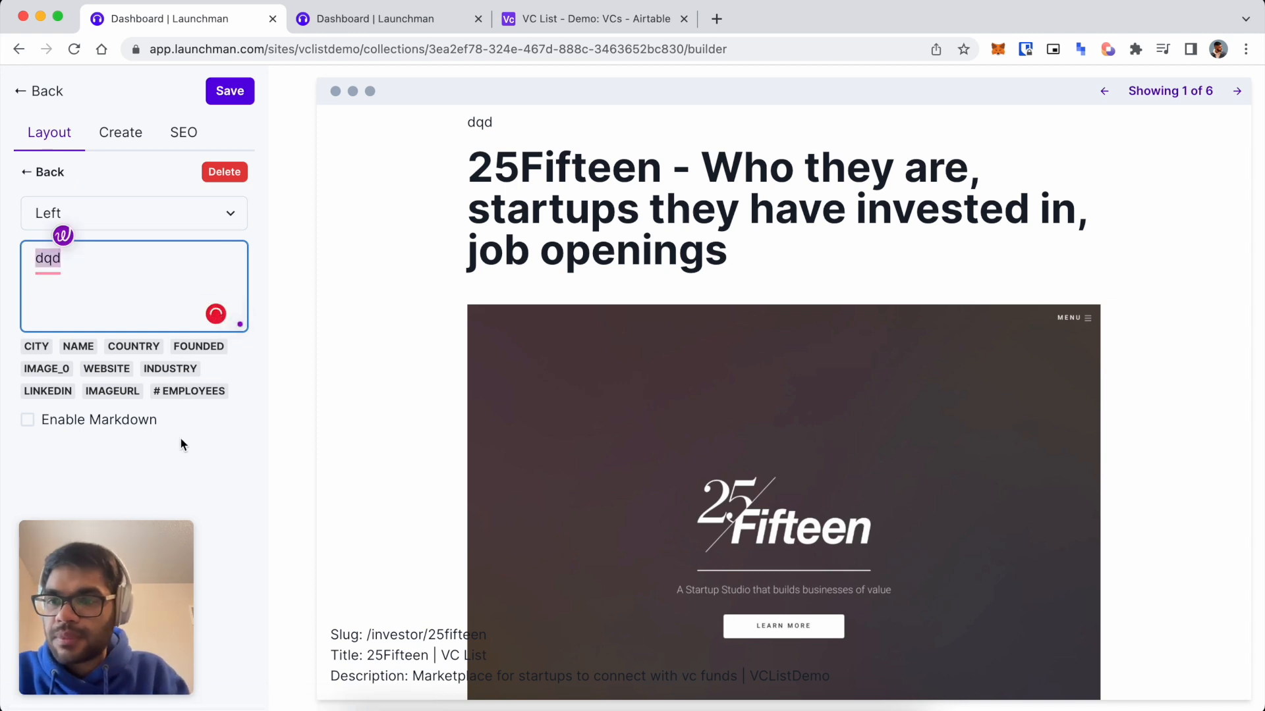
key("BackSpace")
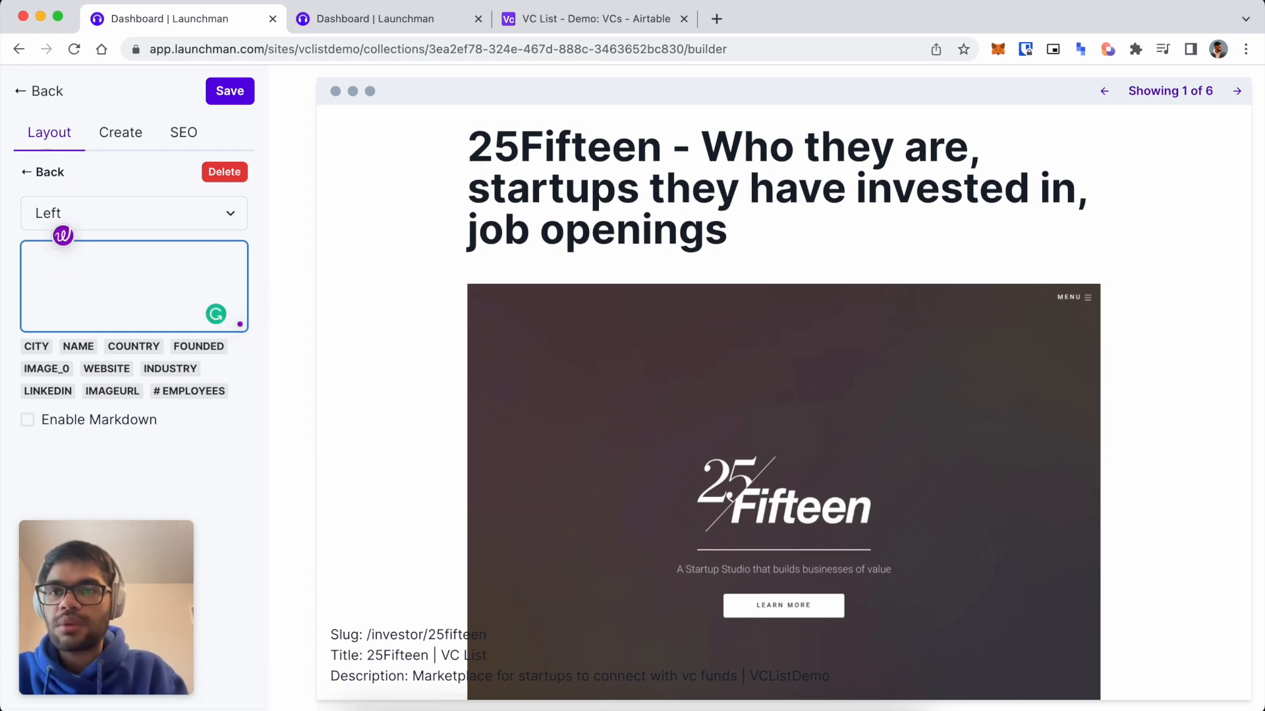
Sync the latest Airtable data on the collection items page.
left_click(409, 23)
left_click(999, 131)
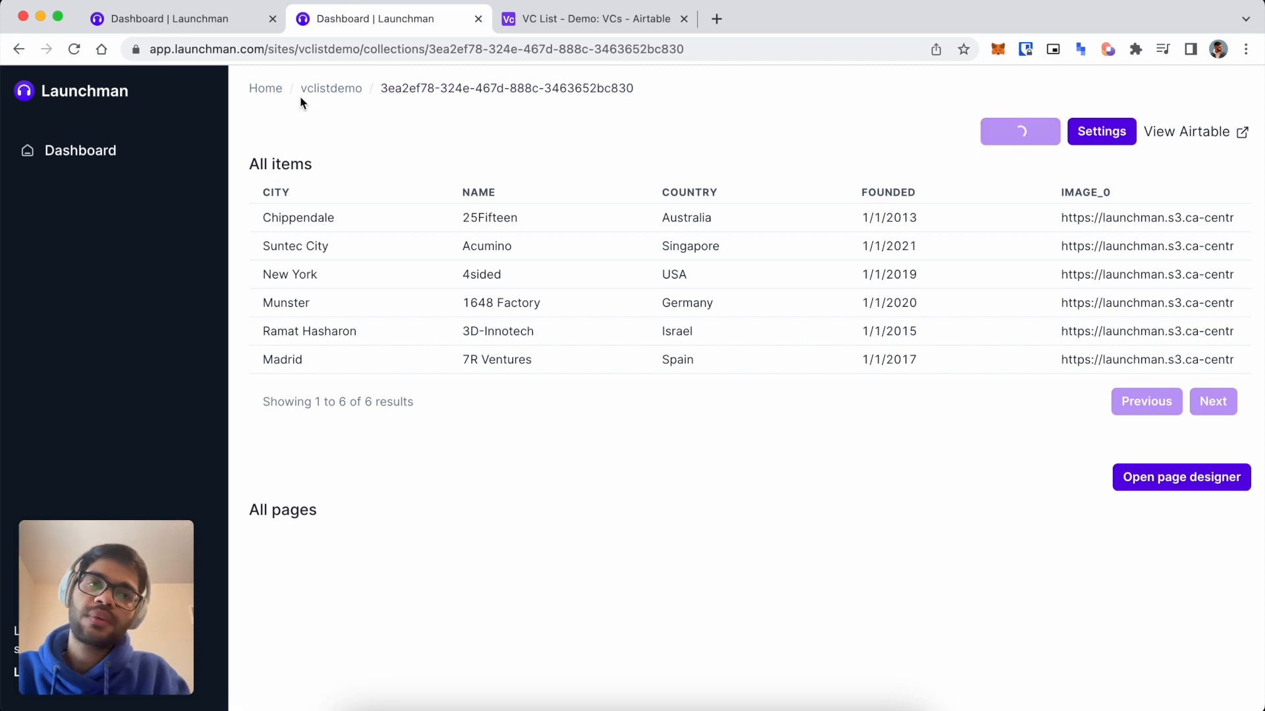
scroll(673, 315, "right", 5)
scroll(673, 314, "right", 10)
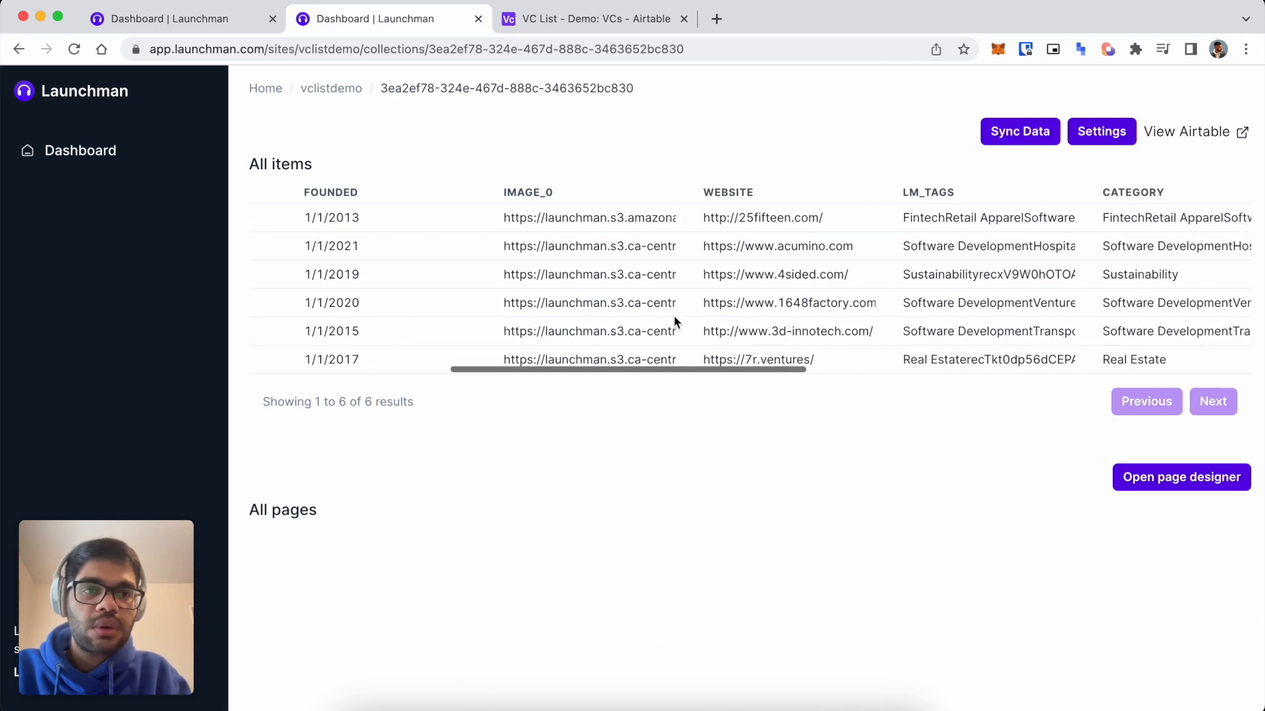
scroll(674, 321, "right", 3)
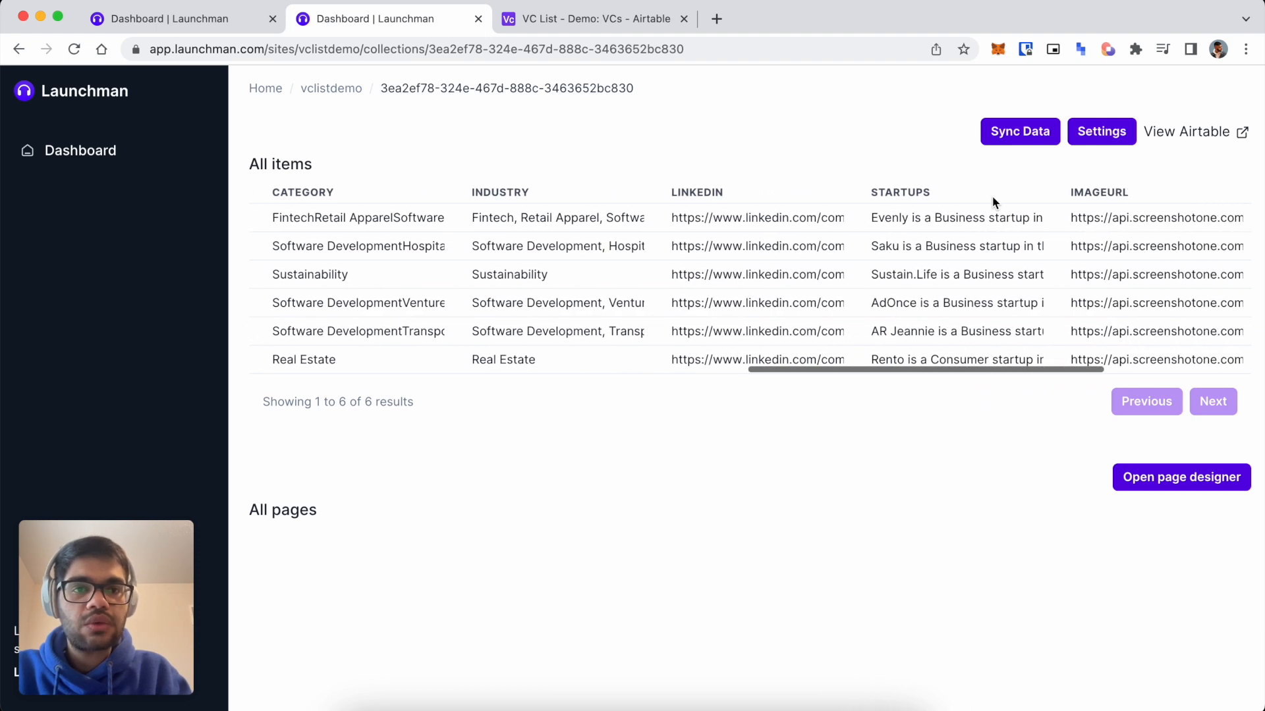
Add a new text block containing the {{Startups}} field with Markdown enabled.
left_click(135, 27)
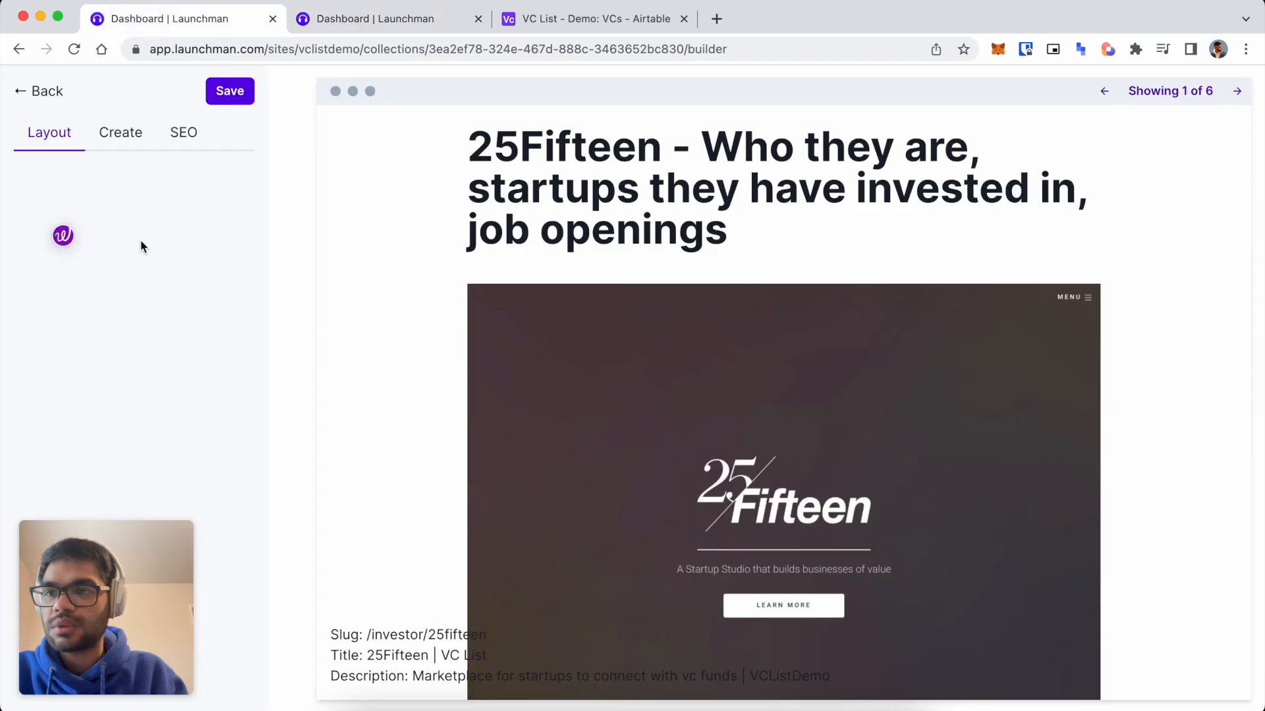
left_click(131, 145)
left_click(106, 192)
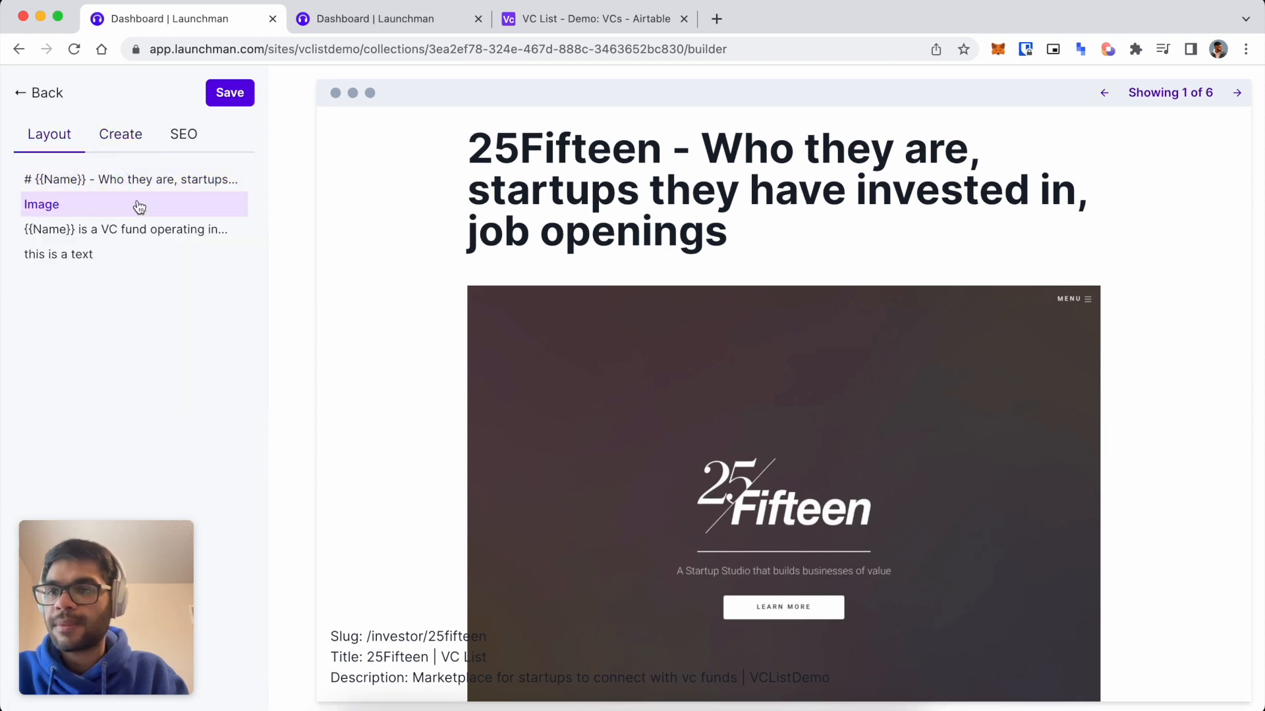
left_click_drag(96, 257, 88, 184)
left_click(87, 182)
triple_click(144, 259)
key("BackSpace")
left_click(112, 392)
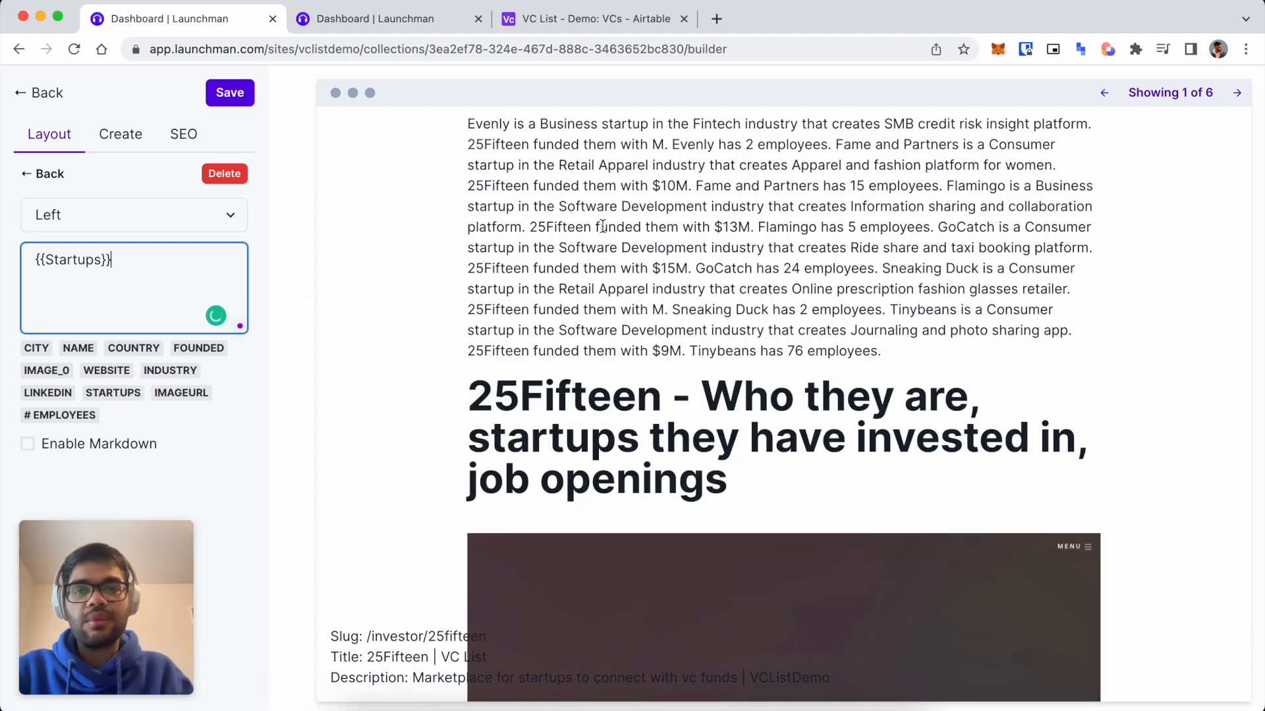
left_click(28, 444)
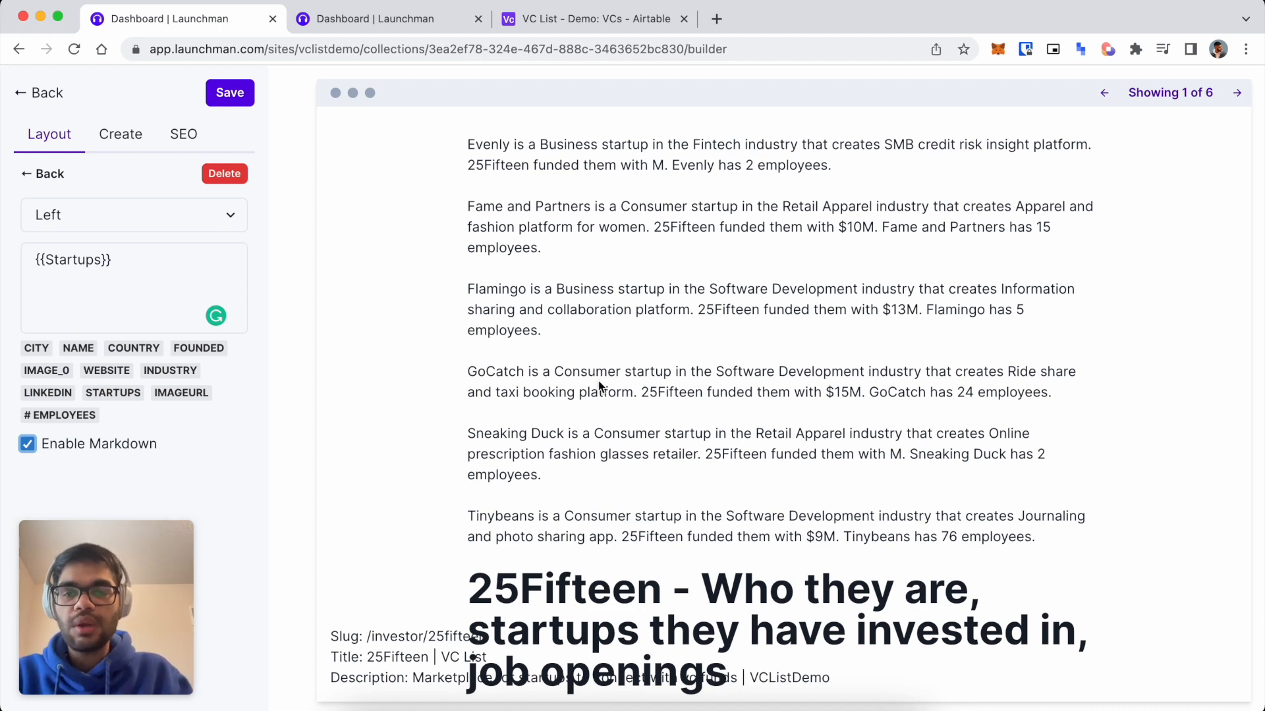
Save the Startups block and drag it to the end of the page.
scroll(577, 389, "down", 5)
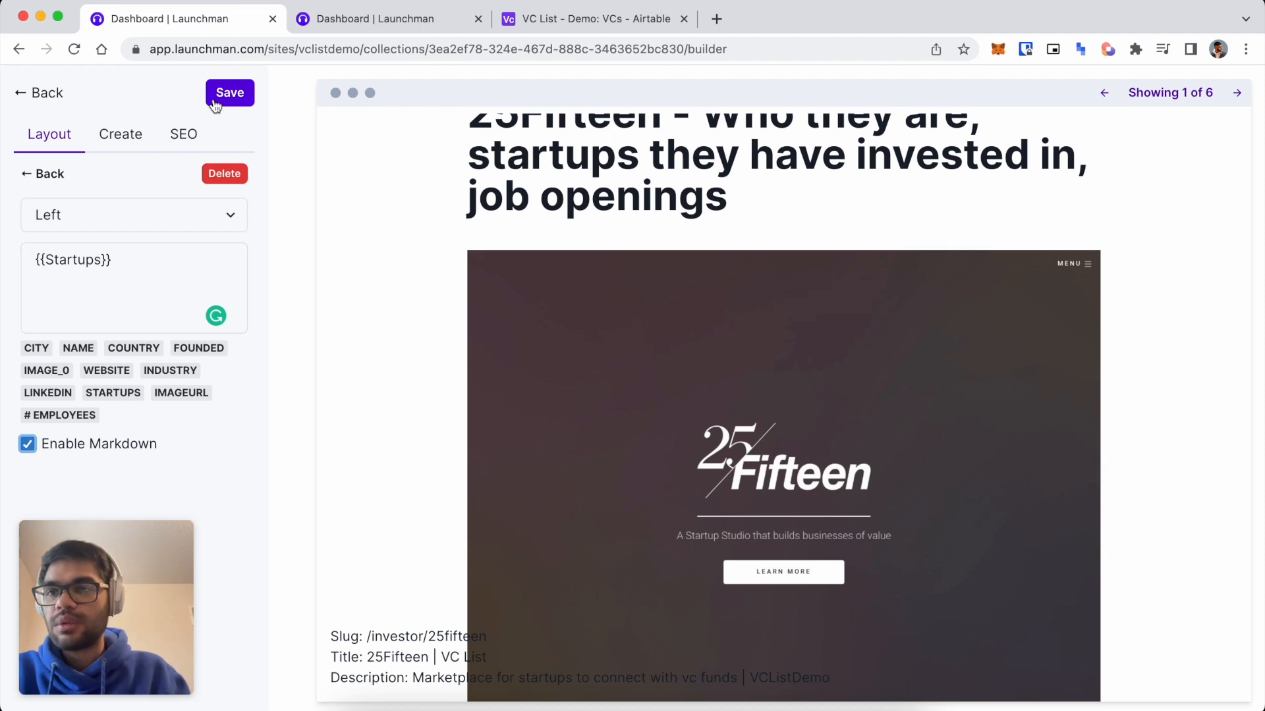
left_click(28, 188)
scroll(168, 345, "down", 1)
left_click_drag(51, 161, 79, 264)
scroll(562, 345, "down", 10)
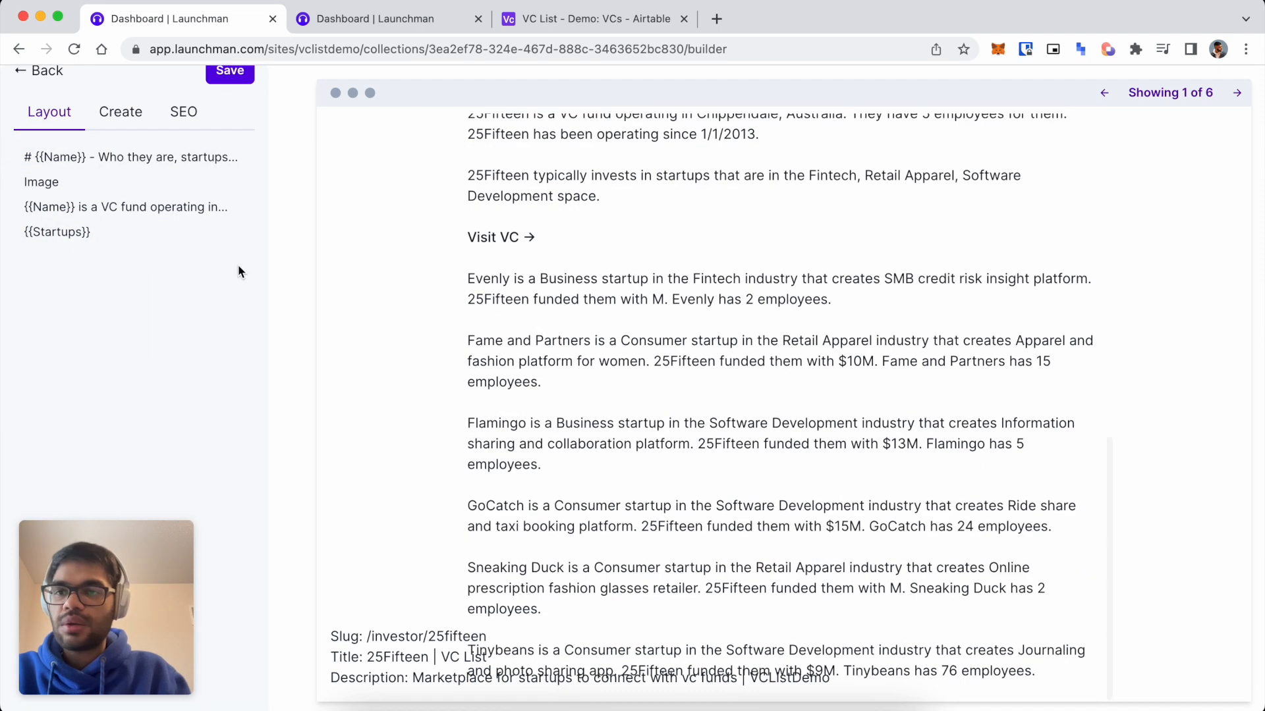
Add the heading '## Startups {{Name}} has invested in' above the startups text.
left_click(113, 241)
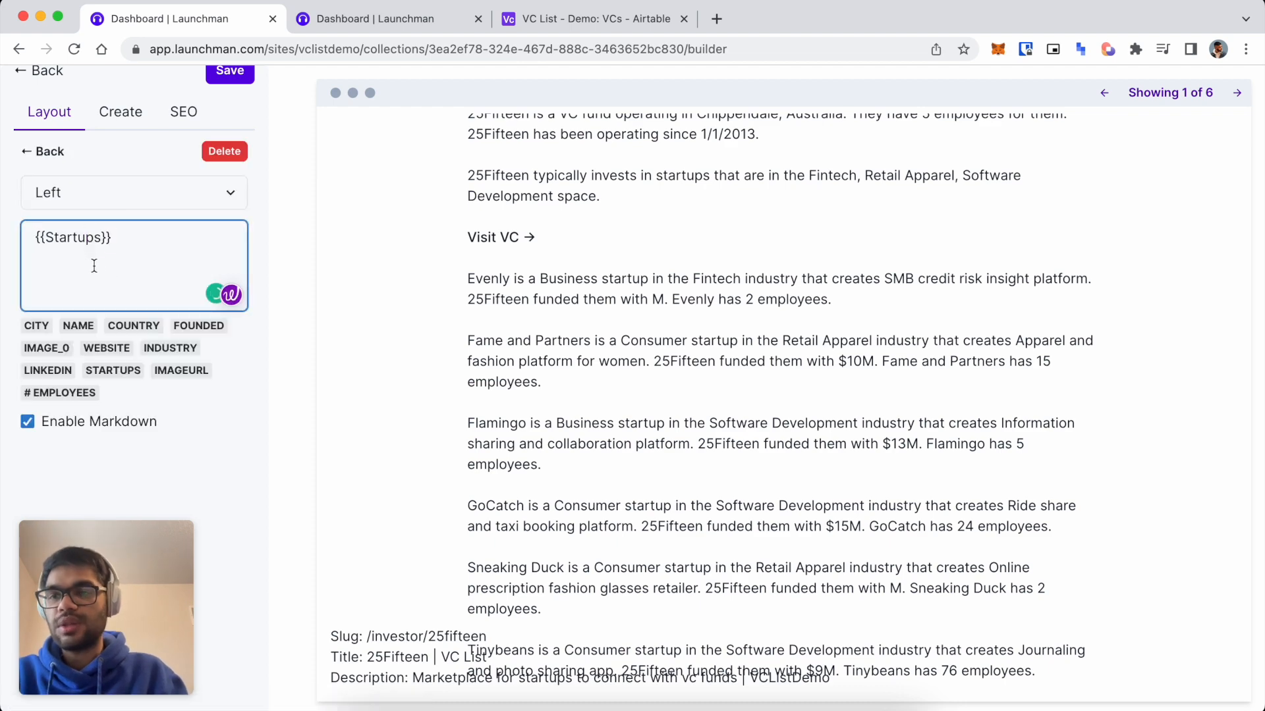
key("Return")
key("Return")
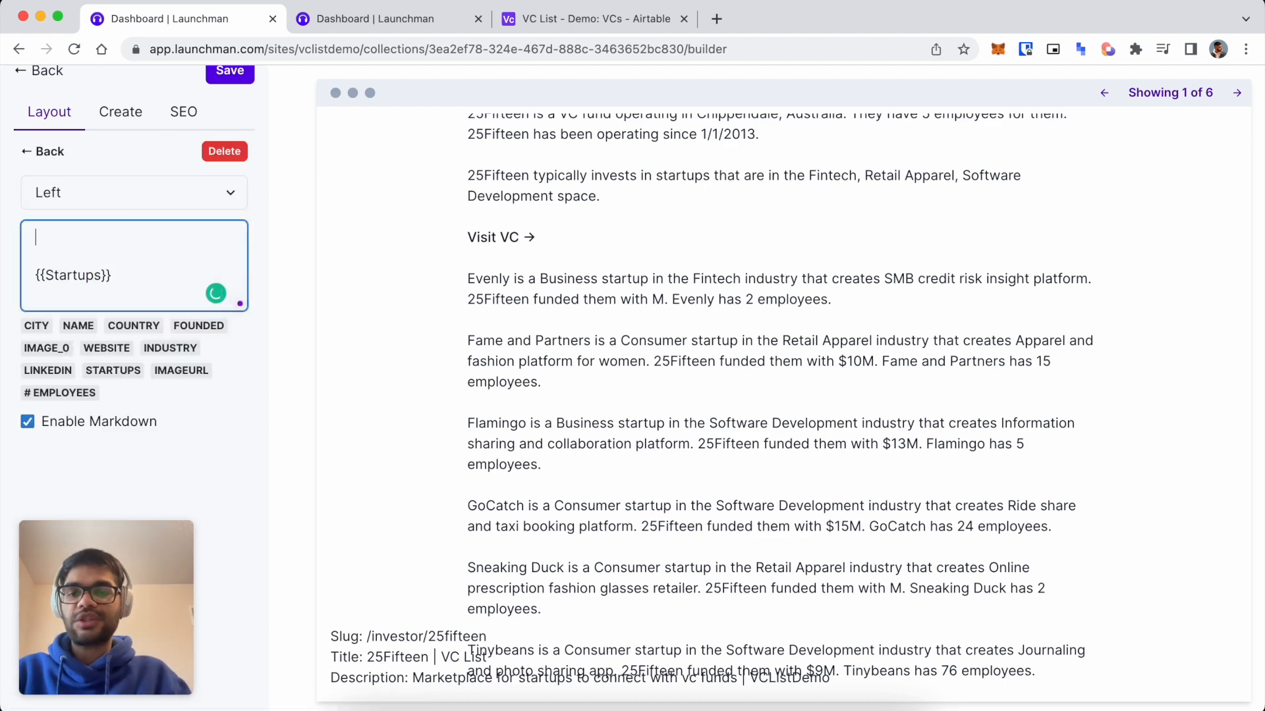
type("## Sta")
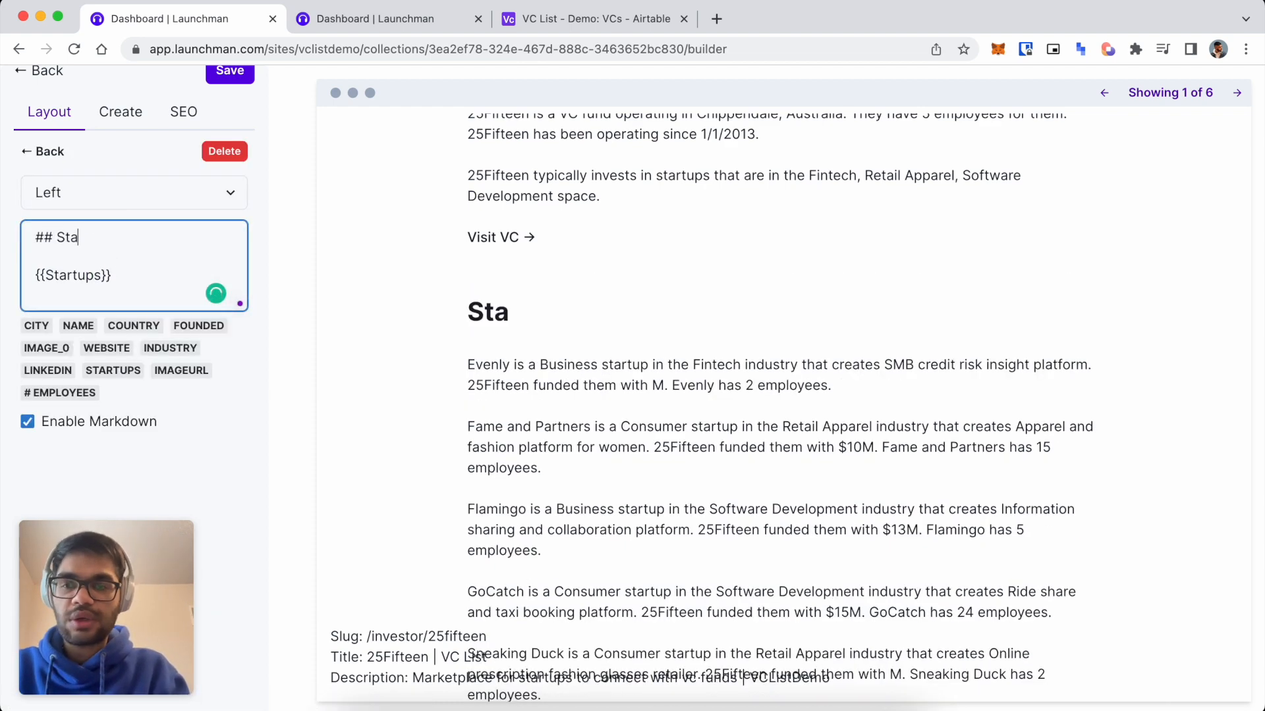
type("rtups {{}}")
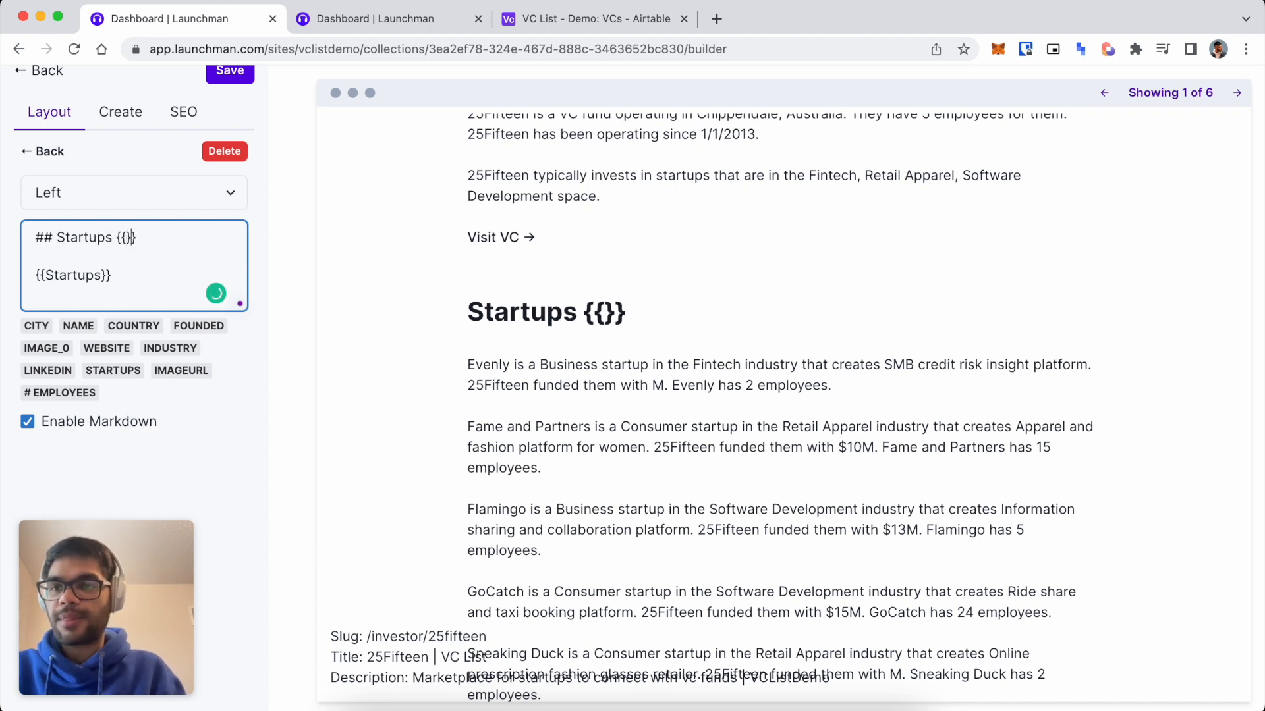
type("Name")
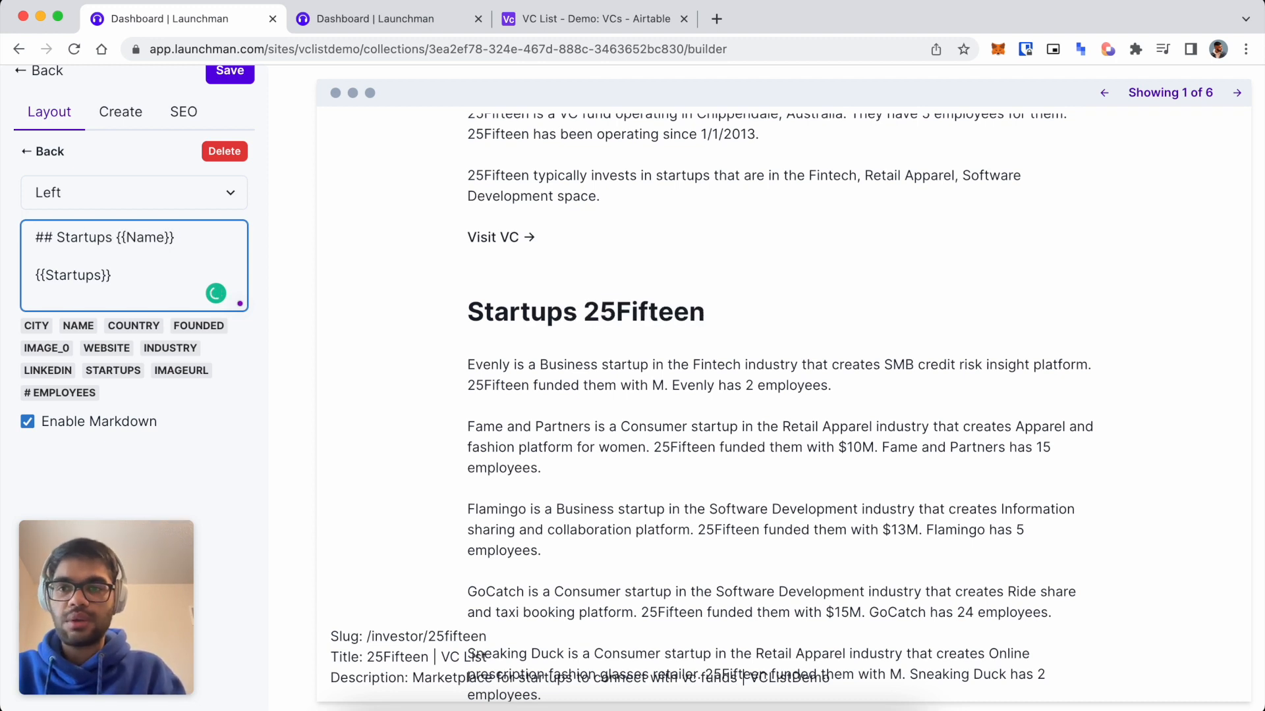
type(" has invested in")
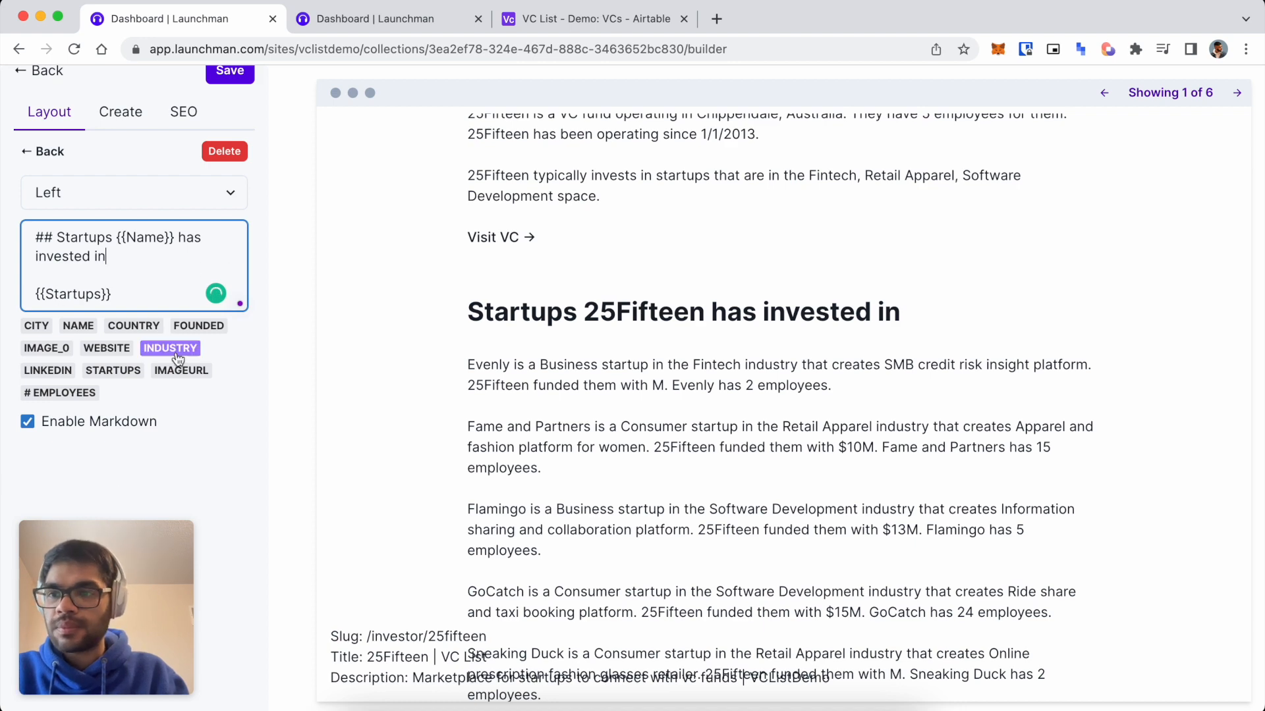
Save the collection layout and switch to the Airtable VC List – Demo base.
scroll(224, 264, "up", 1)
scroll(543, 341, "down", 3)
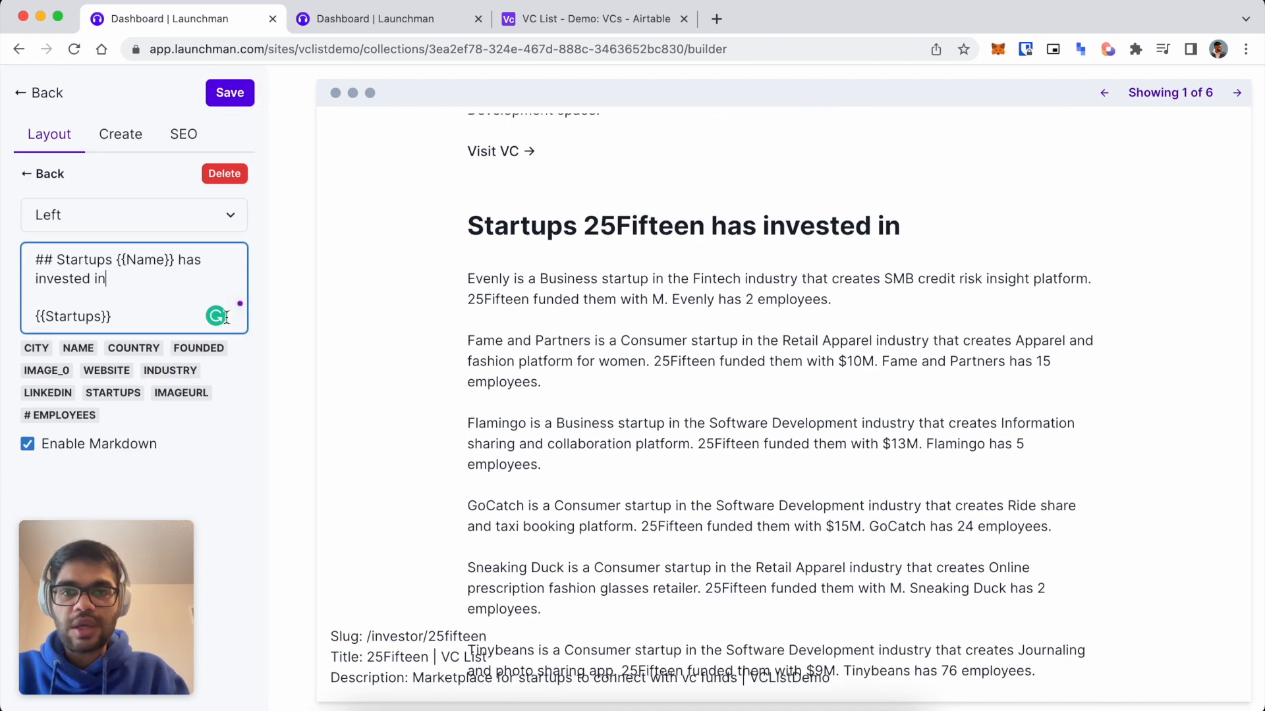
scroll(226, 321, "down", 1)
scroll(640, 454, "down", 1)
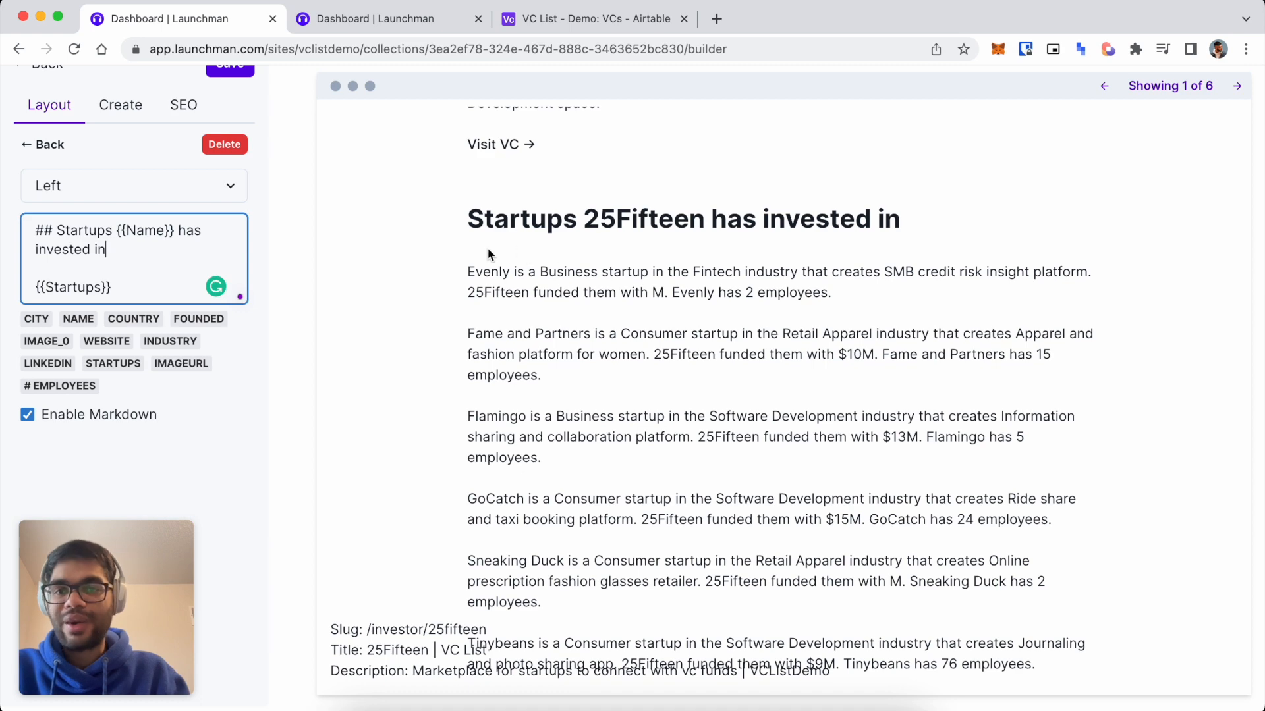
scroll(224, 132, "up", 2)
left_click(224, 87)
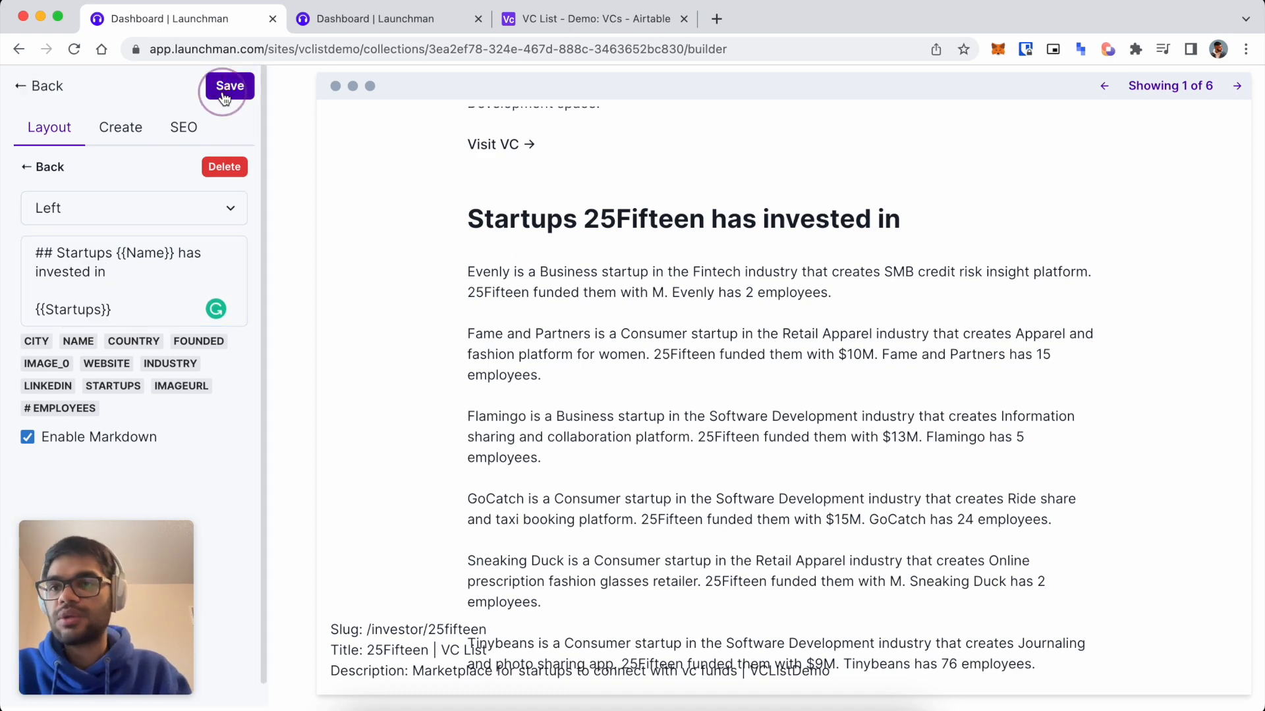
left_click(369, 20)
left_click(580, 19)
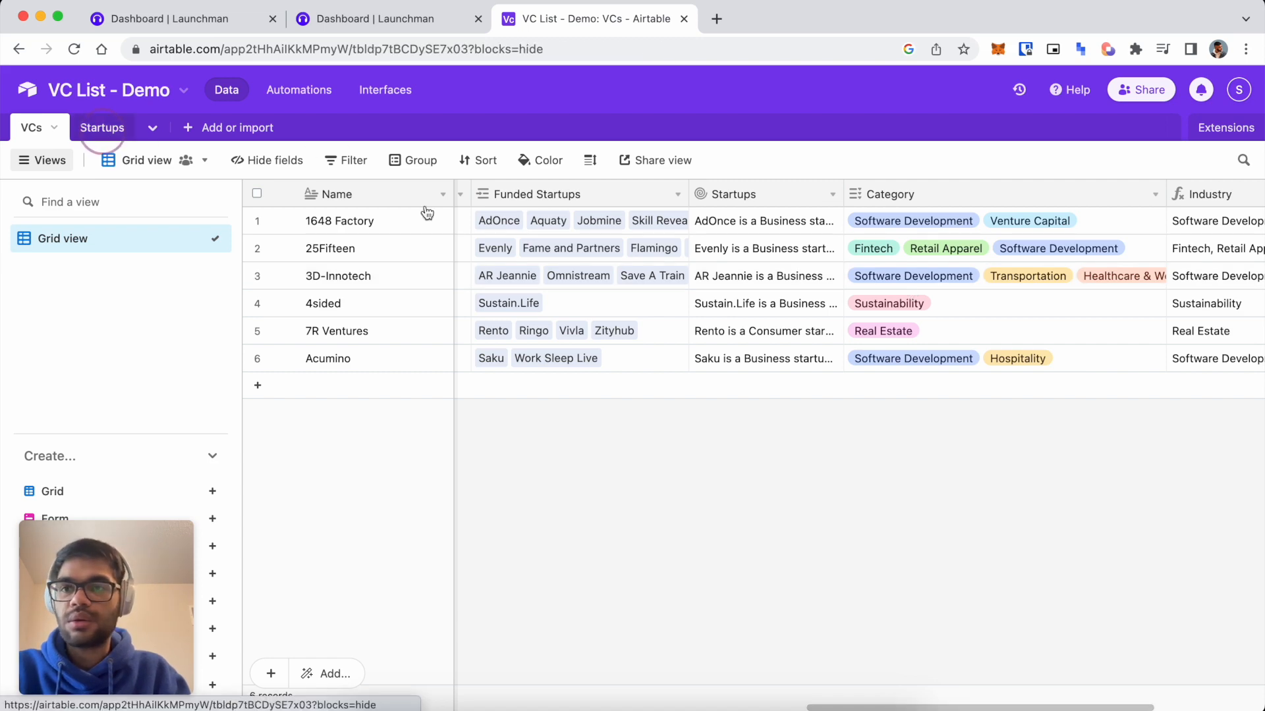
Prepend Name and "\n\n" to the Formatted Info CONCATENATE formula, then save and confirm.
left_click(103, 127)
left_click(1122, 194)
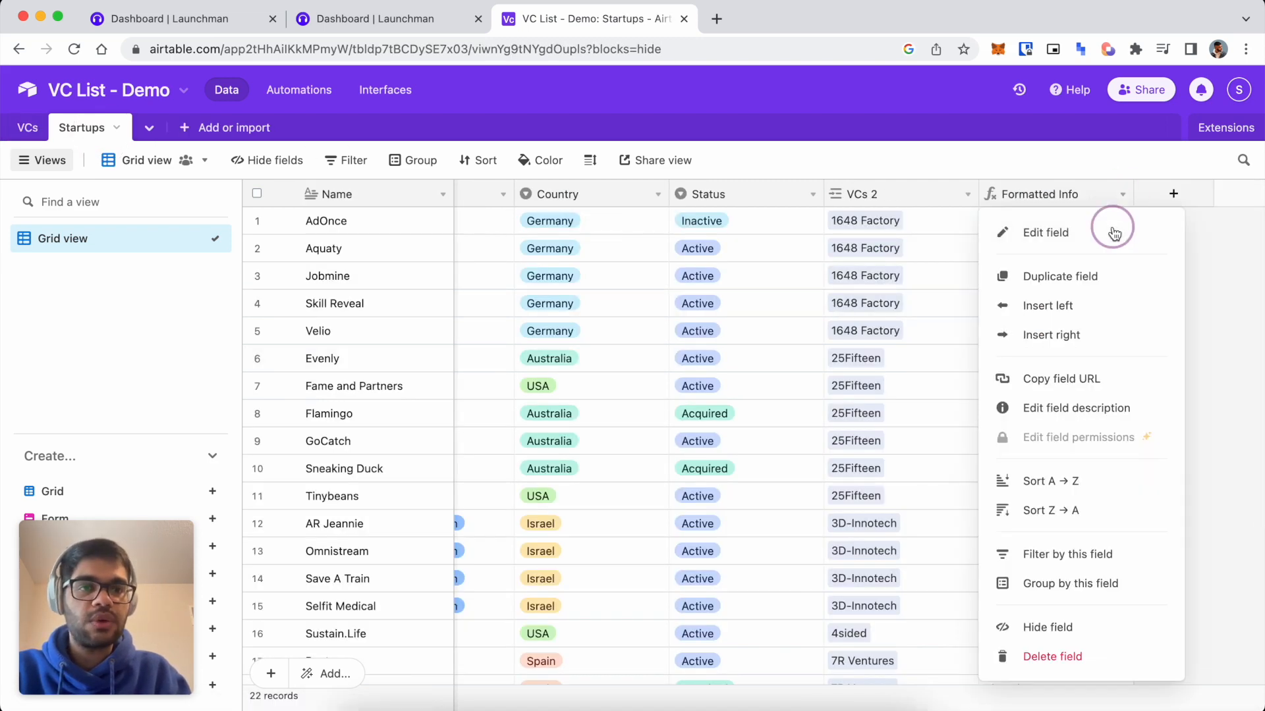
left_click(1115, 229)
left_click(599, 402)
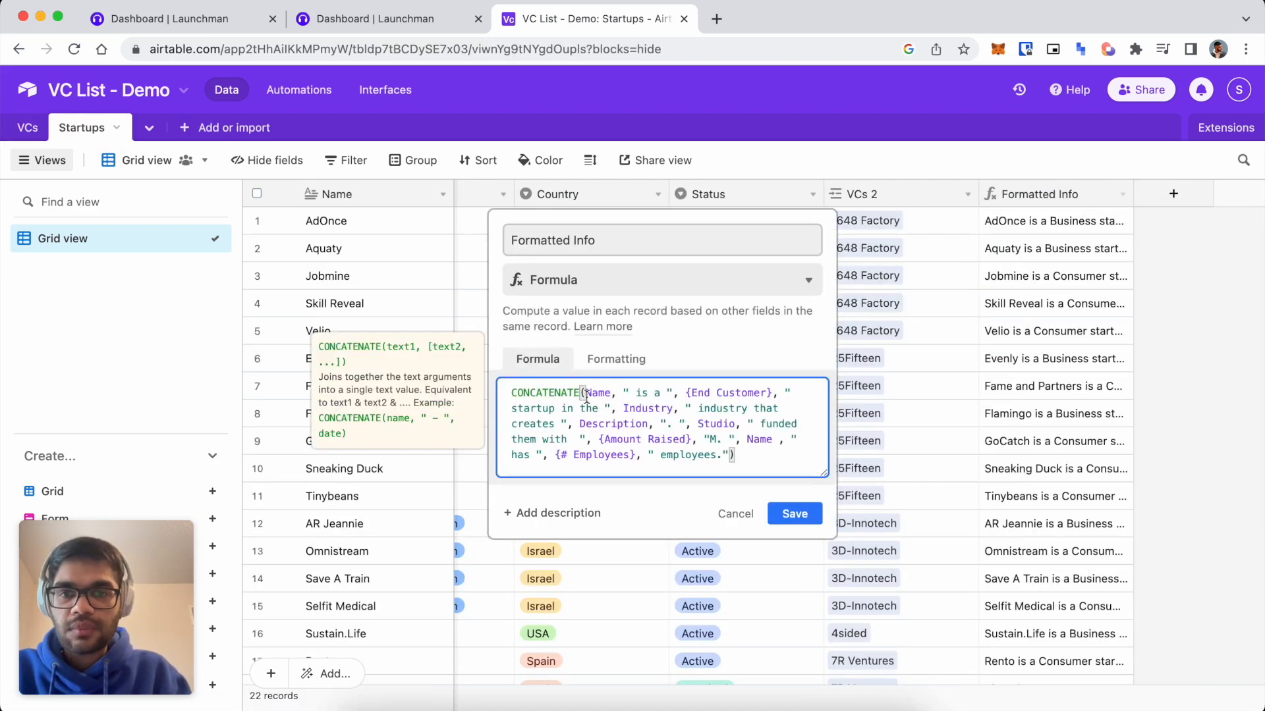
type("\"M. \"")
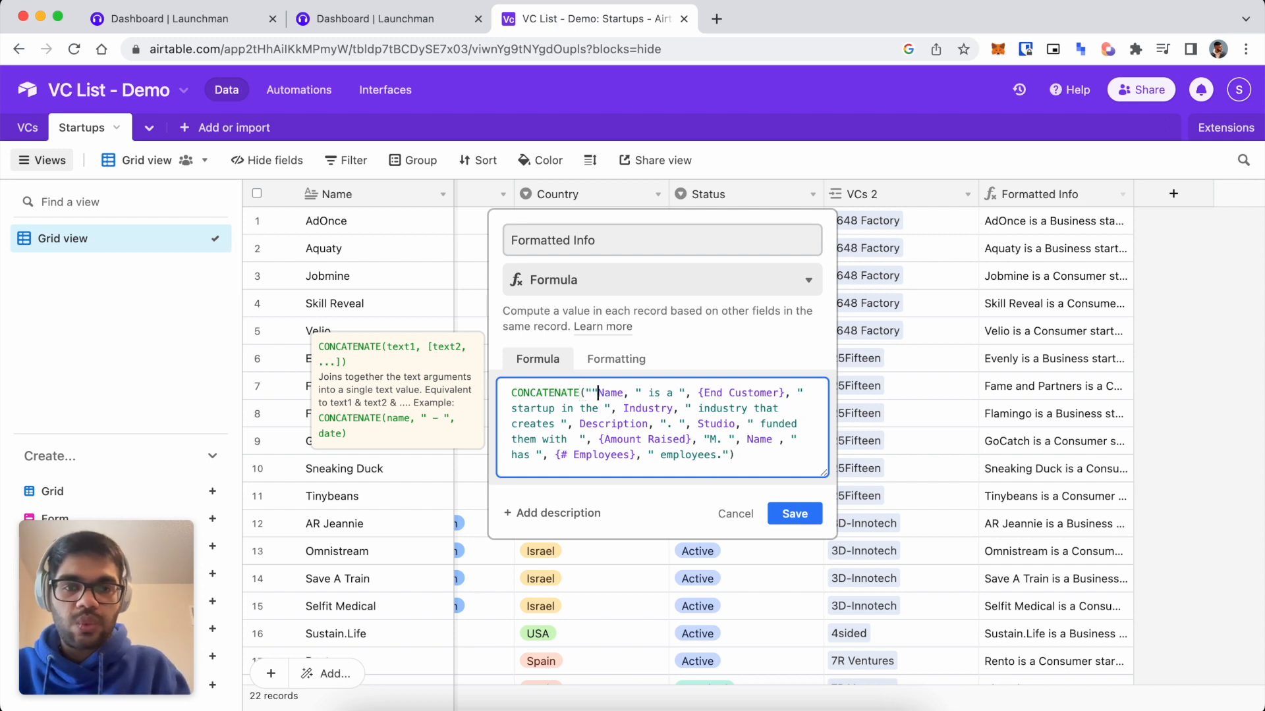
type(", ")
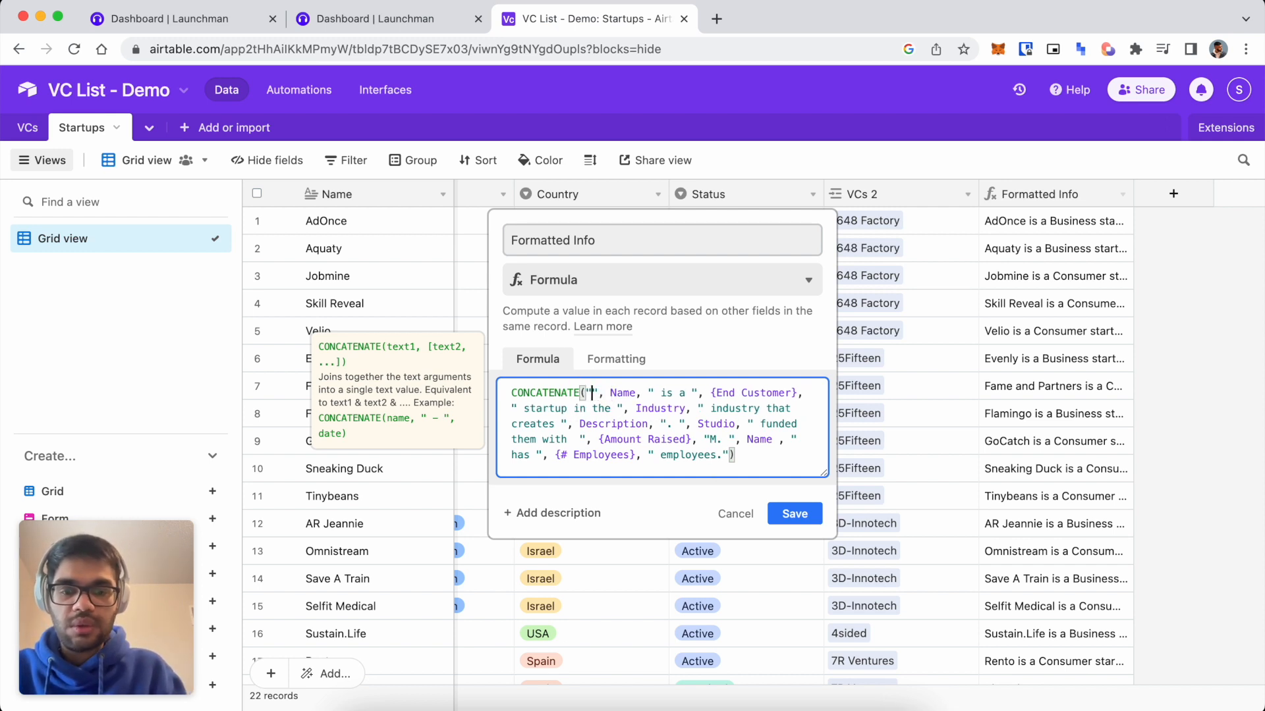
type("Name")
key("Right")
key("Delete")
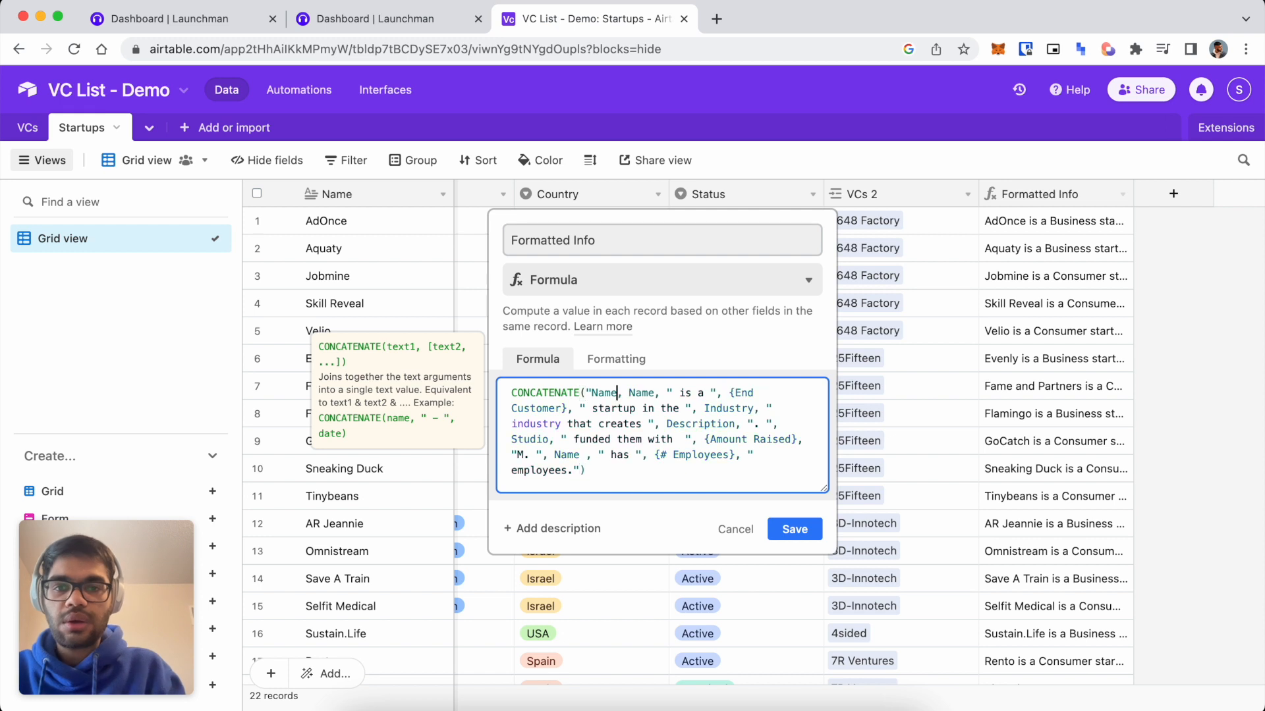
left_click(583, 393)
key("Delete")
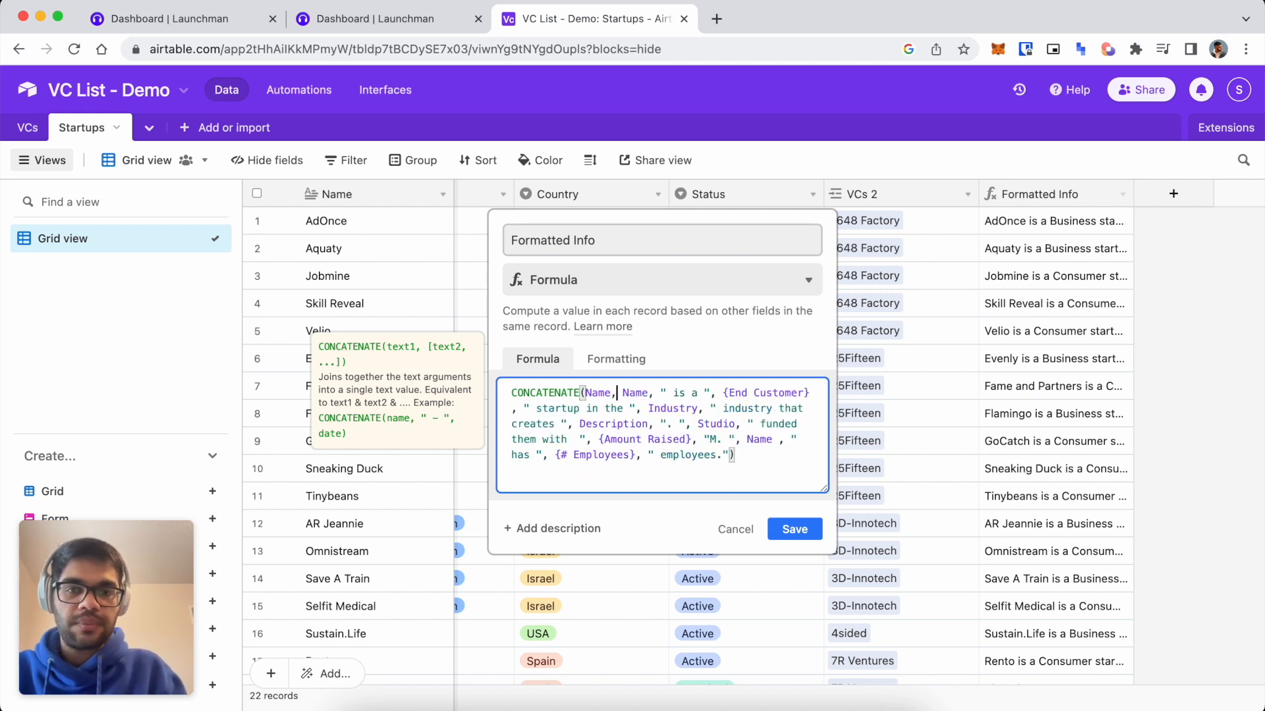
type(", \"\"")
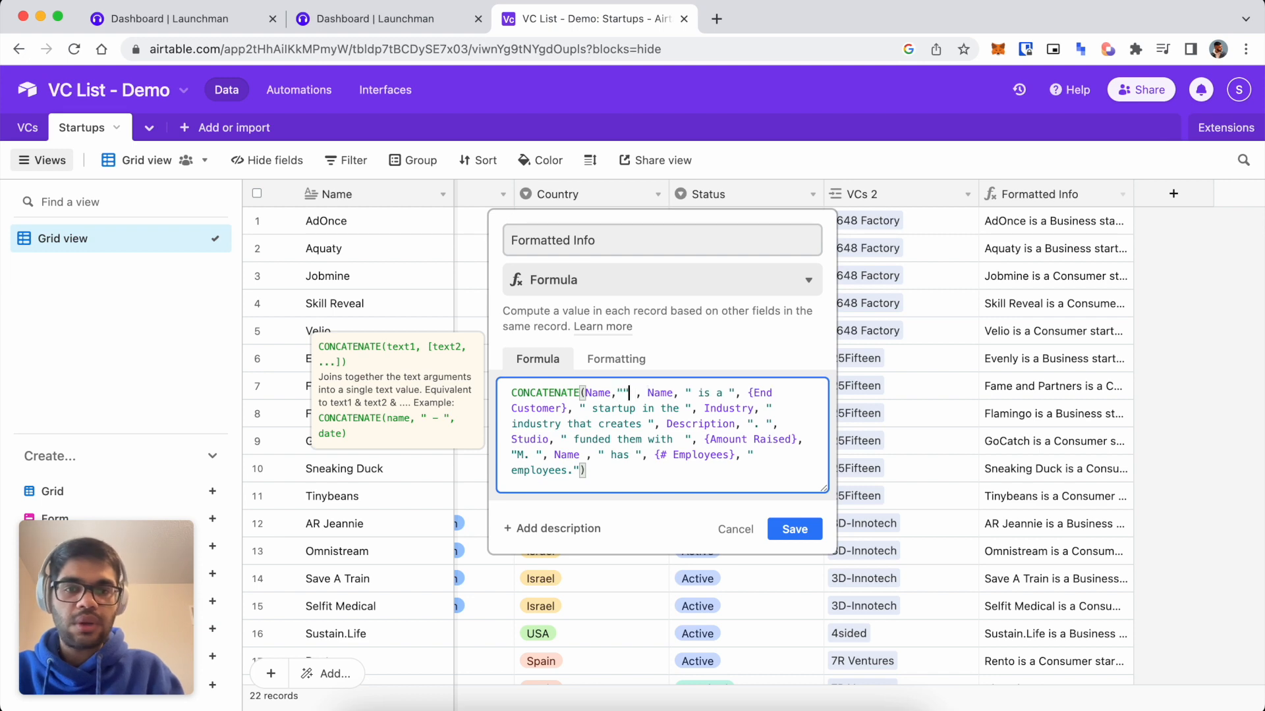
type("\\n\\n")
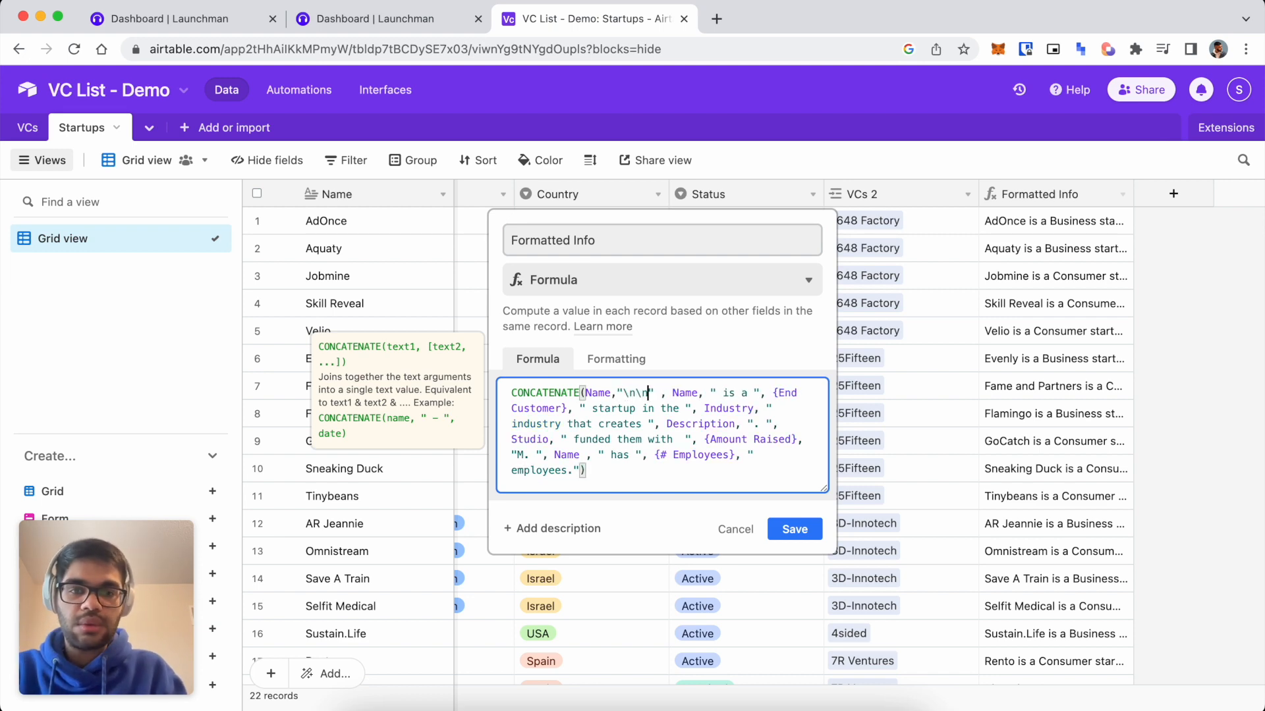
left_click(784, 529)
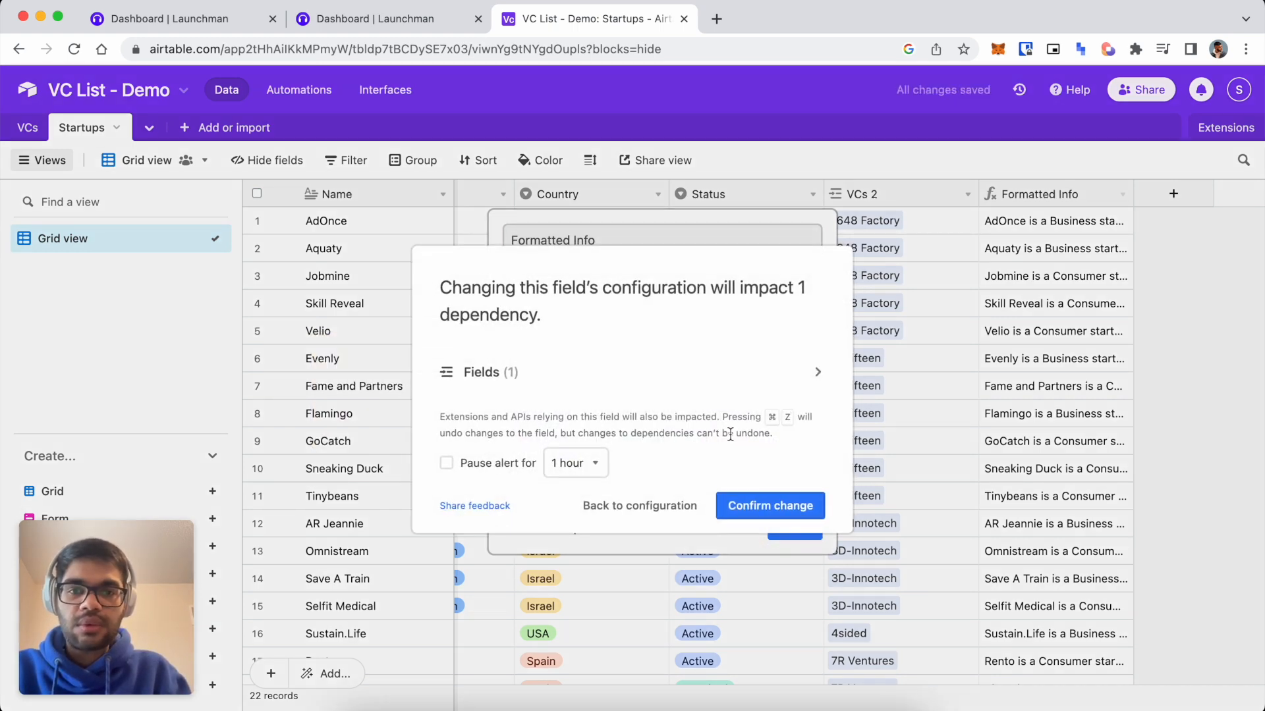
left_click(761, 501)
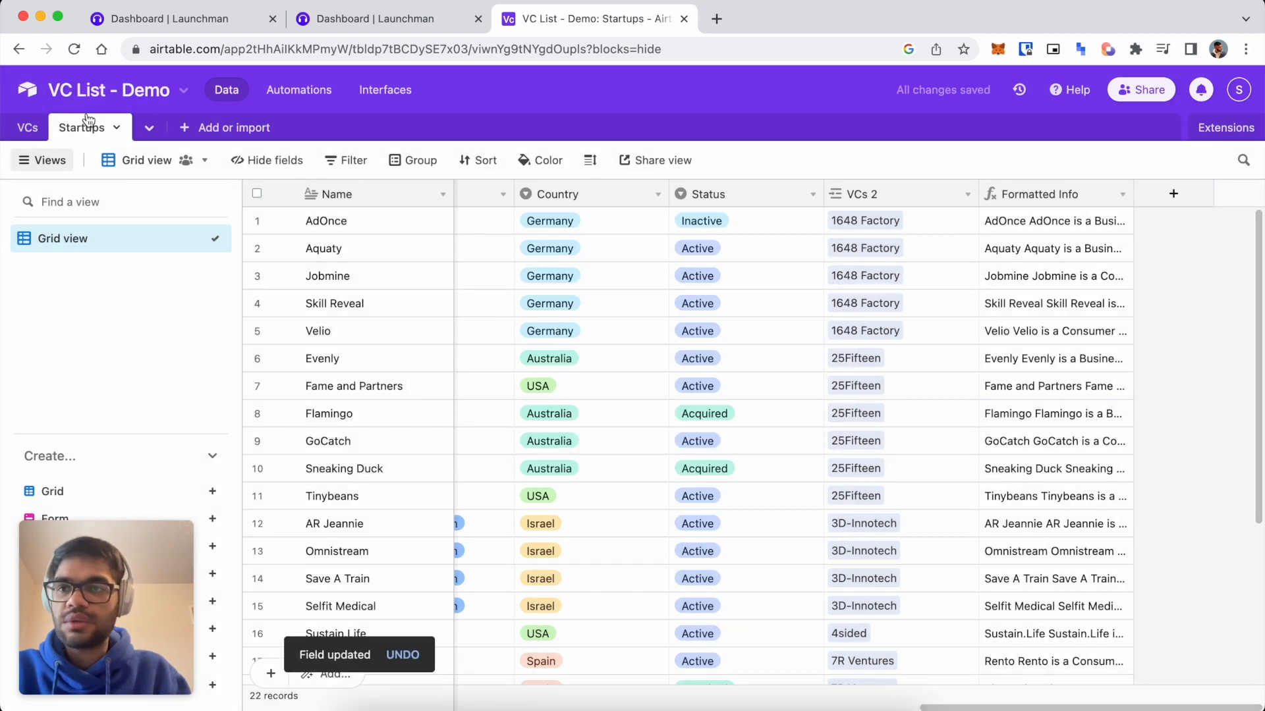
Widen the VCs Startups column and expand 1648 Factory's entry to verify names appear first.
left_click(23, 125)
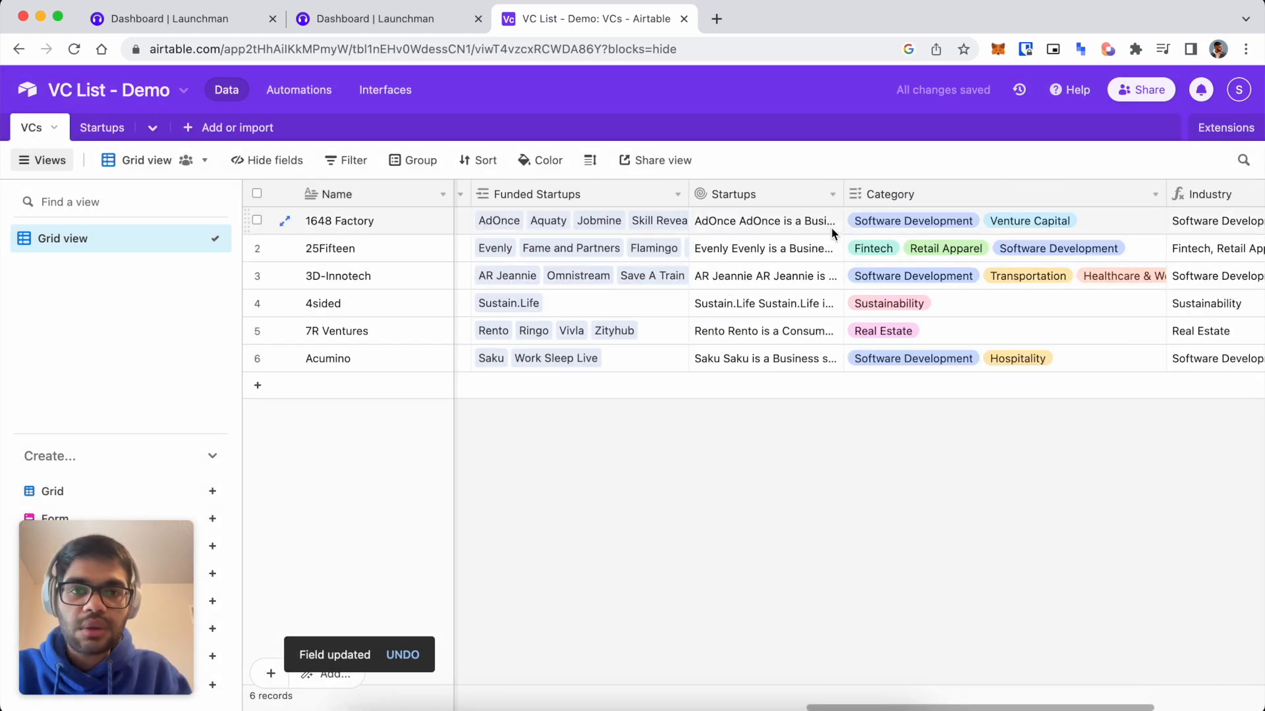
left_click_drag(843, 195, 1036, 194)
left_click(911, 218)
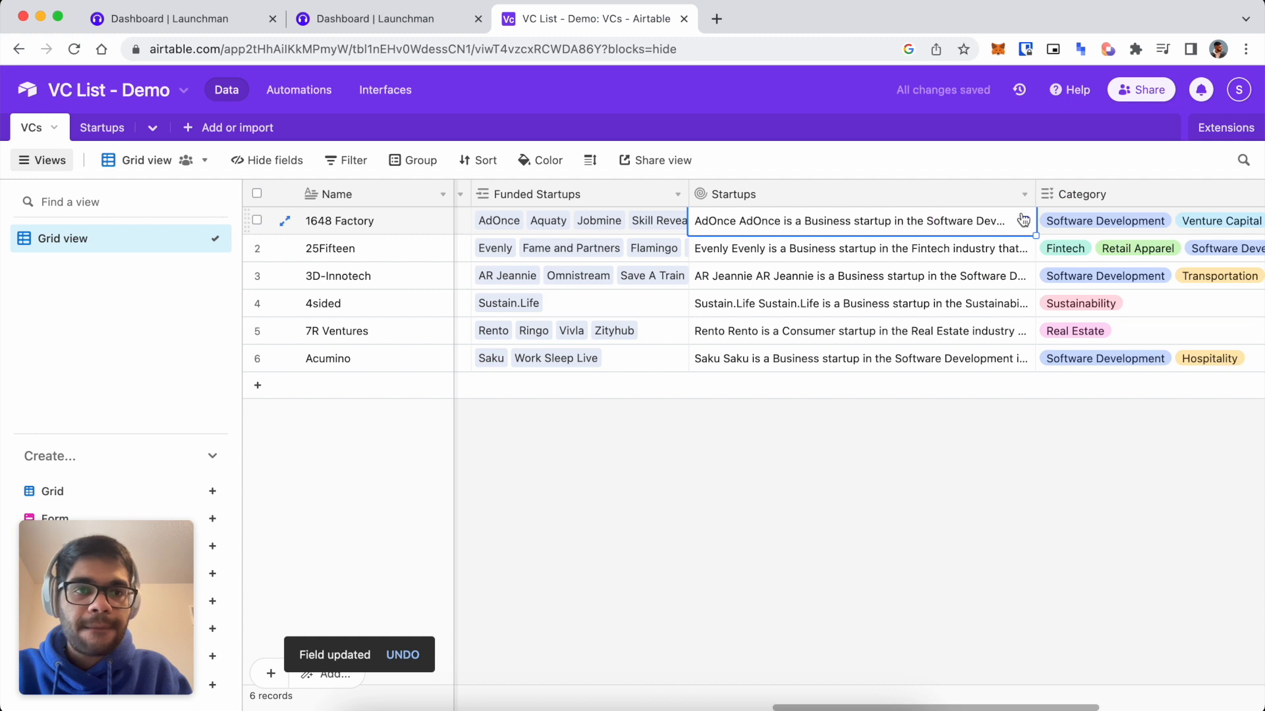
left_click(1026, 219)
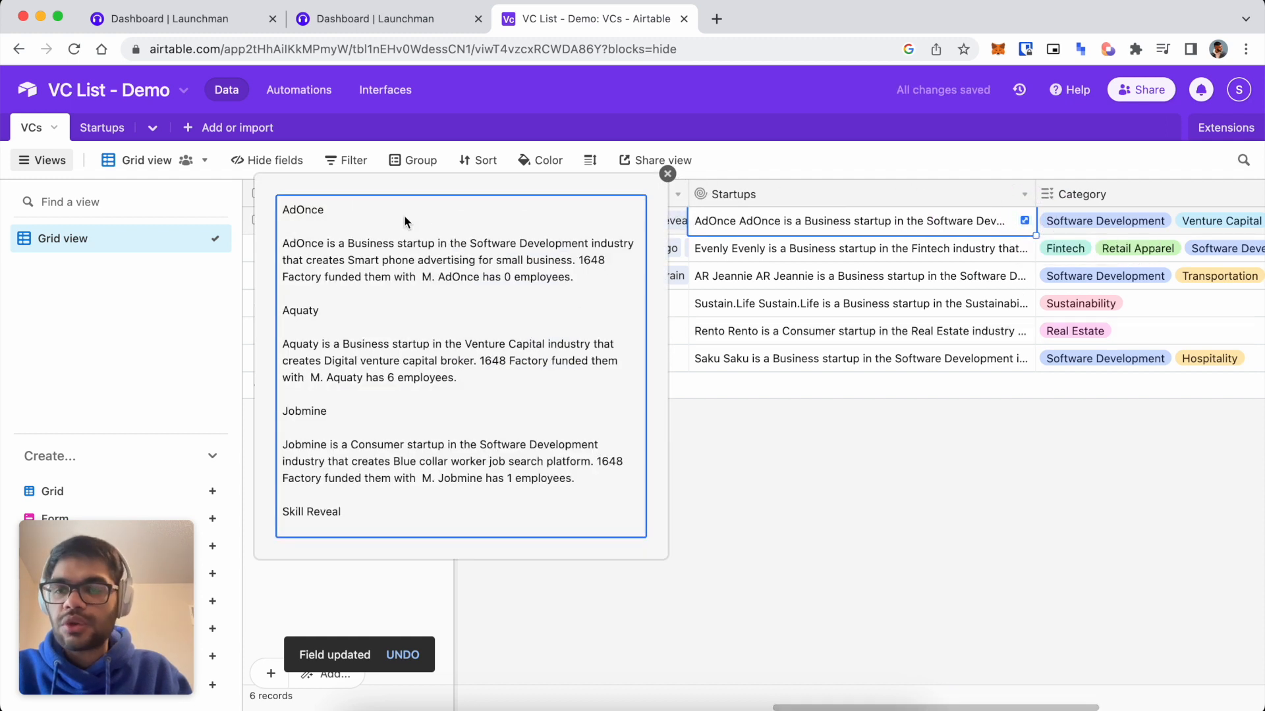
double_click(282, 209)
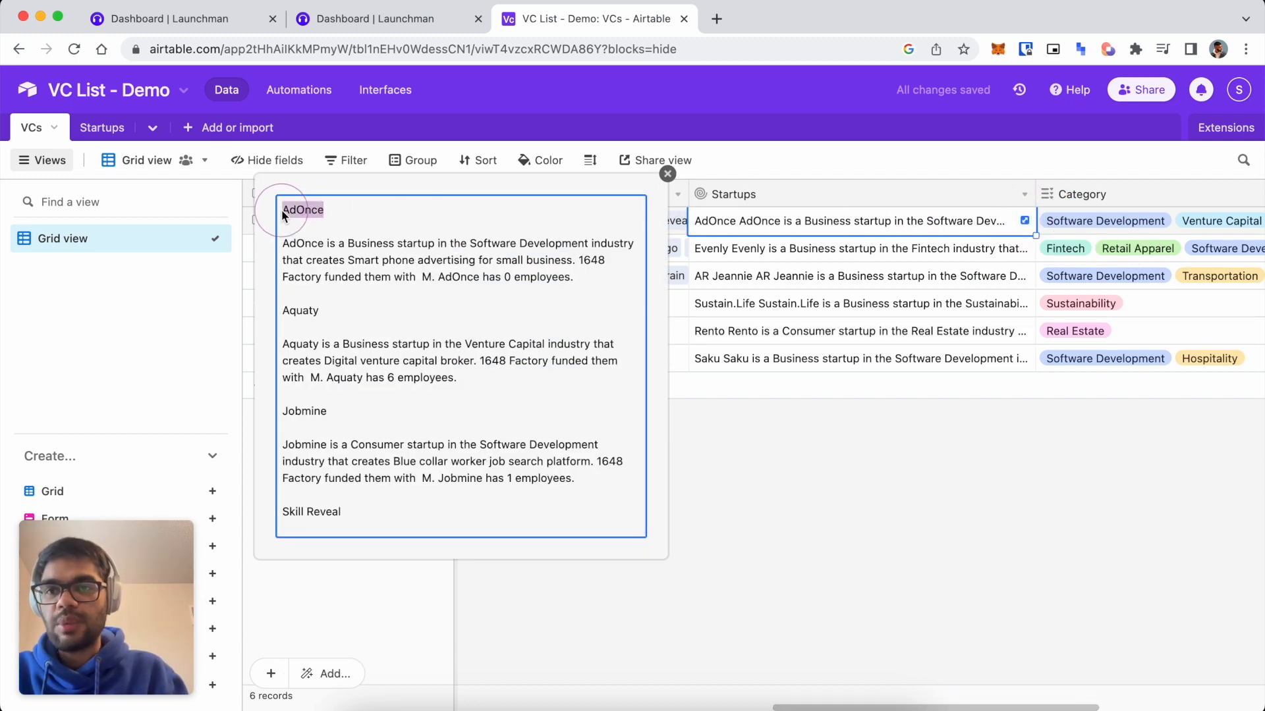
left_click(248, 299)
left_click(1024, 223)
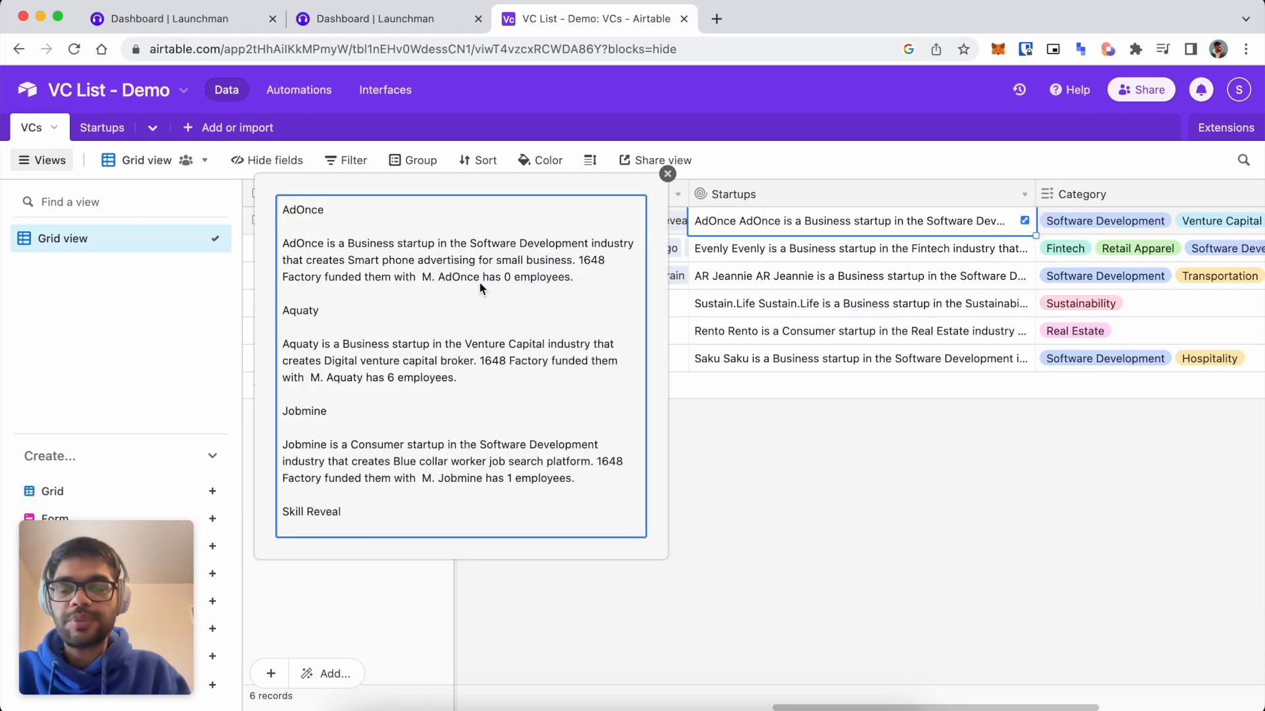
left_click(804, 448)
left_click(99, 129)
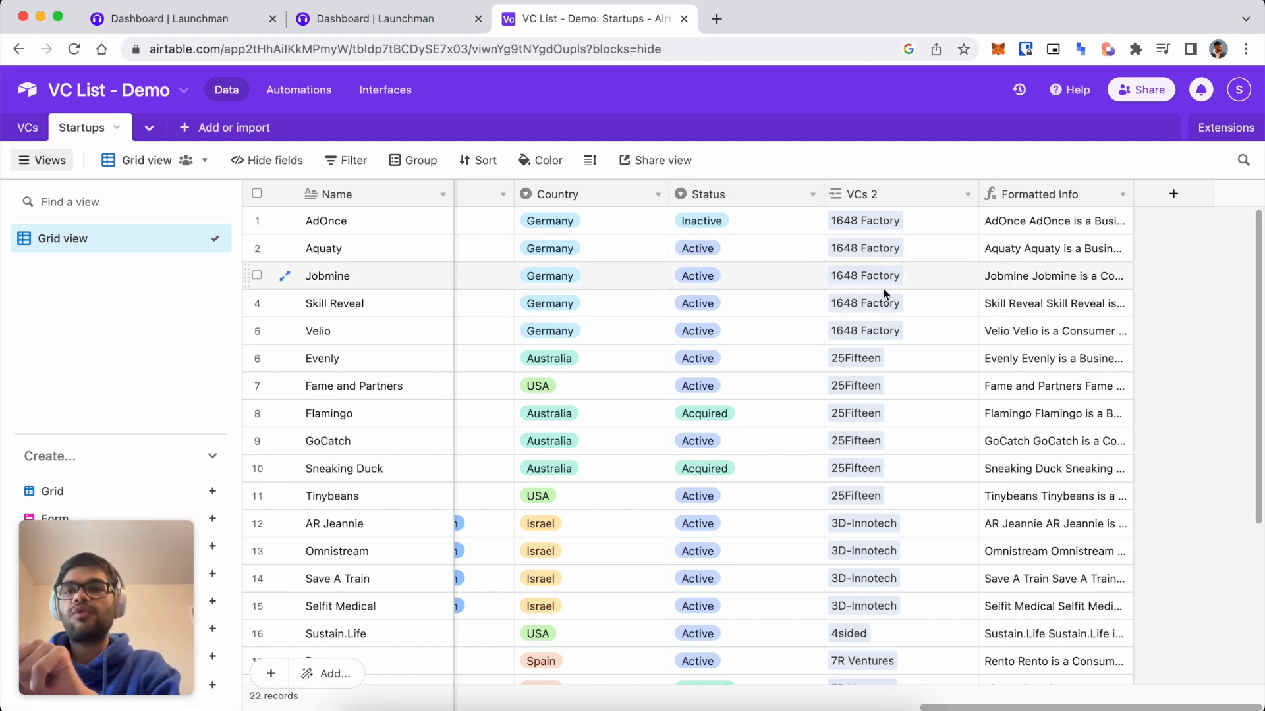
Insert '###' before Name in the Formatted Info formula, then save and confirm the change.
left_click(1122, 193)
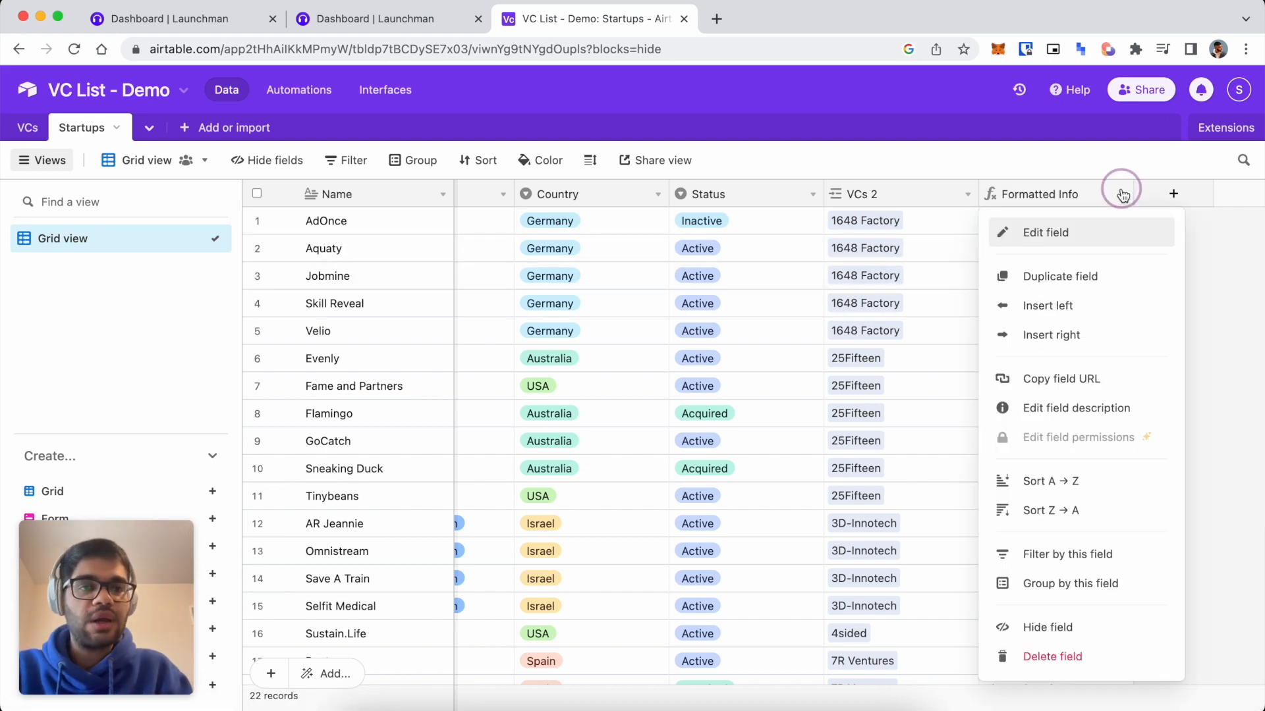
left_click(1092, 235)
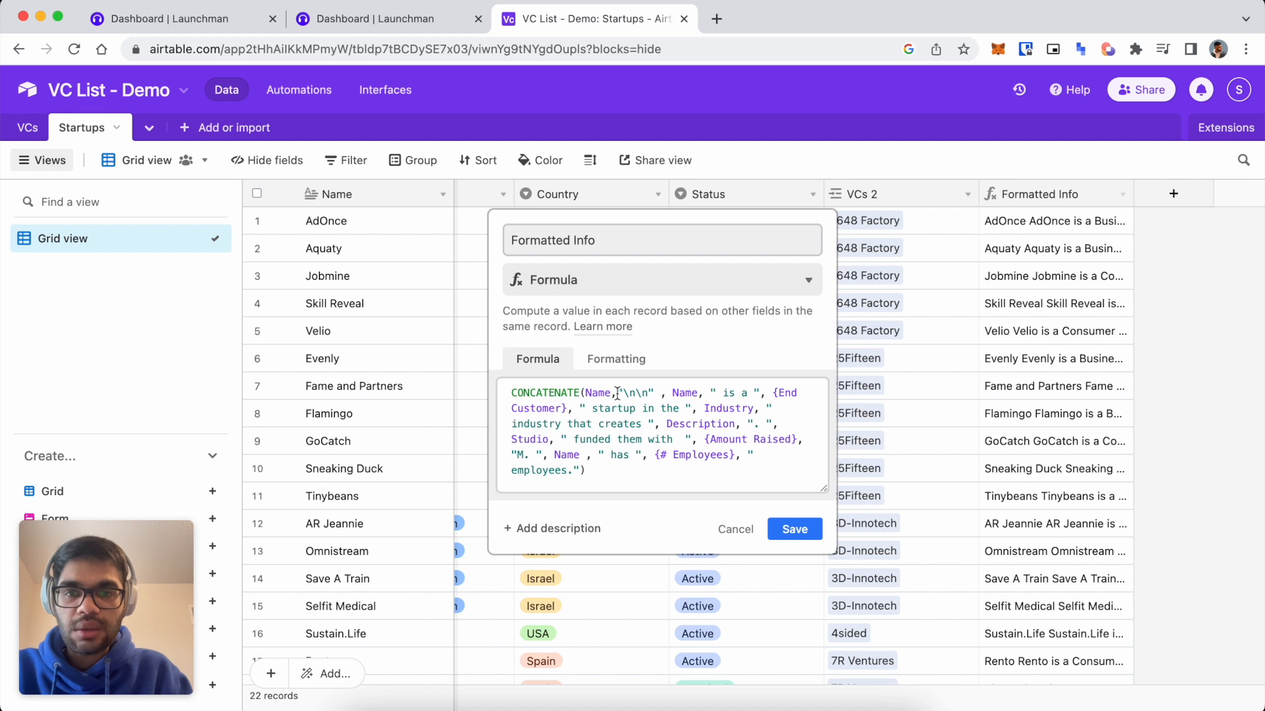
left_click(585, 395)
type("\"\"")
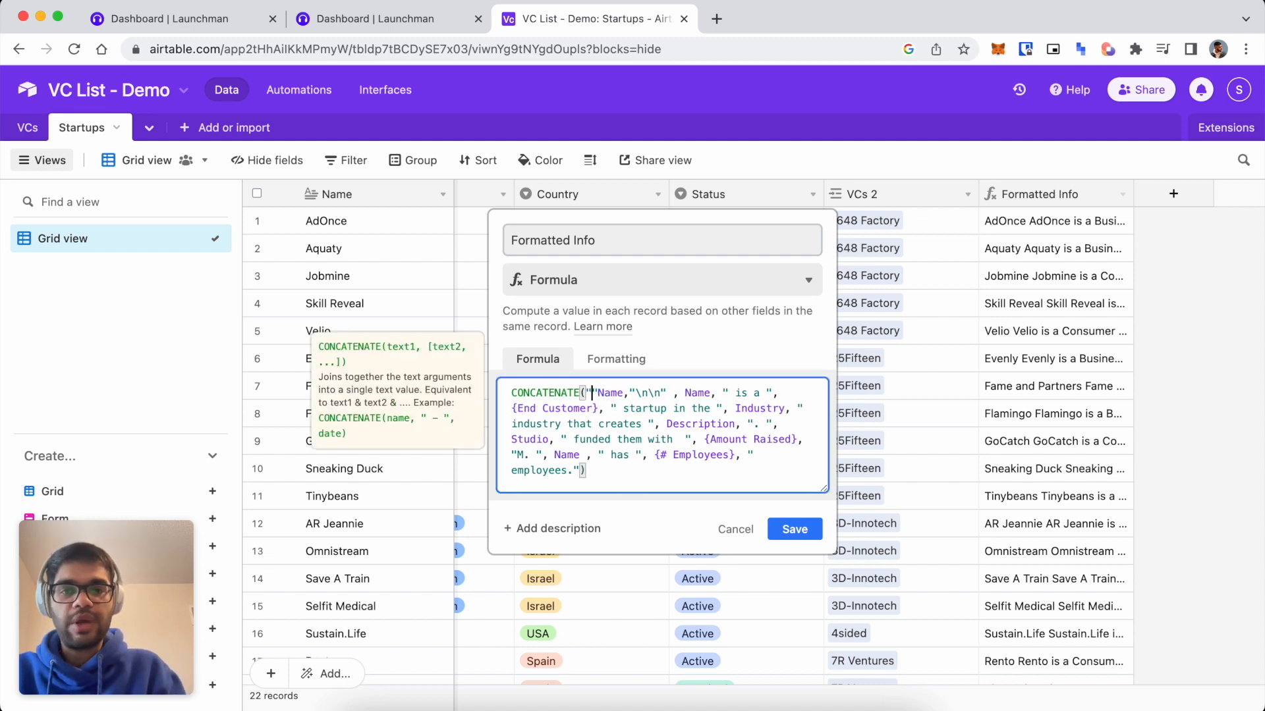
type(", ")
type("###")
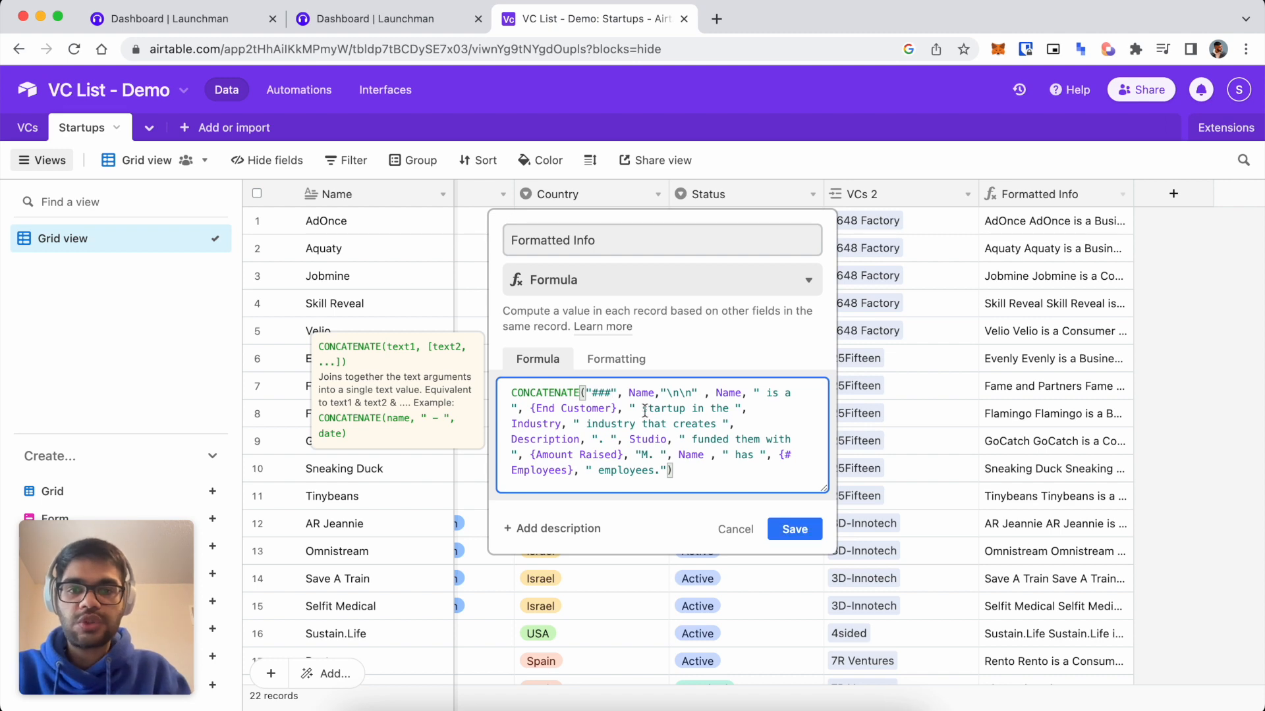
left_click_drag(654, 394, 593, 393)
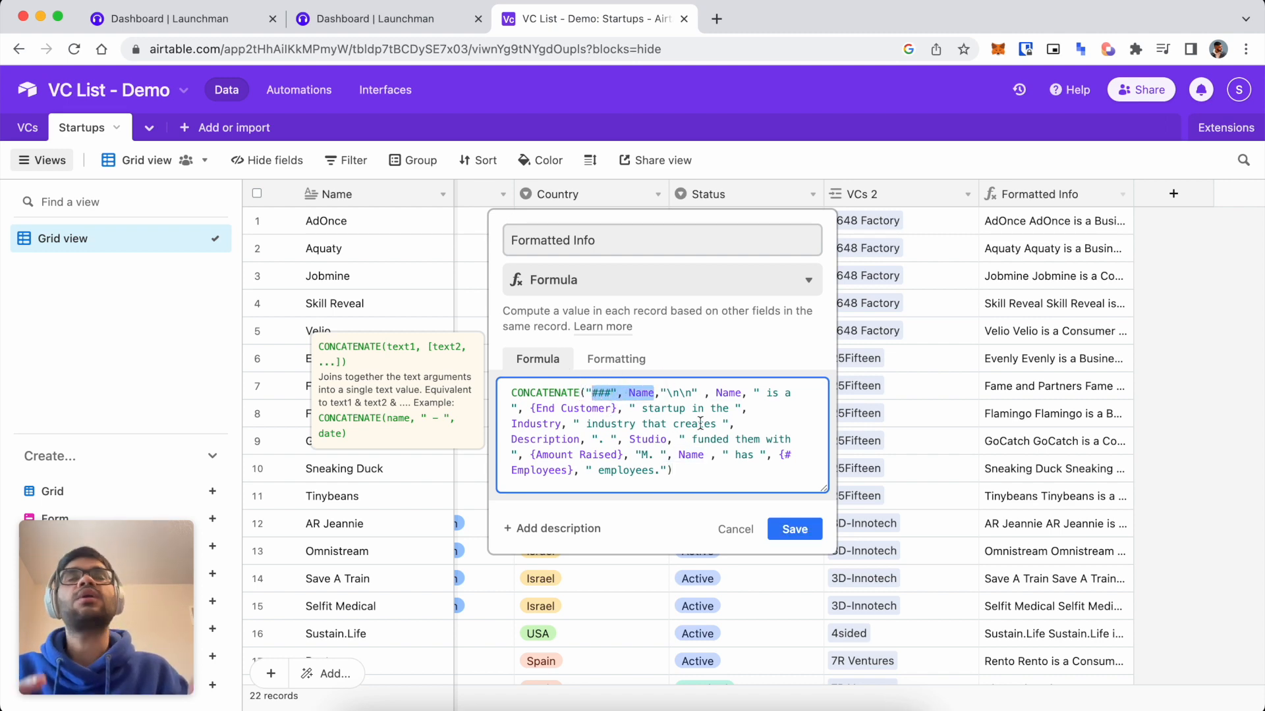
left_click(797, 527)
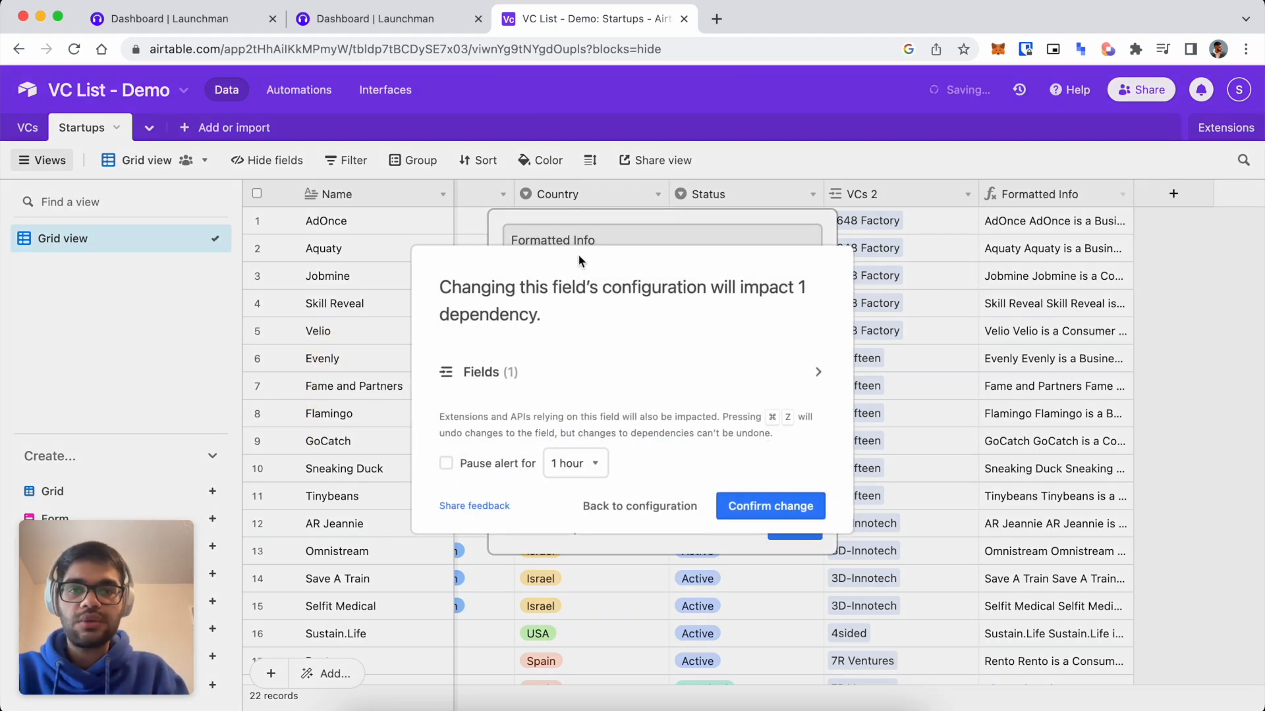
left_click(742, 504)
left_click(336, 19)
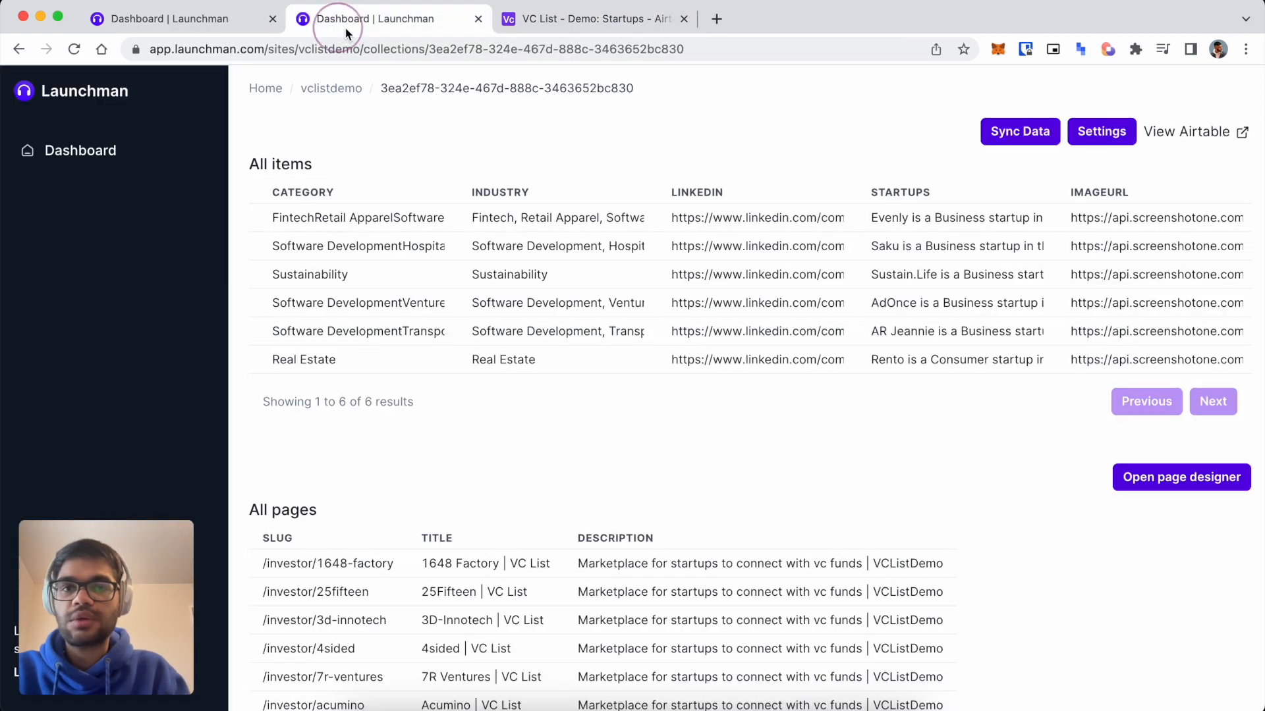
Resync the Airtable data and scroll the 25Fifteen preview, where startup names show literal '###'.
left_click(1006, 129)
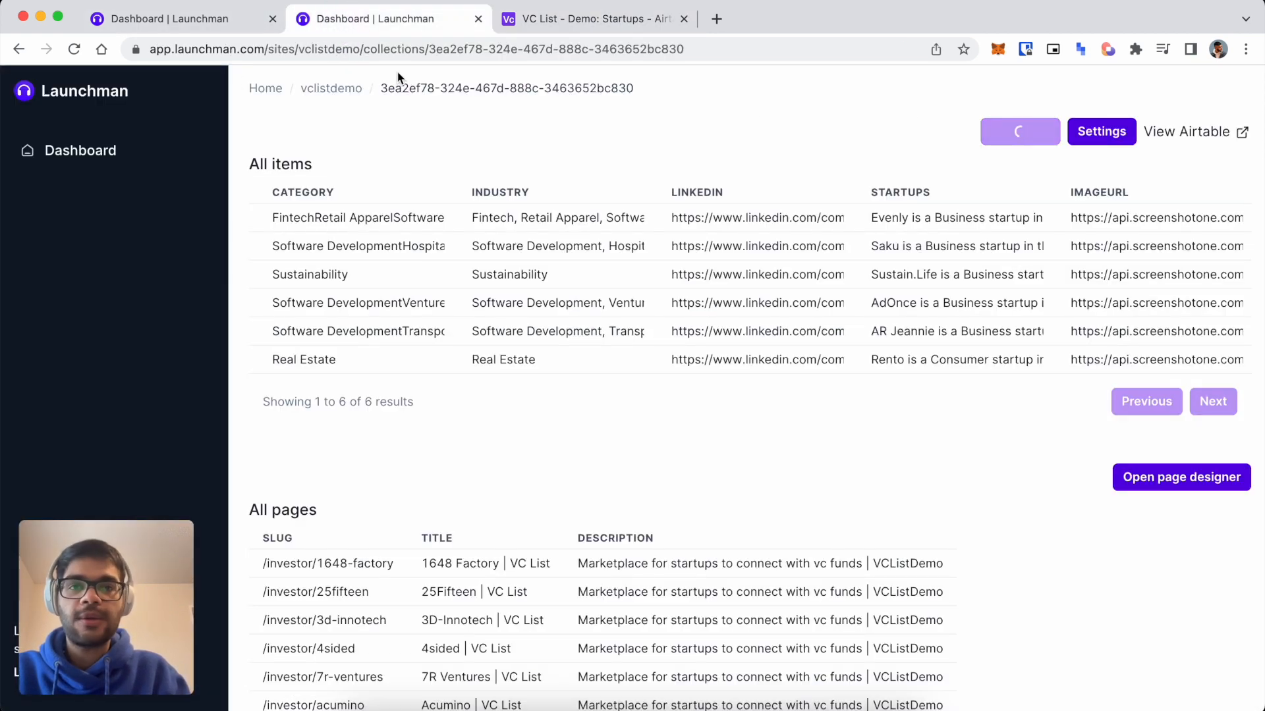
left_click(198, 9)
left_click(365, 25)
left_click(213, 22)
scroll(621, 347, "down", 1)
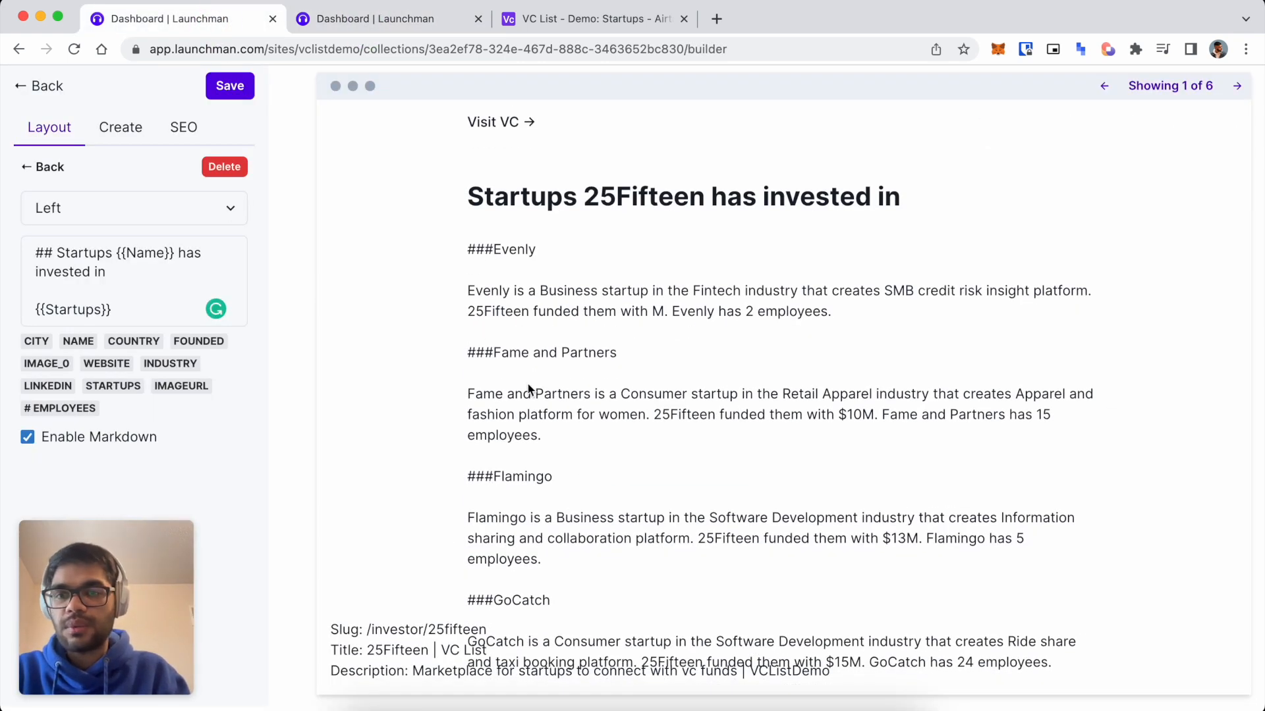
scroll(526, 370, "down", 5)
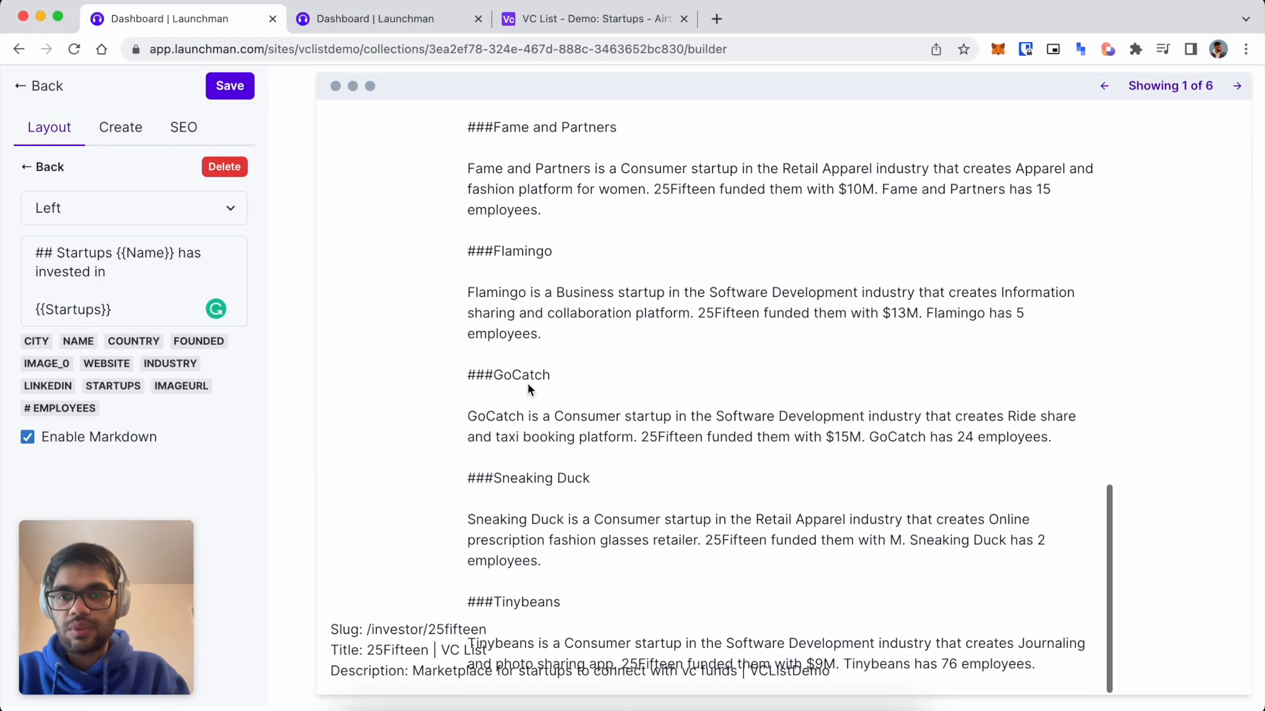
left_click(395, 18)
Edit the Formatted Info formula to put a space after ###, then save and confirm the change.
left_click(529, 18)
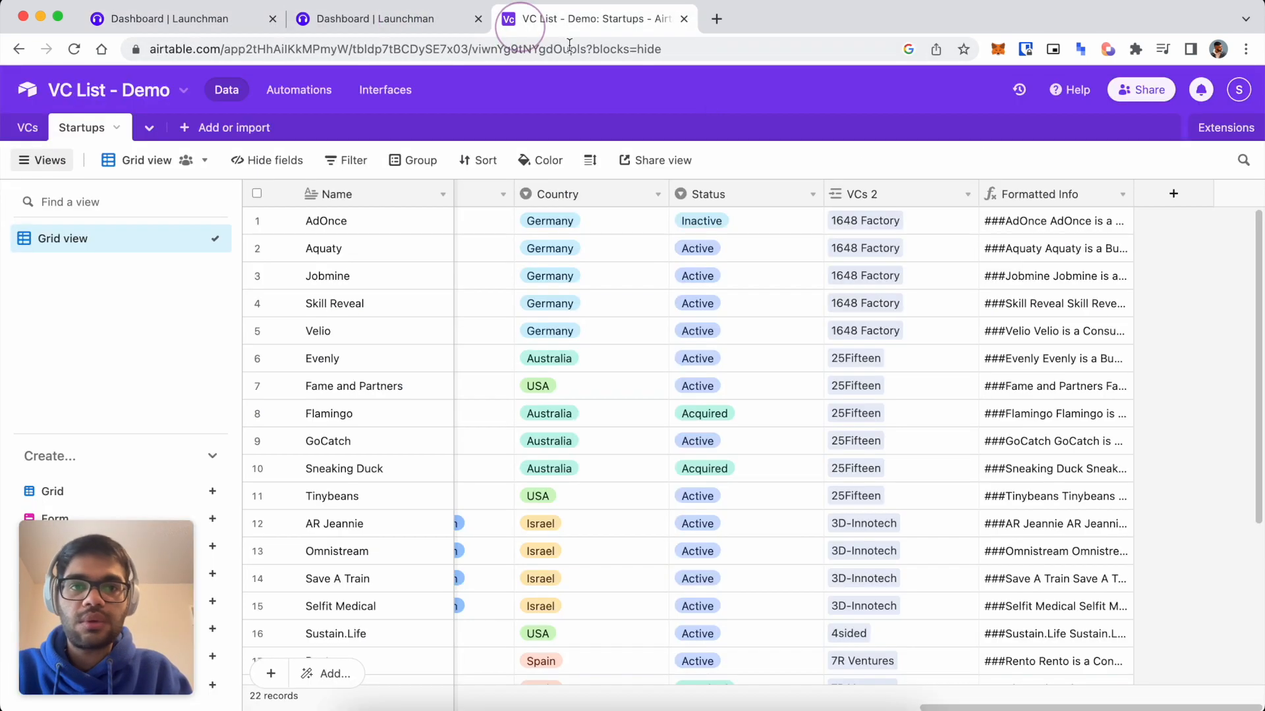
left_click(1122, 194)
left_click(1103, 247)
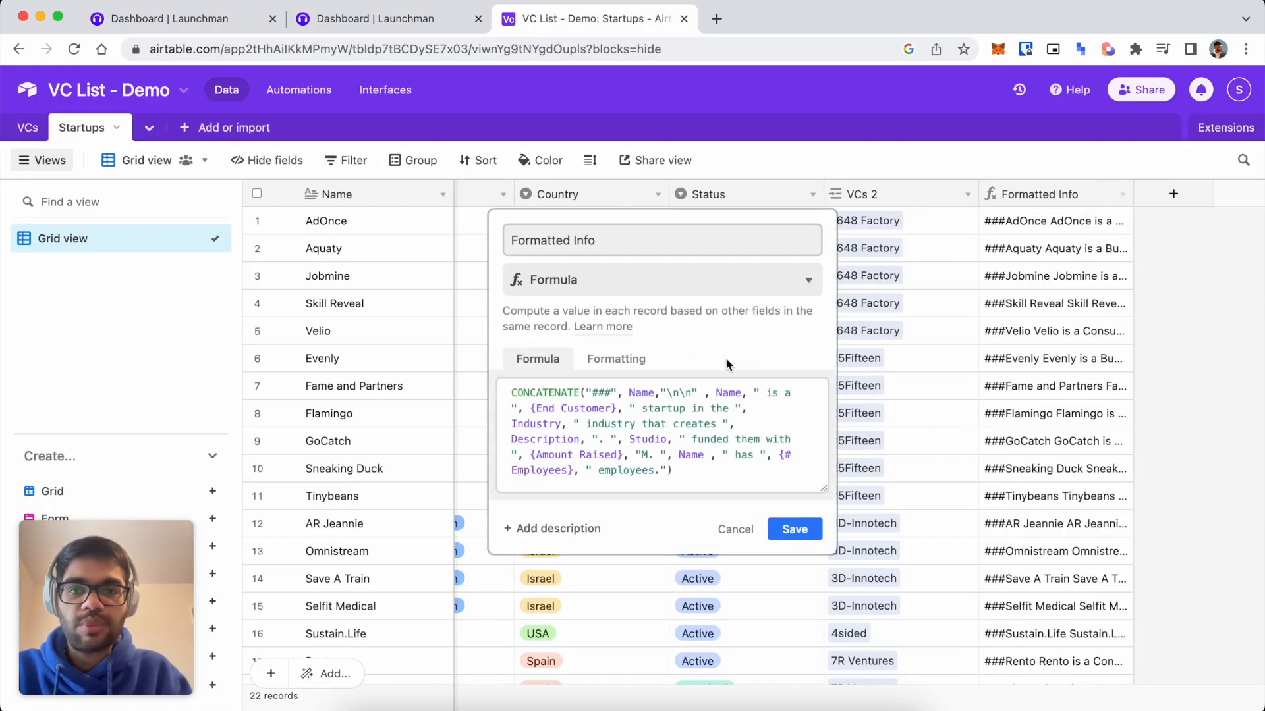
left_click(610, 393)
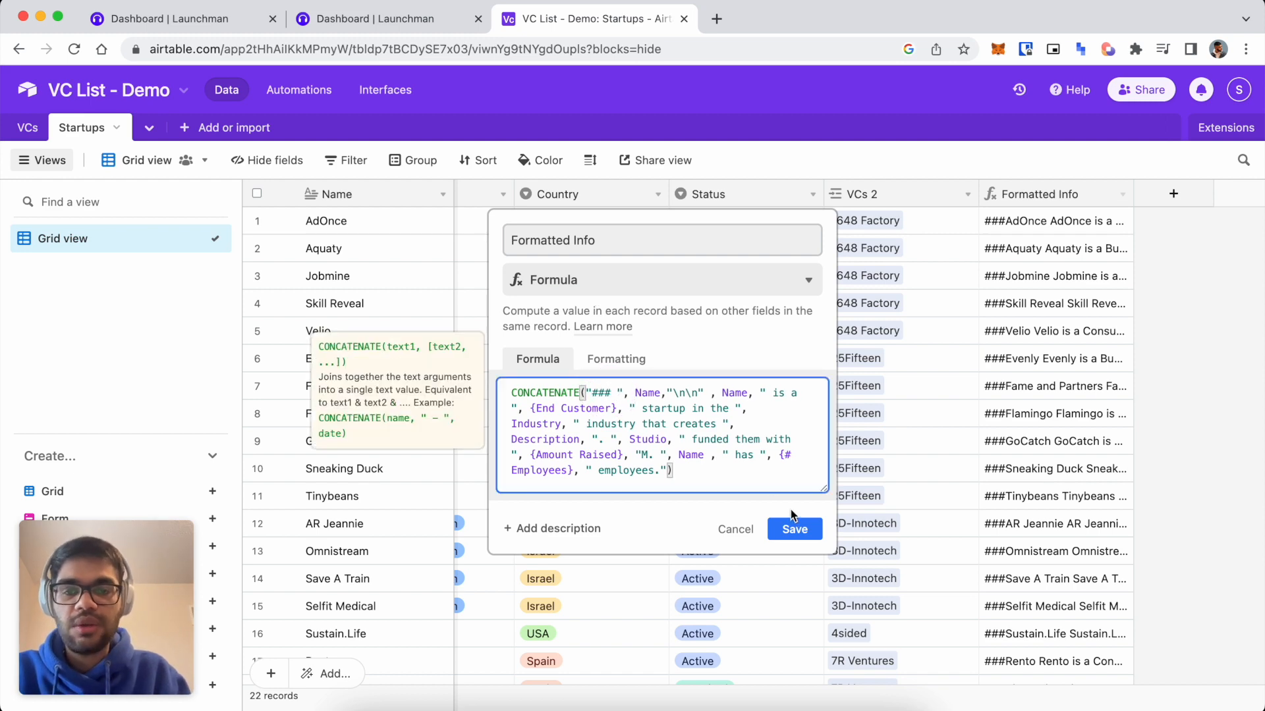
left_click(795, 529)
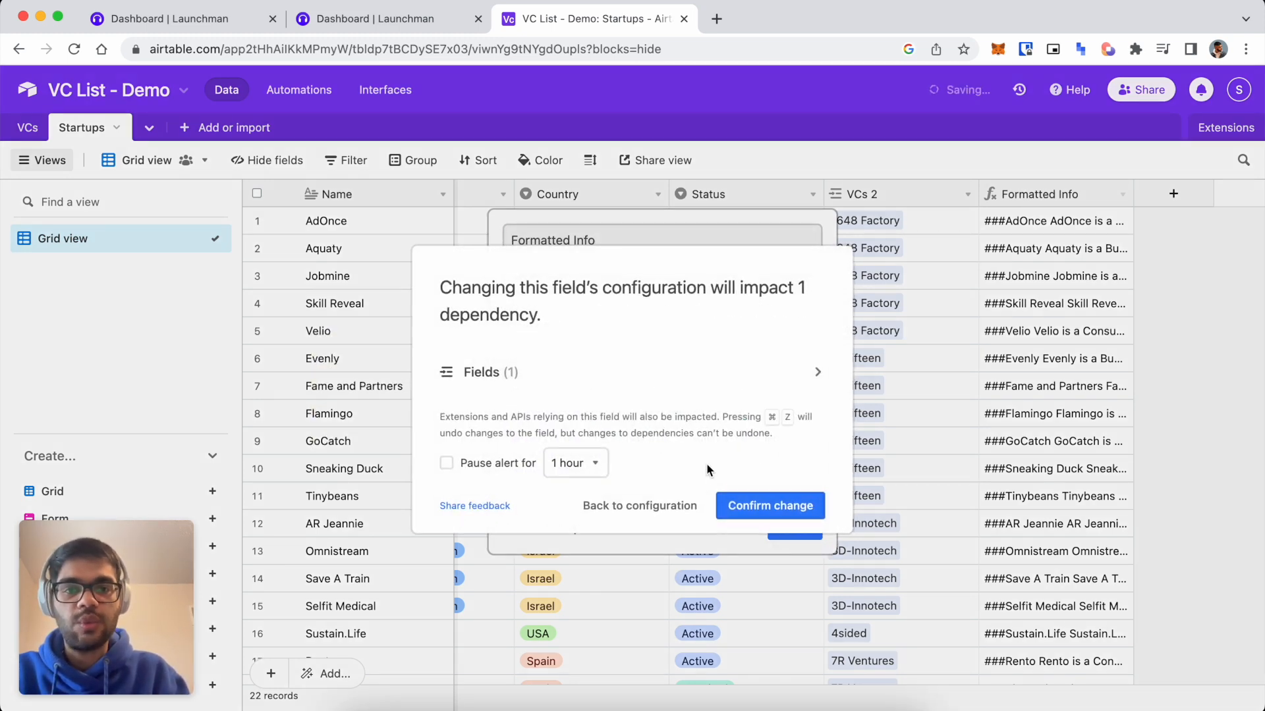
left_click(749, 505)
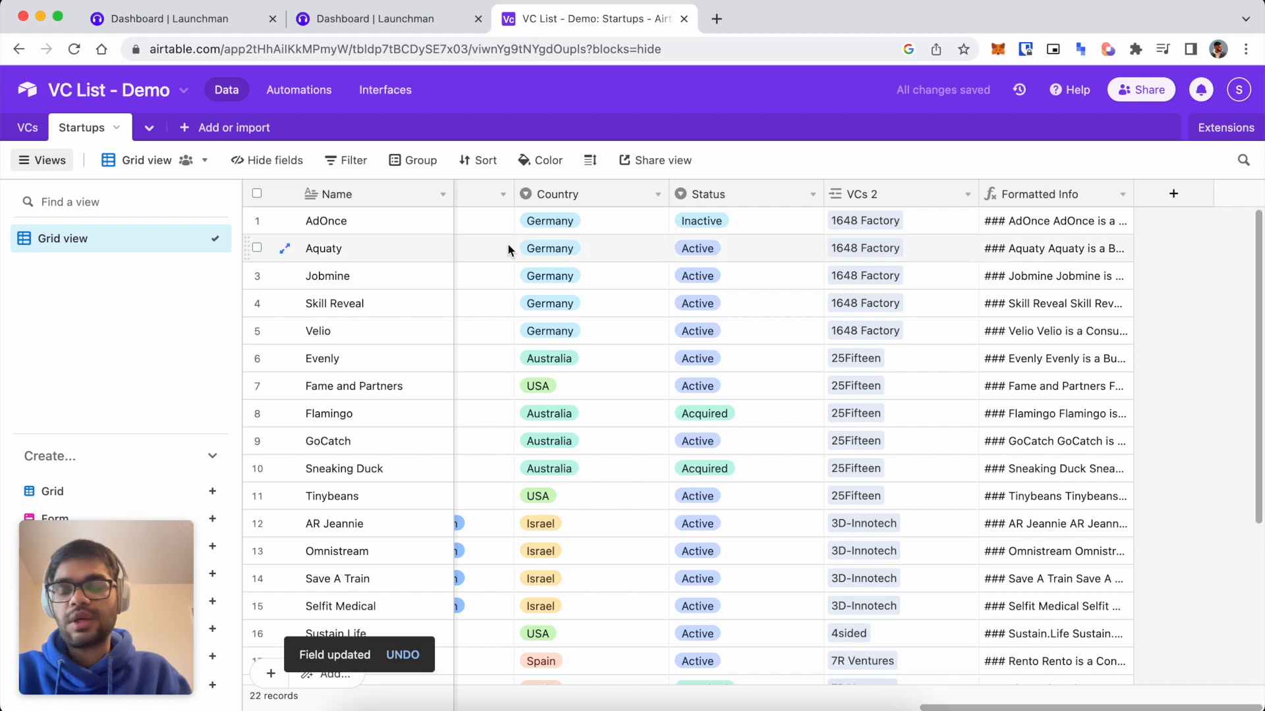
left_click(315, 27)
Resync the Airtable data and check that the 25Fifteen preview shows startup names as headings.
left_click(999, 128)
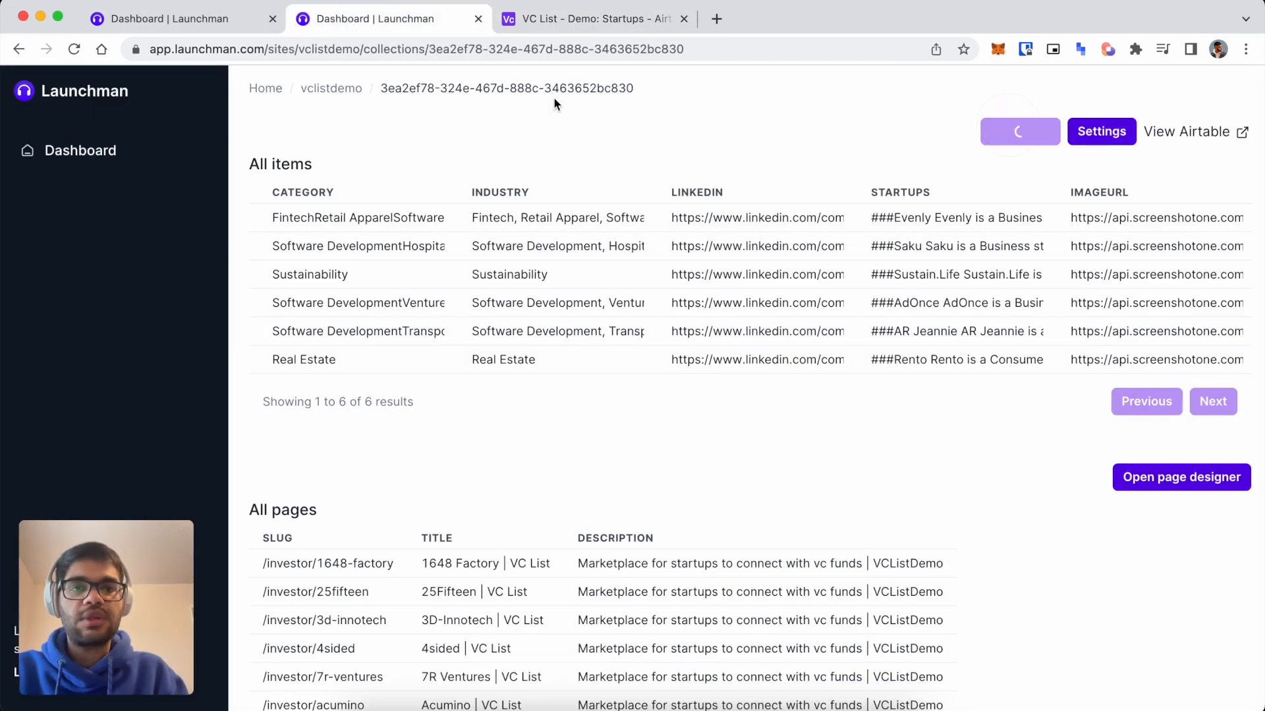
left_click(197, 21)
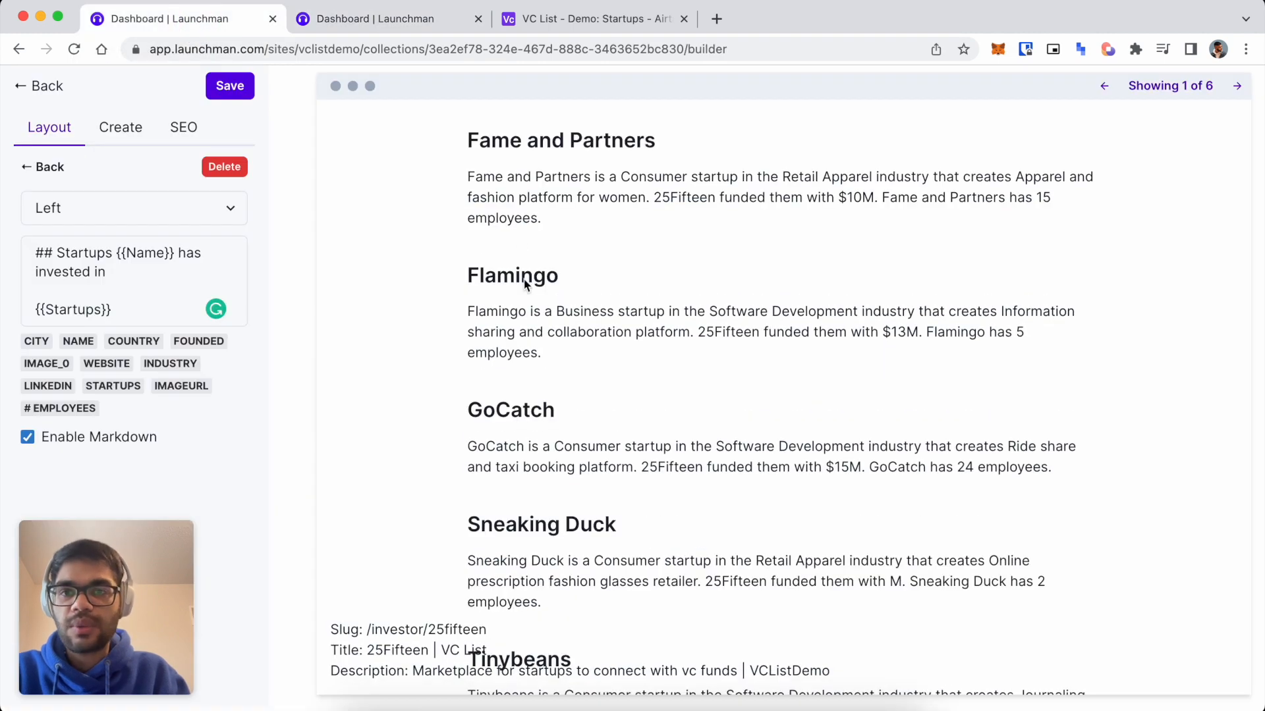
scroll(659, 362, "up", 5)
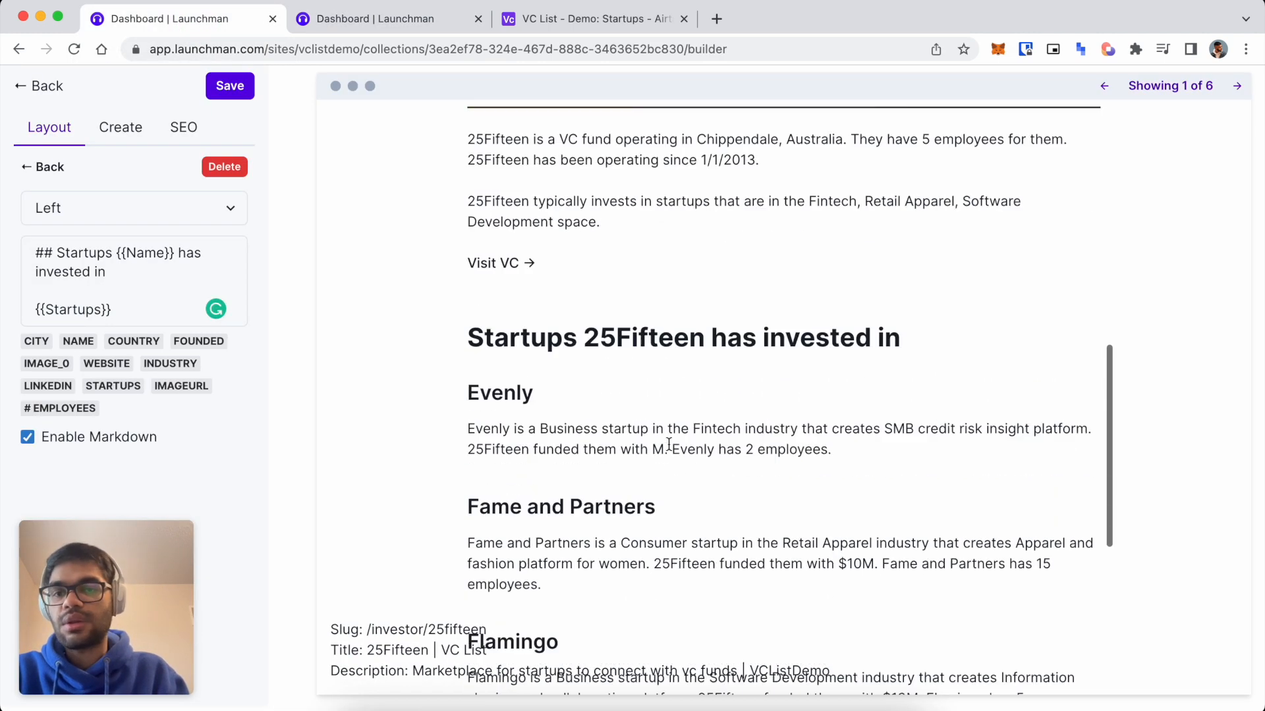
scroll(669, 396, "down", 5)
scroll(619, 283, "up", 1)
left_click(583, 20)
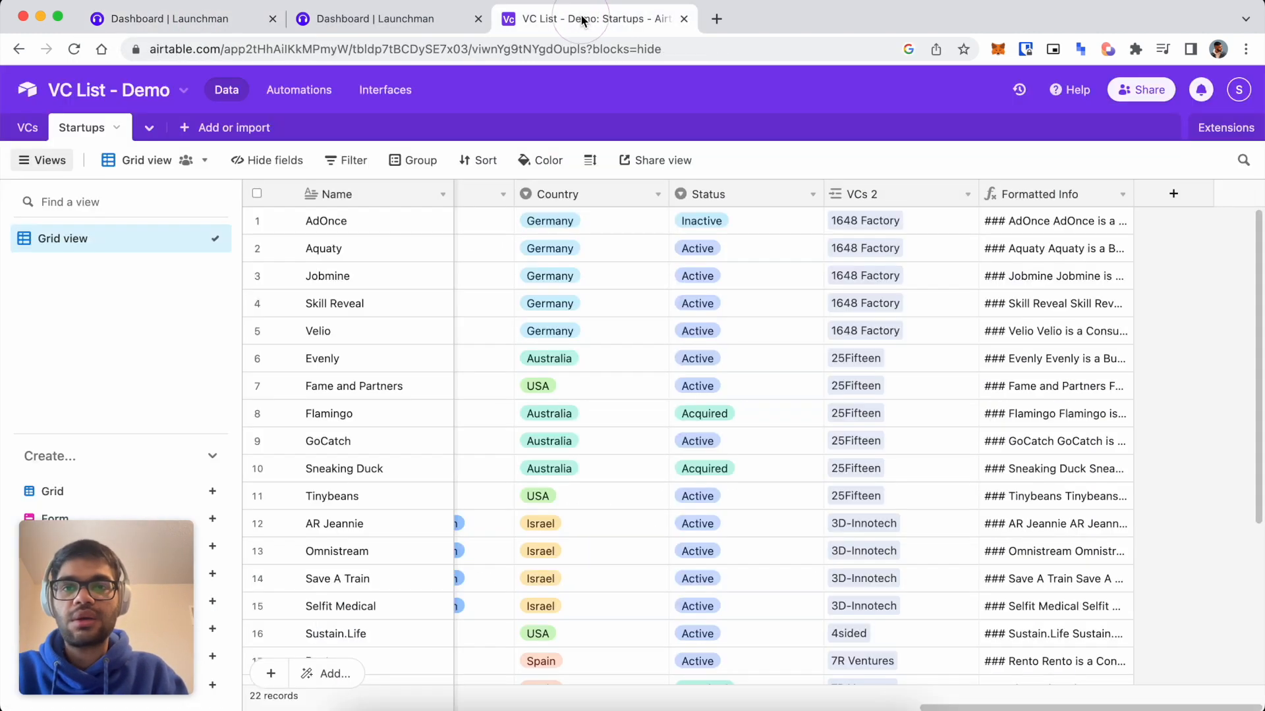
Append "\n\n", "[Visit startup]", "(", Website, ")" to the Formatted Info CONCATENATE formula.
left_click(1122, 195)
left_click(1101, 225)
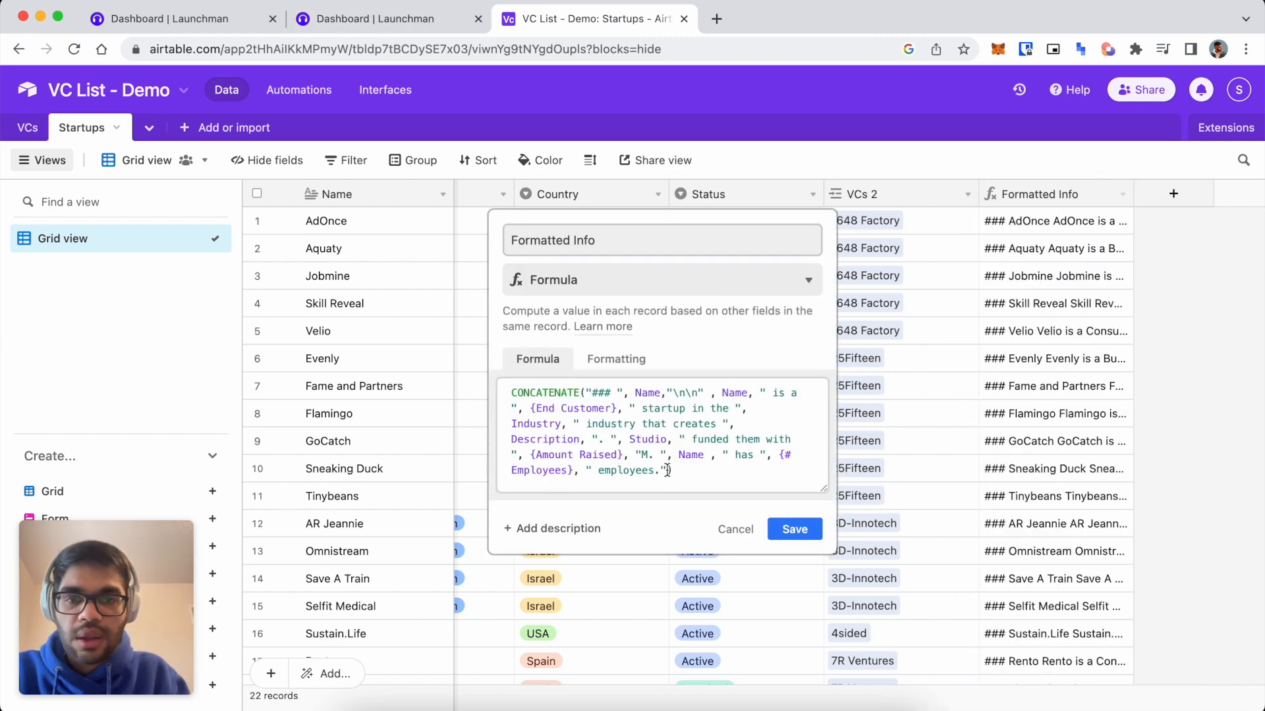
left_click(667, 469)
type(", \"\"\\n\\n\",")
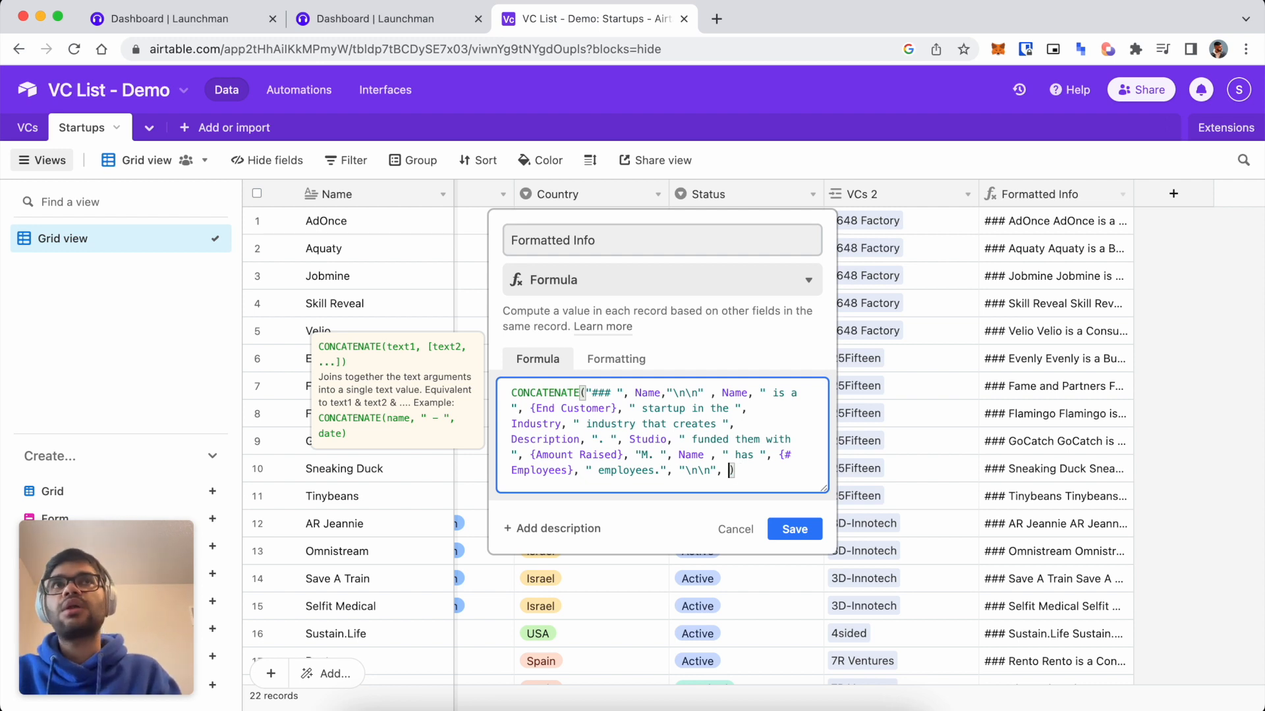
type("Visit")
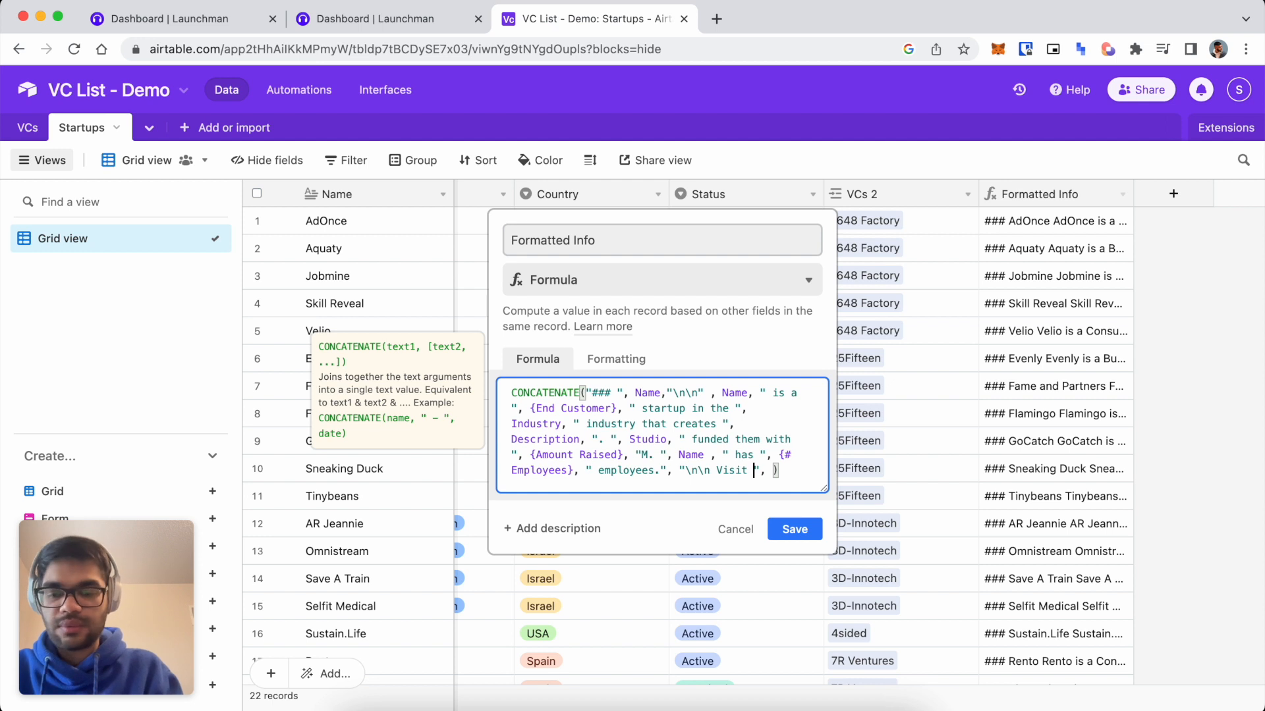
type(" s")
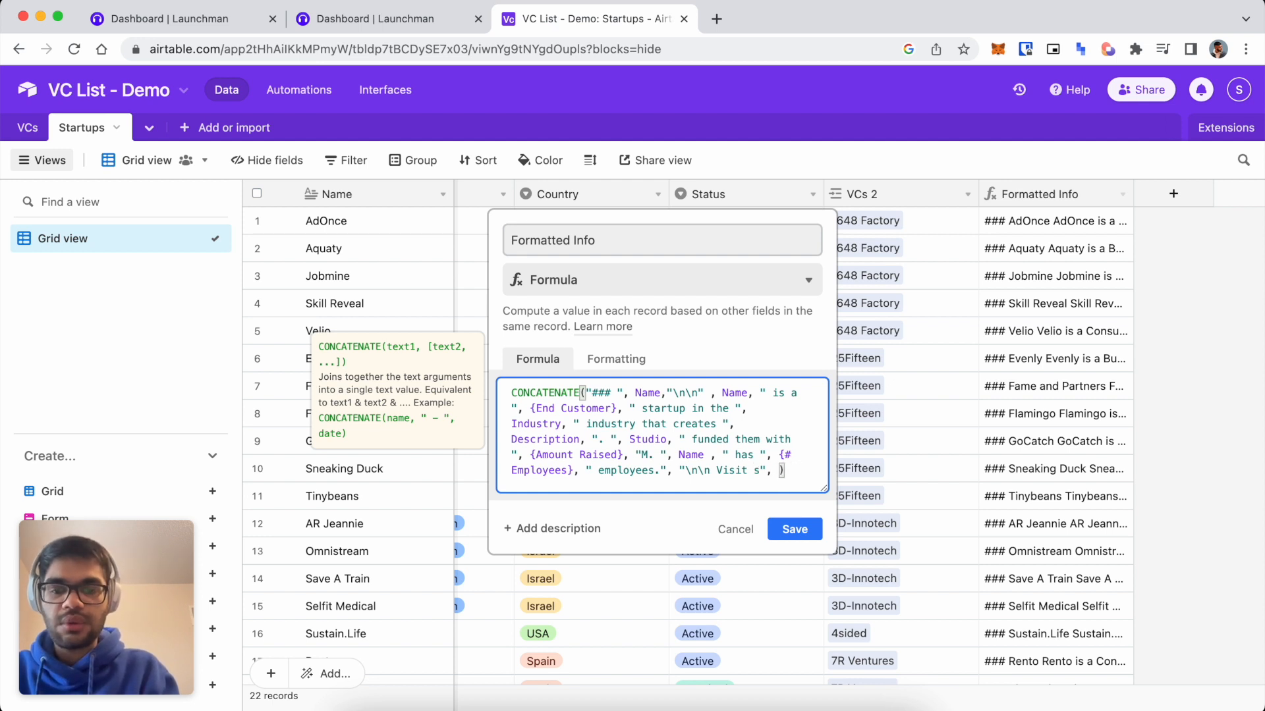
type("tartup")
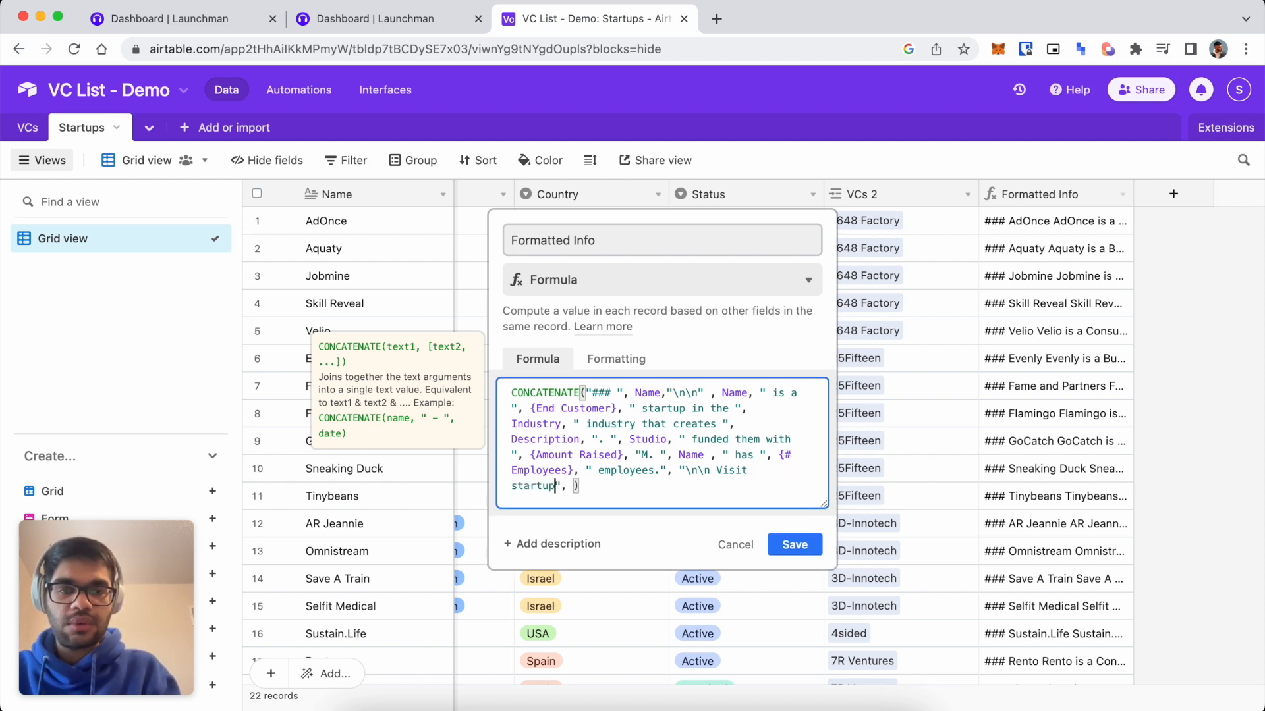
left_click(710, 470)
type("[")
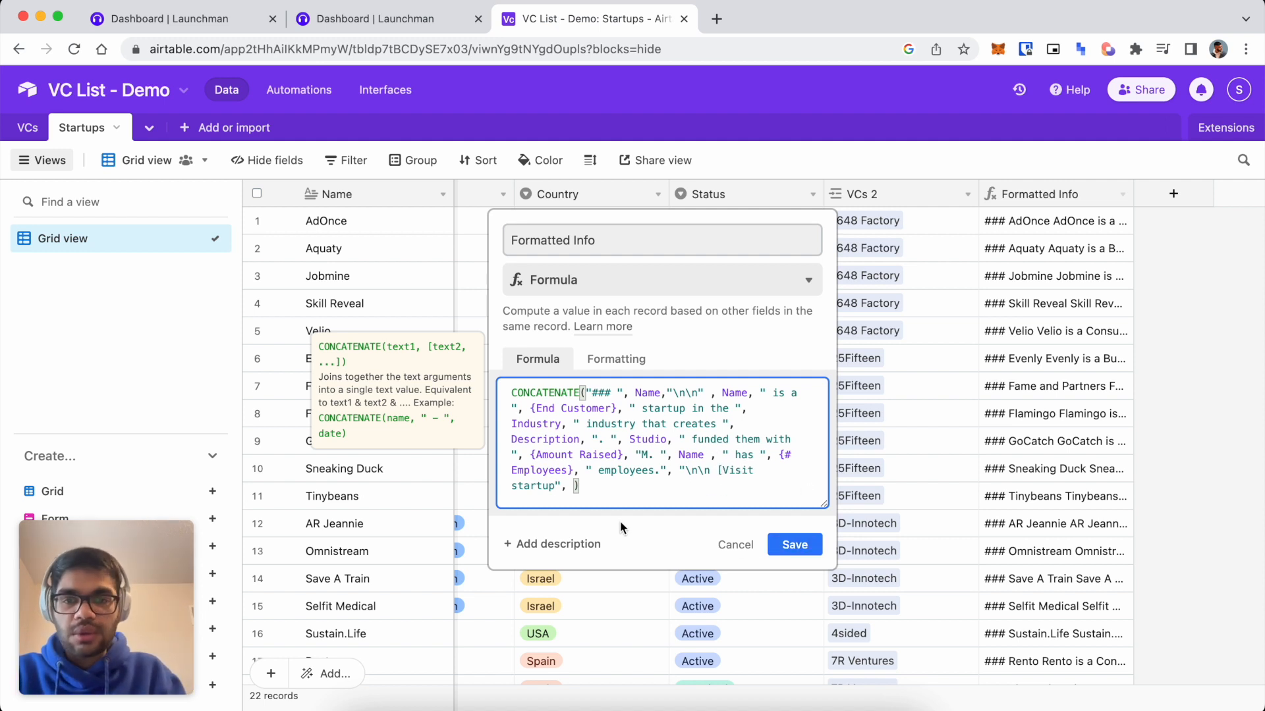
left_click(556, 485)
type("] ")
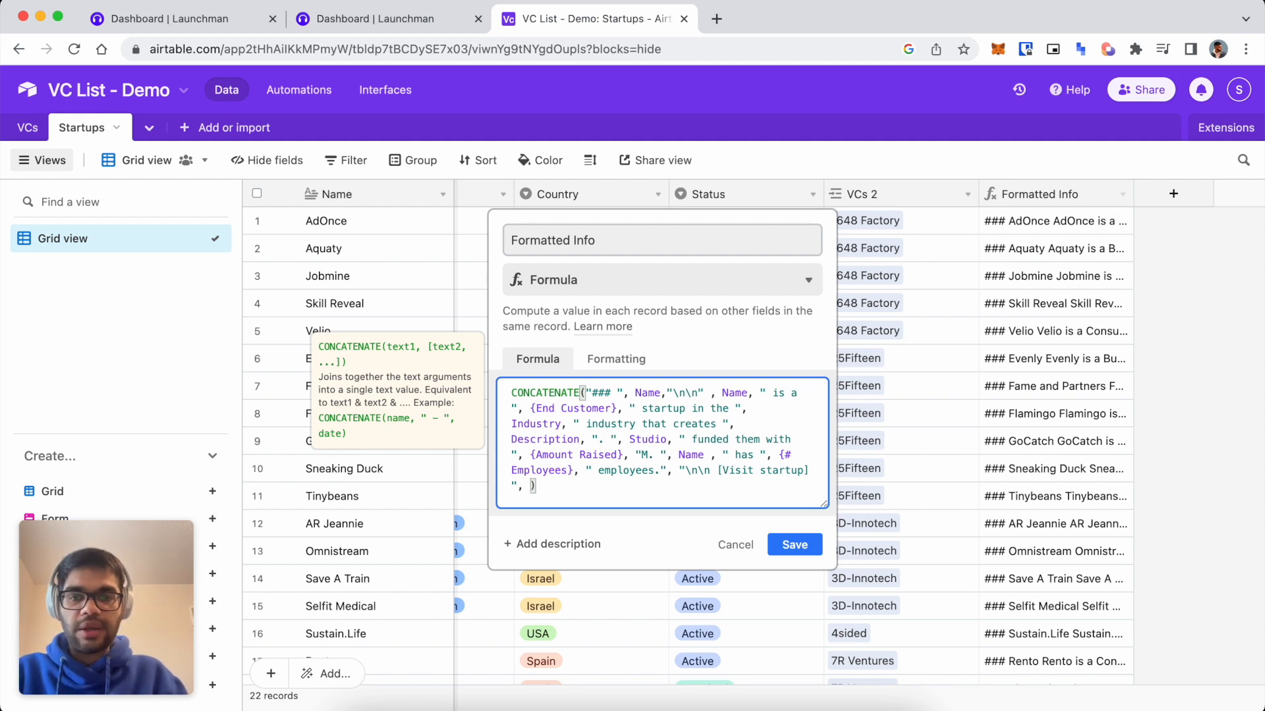
type("\", \"(\"")
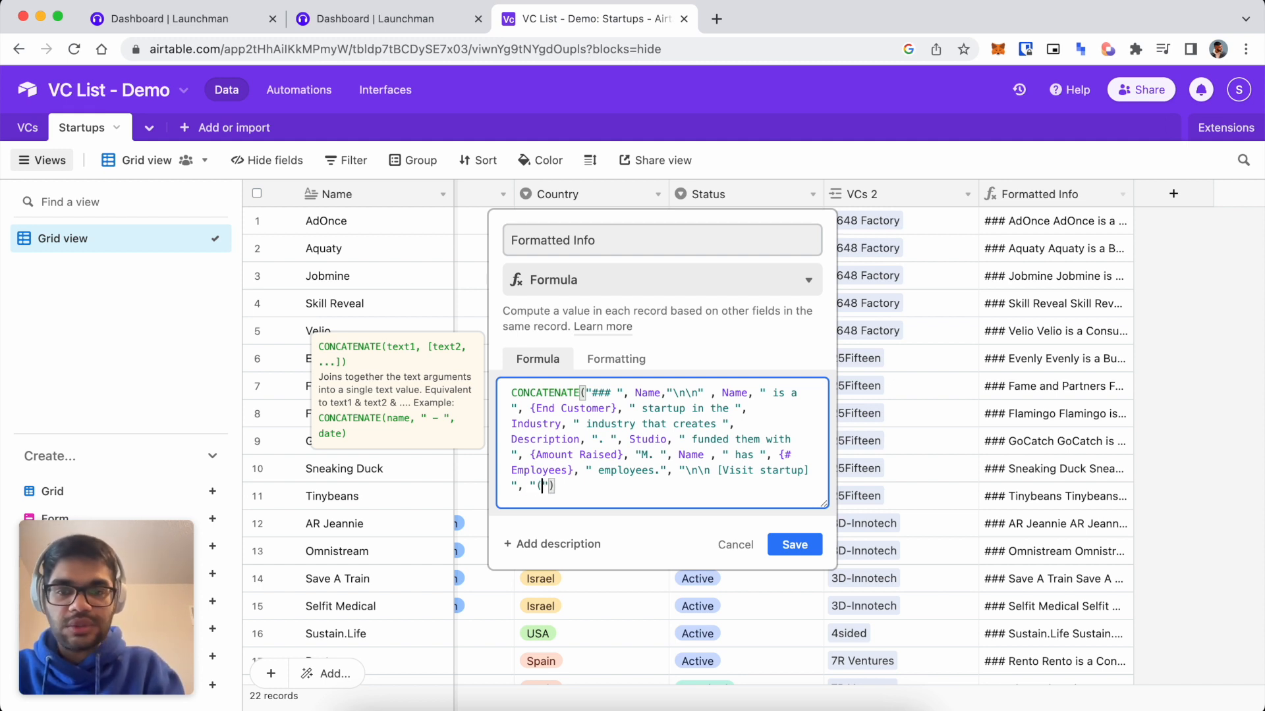
type(", ")
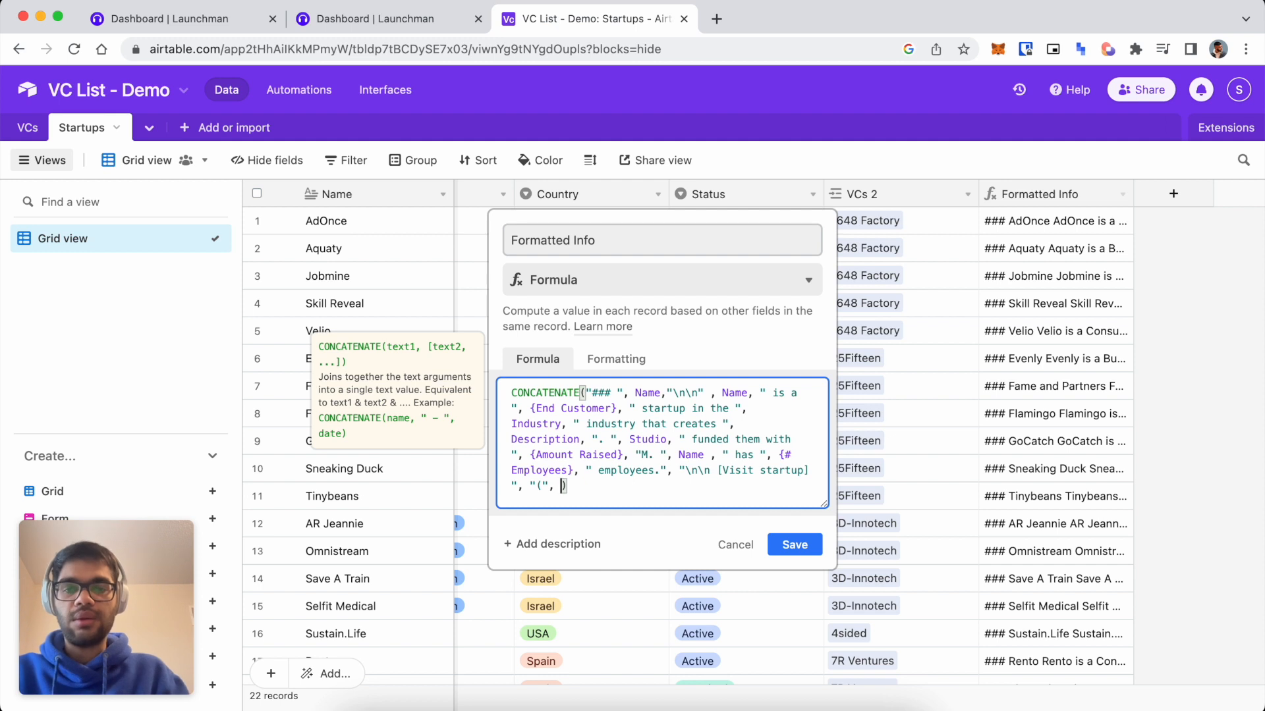
type("We")
key("Return")
type(", \"\"")
type("0")
key("BackSpace")
type(")")
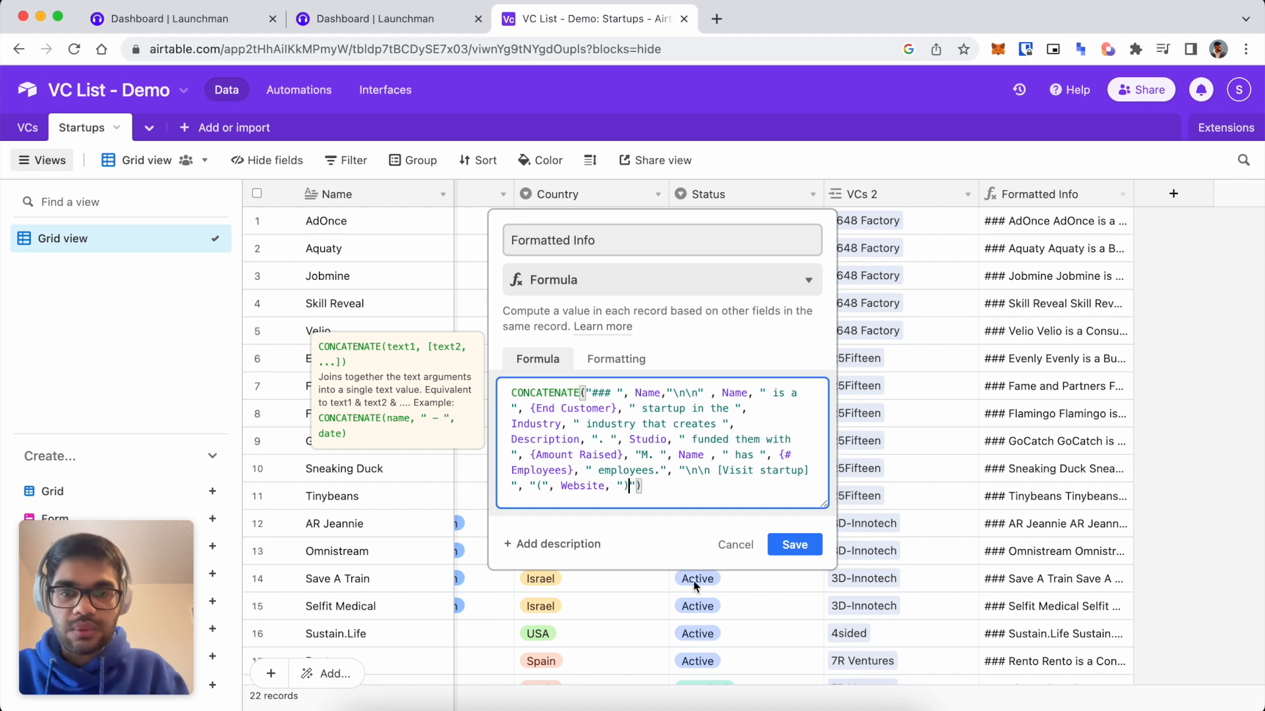
Save and confirm the formula change, then resync the Launchman collection from Airtable.
left_click(795, 549)
left_click(767, 508)
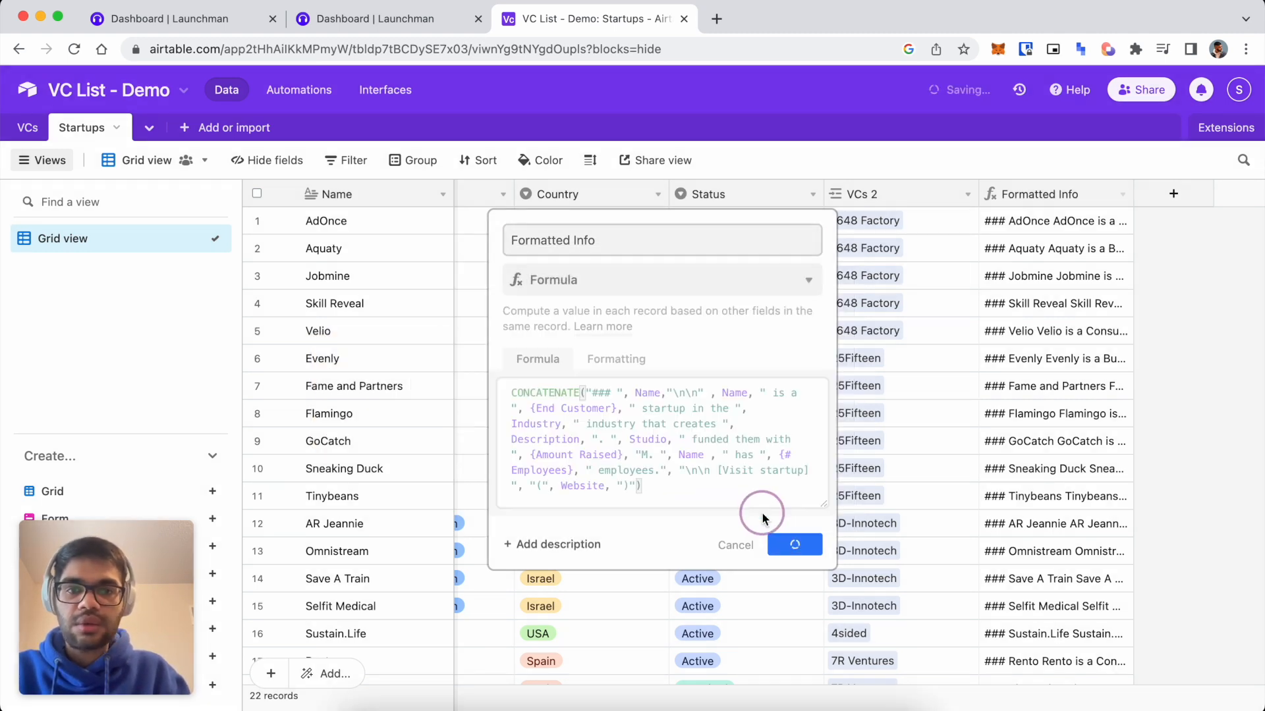
left_click(418, 9)
left_click(1023, 135)
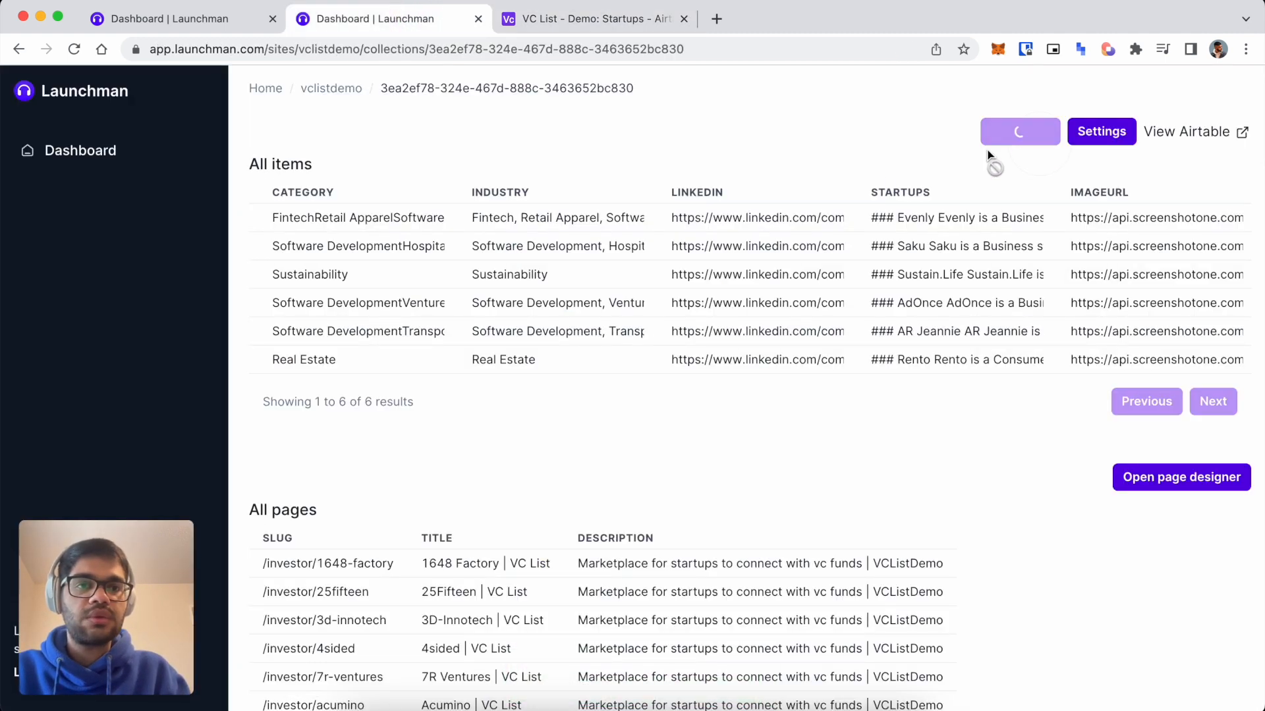
Test the Evenly and Flamingo 'Visit startup' links in the 25Fifteen preview.
left_click(175, 18)
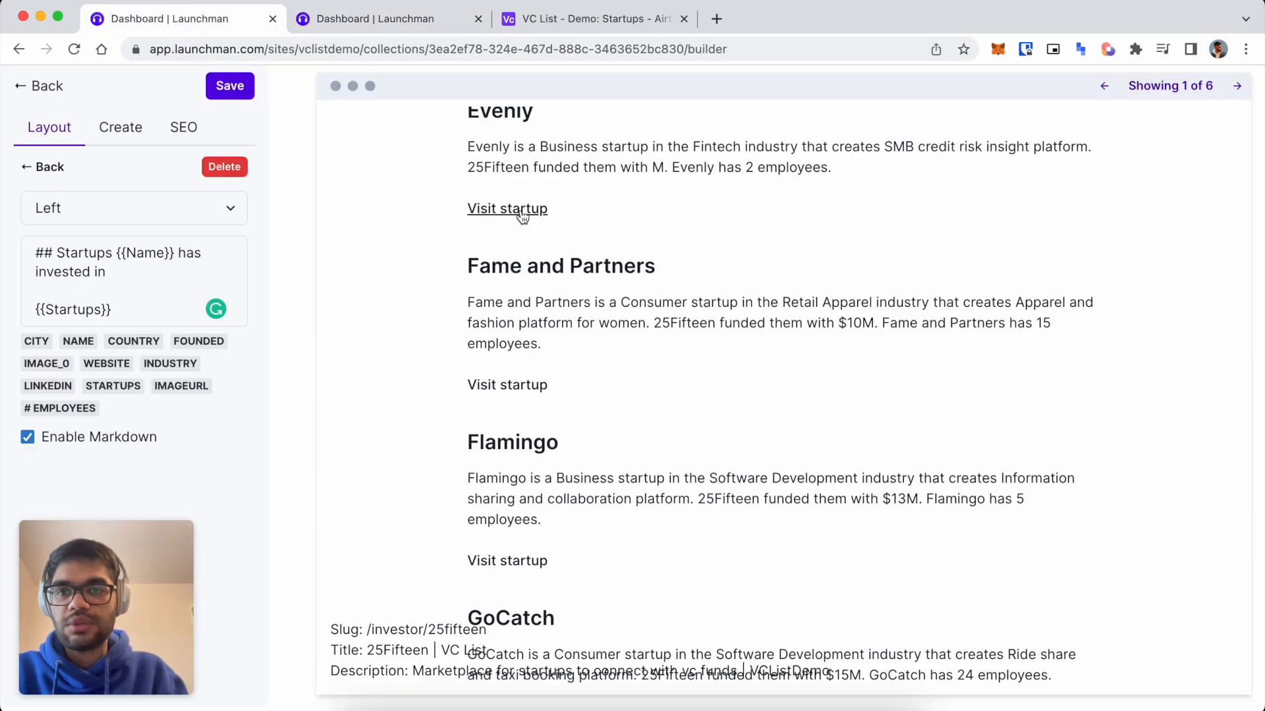
scroll(530, 296, "up", 2)
scroll(530, 296, "up", 2)
right_click(502, 247)
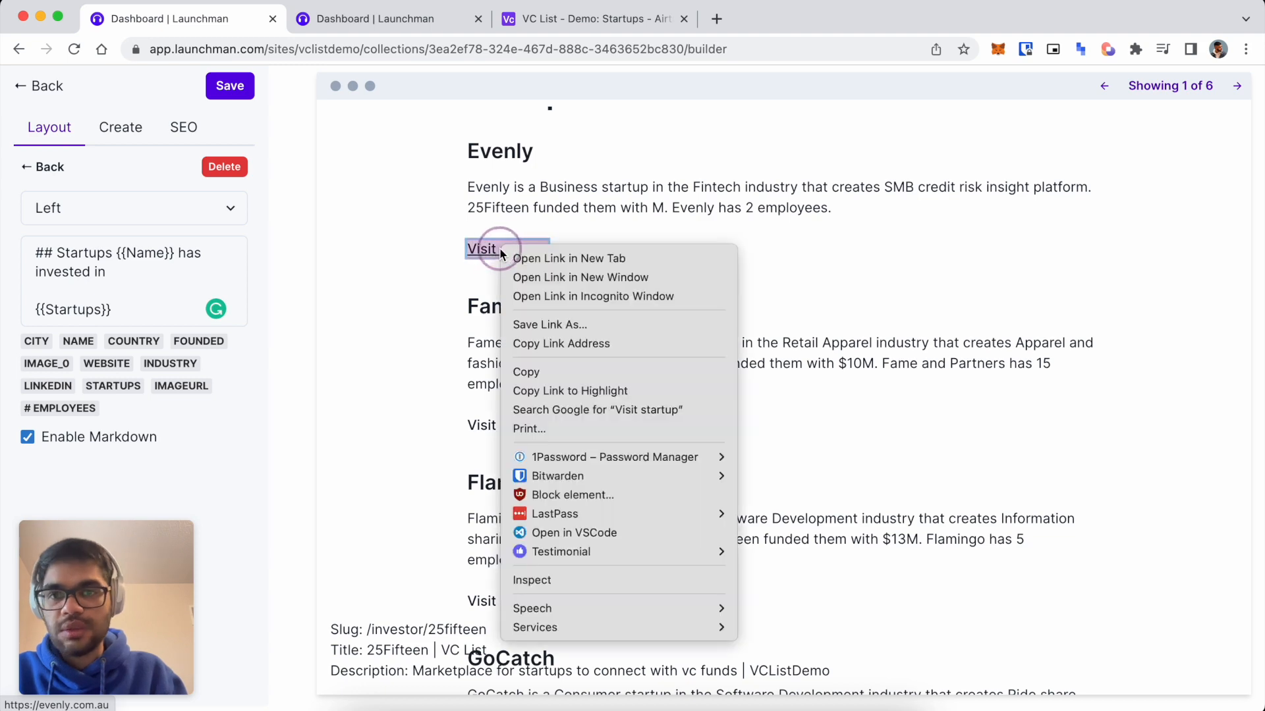
left_click(530, 258)
left_click(341, 20)
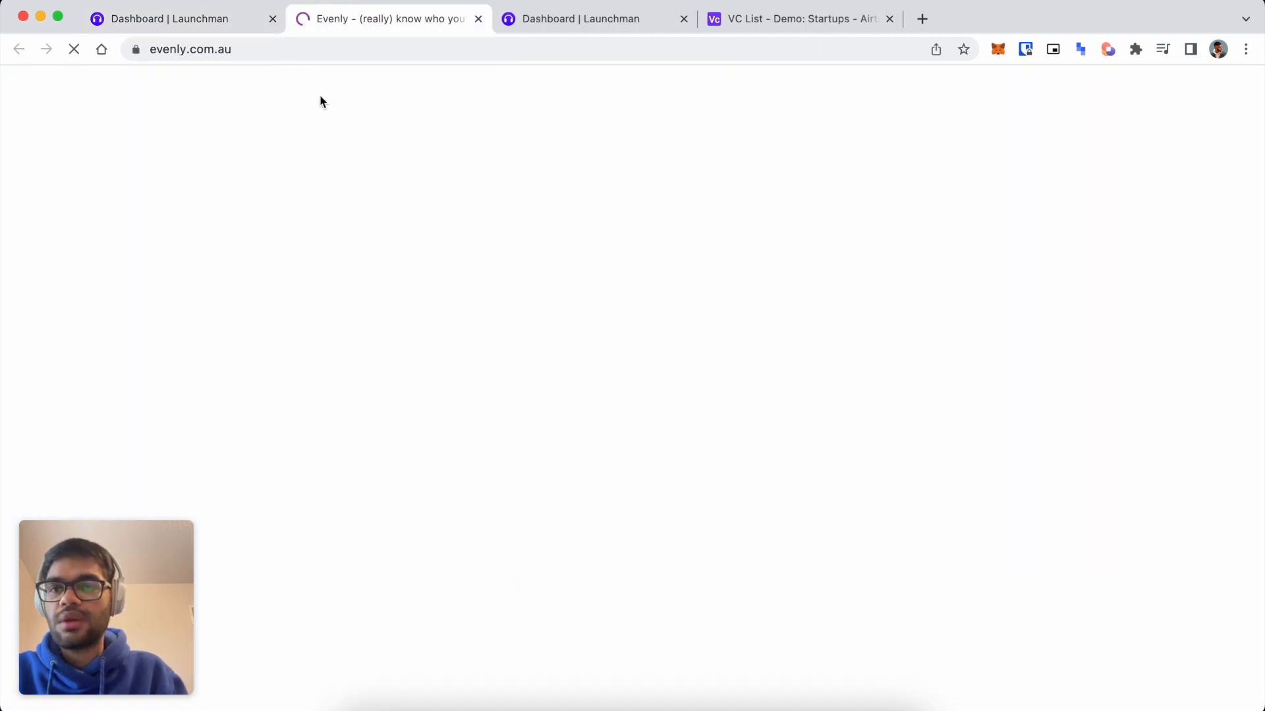
key("super+w")
scroll(578, 465, "down", 3)
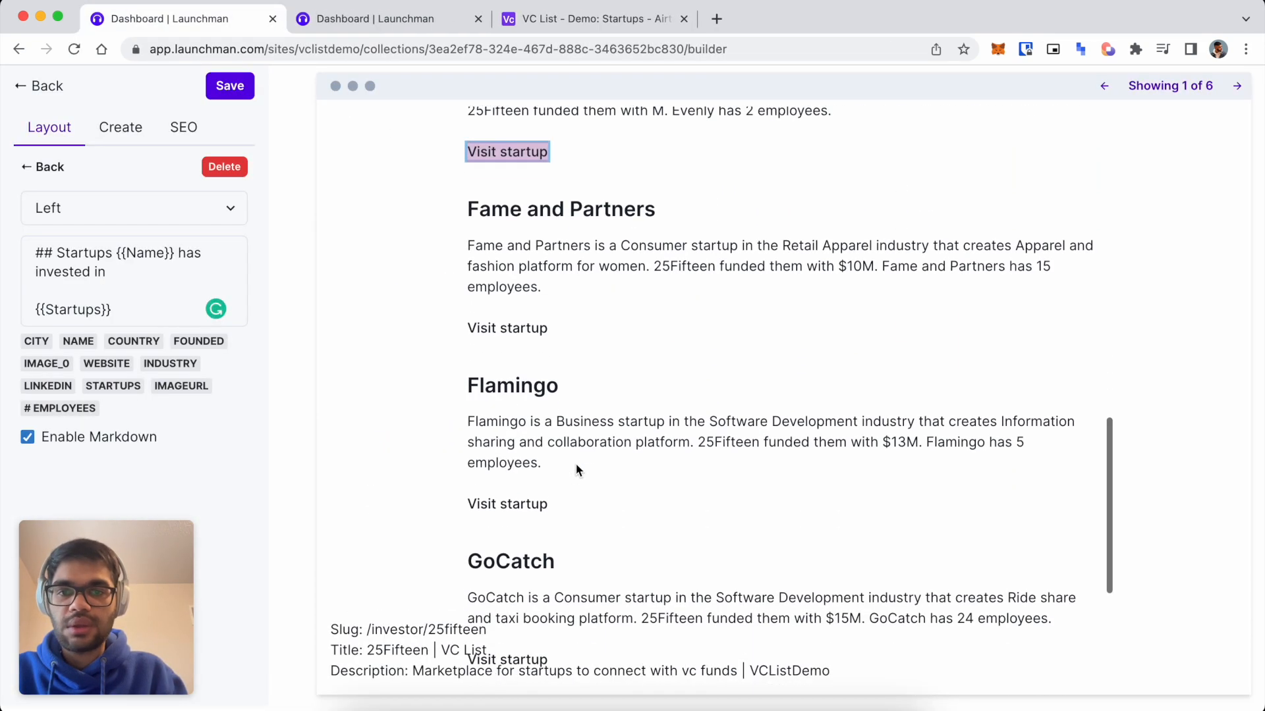
right_click(524, 504)
left_click(572, 326)
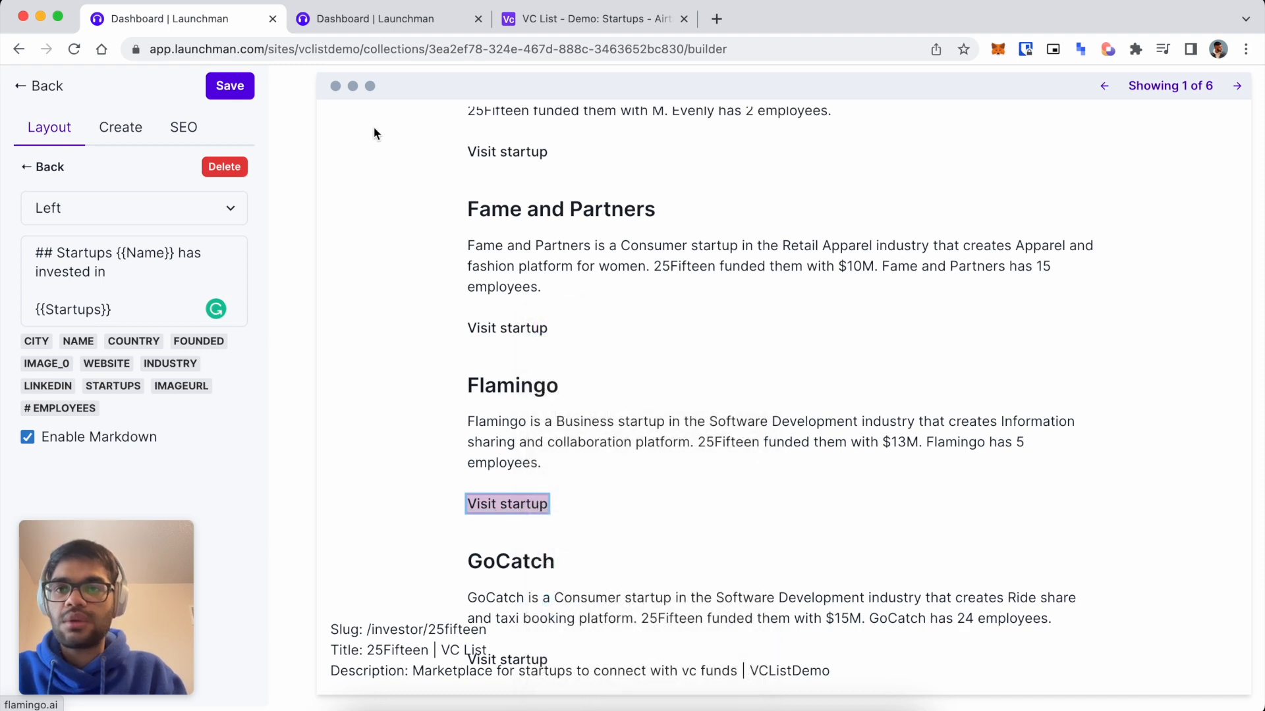
left_click(344, 23)
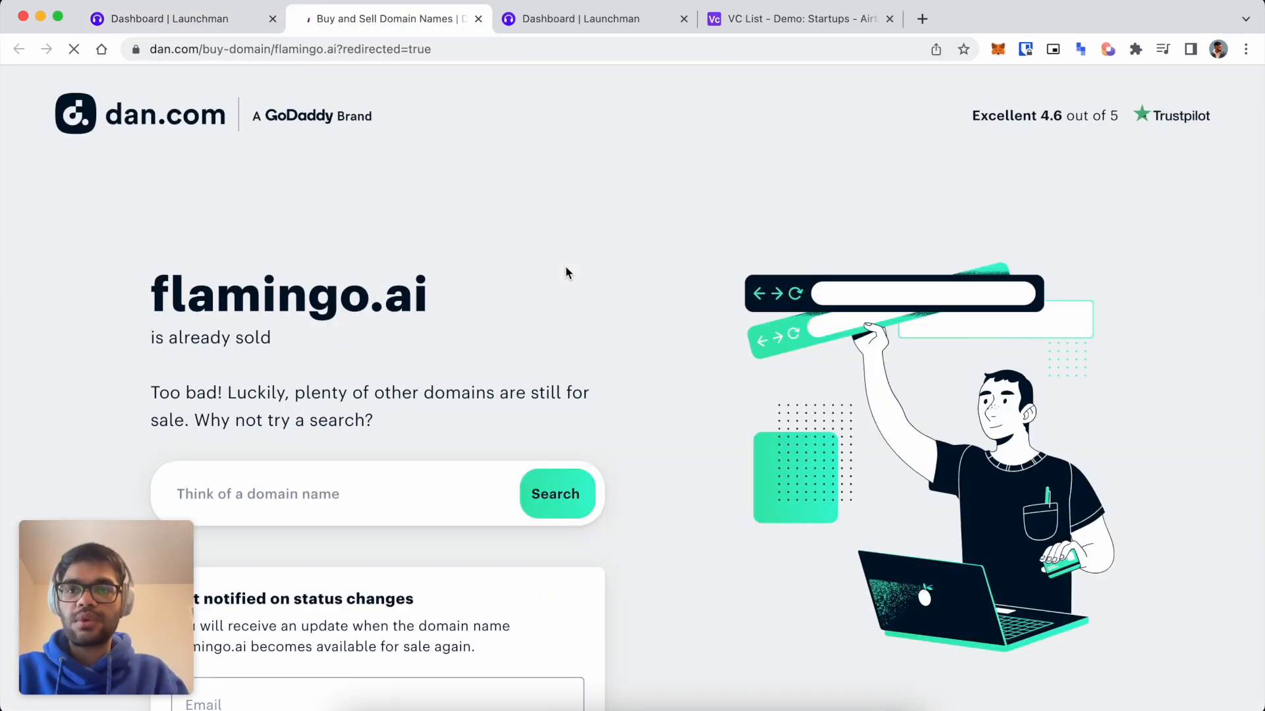
left_click(224, 20)
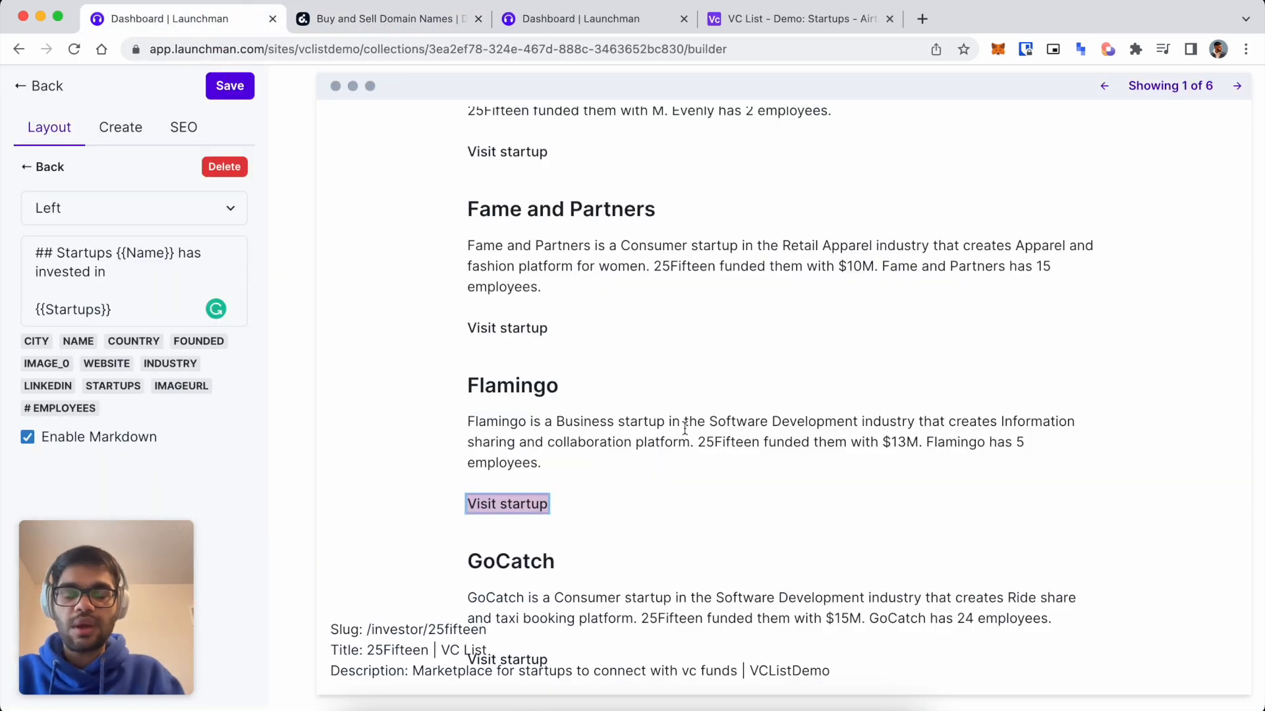
Save the VC page design and return to the collection overview.
scroll(684, 428, "down", 5)
left_click(230, 87)
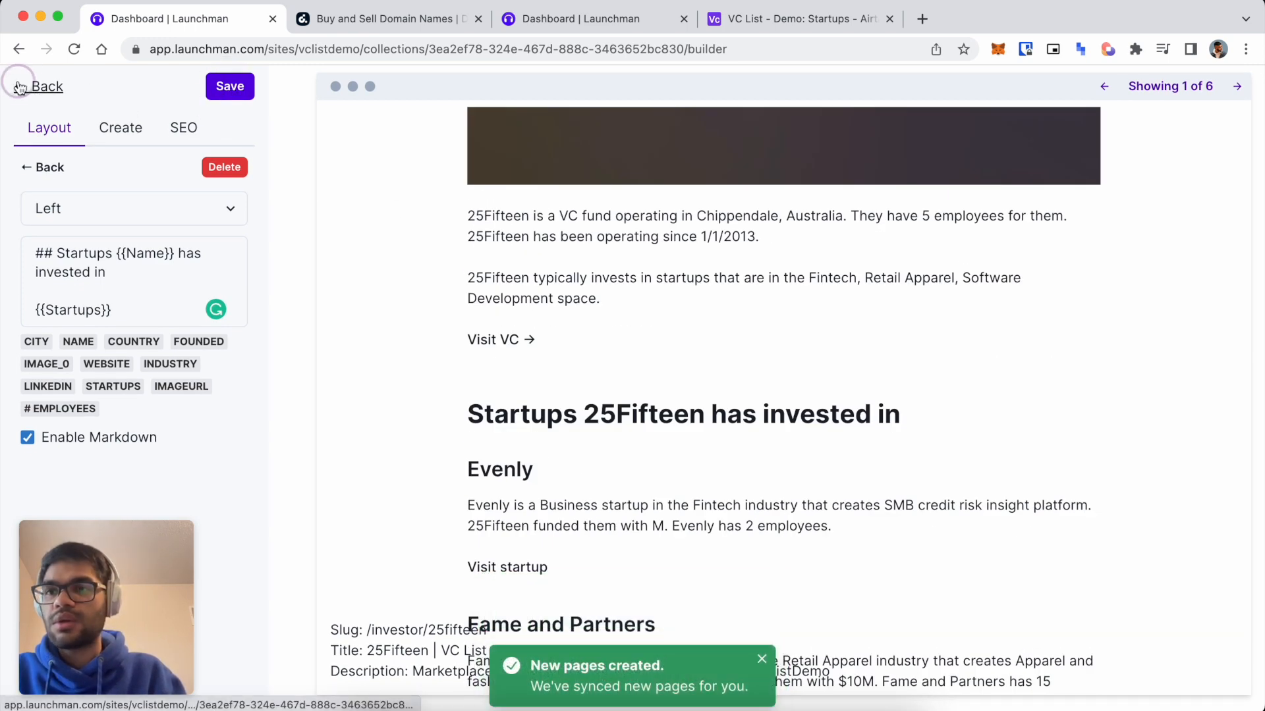
left_click(21, 88)
scroll(428, 409, "down", 2)
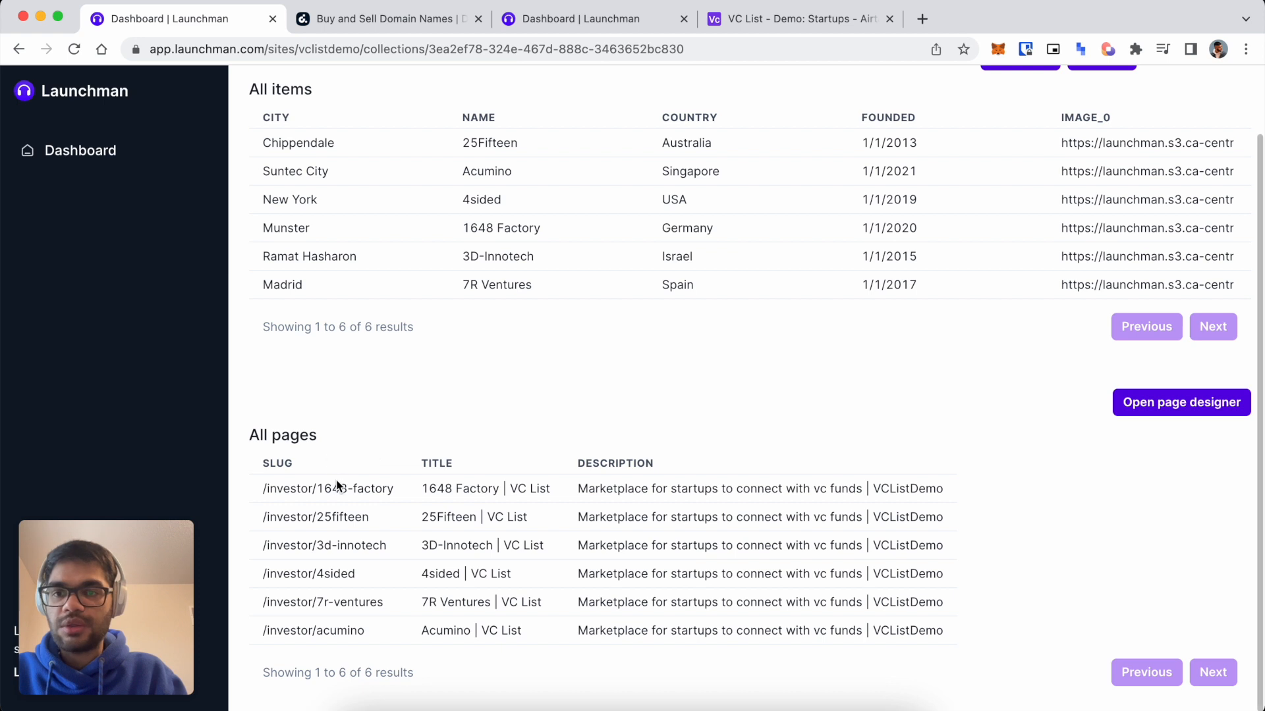
Open /investor/1648-factory in a new tab and review its invested startups list.
right_click(376, 500)
left_click(448, 345)
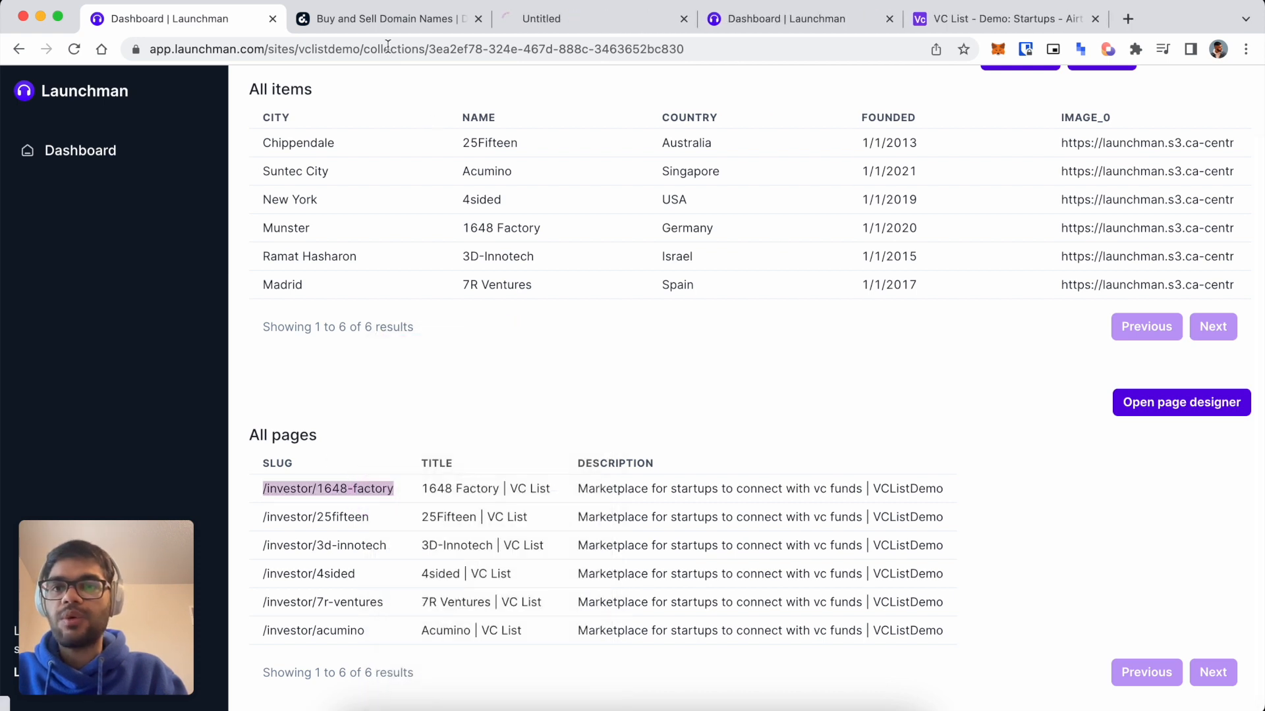
left_click(567, 28)
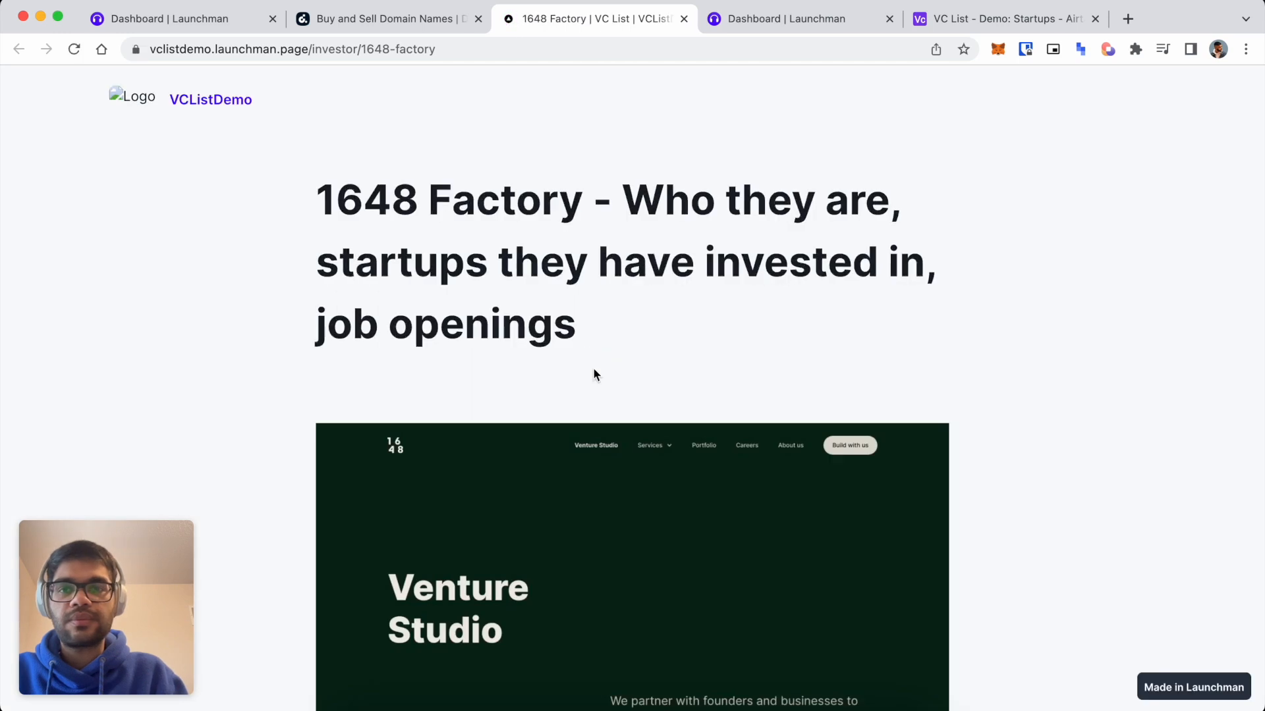
scroll(593, 365, "down", 6)
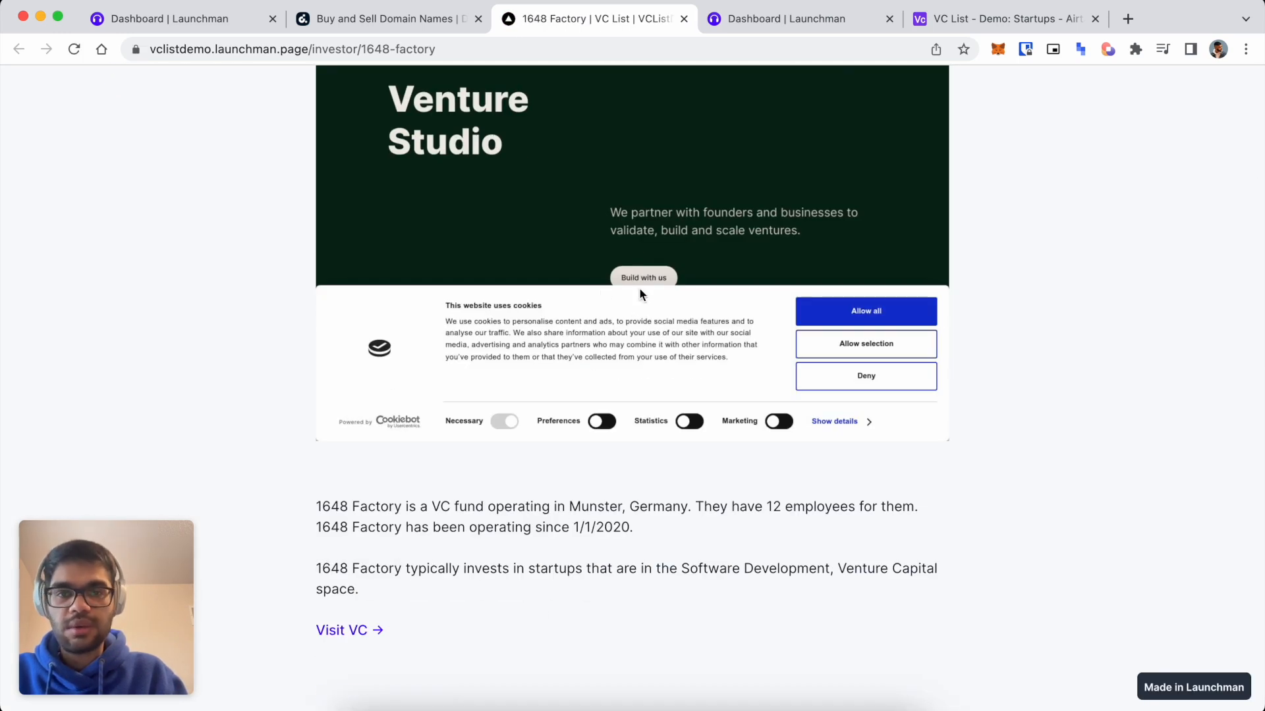
scroll(633, 321, "down", 4)
scroll(387, 381, "down", 4)
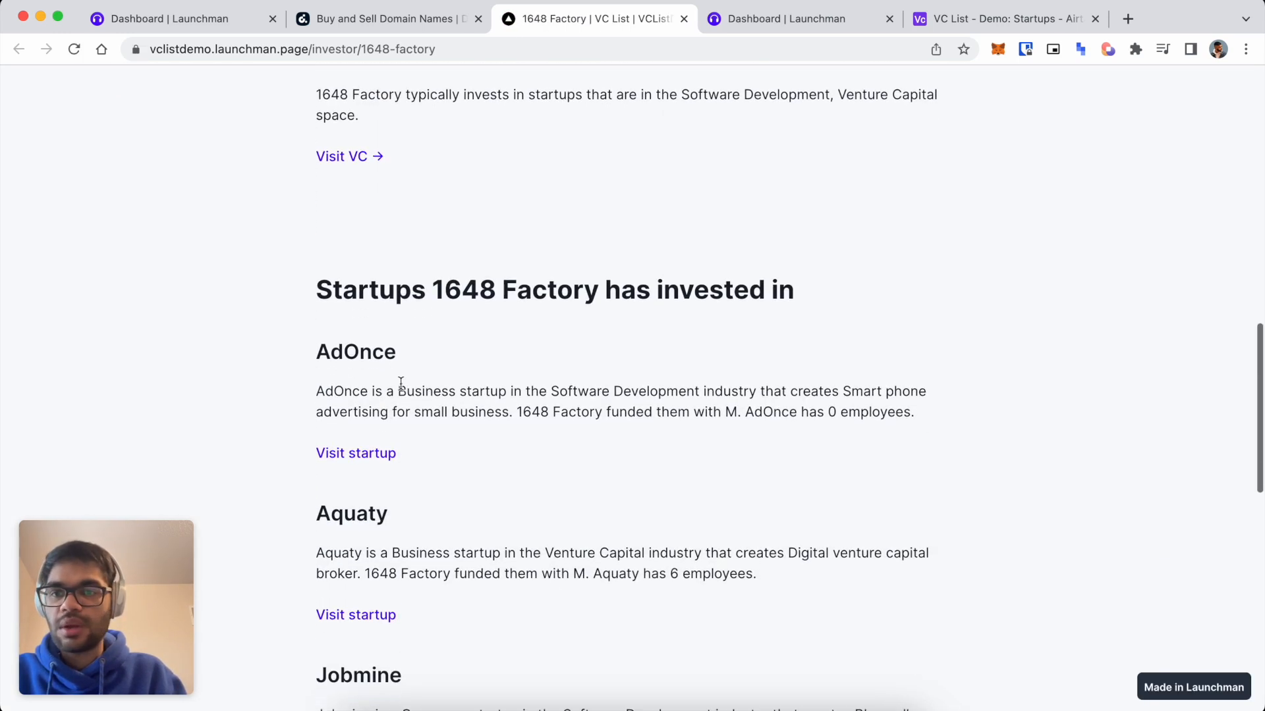
scroll(535, 382, "down", 11)
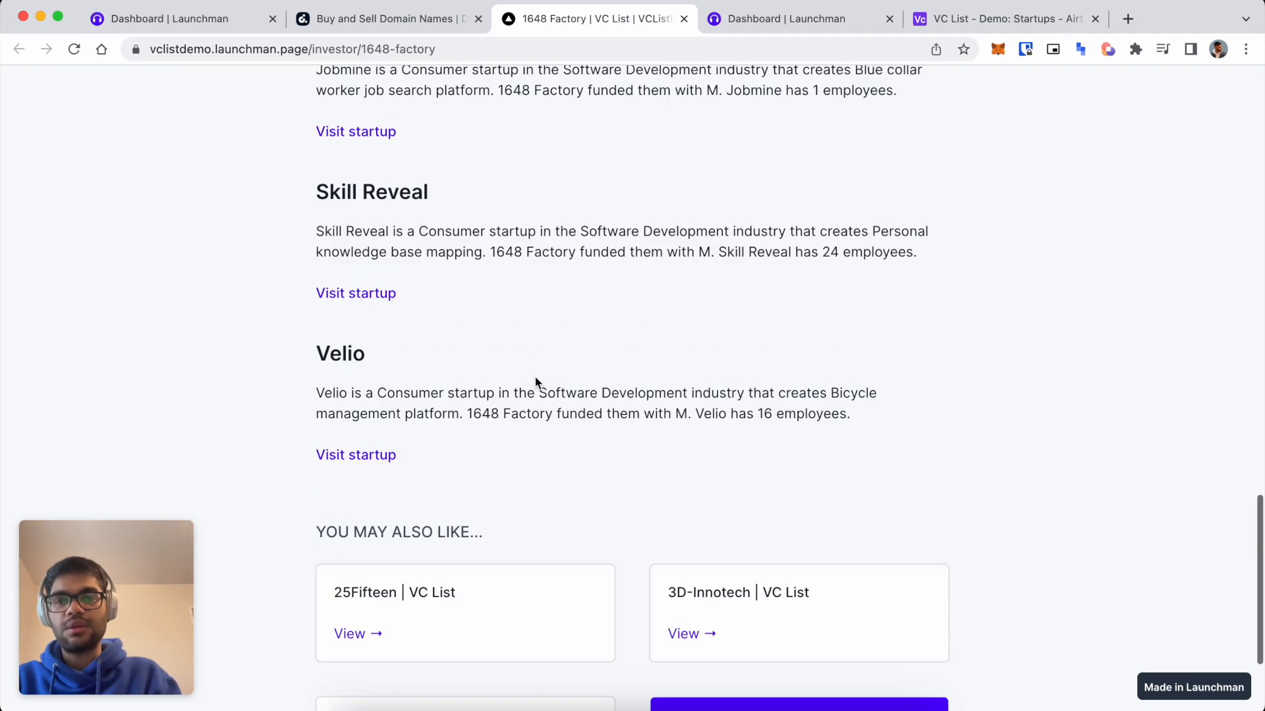
scroll(534, 376, "down", 2)
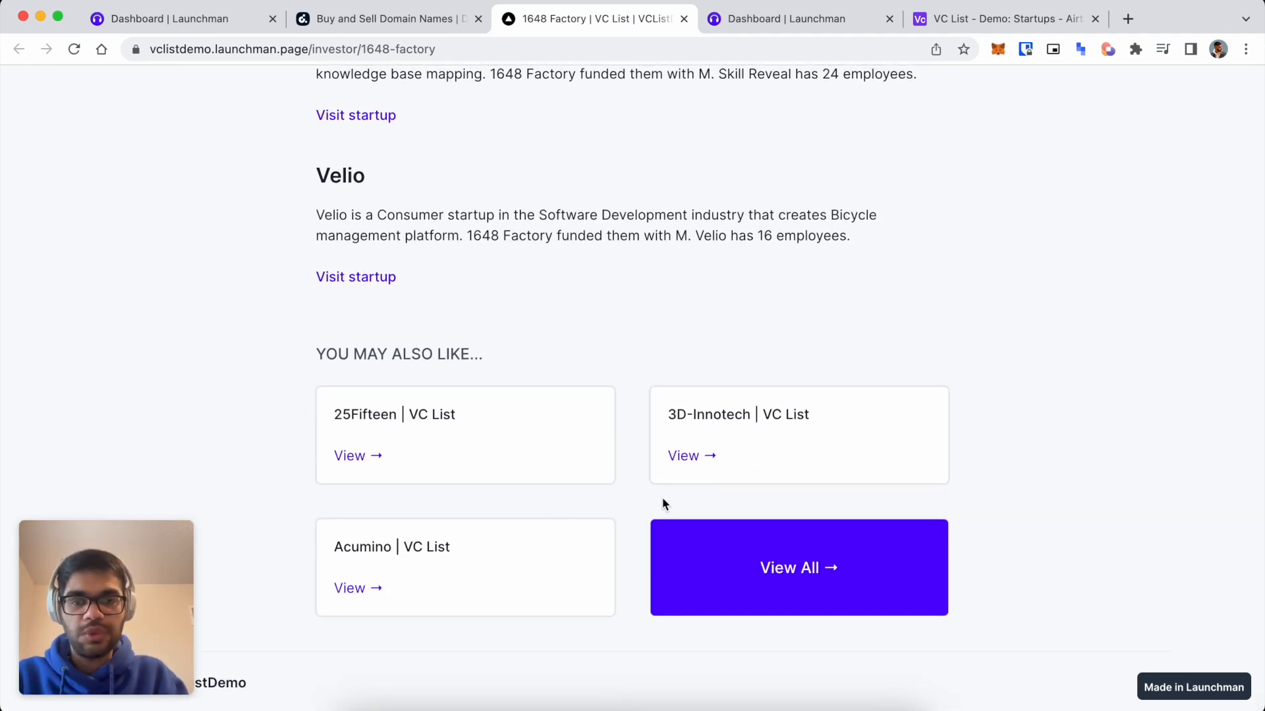
scroll(625, 336, "up", 1)
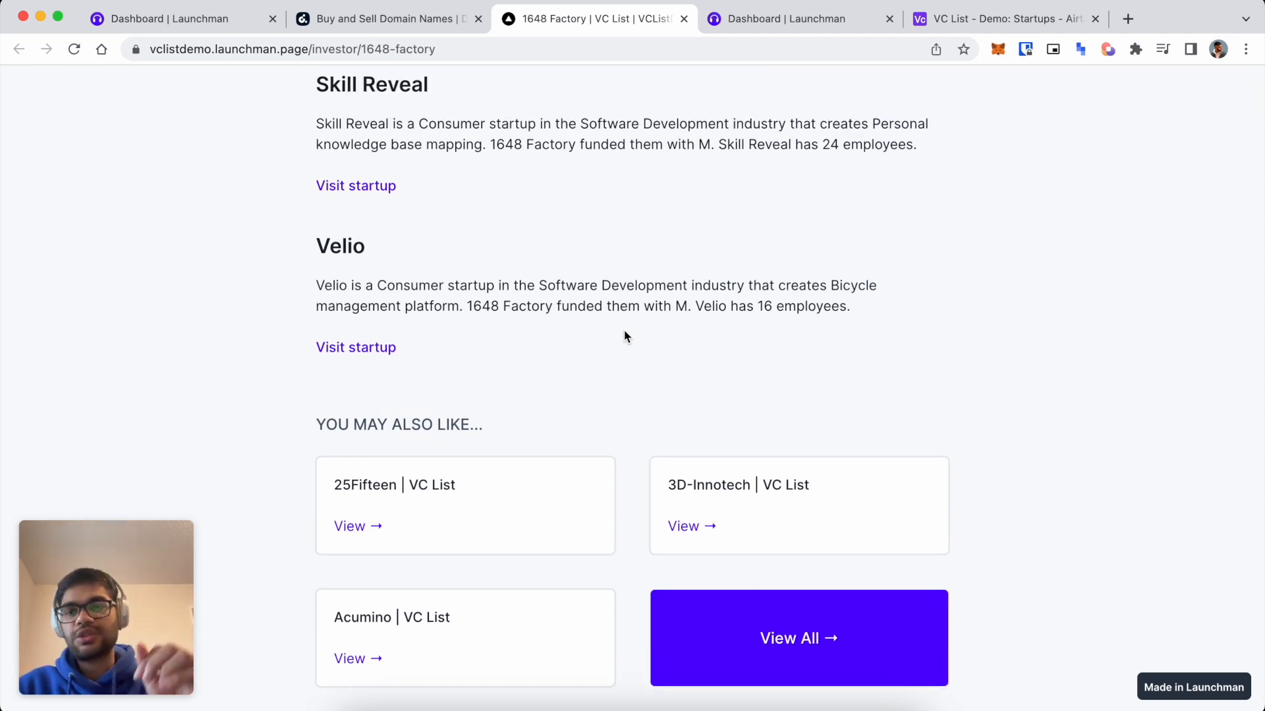
scroll(624, 336, "up", 1)
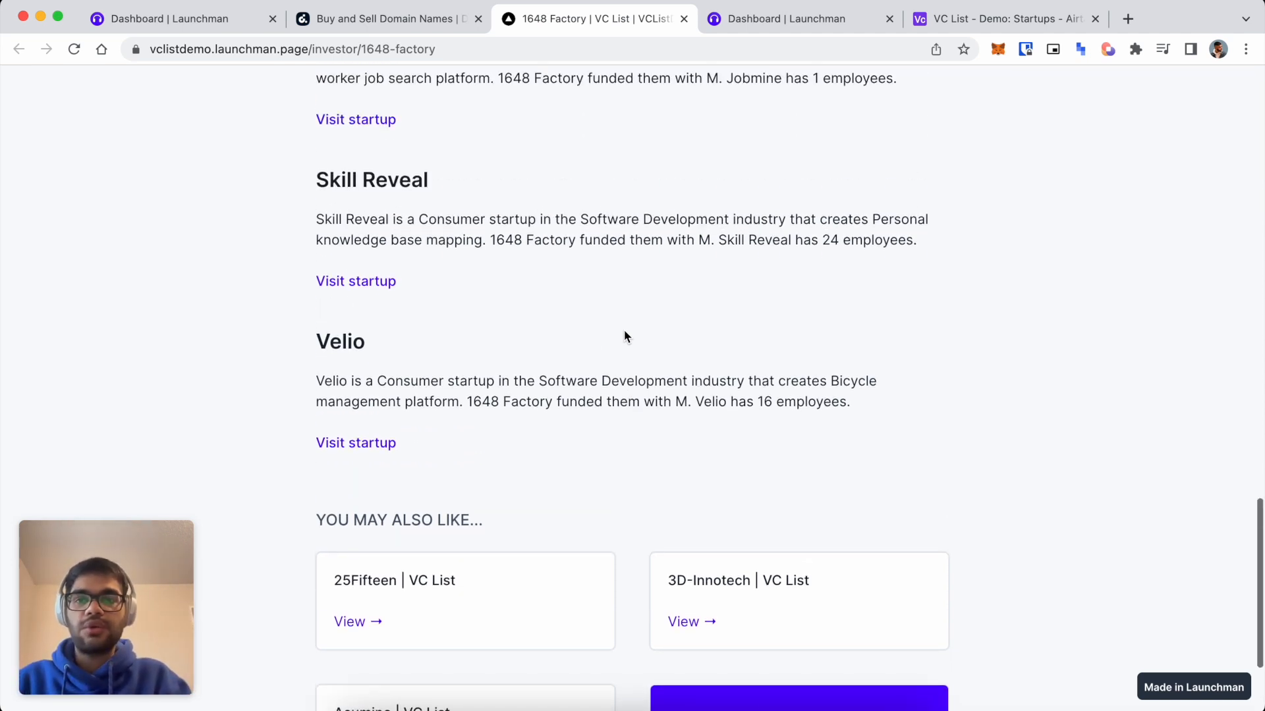
scroll(624, 336, "up", 10)
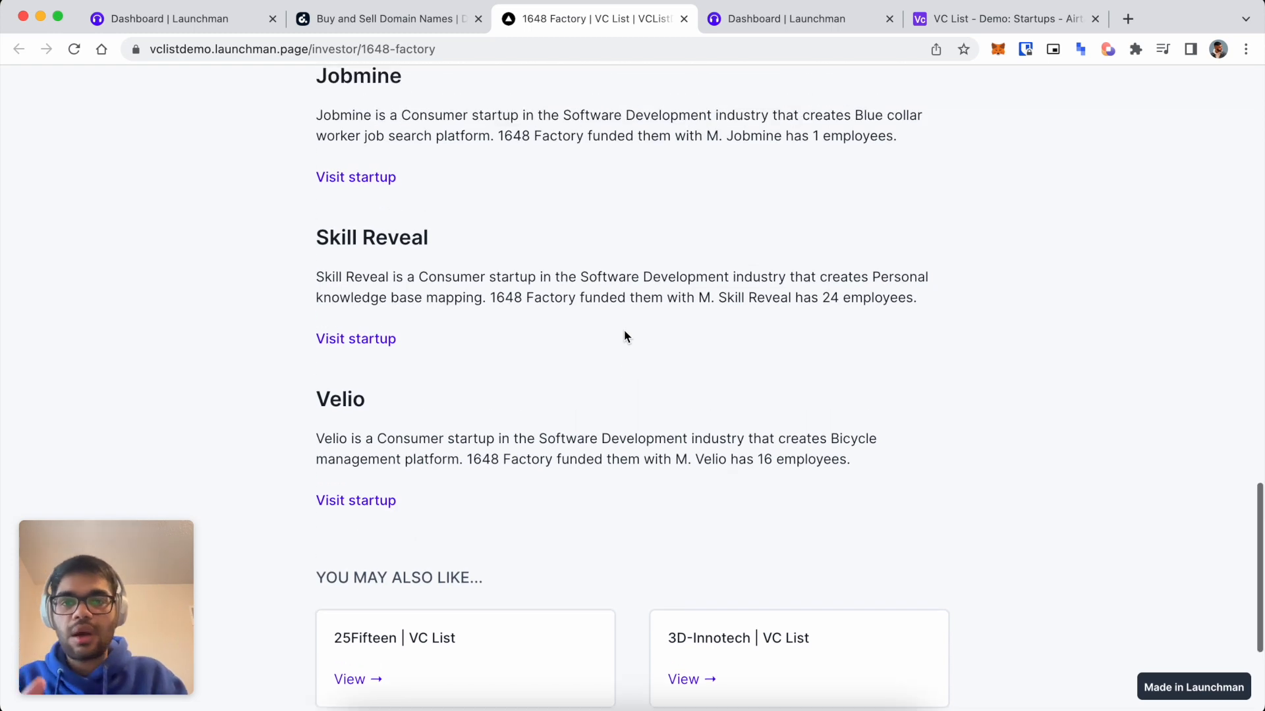
scroll(625, 337, "down", 6)
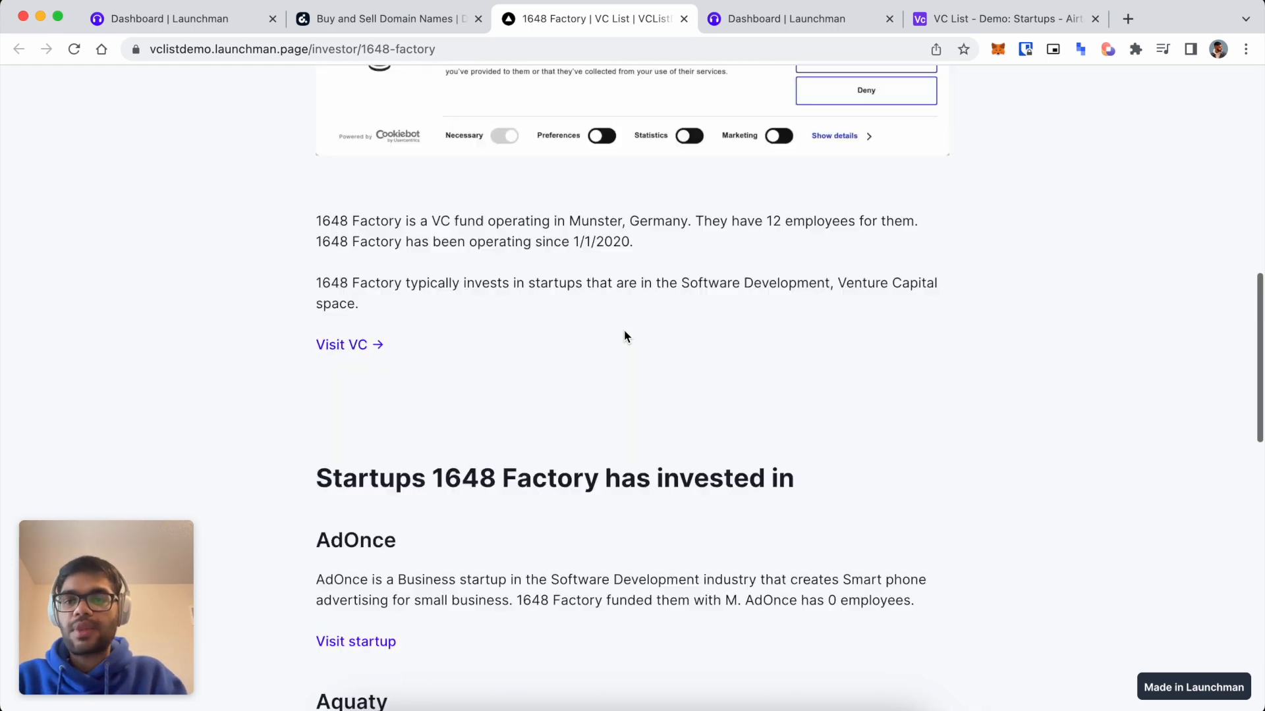
left_click_drag(339, 327, 434, 553)
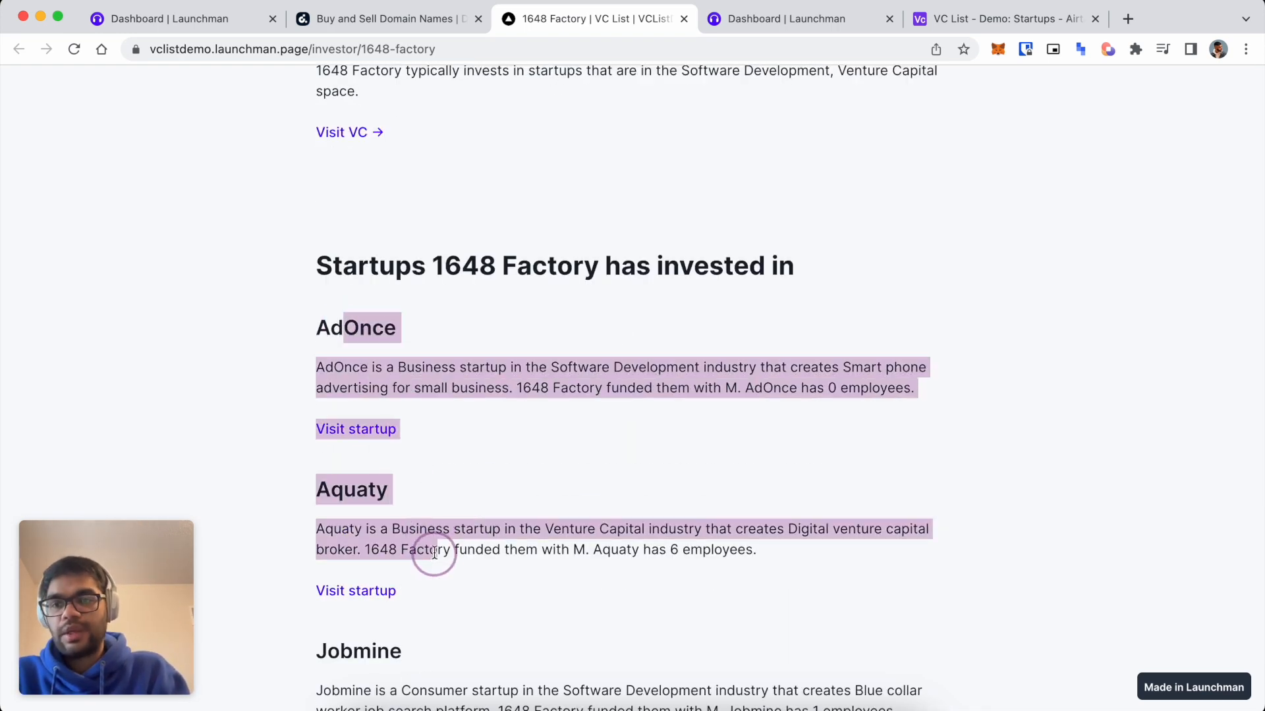
left_click(468, 349)
left_click(191, 18)
scroll(528, 232, "up", 1)
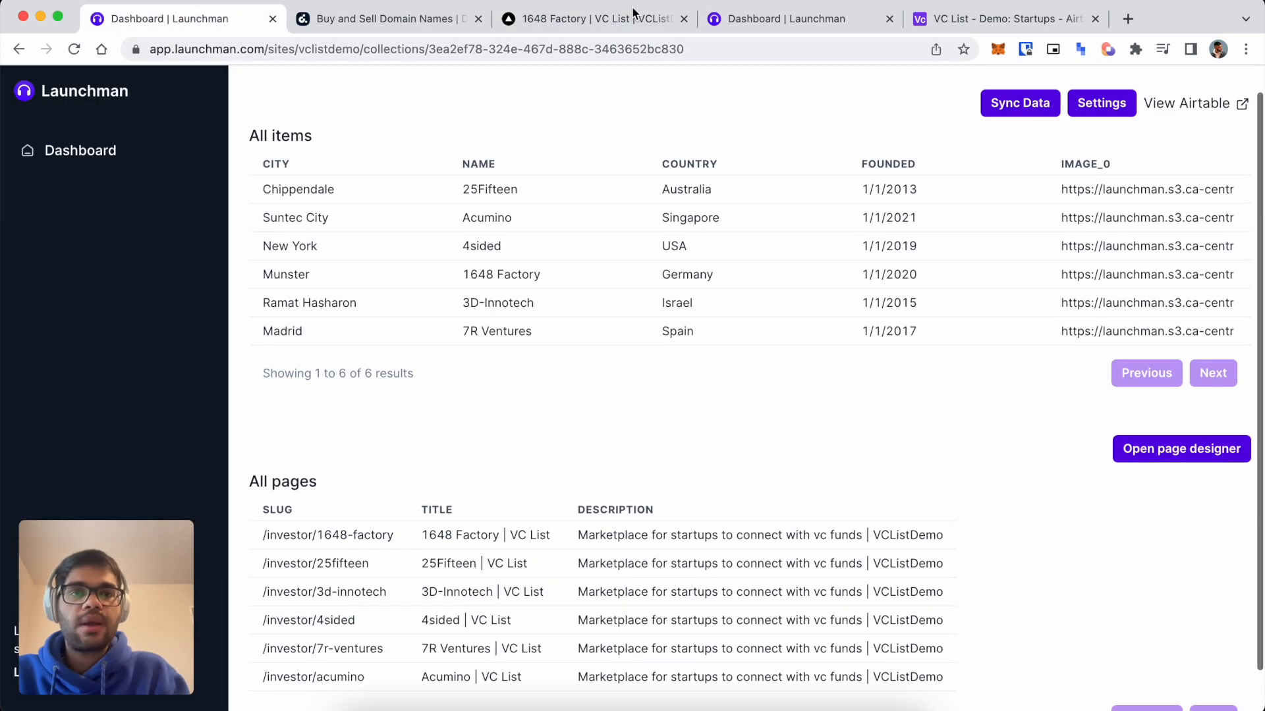
Add a single line text field named Jobs to the Airtable VCs table.
left_click(996, 18)
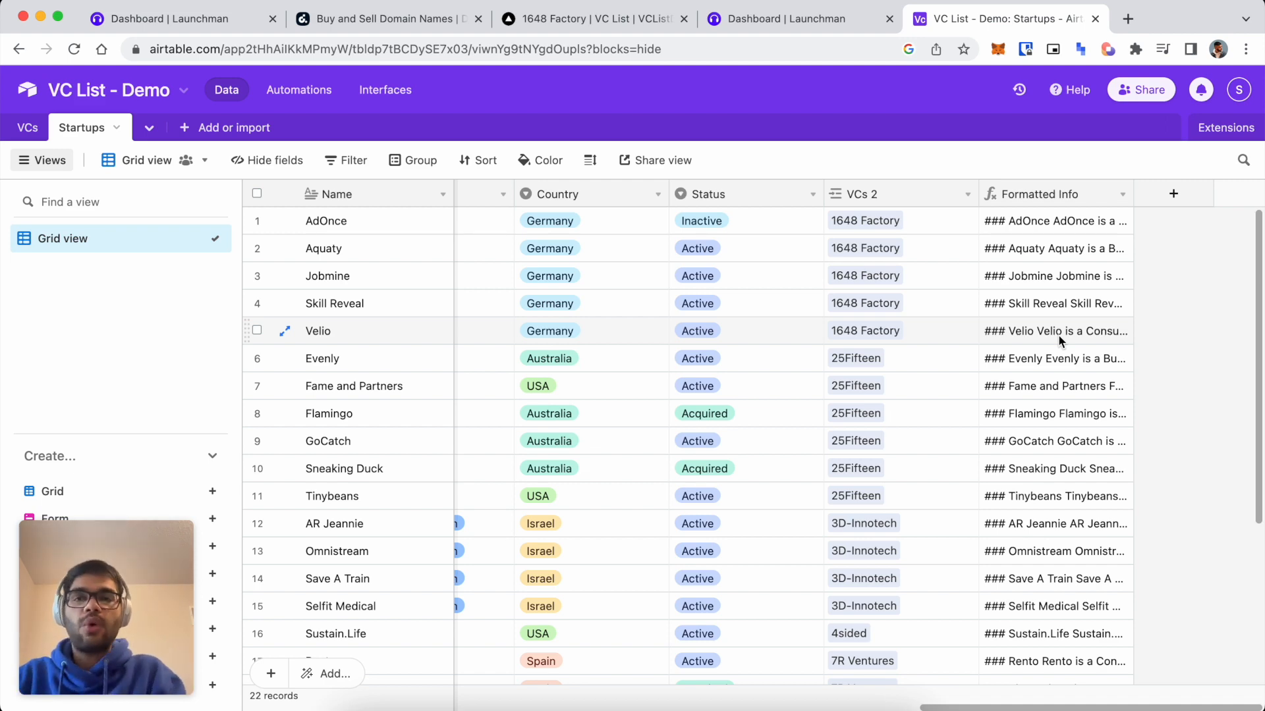
left_click(28, 127)
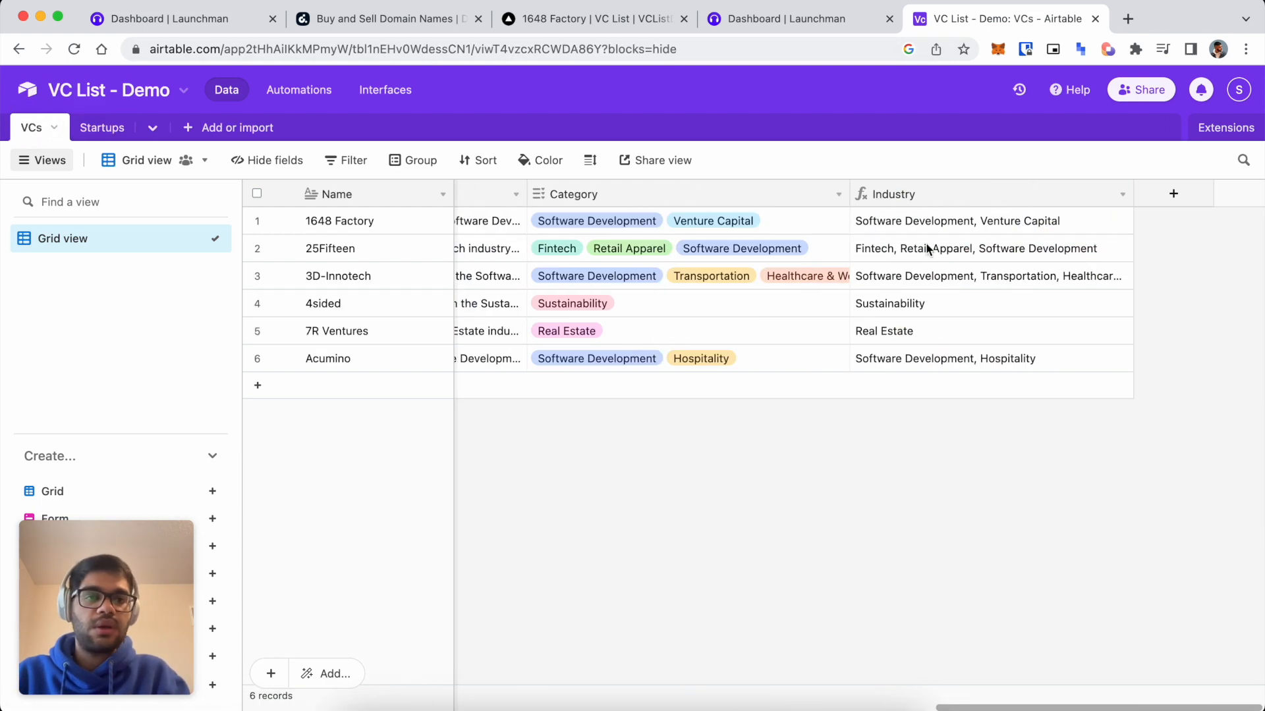
left_click(1149, 193)
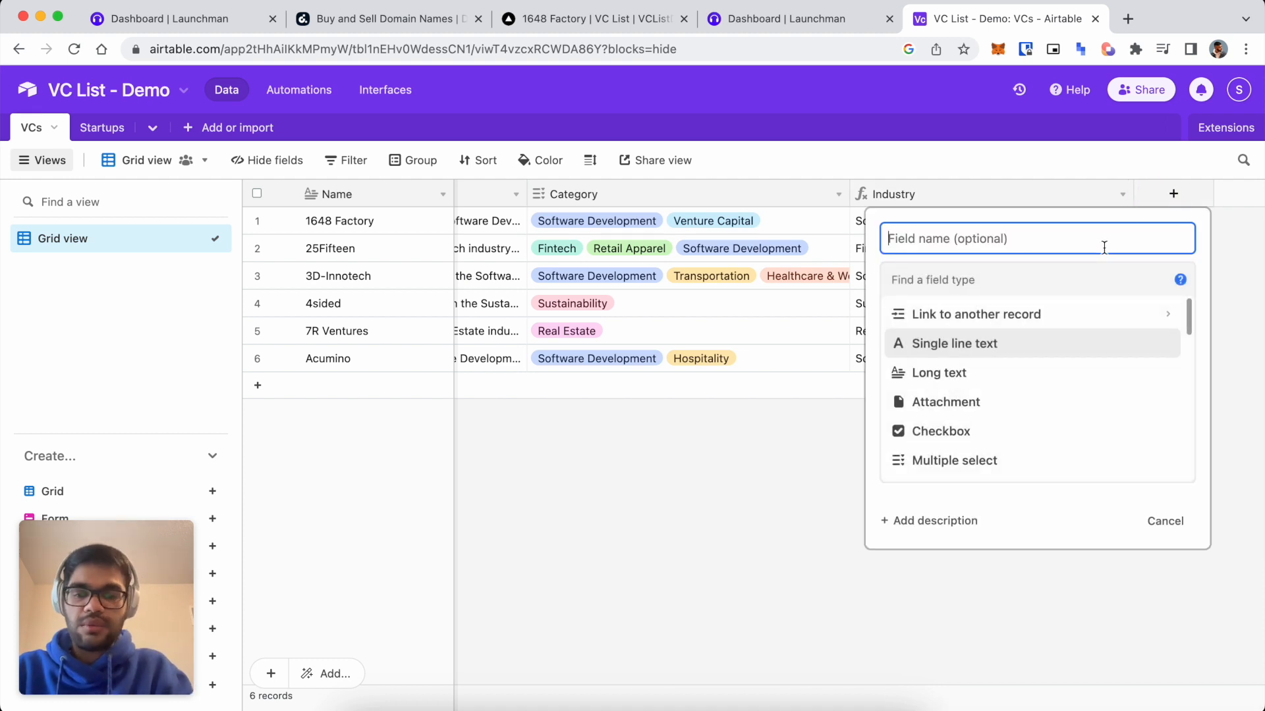
left_click(1039, 343)
left_click(994, 240)
type("Jobs")
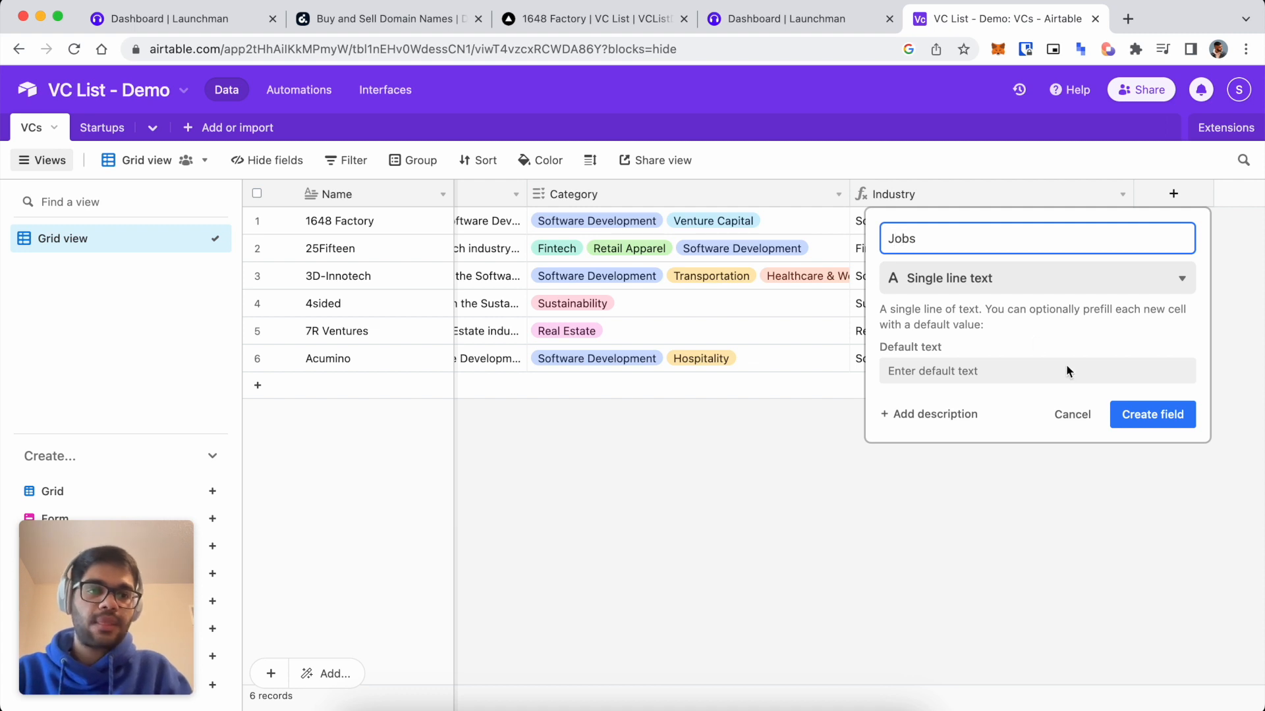
left_click(1120, 413)
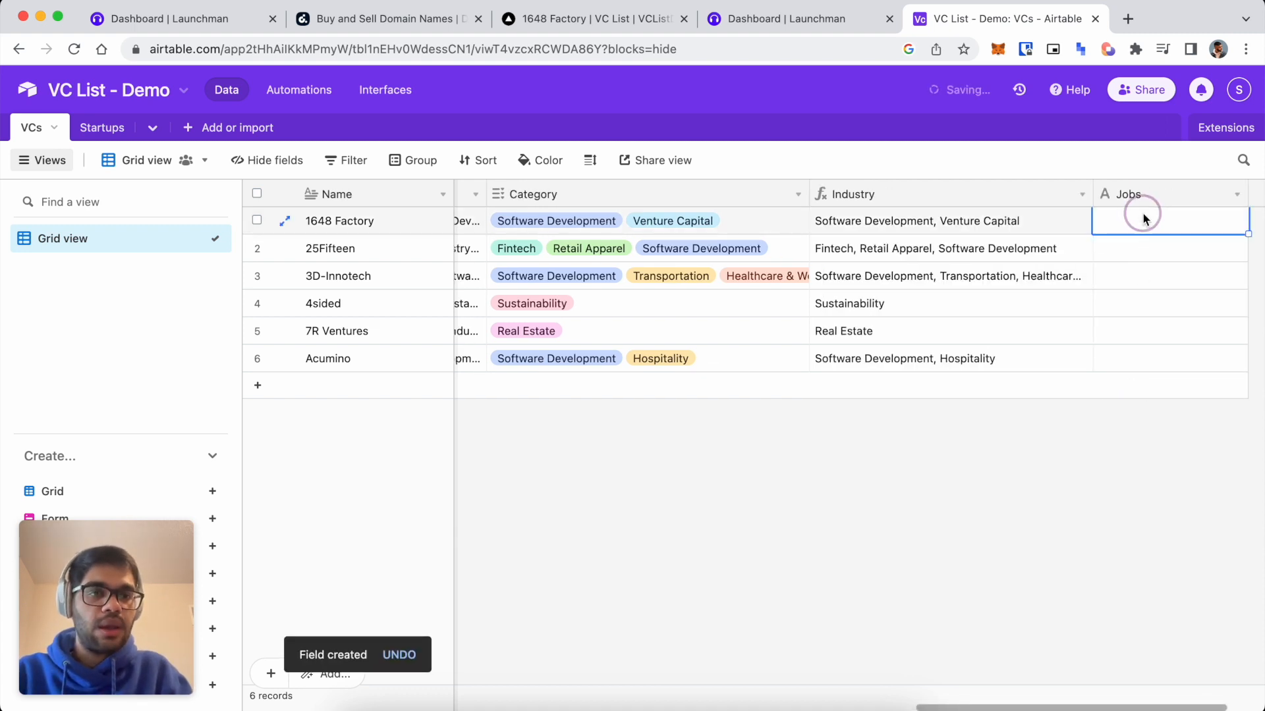
Enter "## Job 1 This job pays x" as 1648 Factory's Jobs entry.
type("## Job 1")
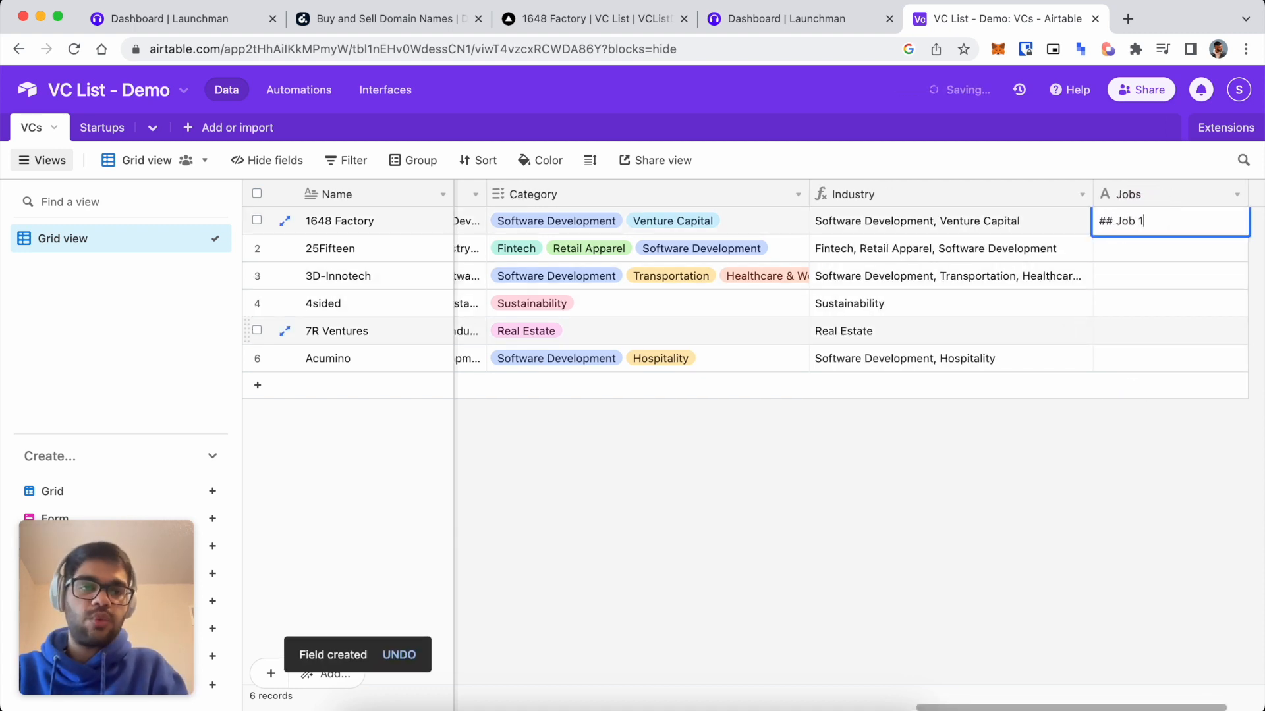
key("Return")
left_click(1163, 220)
left_click(1196, 215)
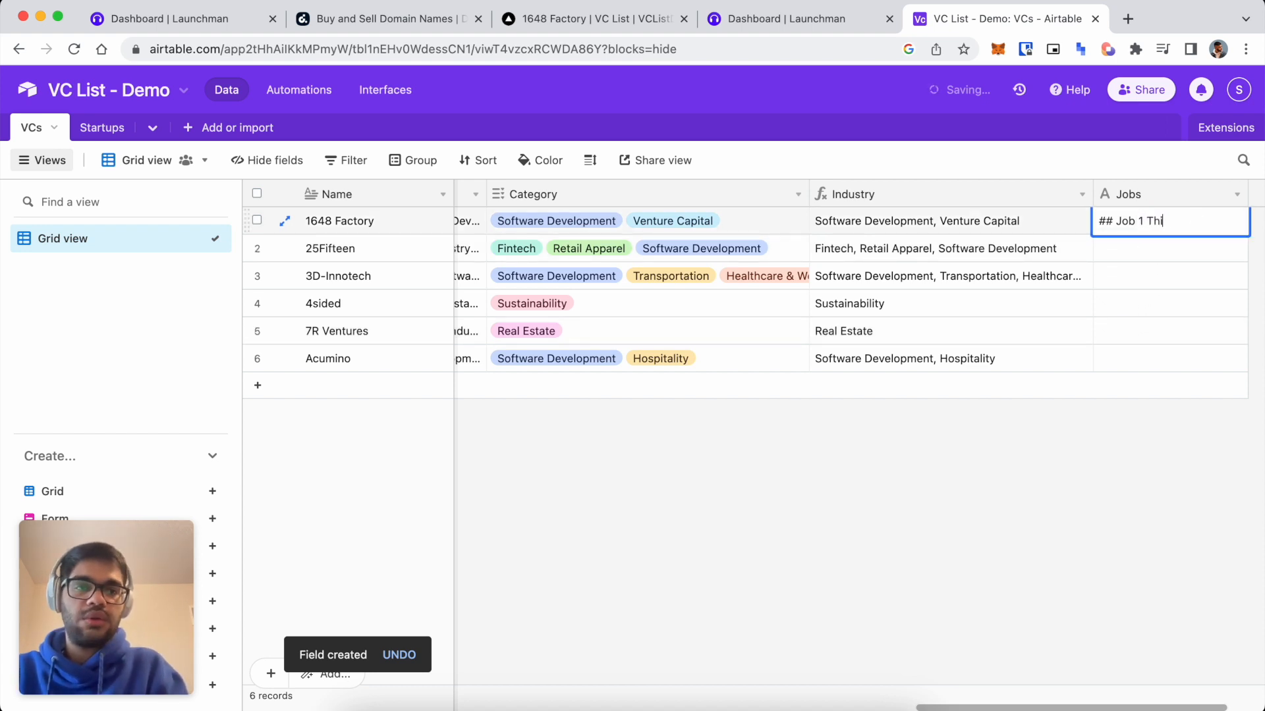
type("This job pays x")
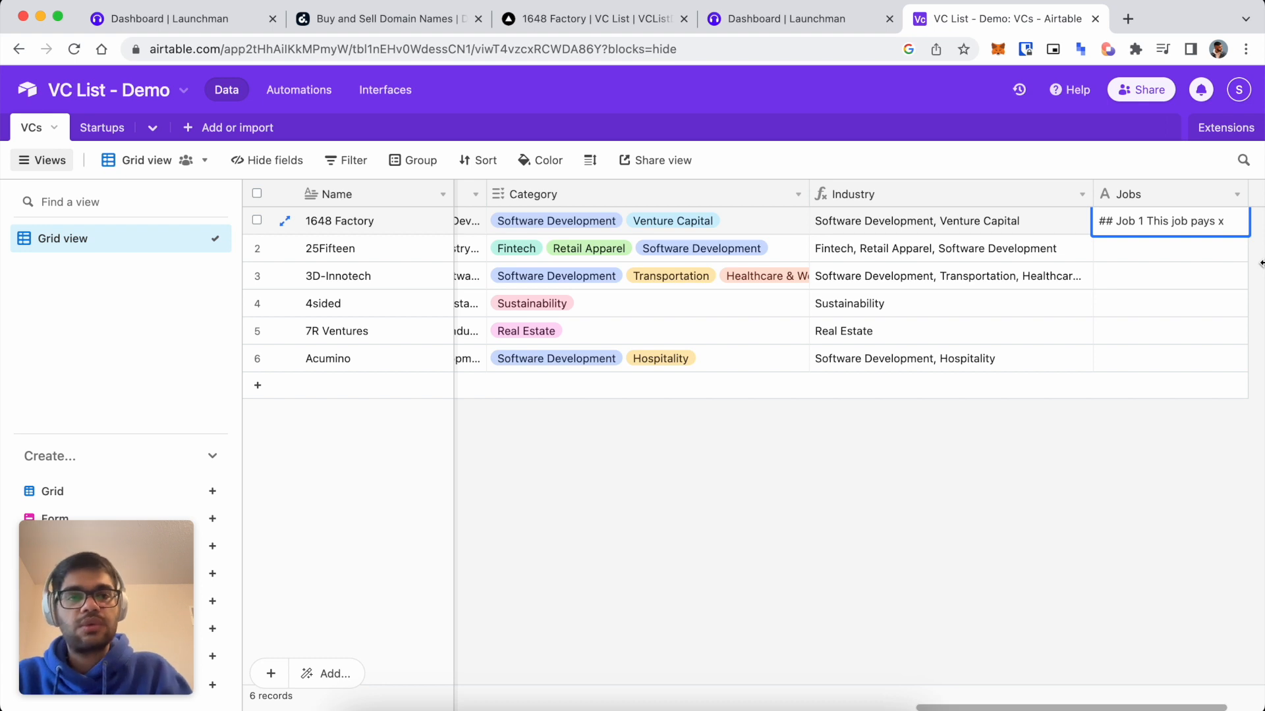
left_click(146, 610)
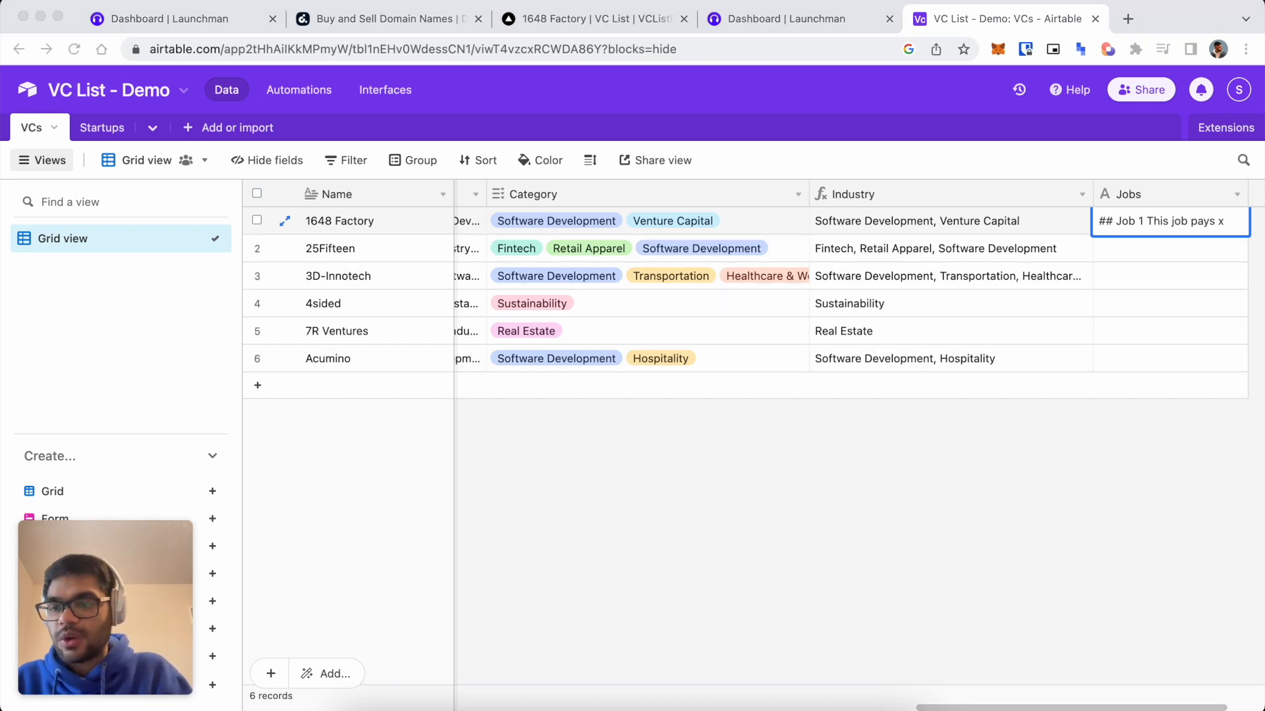